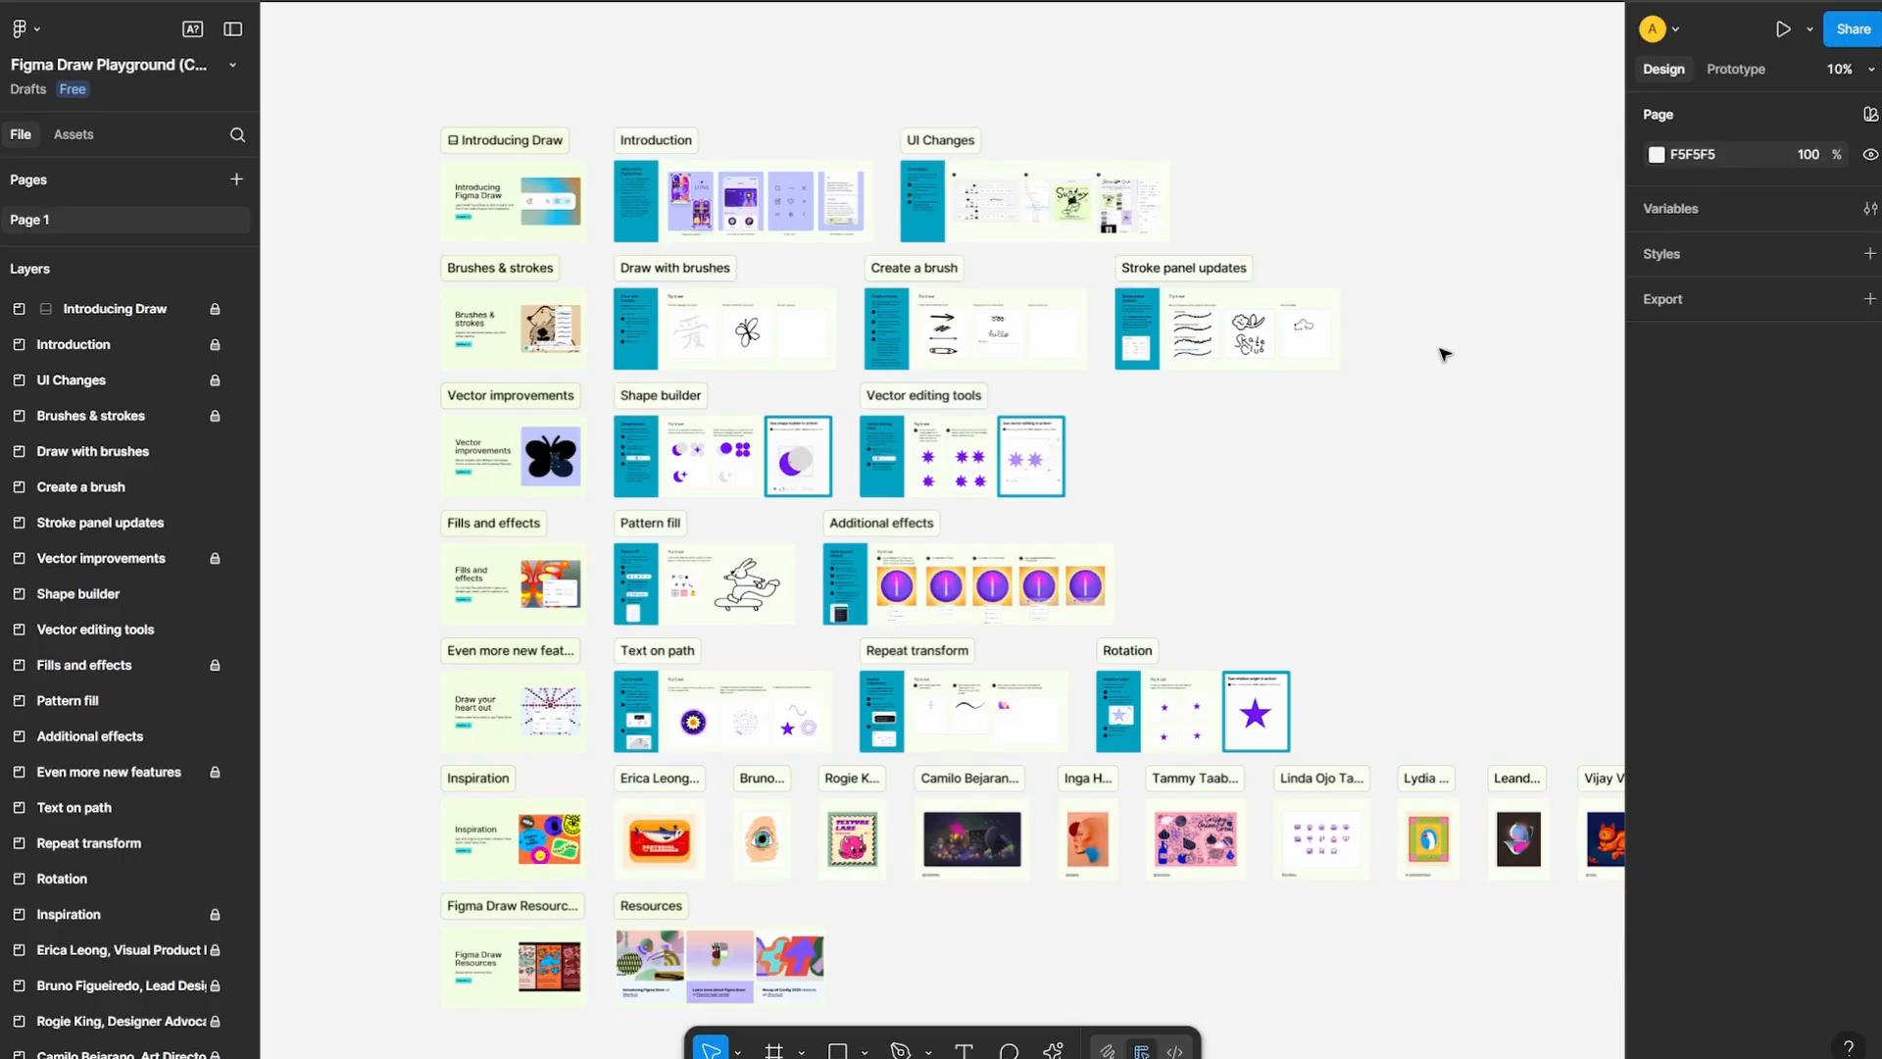
# Look over the Figma Draw Playground boards and the opening of the Config 2025 launch page
pyautogui.moveTo(1440, 349); pyautogui.dragTo(1287, 361)
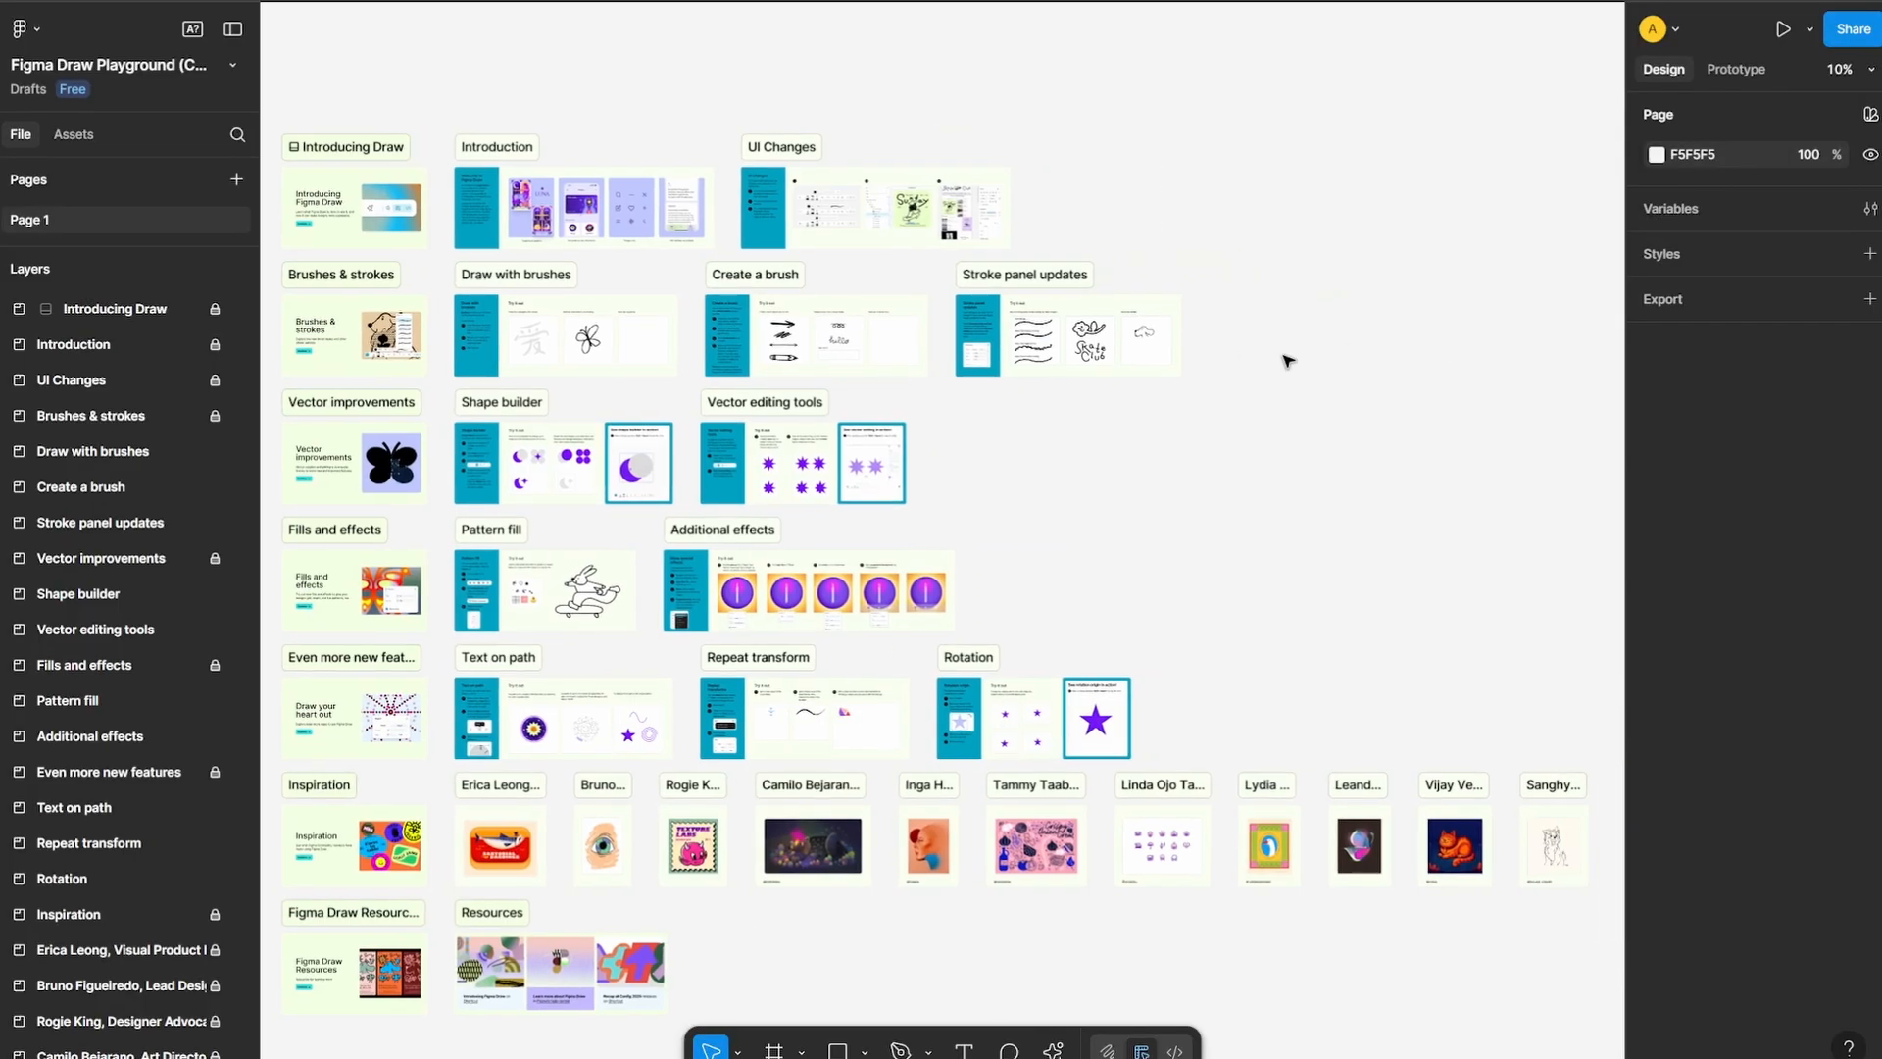
pyautogui.hscroll(-2, 1145, 499)
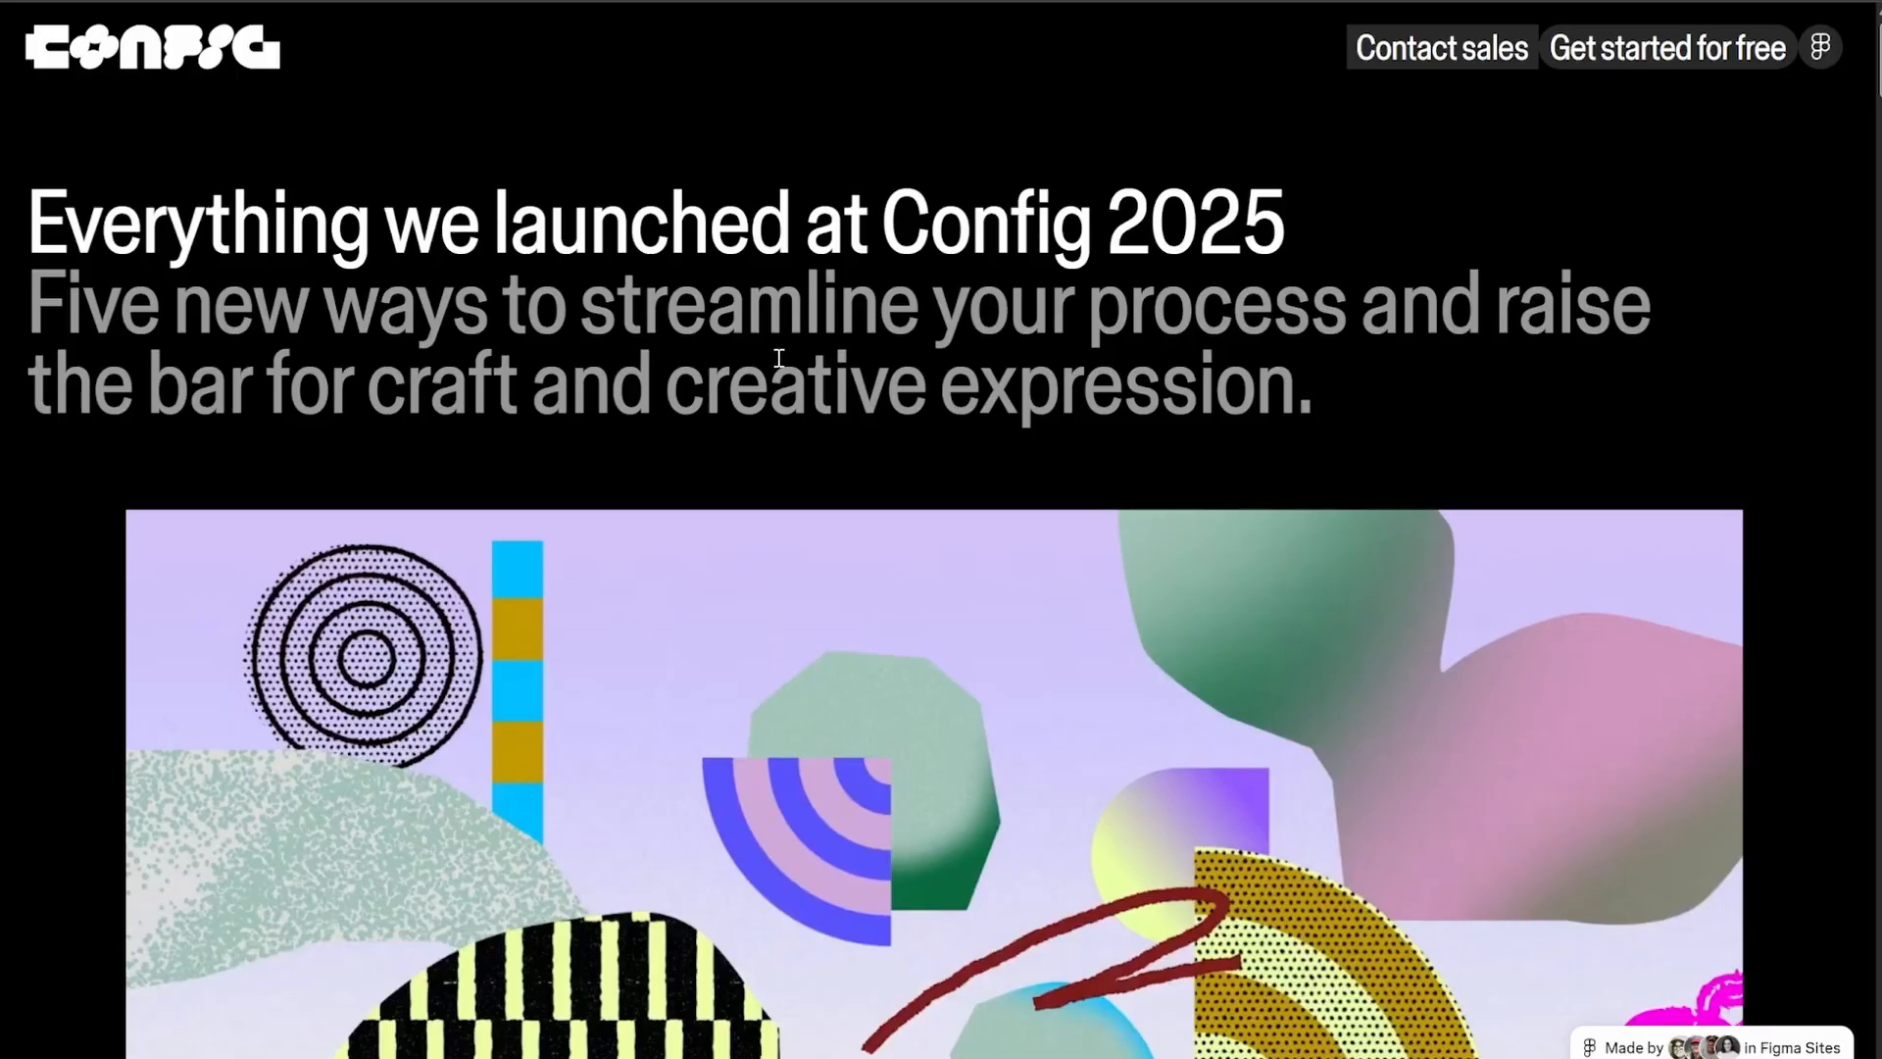
pyautogui.scroll(-10, 1042, 408)
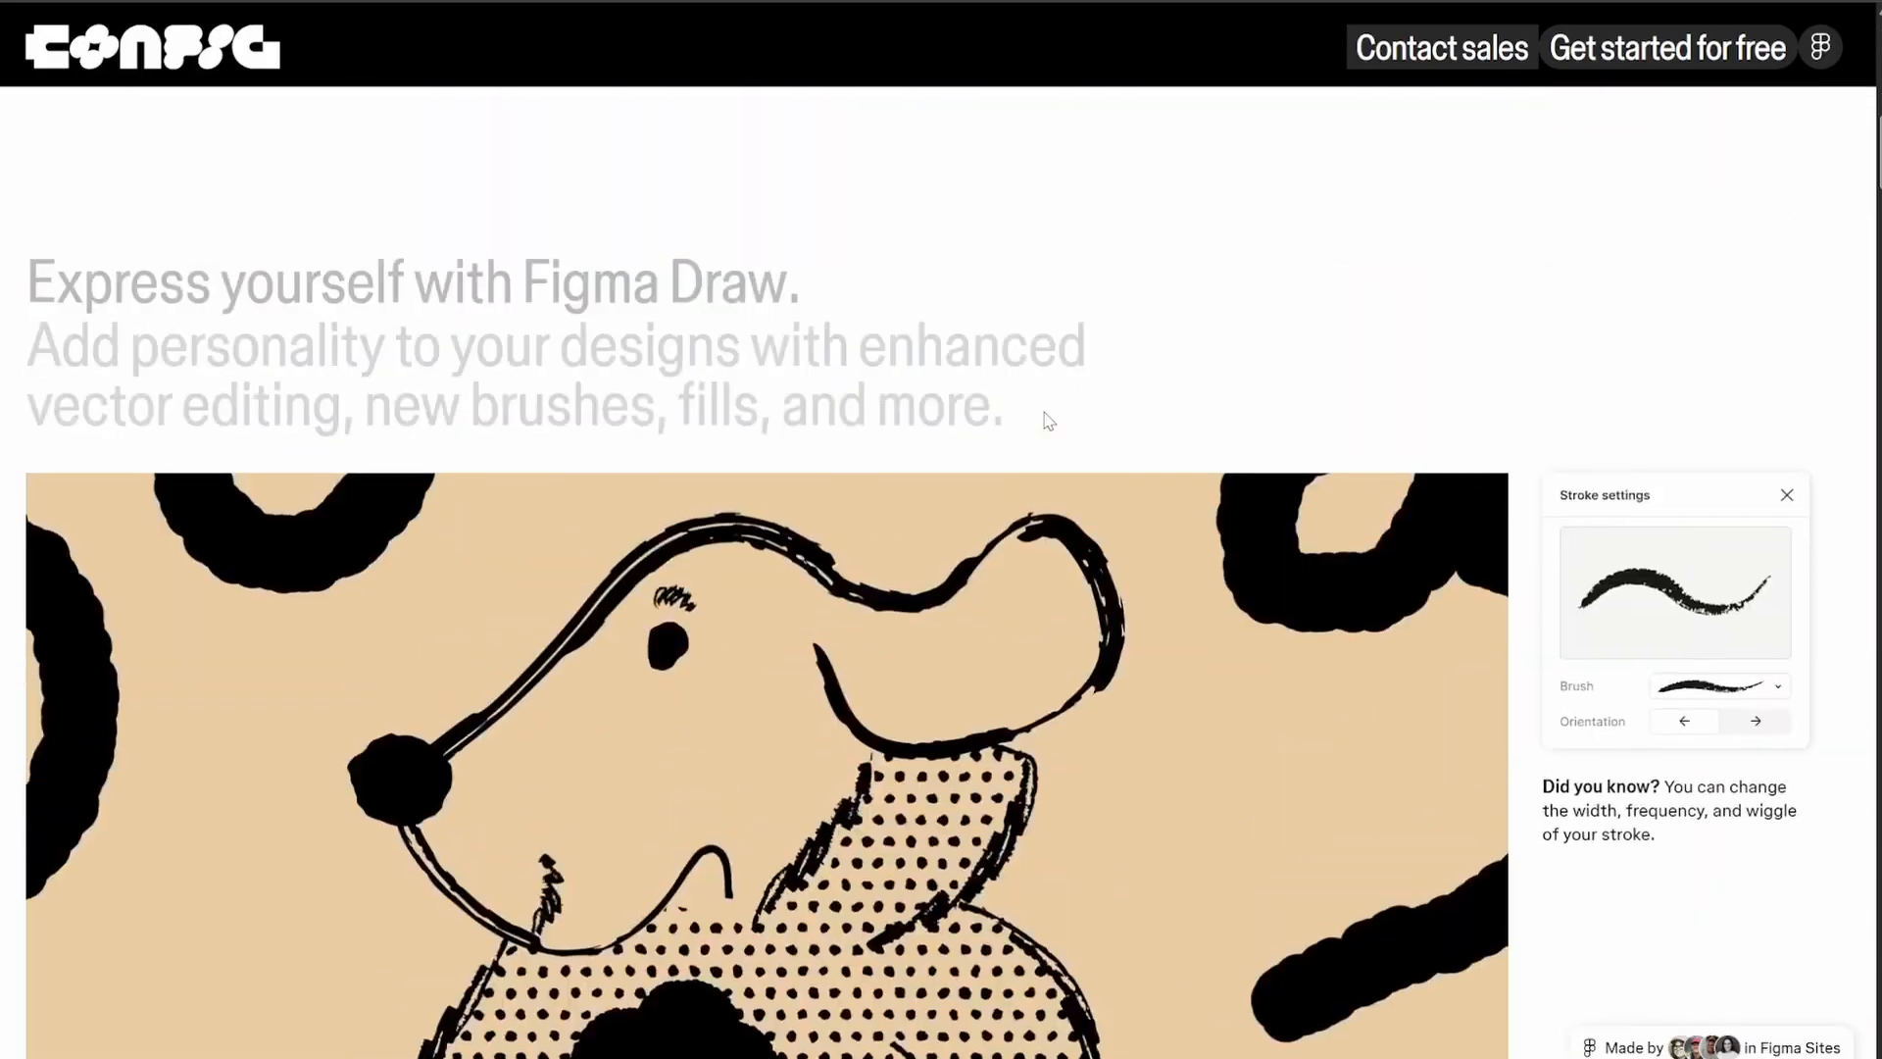
pyautogui.scroll(10, 1045, 415)
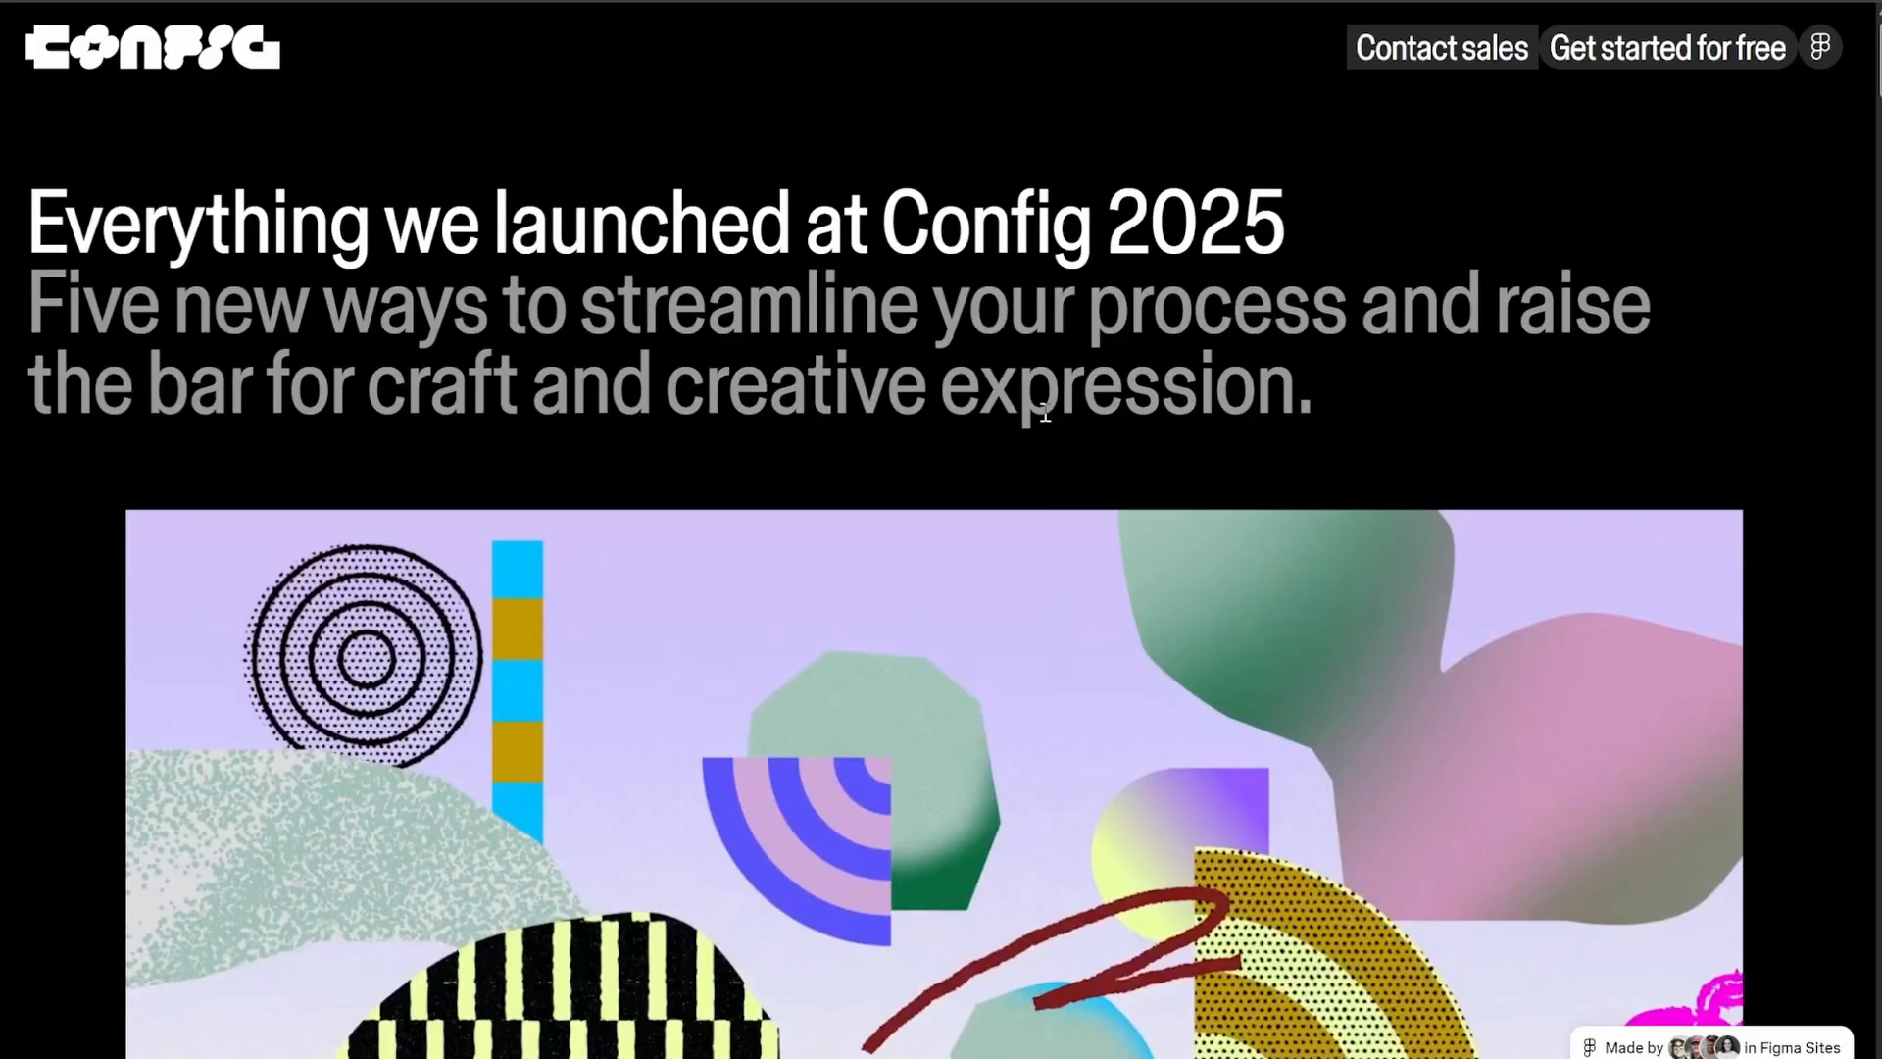
pyautogui.scroll(-5, 1045, 414)
pyautogui.scroll(5, 1042, 408)
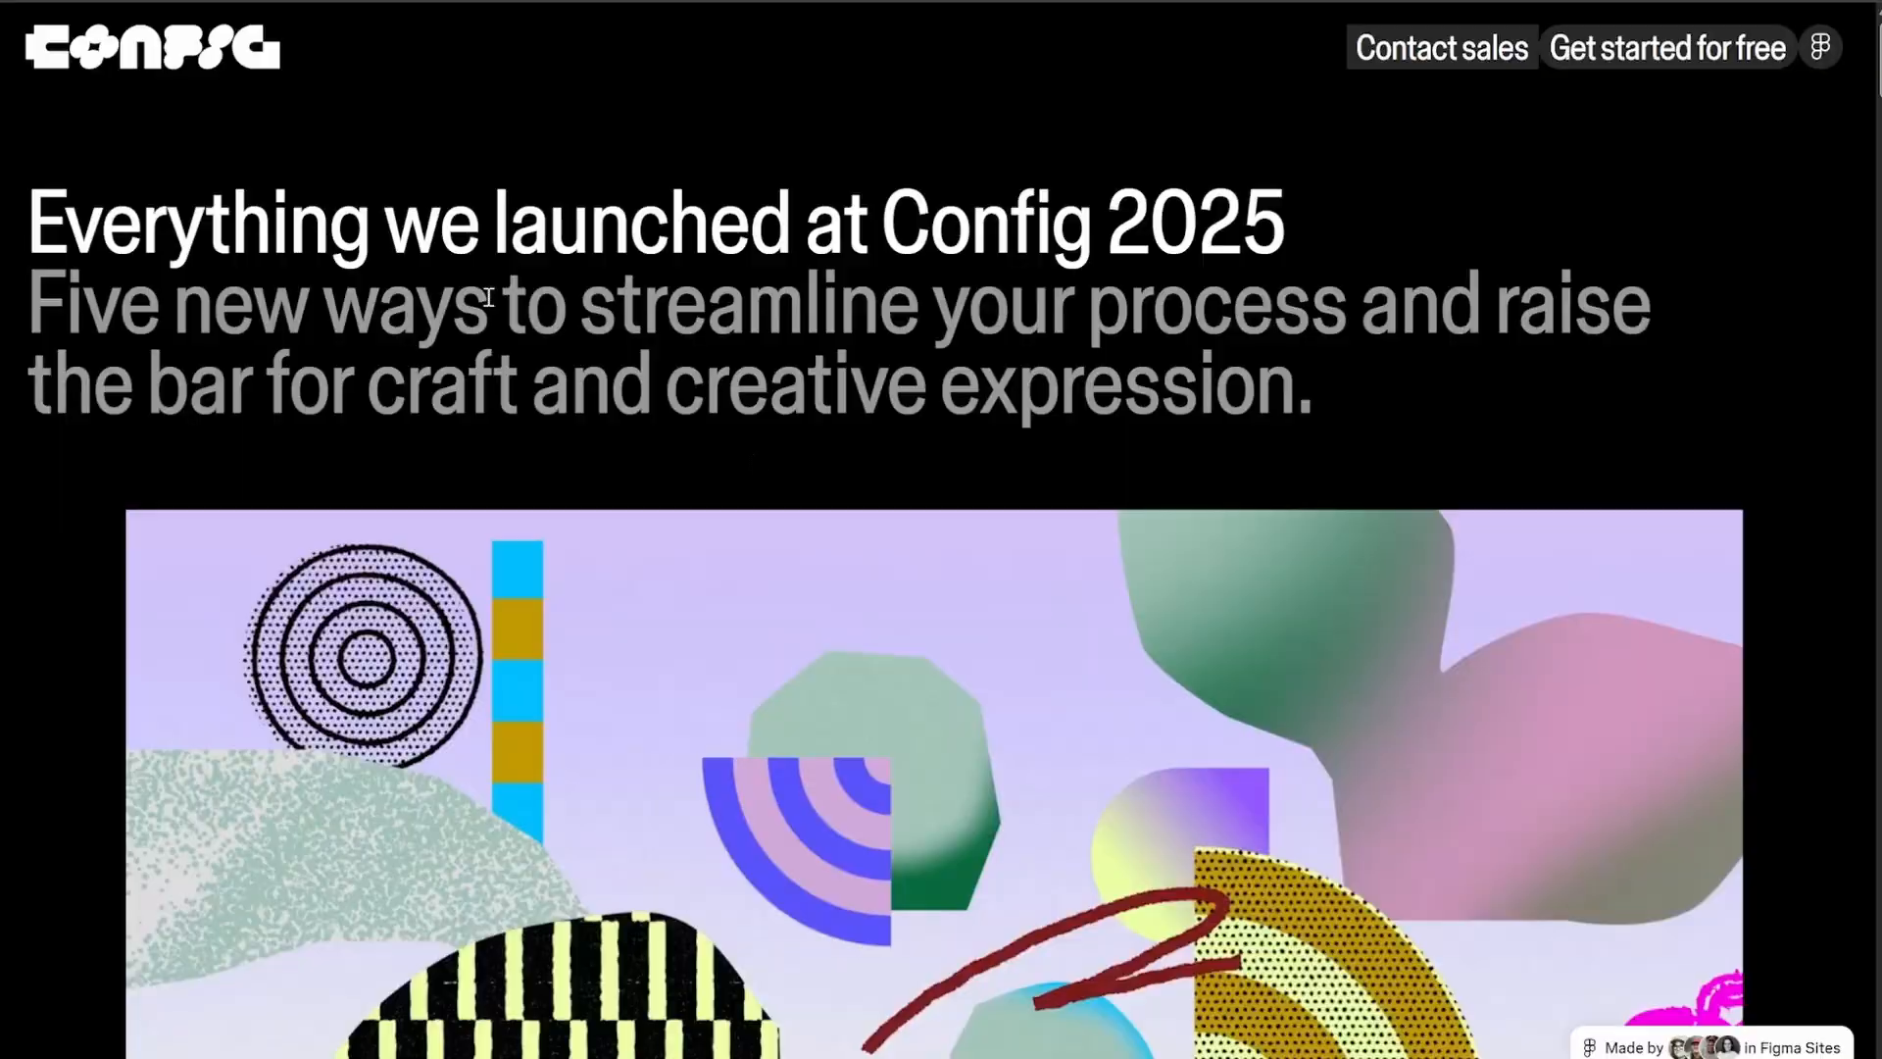
# Examine the launch page's Figma Draw section, including the dog illustration, stroke settings and brush controls
pyautogui.scroll(-8, 1005, 509)
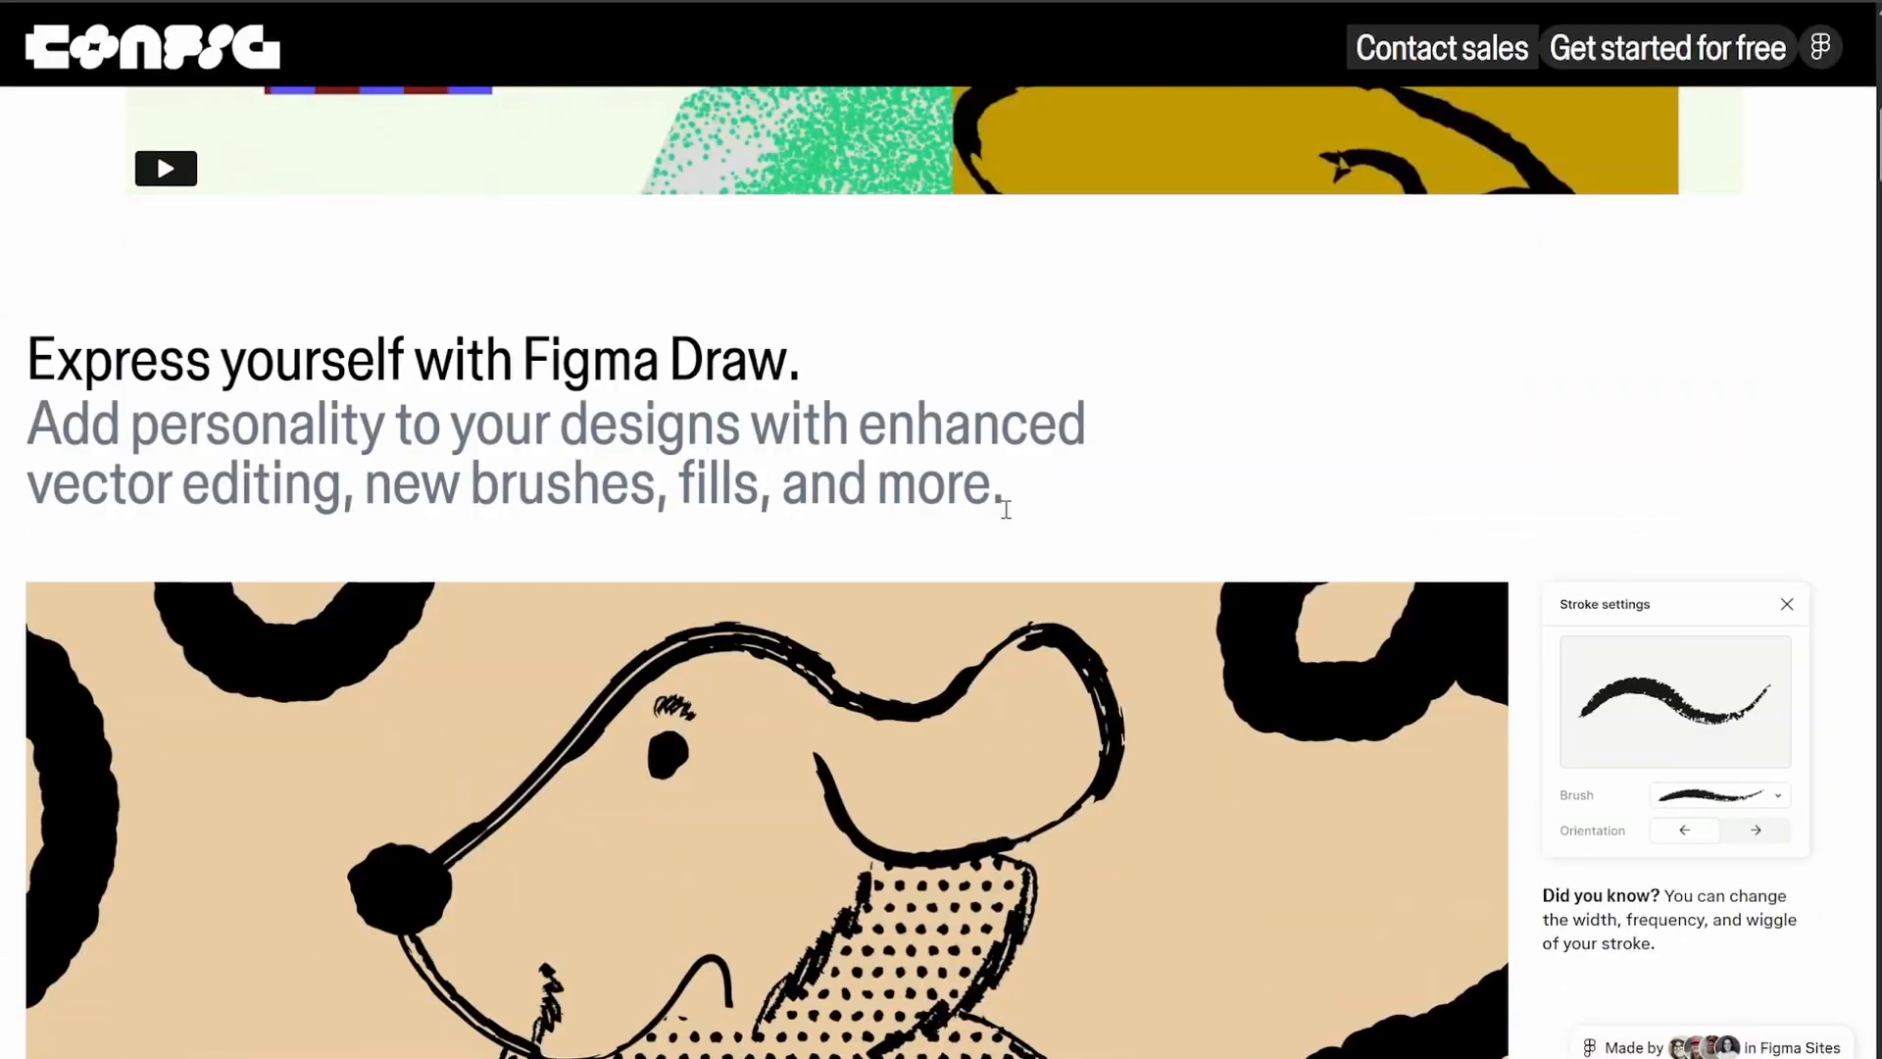
pyautogui.scroll(-2, 1006, 510)
pyautogui.scroll(1, 1006, 510)
pyautogui.scroll(-1, 1007, 508)
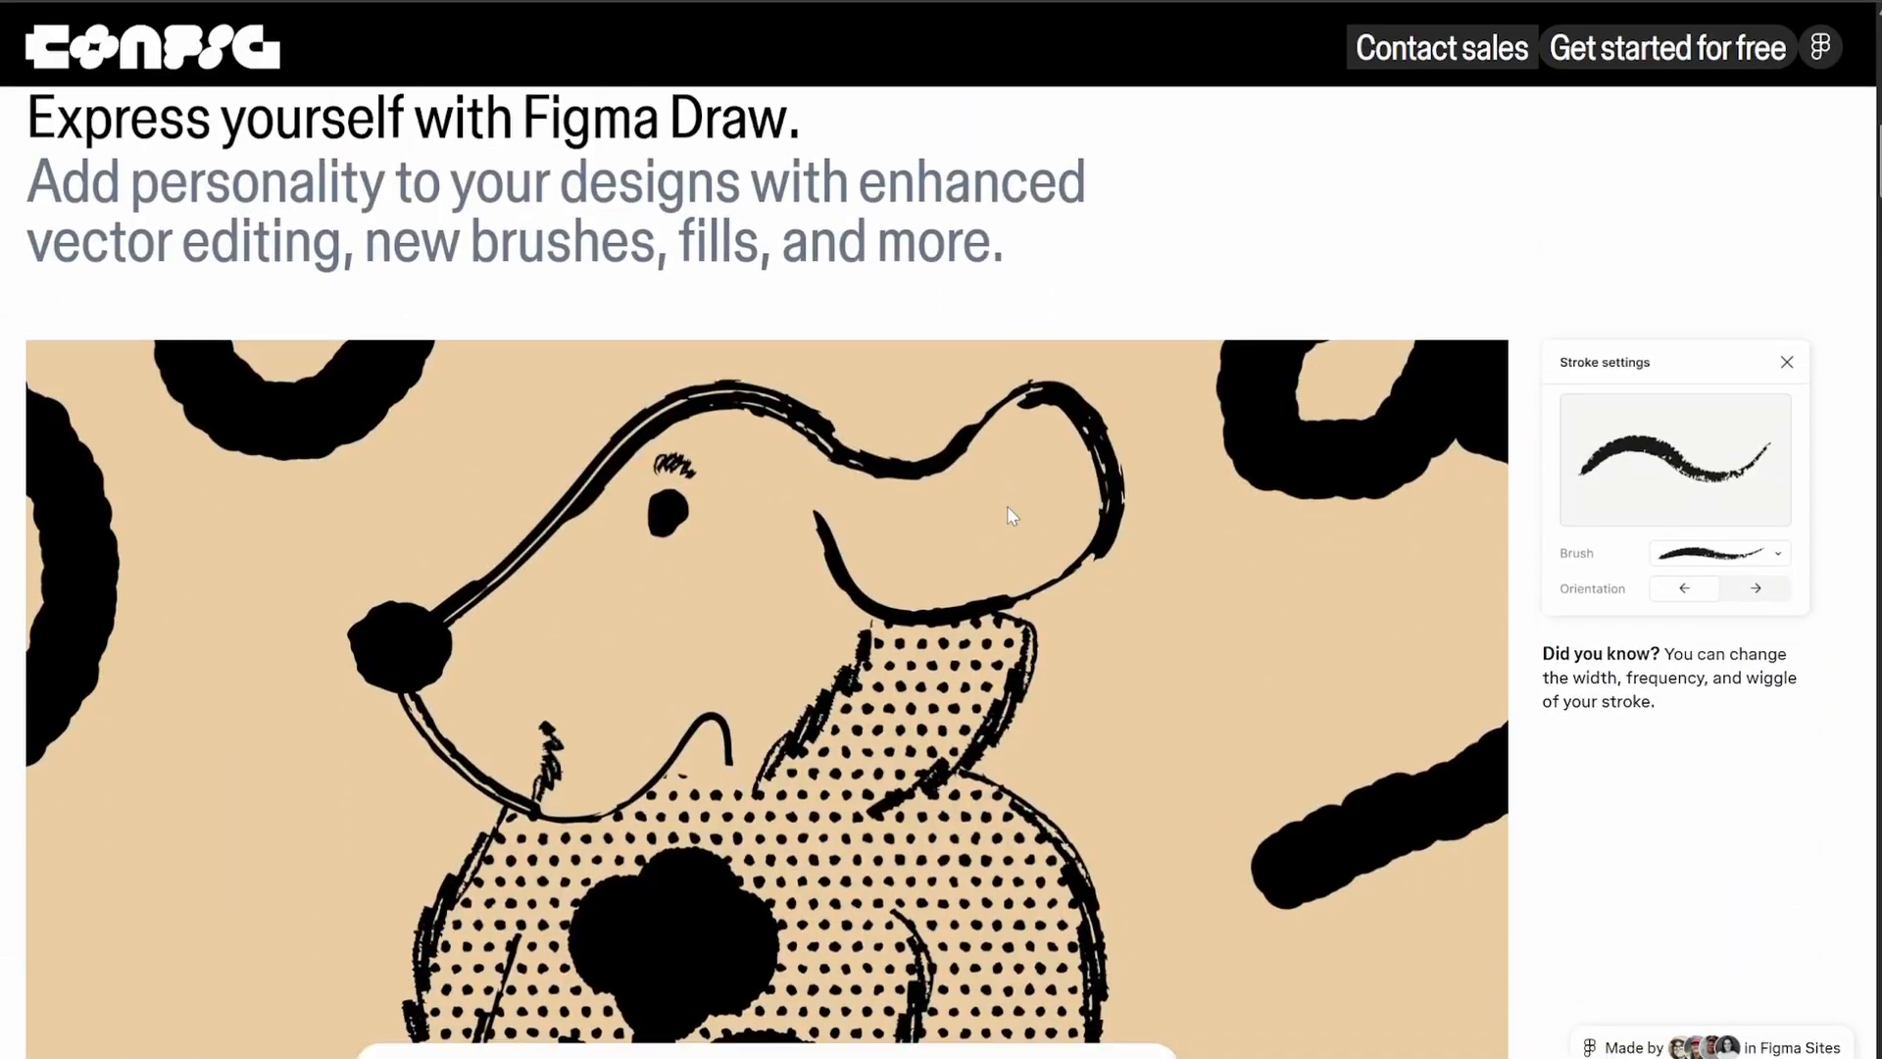
pyautogui.scroll(-3, 1007, 505)
pyautogui.scroll(1, 1008, 506)
pyautogui.scroll(-1, 612, 707)
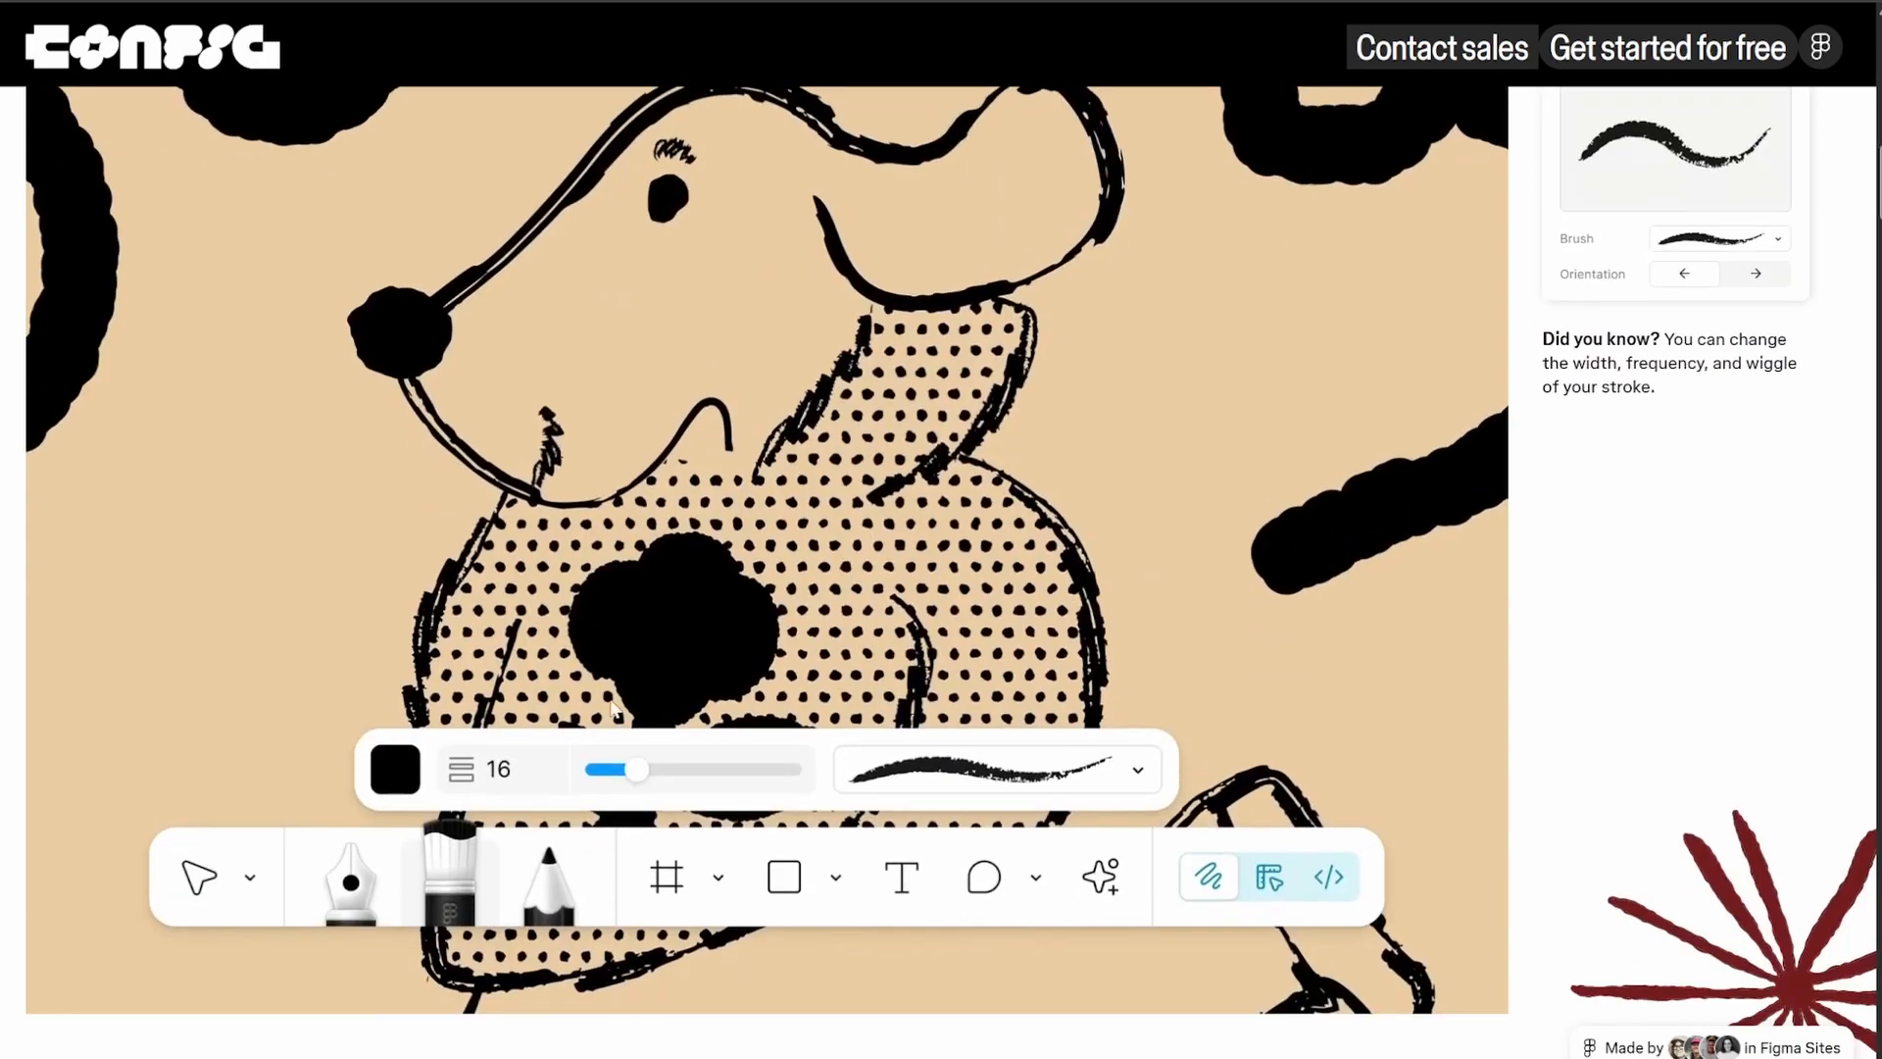
pyautogui.scroll(1, 603, 905)
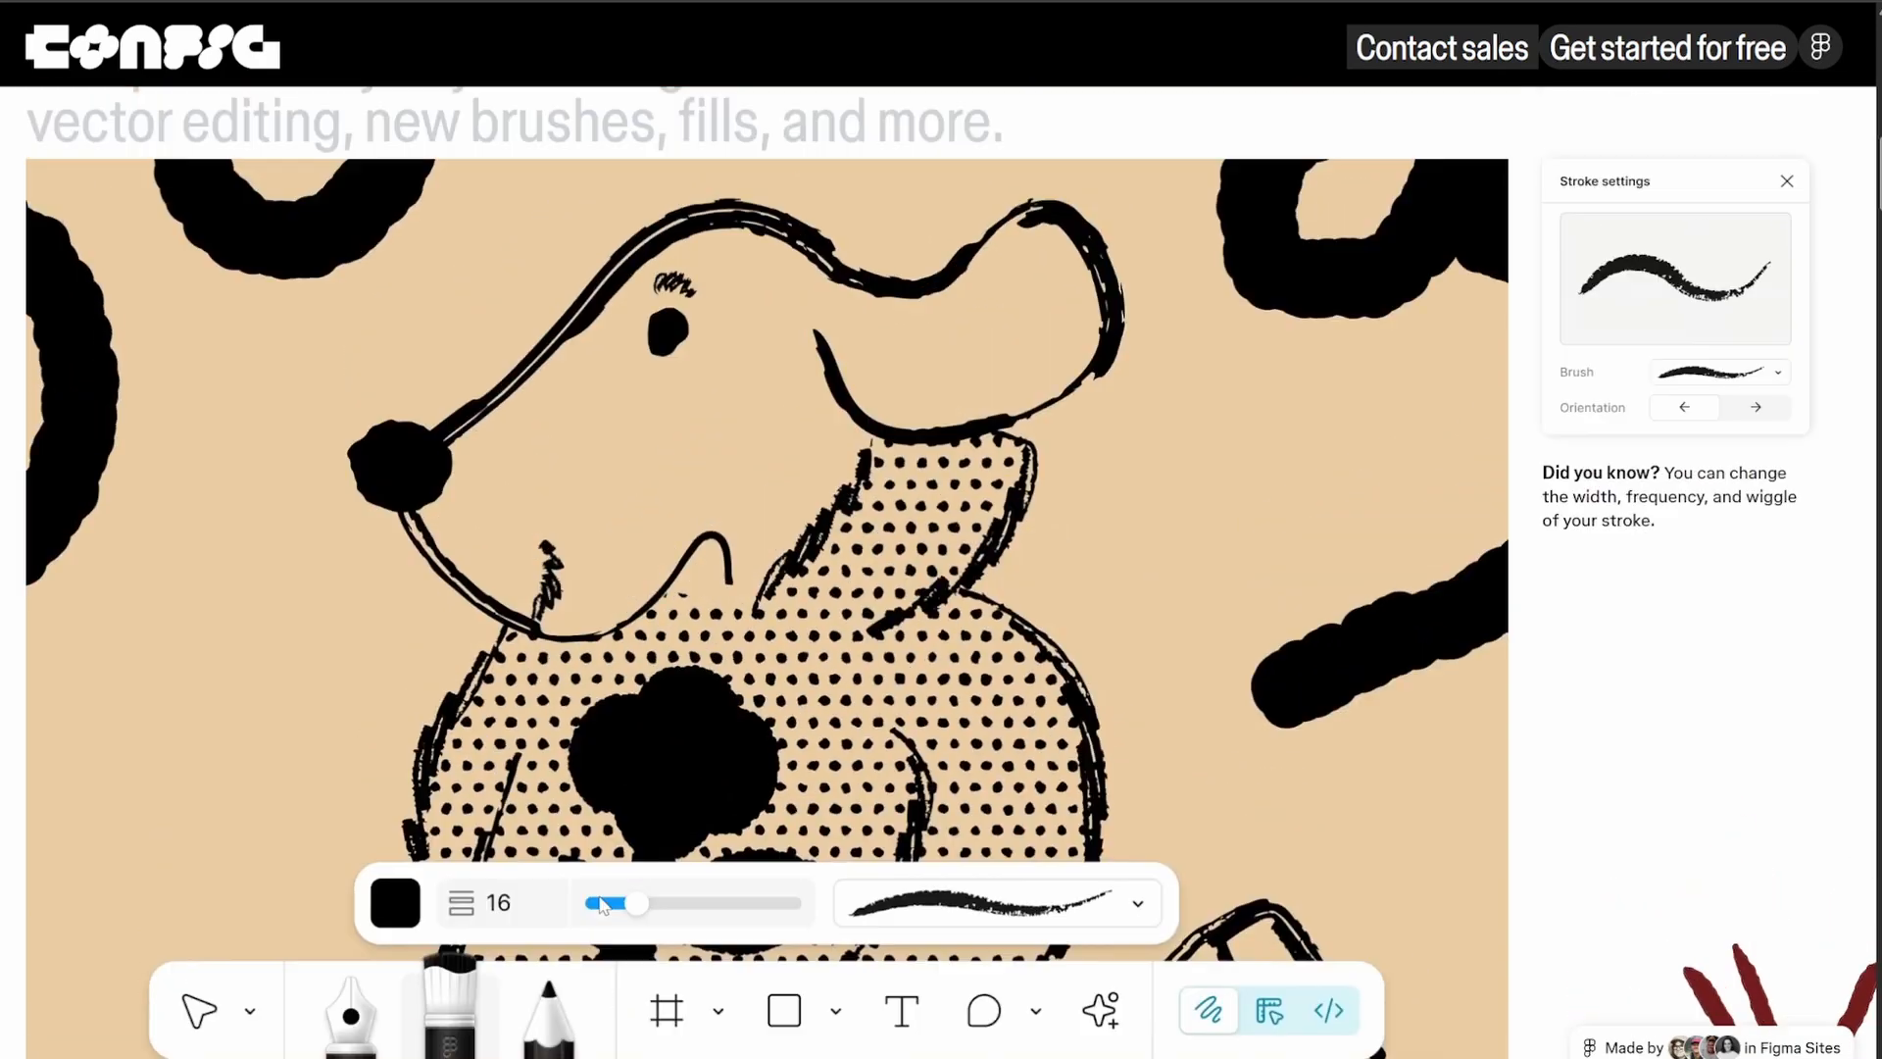
pyautogui.scroll(1, 602, 904)
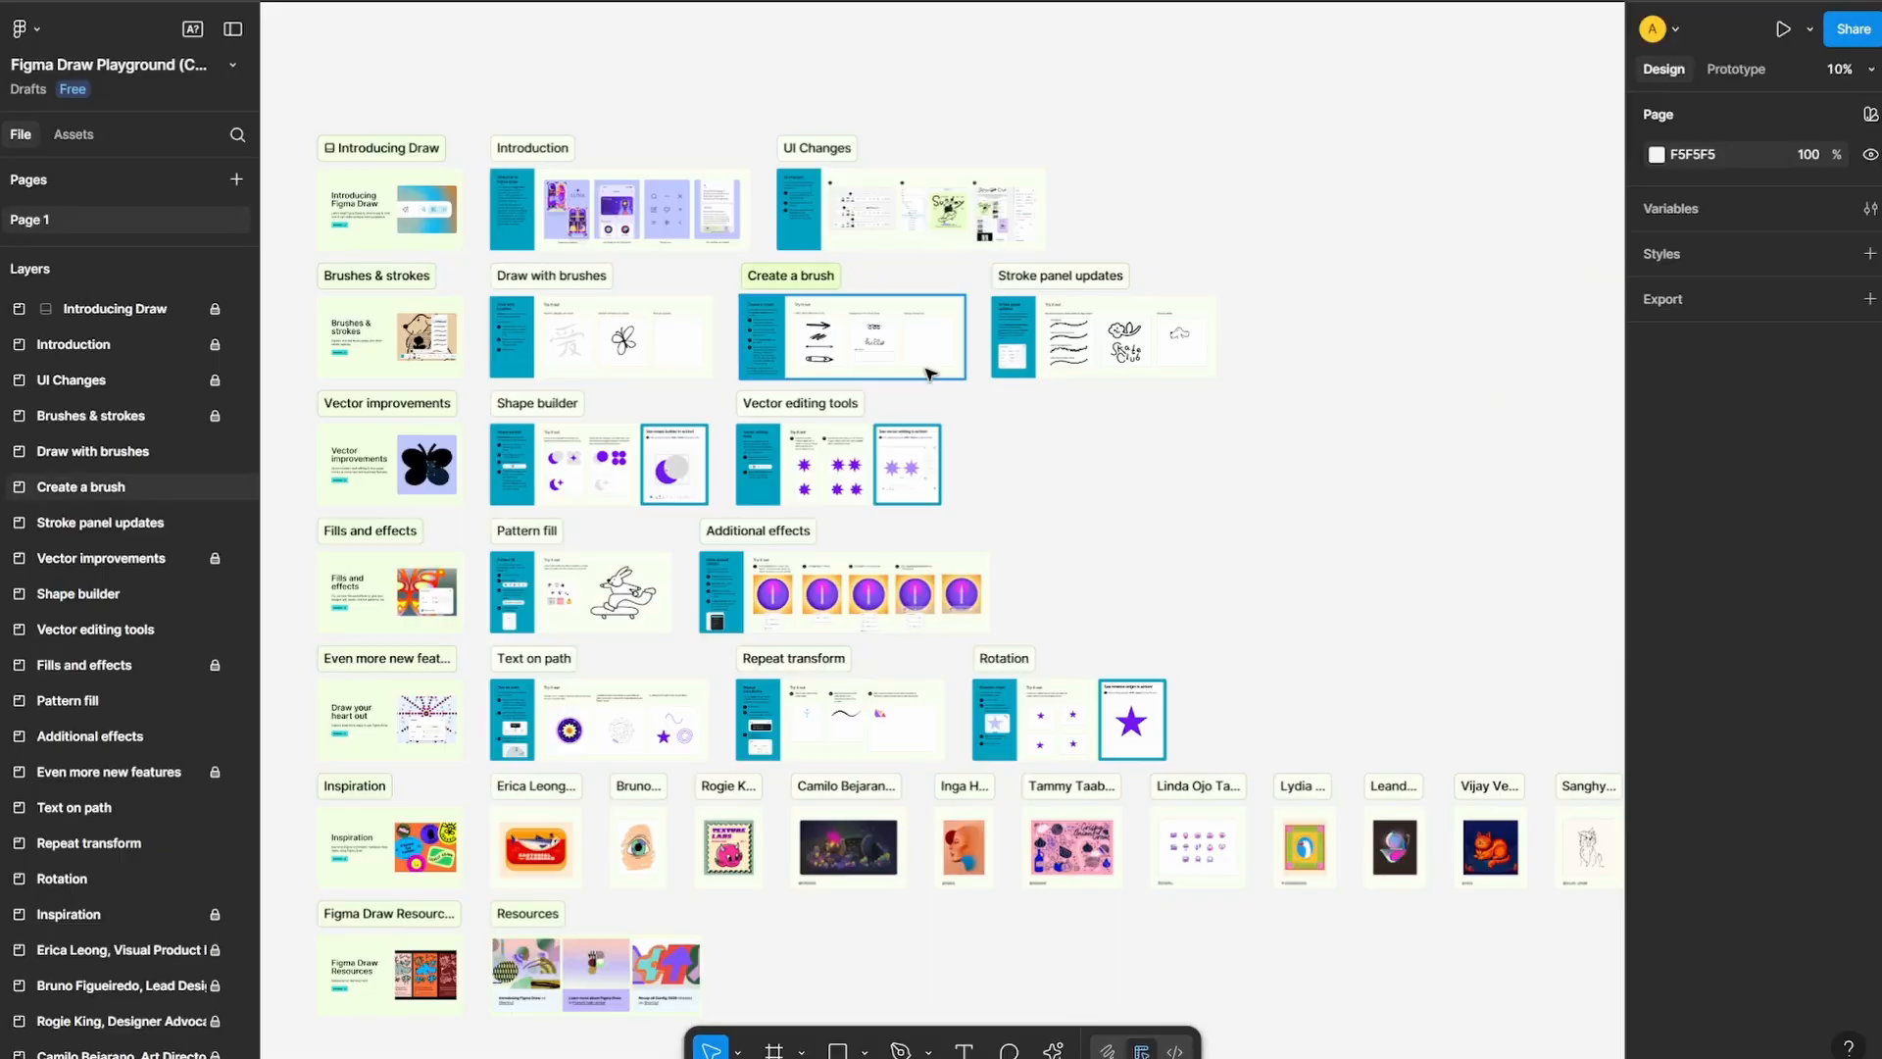
# Review the Draw playground boards and the launch page's text-on-path and pattern fill examples
pyautogui.scroll(2, 463, 440)
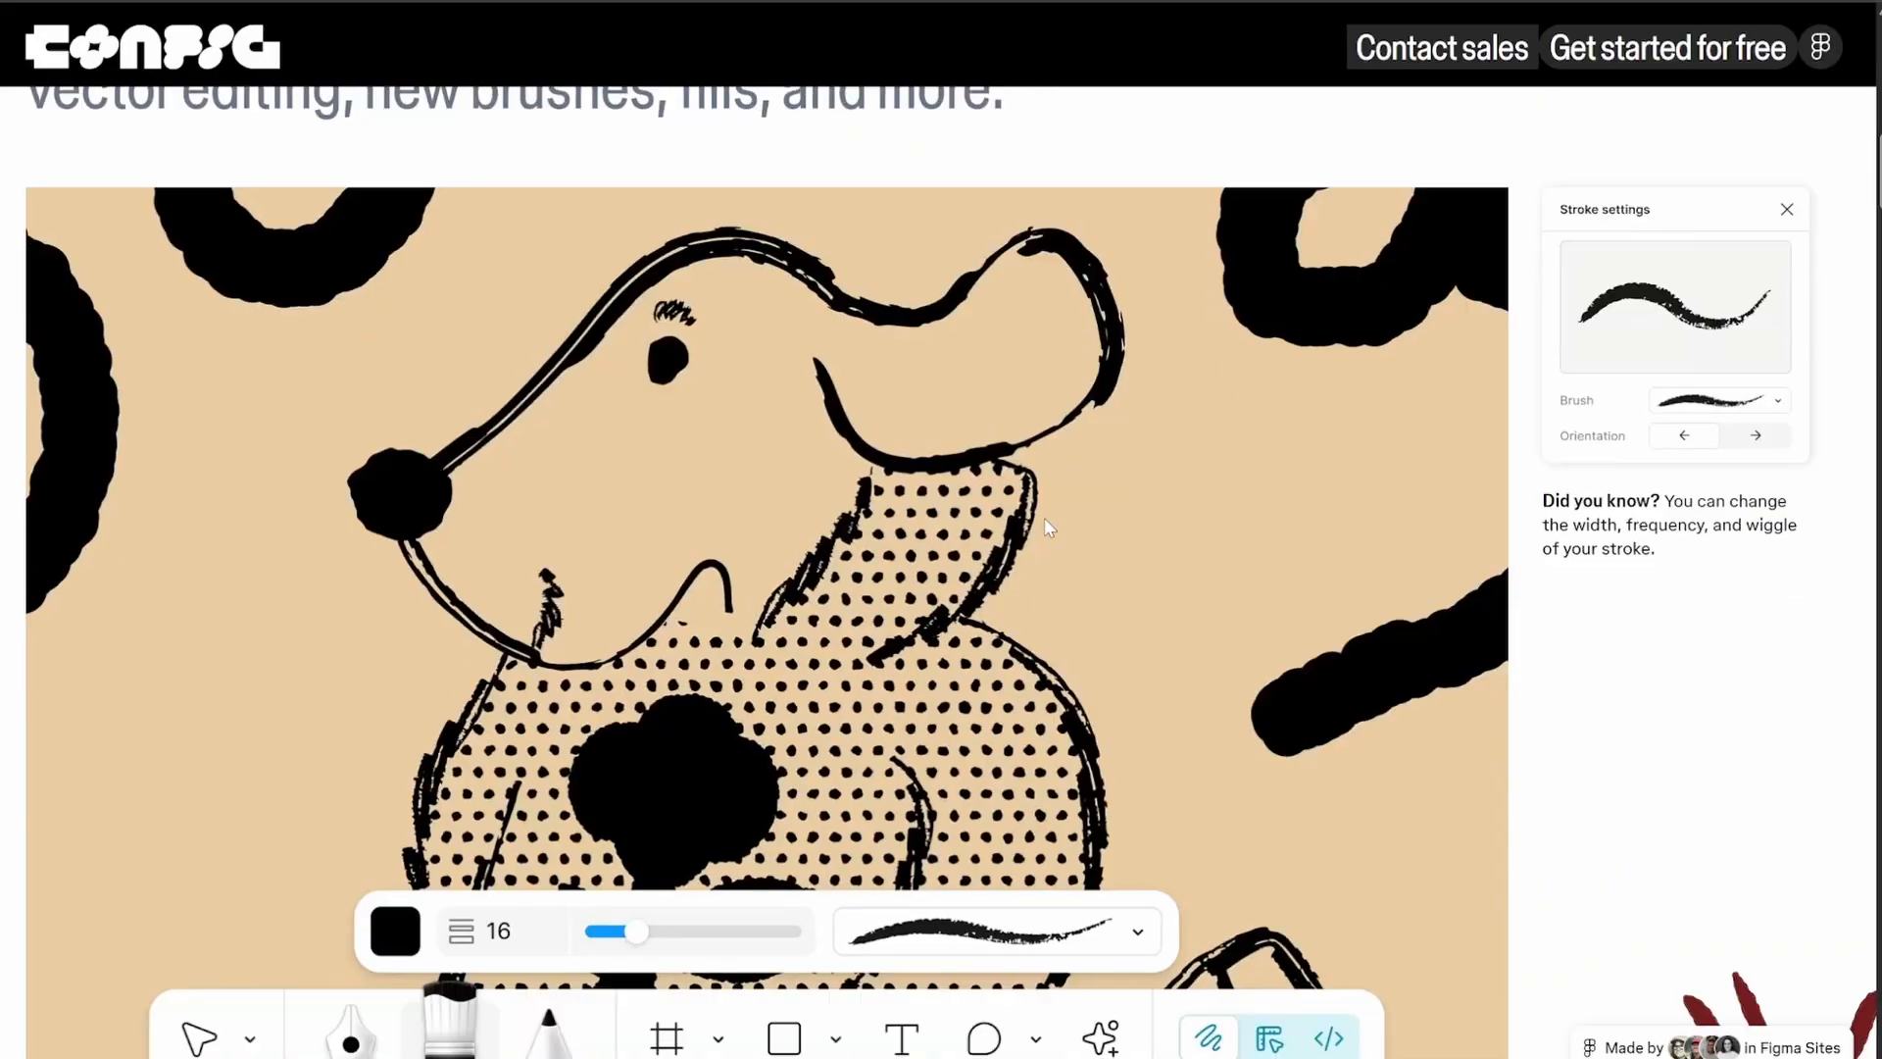
pyautogui.scroll(-10, 1044, 517)
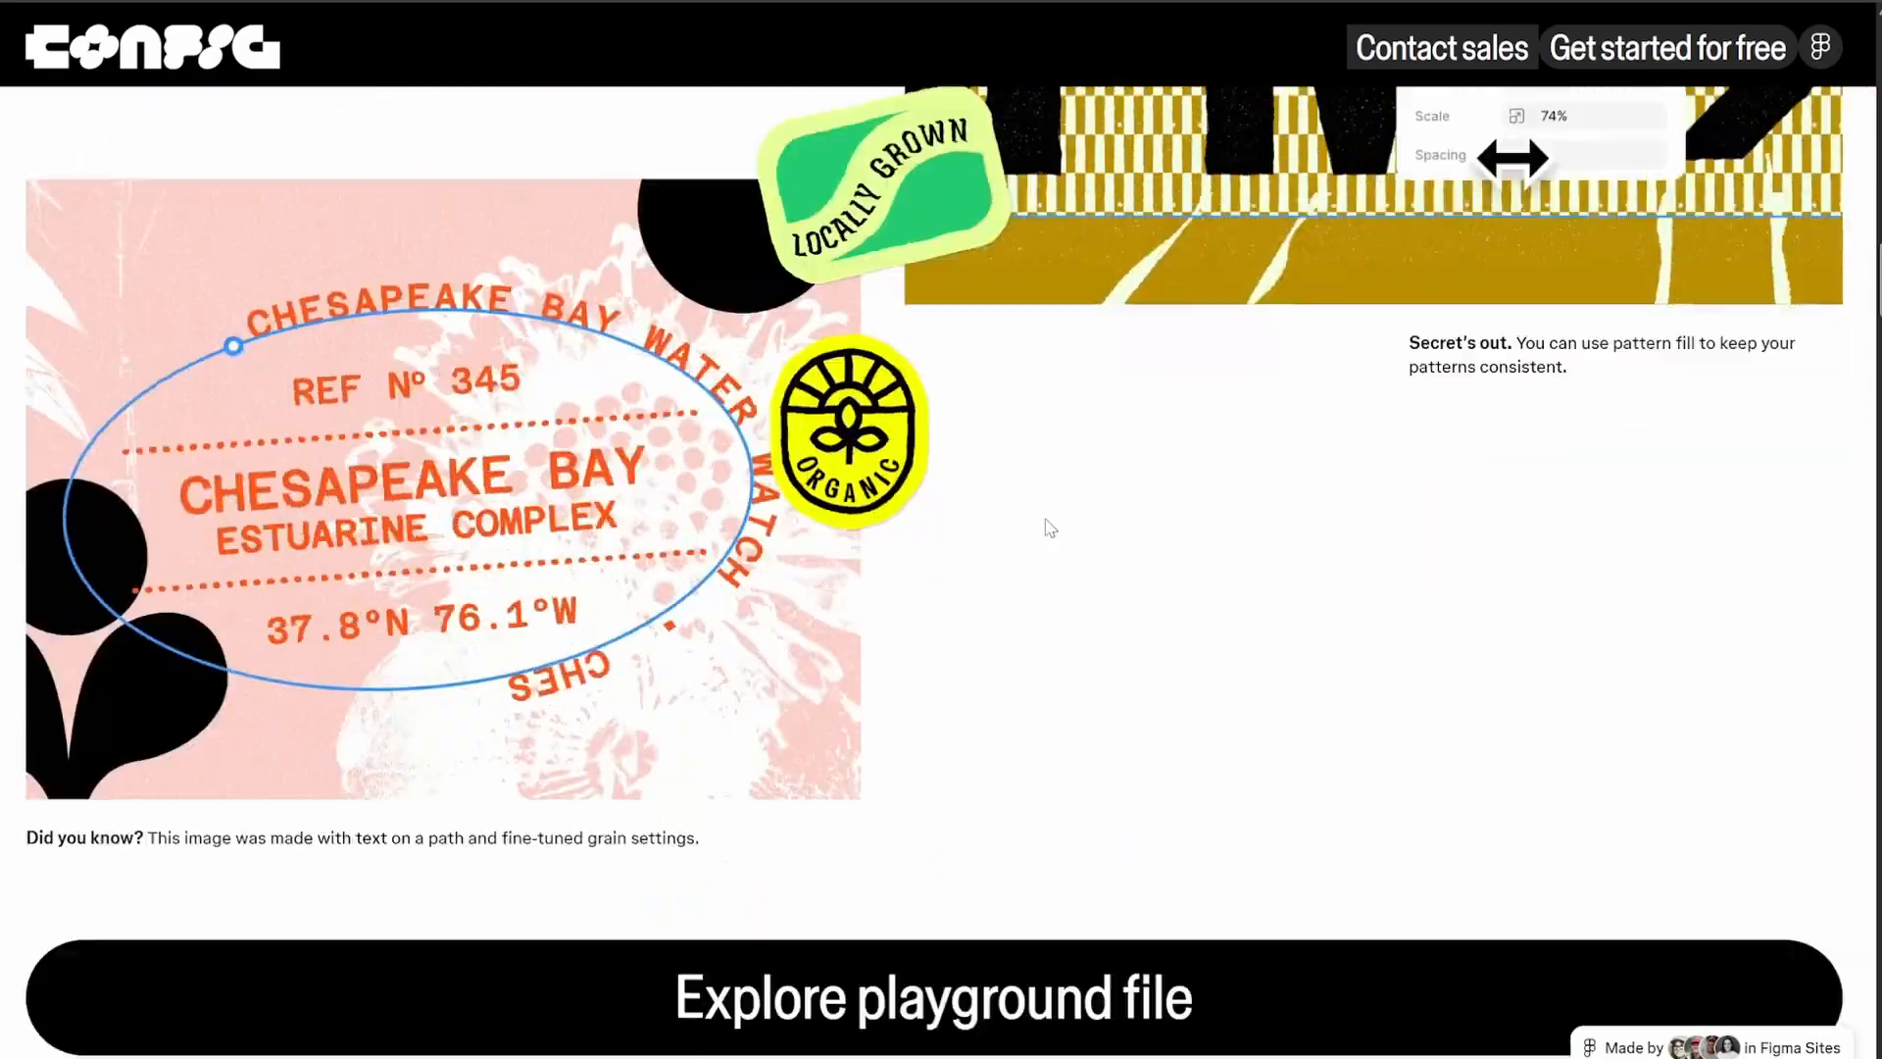
pyautogui.scroll(-2, 1044, 519)
pyautogui.scroll(9, 1044, 519)
pyautogui.scroll(-7, 1045, 520)
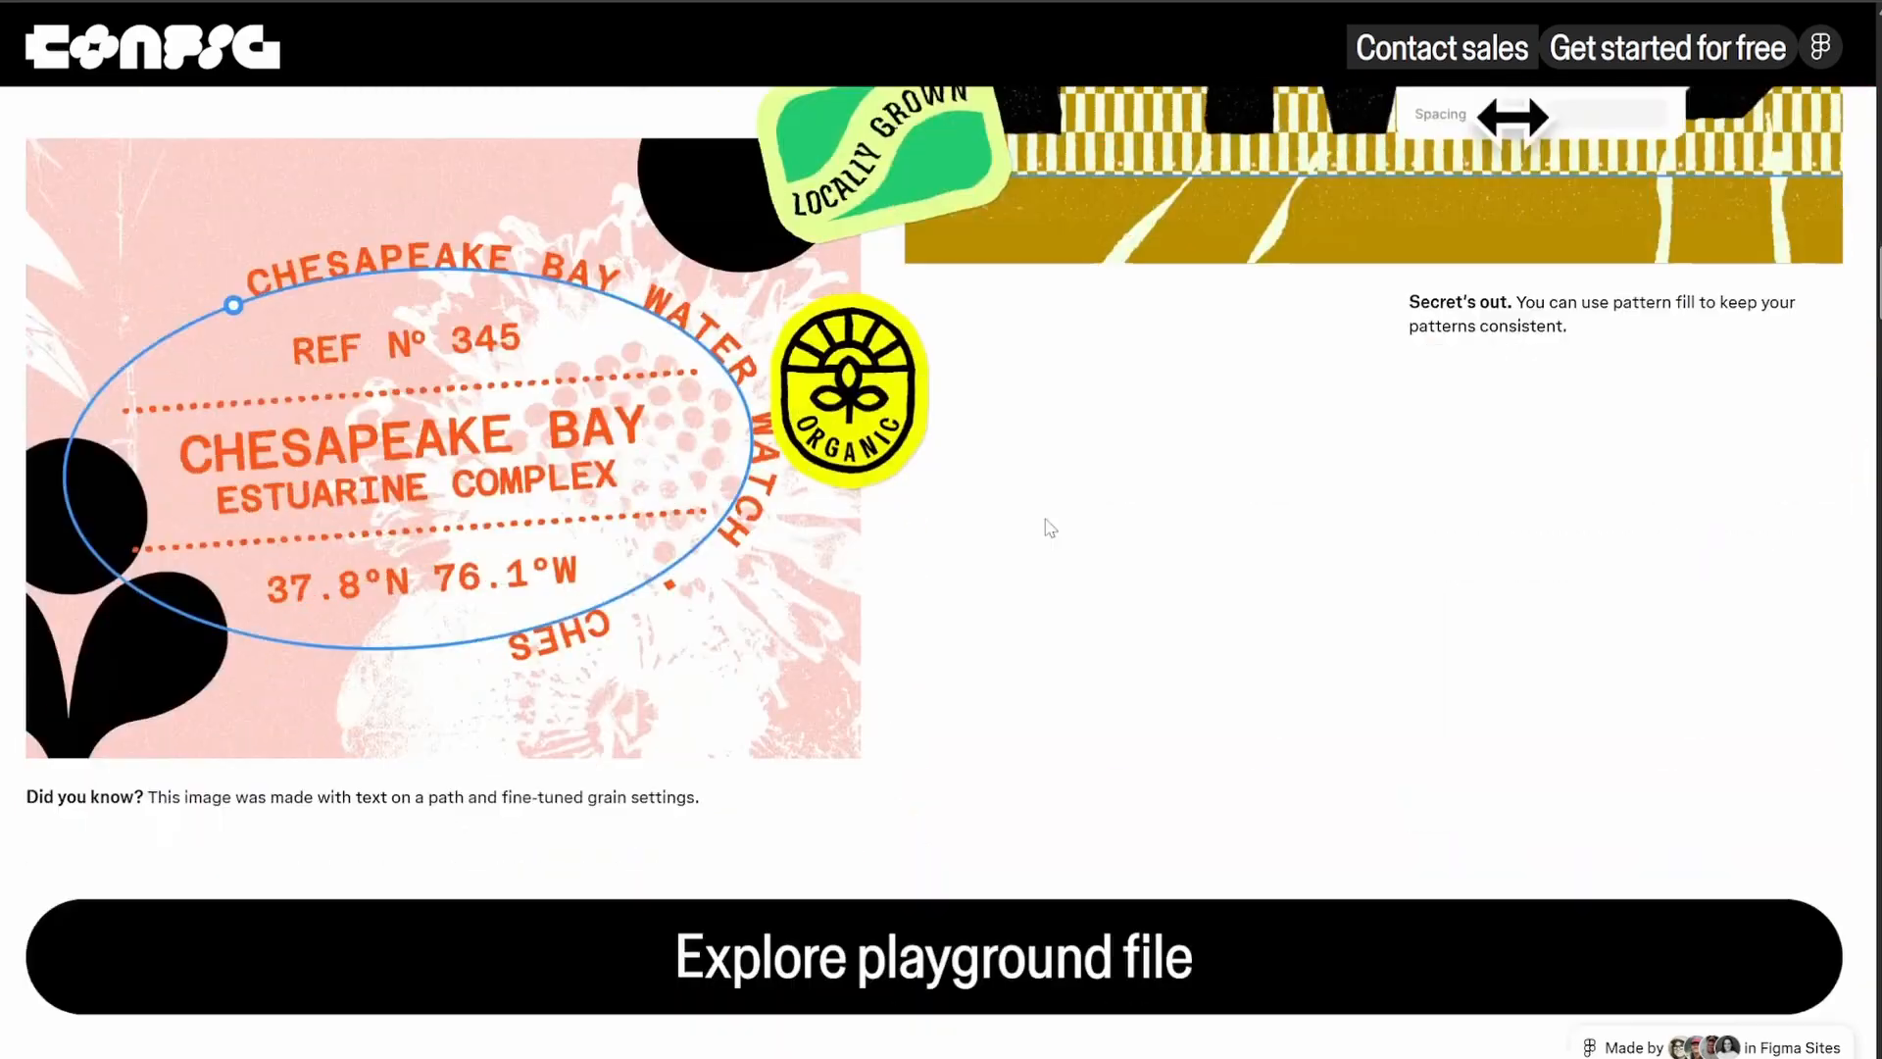
pyautogui.scroll(-10, 1045, 528)
pyautogui.scroll(3, 1044, 527)
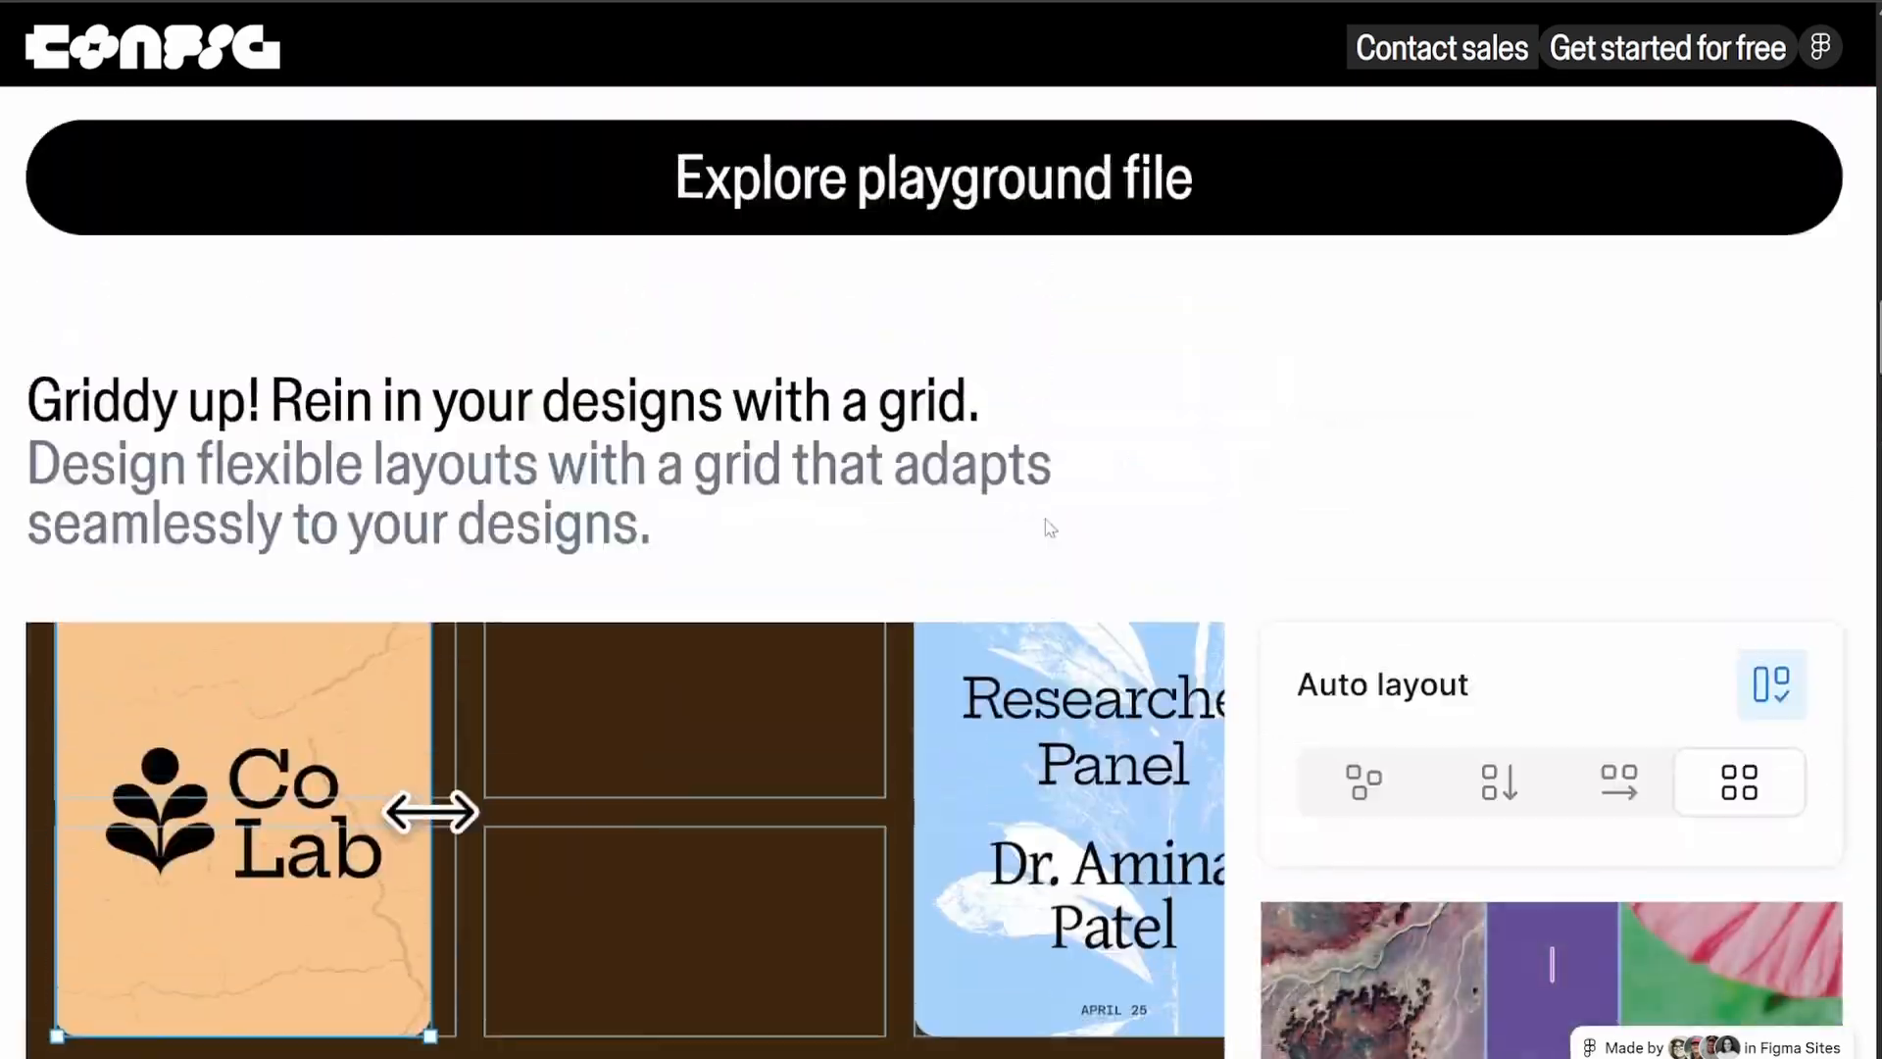
# Examine the launch page's grid section, including the auto layout options, grid spacing and CSS grid code example
pyautogui.scroll(-9, 1044, 519)
pyautogui.scroll(5, 1045, 517)
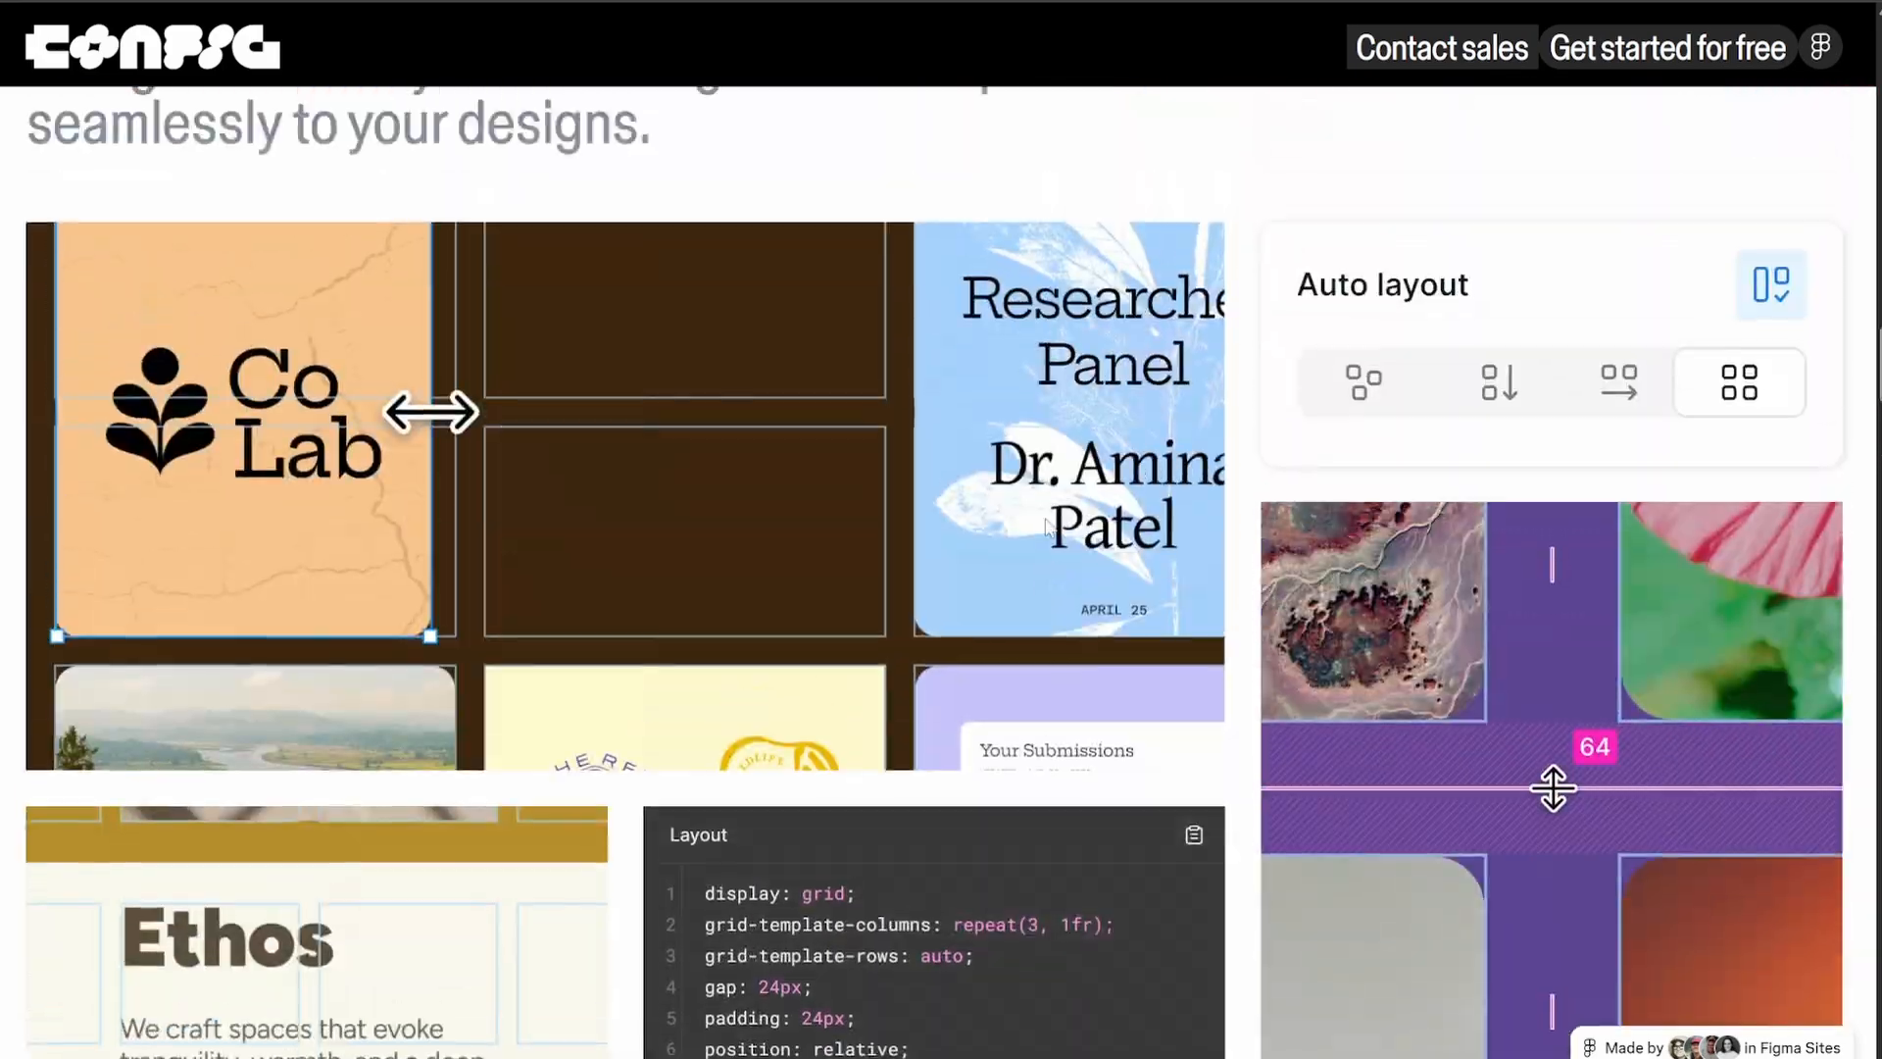
pyautogui.scroll(2, 1047, 527)
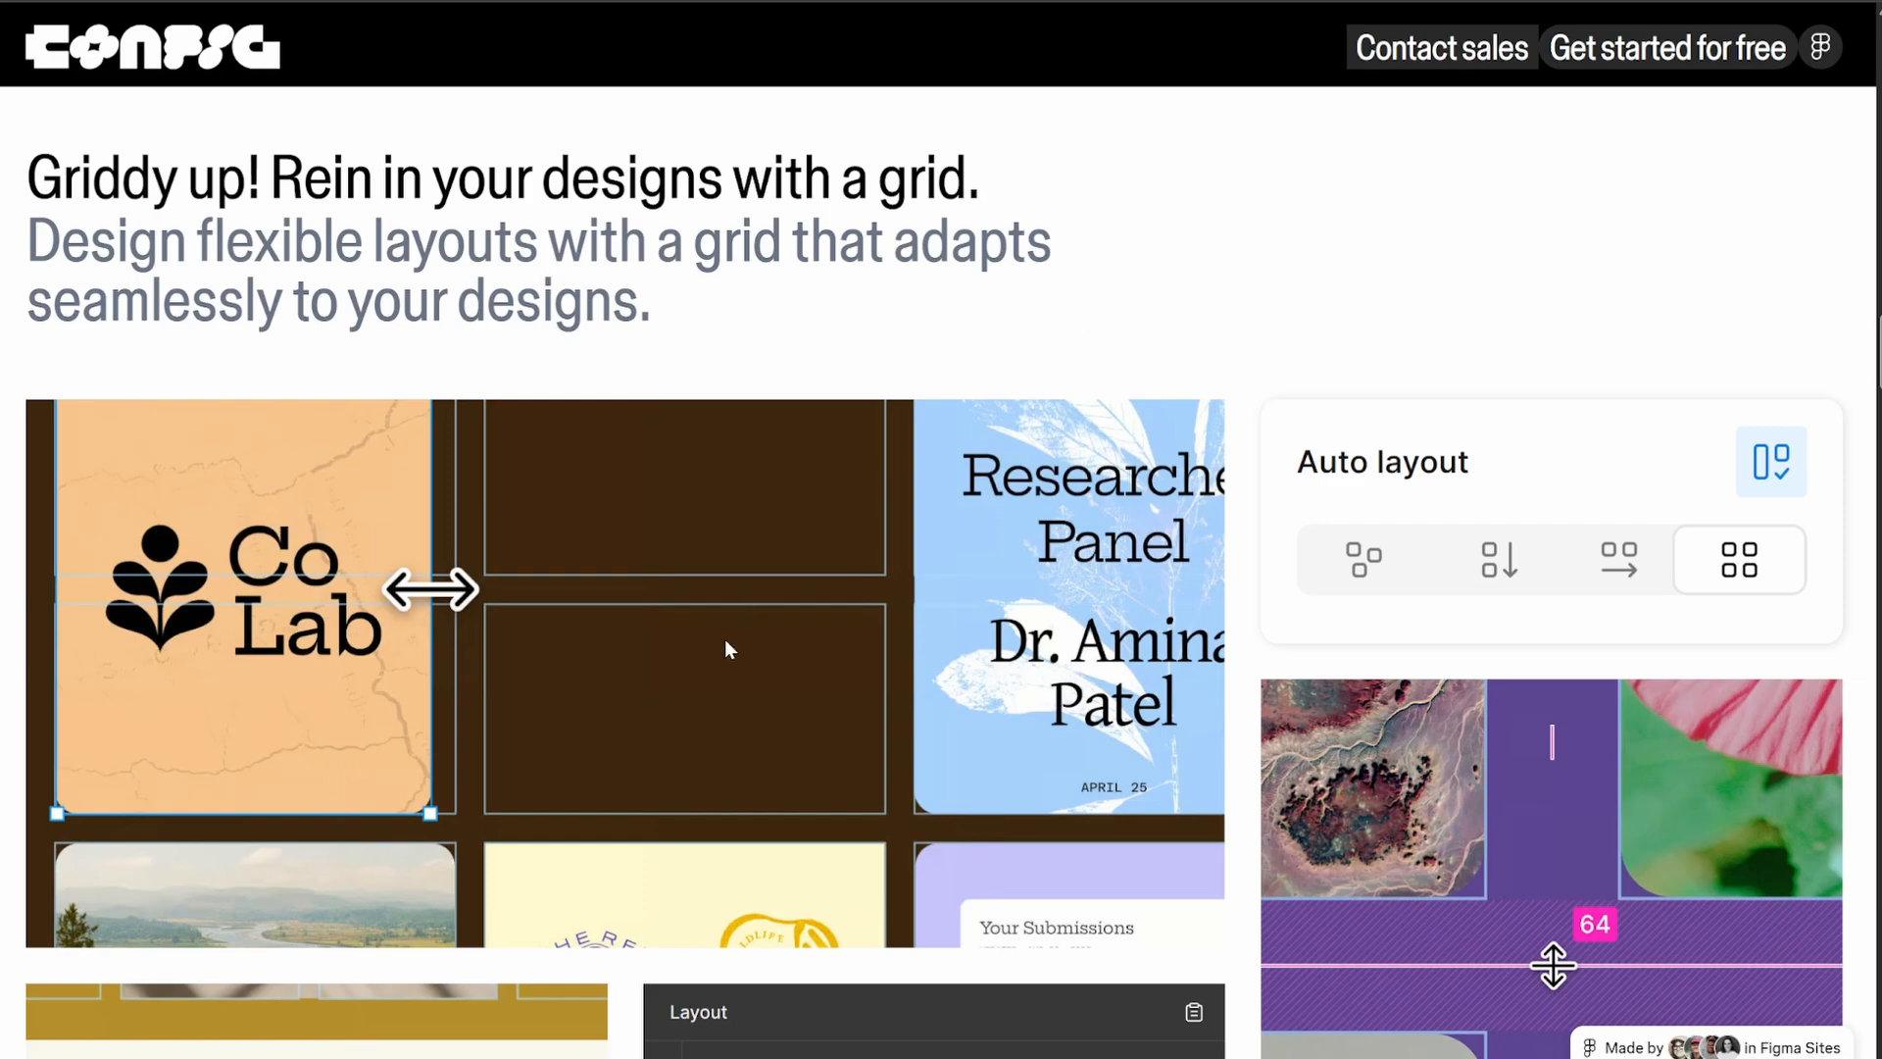
pyautogui.scroll(-3, 678, 526)
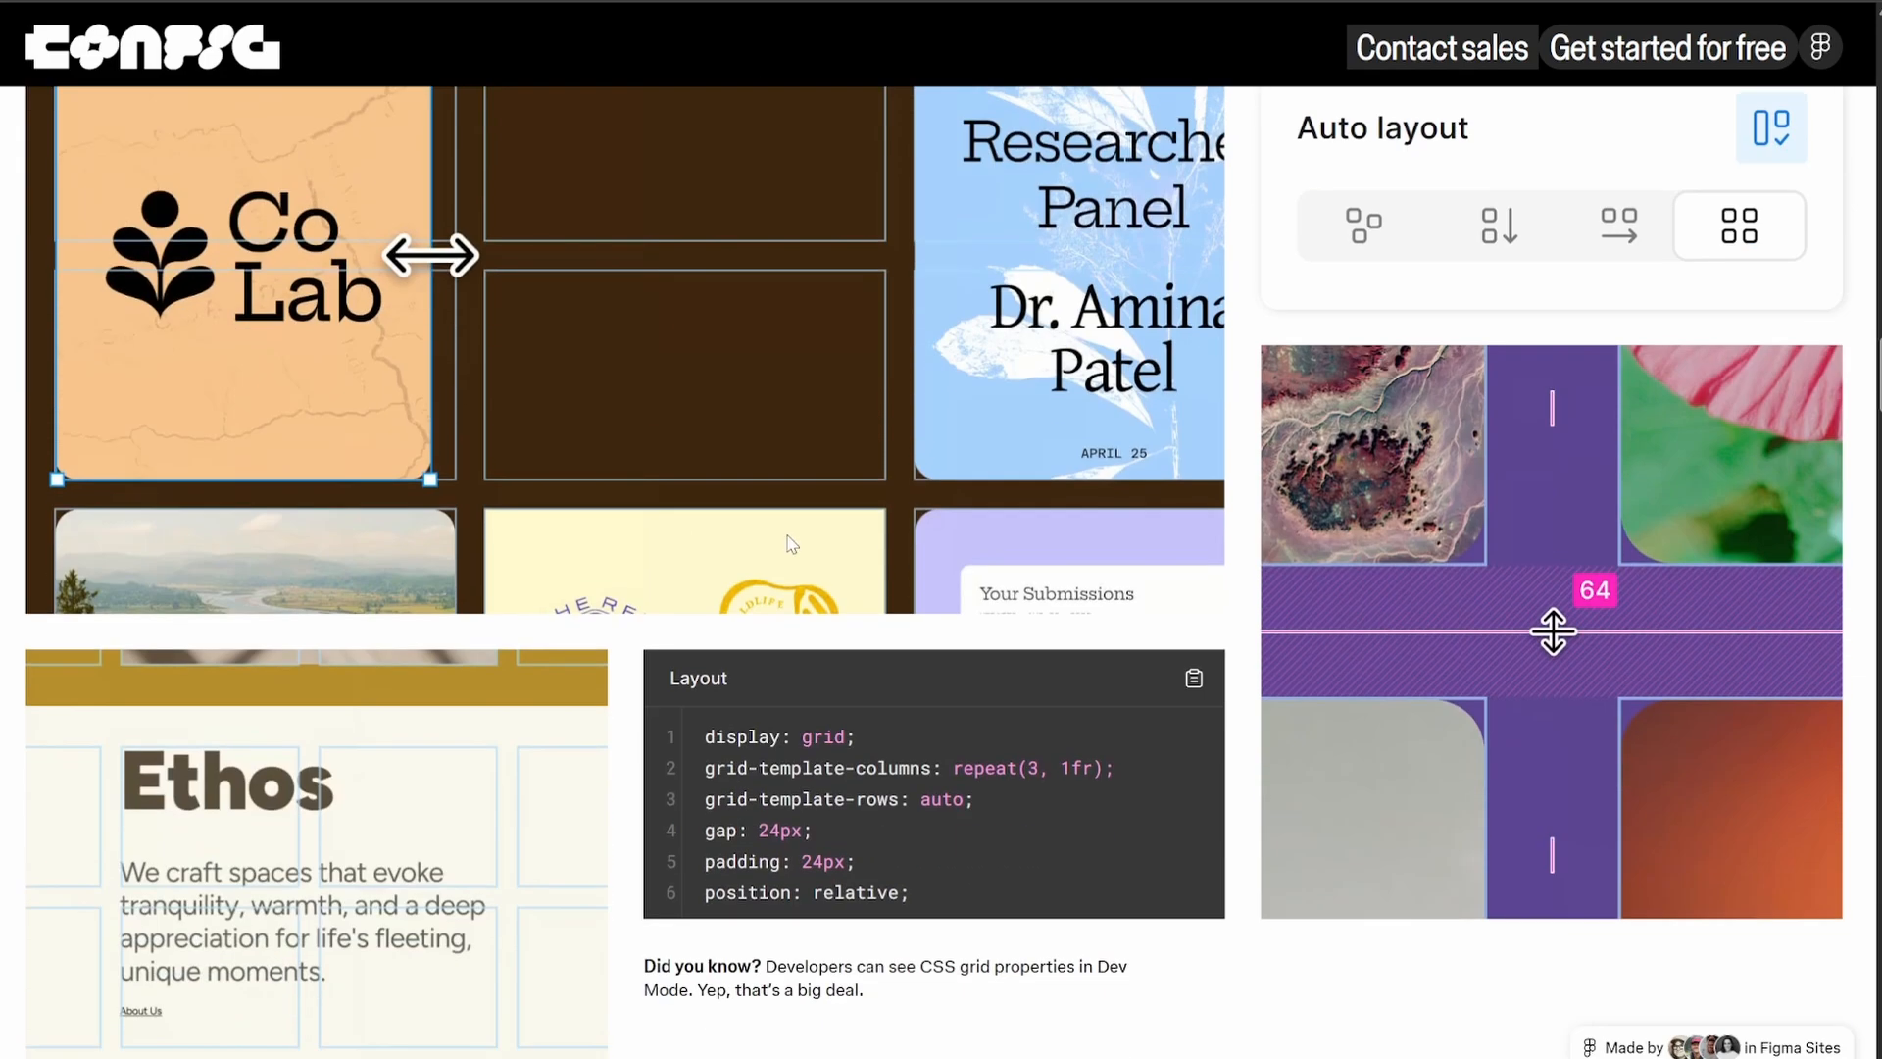
pyautogui.scroll(3, 786, 533)
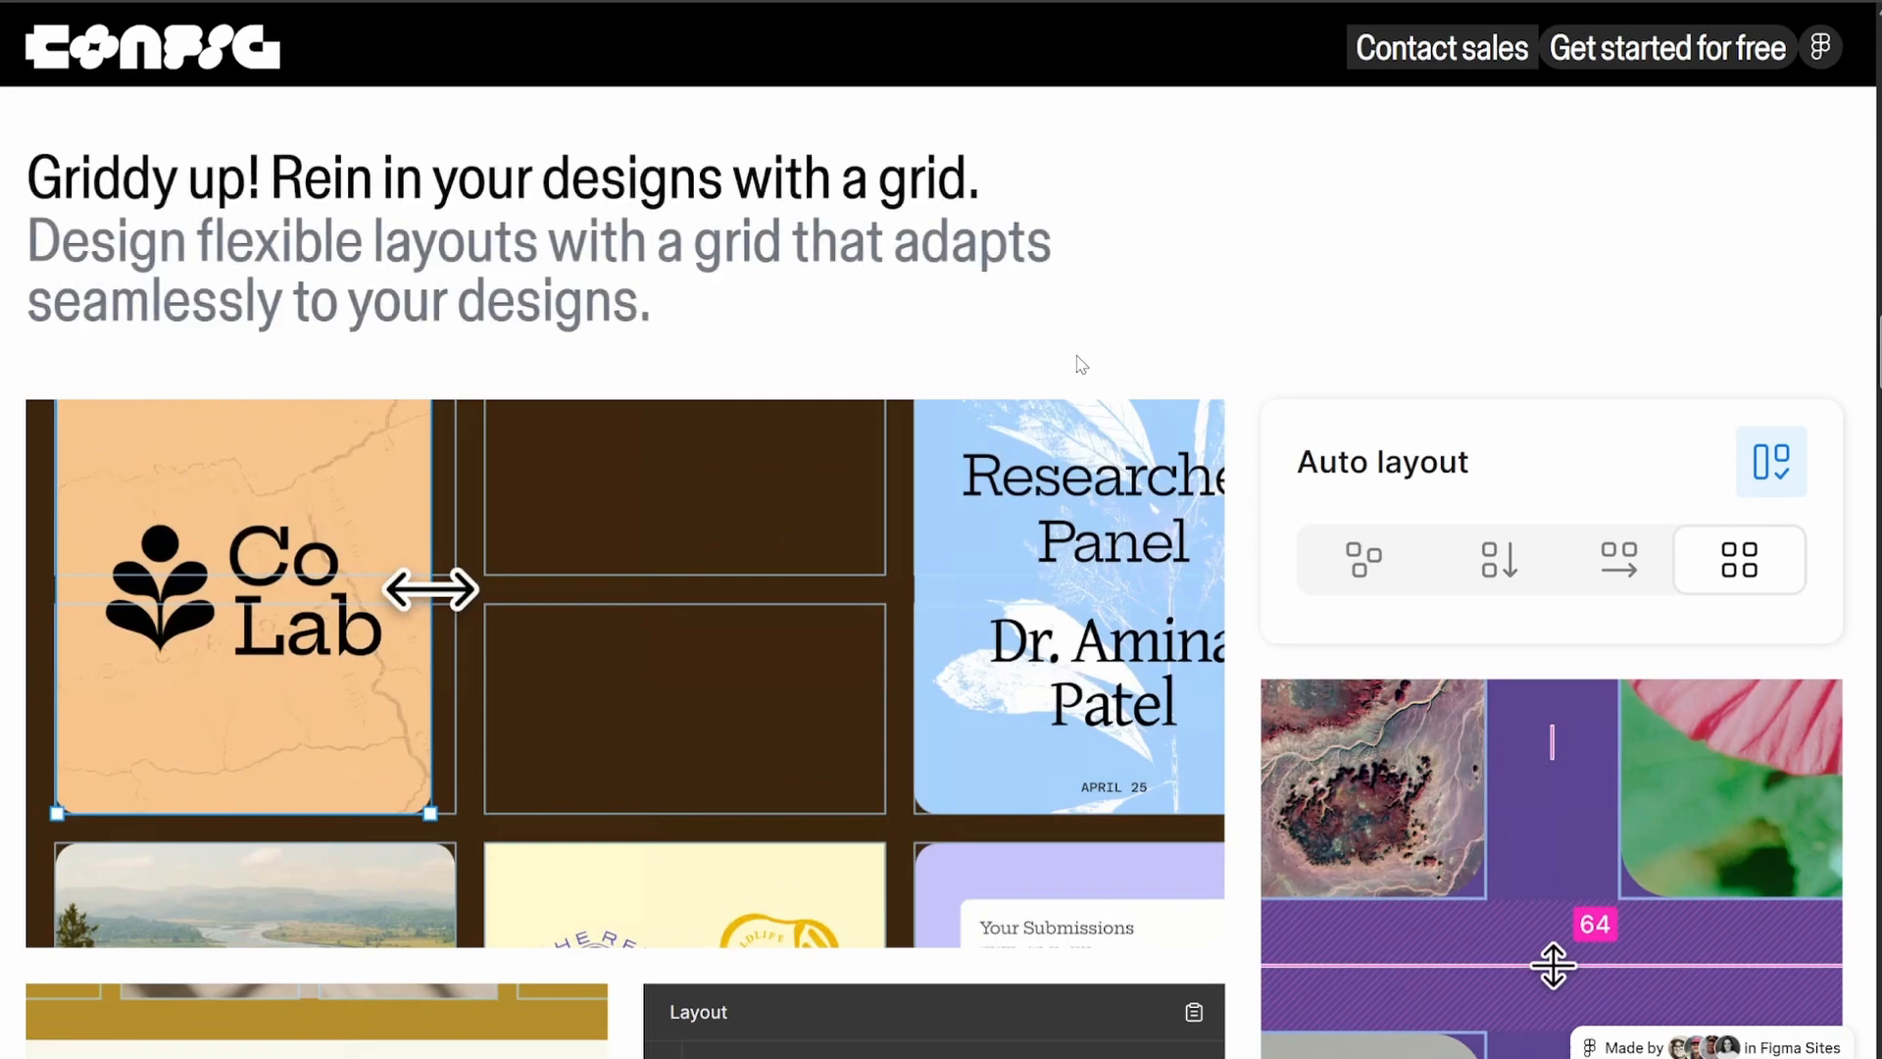
pyautogui.scroll(-5, 1079, 361)
pyautogui.scroll(3, 1079, 363)
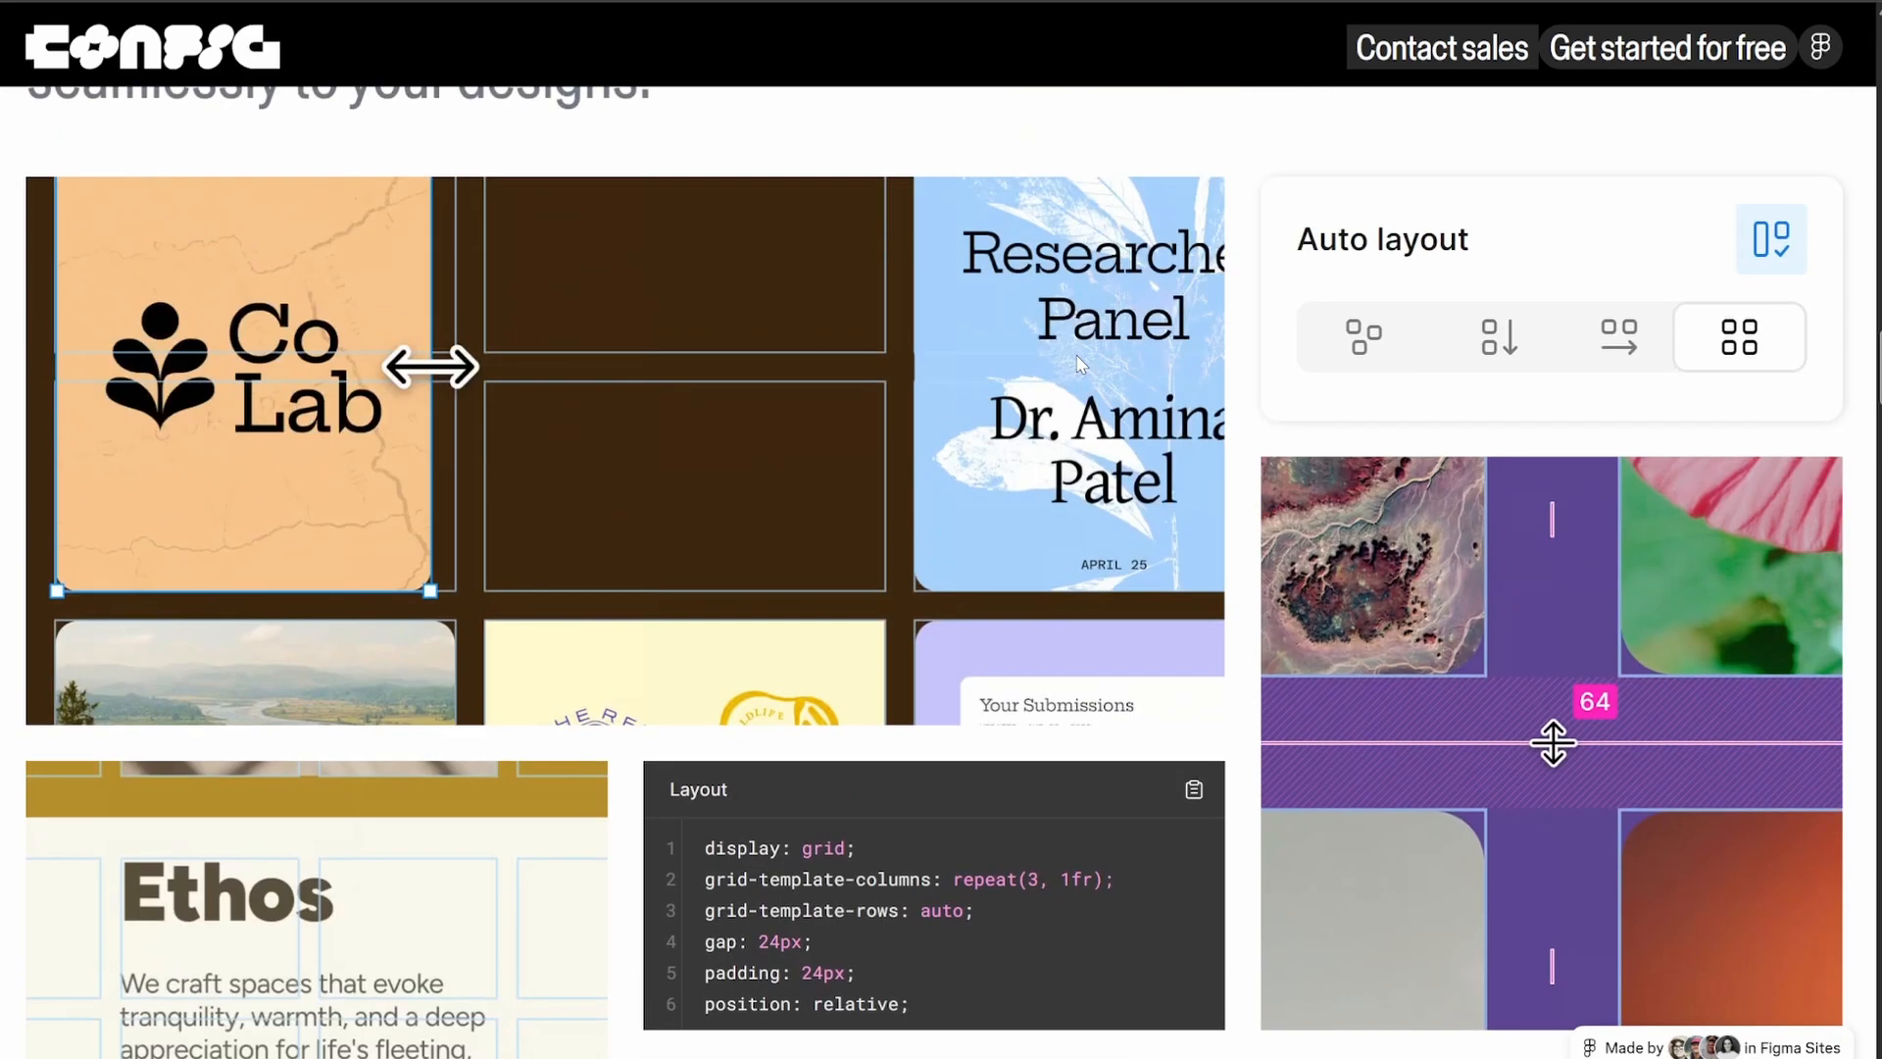
pyautogui.scroll(-4, 1080, 363)
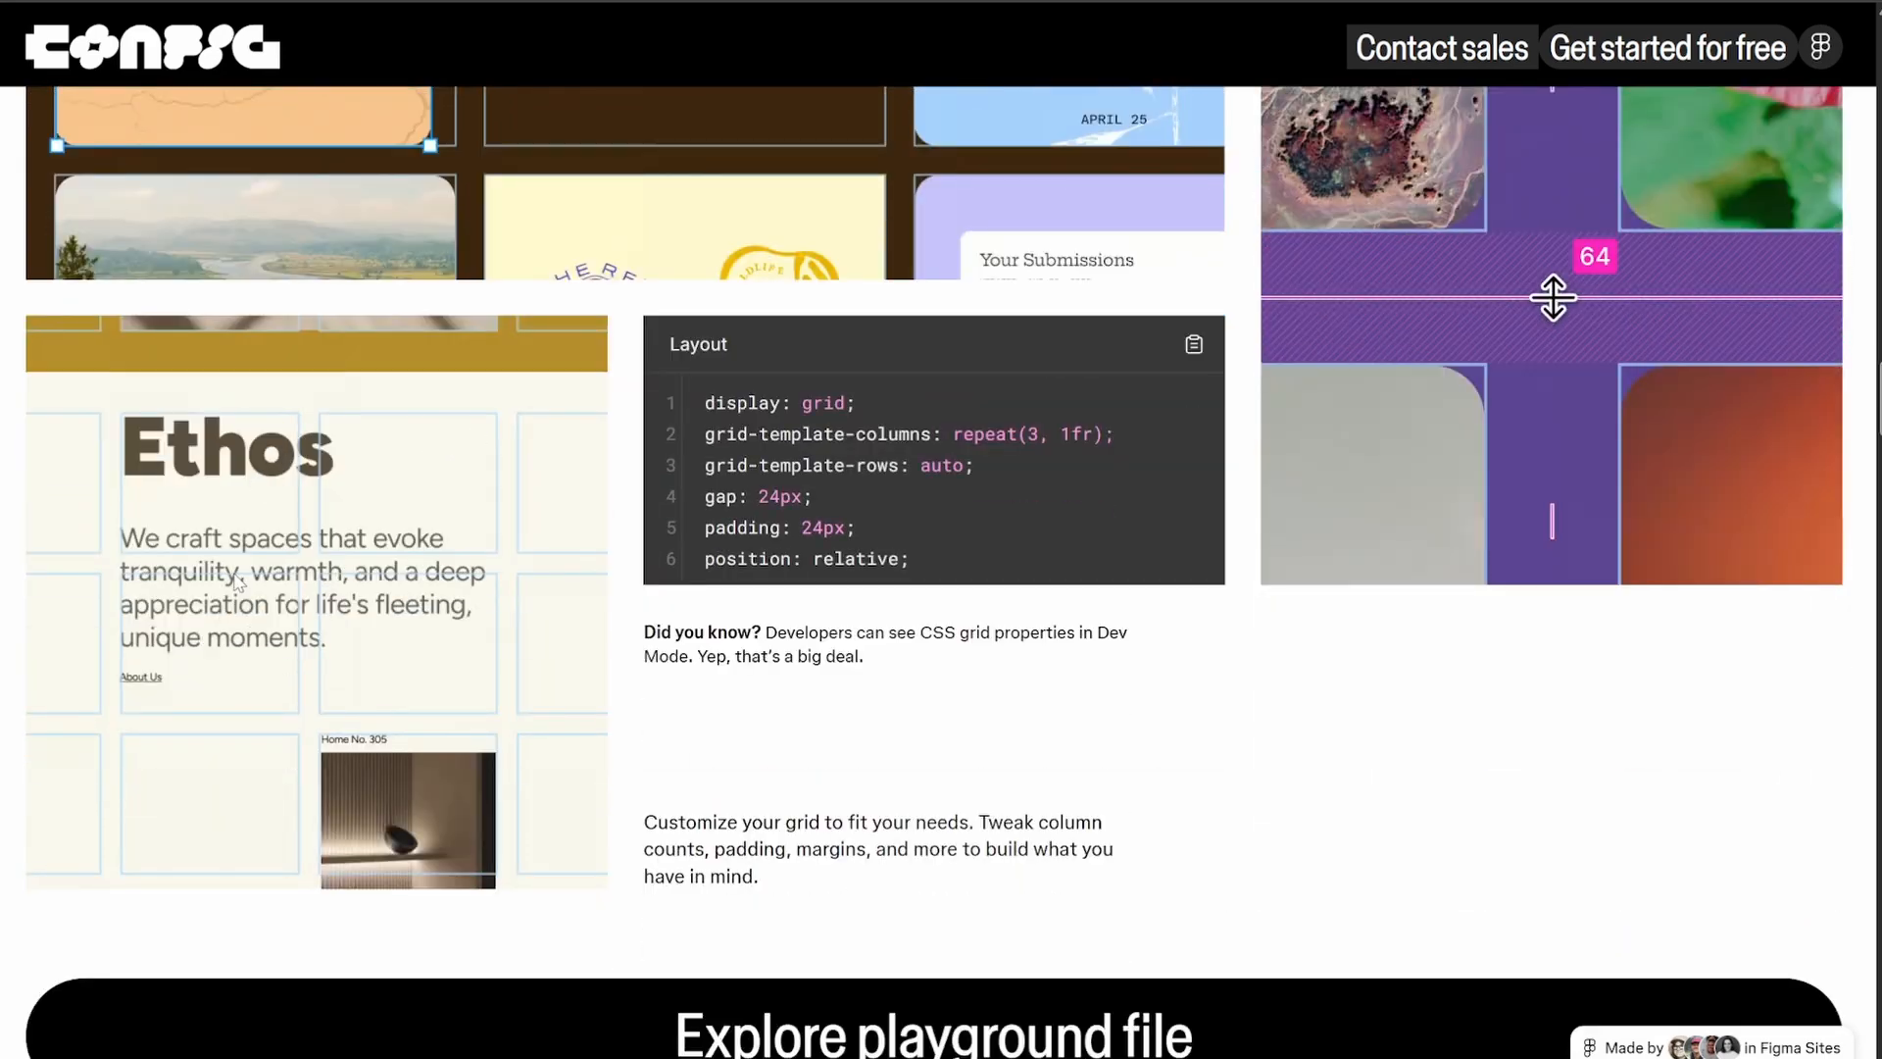
pyautogui.scroll(-6, 895, 473)
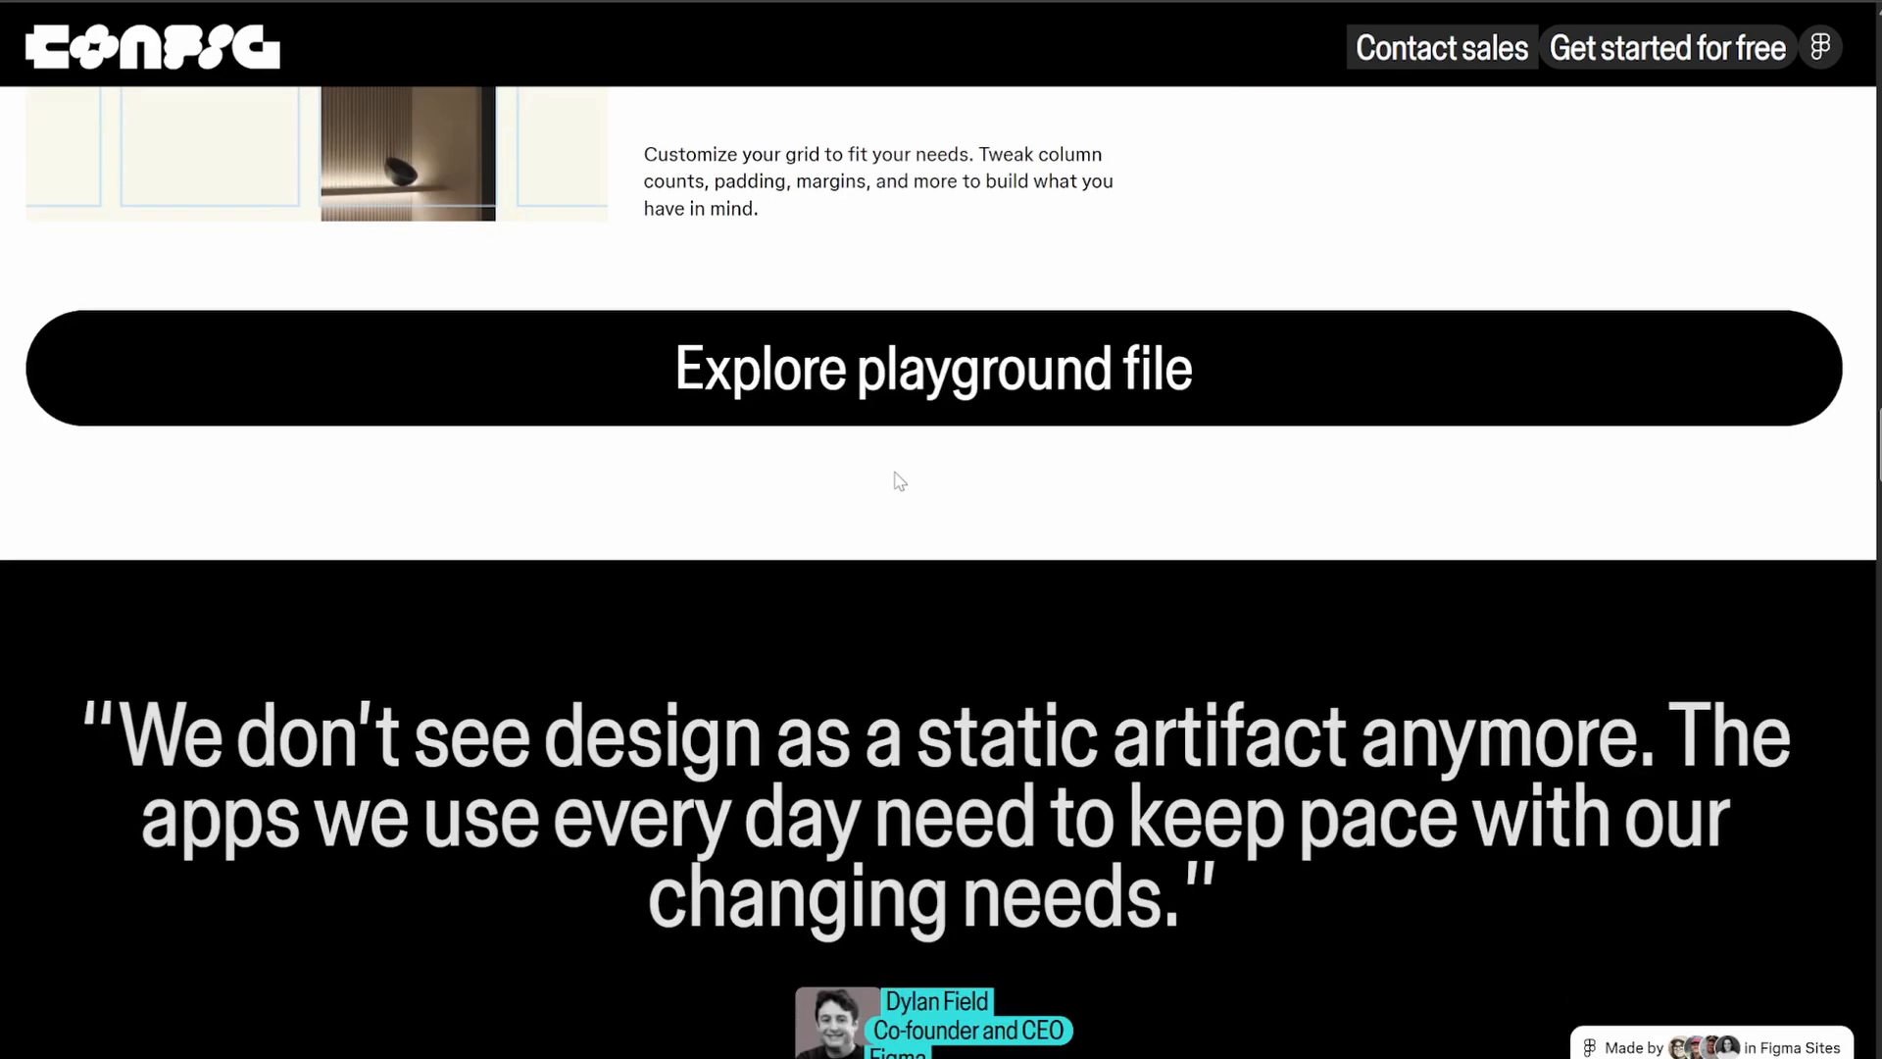
# Examine the Figma Buzz section, including the Species Spotlight asset grid and the template publishing examples
pyautogui.scroll(-5, 996, 462)
pyautogui.scroll(-5, 996, 462)
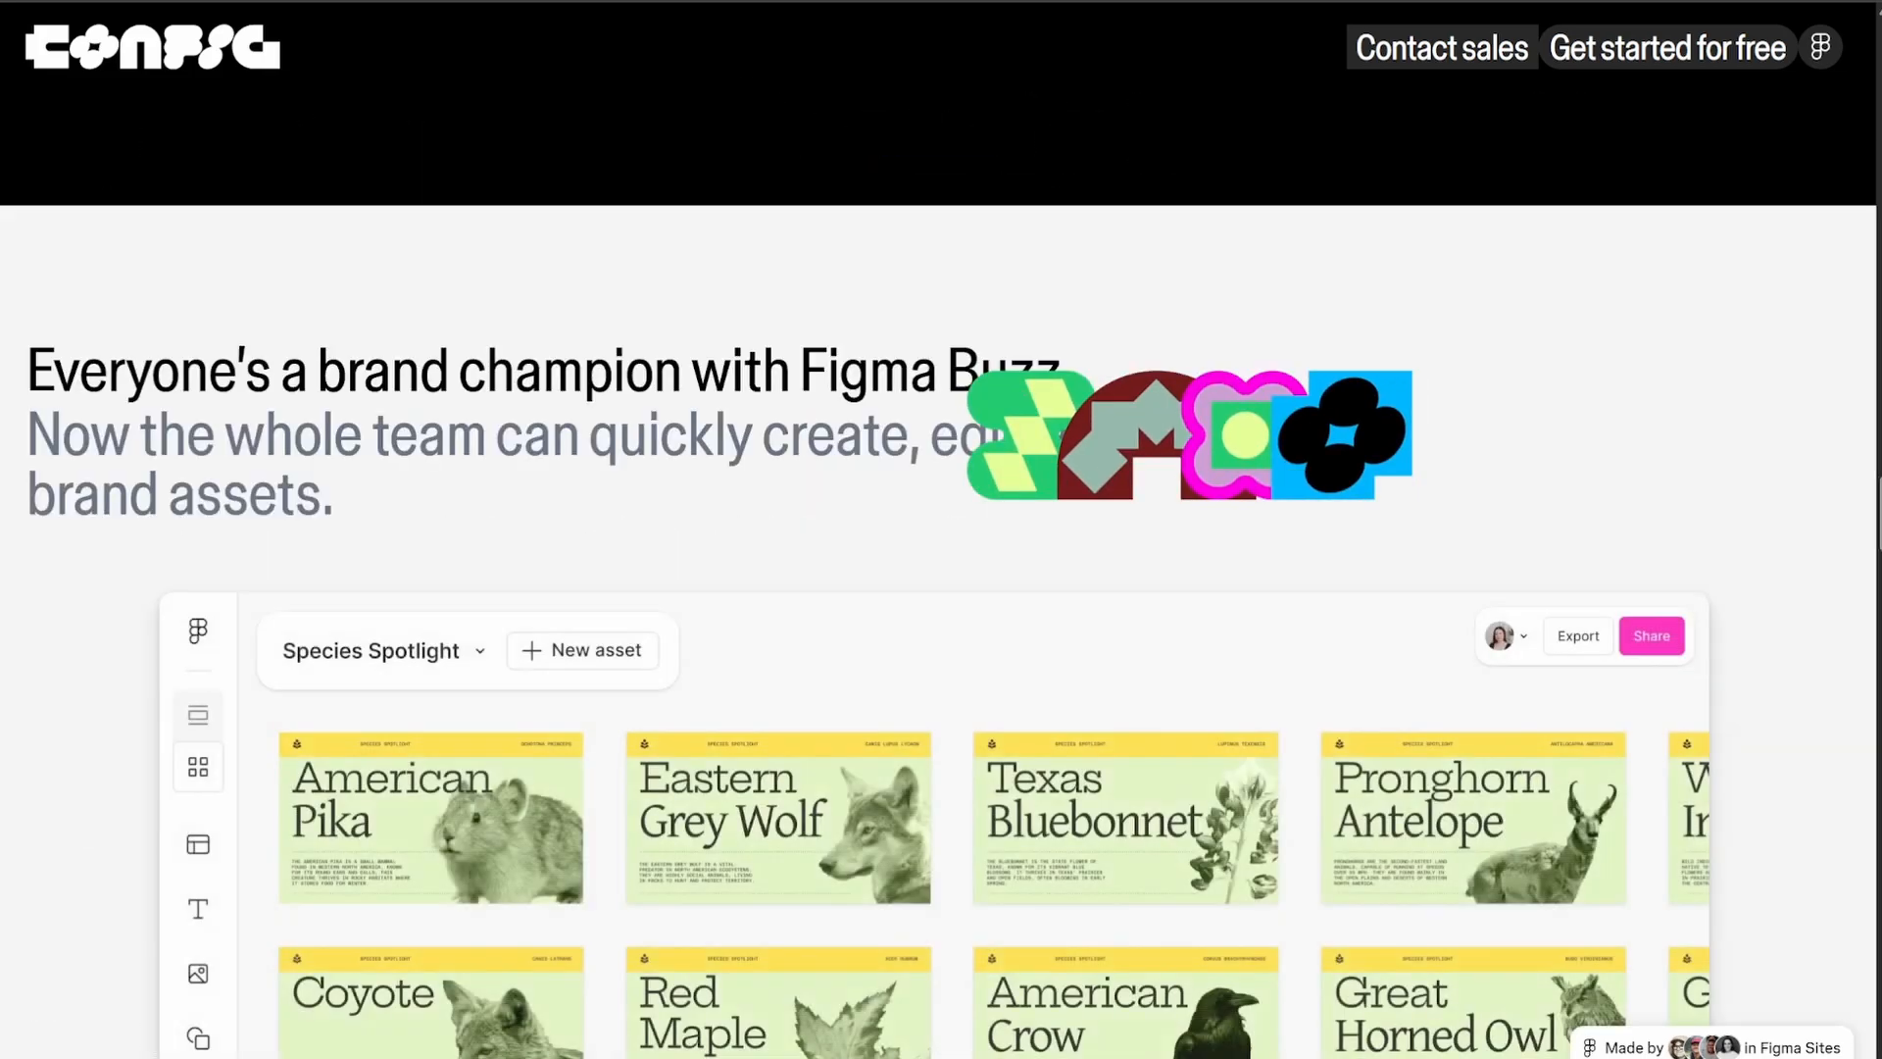
pyautogui.scroll(-4, 1166, 487)
pyautogui.scroll(5, 1166, 487)
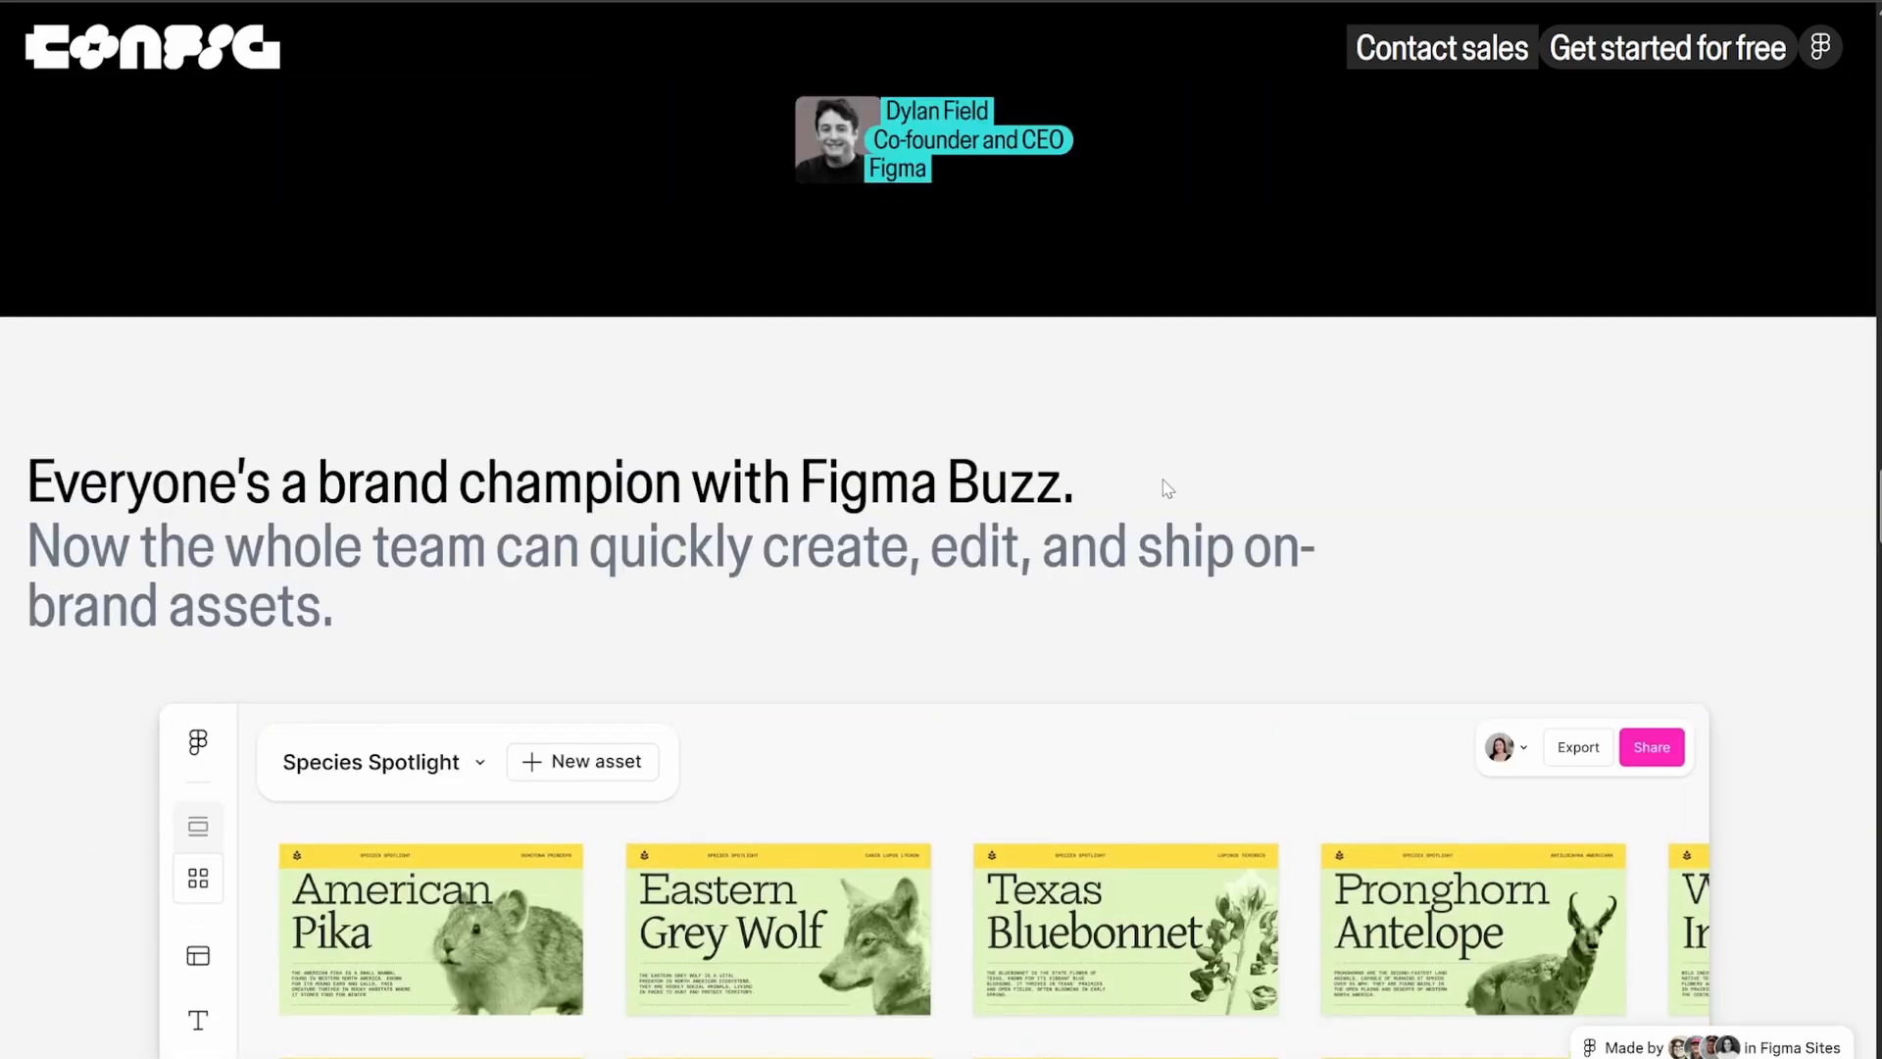
pyautogui.scroll(-3, 1460, 489)
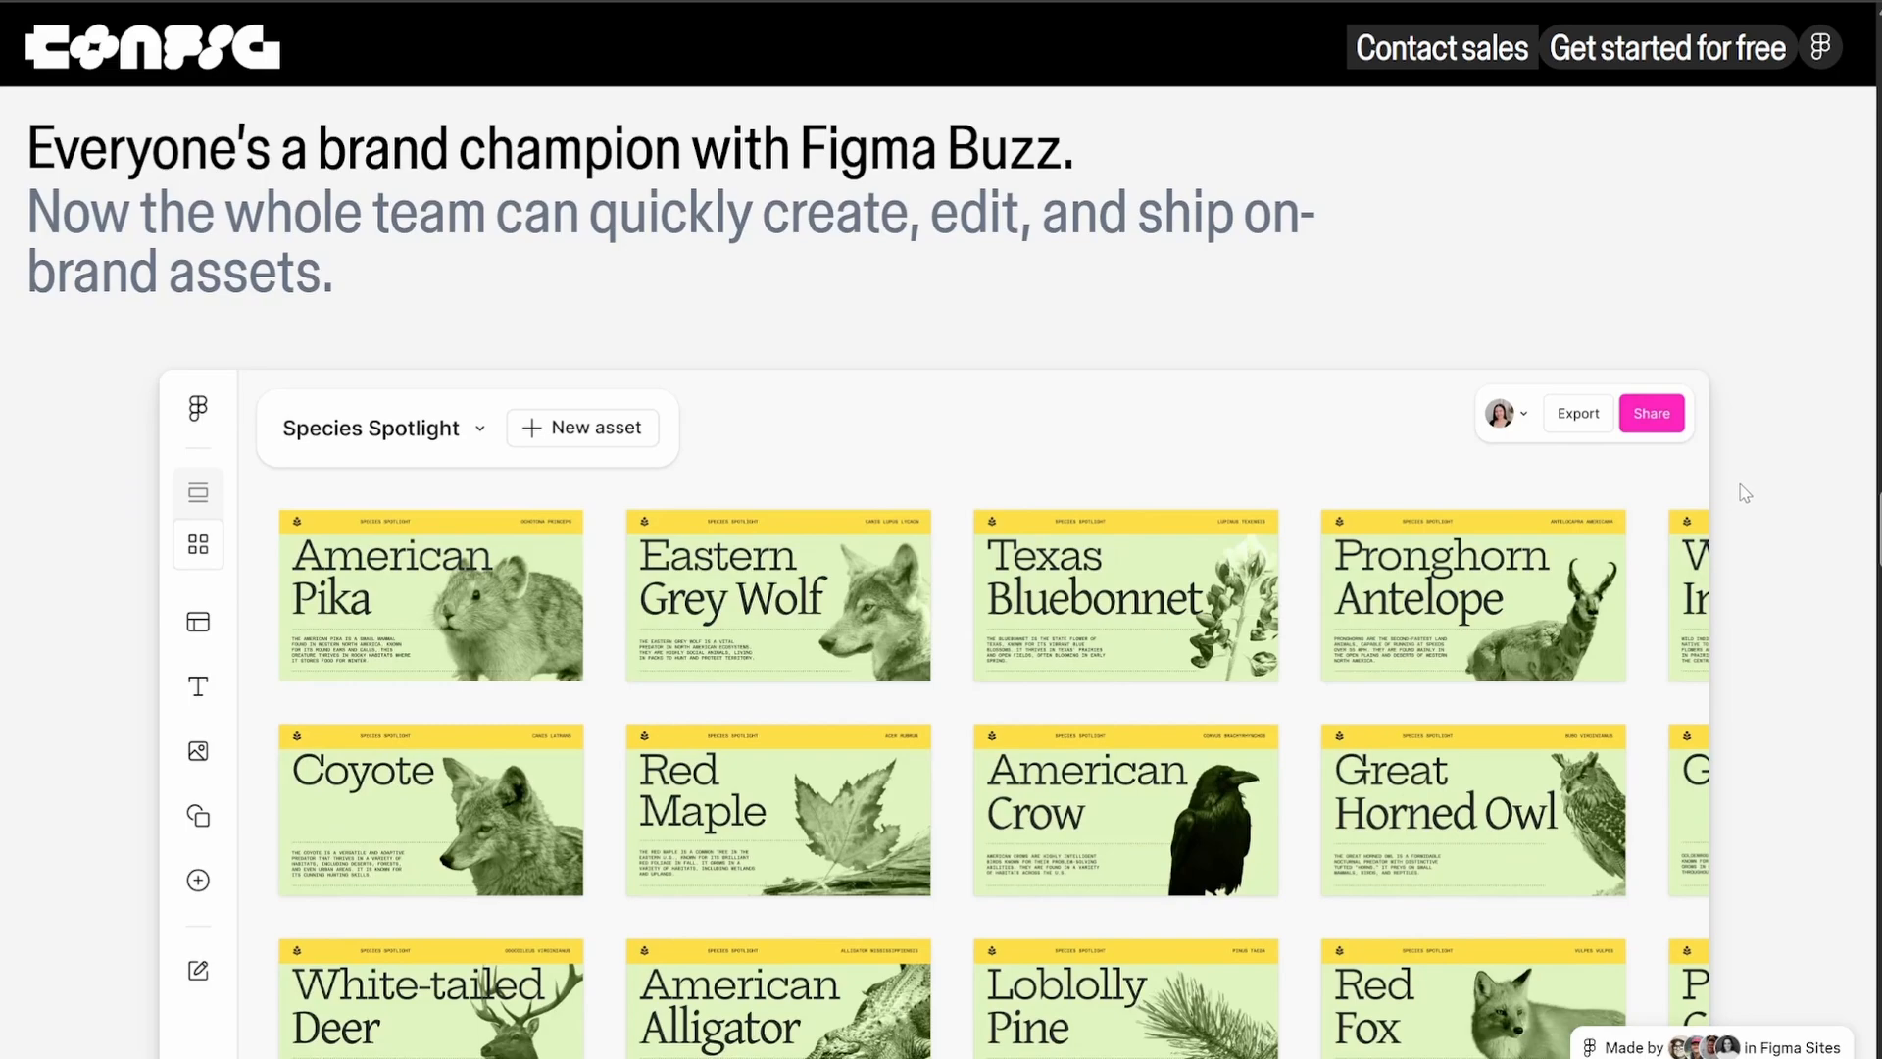
pyautogui.scroll(-4, 1745, 493)
pyautogui.scroll(3, 1744, 493)
pyautogui.scroll(-1, 1744, 493)
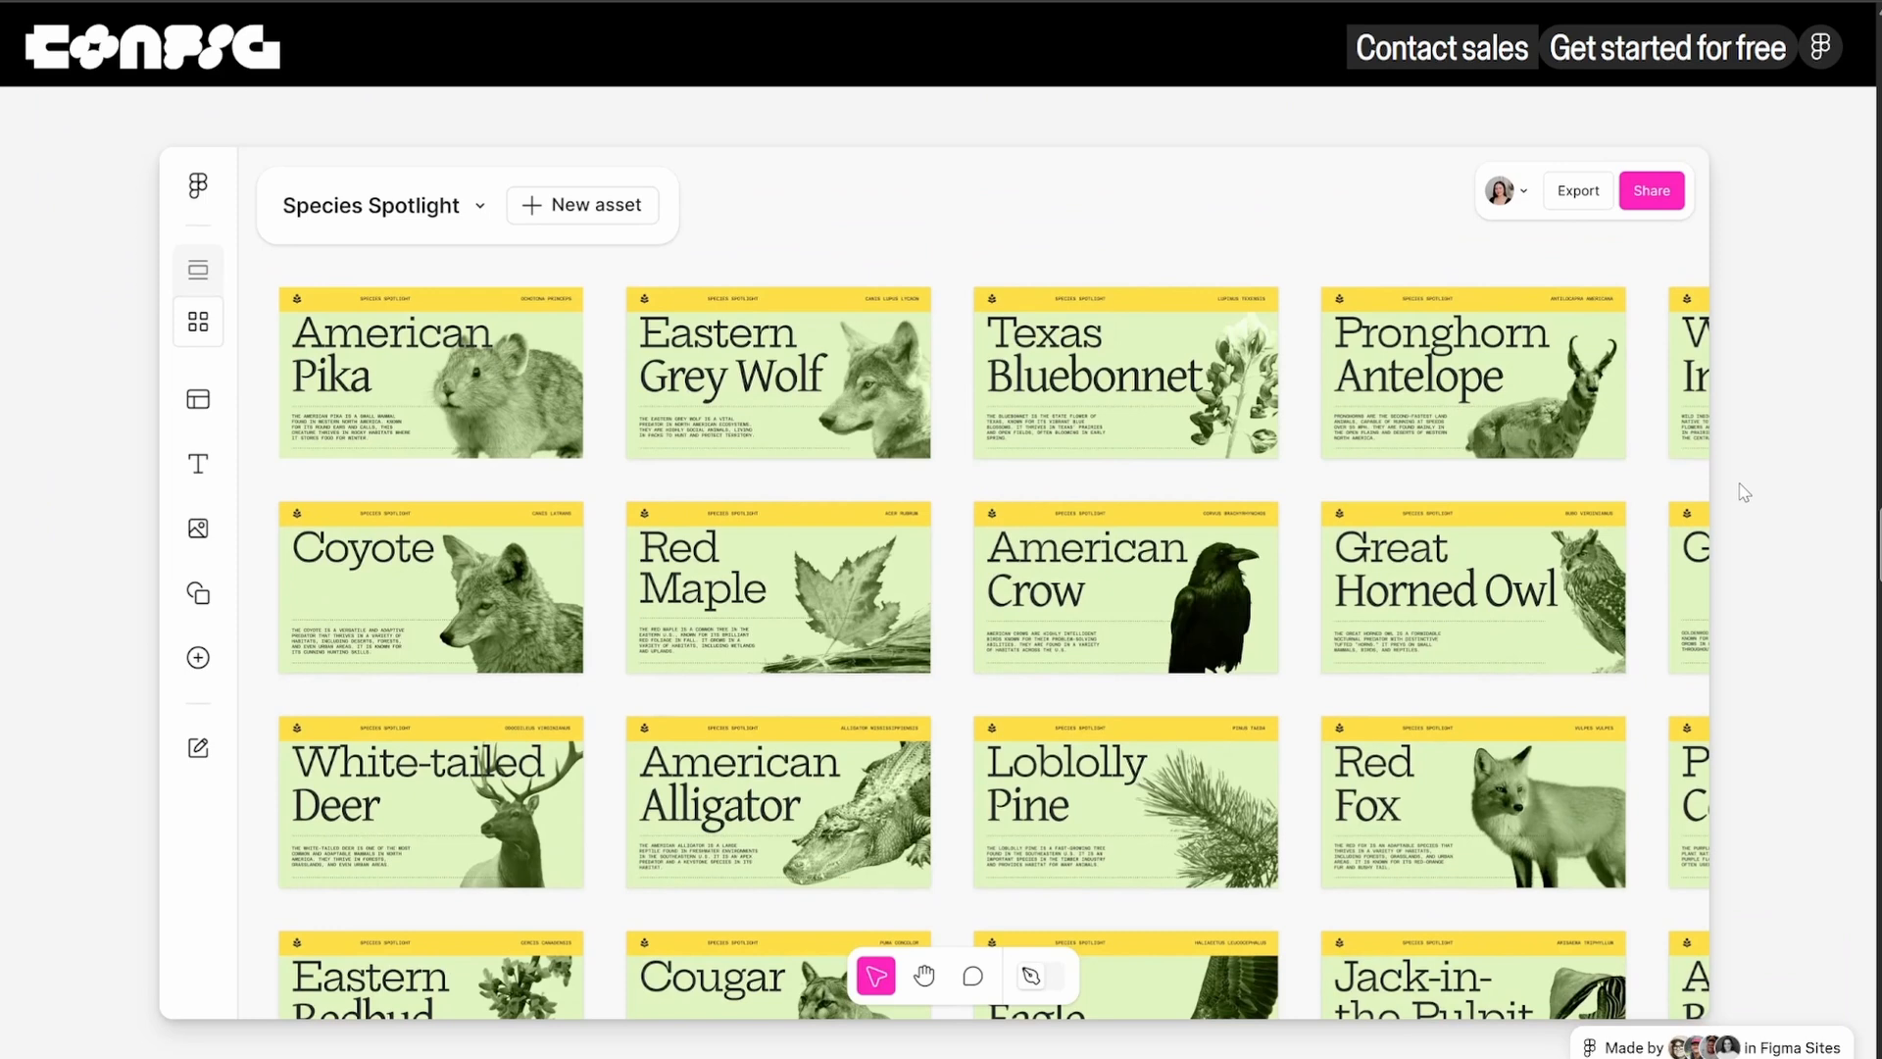
pyautogui.scroll(-15, 1744, 492)
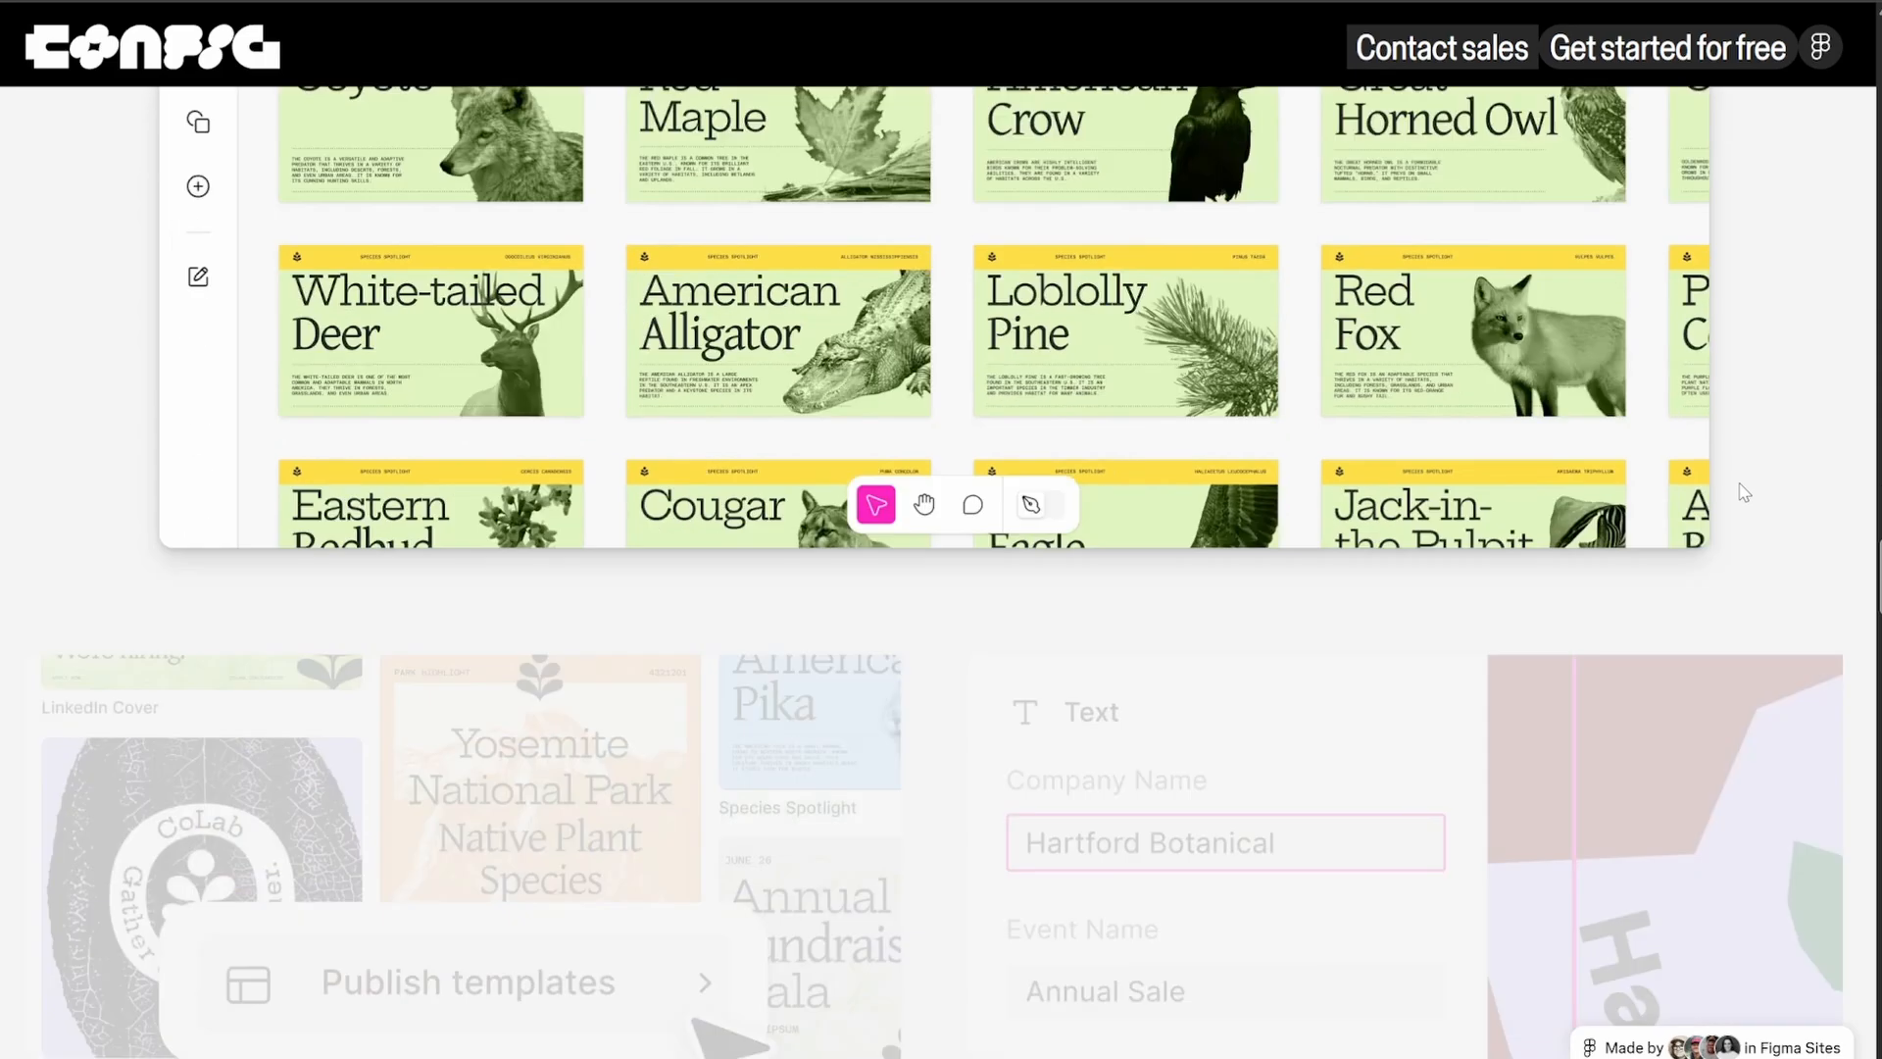
# Examine the Figma Sites section, including the responsive Collectiv Gallery example and the website templates
pyautogui.scroll(-9, 1228, 438)
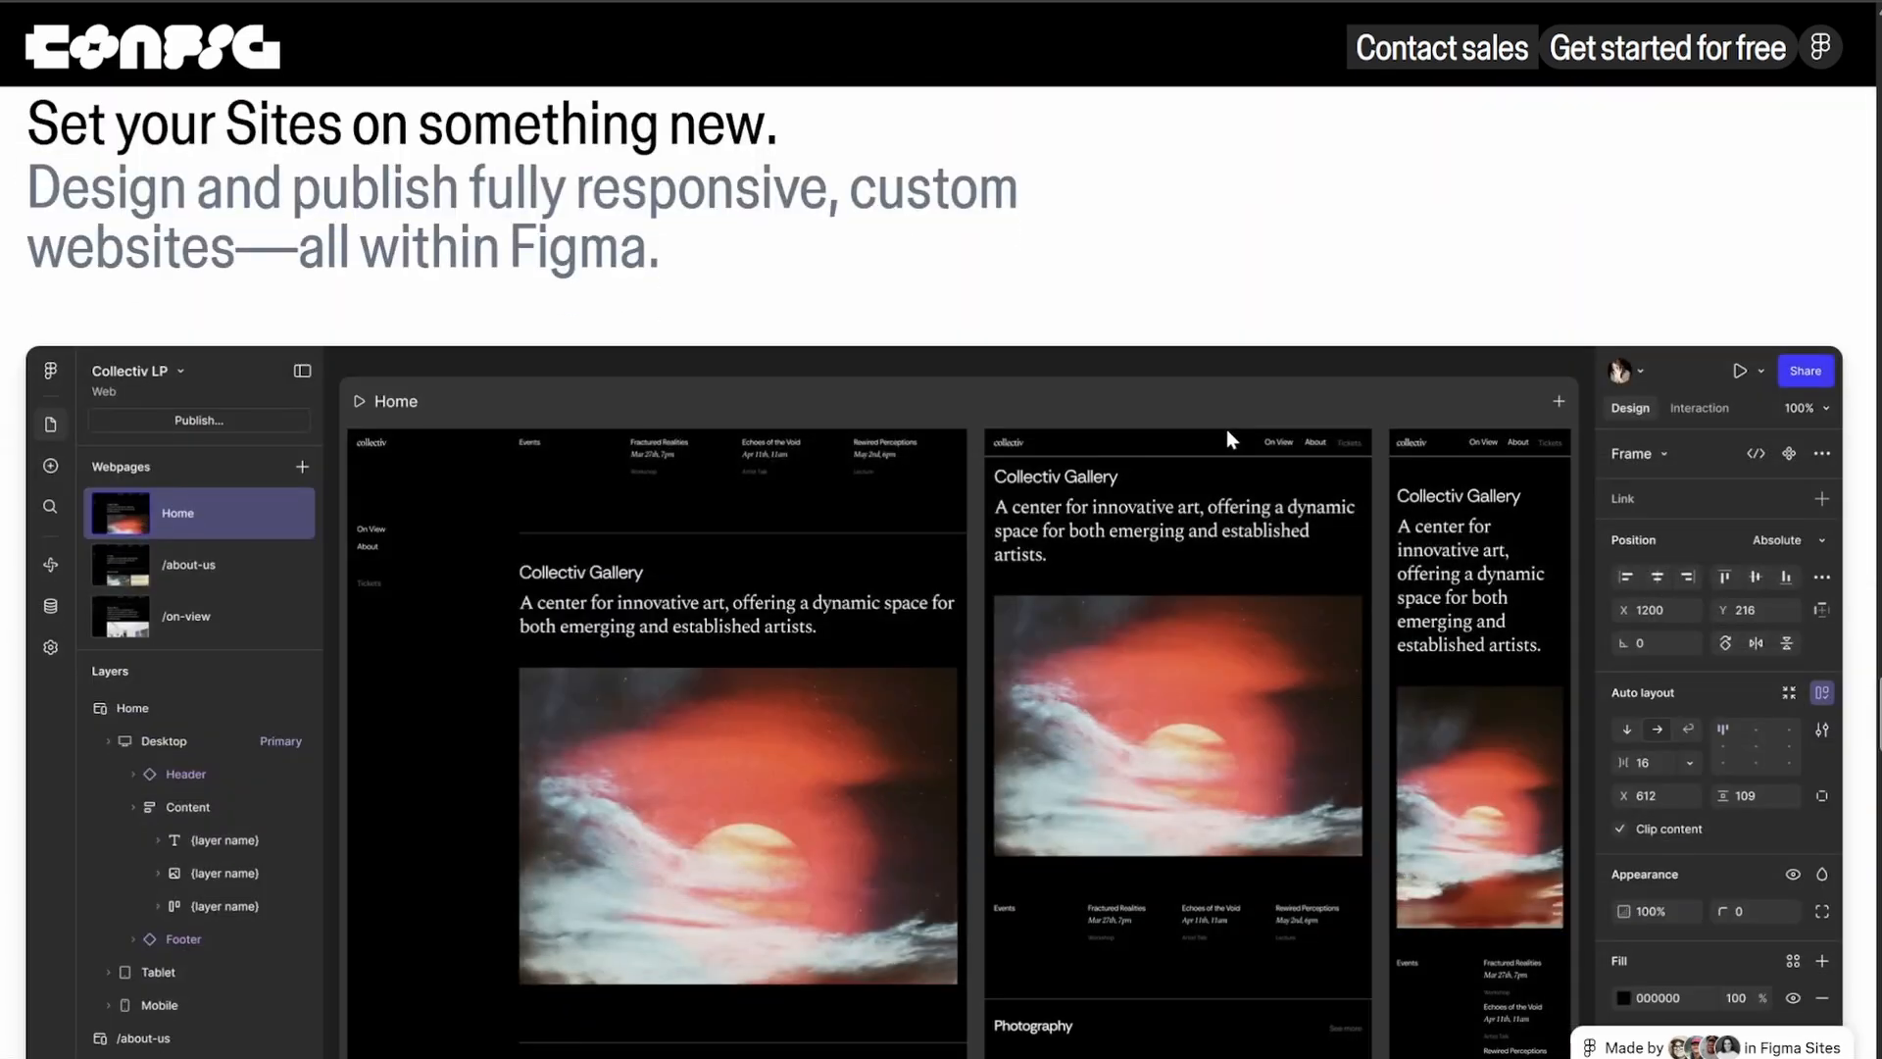
pyautogui.scroll(-2, 1226, 431)
pyautogui.scroll(5, 1226, 431)
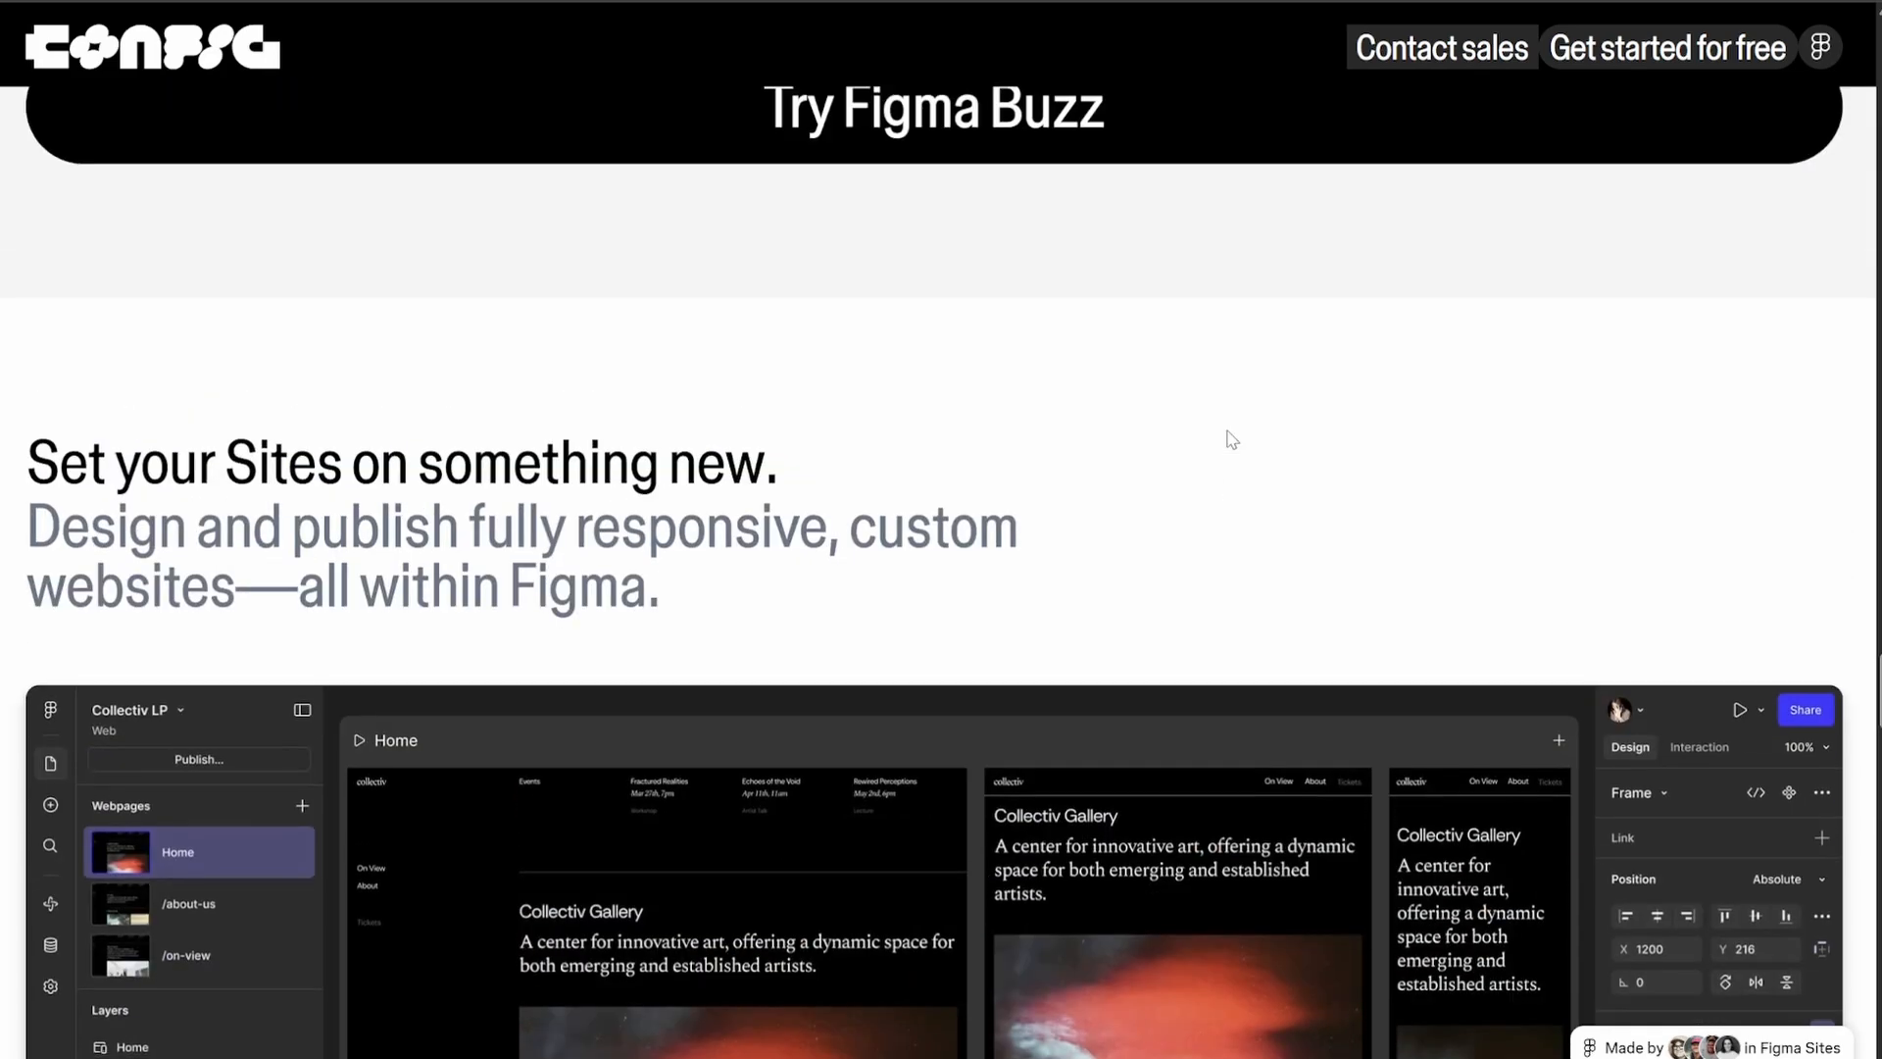
pyautogui.scroll(-3, 1231, 438)
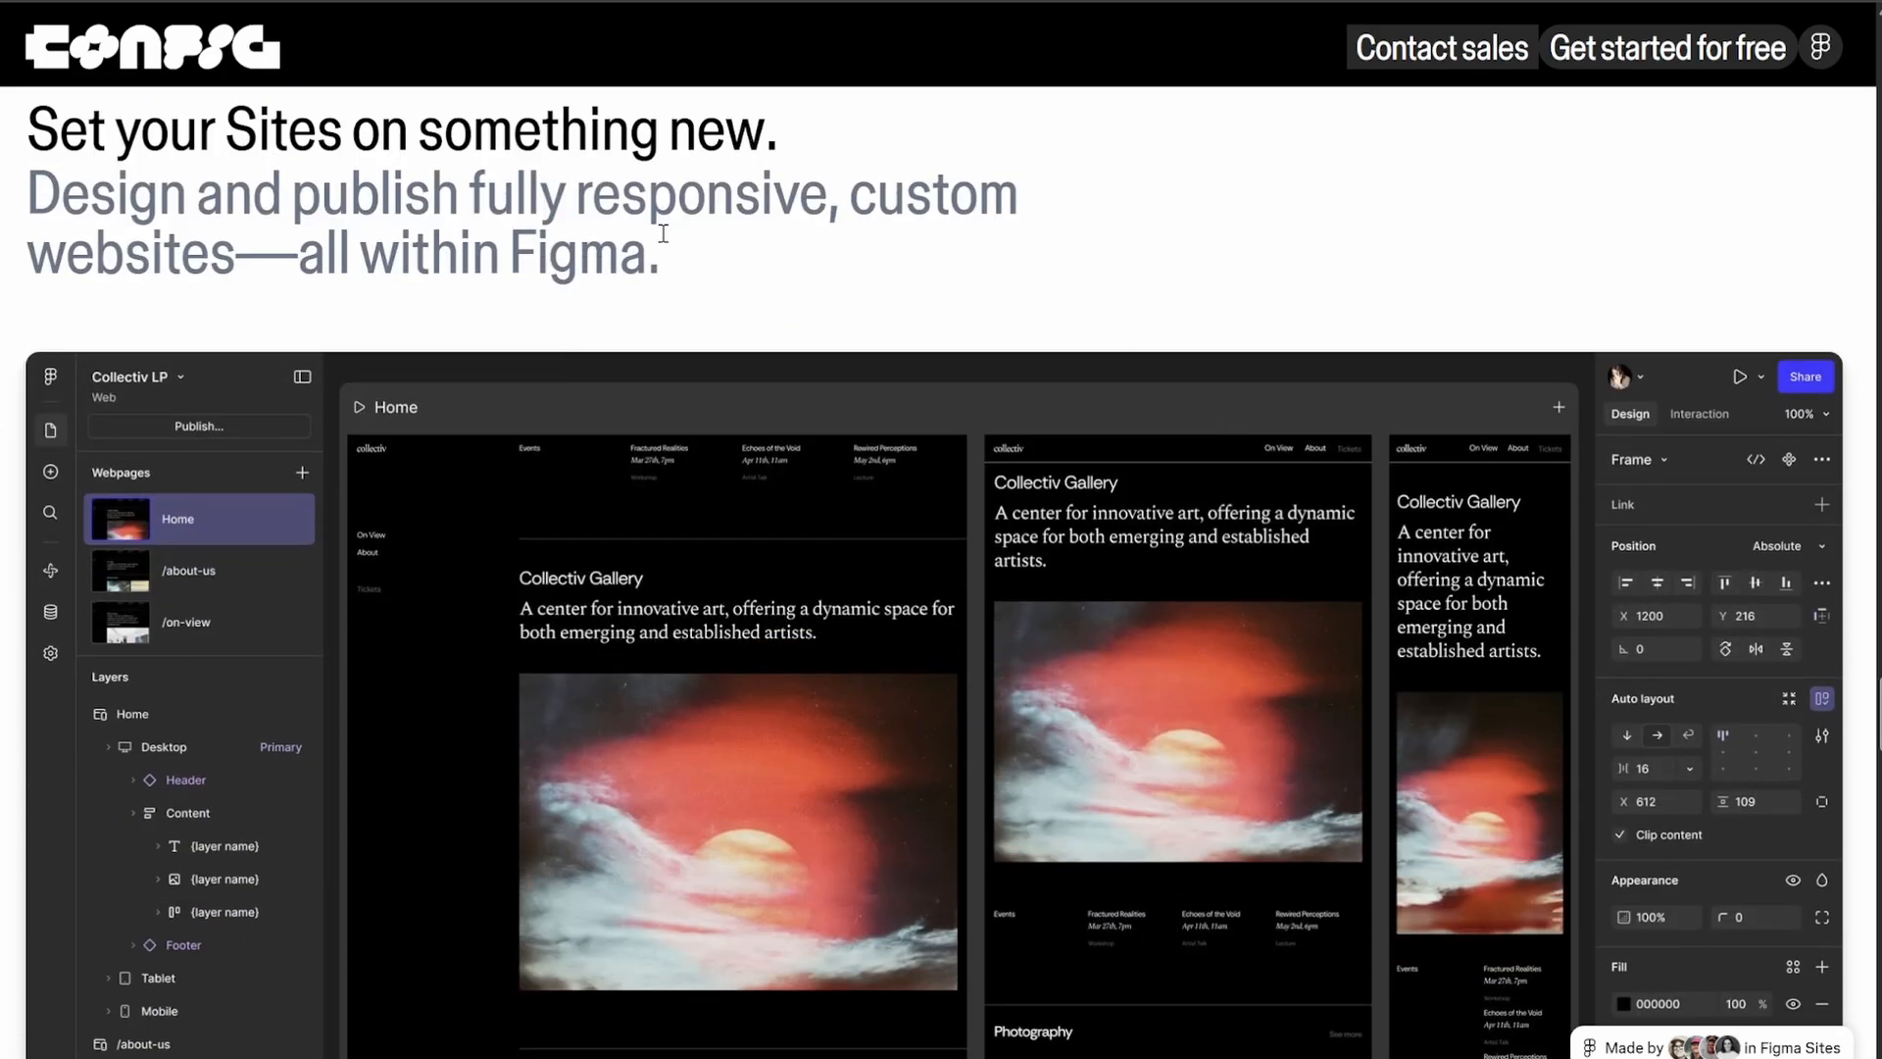
pyautogui.scroll(-1, 820, 328)
pyautogui.scroll(-3, 821, 334)
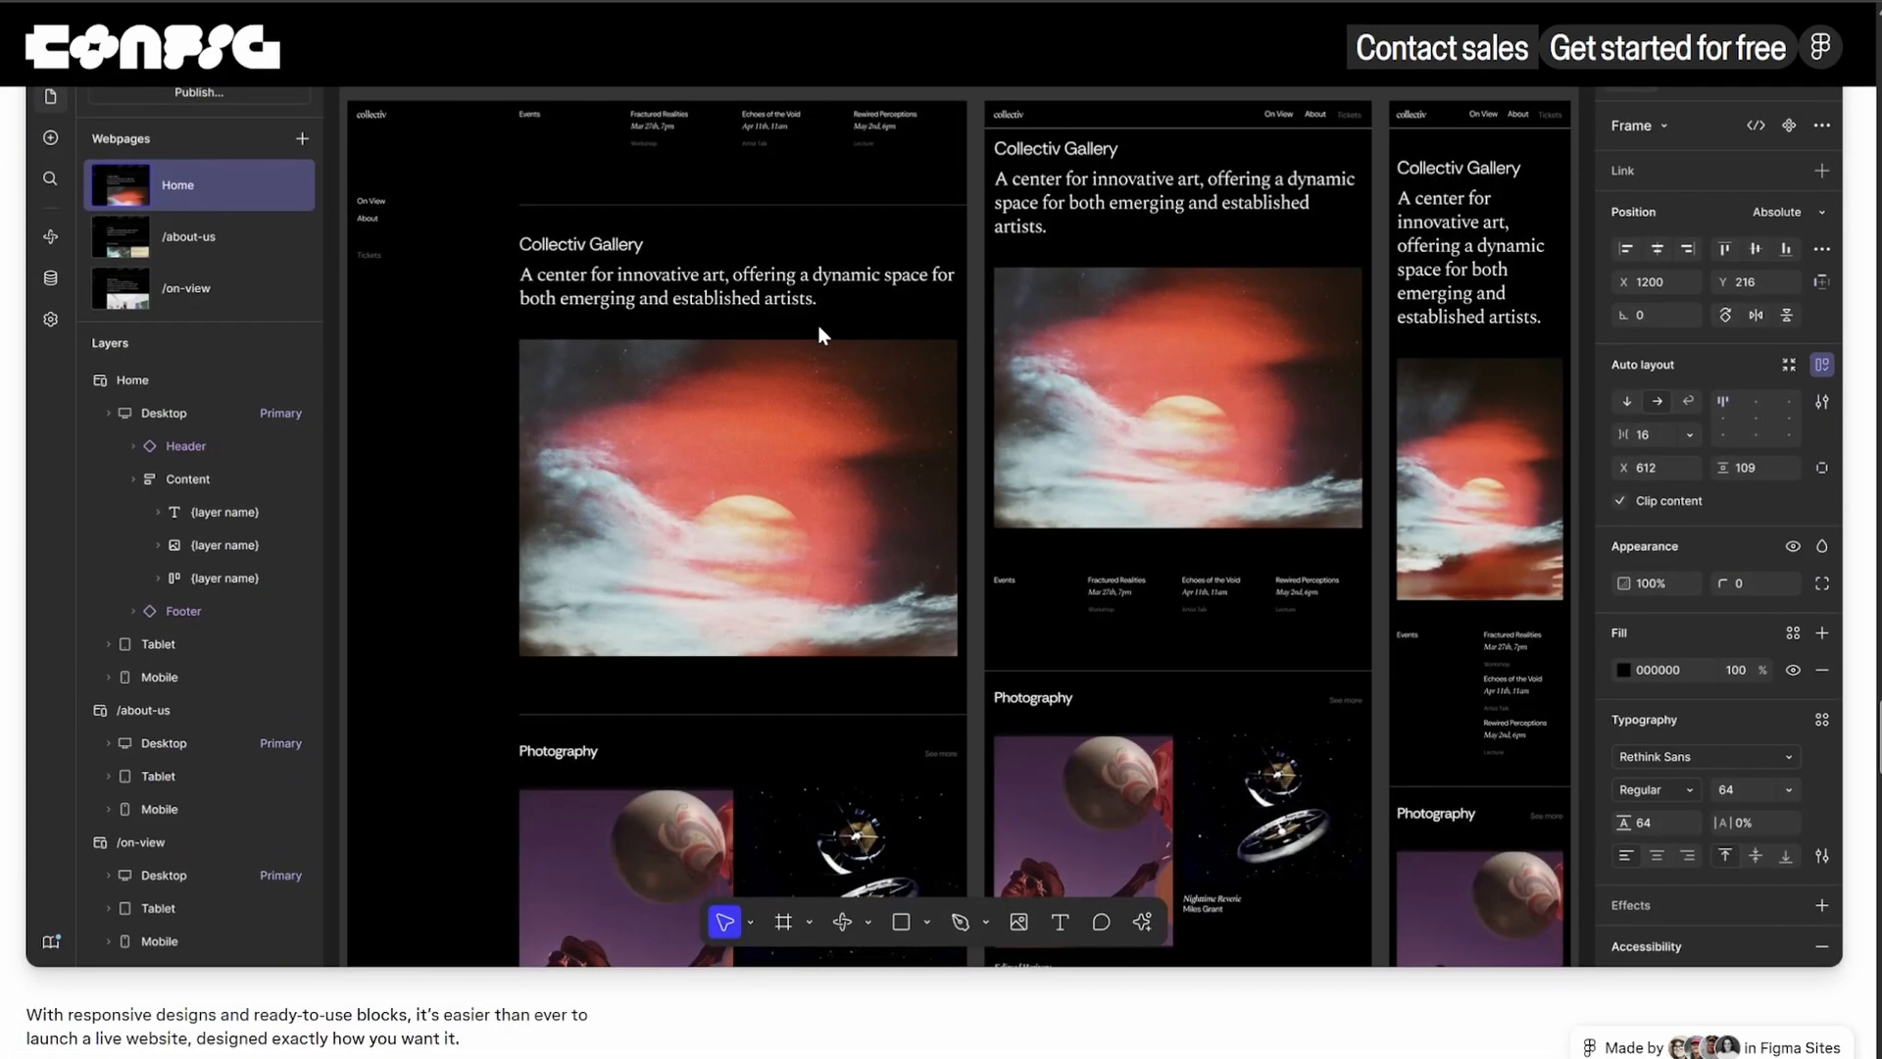
pyautogui.scroll(1, 821, 335)
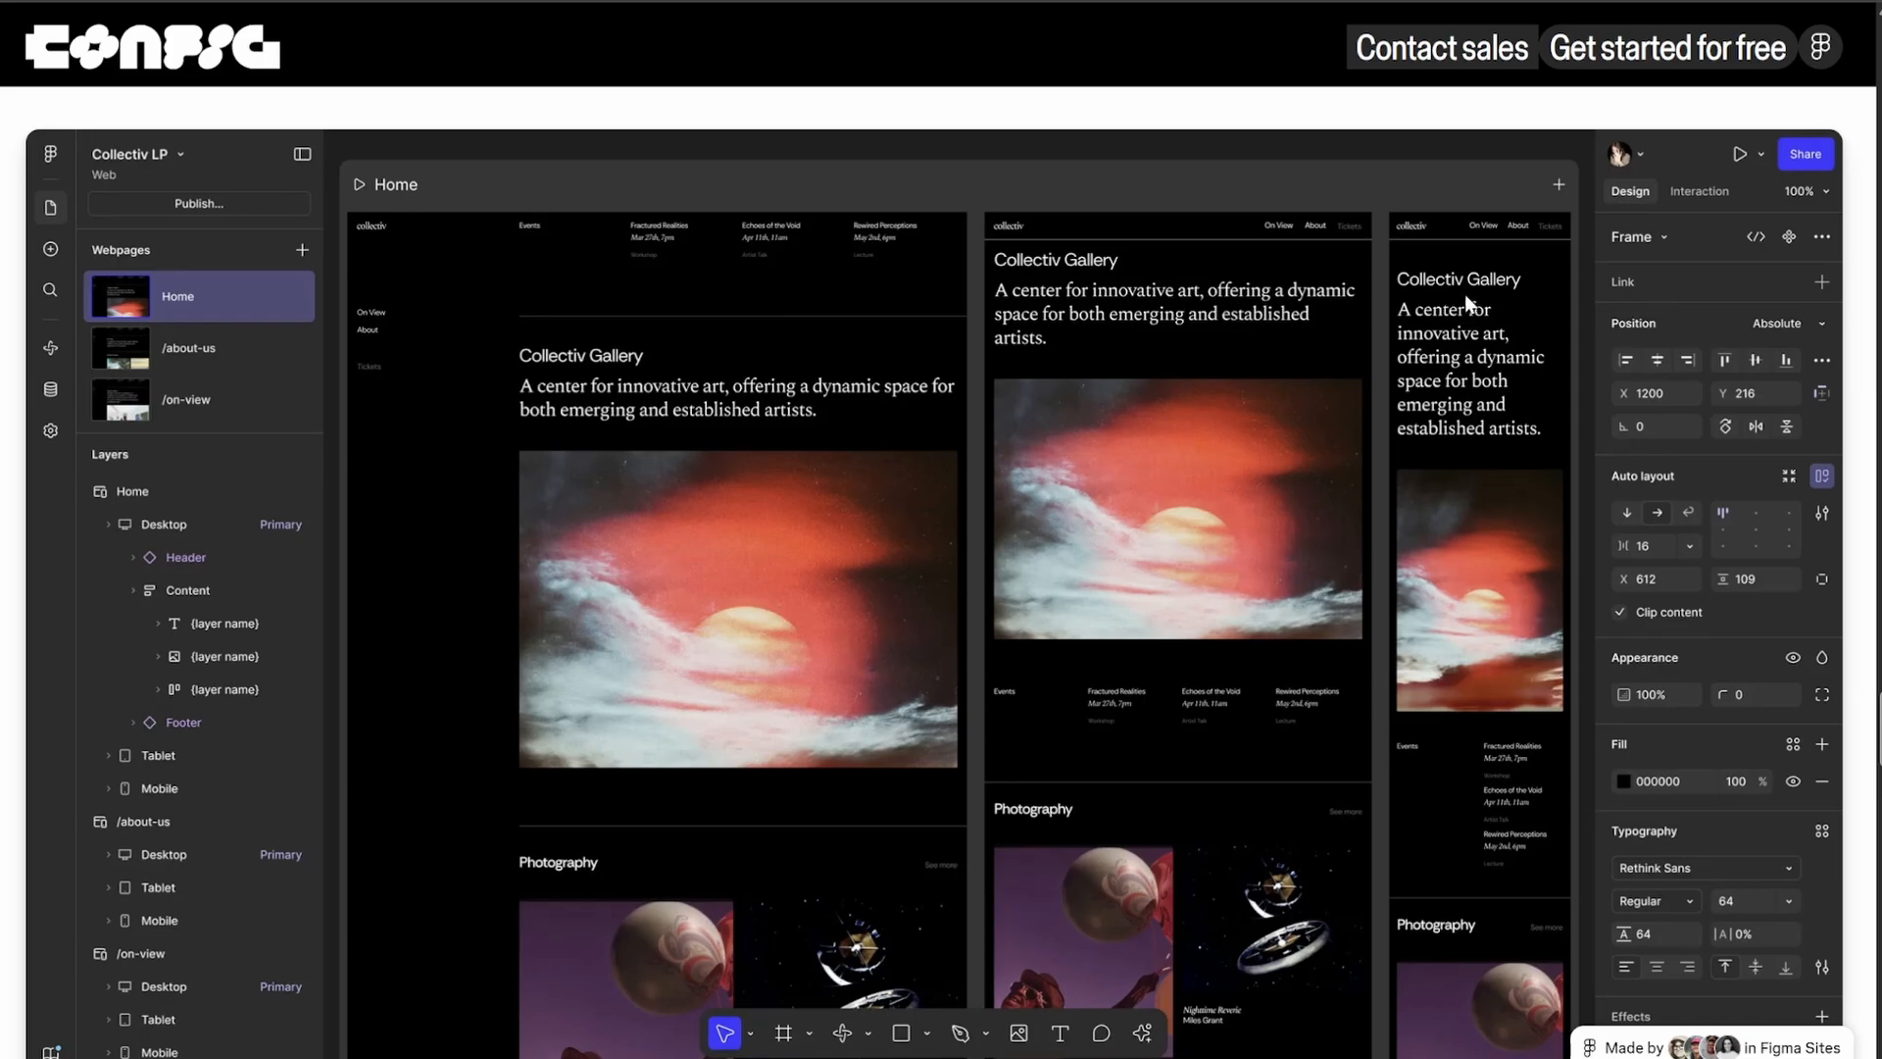
pyautogui.scroll(5, 1464, 294)
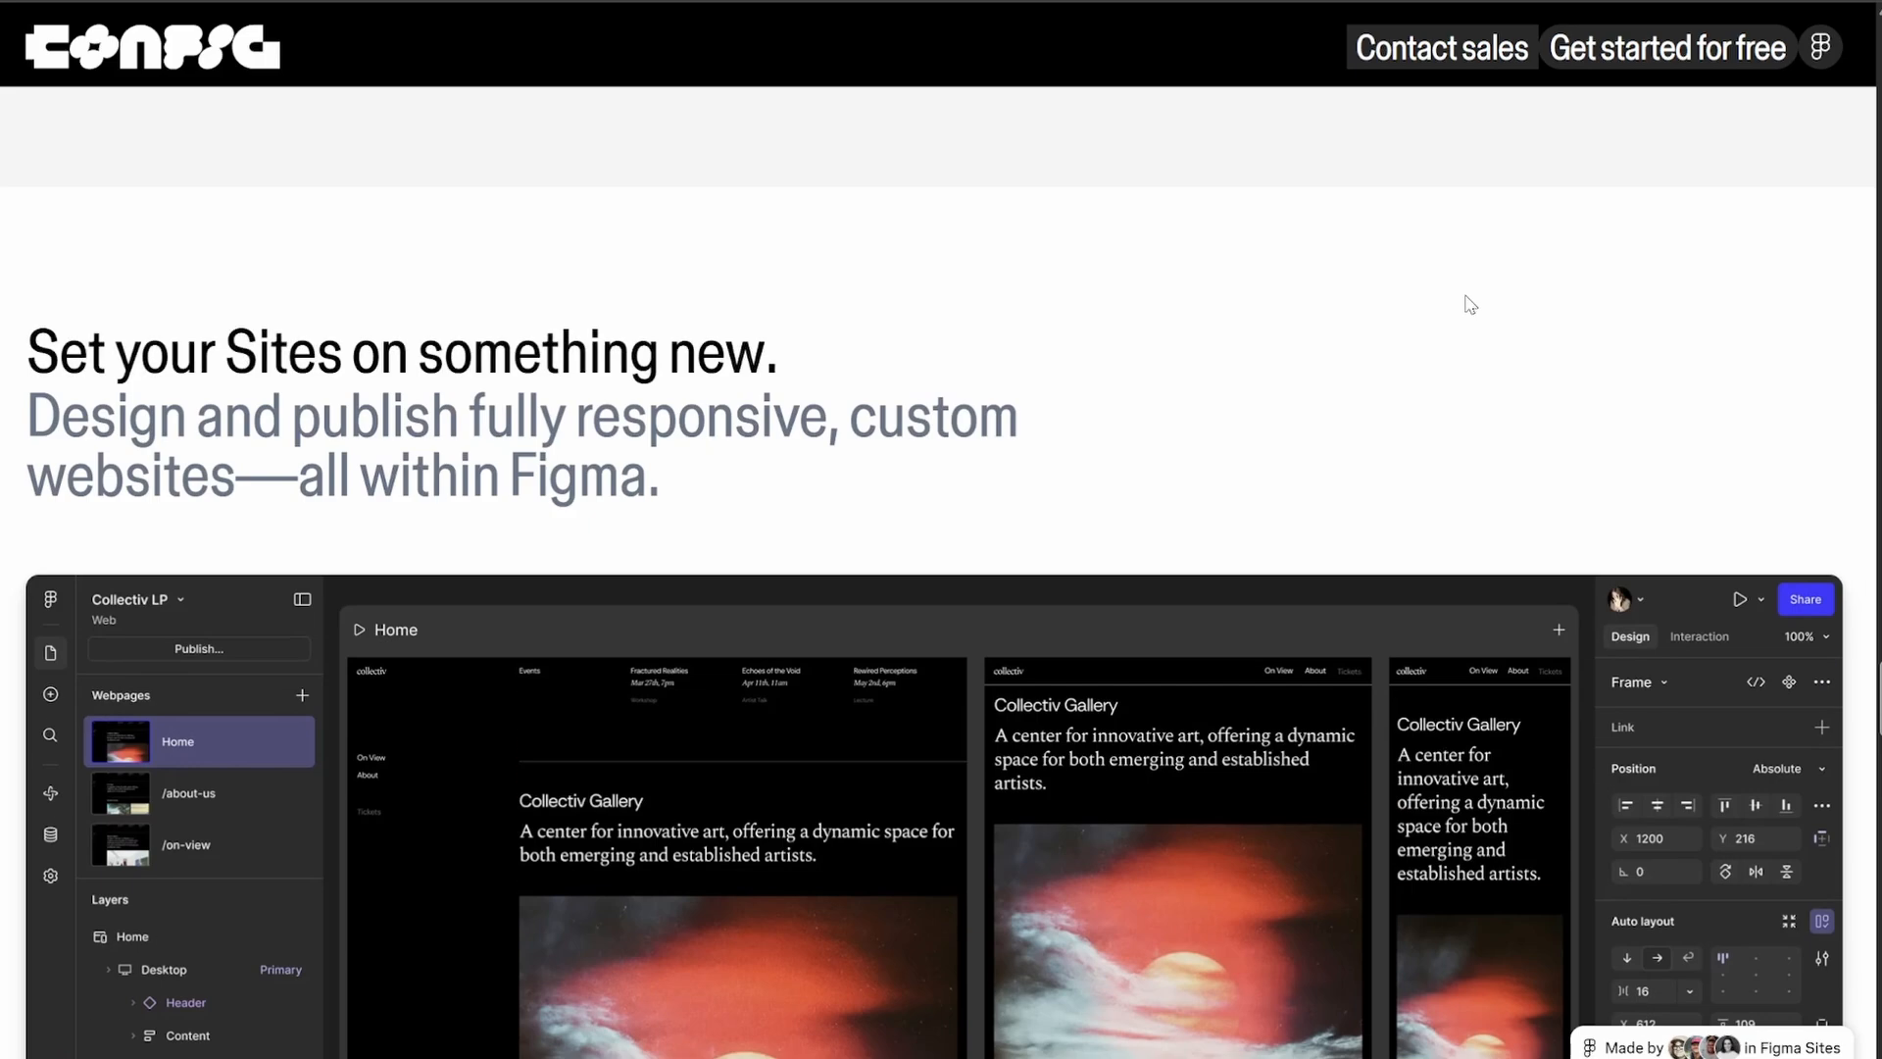
pyautogui.scroll(-5, 1465, 297)
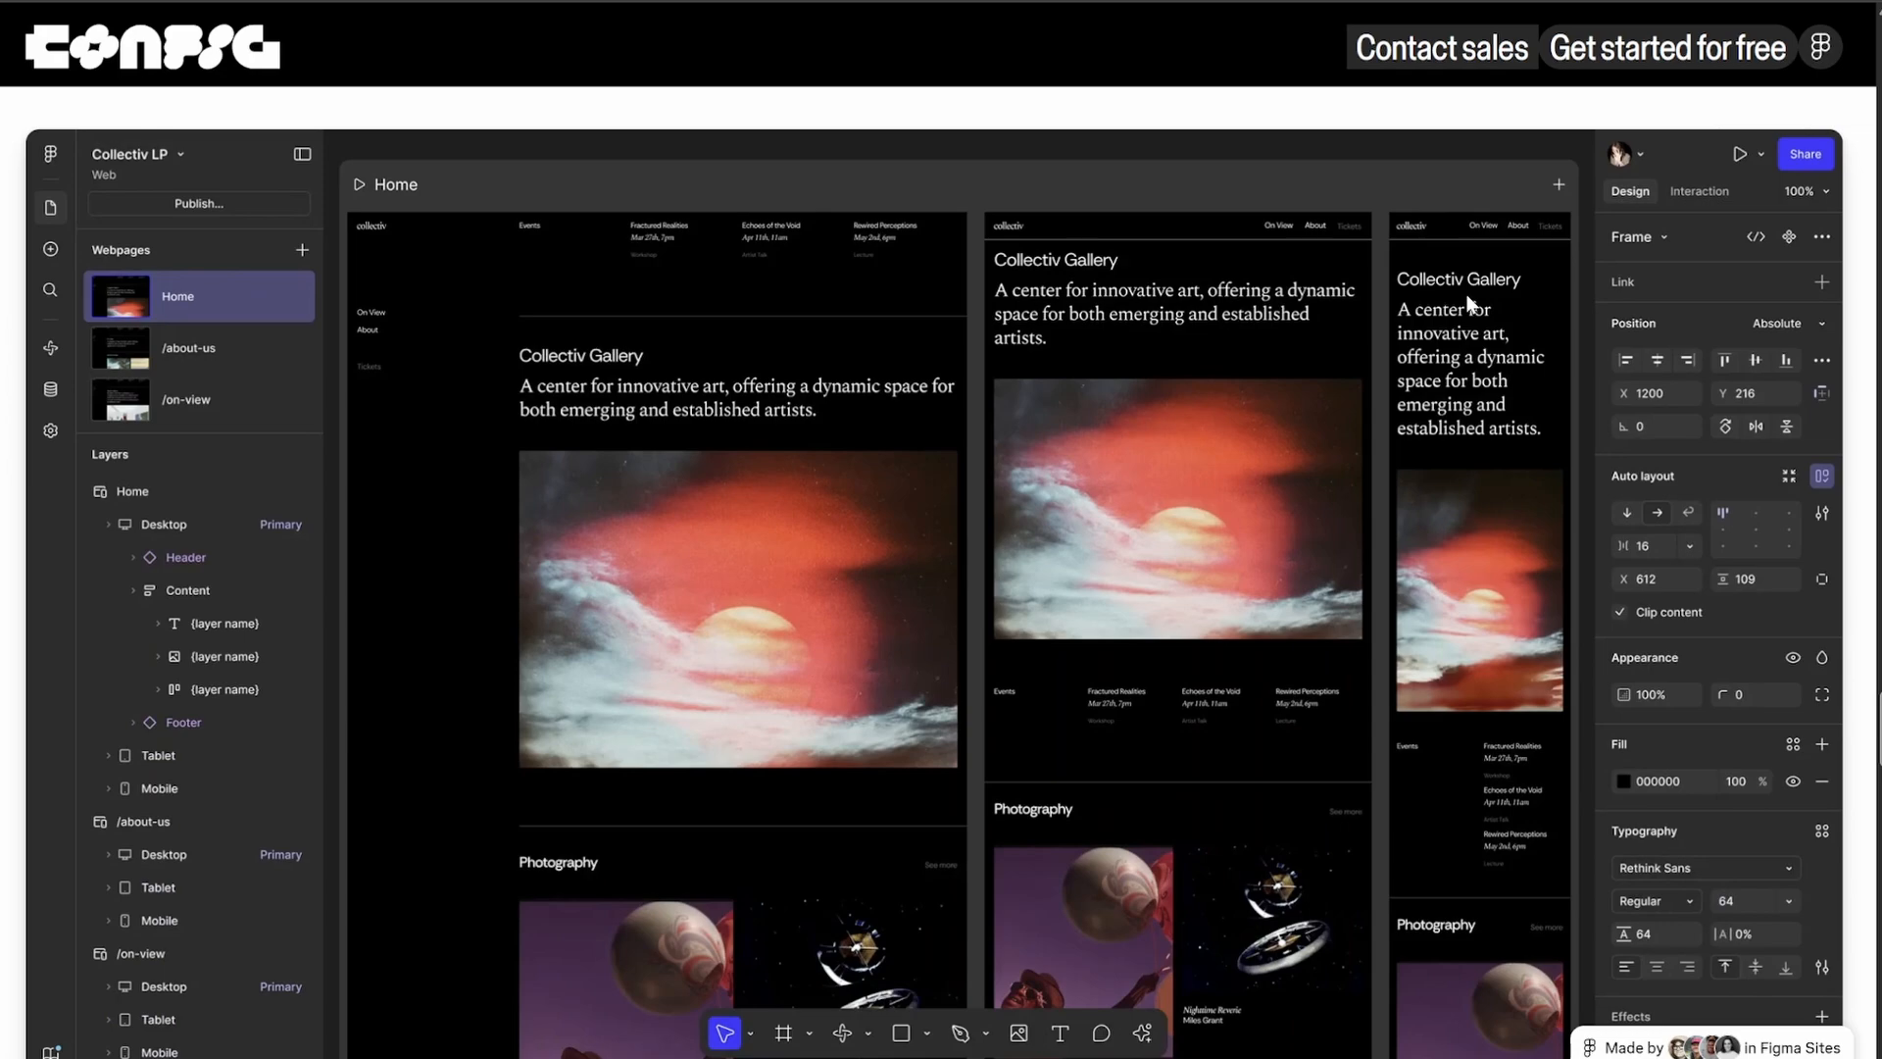
pyautogui.scroll(-20, 1467, 303)
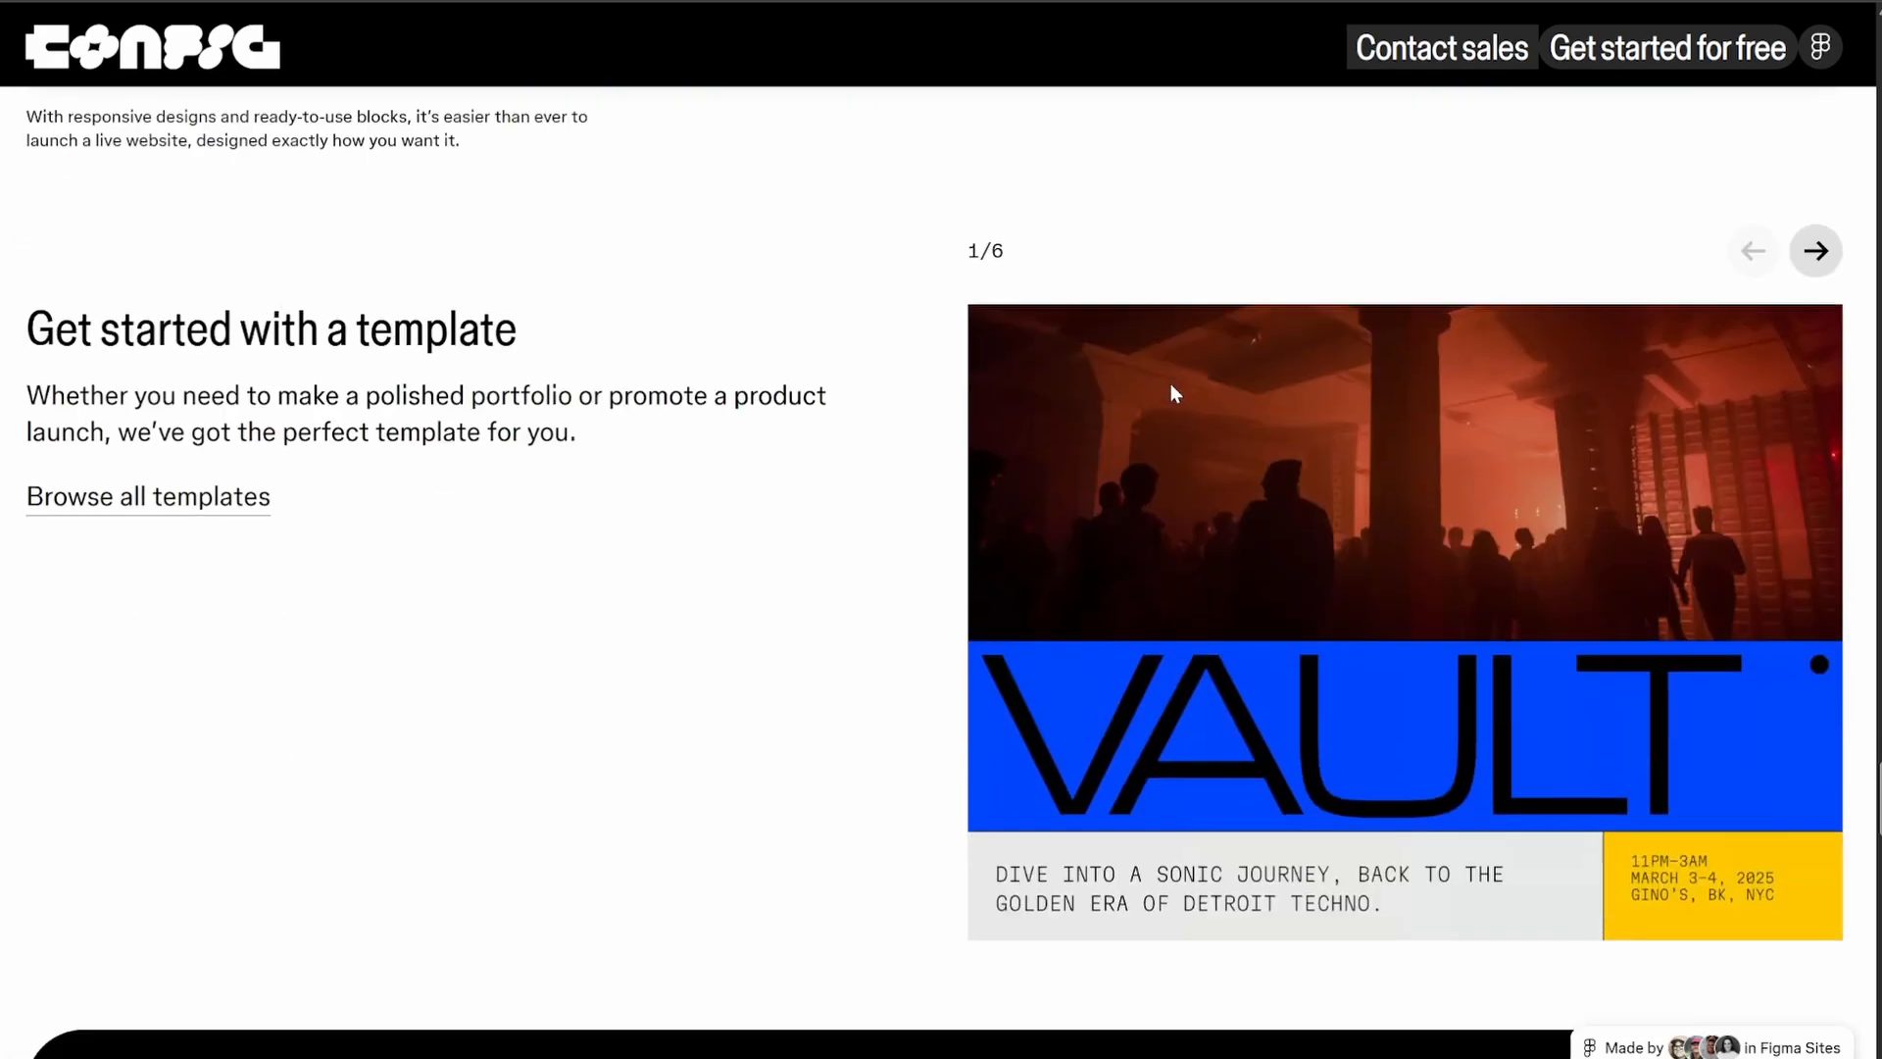
# Examine the Figma Make section, including the example prompts, the playback settings modal and the direct text editing example
pyautogui.scroll(-3, 1175, 393)
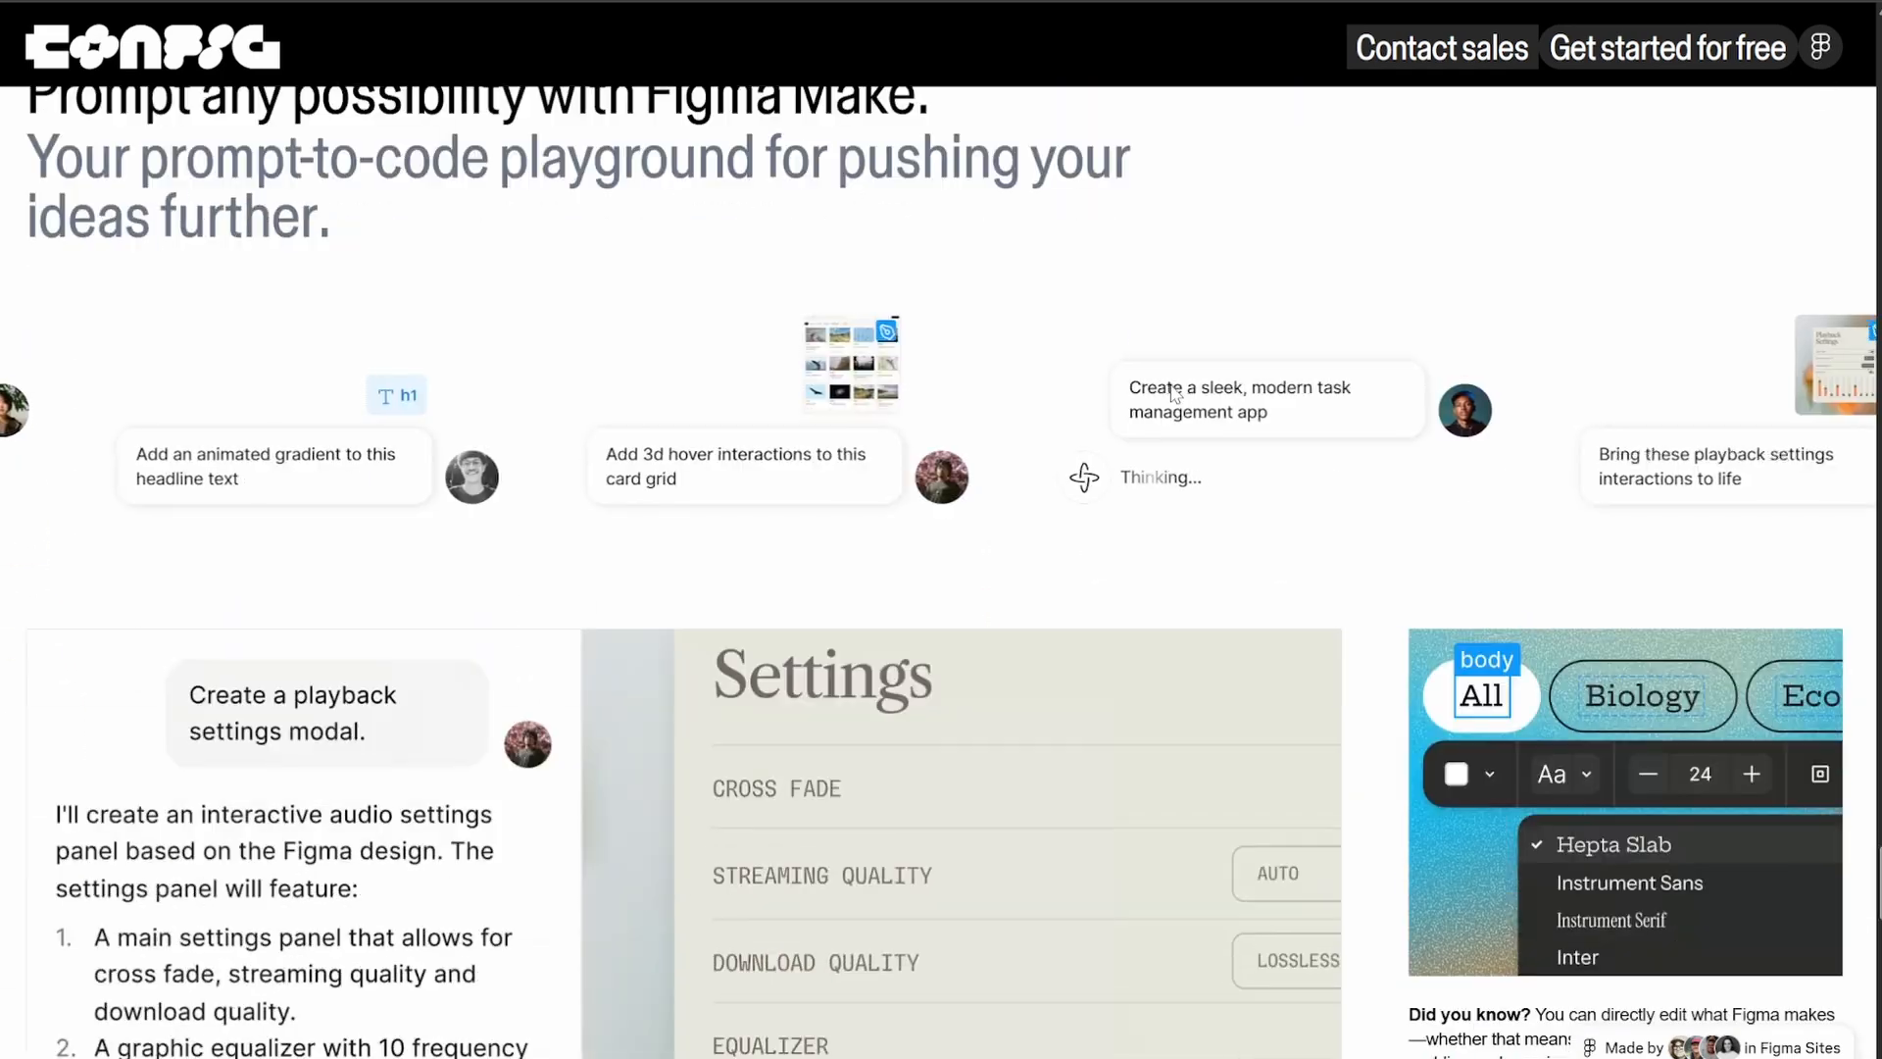
pyautogui.scroll(-2, 1175, 393)
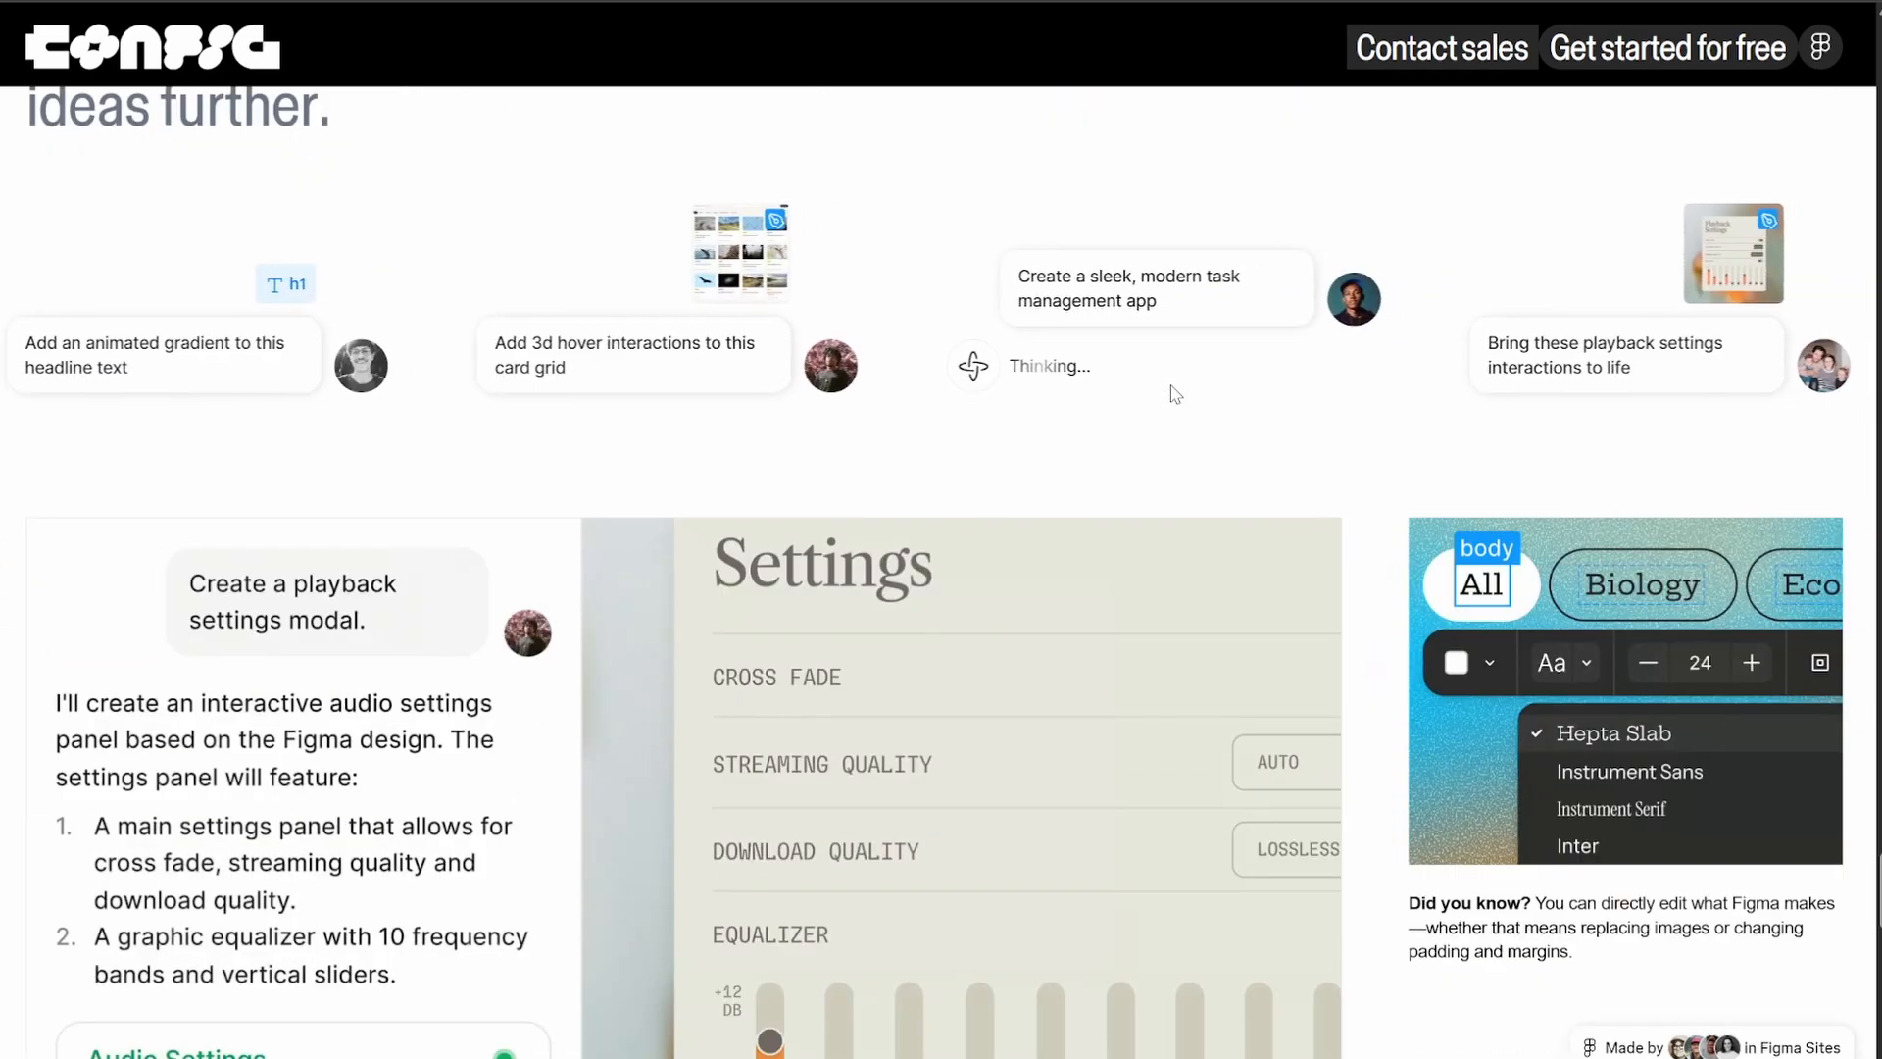
pyautogui.scroll(2, 1175, 393)
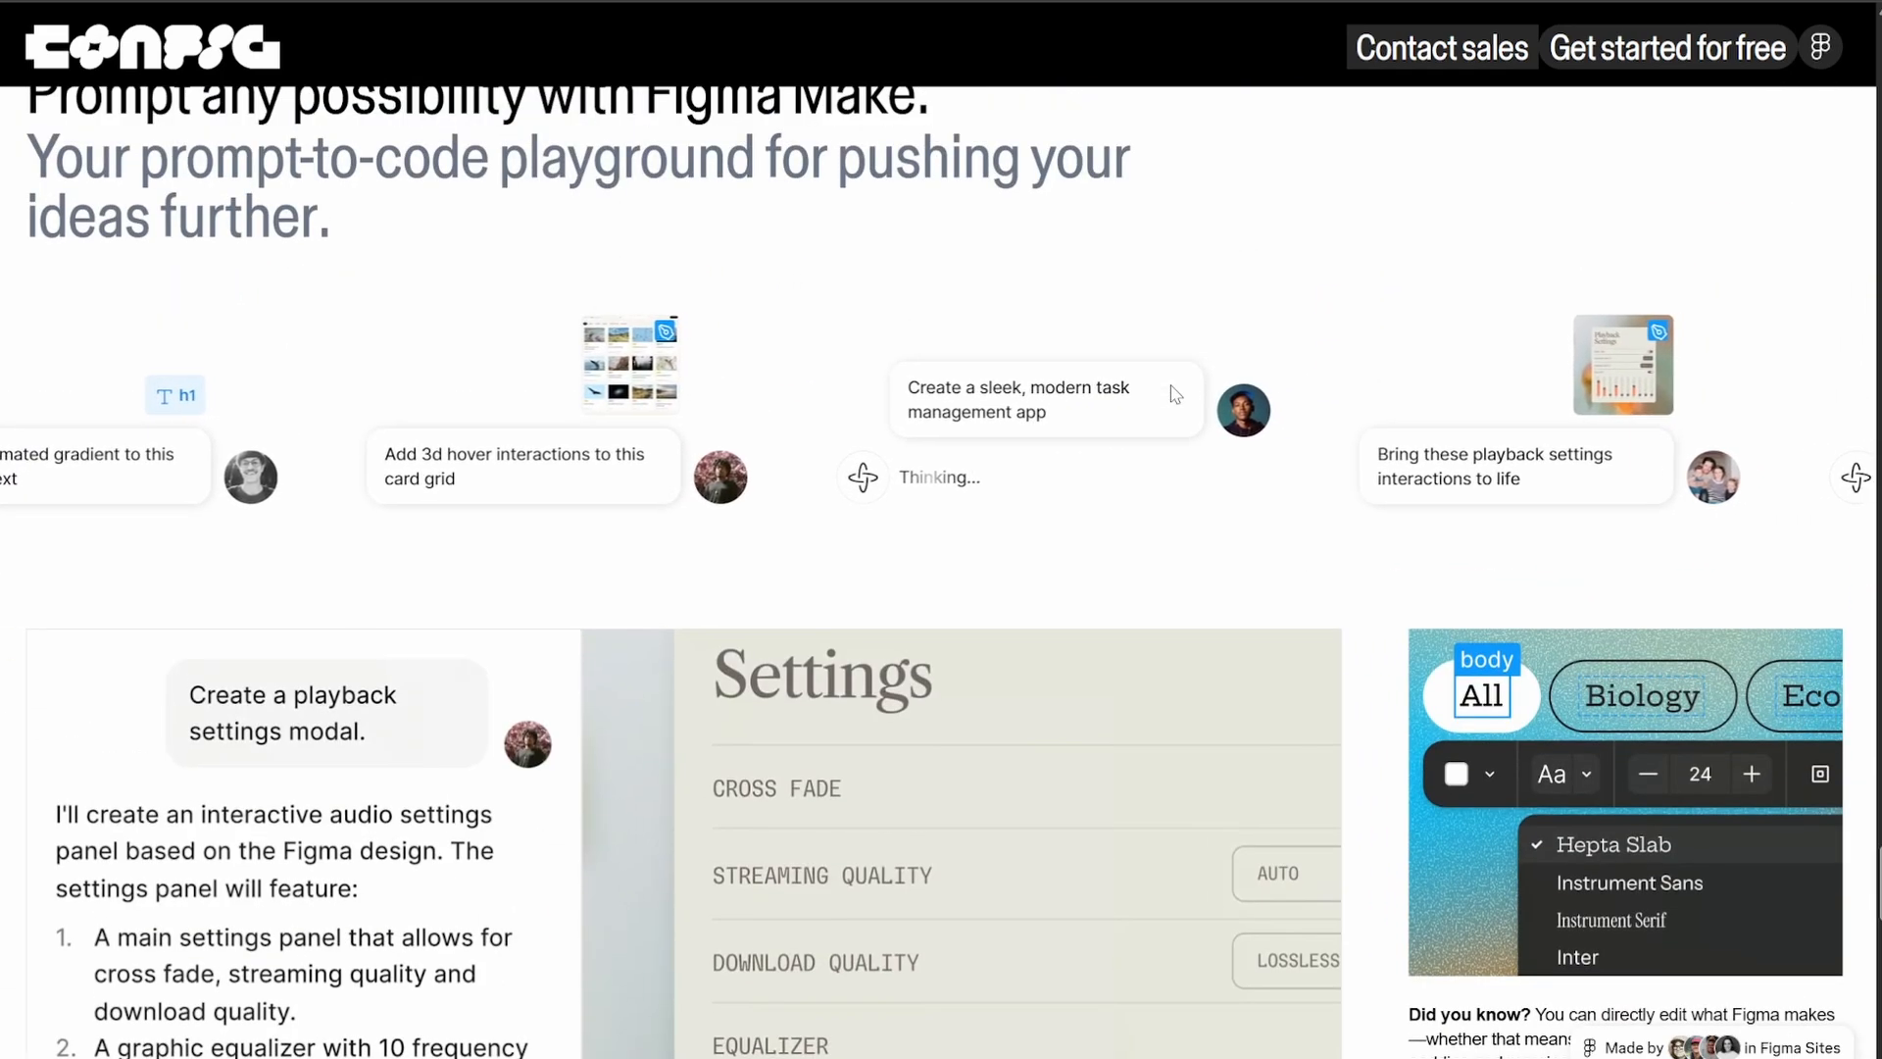
pyautogui.scroll(-3, 1175, 393)
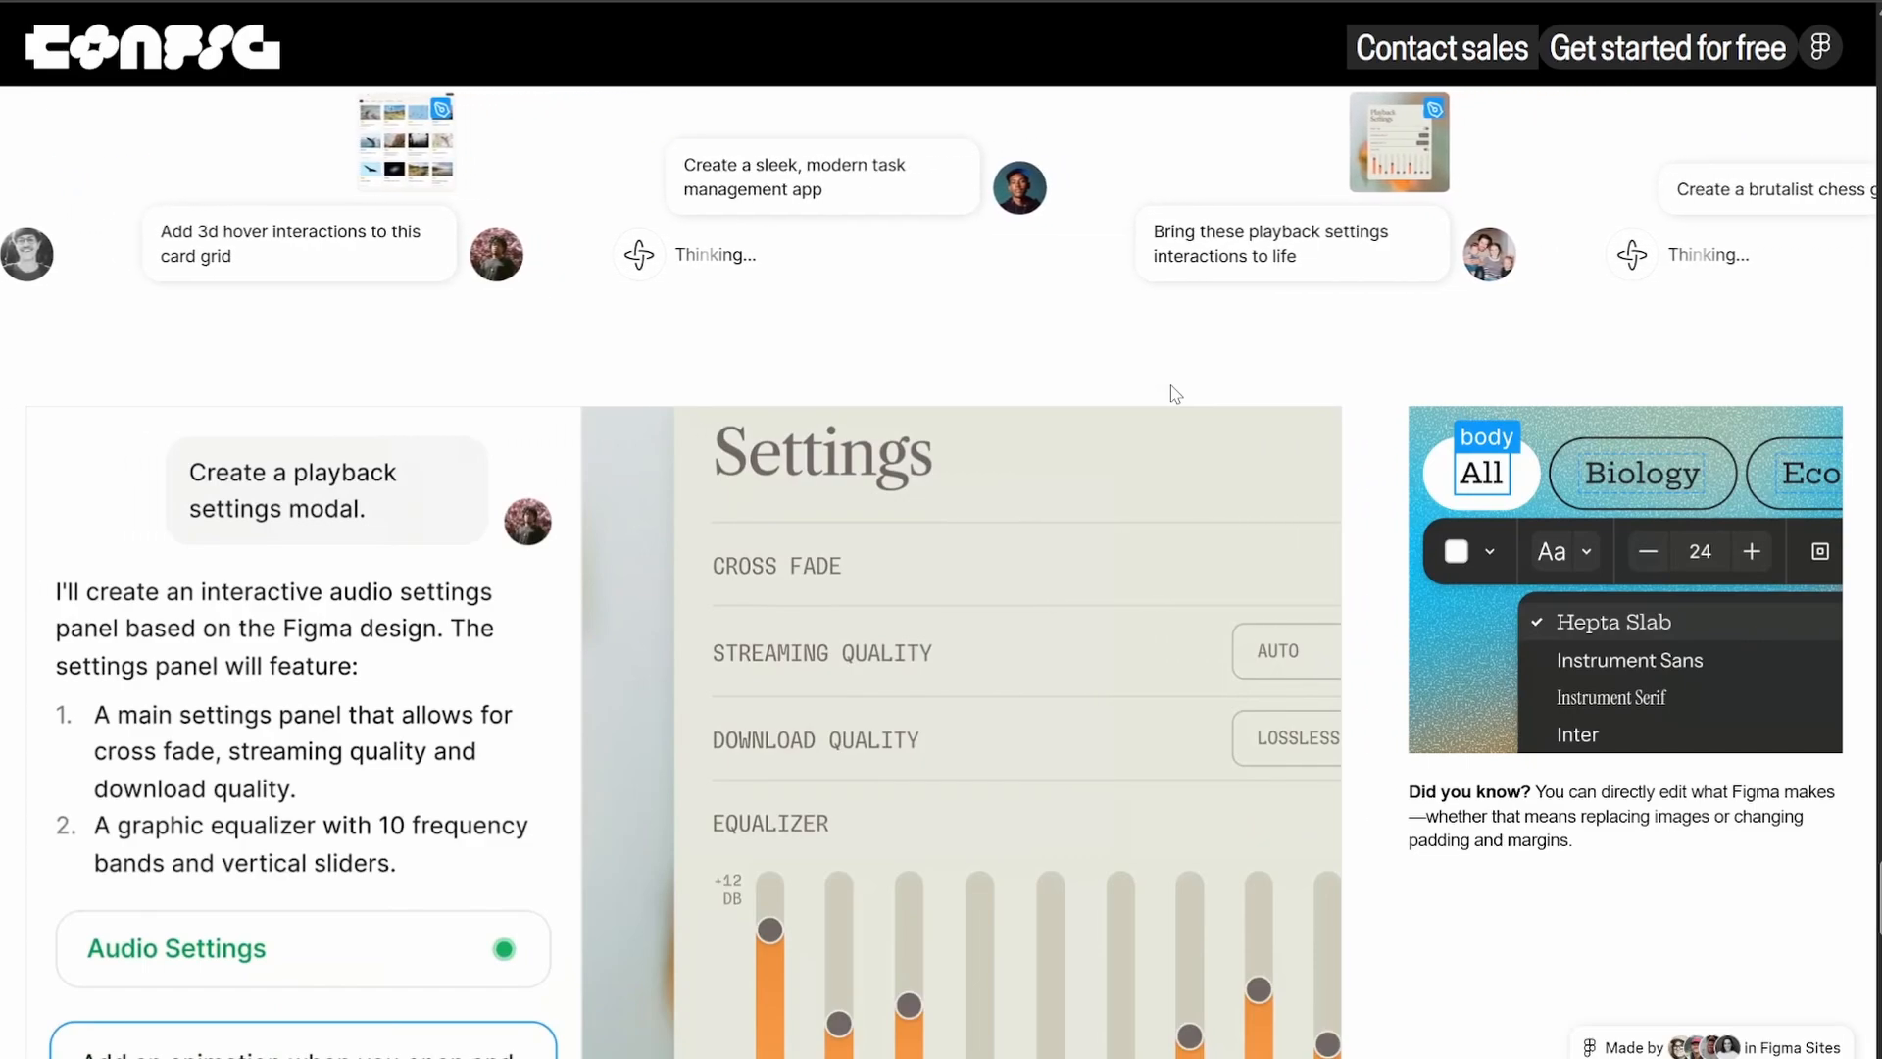
pyautogui.scroll(5, 1175, 393)
pyautogui.scroll(-7, 1175, 393)
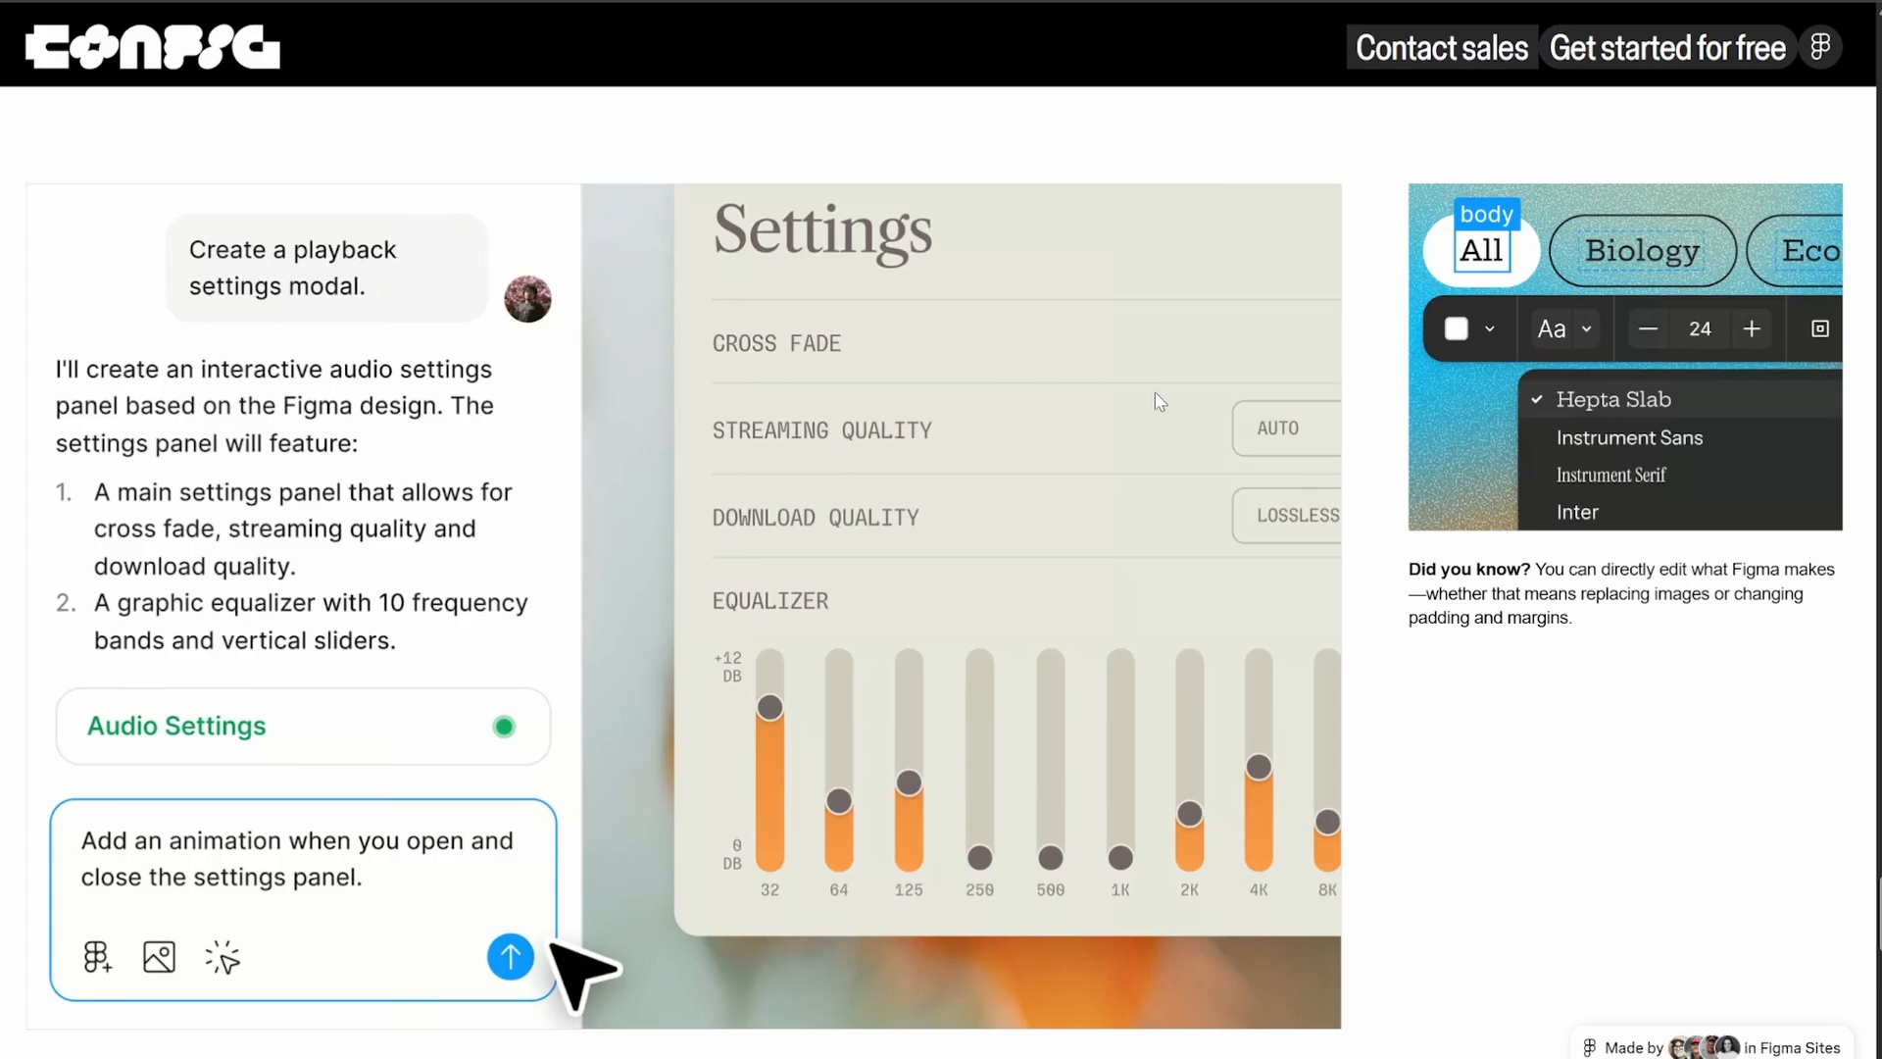
pyautogui.scroll(-3, 1159, 401)
pyautogui.scroll(2, 775, 419)
pyautogui.scroll(3, 774, 420)
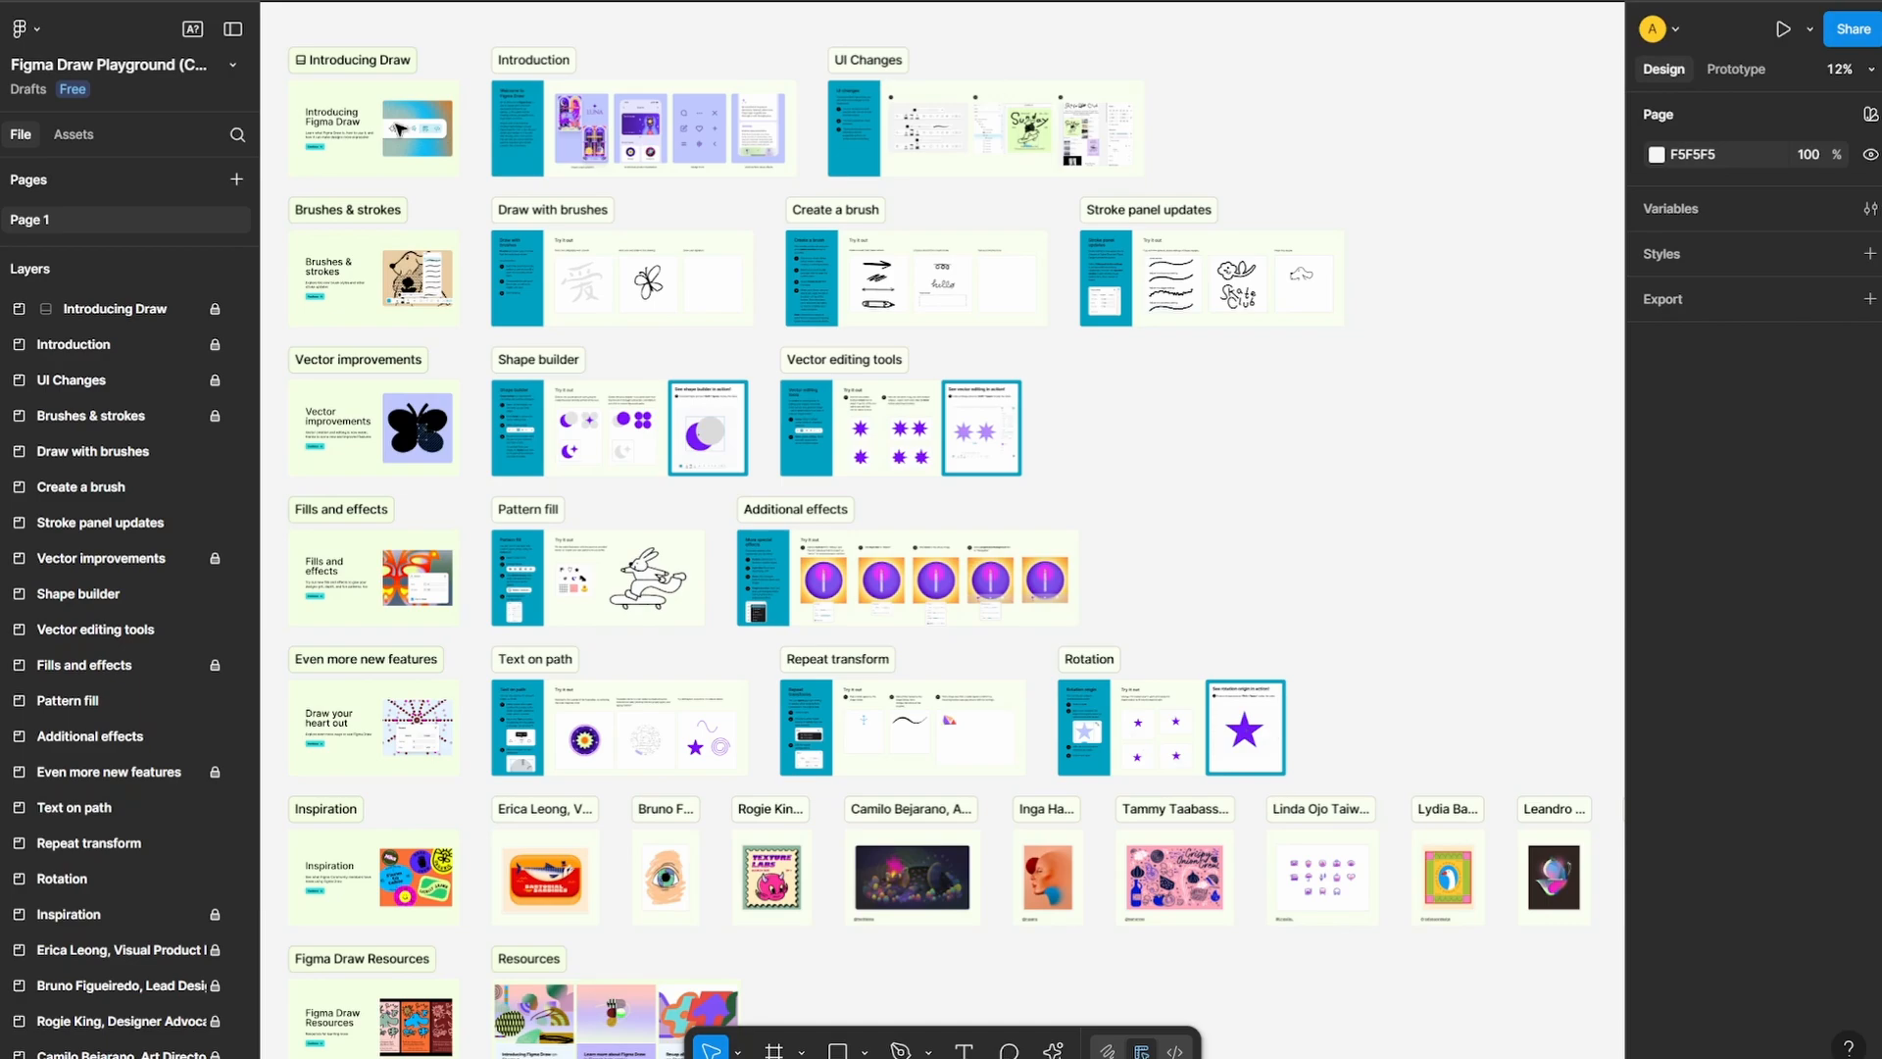
# Switch the playground file to Draw mode and activate the Brush tool at the Draw with brushes calligraphy exercise
pyautogui.scroll(5, 588, 370)
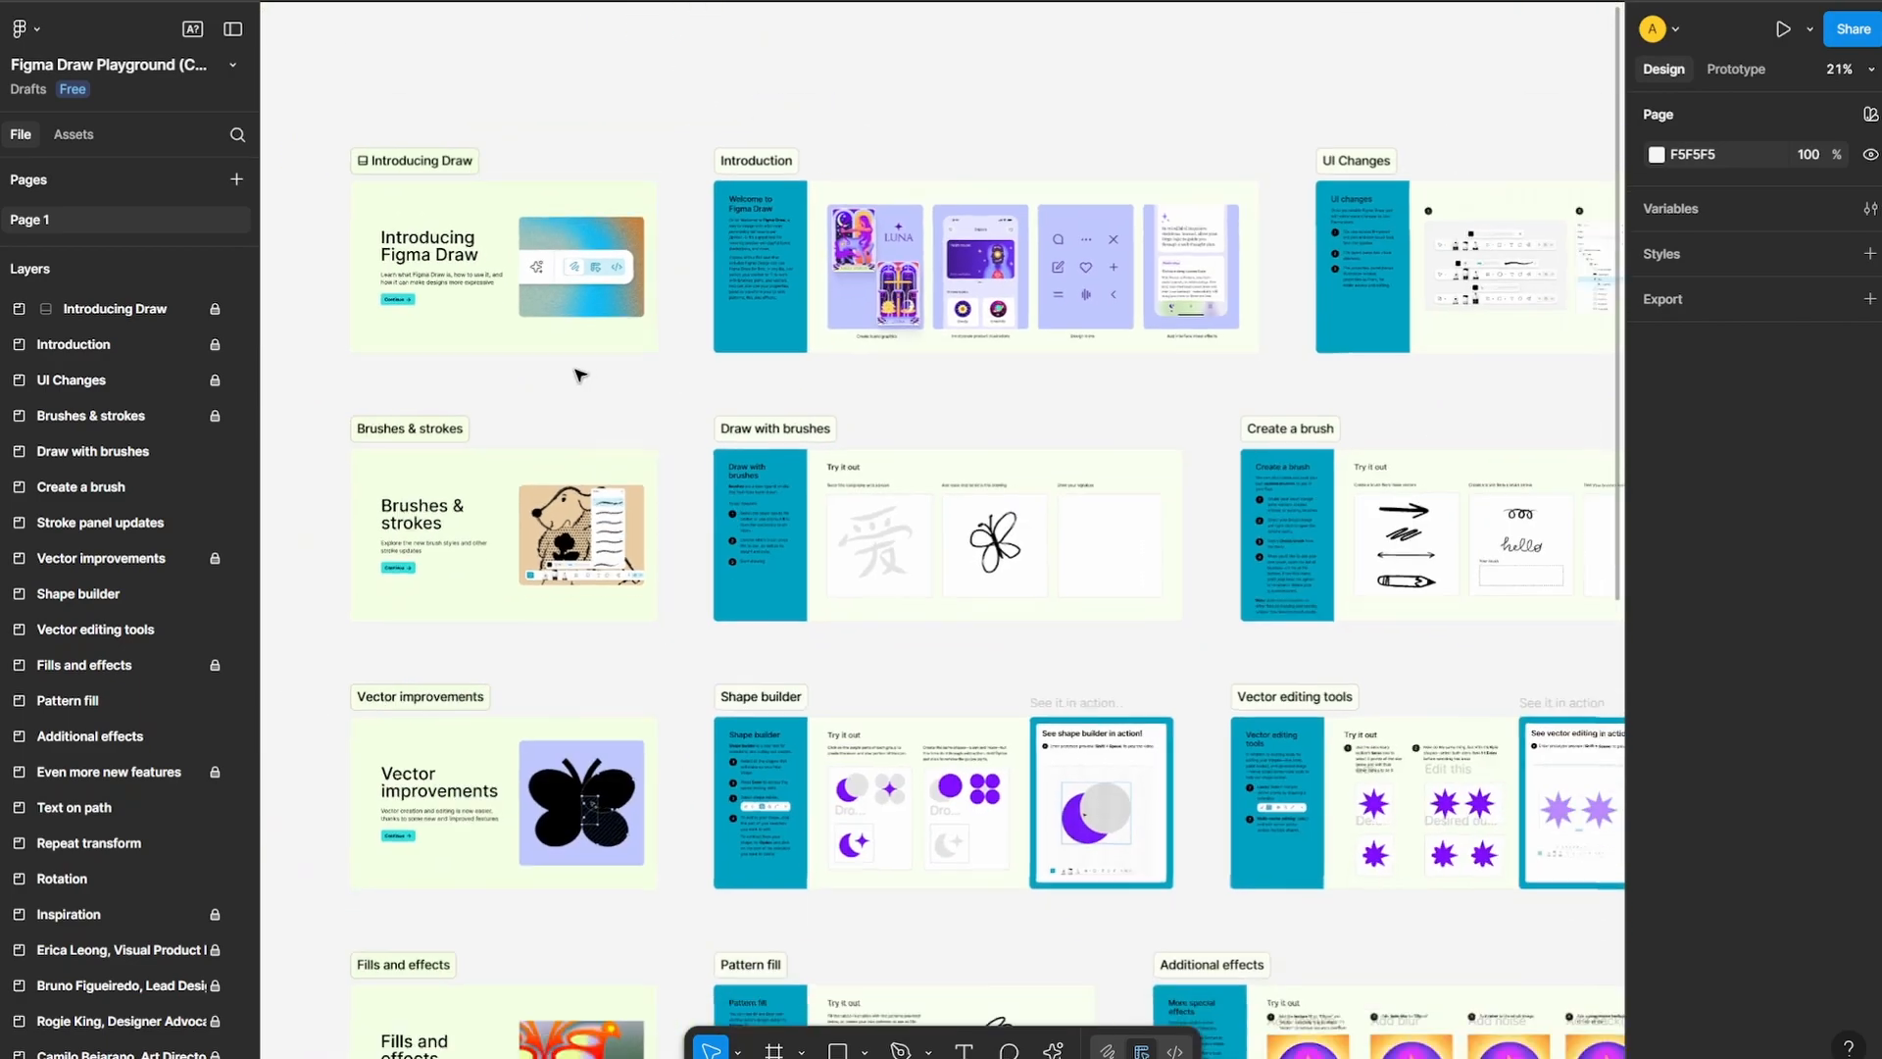
pyautogui.scroll(2, 966, 382)
pyautogui.moveTo(576, 439); pyautogui.dragTo(709, 290)
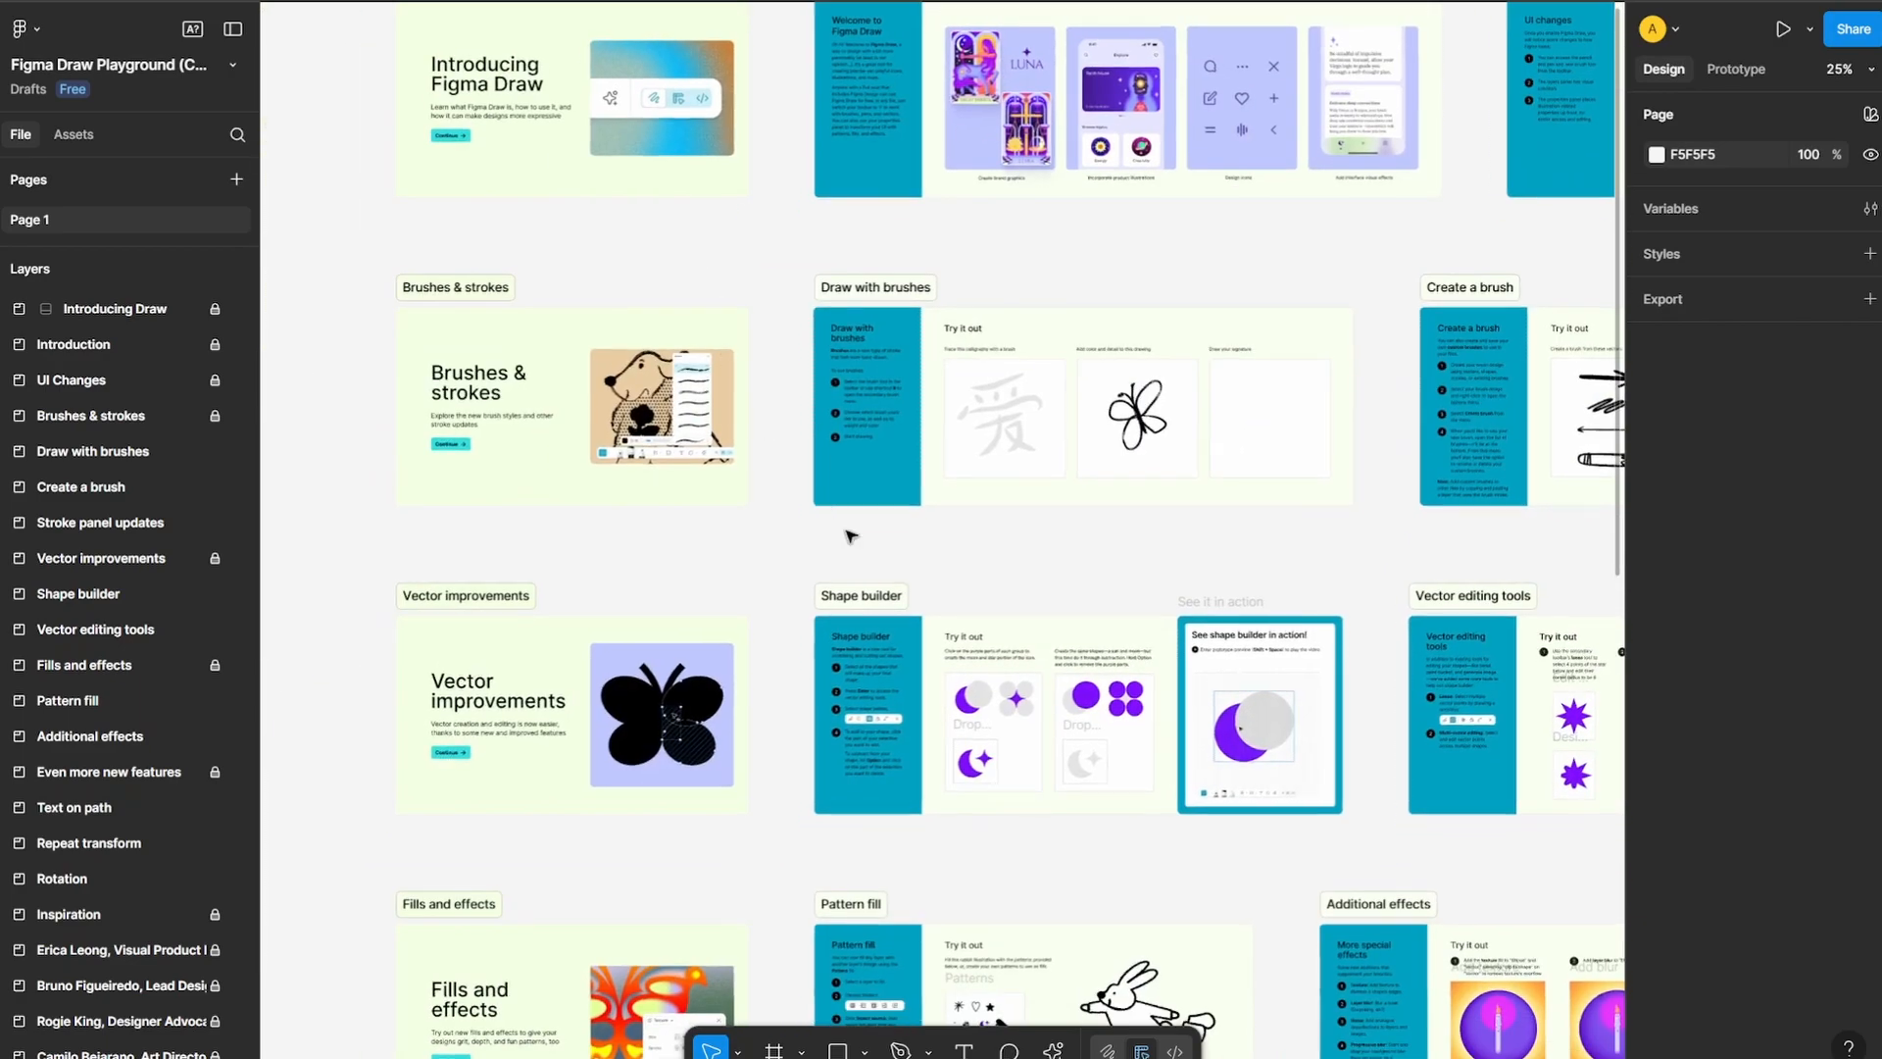
pyautogui.moveTo(850, 536); pyautogui.dragTo(630, 515)
pyautogui.moveTo(416, 455); pyautogui.dragTo(500, 486)
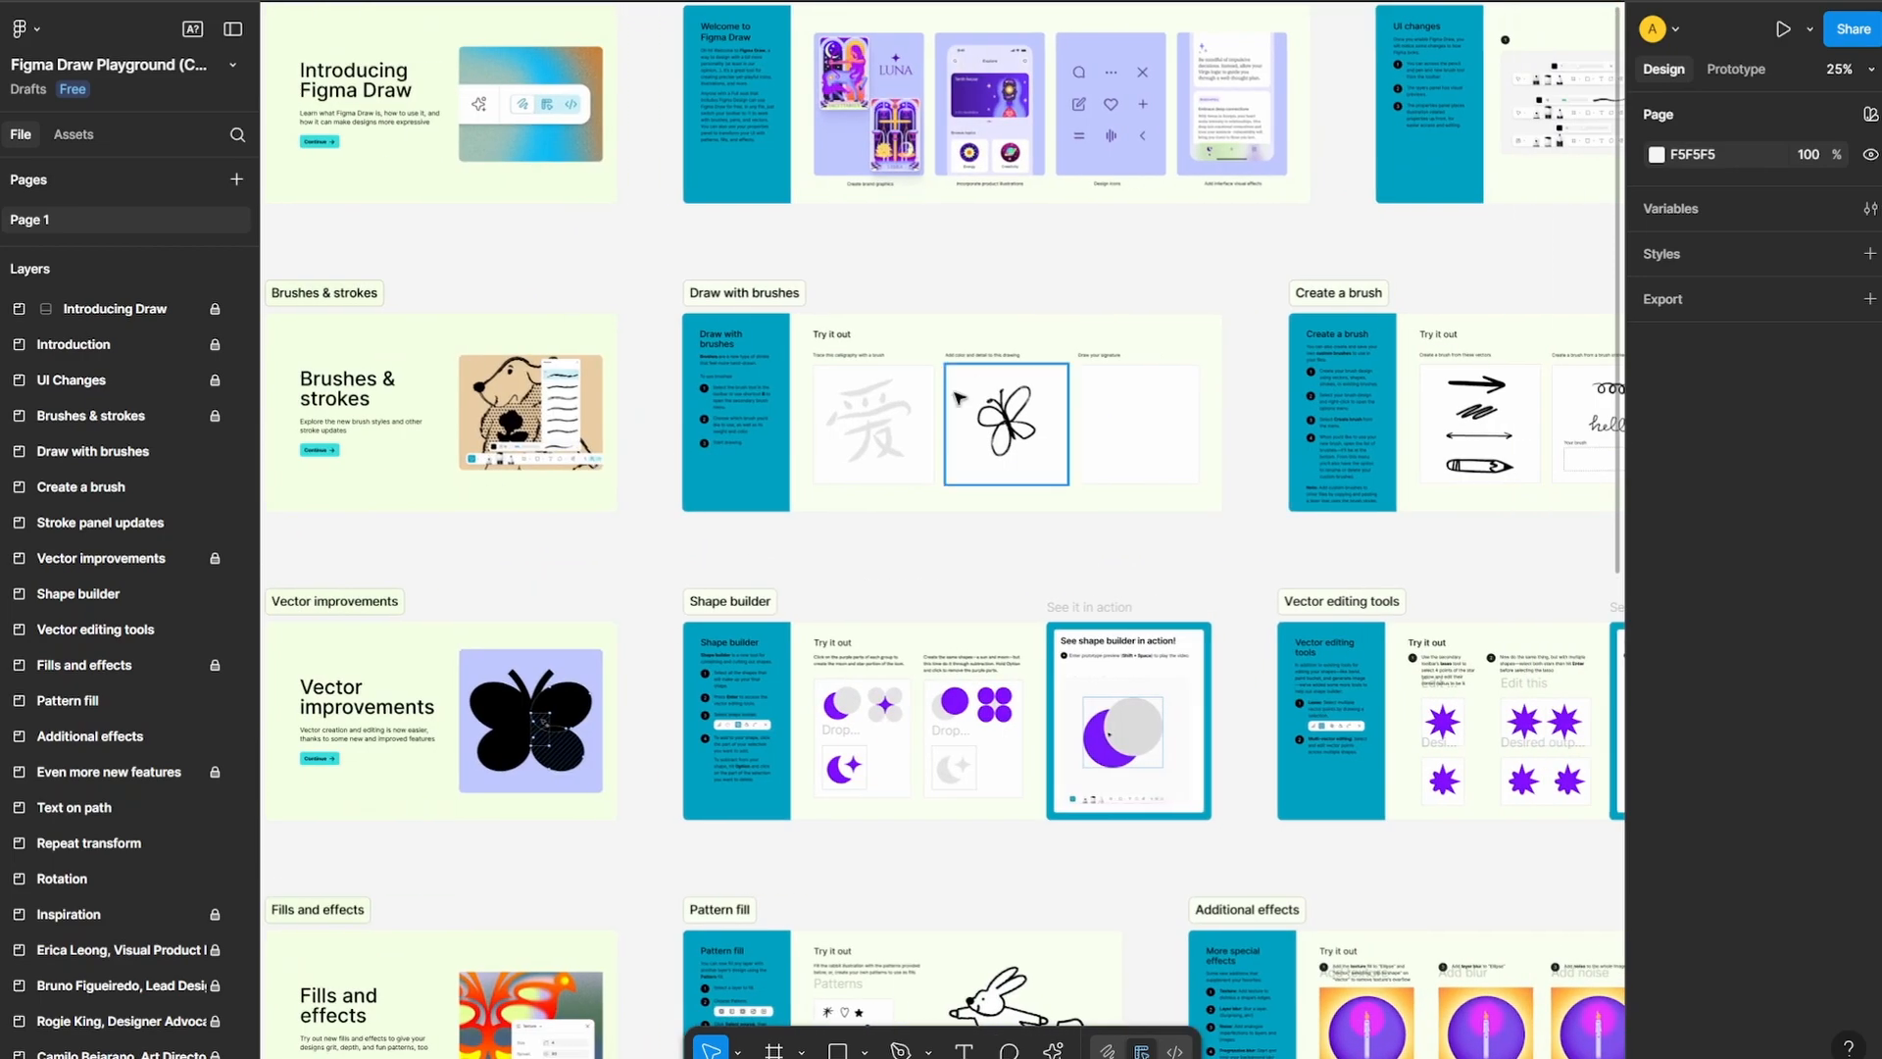
pyautogui.scroll(10, 959, 396)
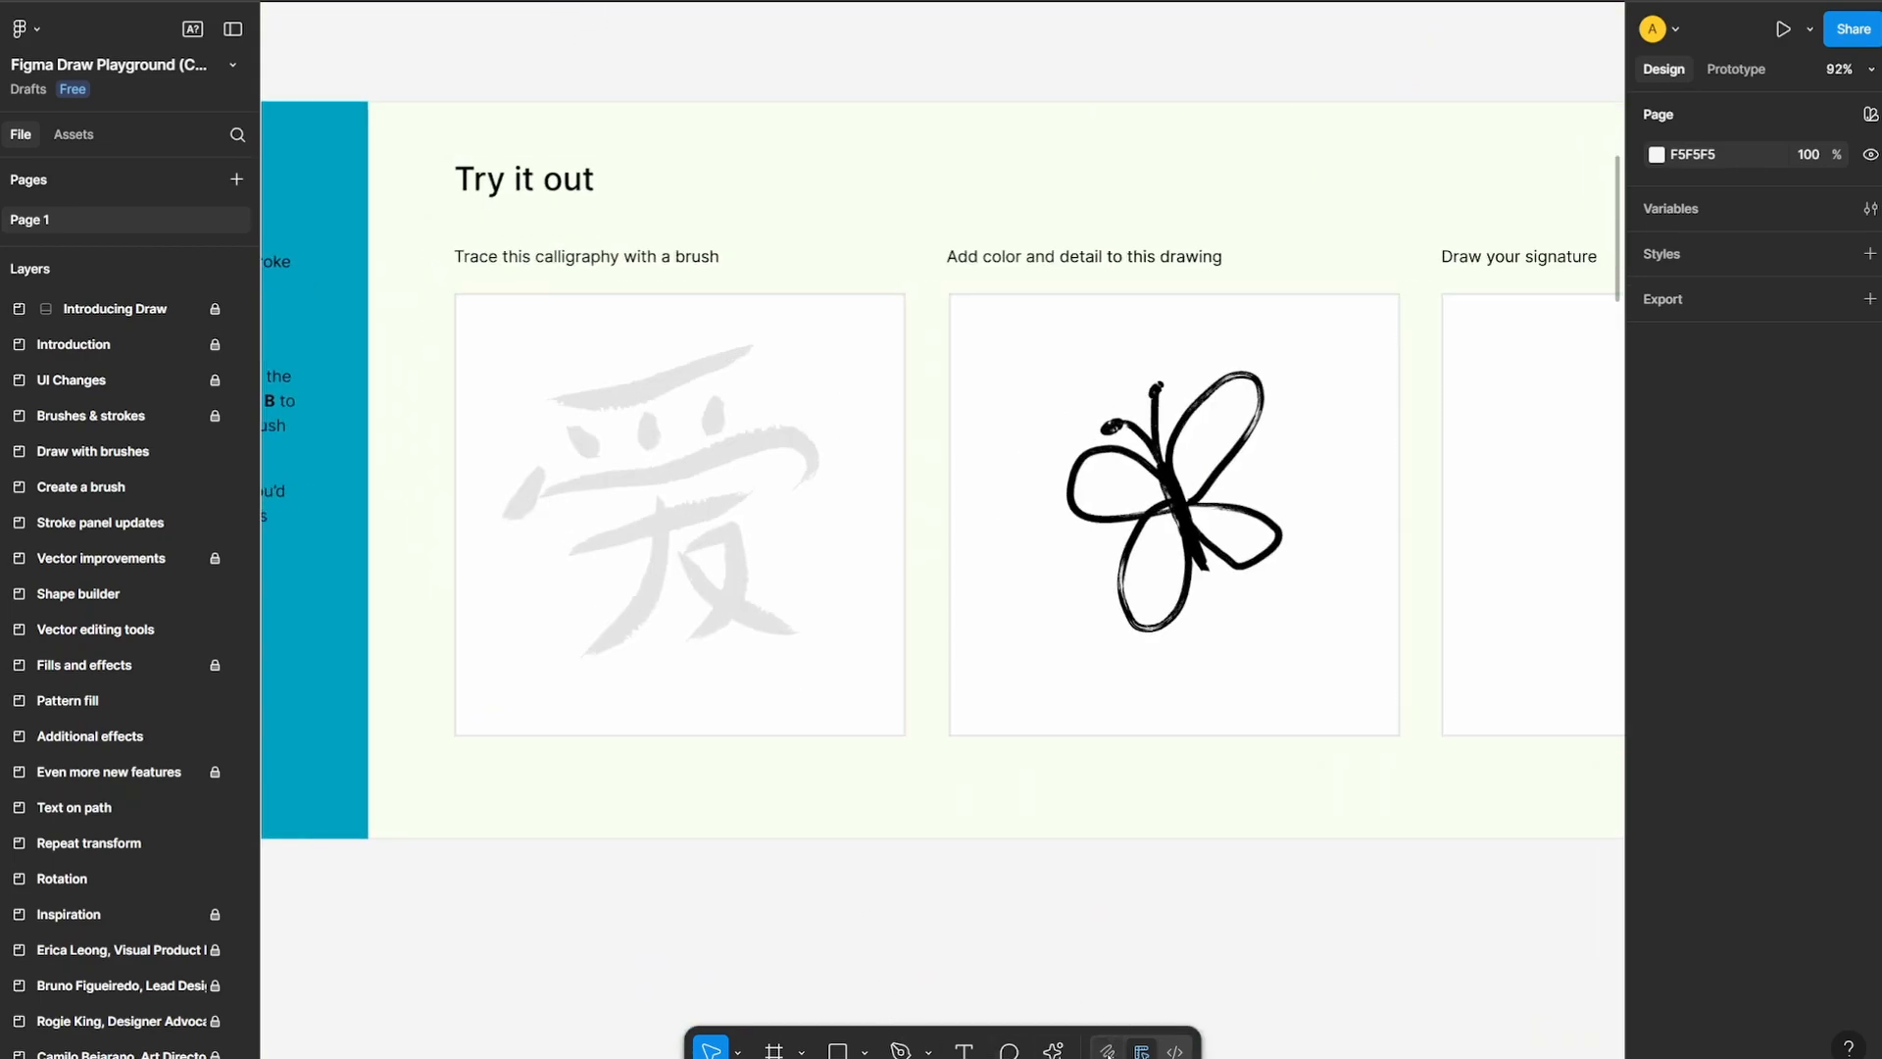
pyautogui.hotkey('shift', 'd')
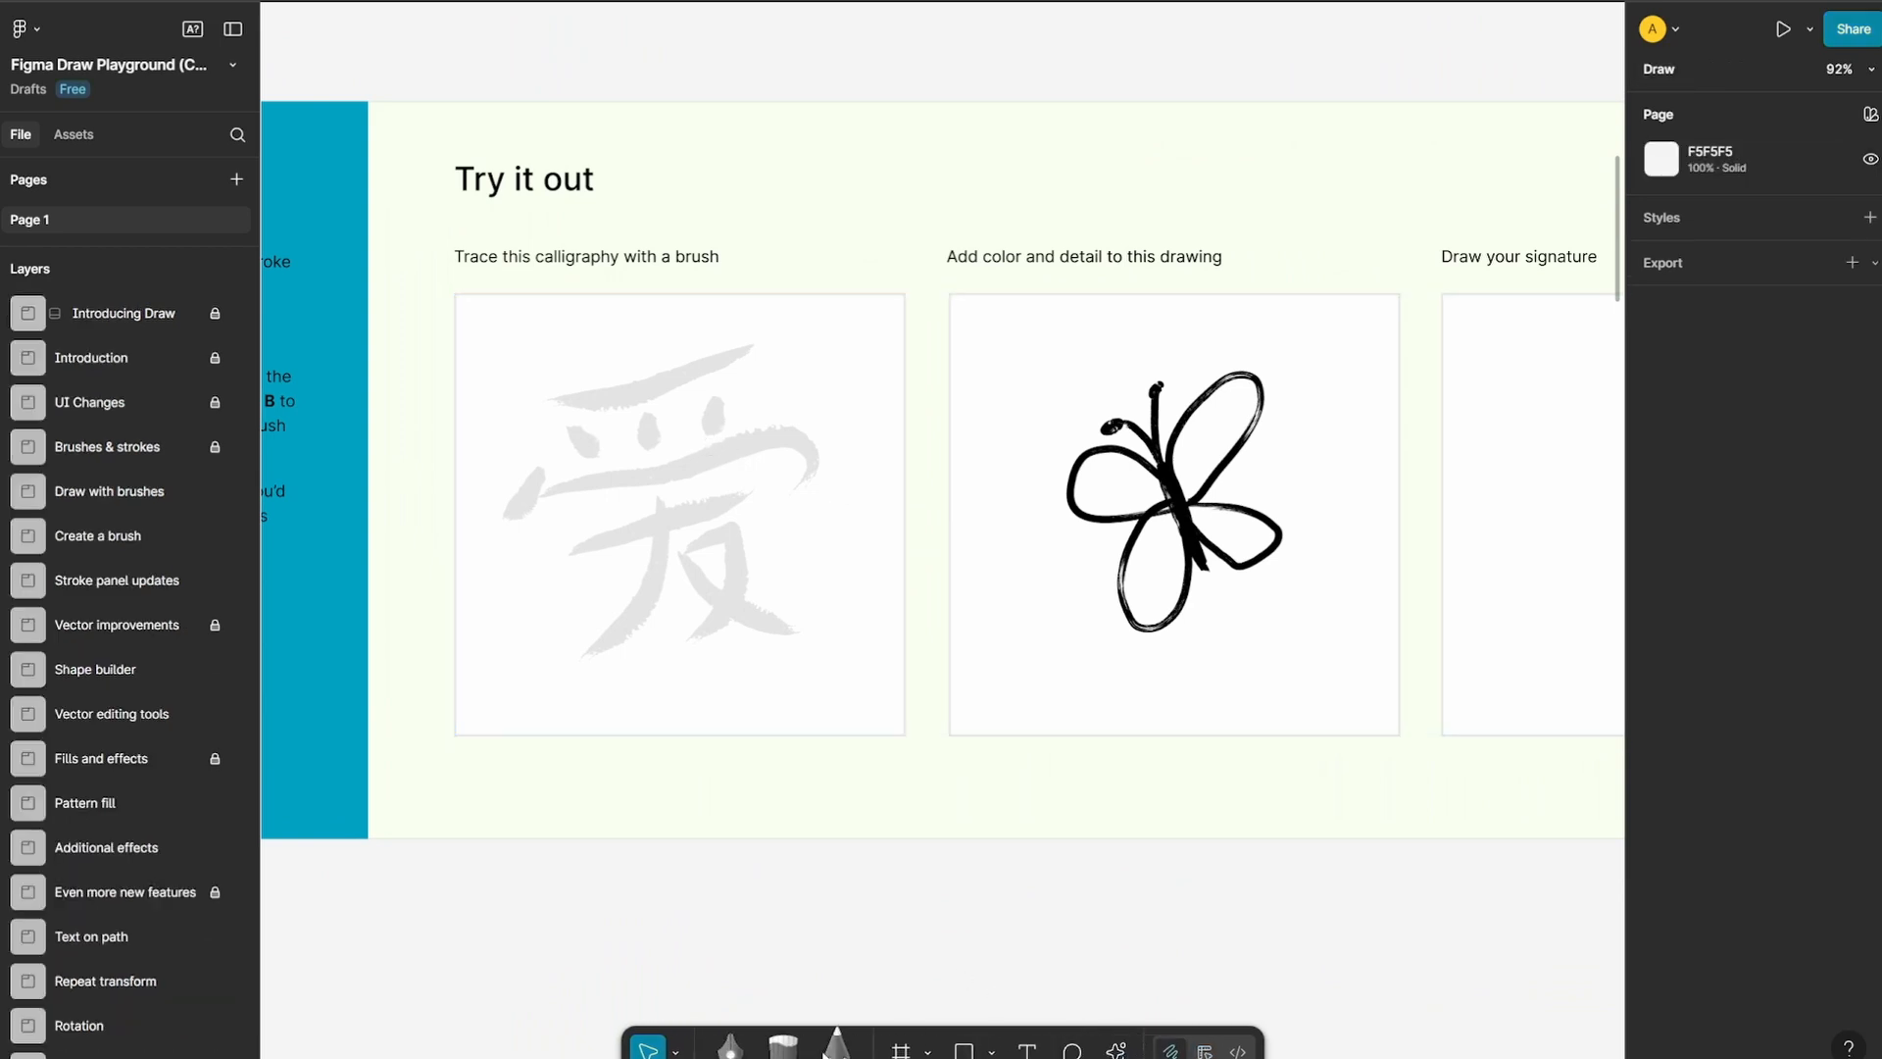
pyautogui.press('b')
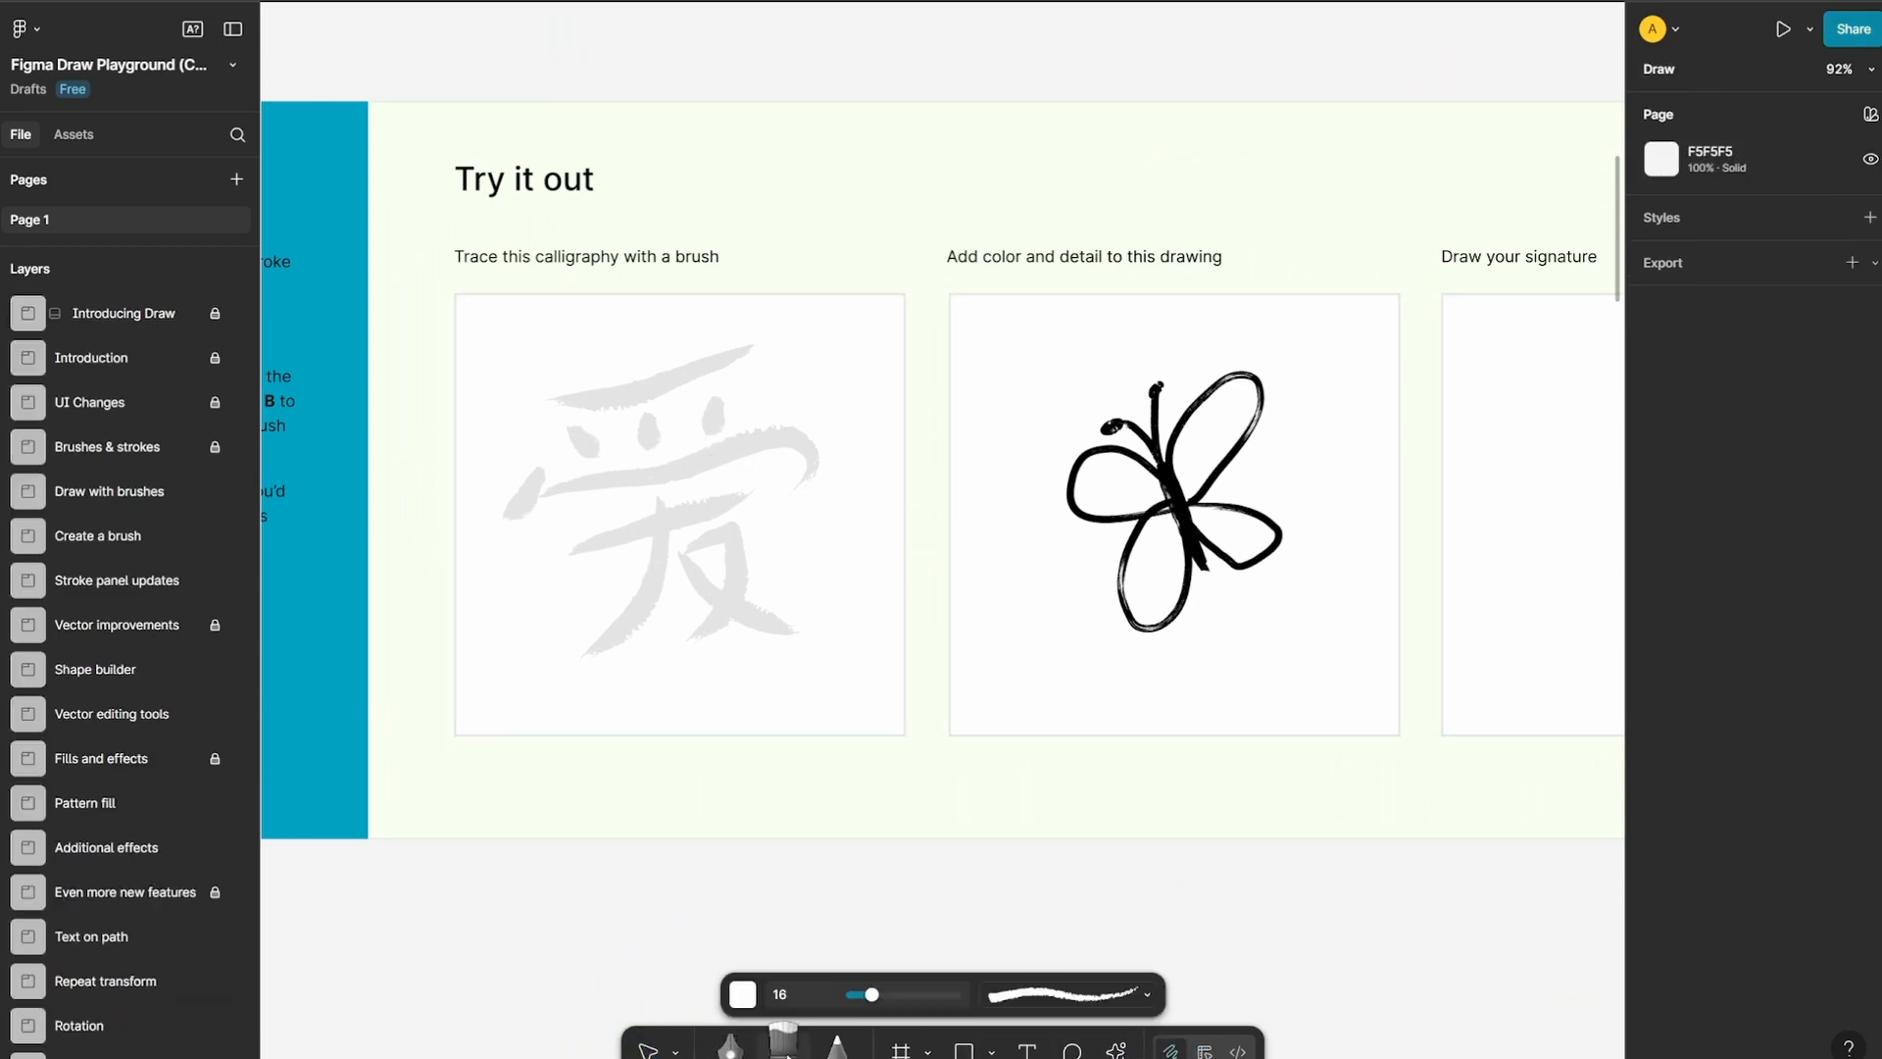
# Choose the rough-edged Vector brush at the start of the brush list and set its color to black (000000)
pyautogui.click(1147, 995)
pyautogui.scroll(-2, 1157, 617)
pyautogui.scroll(-10, 1155, 613)
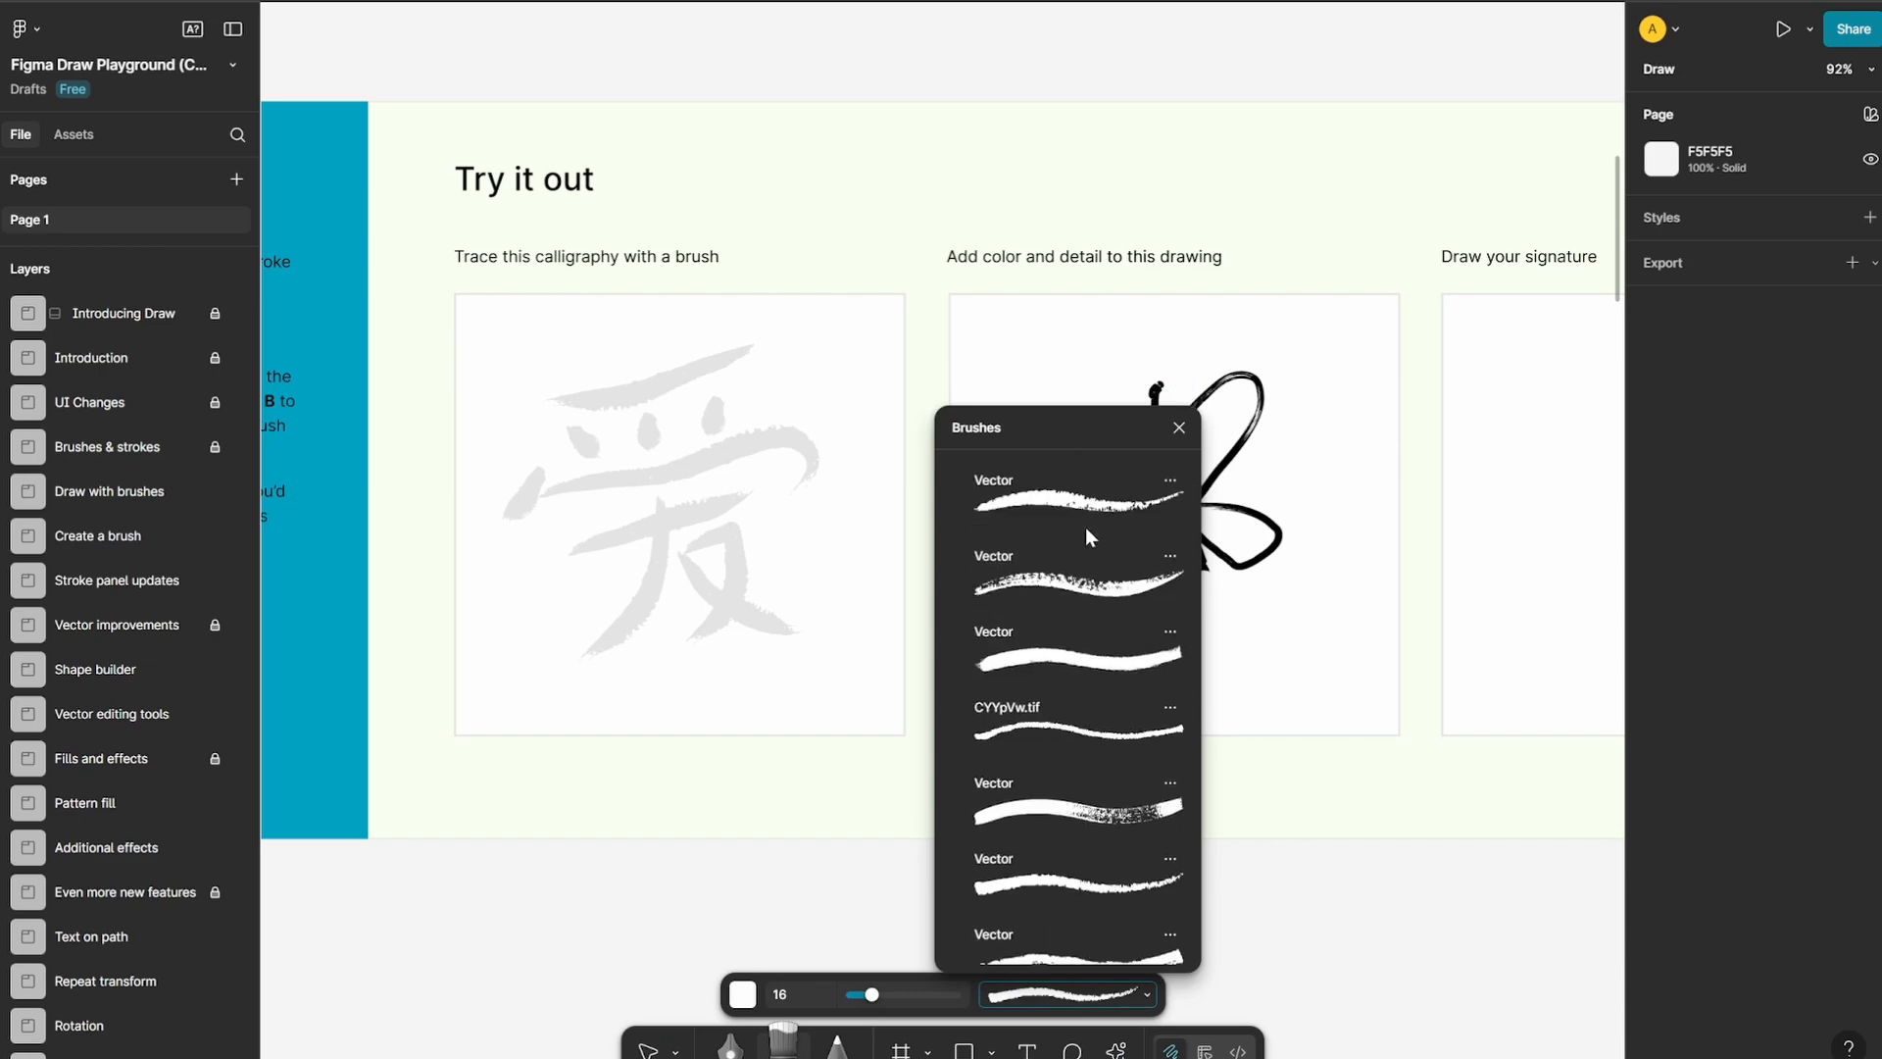
pyautogui.click(1085, 526)
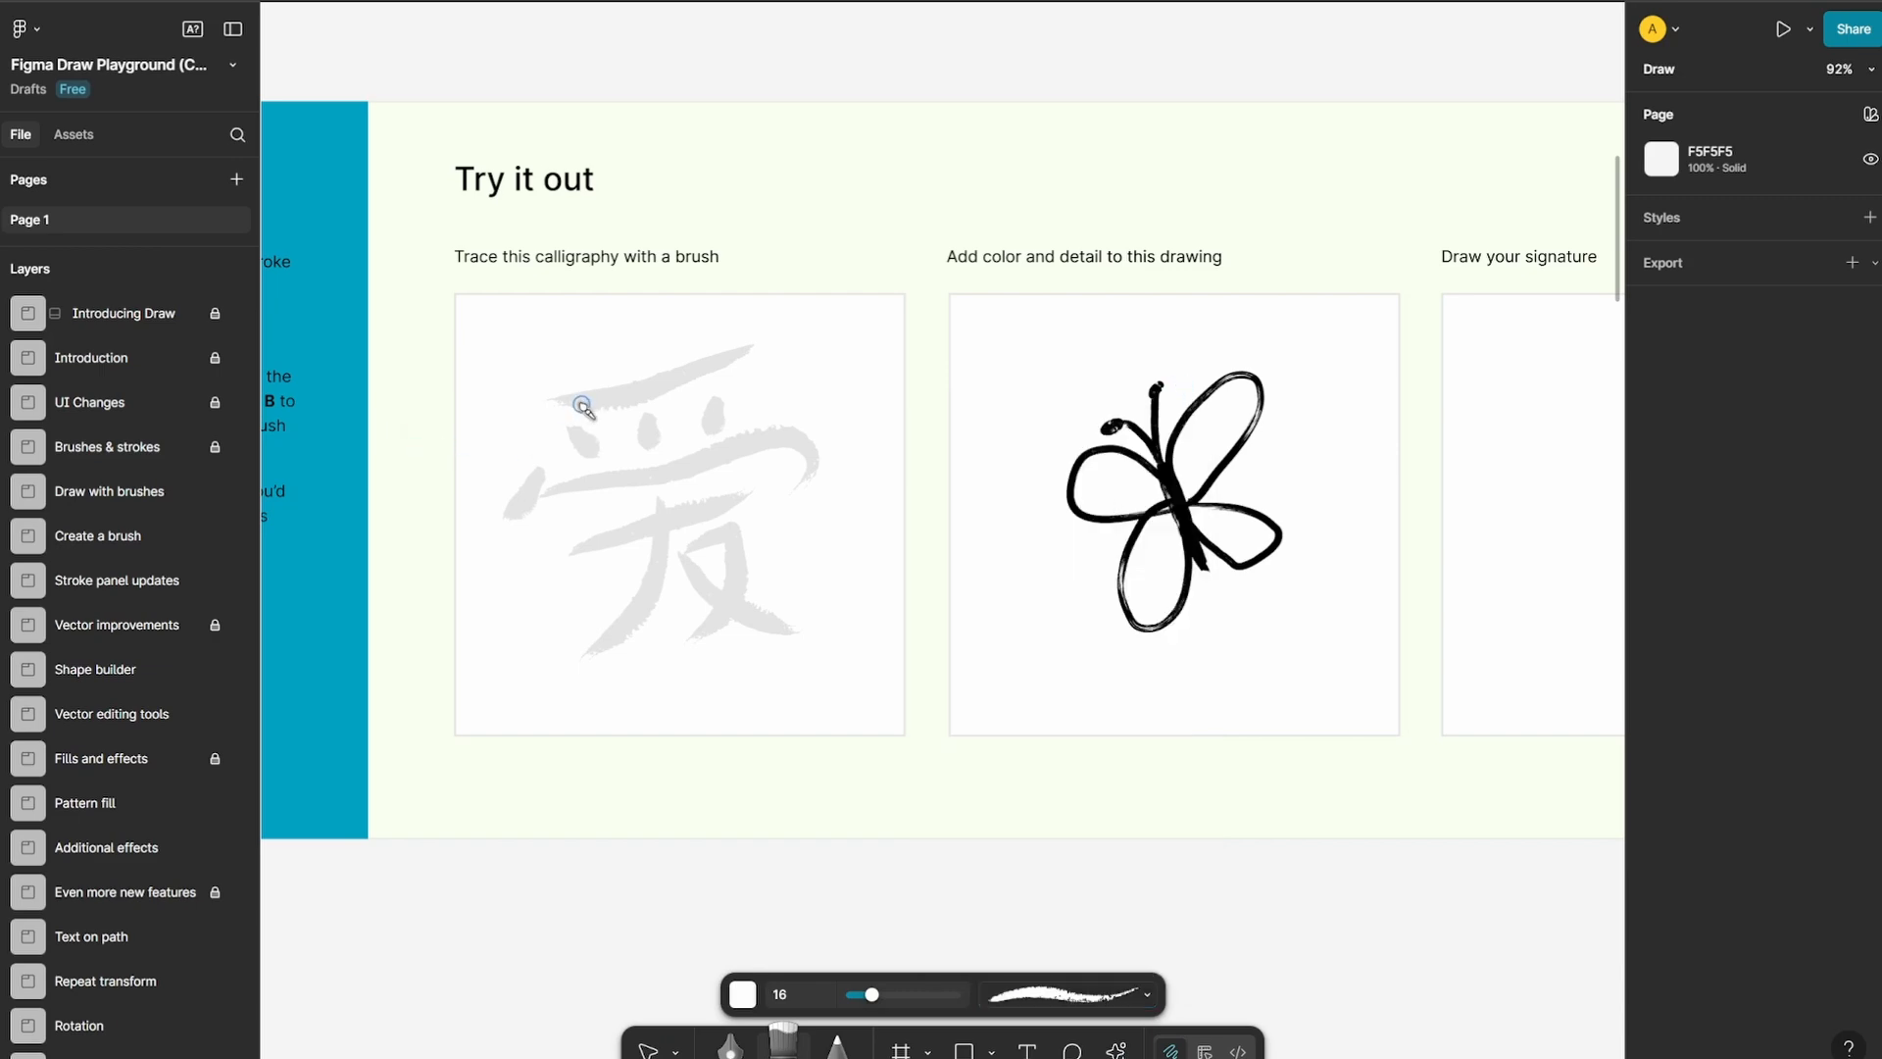
pyautogui.scroll(3, 554, 409)
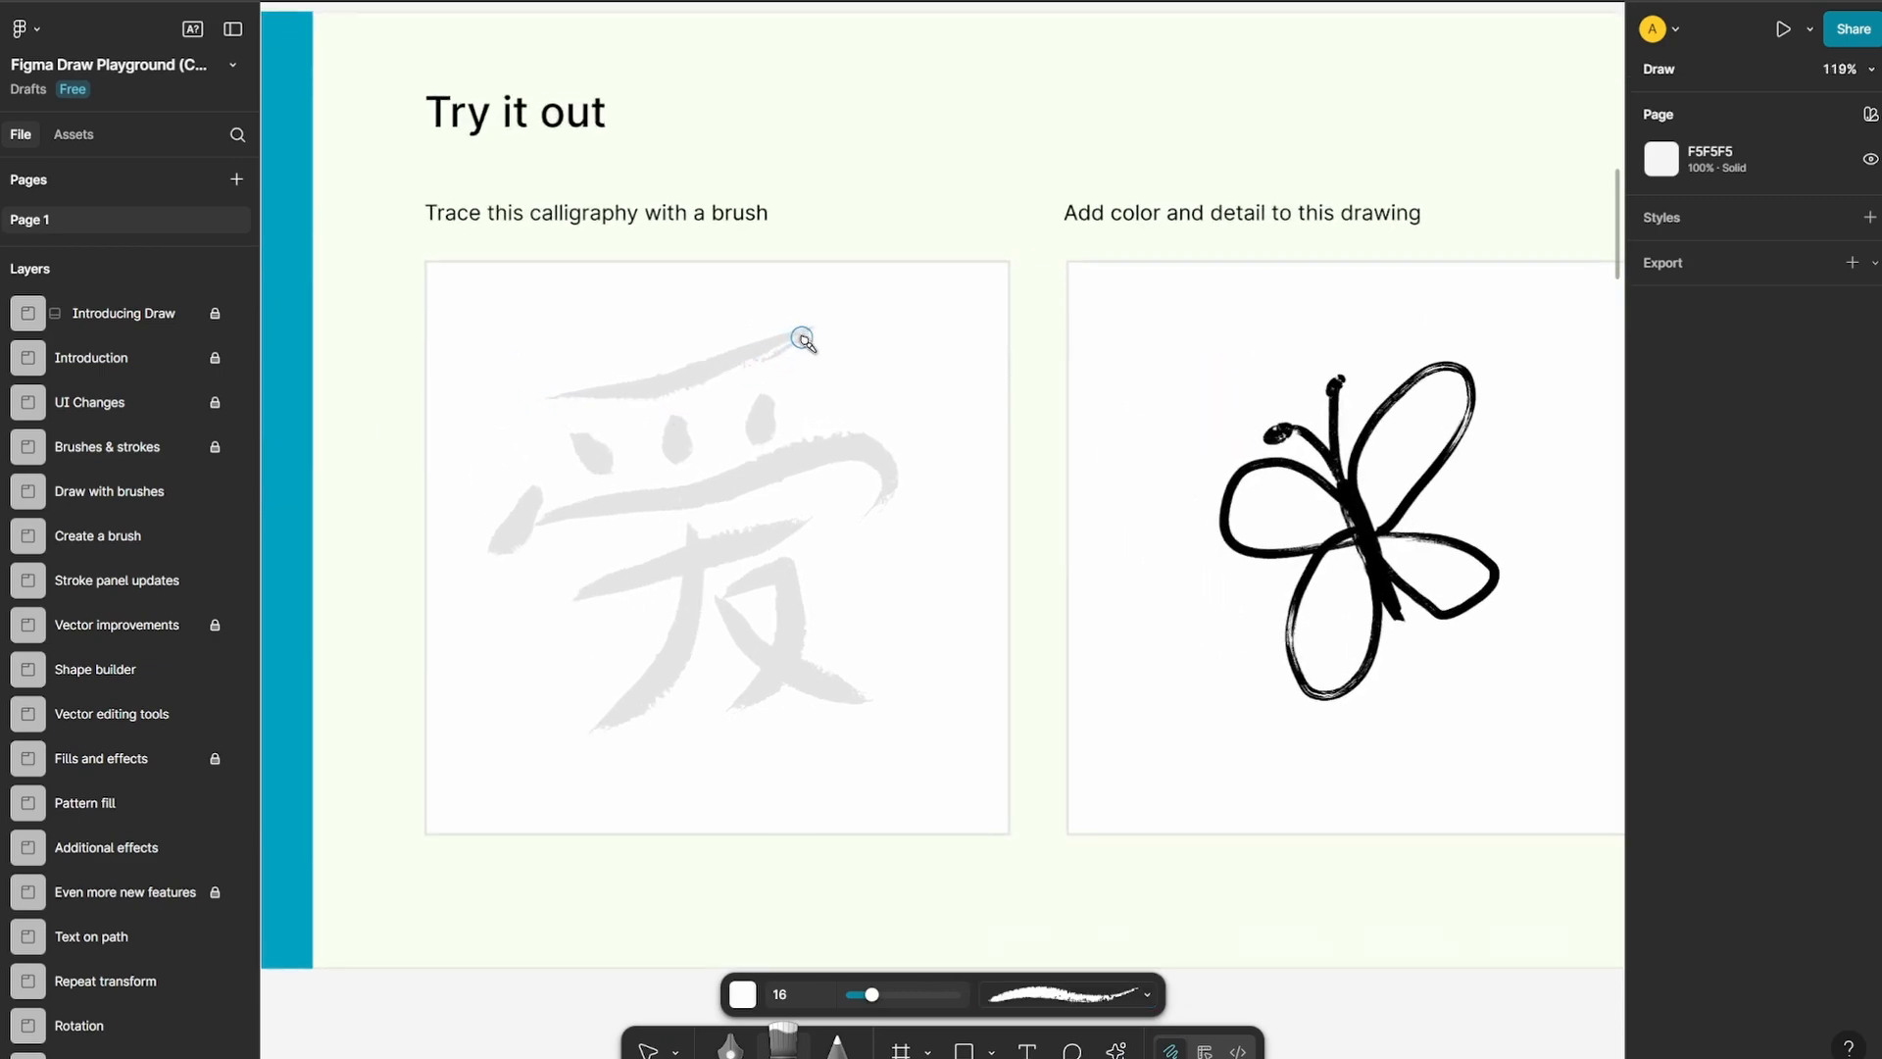
pyautogui.click(745, 996)
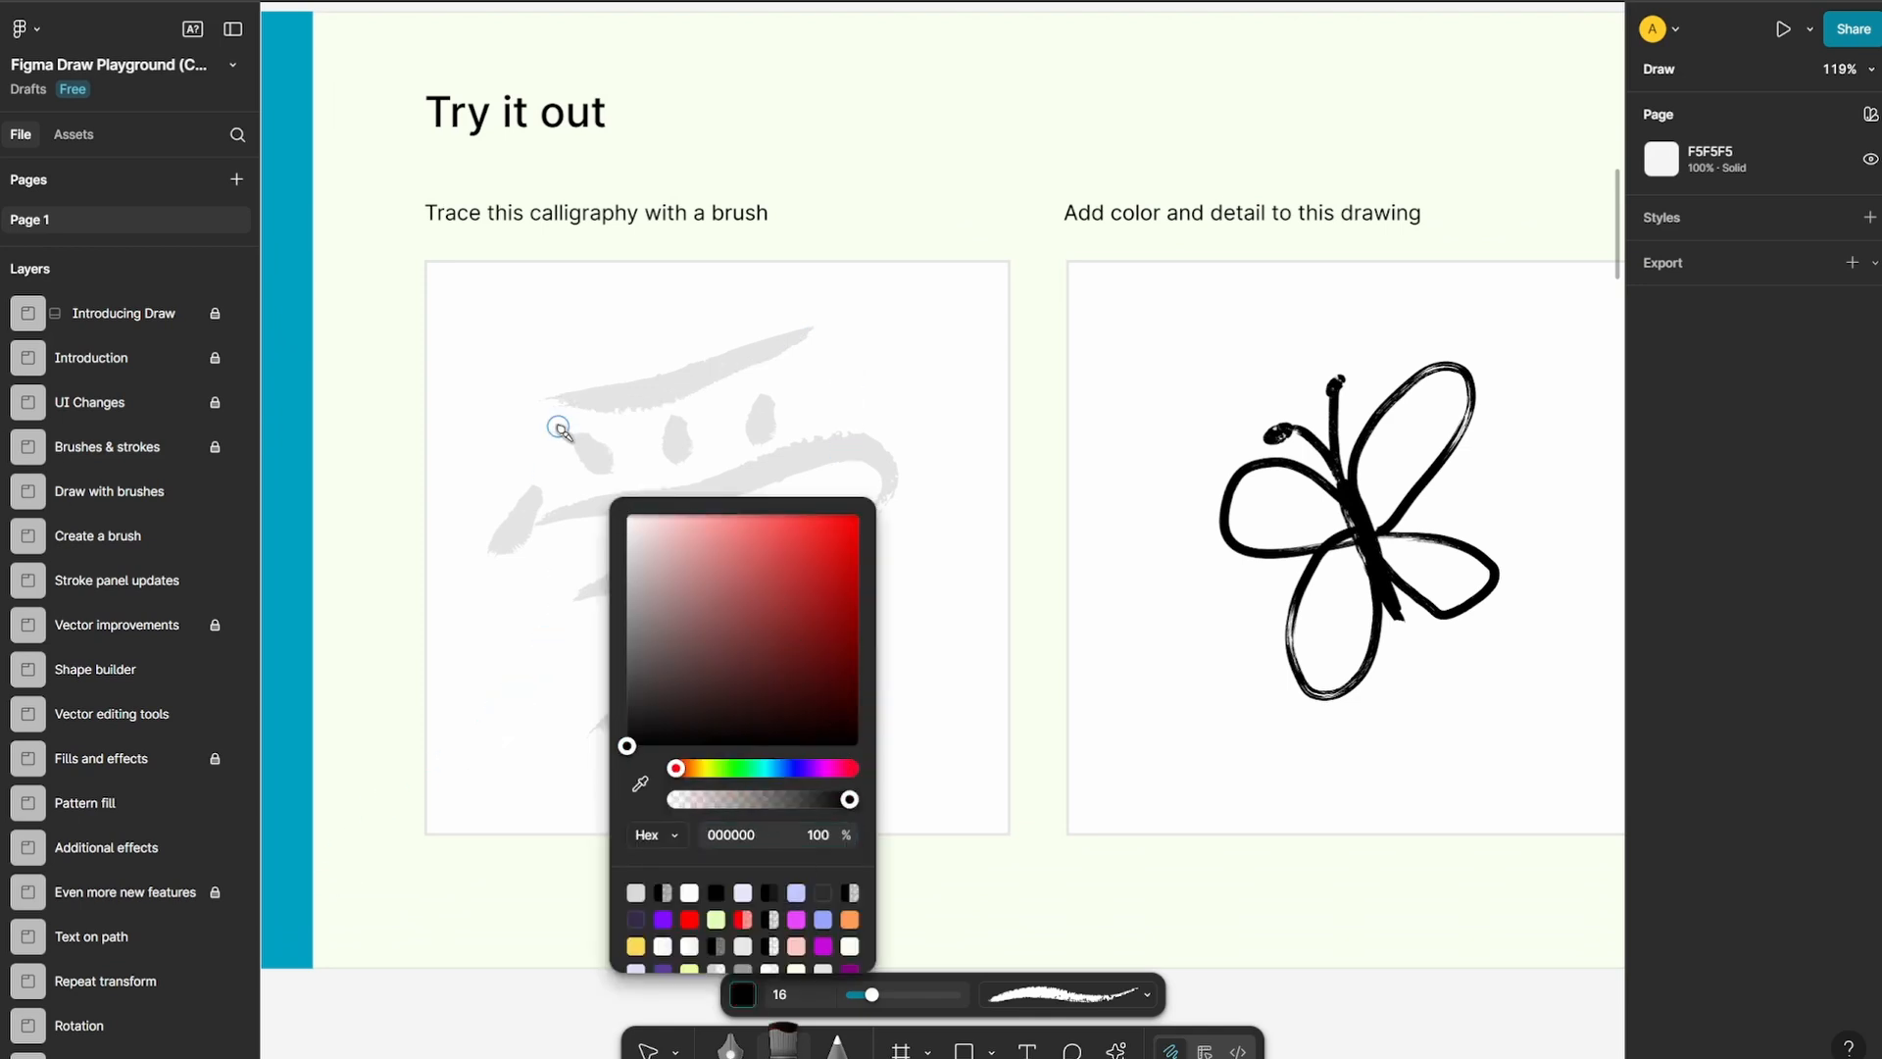
# Trace the grey calligraphy character with size 16 black brush strokes, undoing and redrawing the first top stroke
pyautogui.moveTo(571, 399)
pyautogui.mouseDown()
pyautogui.moveTo(709, 403)
pyautogui.moveTo(795, 332)
pyautogui.mouseUp()
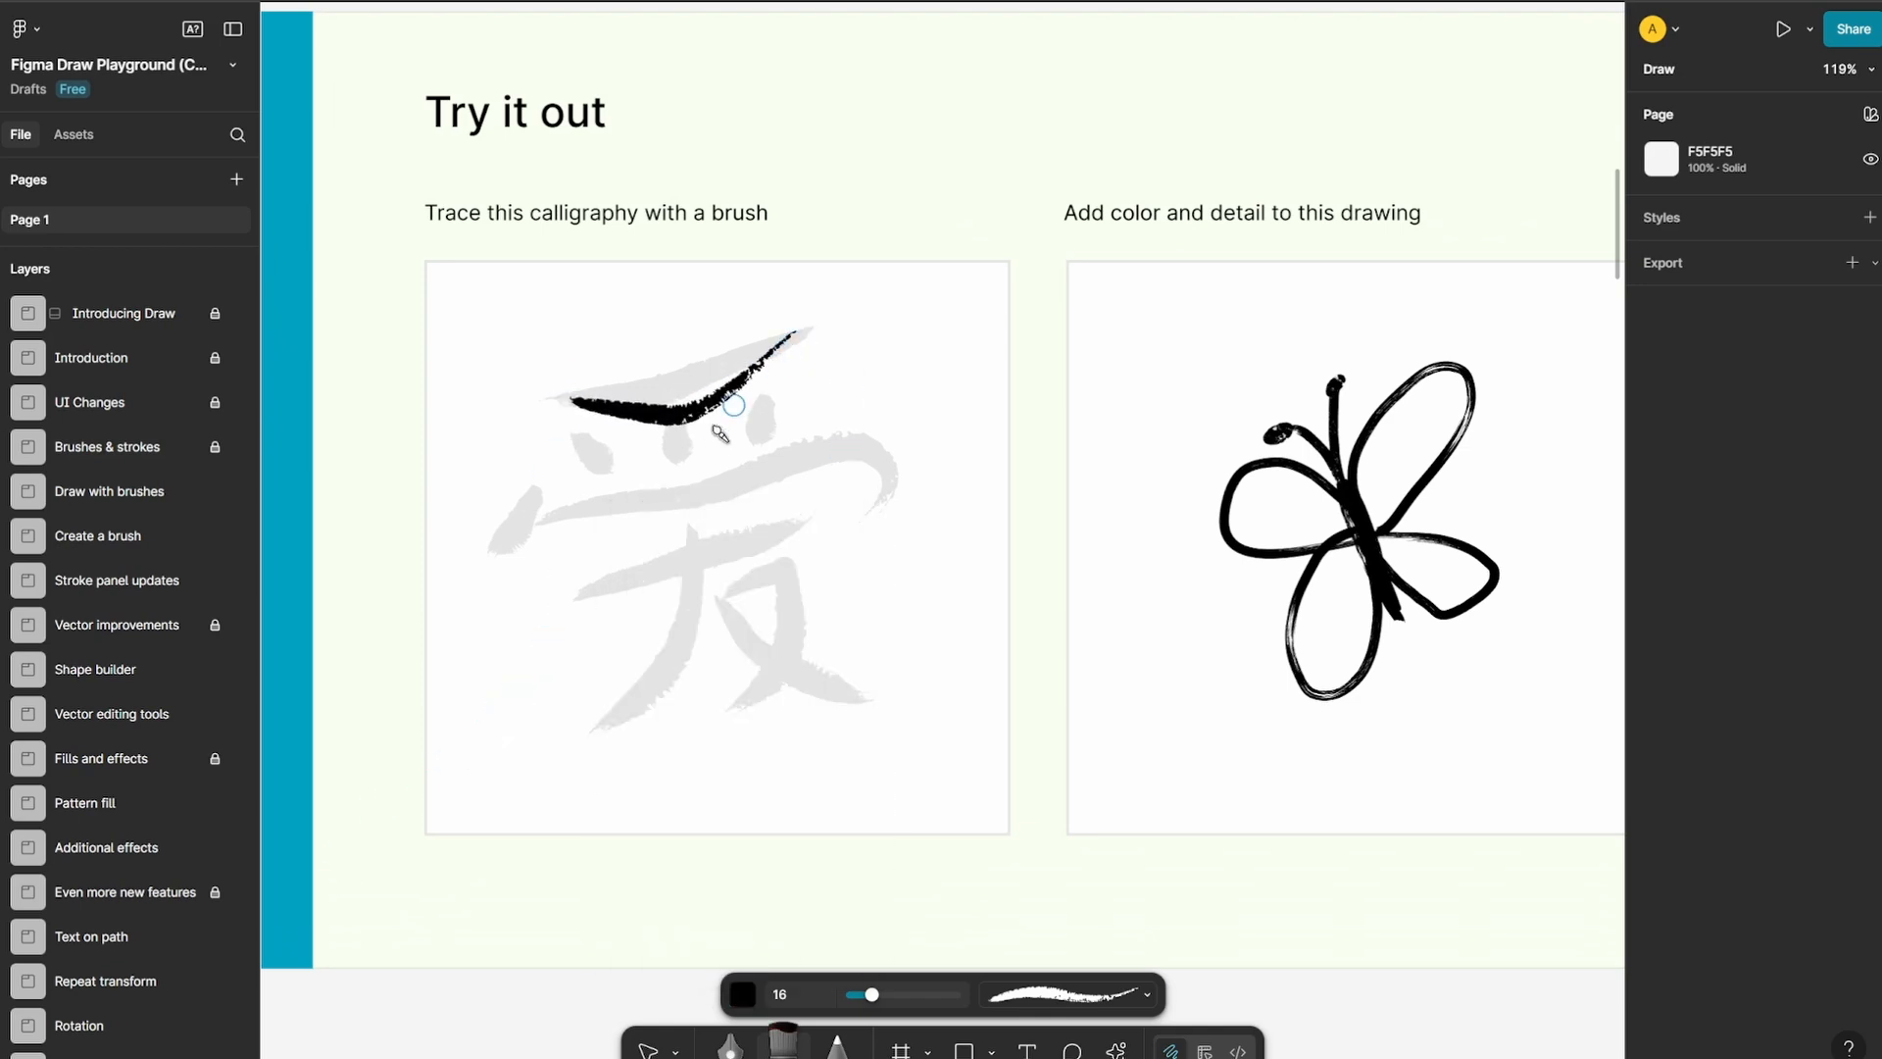
pyautogui.hotkey('ctrl', 'z')
pyautogui.moveTo(570, 399)
pyautogui.mouseDown()
pyautogui.moveTo(657, 392)
pyautogui.moveTo(820, 332)
pyautogui.mouseUp()
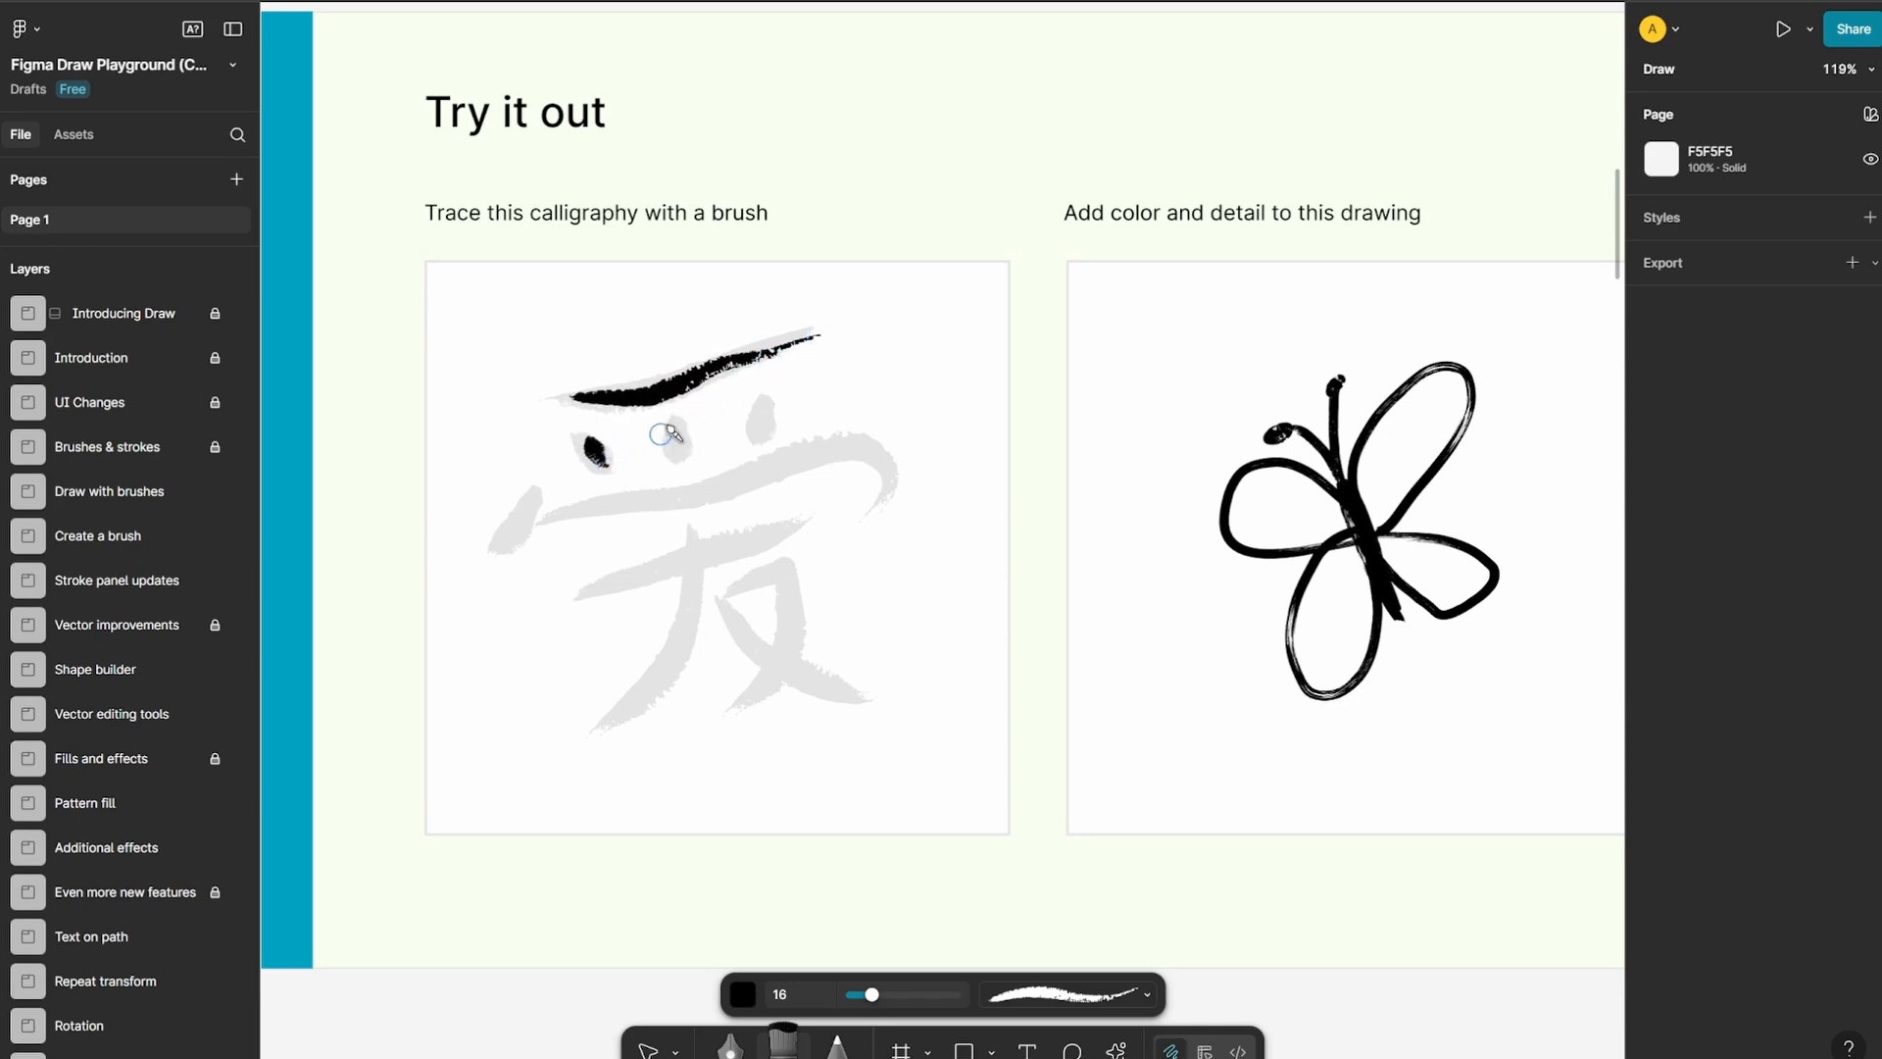
pyautogui.moveTo(677, 443); pyautogui.dragTo(677, 476)
pyautogui.moveTo(759, 400); pyautogui.dragTo(762, 449)
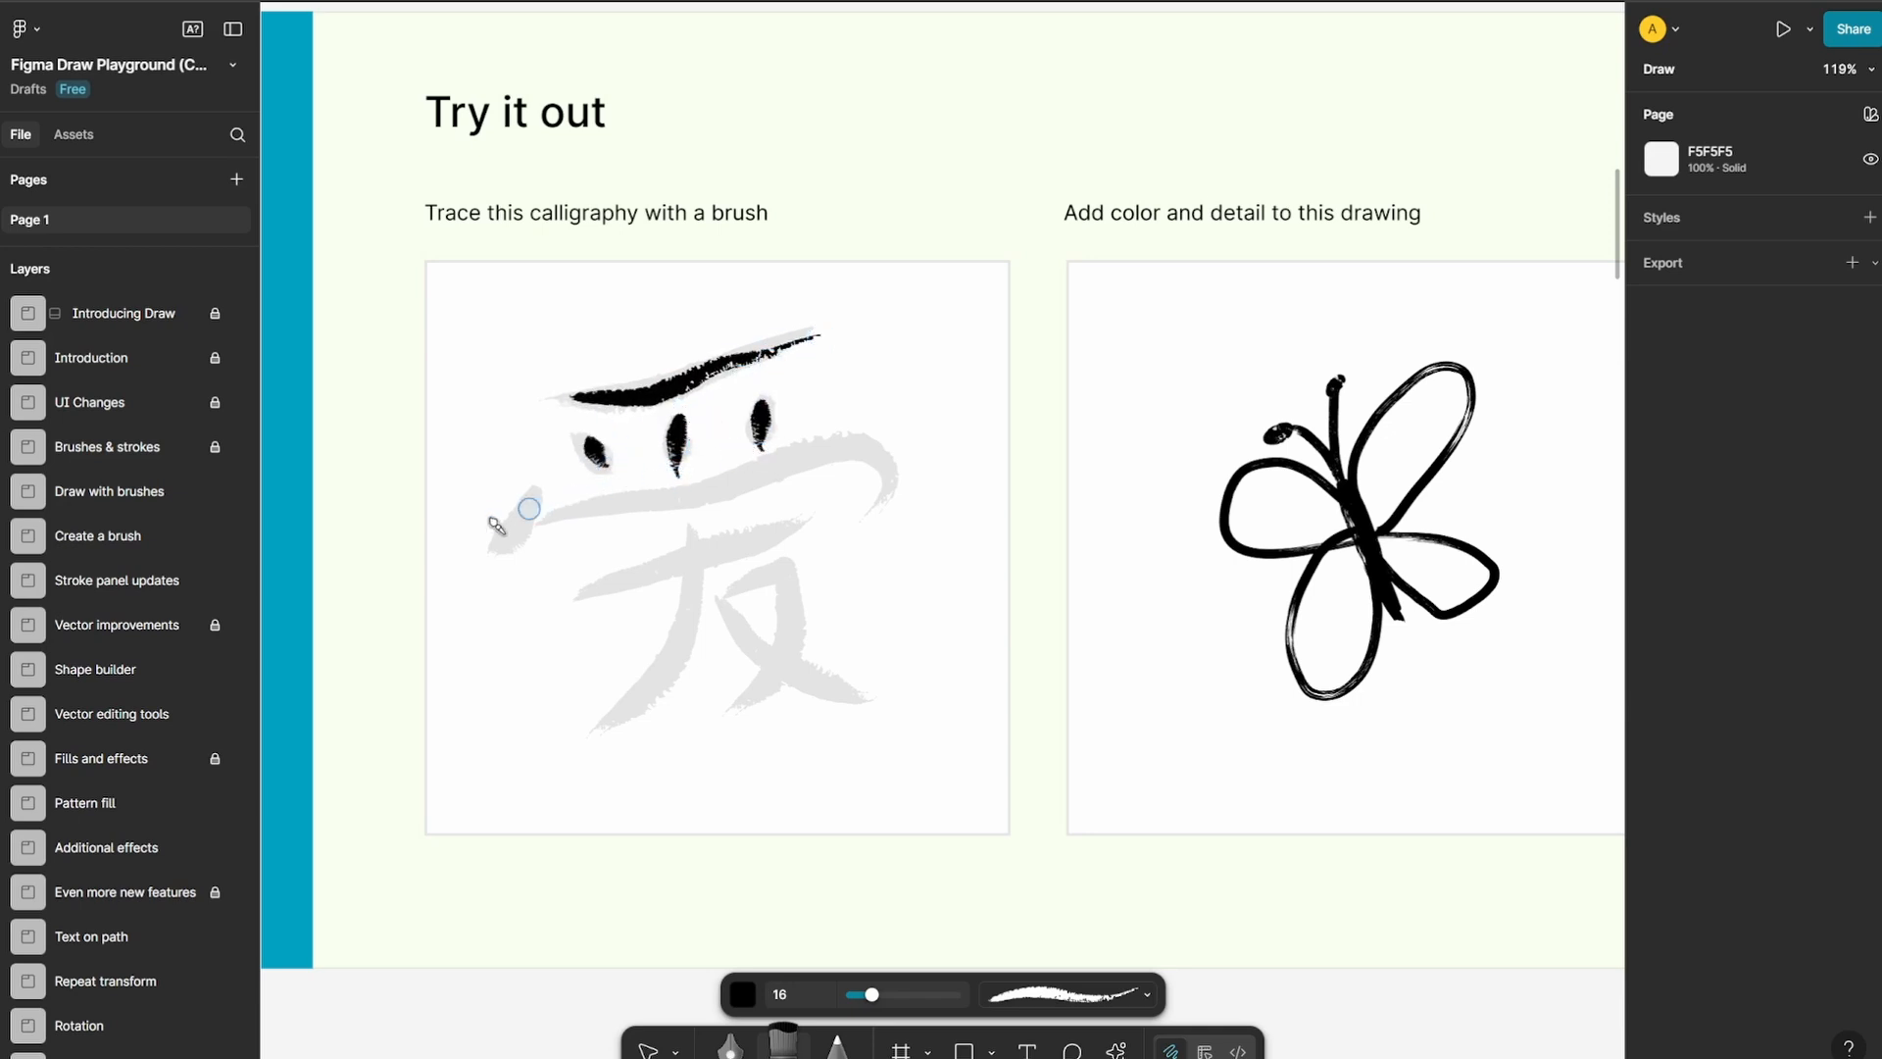
pyautogui.moveTo(539, 486)
pyautogui.mouseDown()
pyautogui.moveTo(489, 569)
pyautogui.moveTo(849, 439)
pyautogui.moveTo(884, 450)
pyautogui.moveTo(880, 511)
pyautogui.mouseUp()
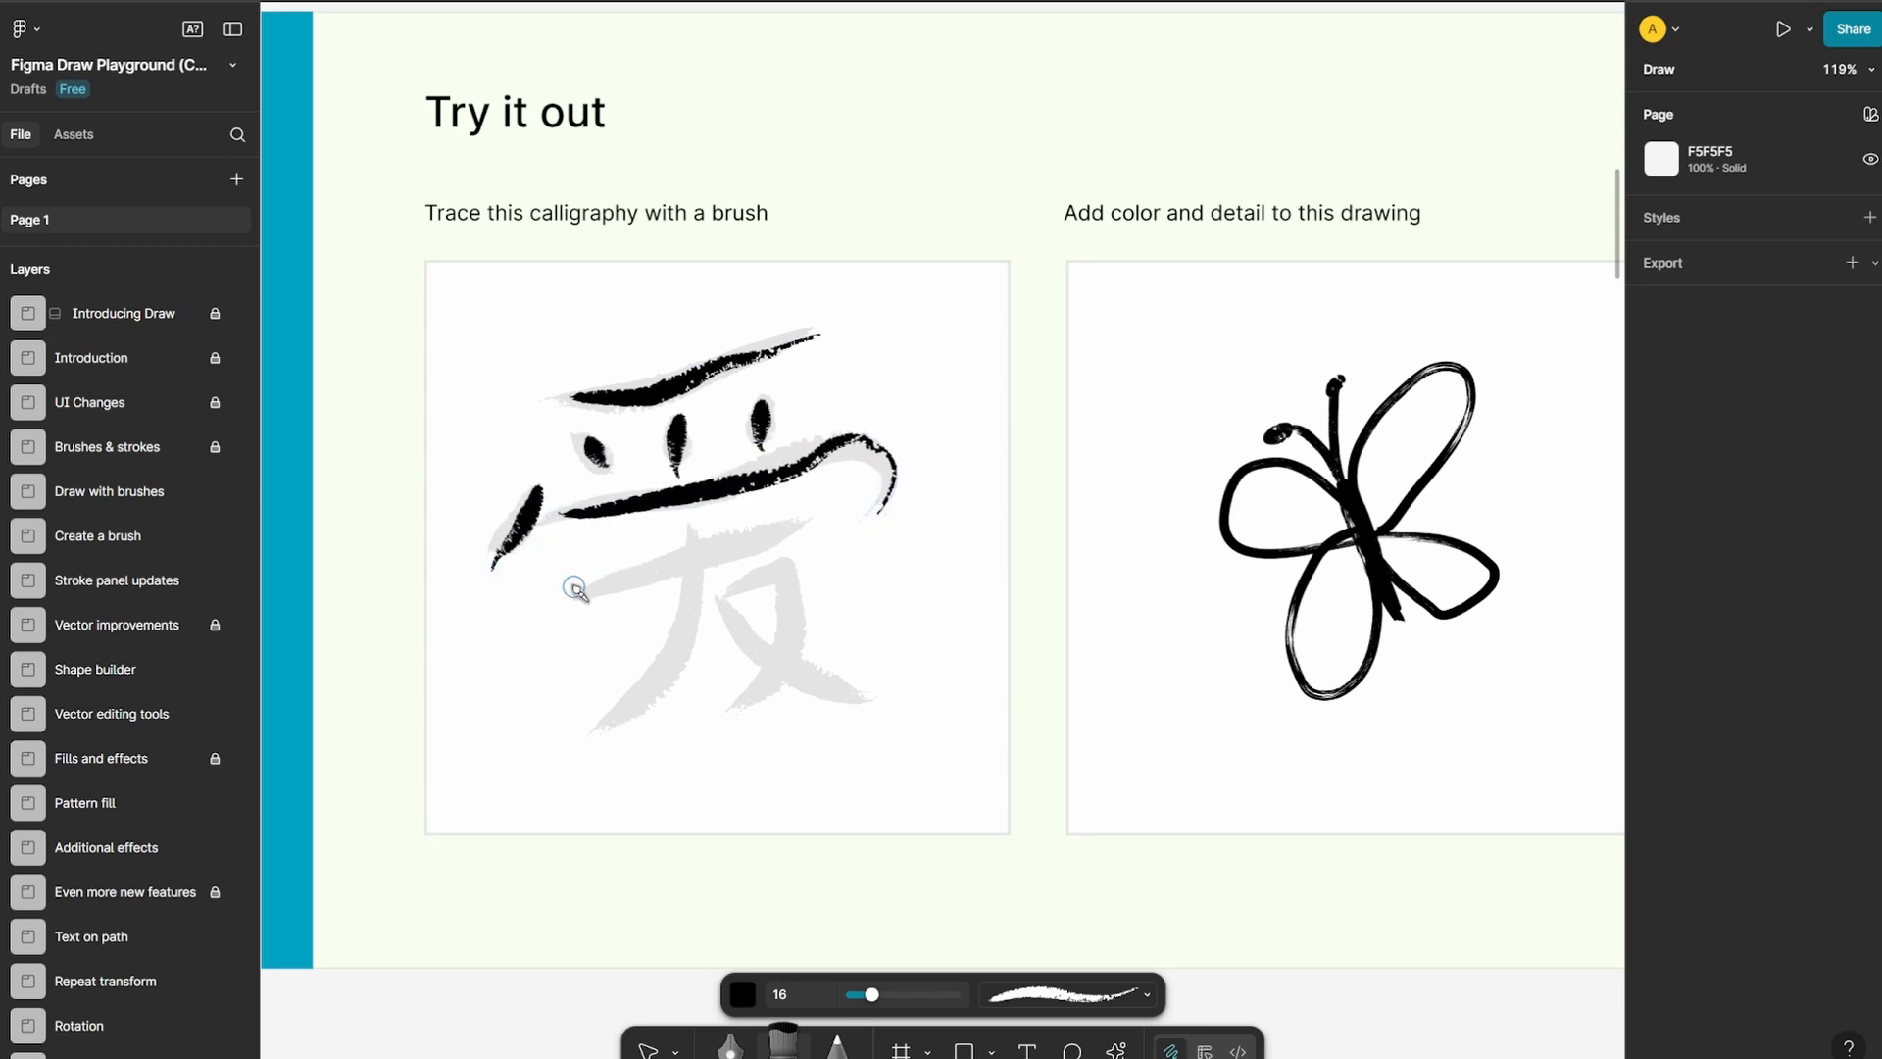
pyautogui.moveTo(577, 588)
pyautogui.mouseDown()
pyautogui.moveTo(753, 568)
pyautogui.moveTo(818, 523)
pyautogui.mouseUp()
pyautogui.moveTo(691, 529)
pyautogui.mouseDown()
pyautogui.moveTo(698, 605)
pyautogui.moveTo(617, 735)
pyautogui.mouseUp()
pyautogui.moveTo(740, 702)
pyautogui.mouseDown()
pyautogui.moveTo(789, 628)
pyautogui.moveTo(803, 541)
pyautogui.moveTo(686, 602)
pyautogui.moveTo(820, 698)
pyautogui.moveTo(882, 705)
pyautogui.mouseUp()
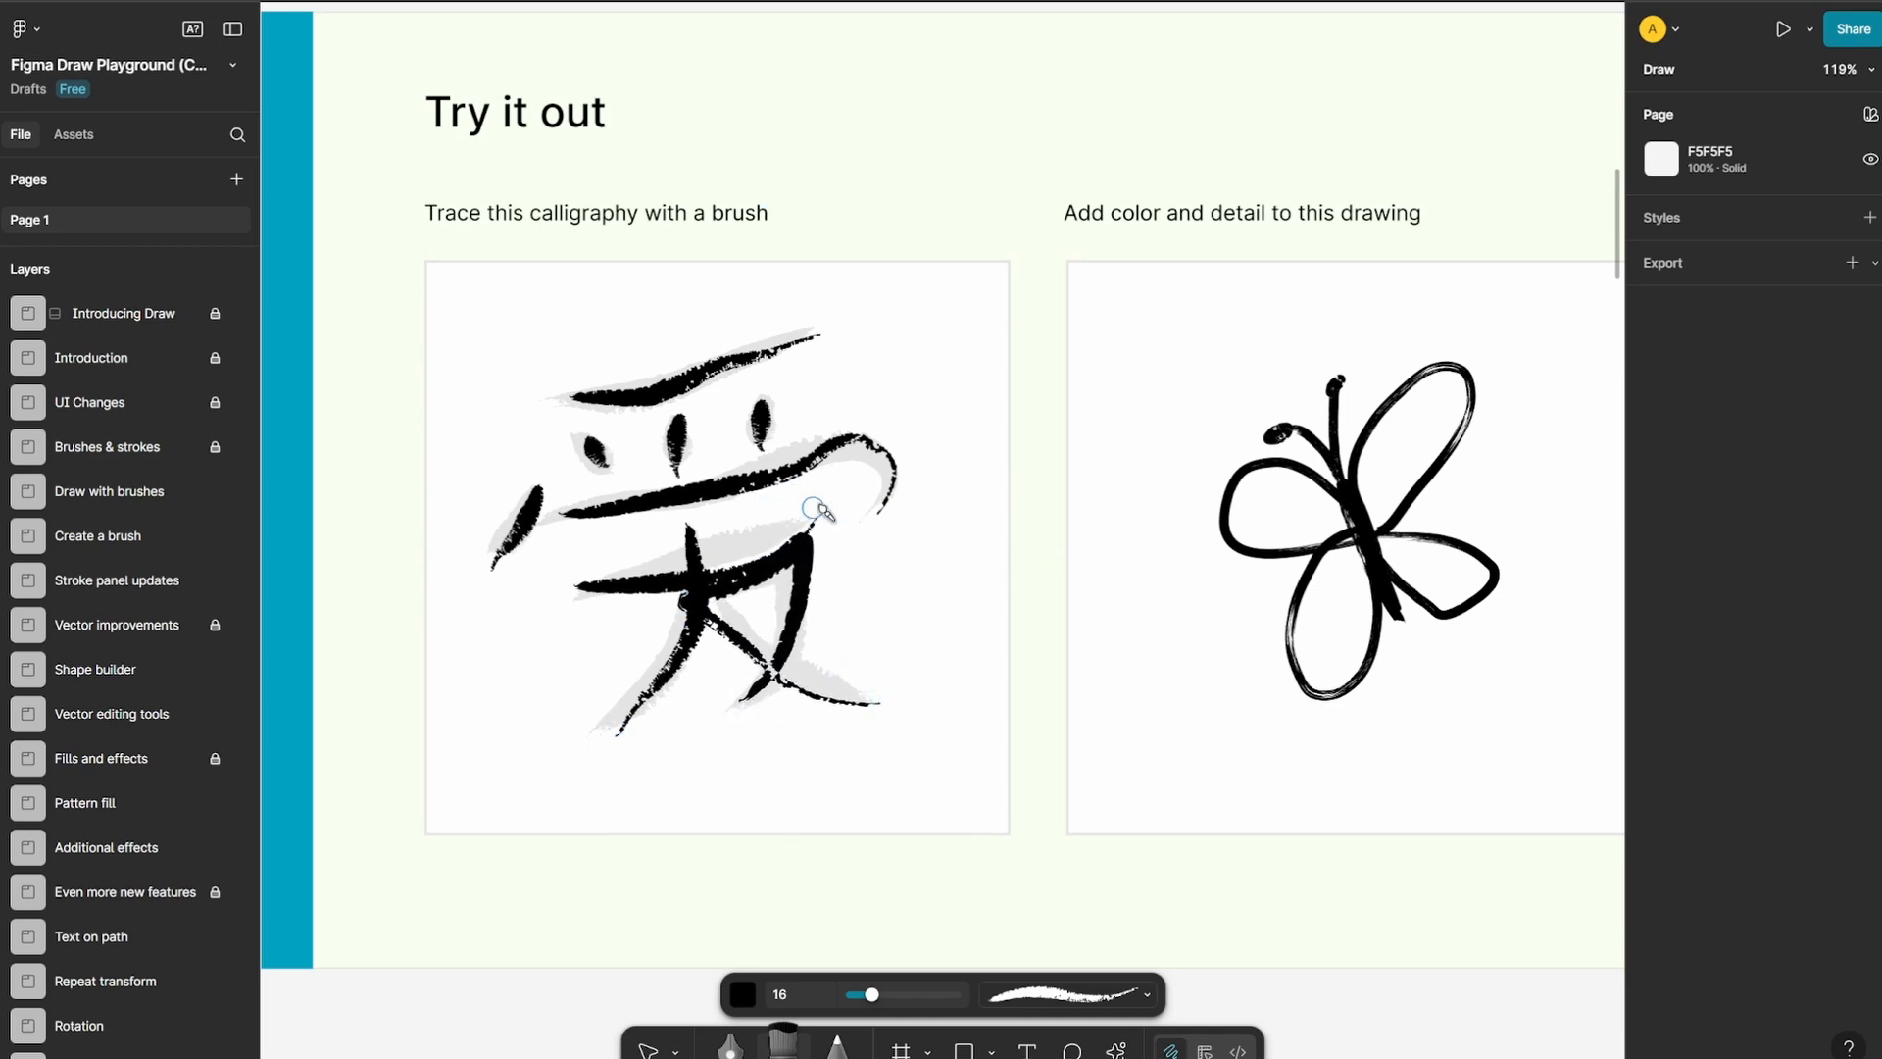
# Set the stroke weight of the calligraphy's top brush stroke to 23
pyautogui.click(647, 1051)
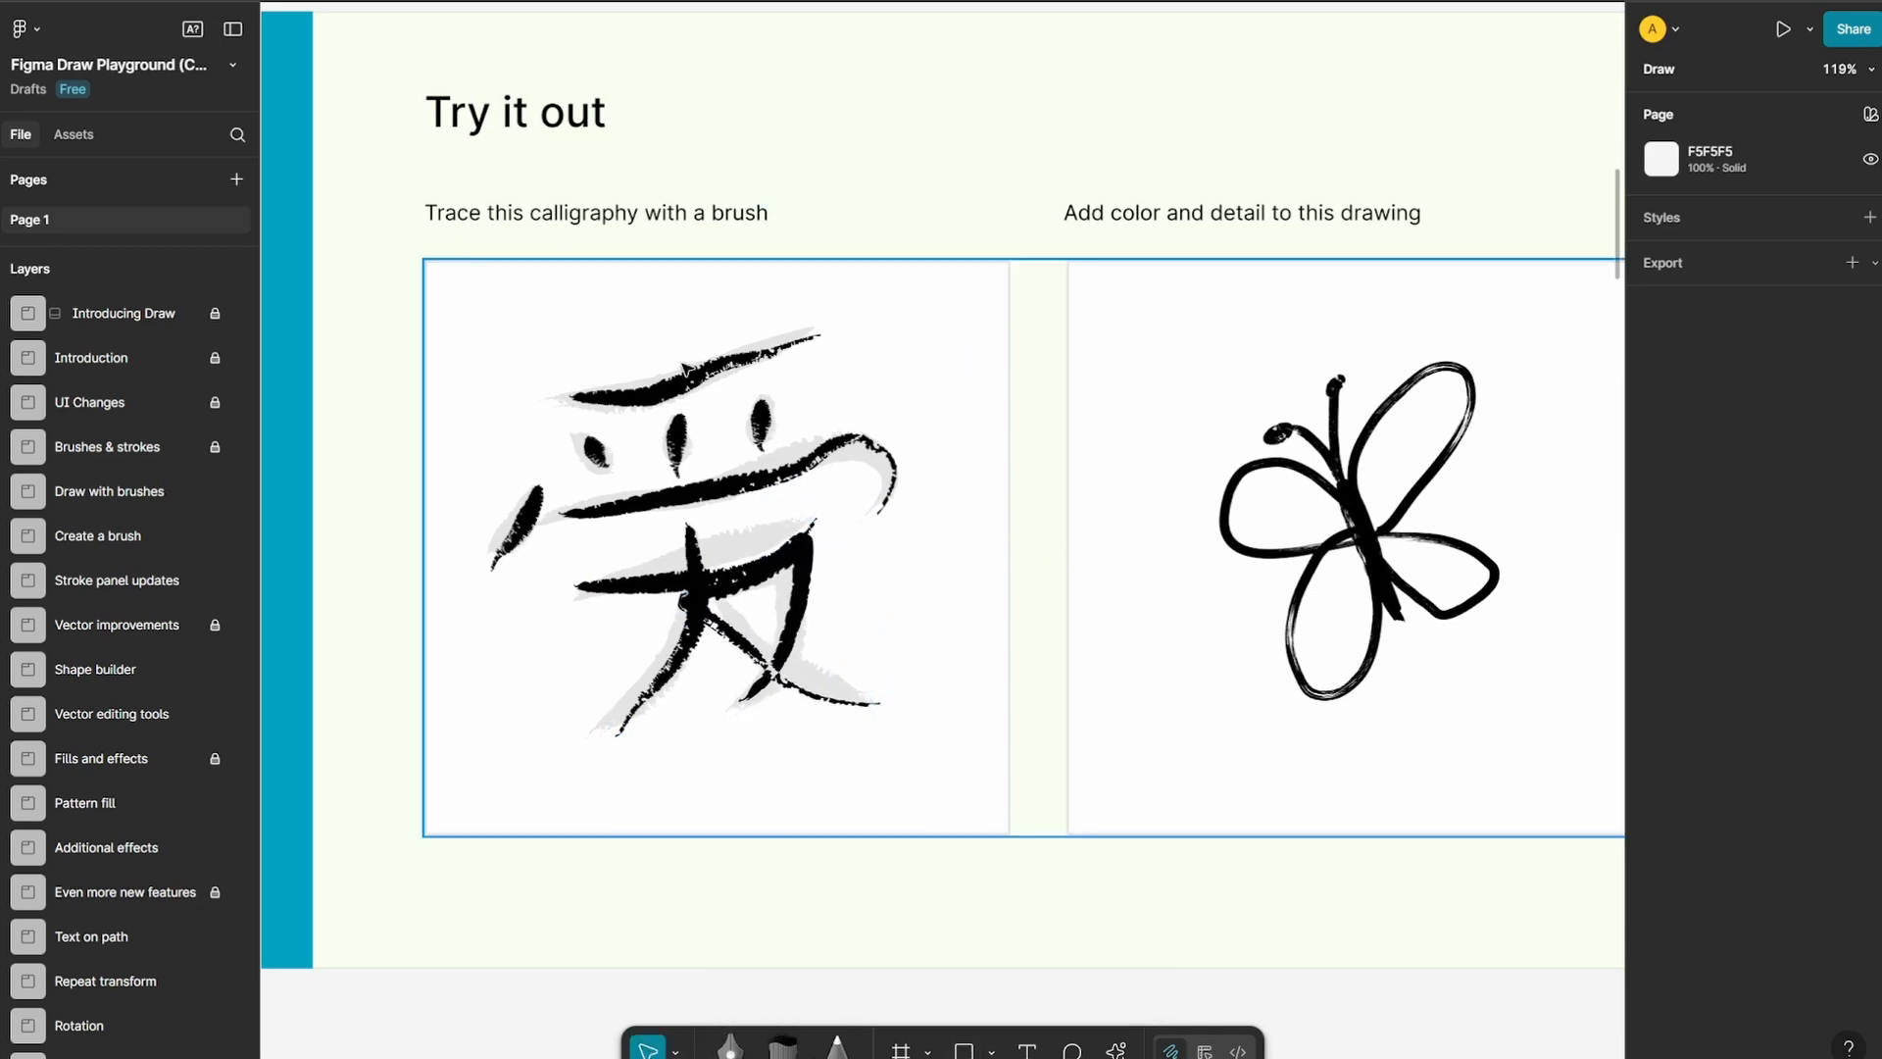
pyautogui.click(713, 392)
pyautogui.doubleClick(712, 392)
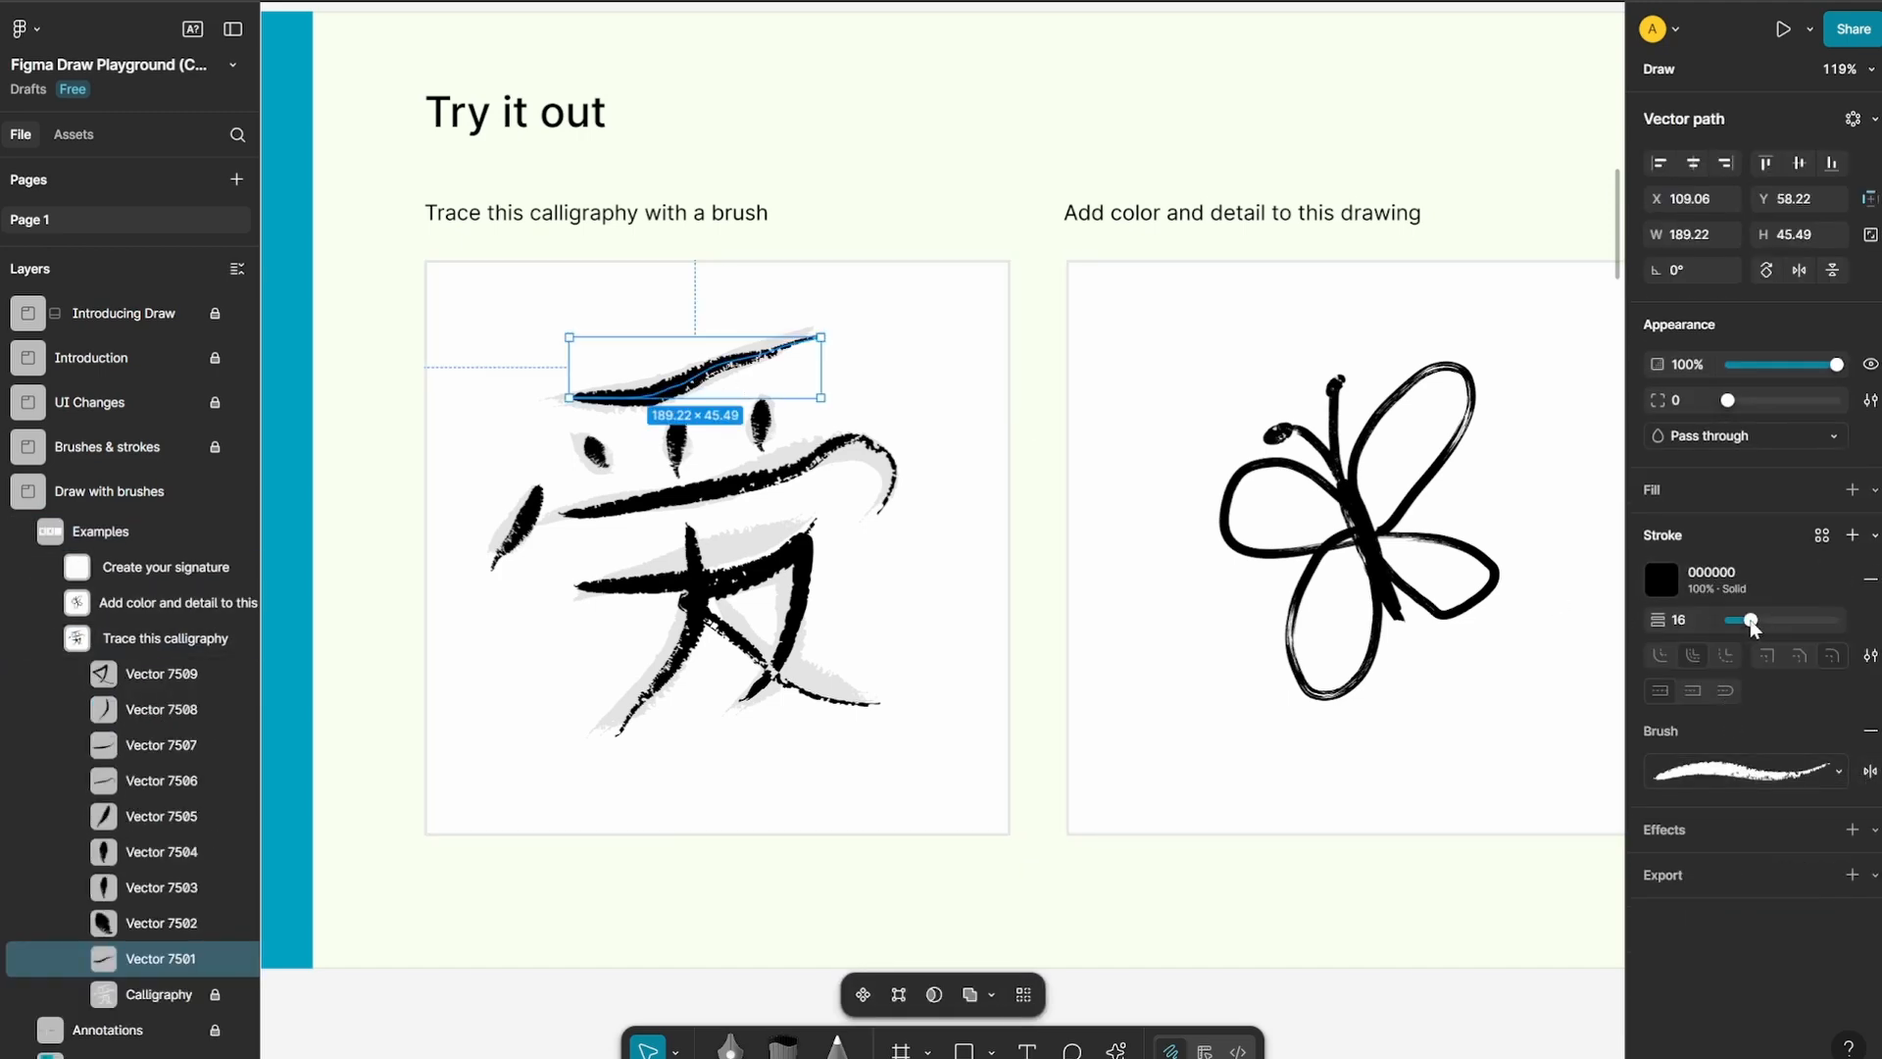
pyautogui.moveTo(1750, 619)
pyautogui.mouseDown()
pyautogui.moveTo(1790, 623)
pyautogui.moveTo(1757, 621)
pyautogui.mouseUp()
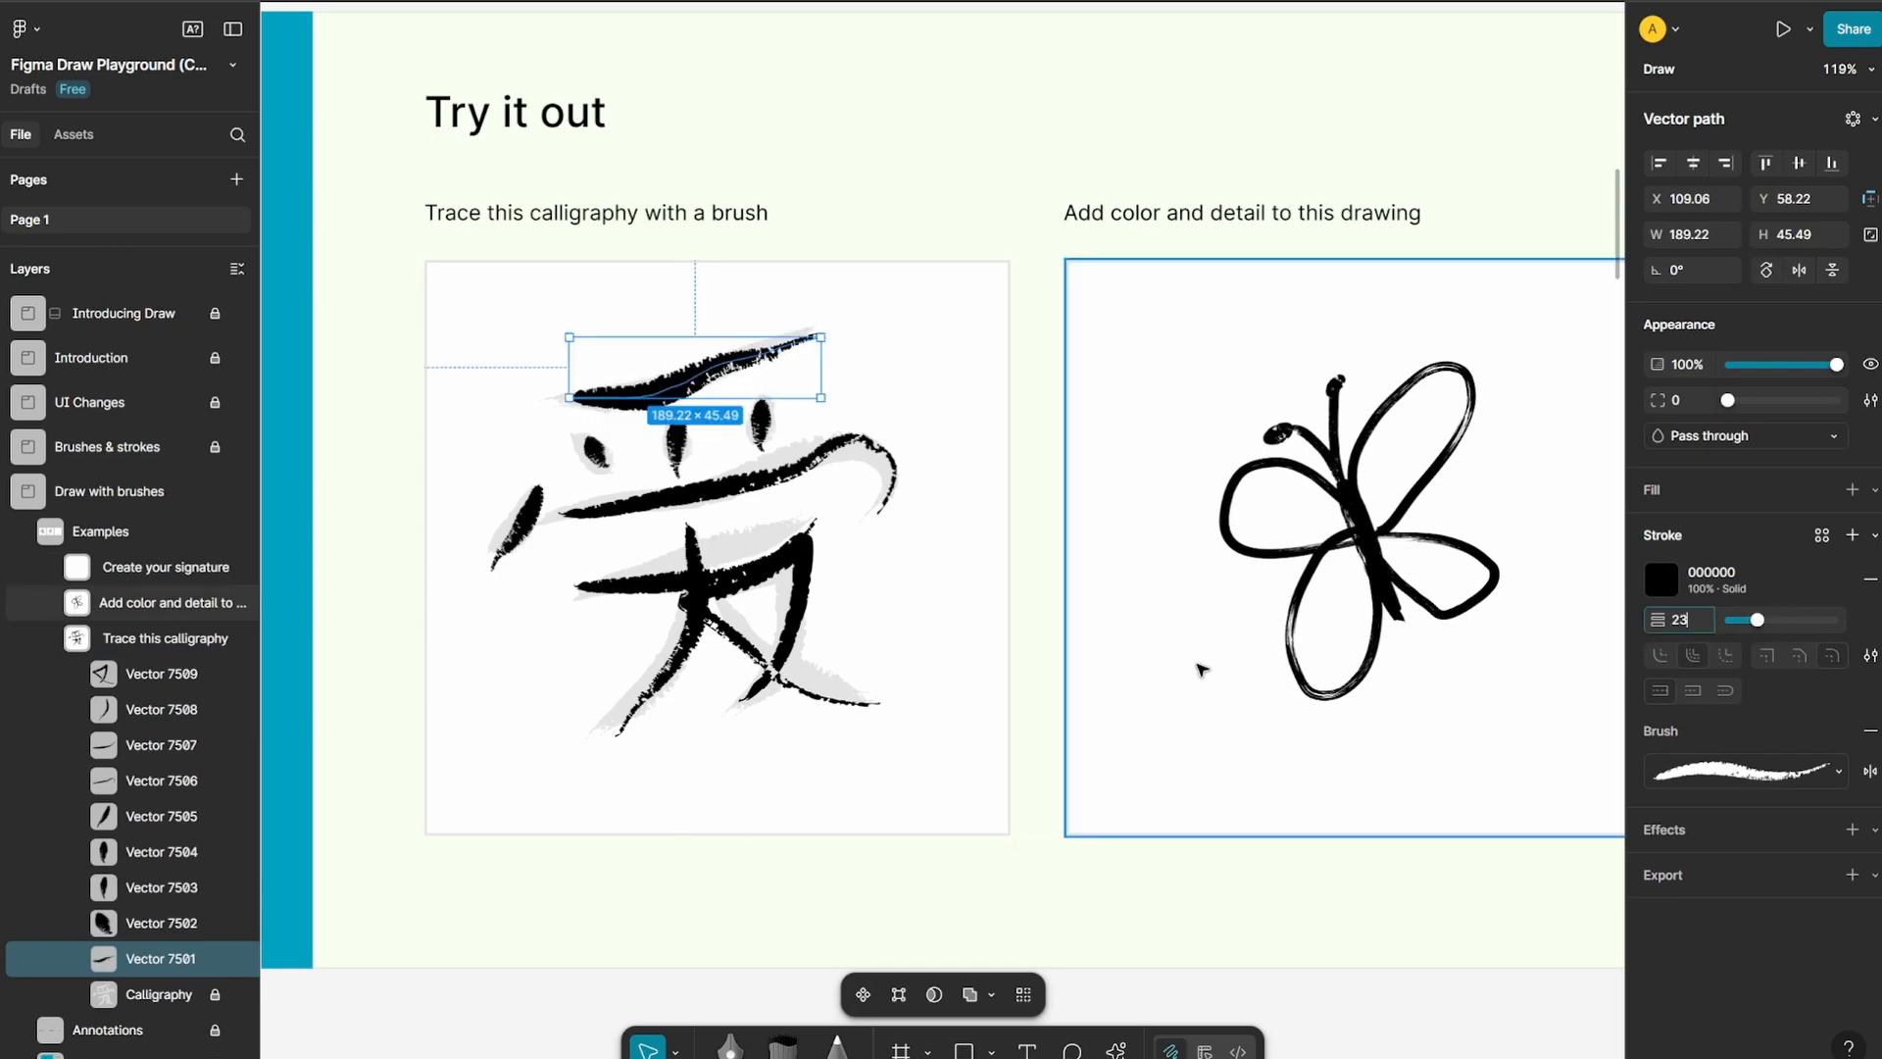
pyautogui.click(1046, 670)
# Examine the Create a brush board, including its arrow, squiggle, connector and pencil vectors
pyautogui.scroll(-5, 562, 592)
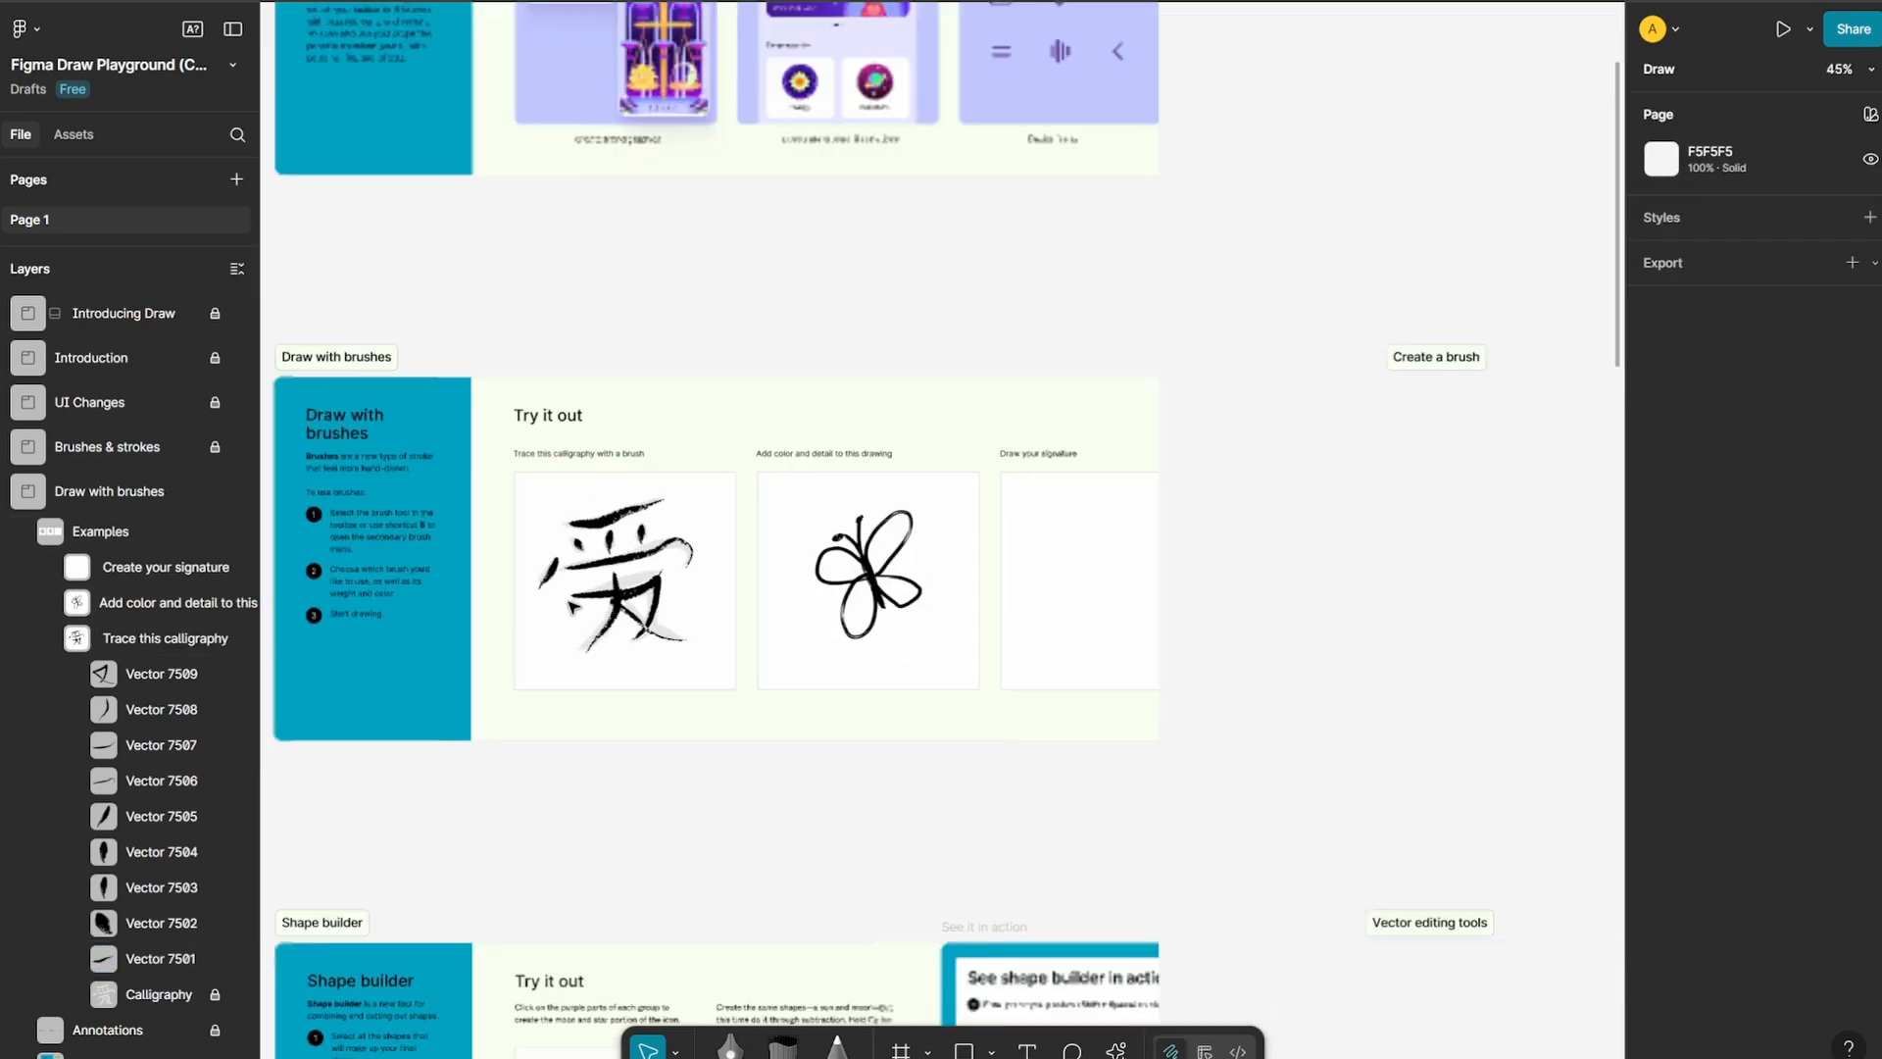
pyautogui.scroll(1, 1248, 583)
pyautogui.scroll(2, 1127, 463)
pyautogui.scroll(-4, 882, 517)
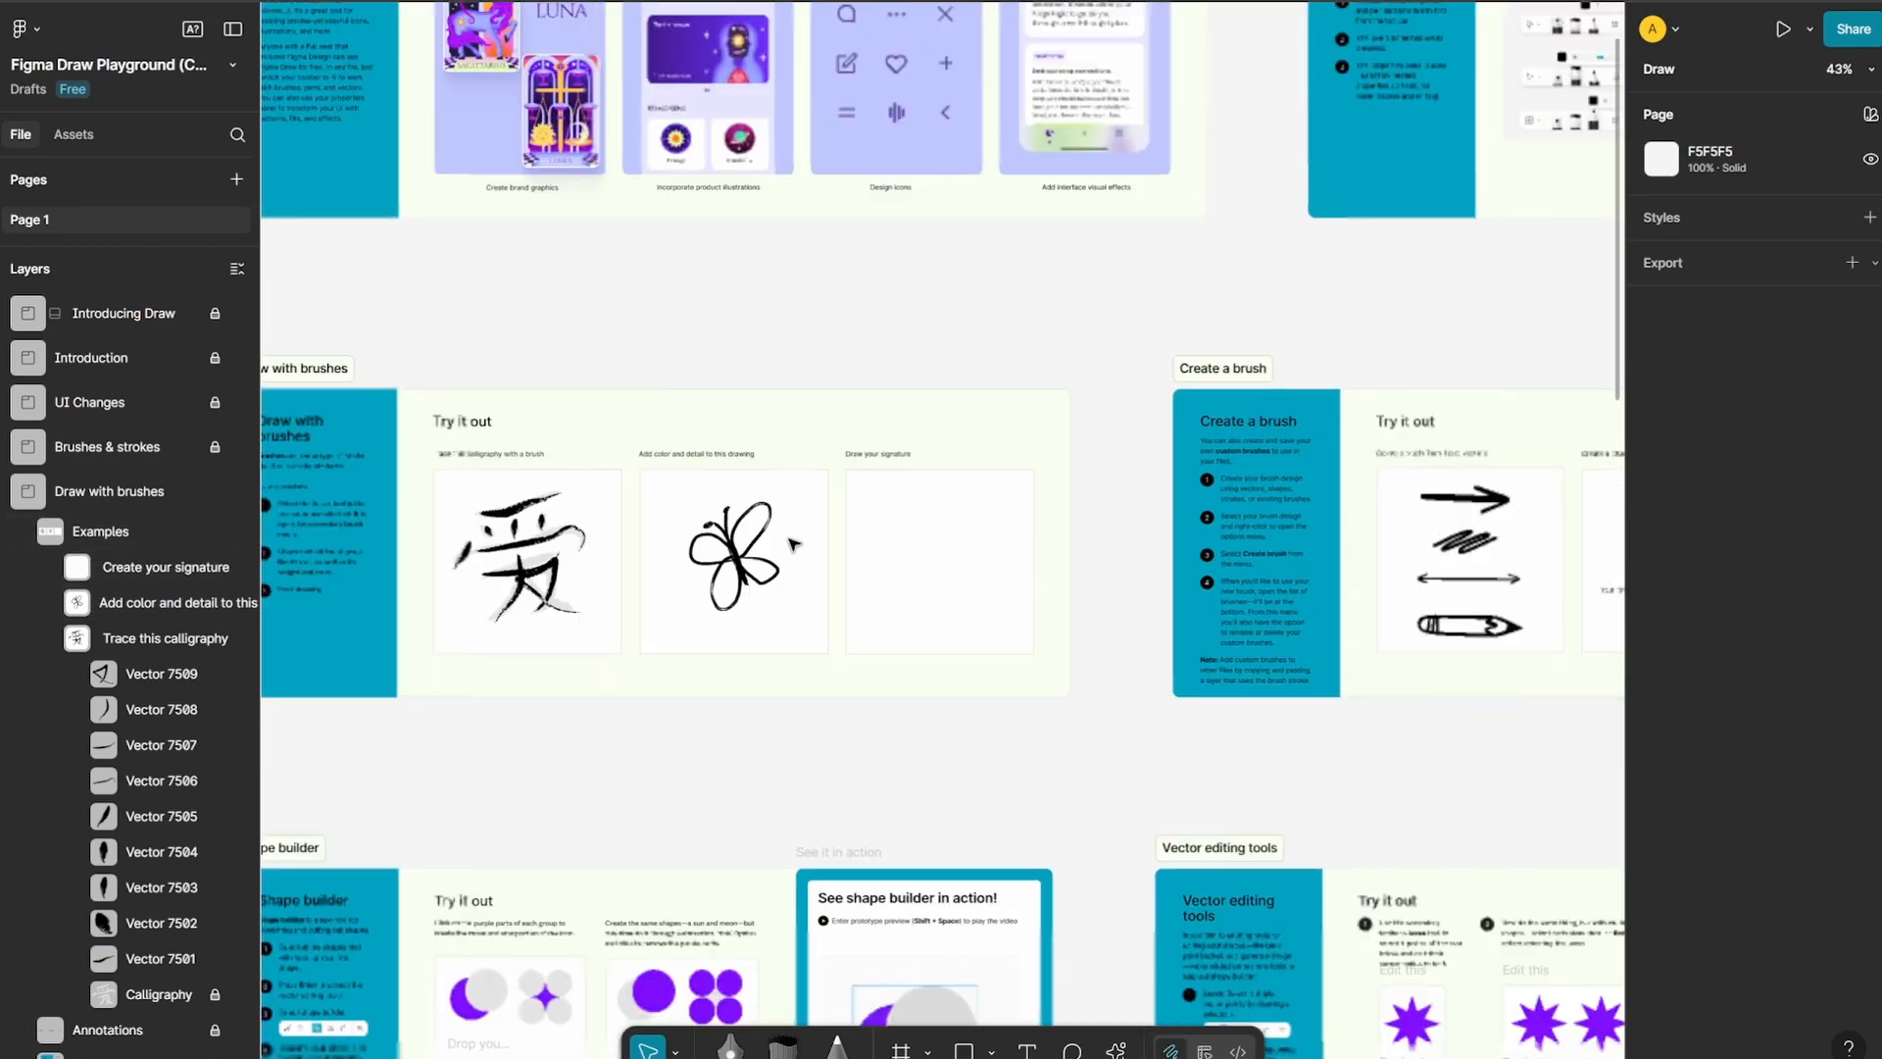
pyautogui.hscroll(5, 882, 603)
pyautogui.scroll(10, 761, 575)
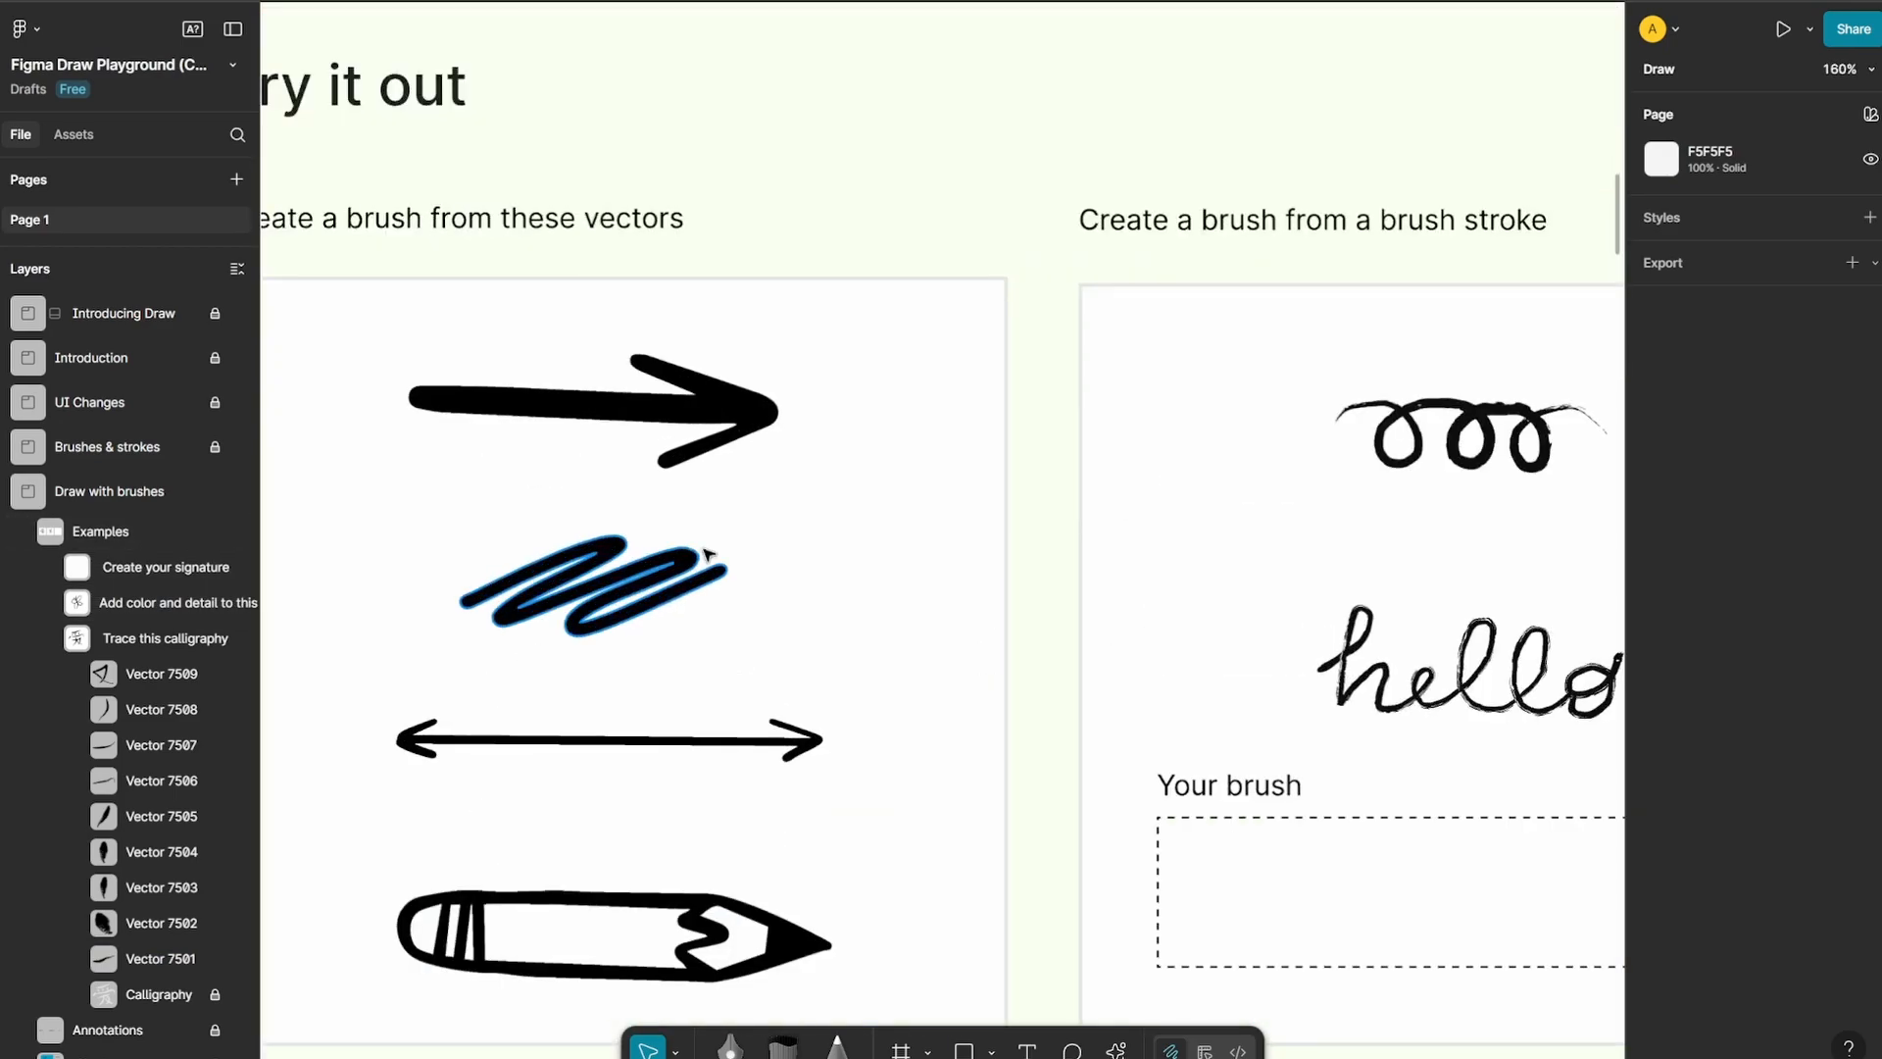
pyautogui.scroll(-2, 722, 557)
pyautogui.scroll(-2, 1142, 559)
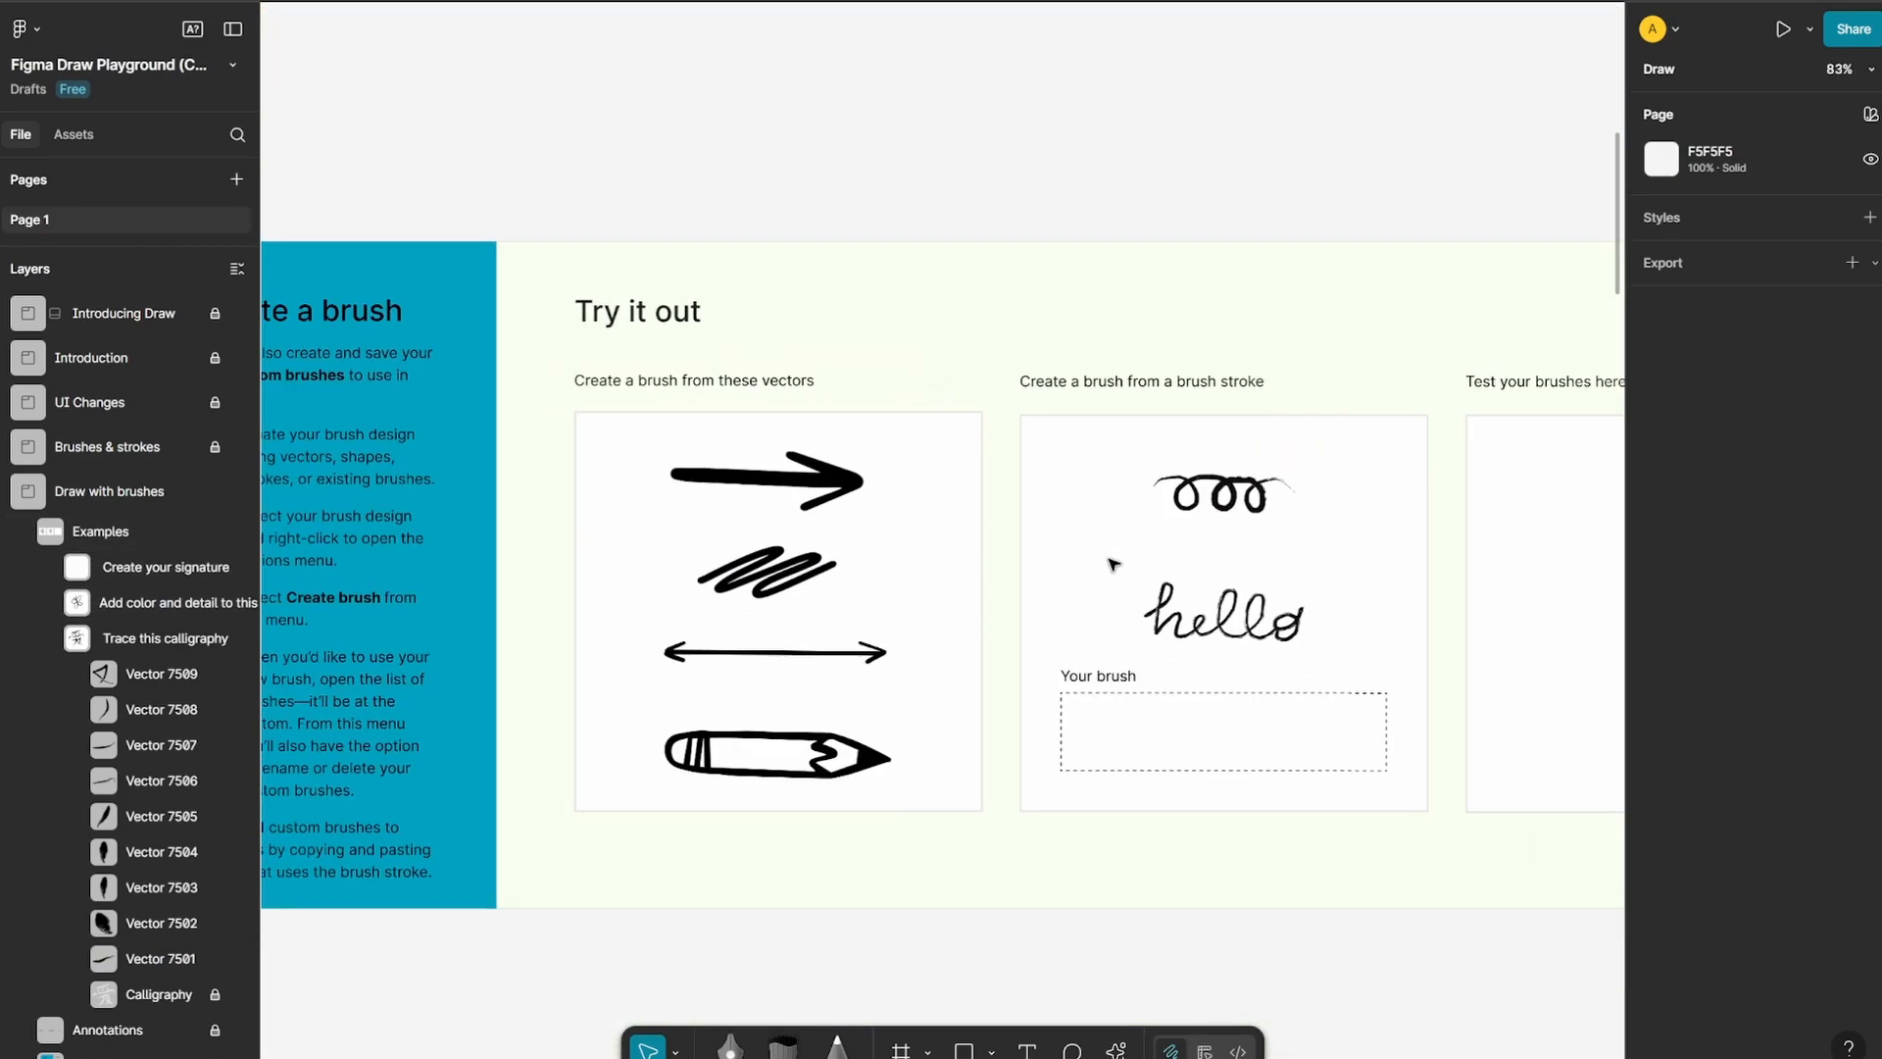
# Create a stretch brush from the handwritten "hello" stroke in the brush stroke example
pyautogui.moveTo(1393, 602); pyautogui.dragTo(1008, 621)
pyautogui.scroll(3, 843, 617)
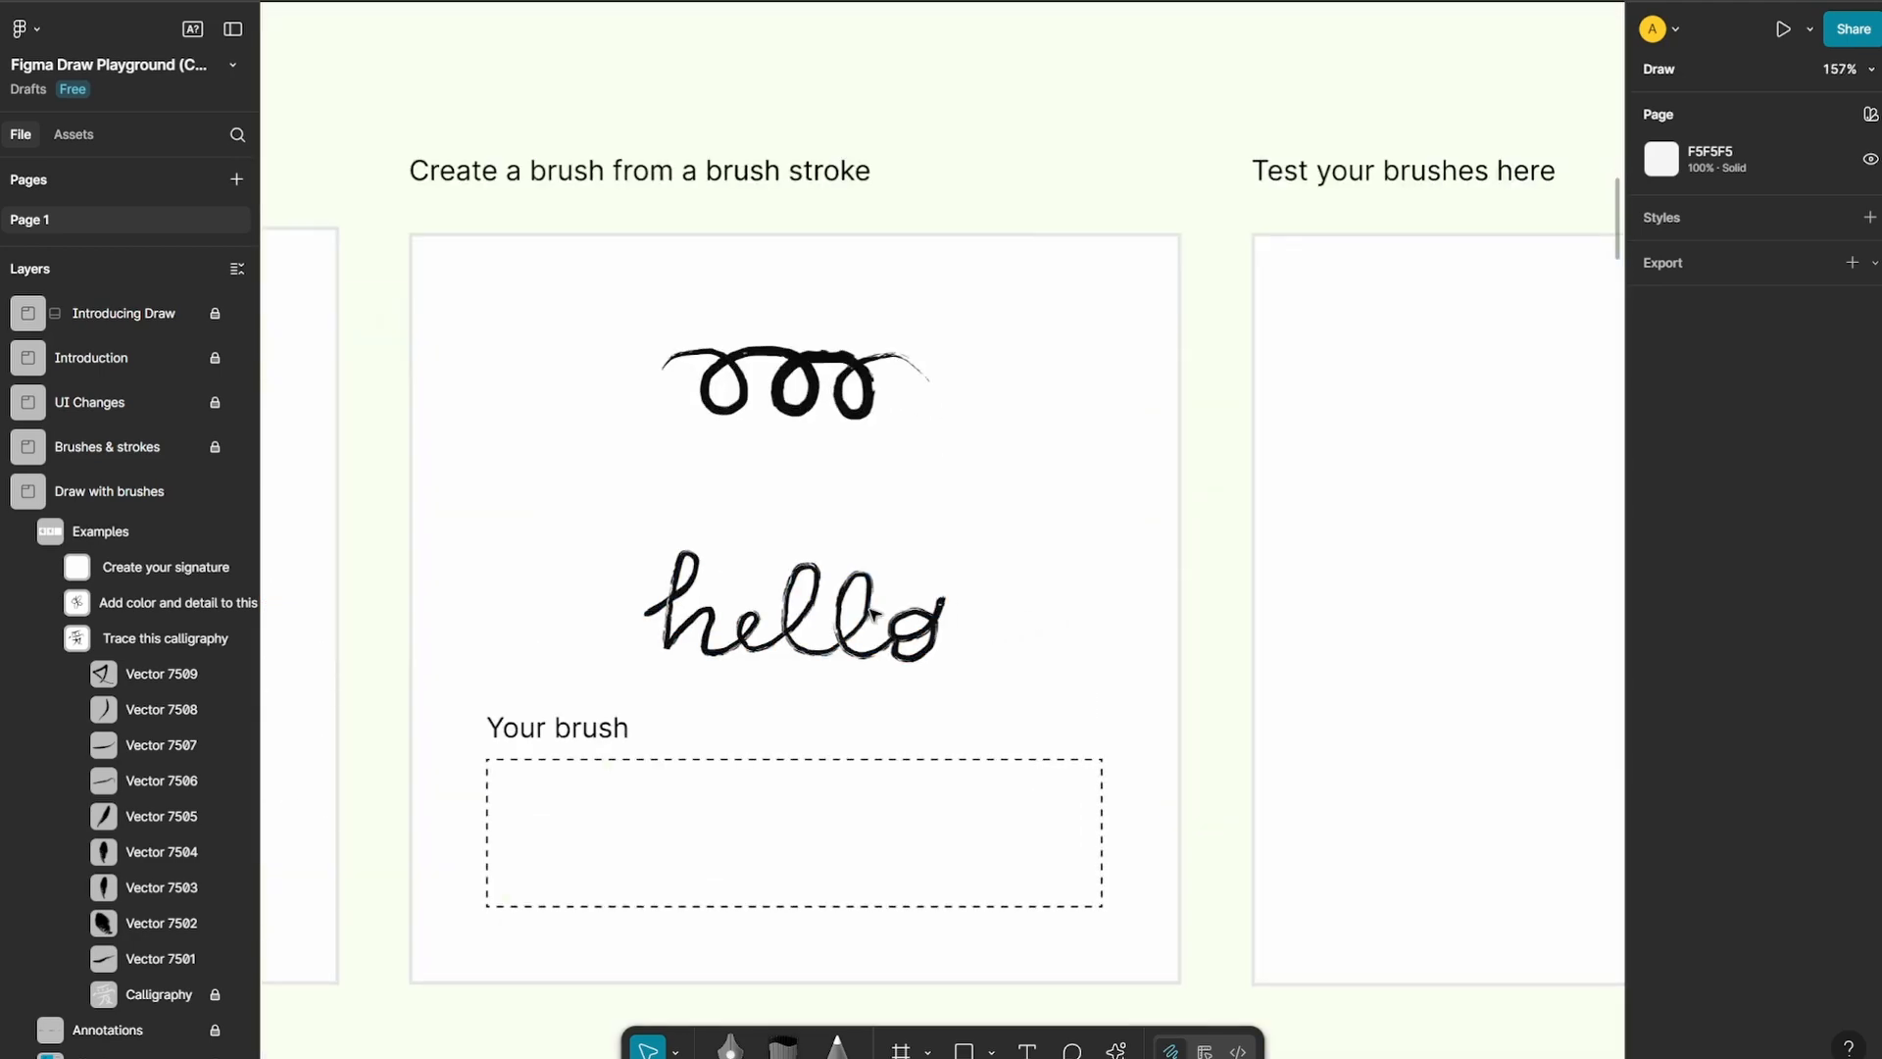
pyautogui.click(843, 618)
pyautogui.rightClick(843, 617)
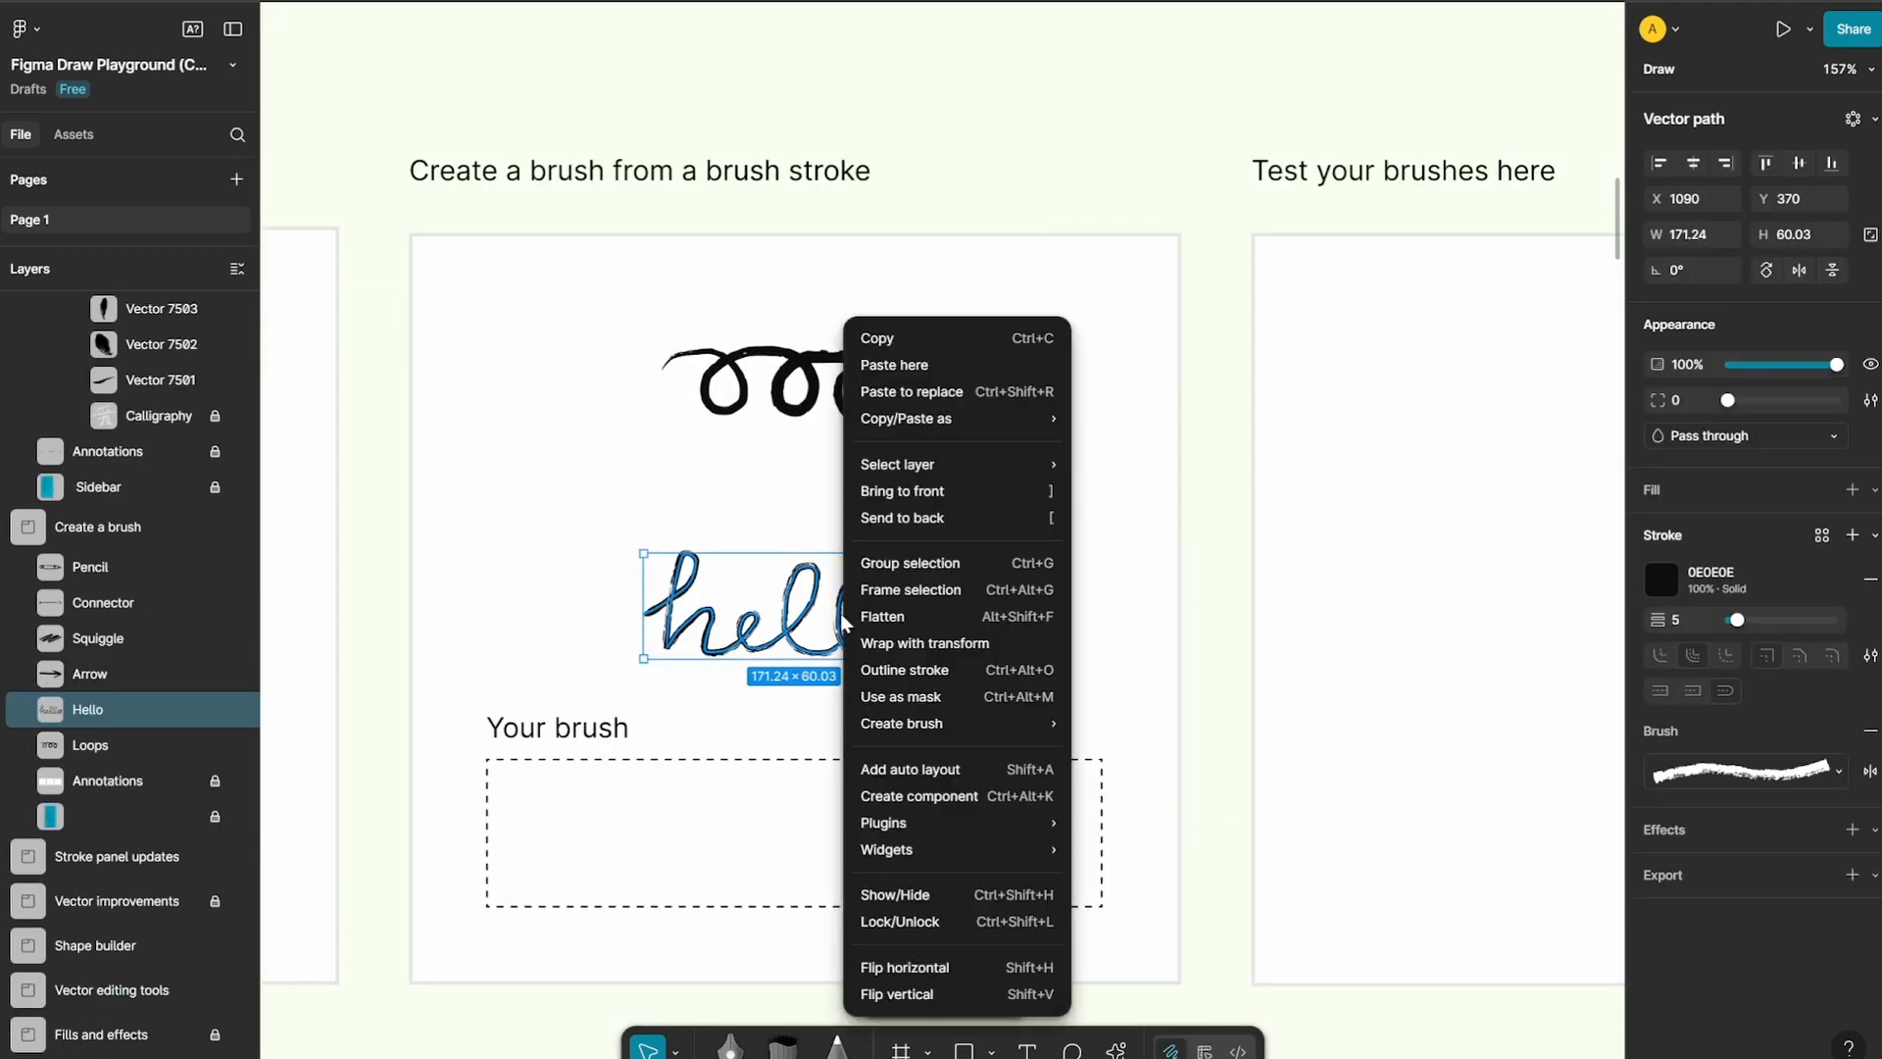
pyautogui.moveTo(956, 725)
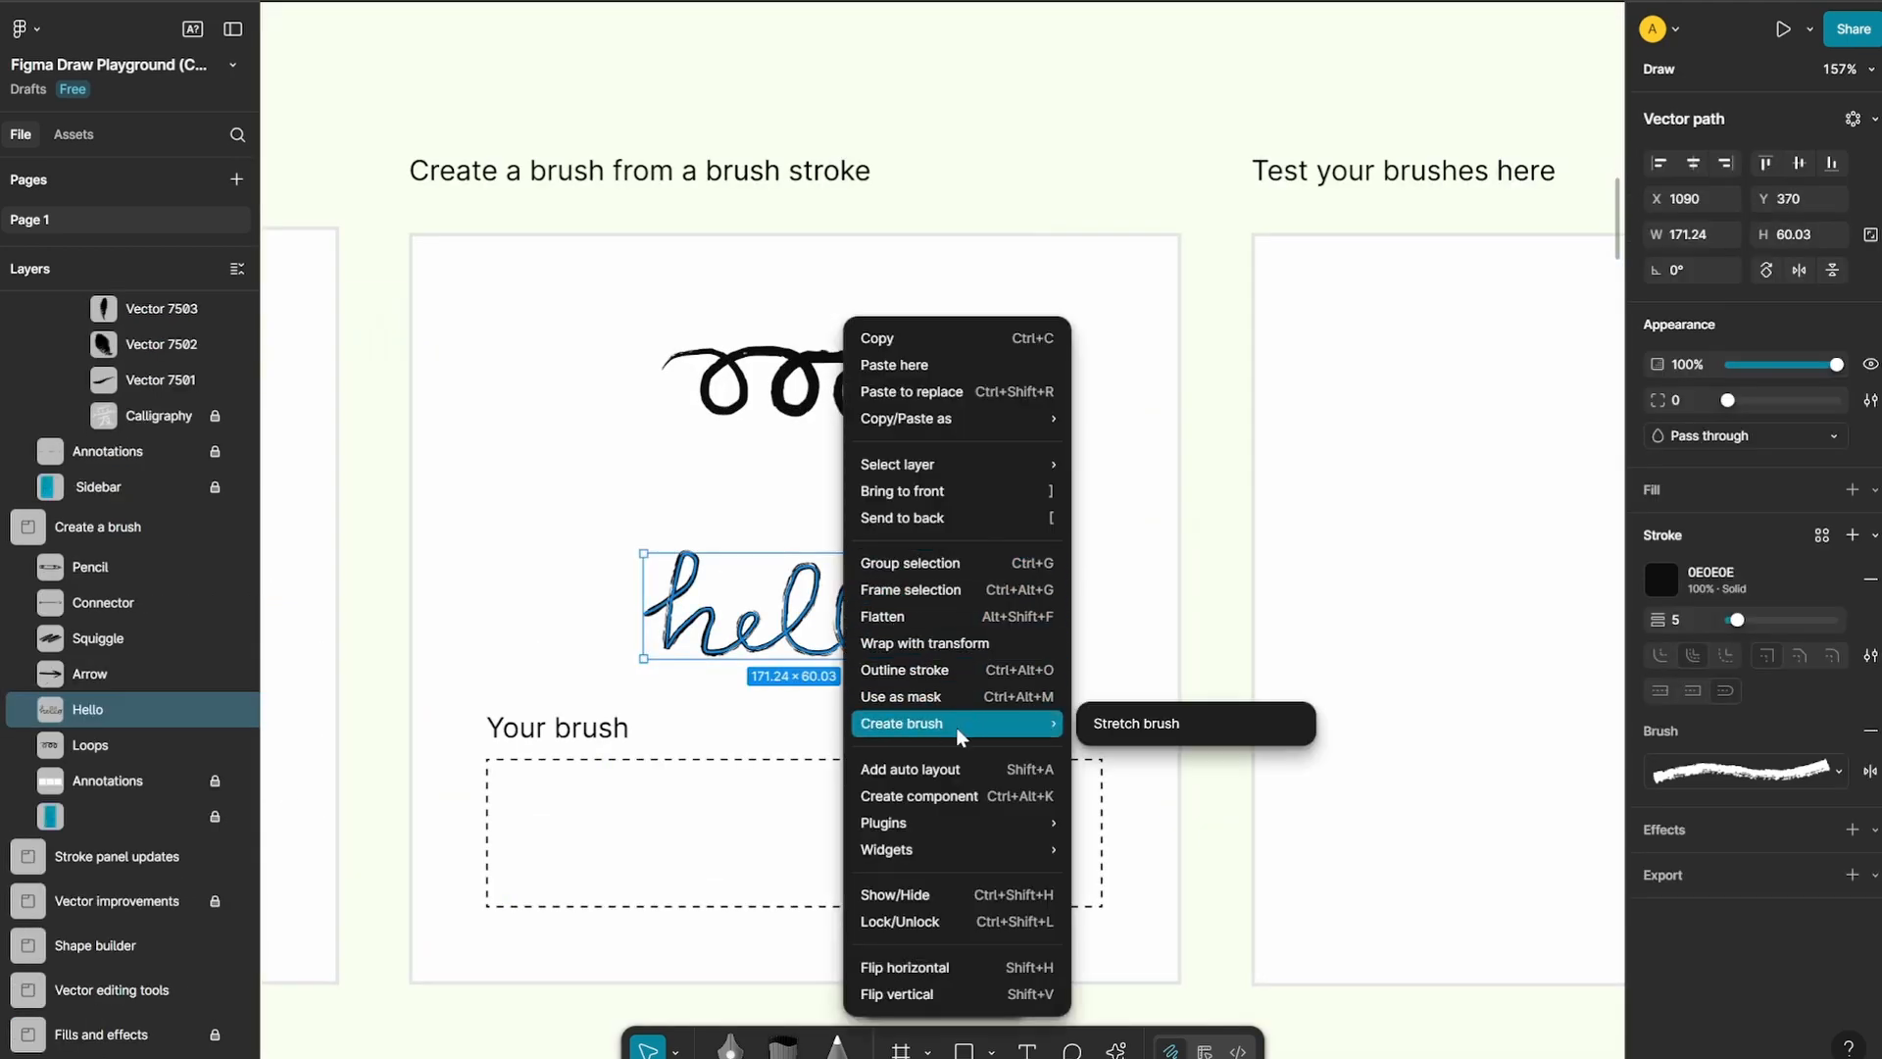
pyautogui.click(1156, 727)
# Activate the Brush tool at the Test your brushes here area and choose the custom Hello brush
pyautogui.moveTo(1392, 693); pyautogui.dragTo(918, 668)
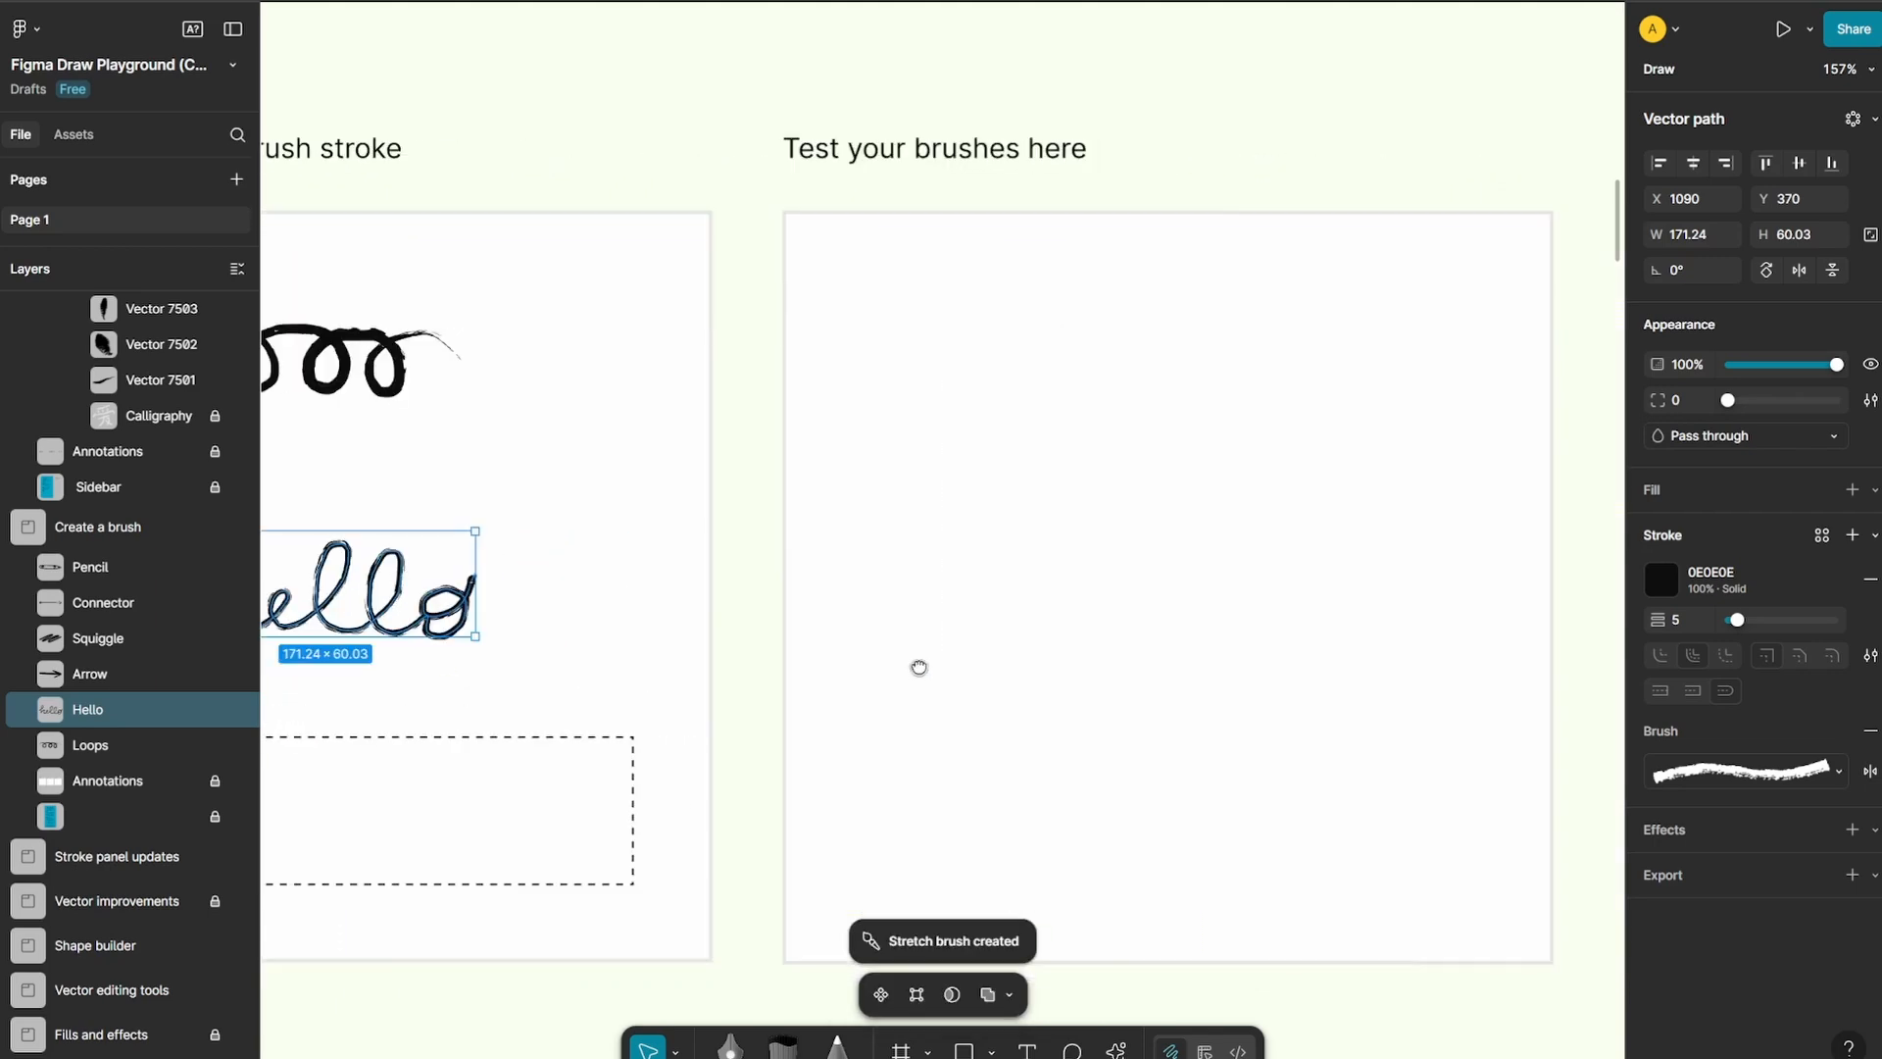
pyautogui.click(782, 1044)
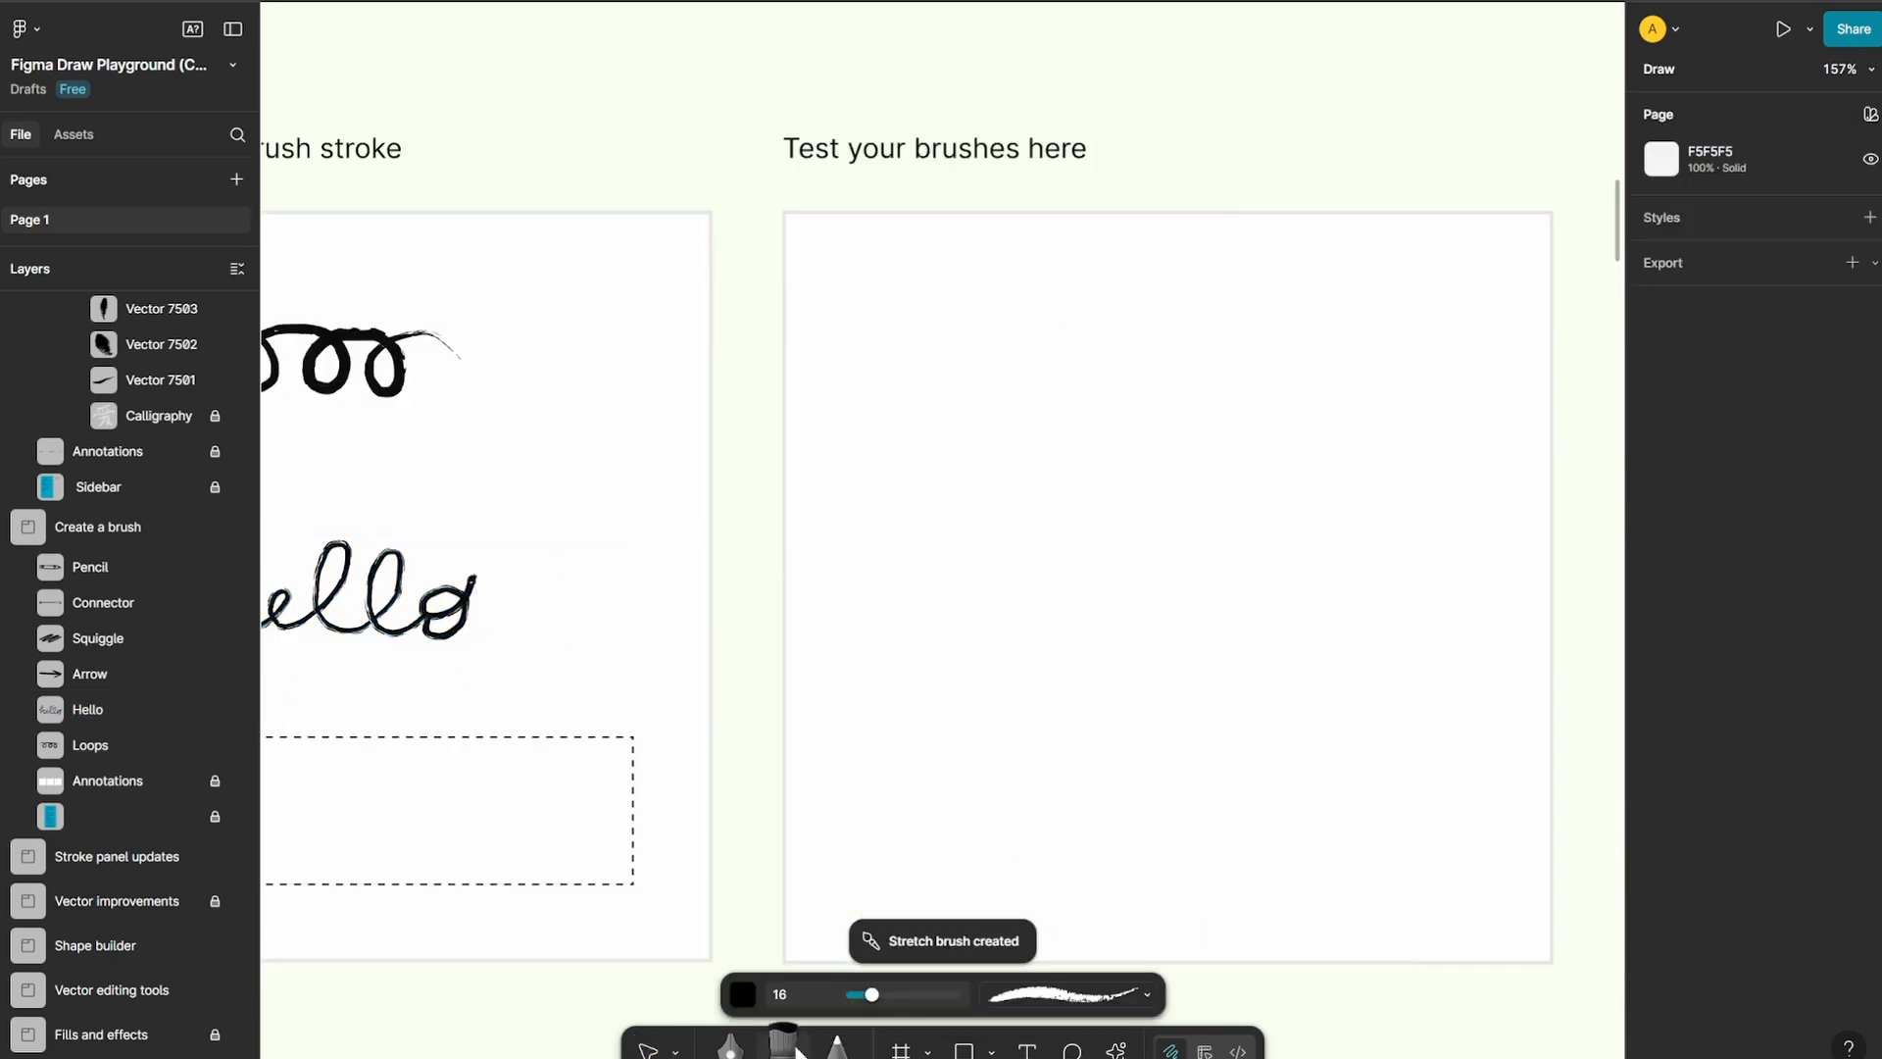
pyautogui.click(1097, 994)
pyautogui.scroll(-2, 1145, 867)
pyautogui.scroll(-10, 1148, 875)
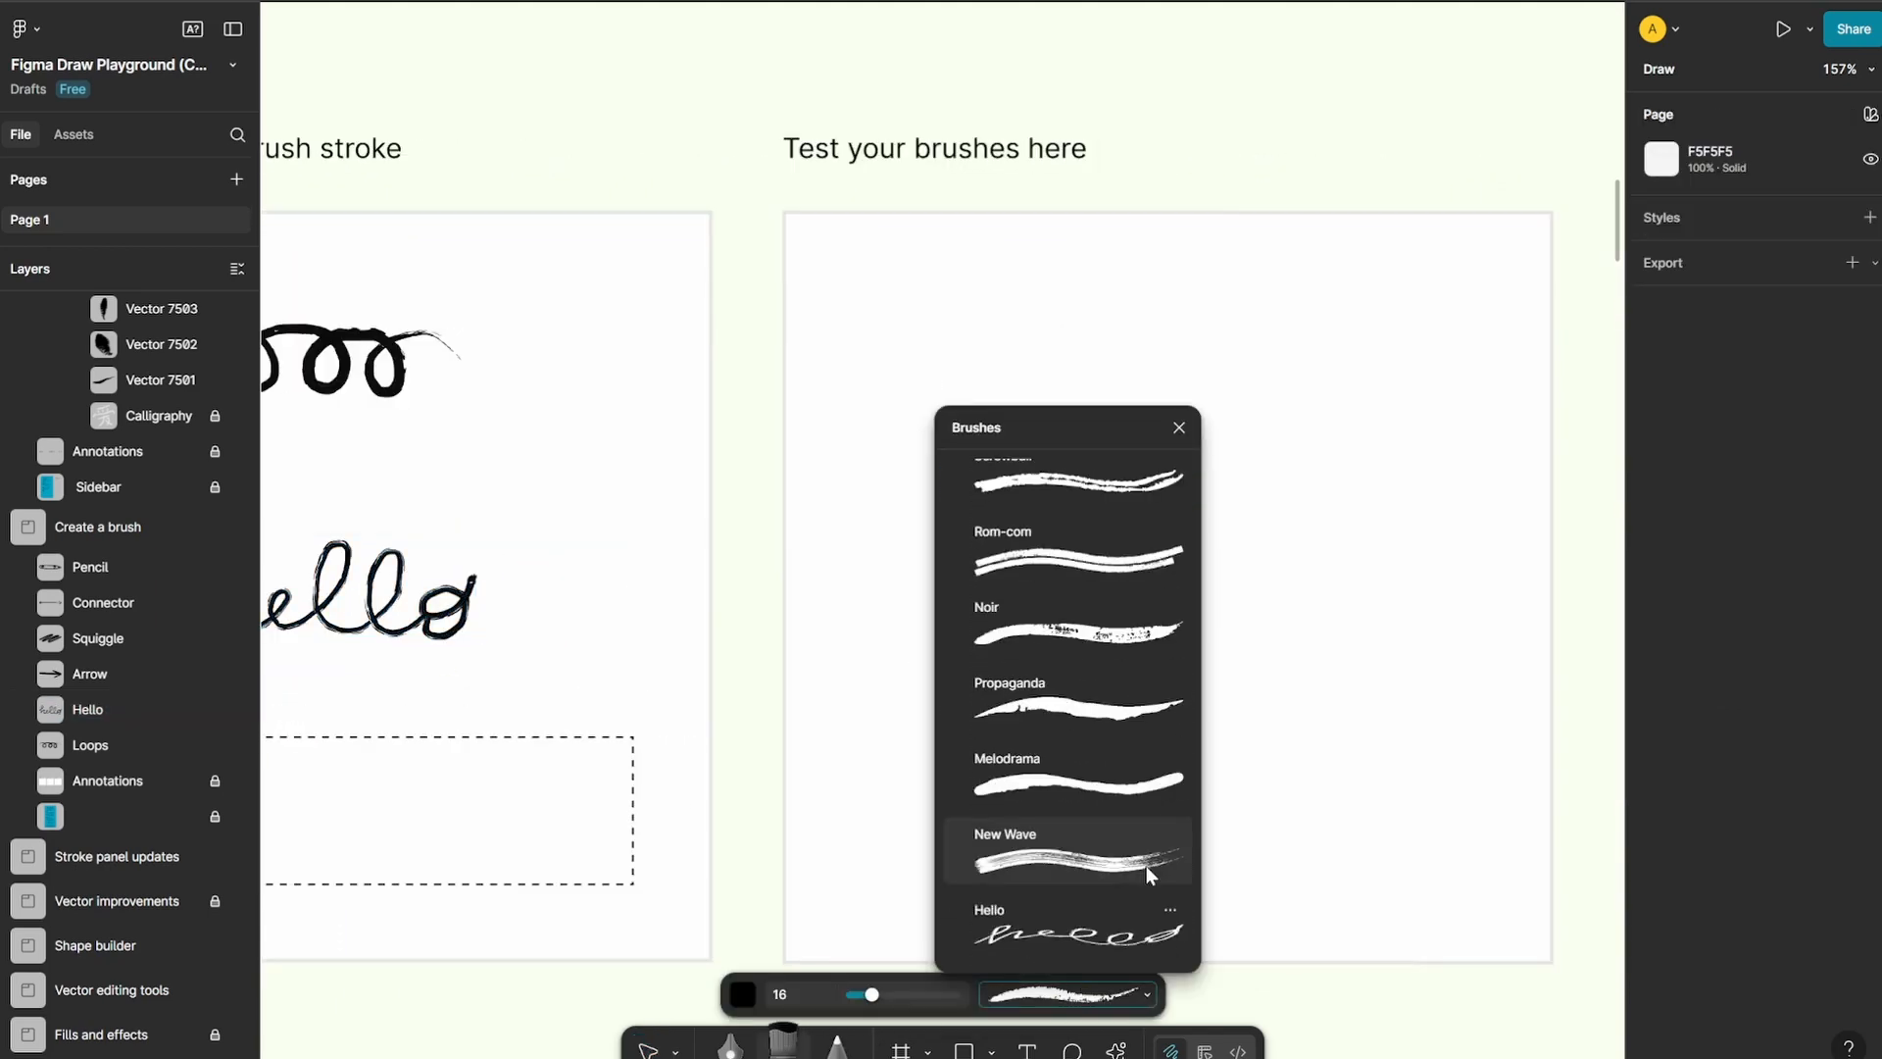
pyautogui.click(1068, 921)
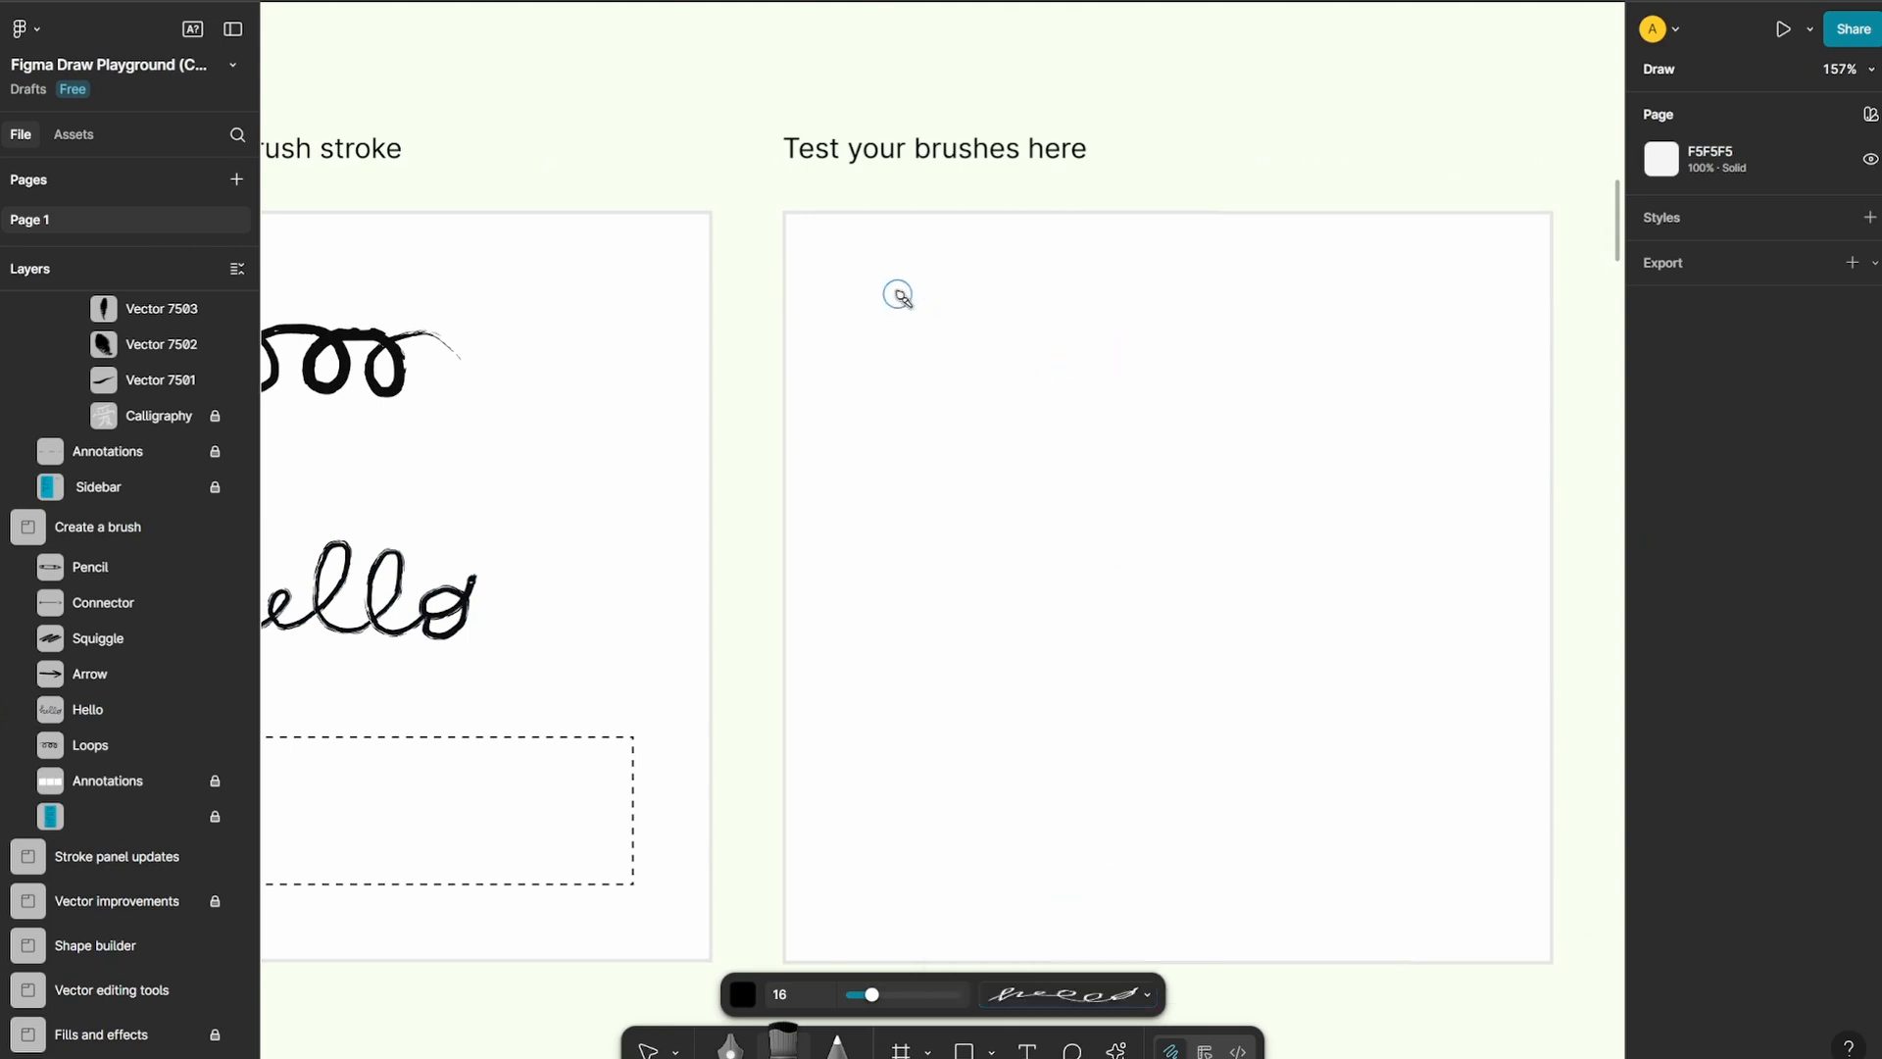
# Paint several curved and straight strokes with the custom Hello brush in the Test your brushes here area
pyautogui.moveTo(894, 293)
pyautogui.mouseDown()
pyautogui.moveTo(946, 395)
pyautogui.moveTo(1225, 331)
pyautogui.mouseUp()
pyautogui.moveTo(946, 554); pyautogui.dragTo(1147, 519)
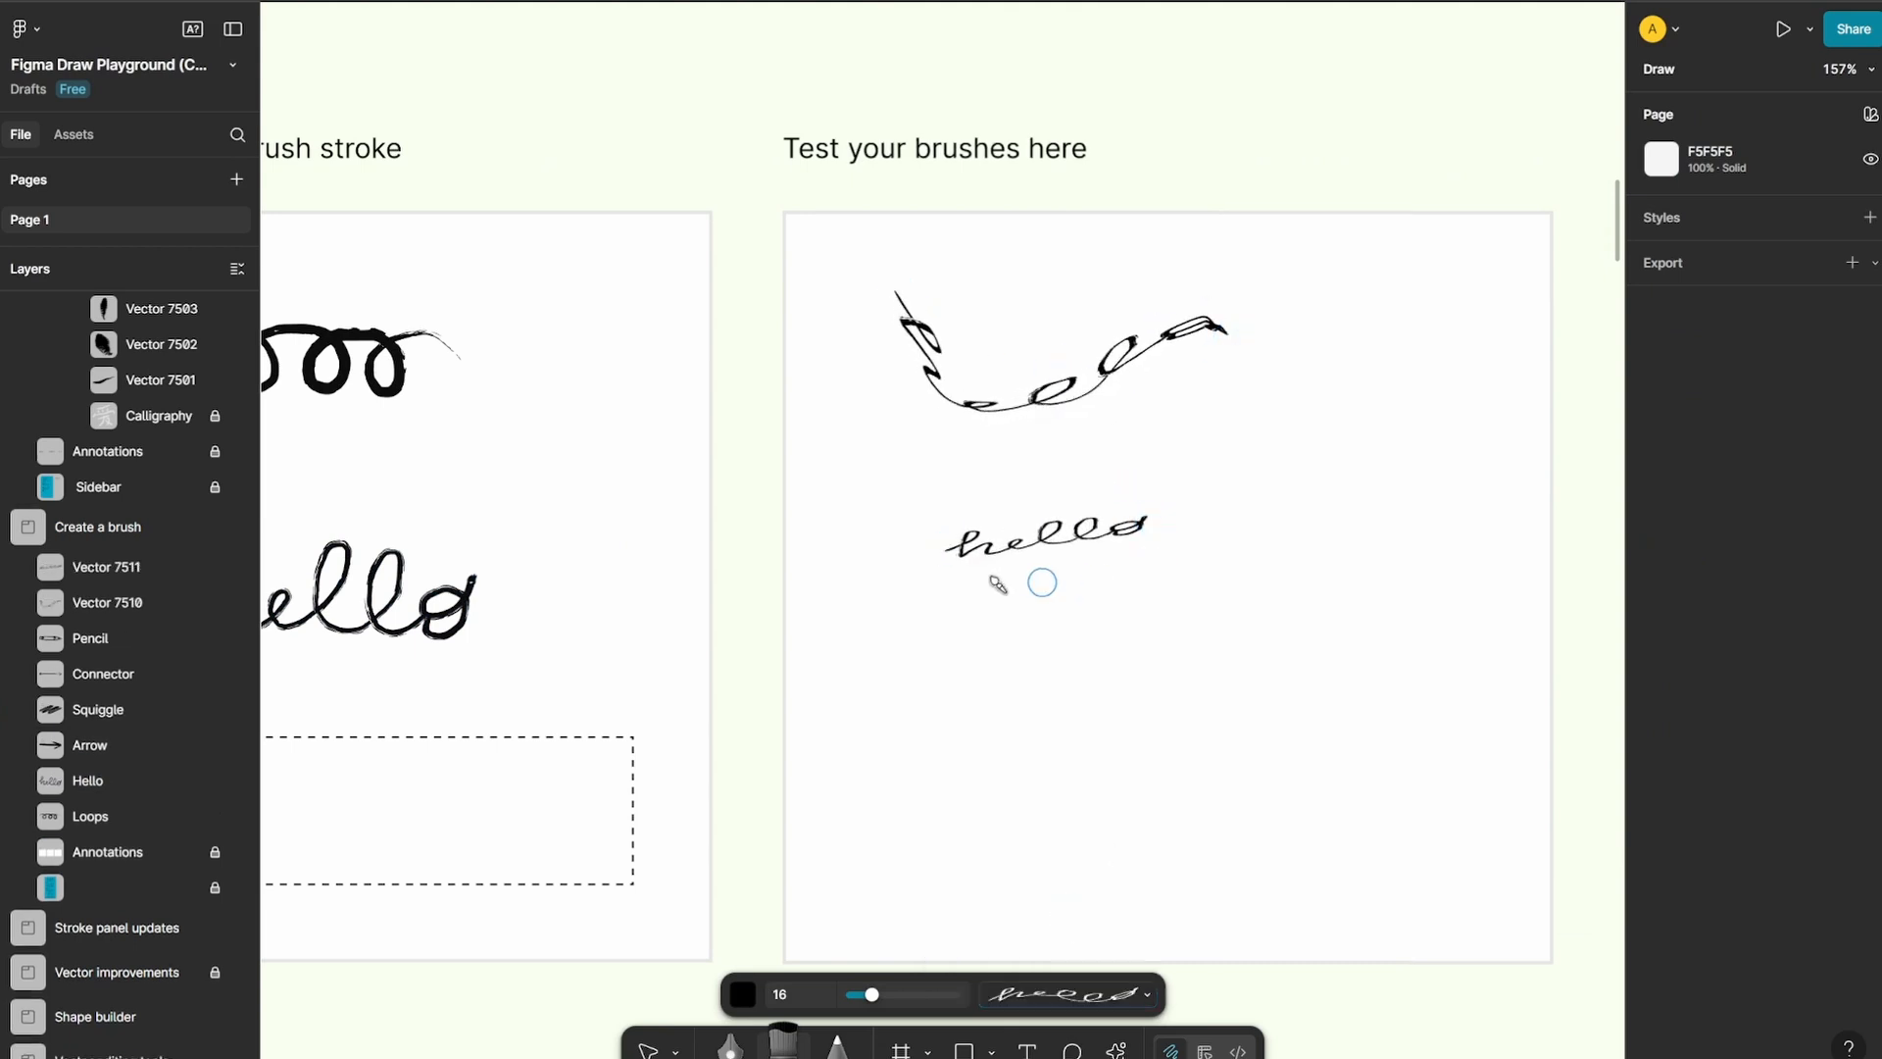
pyautogui.moveTo(951, 680)
pyautogui.mouseDown()
pyautogui.moveTo(1296, 632)
pyautogui.moveTo(1469, 564)
pyautogui.moveTo(1210, 748)
pyautogui.moveTo(1295, 848)
pyautogui.moveTo(1469, 804)
pyautogui.moveTo(1377, 882)
pyautogui.moveTo(1068, 827)
pyautogui.mouseUp()
pyautogui.moveTo(1127, 632); pyautogui.dragTo(1320, 544)
pyautogui.moveTo(1397, 441)
pyautogui.mouseDown()
pyautogui.moveTo(1264, 436)
pyautogui.moveTo(1237, 474)
pyautogui.moveTo(1291, 563)
pyautogui.moveTo(1328, 570)
pyautogui.mouseUp()
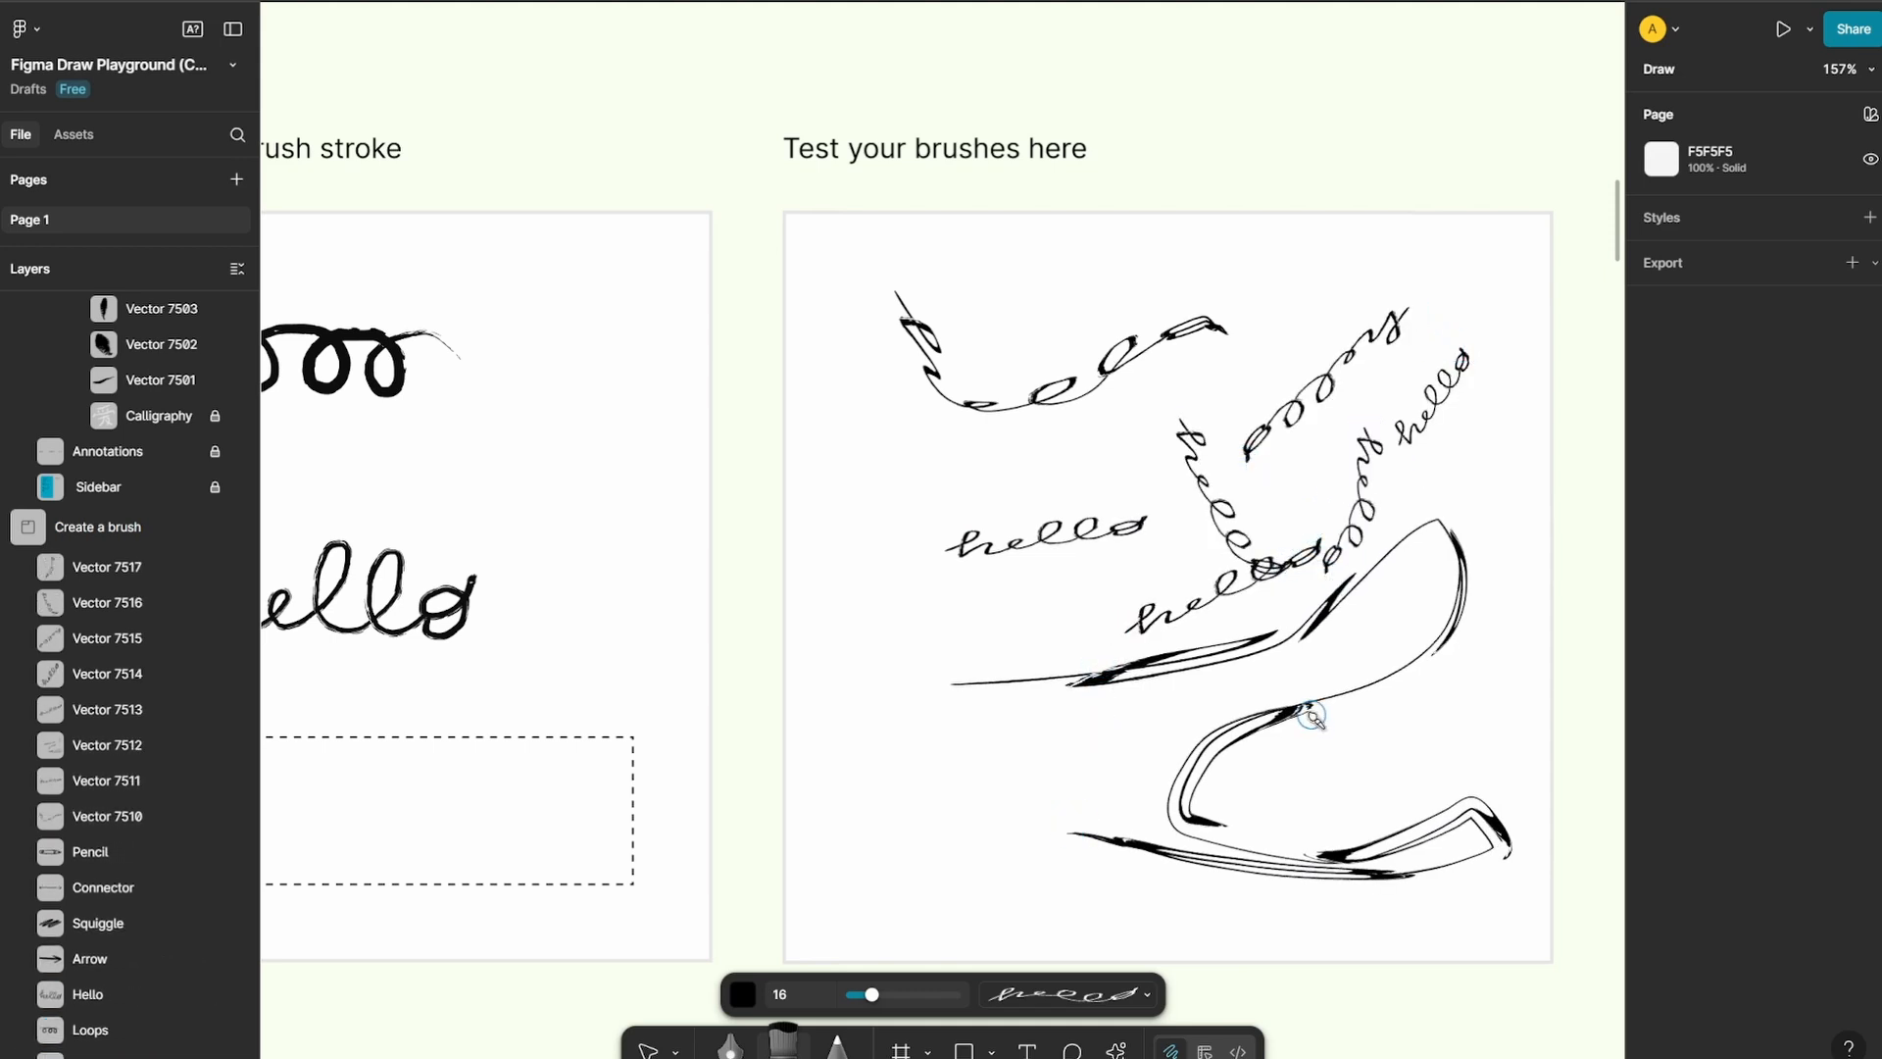
# Delete the custom Hello brush from the brush list
pyautogui.click(1088, 997)
pyautogui.click(1168, 909)
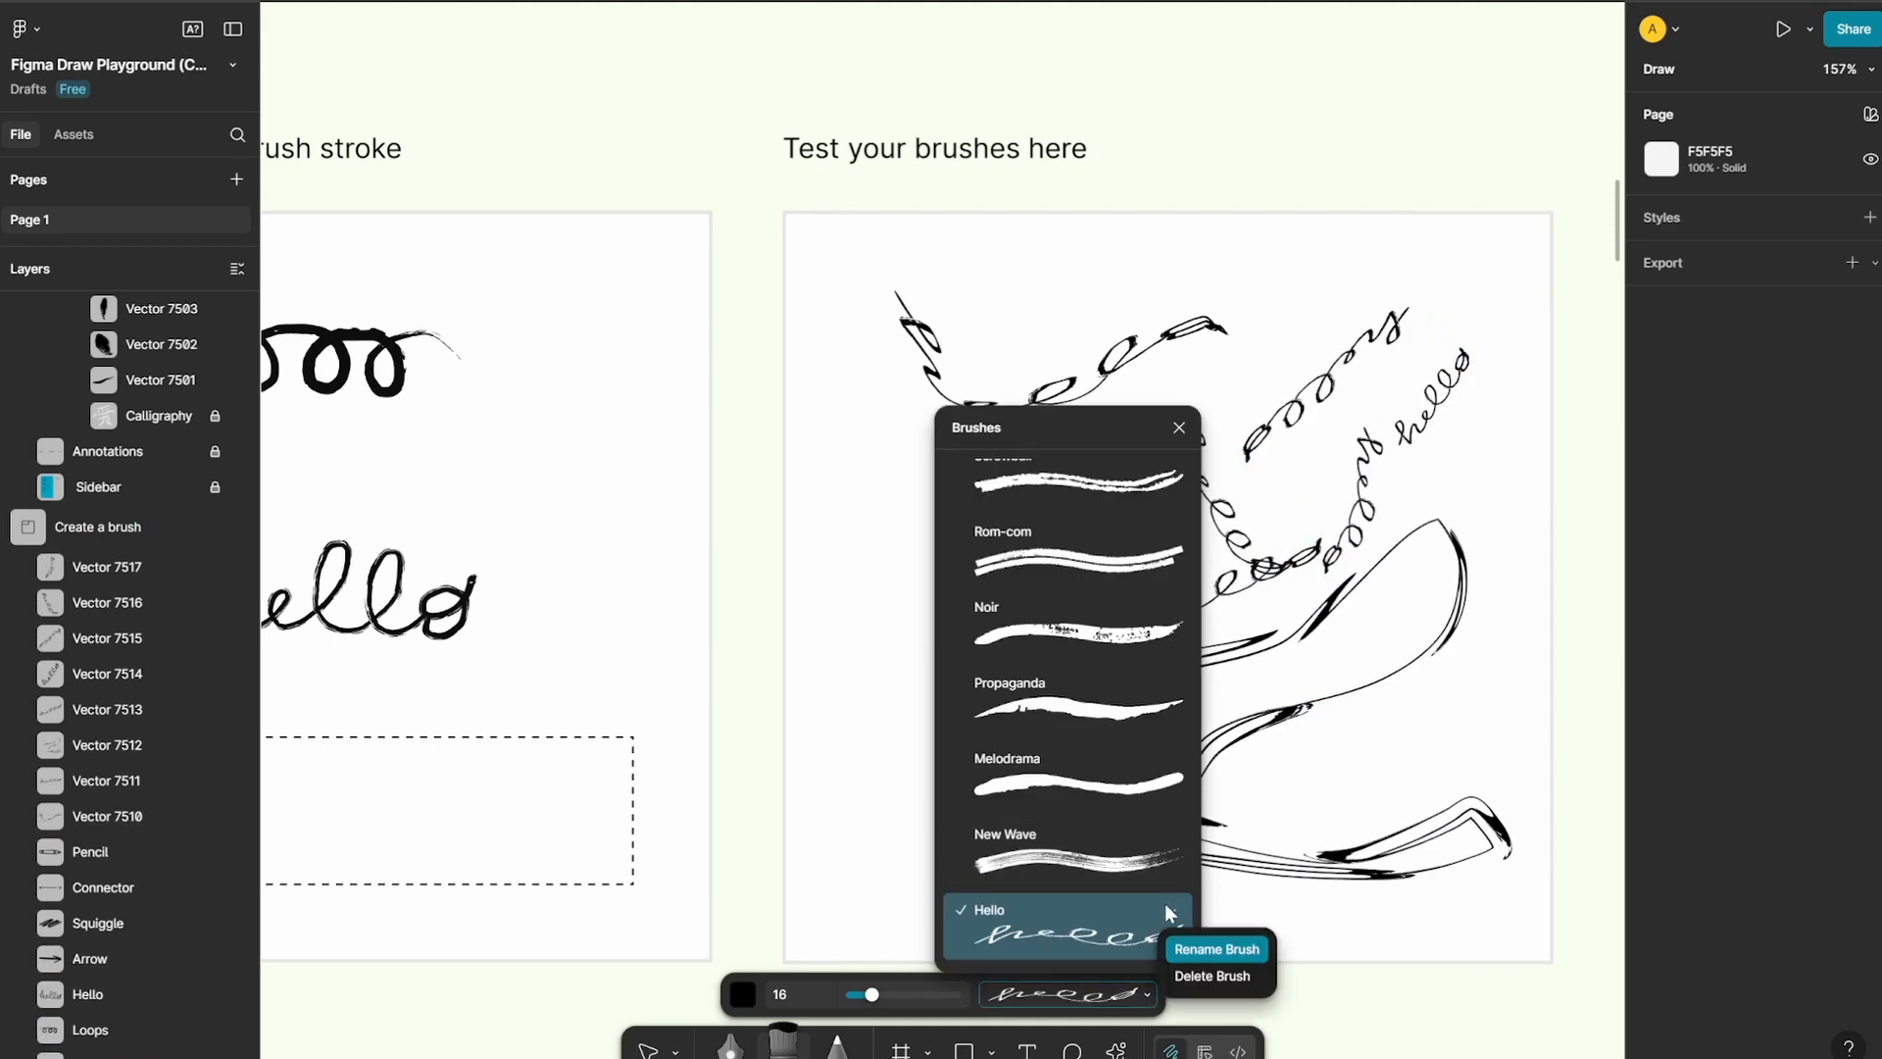
pyautogui.click(1227, 976)
pyautogui.click(1570, 563)
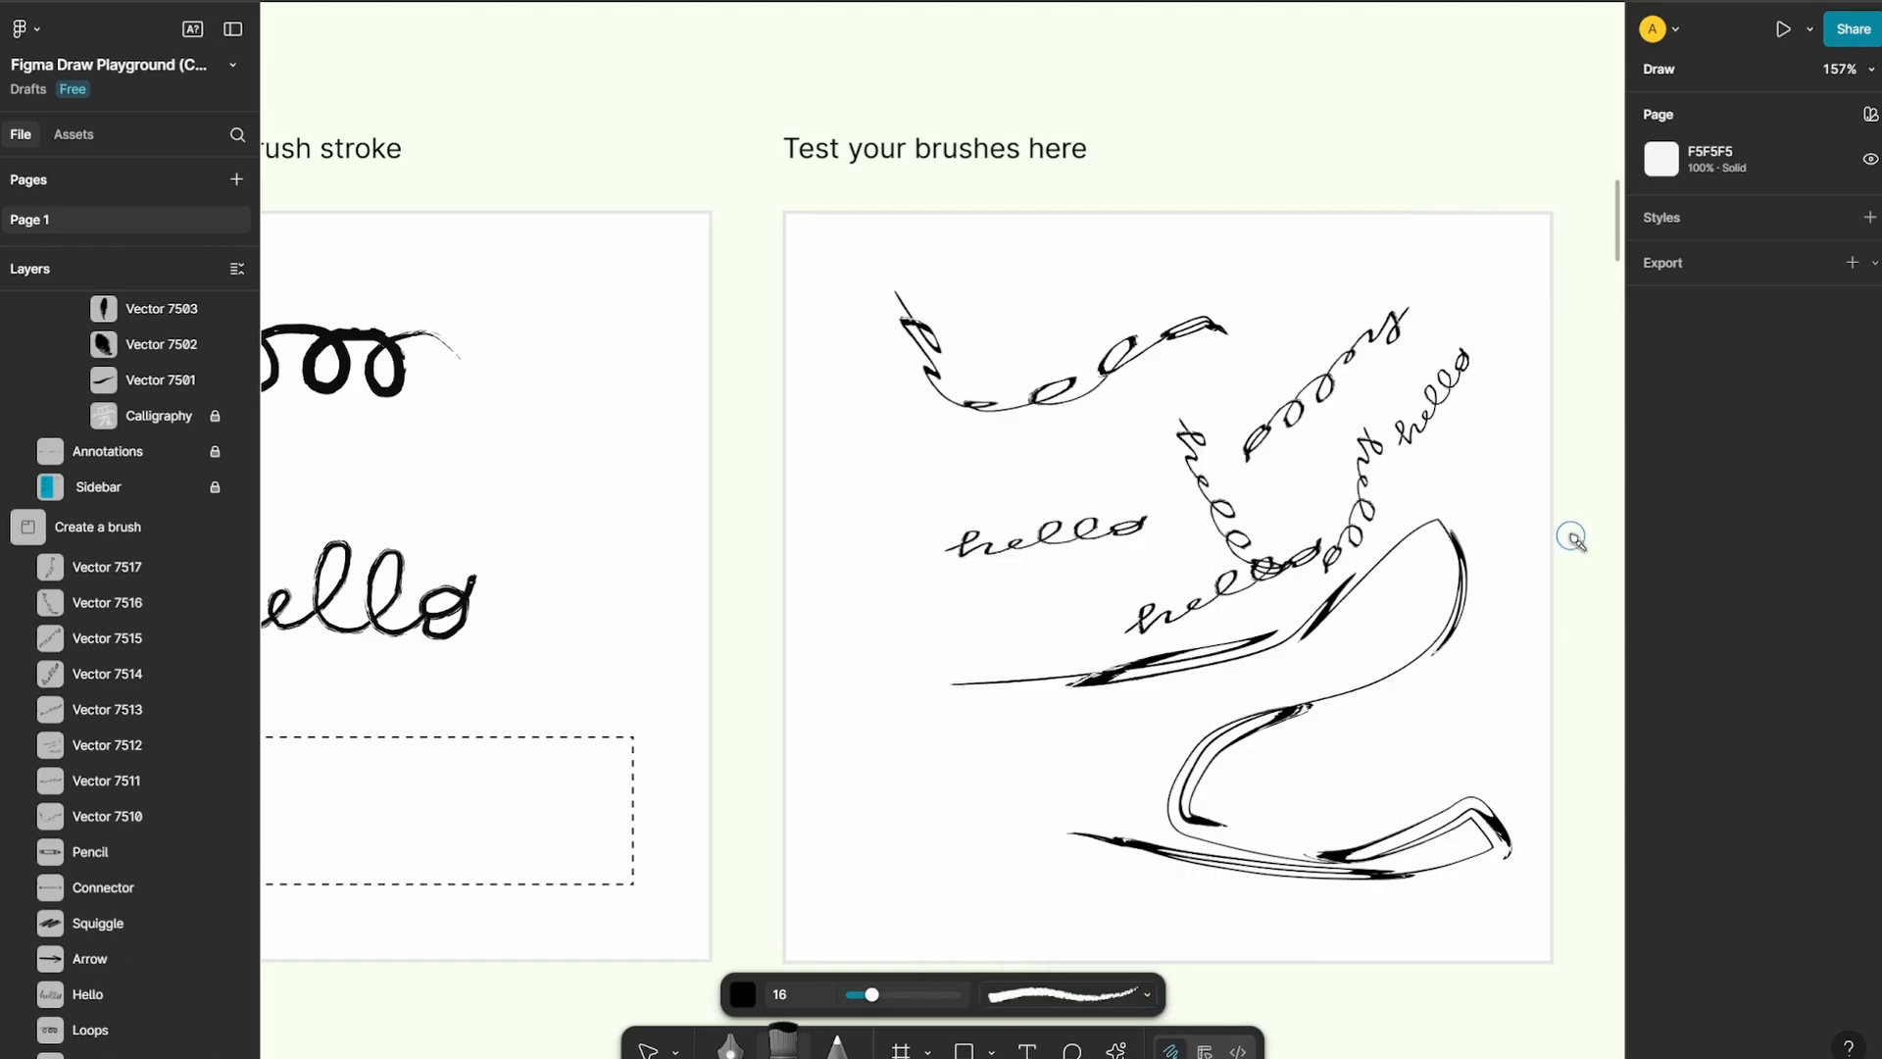
# Switch to Design mode and draw a horizontal line about 273 wide below the dog's head in the Finish this doodle frame
pyautogui.scroll(-15, 1205, 495)
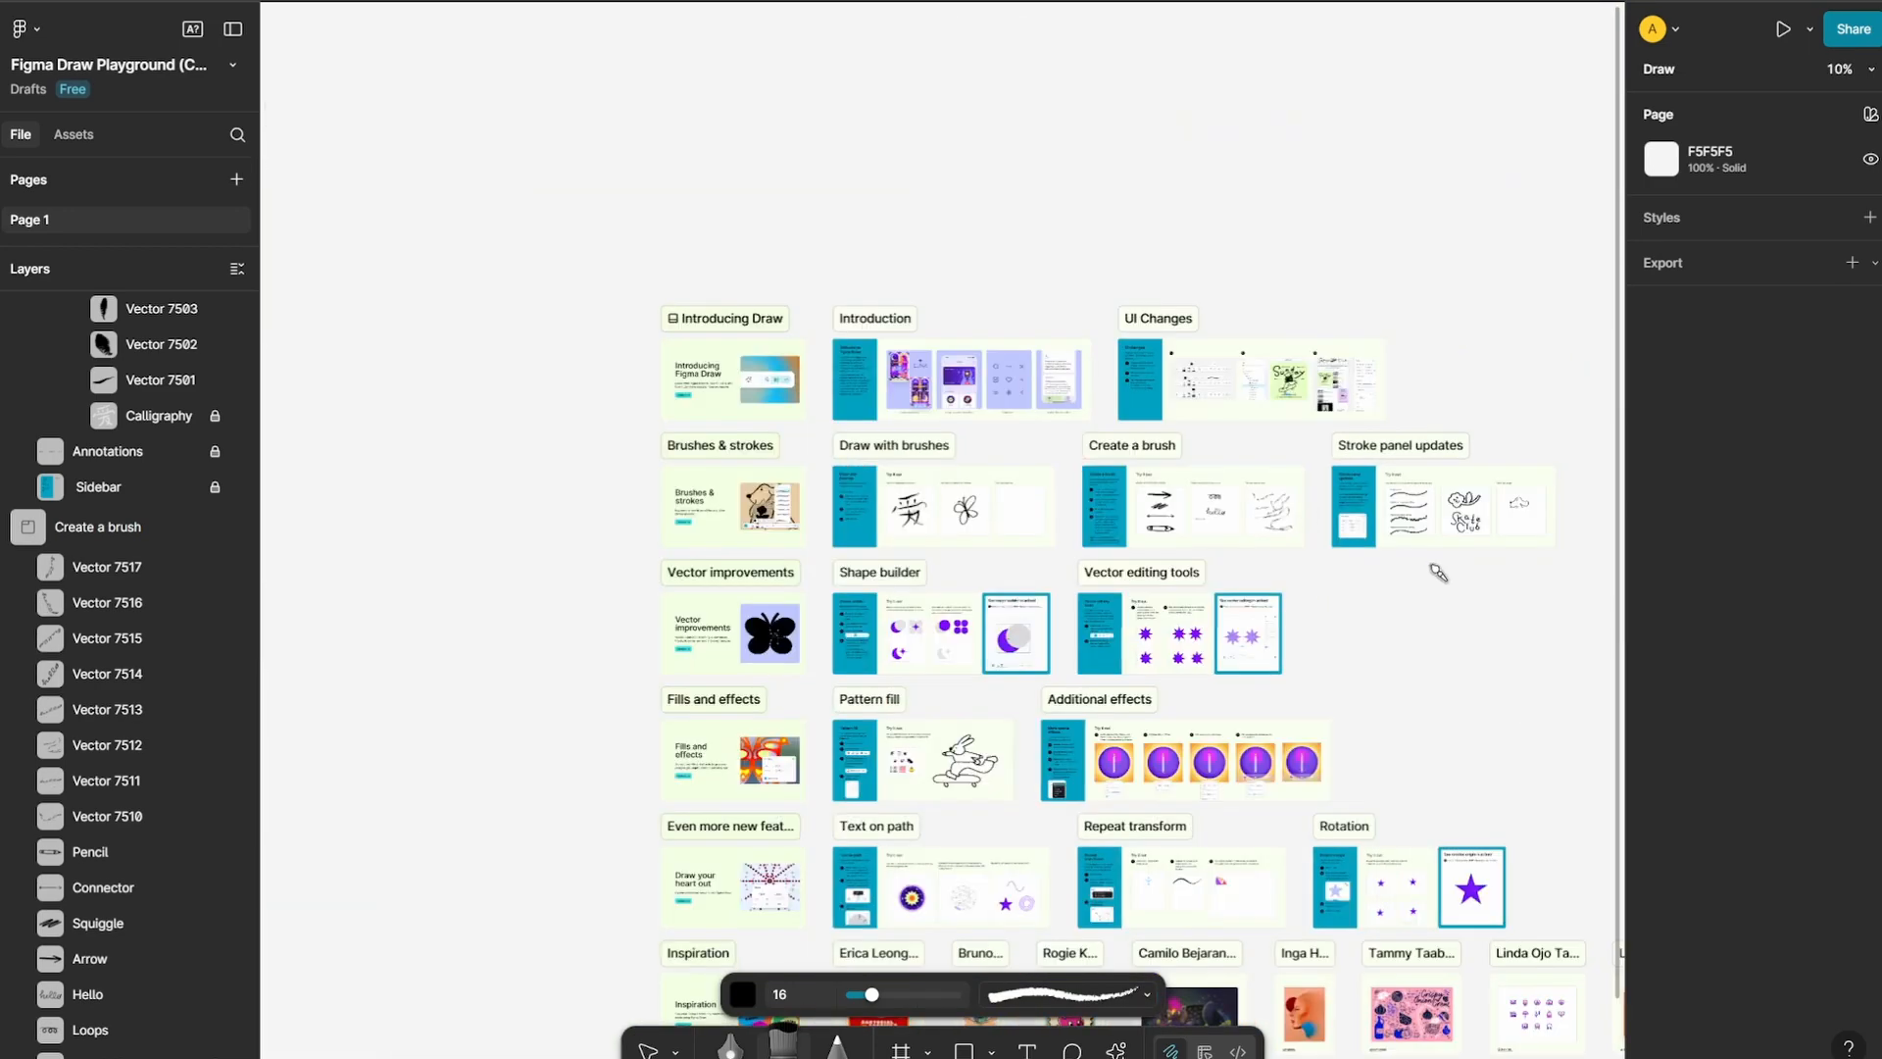
pyautogui.scroll(15, 1438, 573)
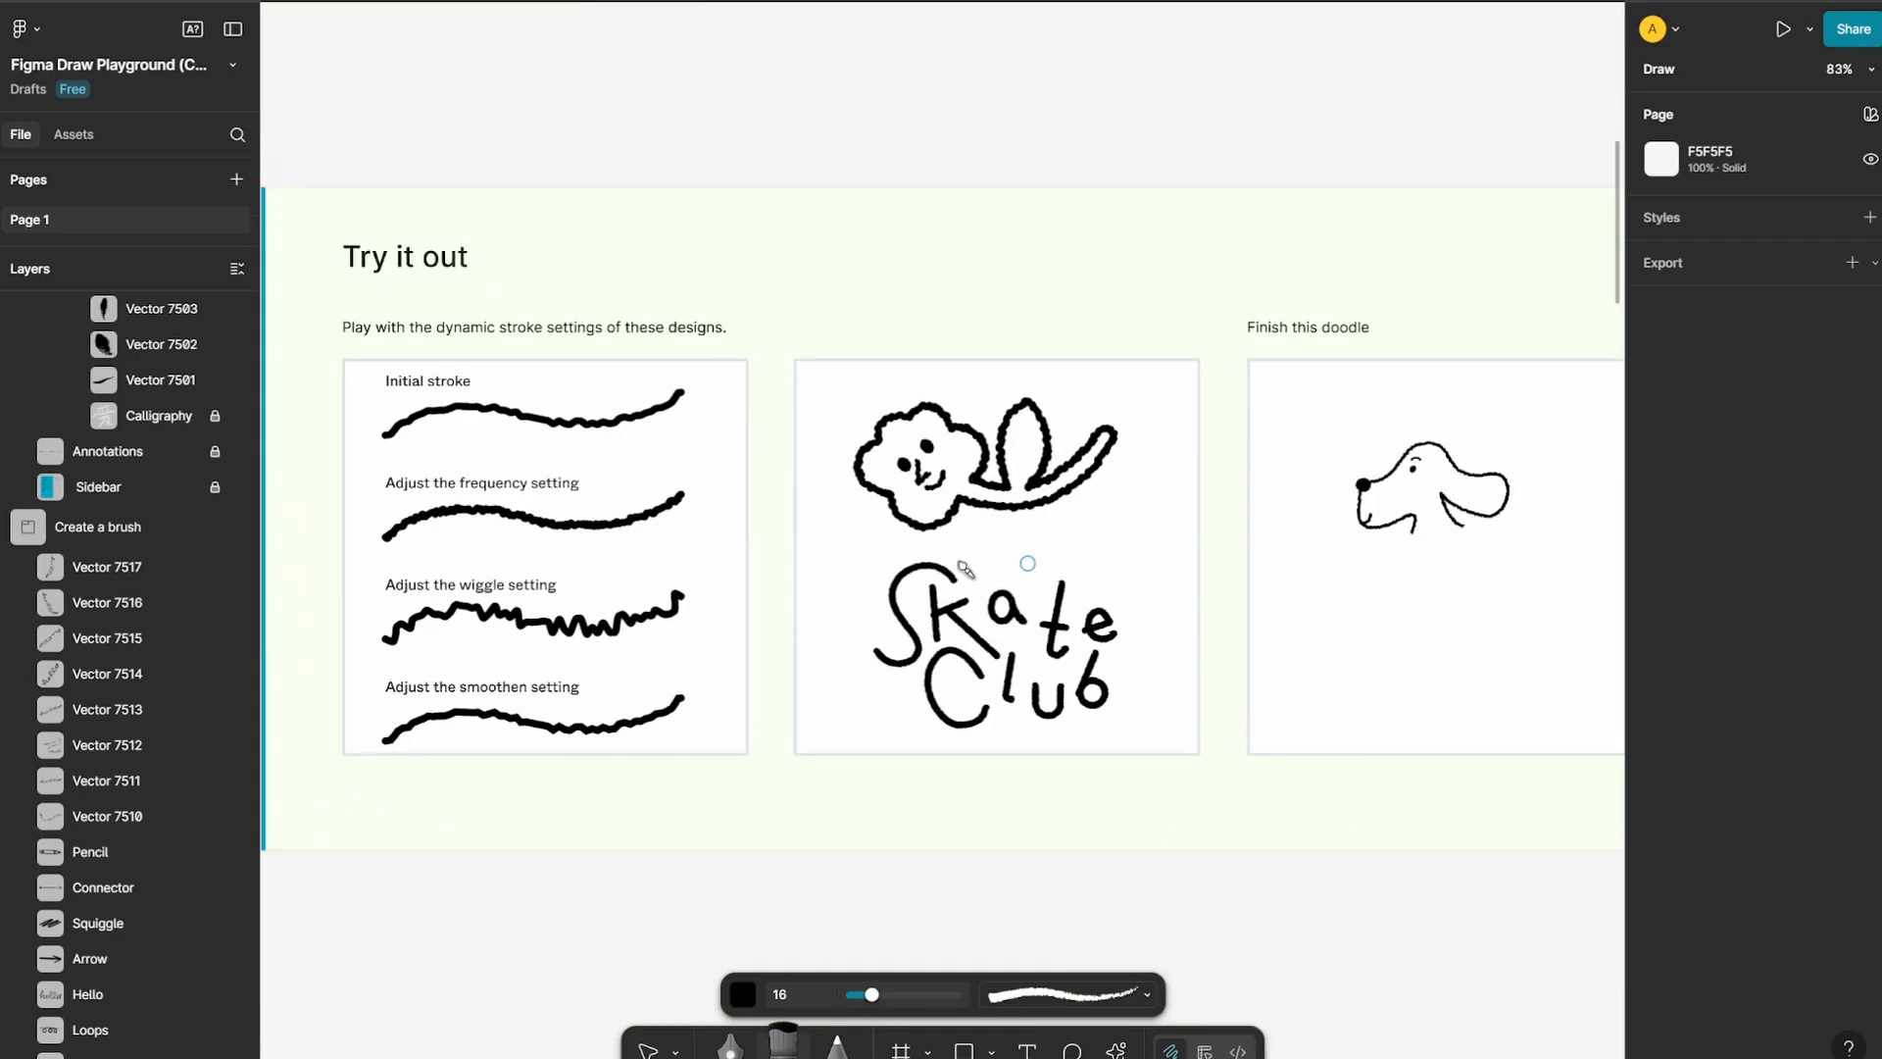
pyautogui.hscroll(-5, 957, 559)
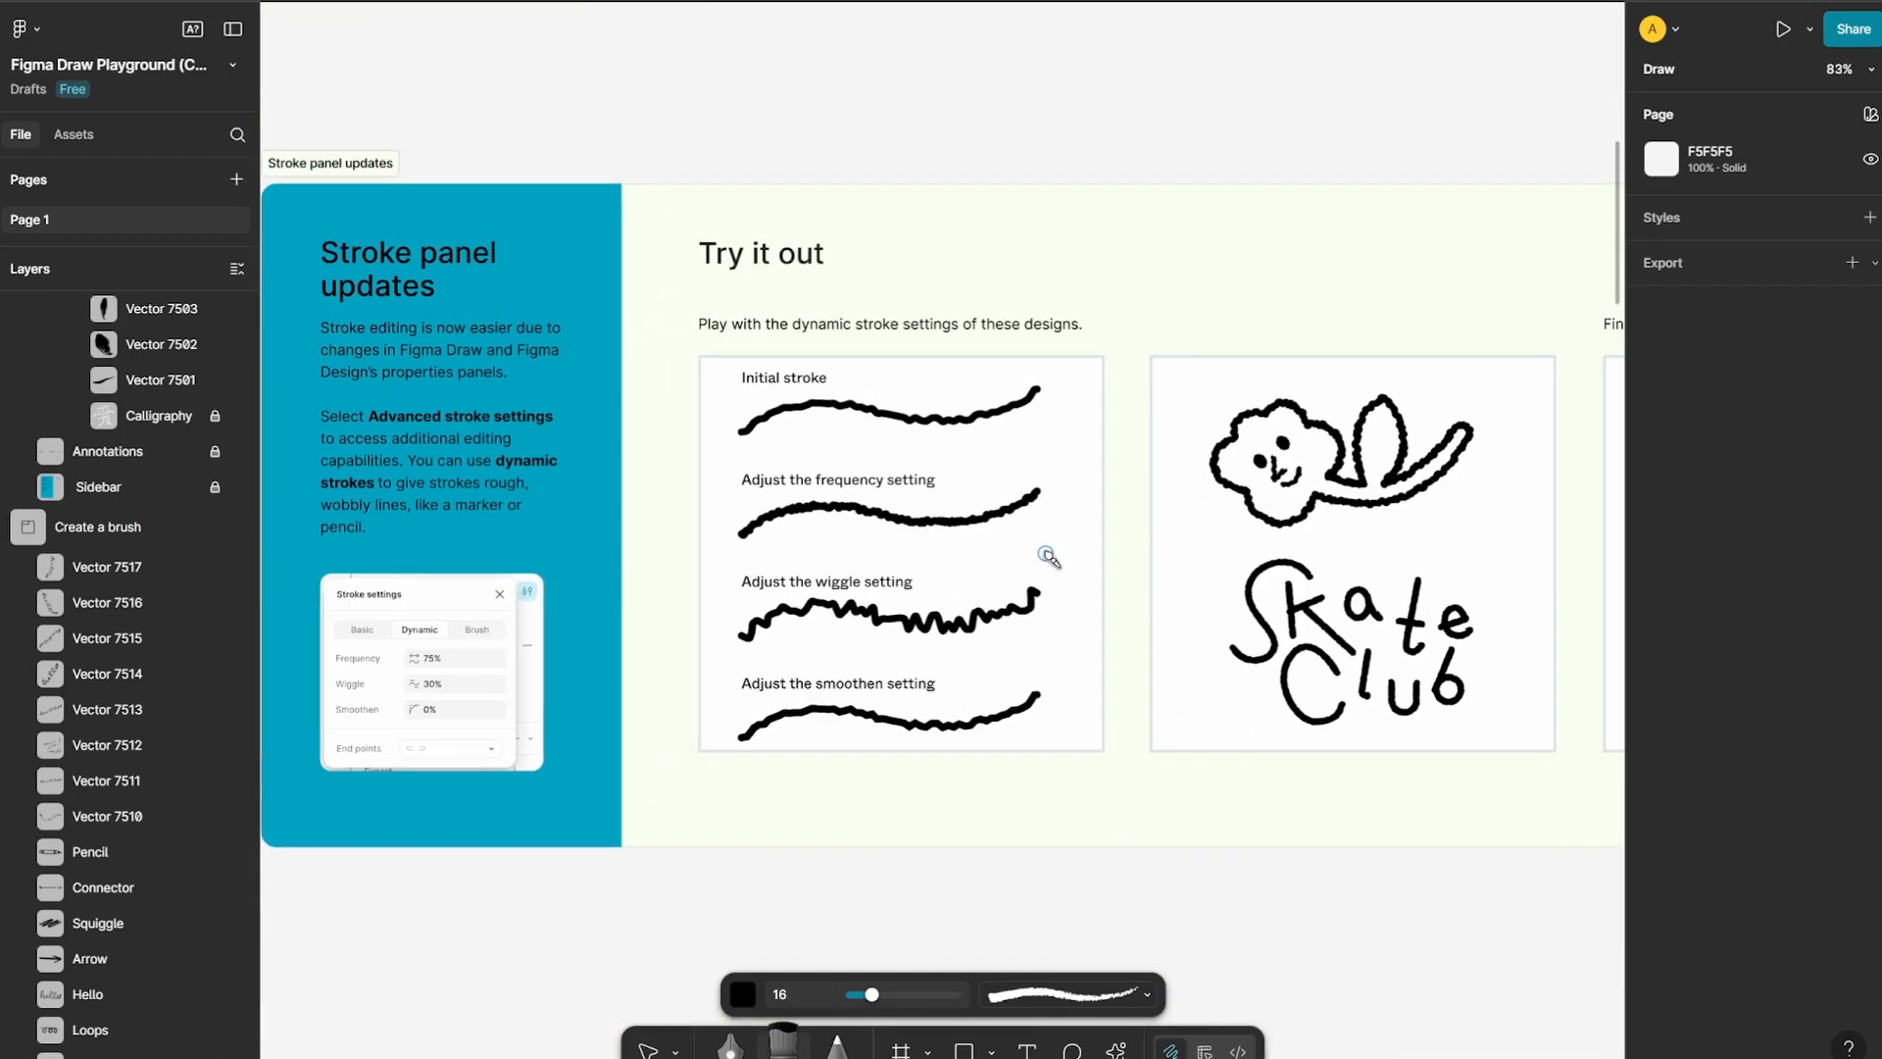
pyautogui.hscroll(10, 1244, 538)
pyautogui.scroll(5, 988, 584)
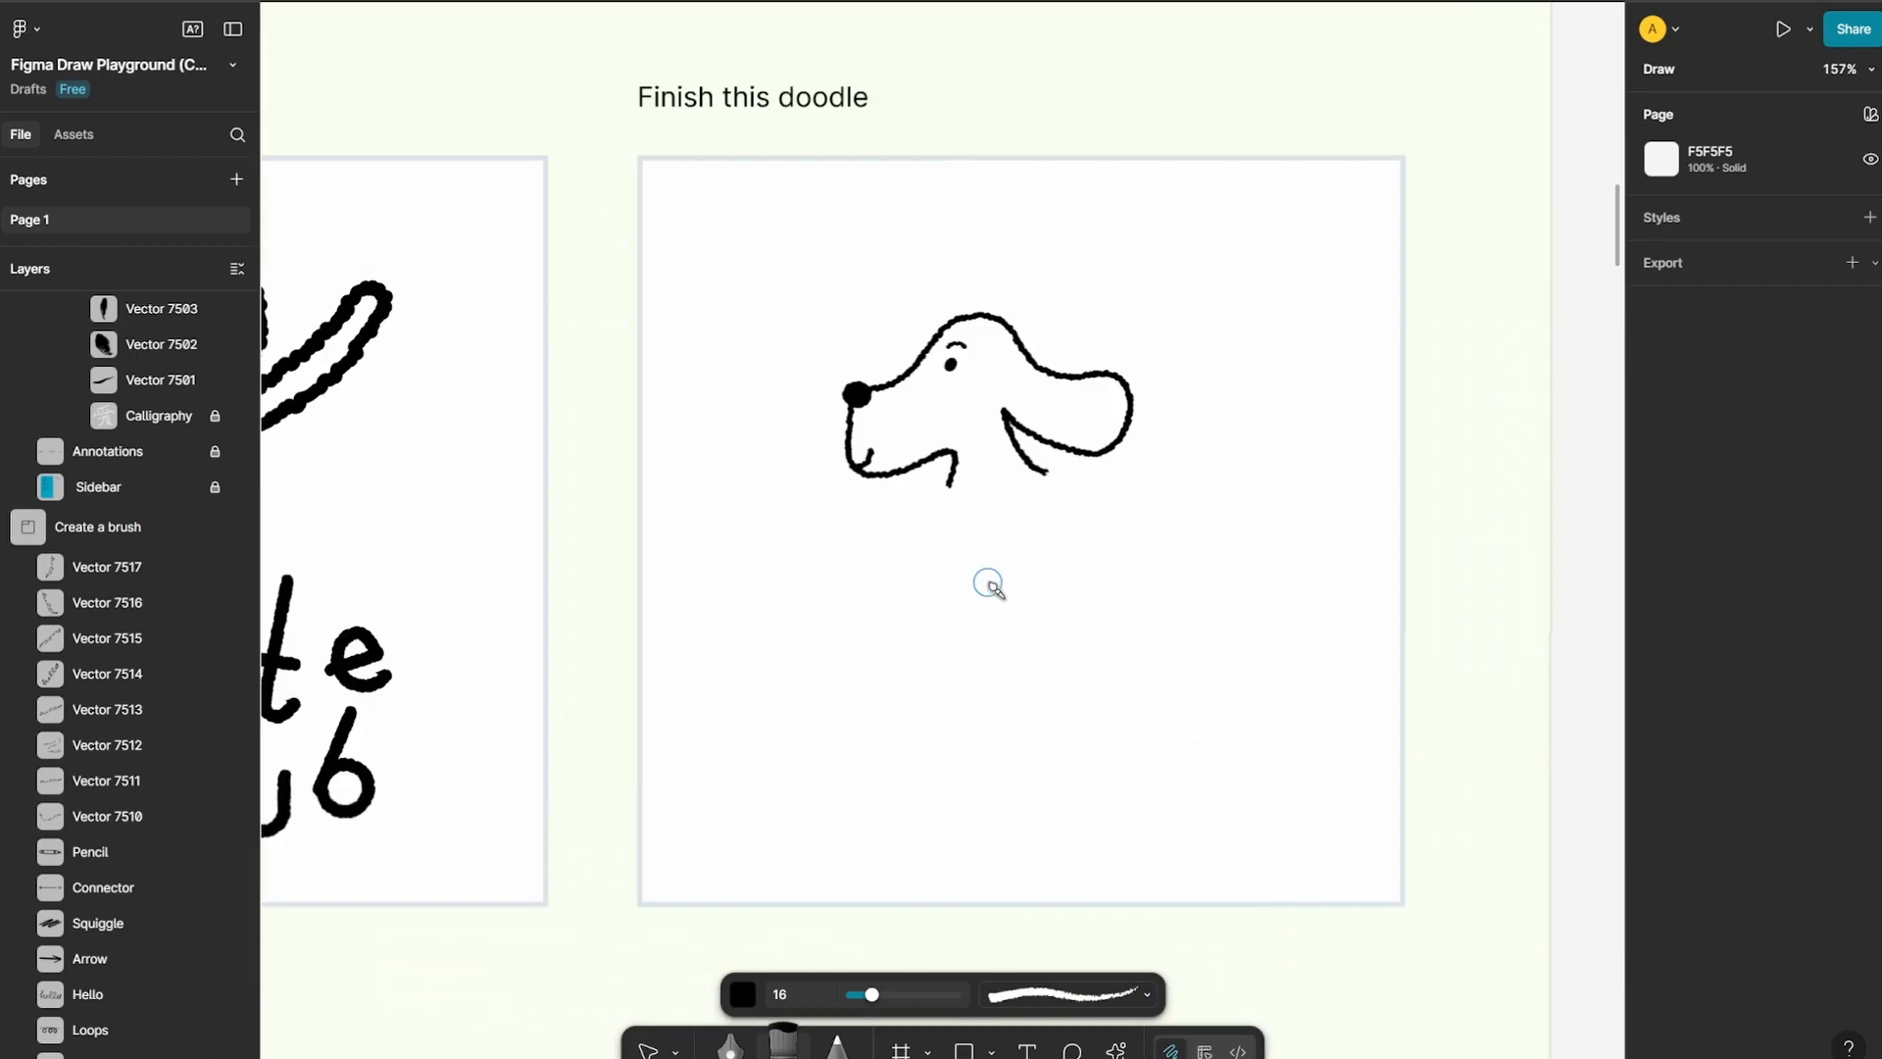
pyautogui.scroll(2, 988, 584)
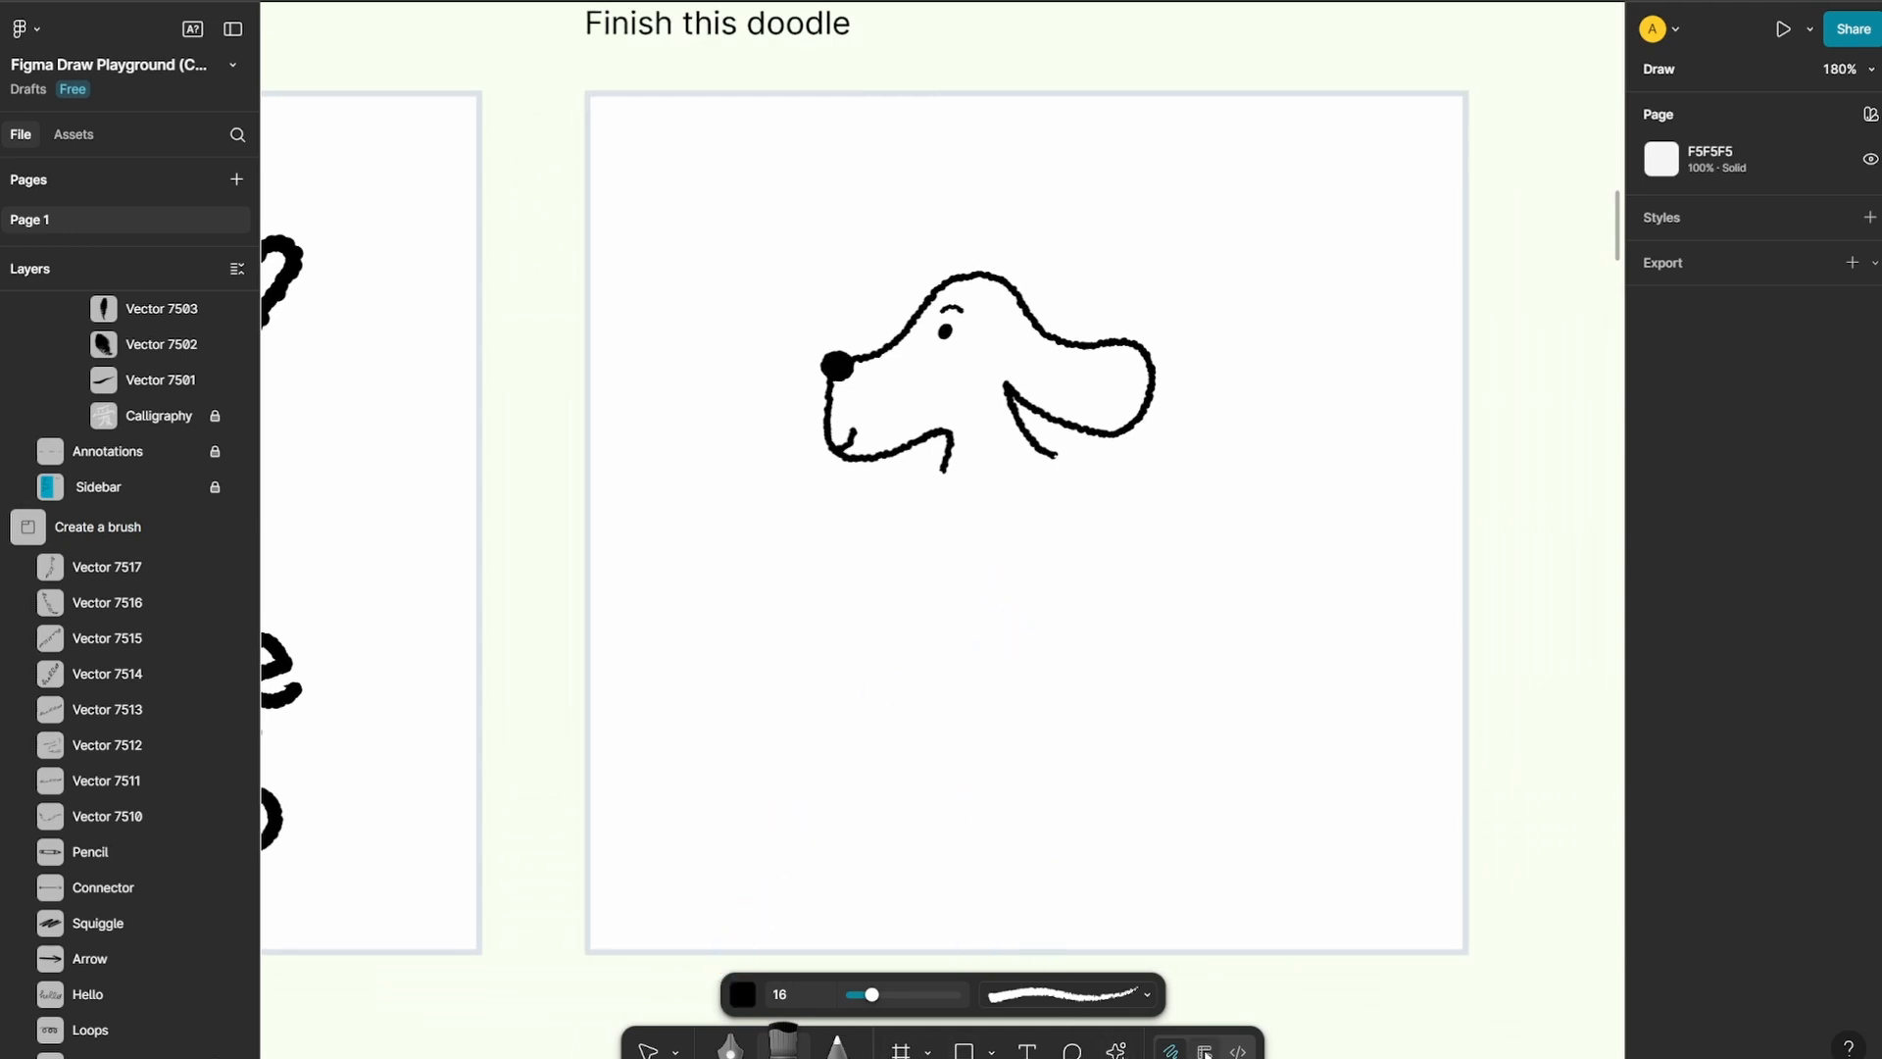
pyautogui.click(1181, 1052)
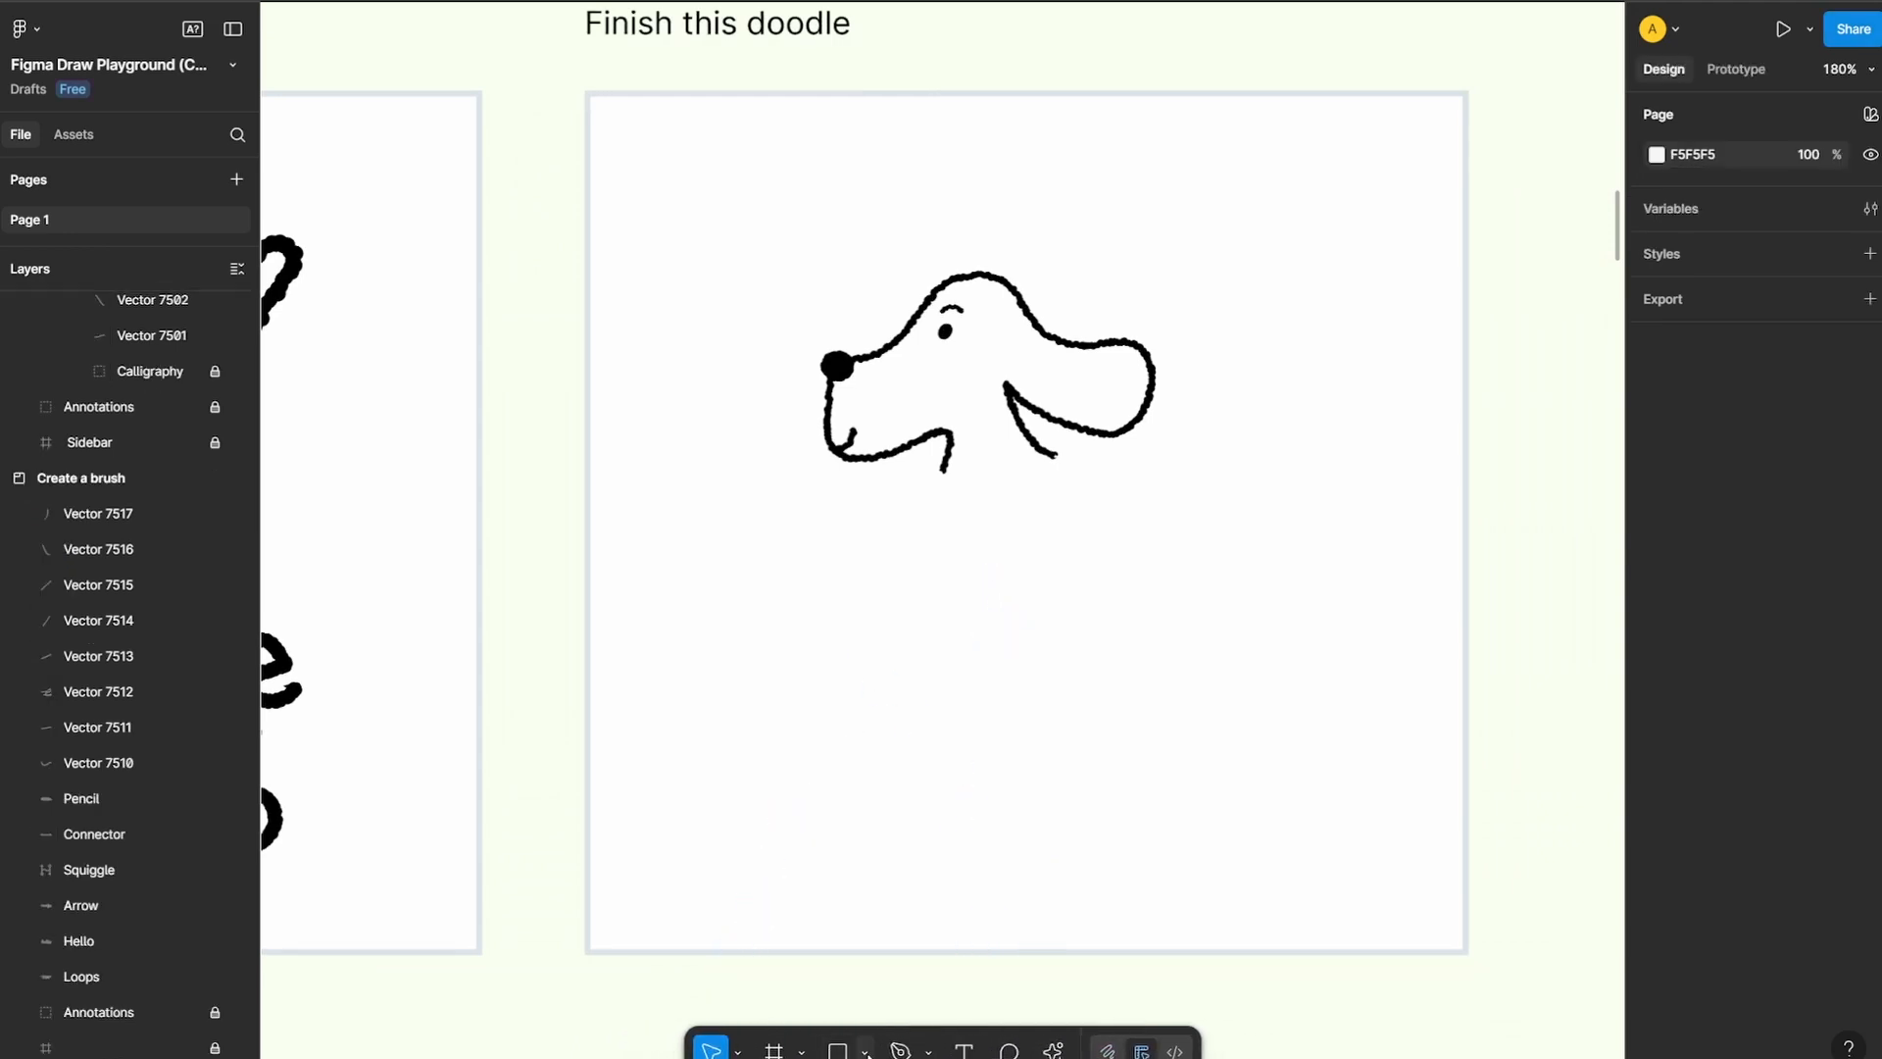
pyautogui.click(865, 1052)
pyautogui.click(897, 867)
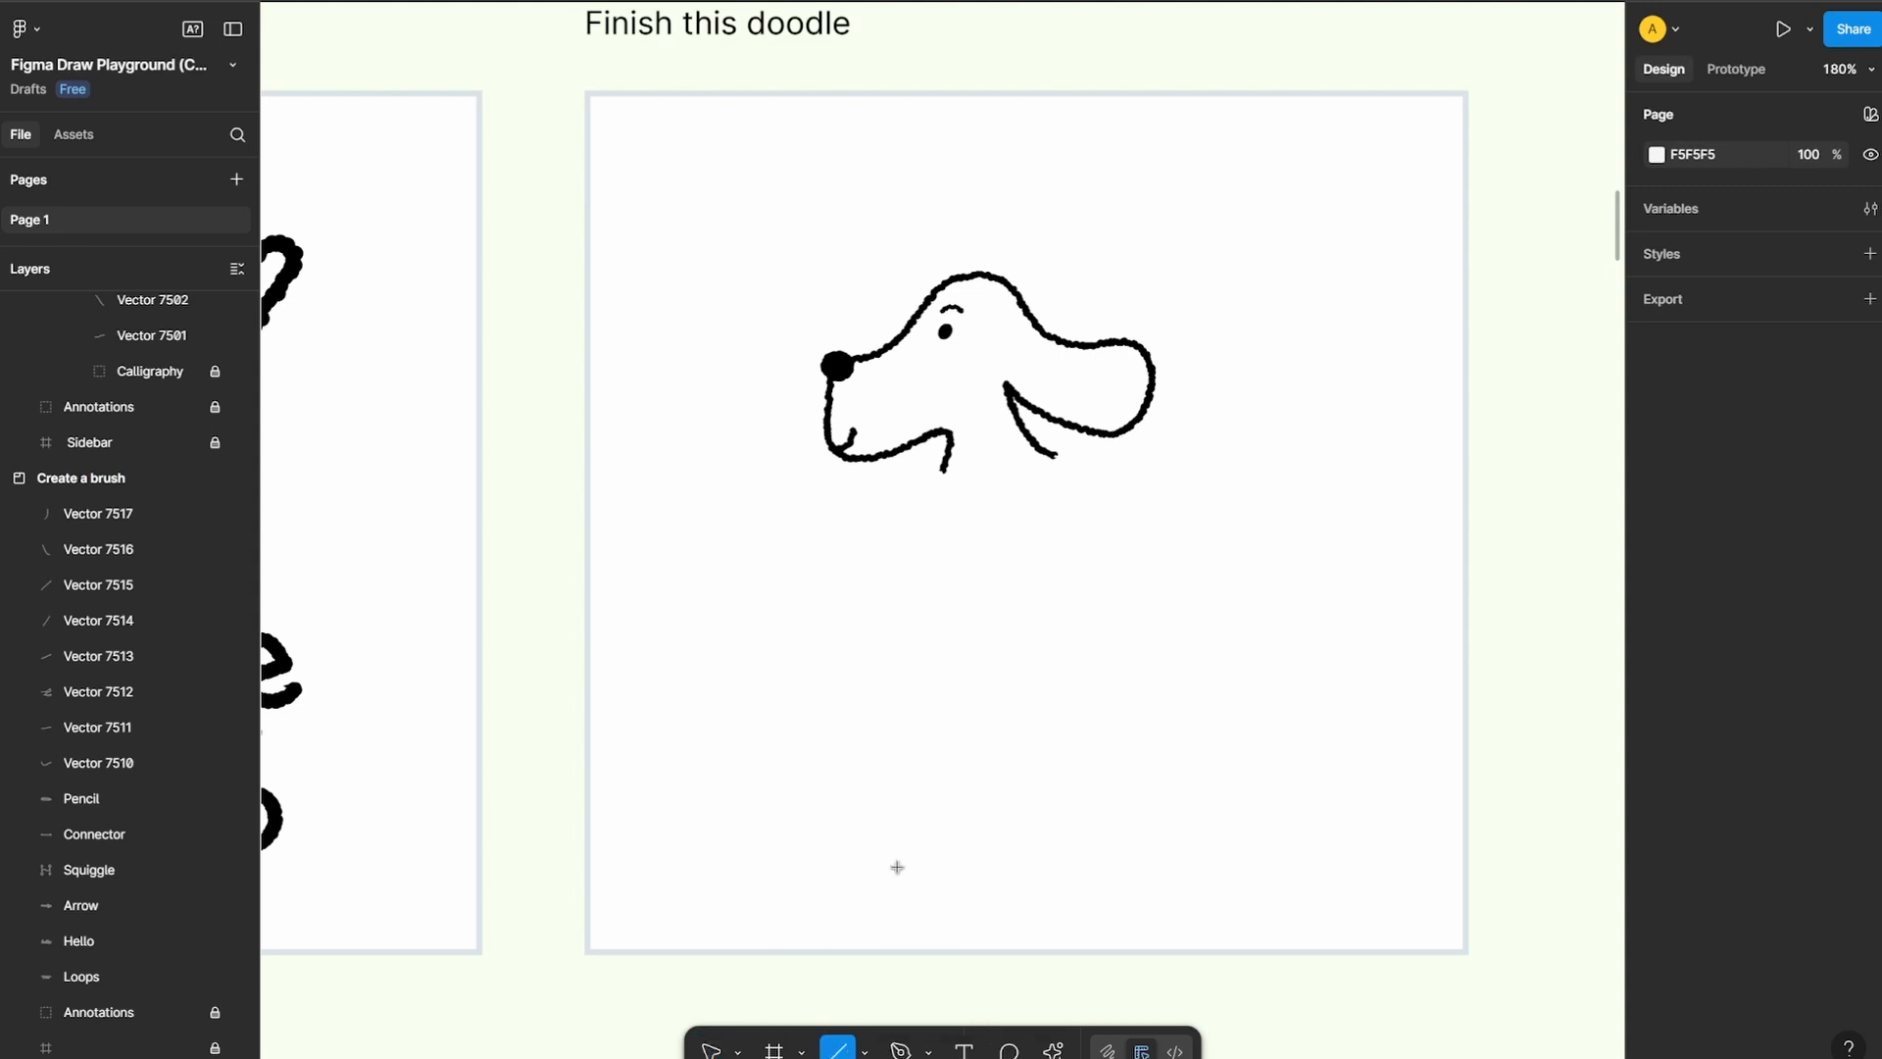
pyautogui.moveTo(760, 620); pyautogui.dragTo(1308, 620)
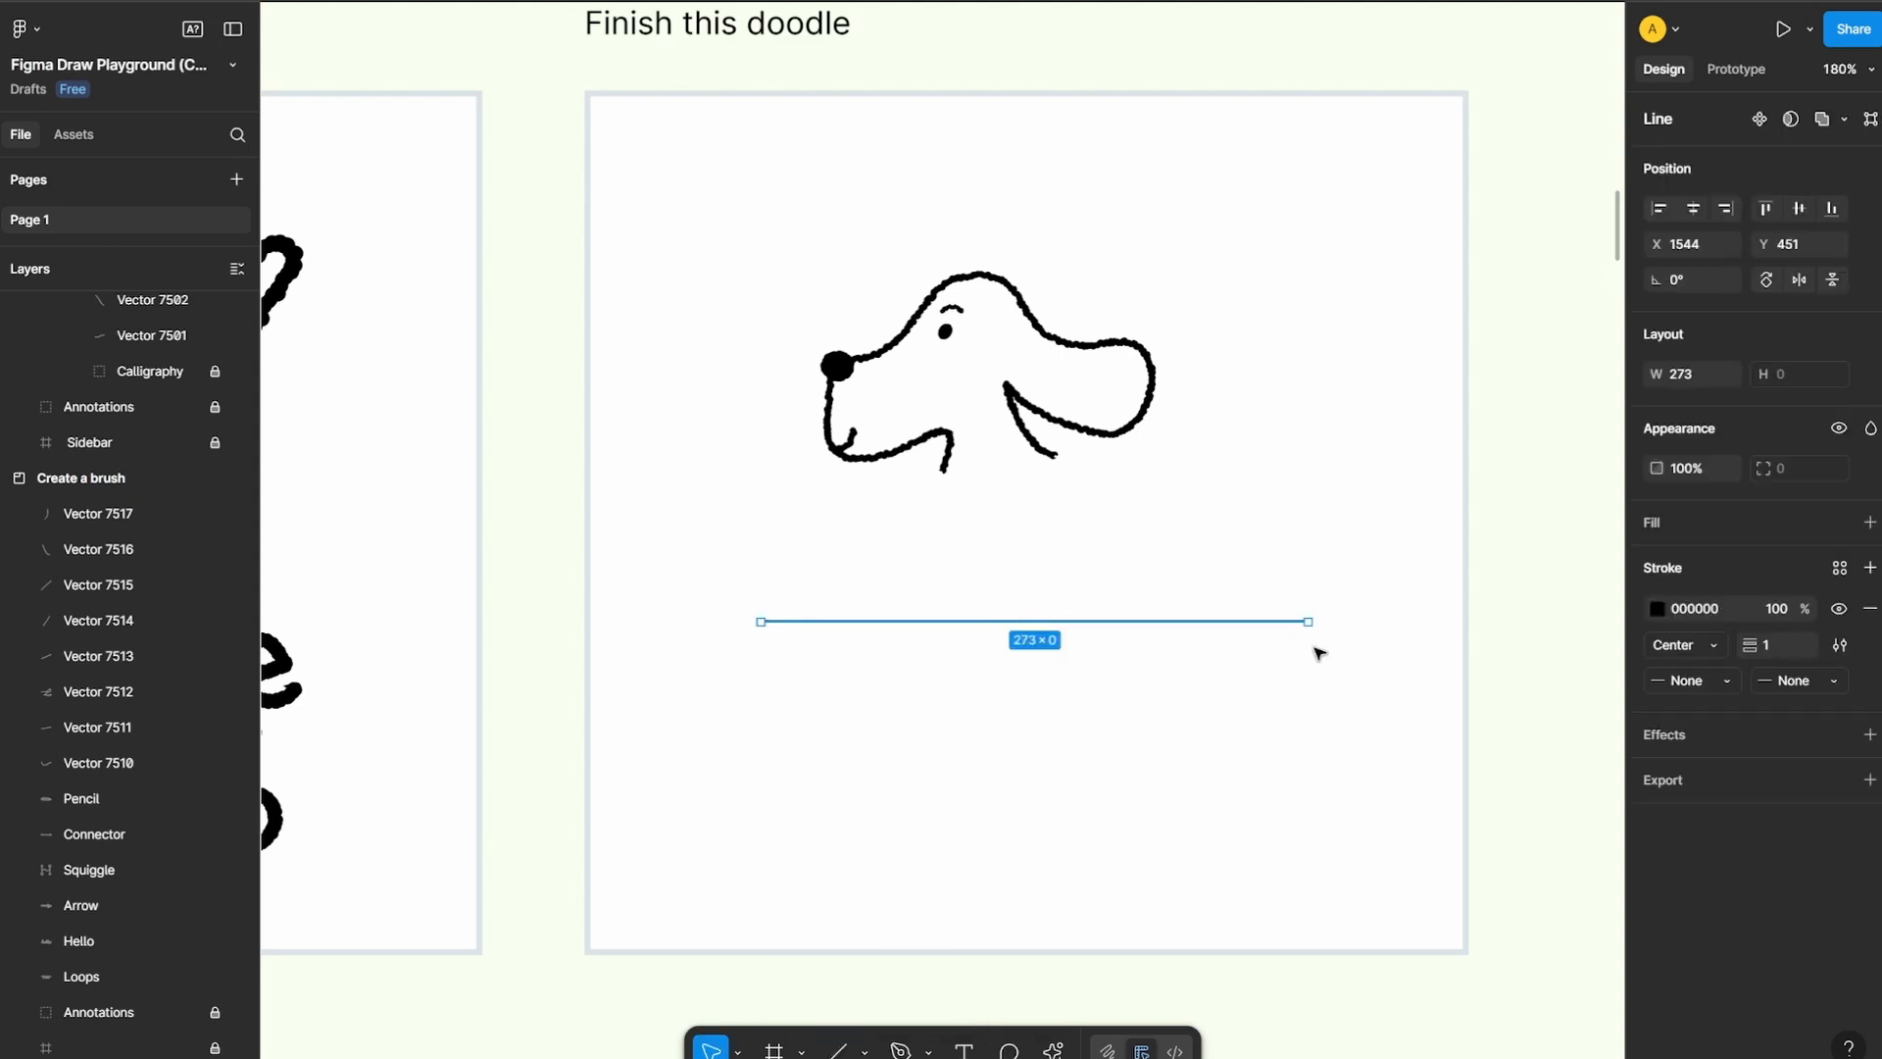
pyautogui.click(1348, 784)
pyautogui.click(1090, 622)
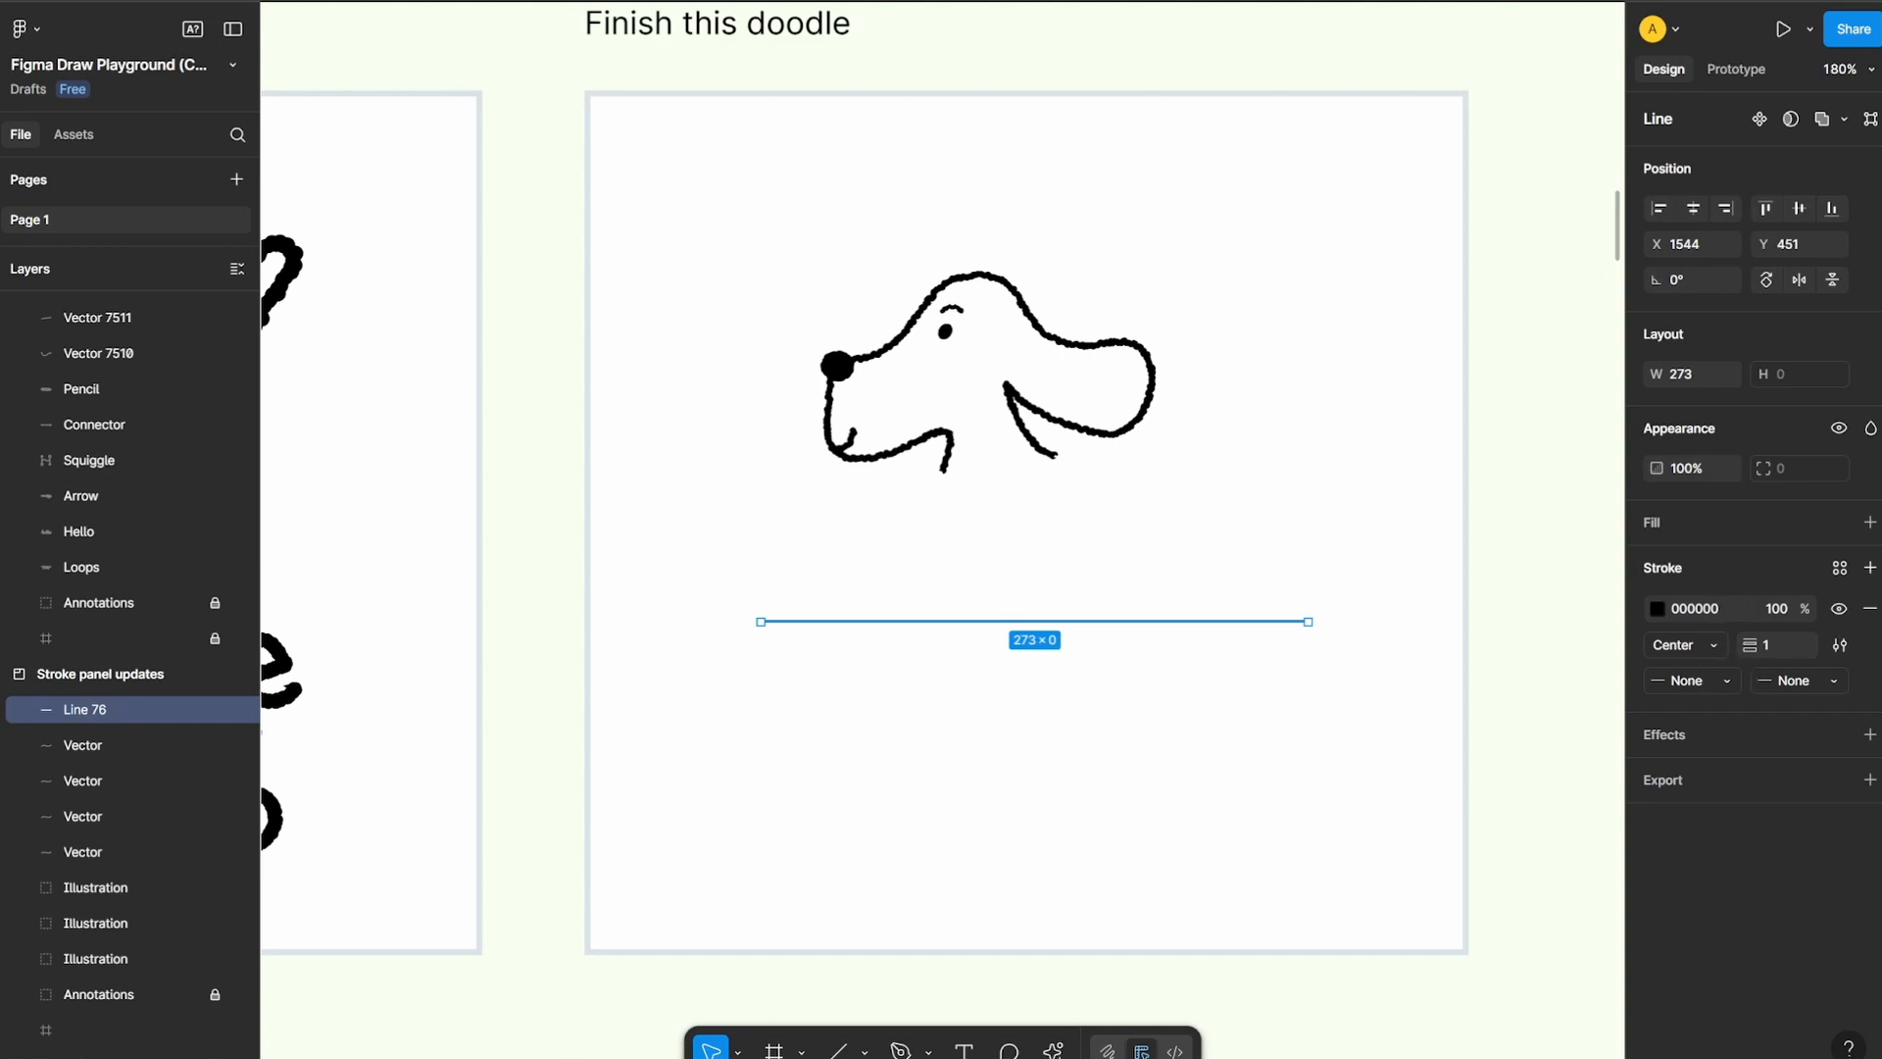
# Return to Draw mode, set the line's stroke weight to 29, and try the Brush stroke type before restoring Basic
pyautogui.hotkey('shift', 'd')
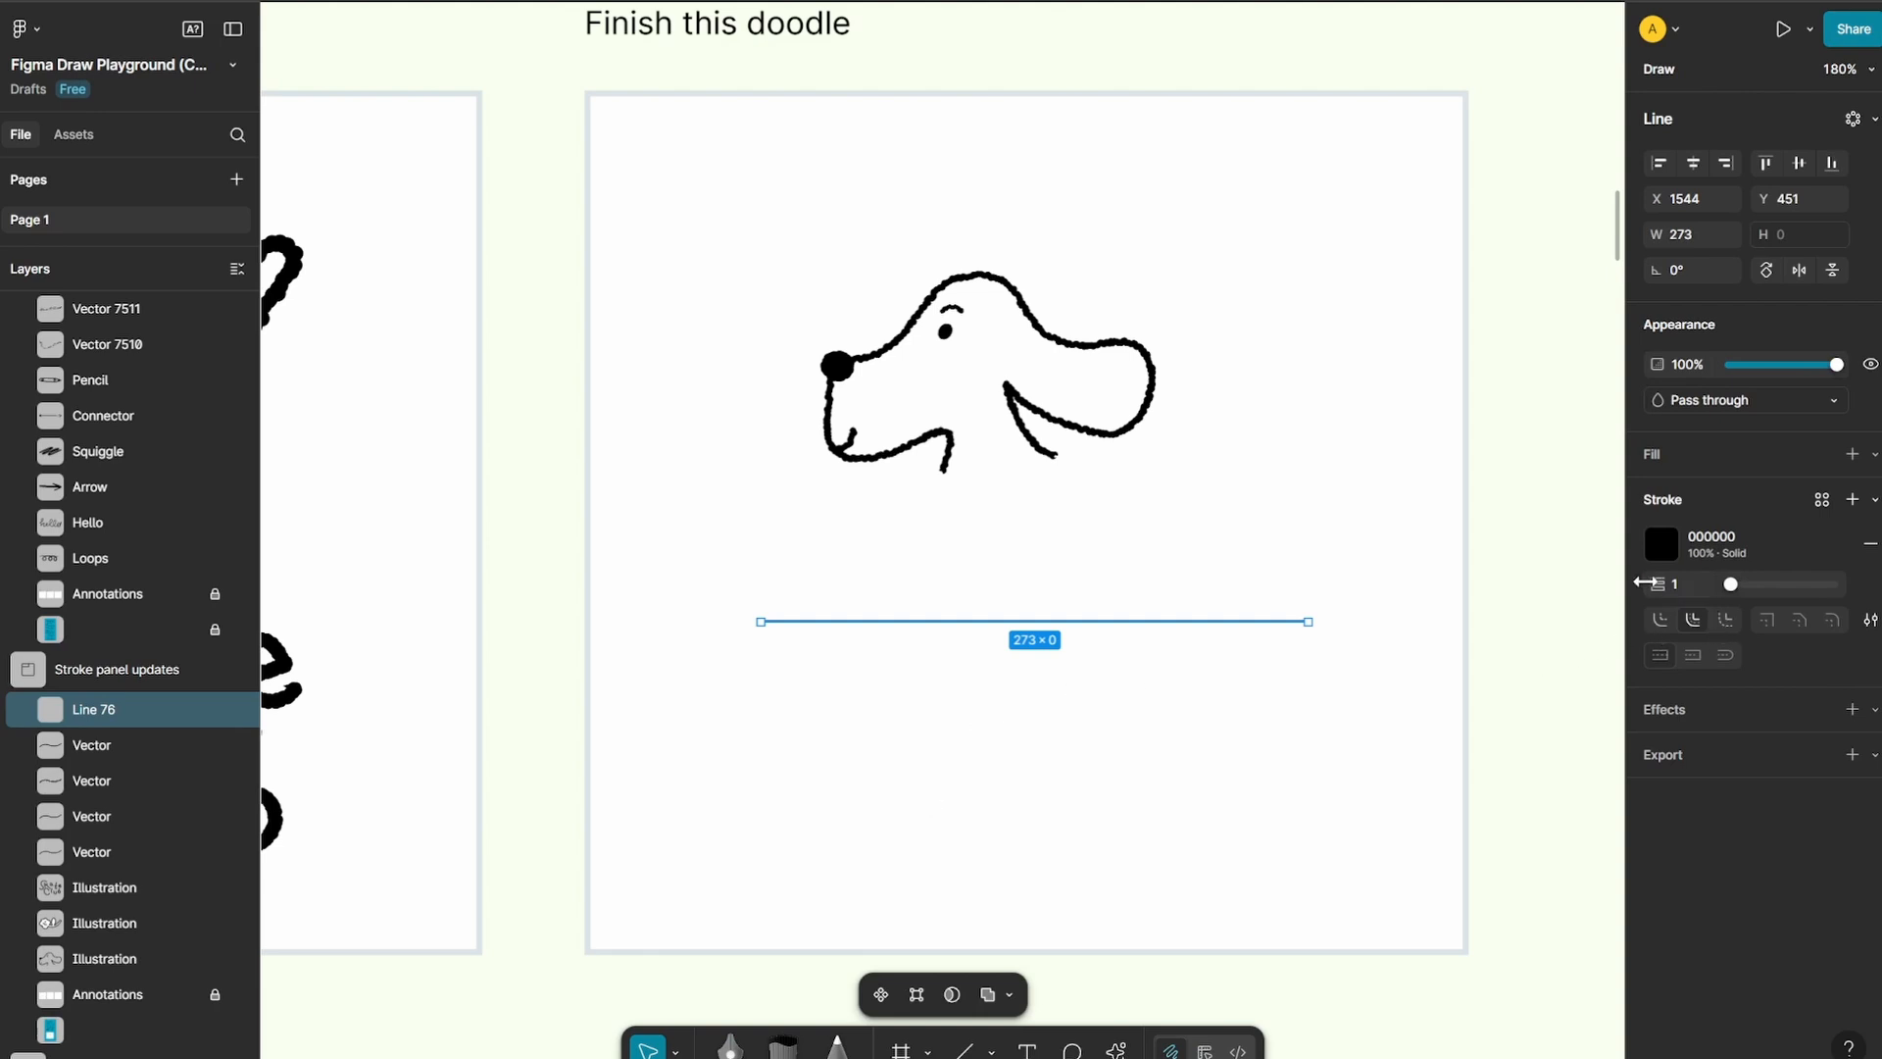
pyautogui.moveTo(1644, 583); pyautogui.dragTo(1719, 583)
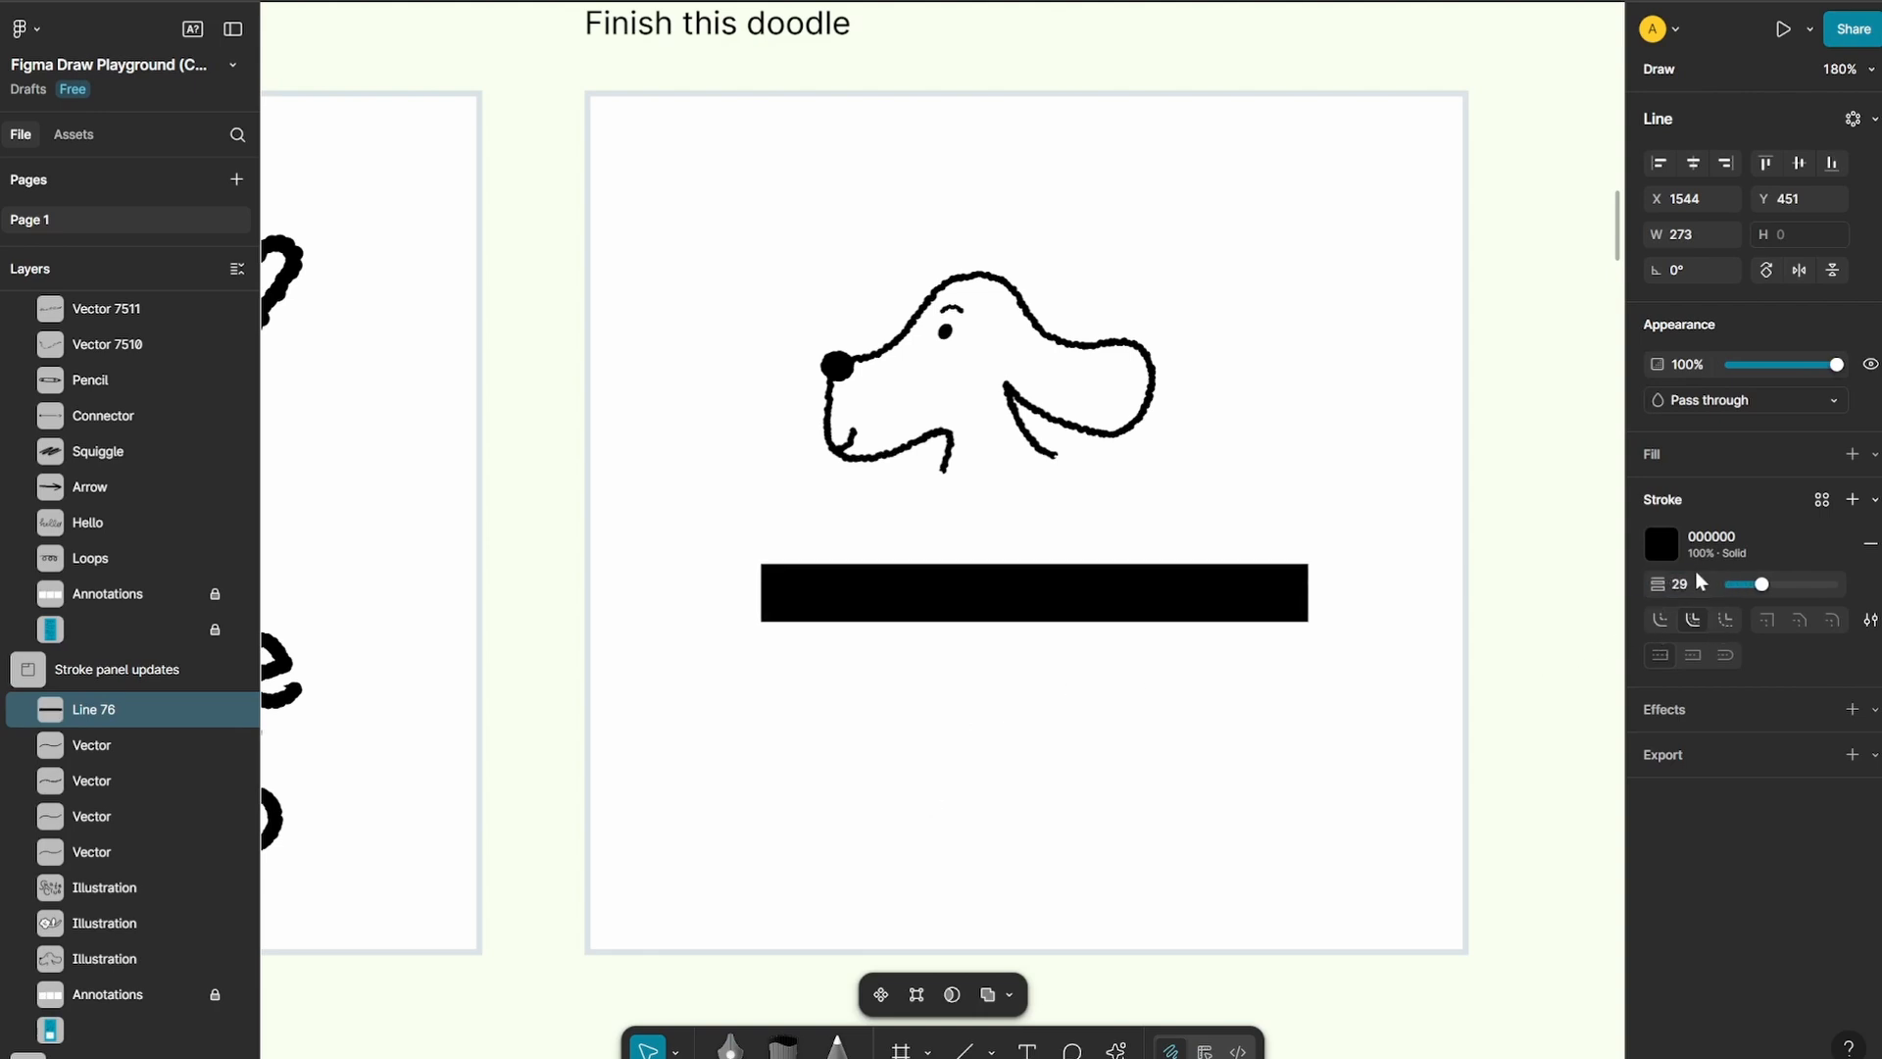
pyautogui.click(1871, 621)
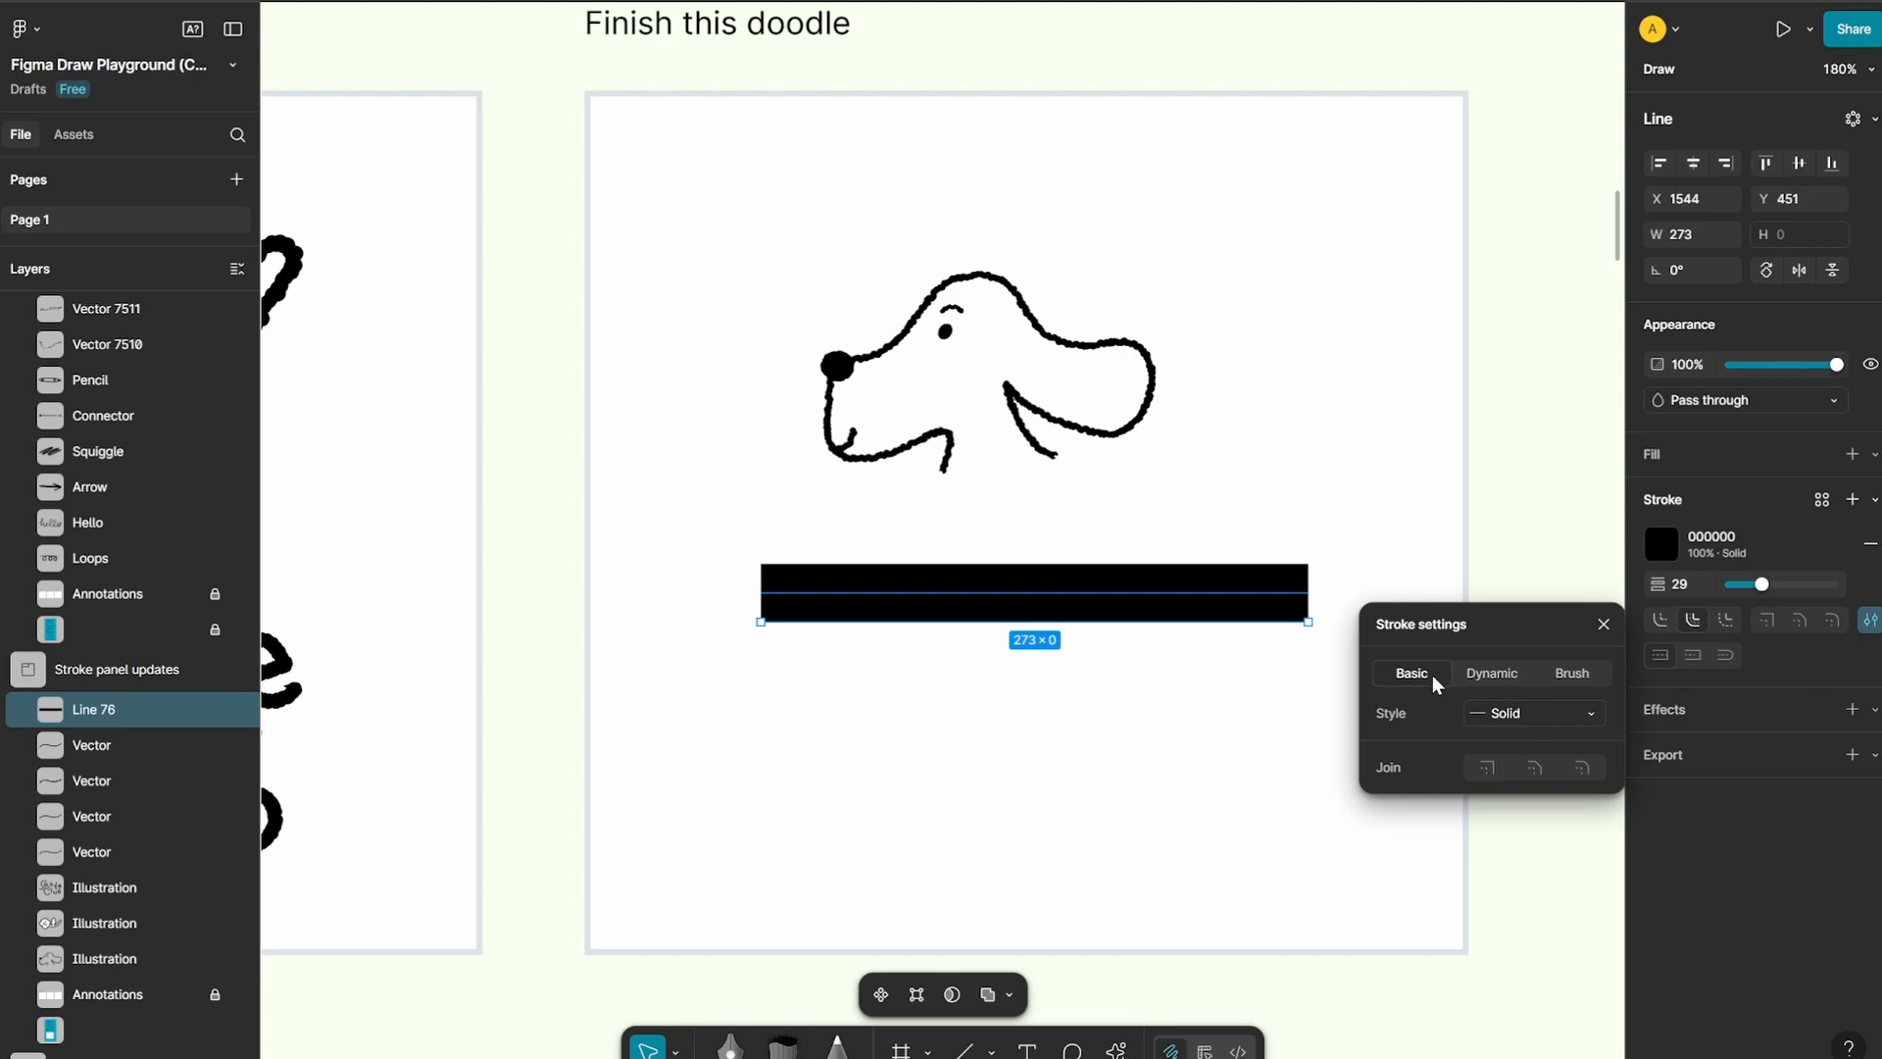
pyautogui.click(1572, 675)
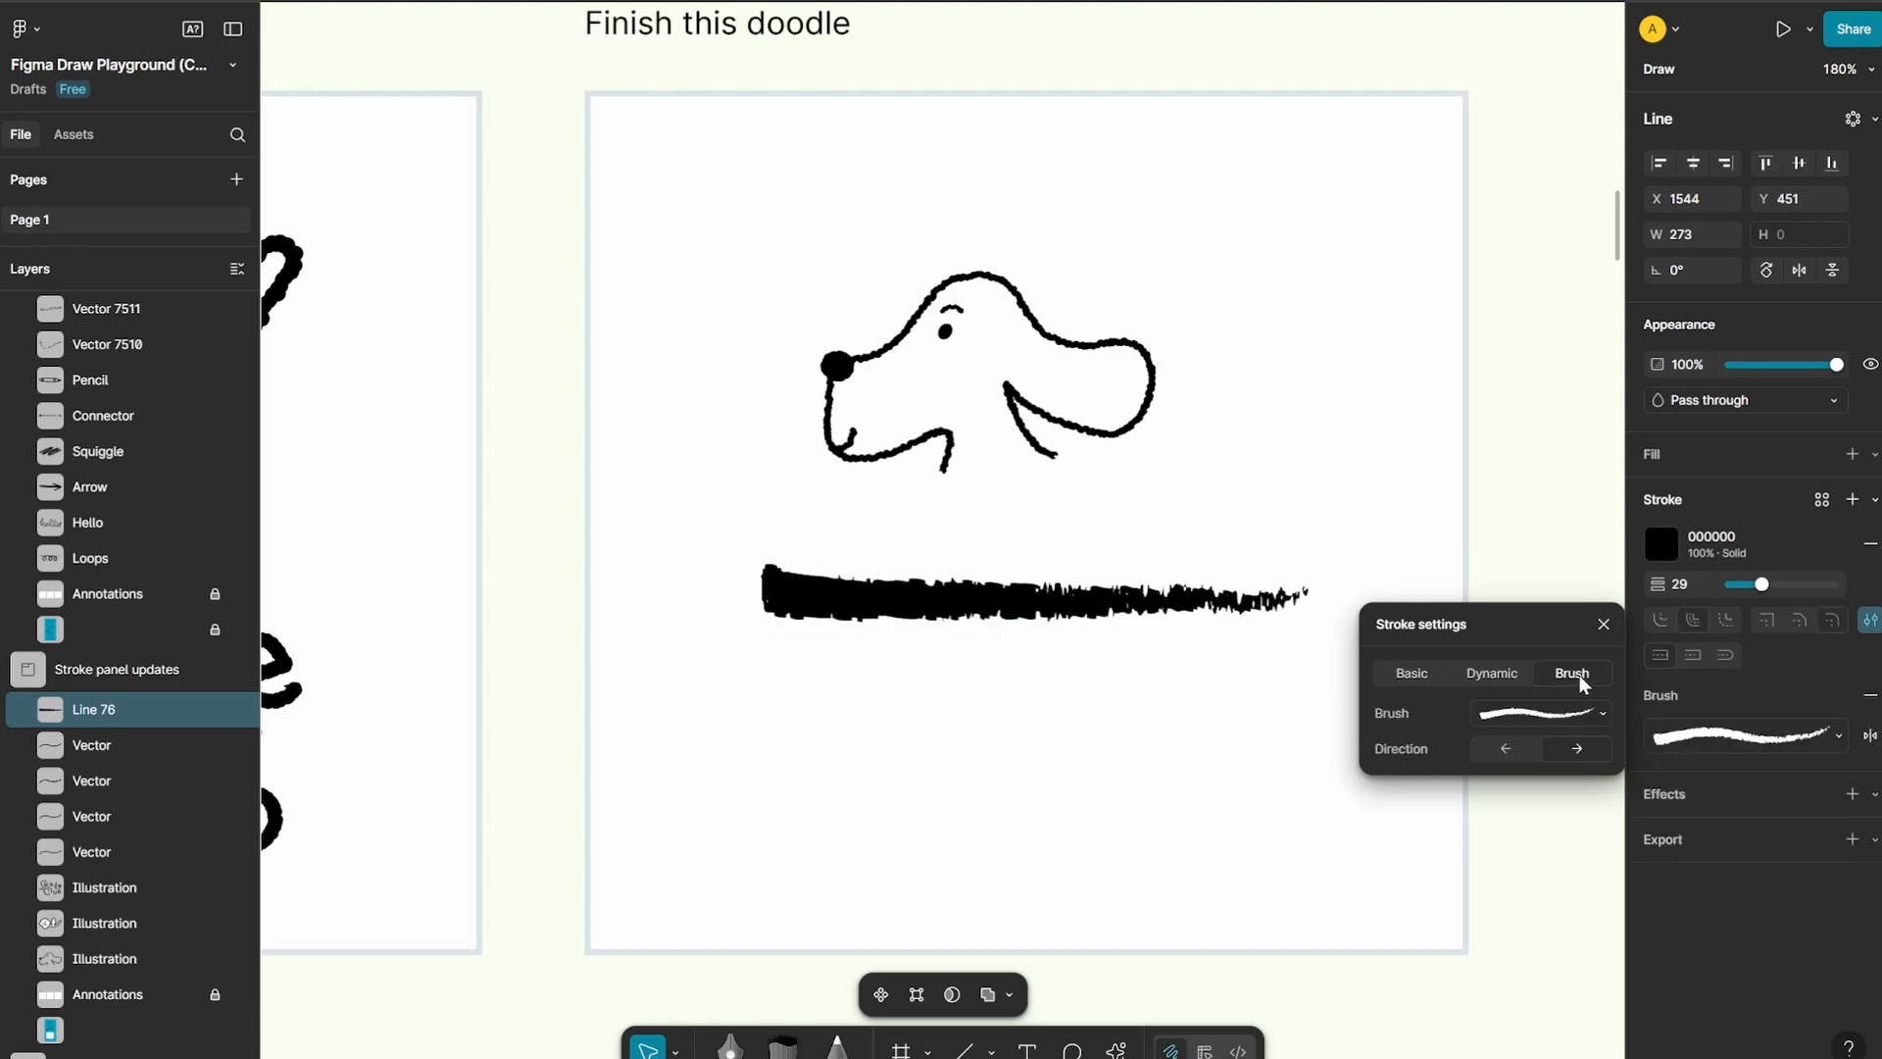
pyautogui.click(1396, 677)
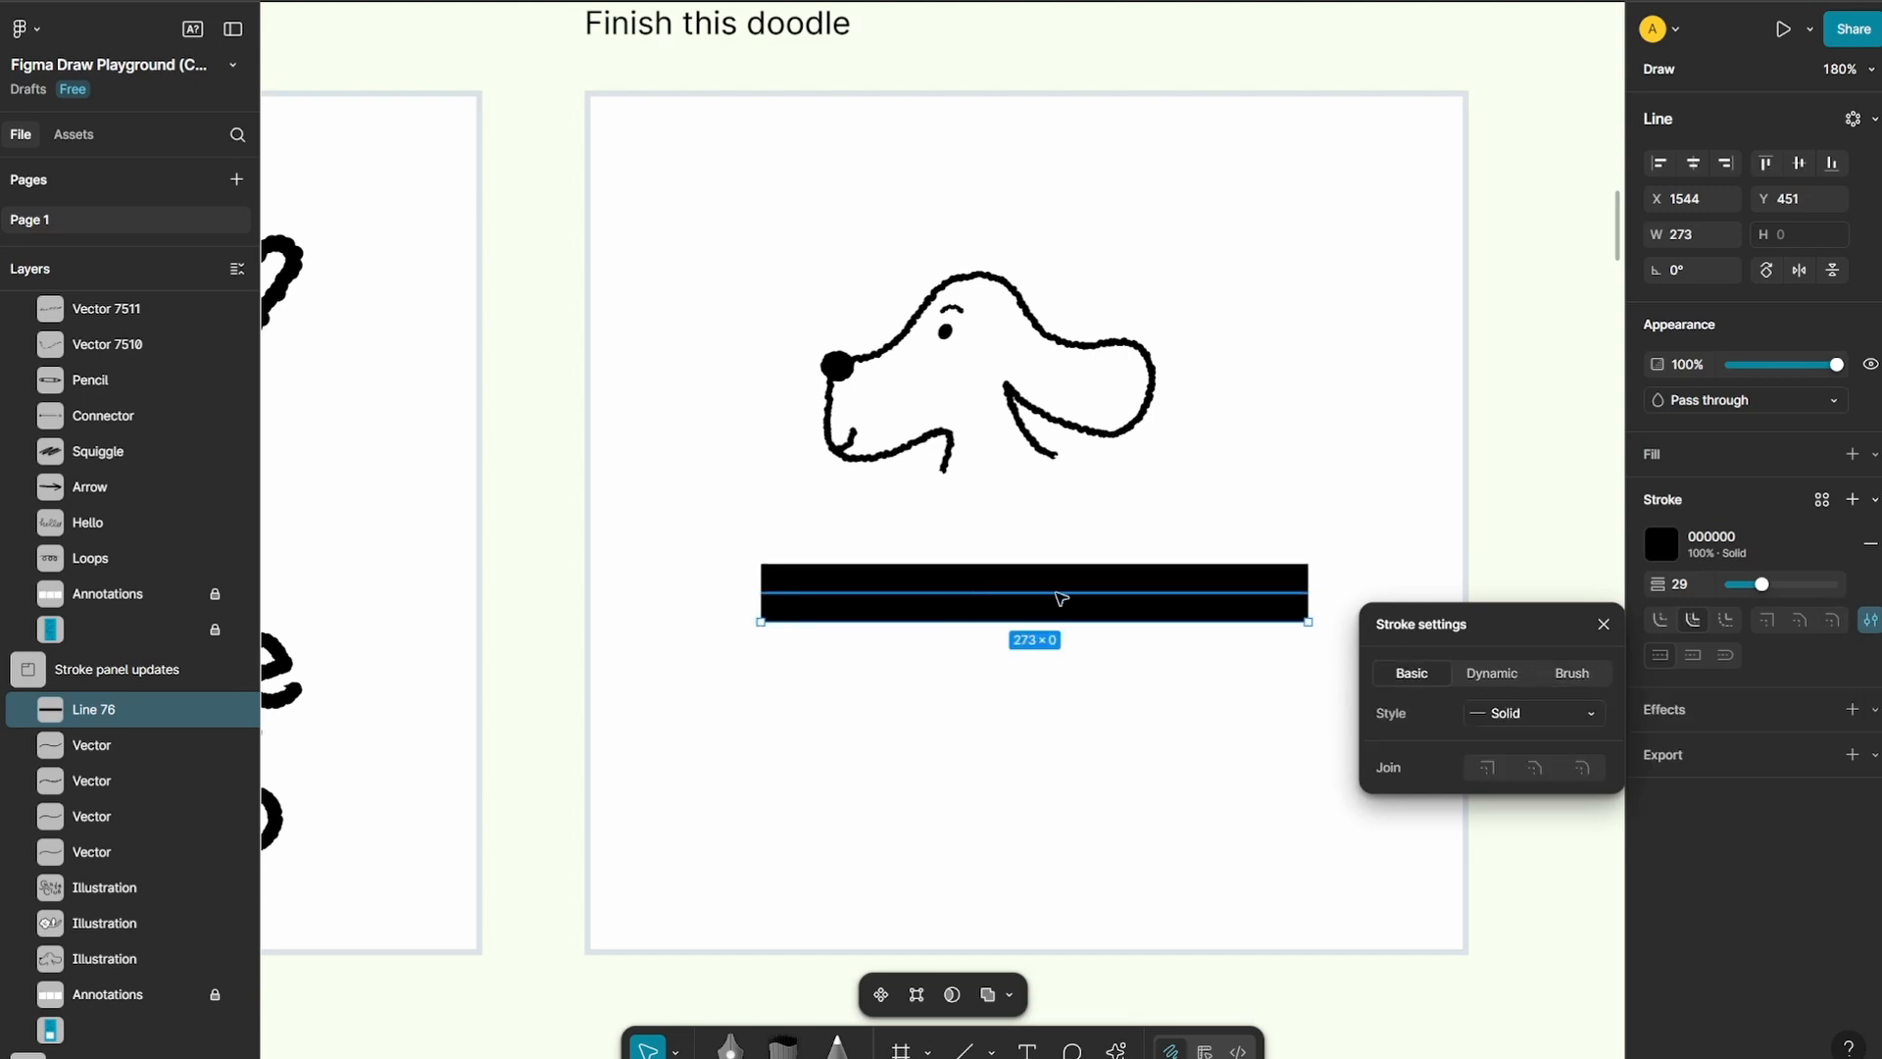
# Make the line's stroke dynamic with 42% frequency, 44% wiggle, 100% smoothen and Round end points
pyautogui.click(1505, 676)
pyautogui.moveTo(1480, 712)
pyautogui.mouseDown()
pyautogui.moveTo(1426, 713)
pyautogui.moveTo(1500, 758)
pyautogui.moveTo(1544, 758)
pyautogui.moveTo(1505, 757)
pyautogui.moveTo(1523, 759)
pyautogui.moveTo(1485, 787)
pyautogui.moveTo(1779, 789)
pyautogui.mouseUp()
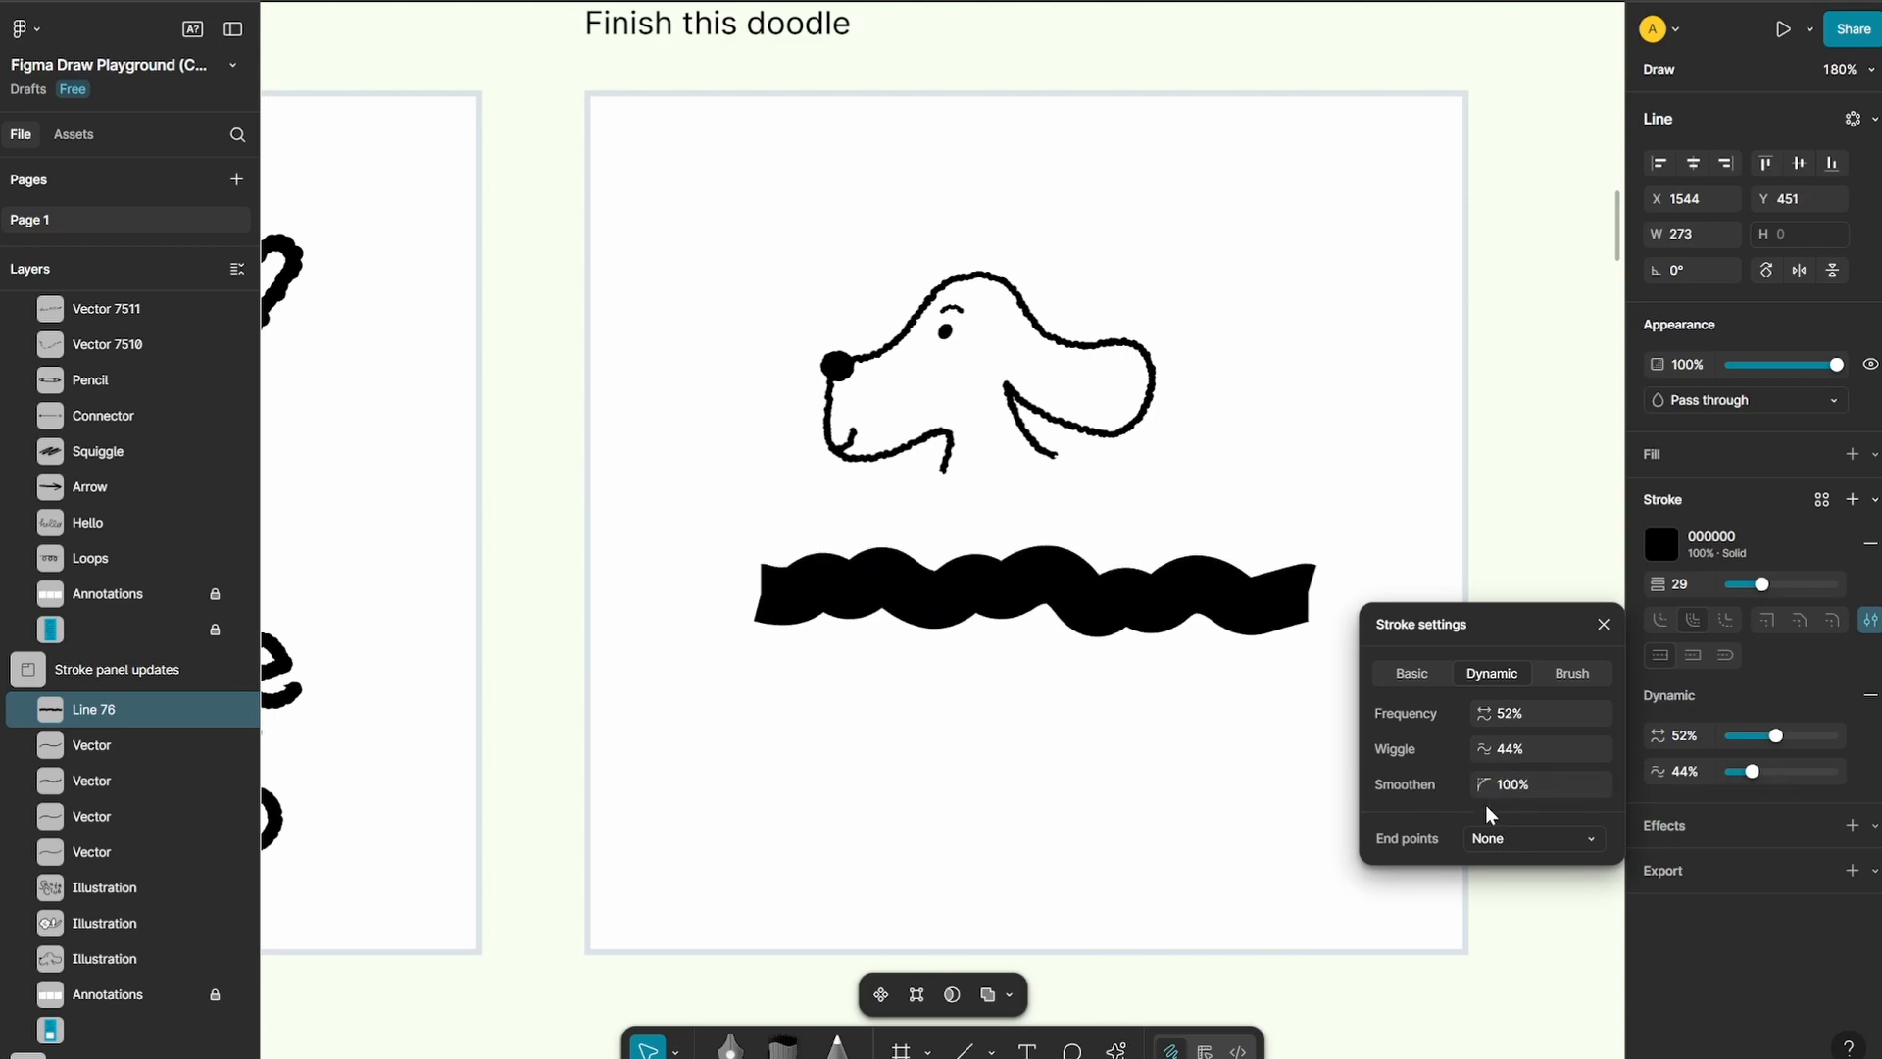
pyautogui.click(1521, 841)
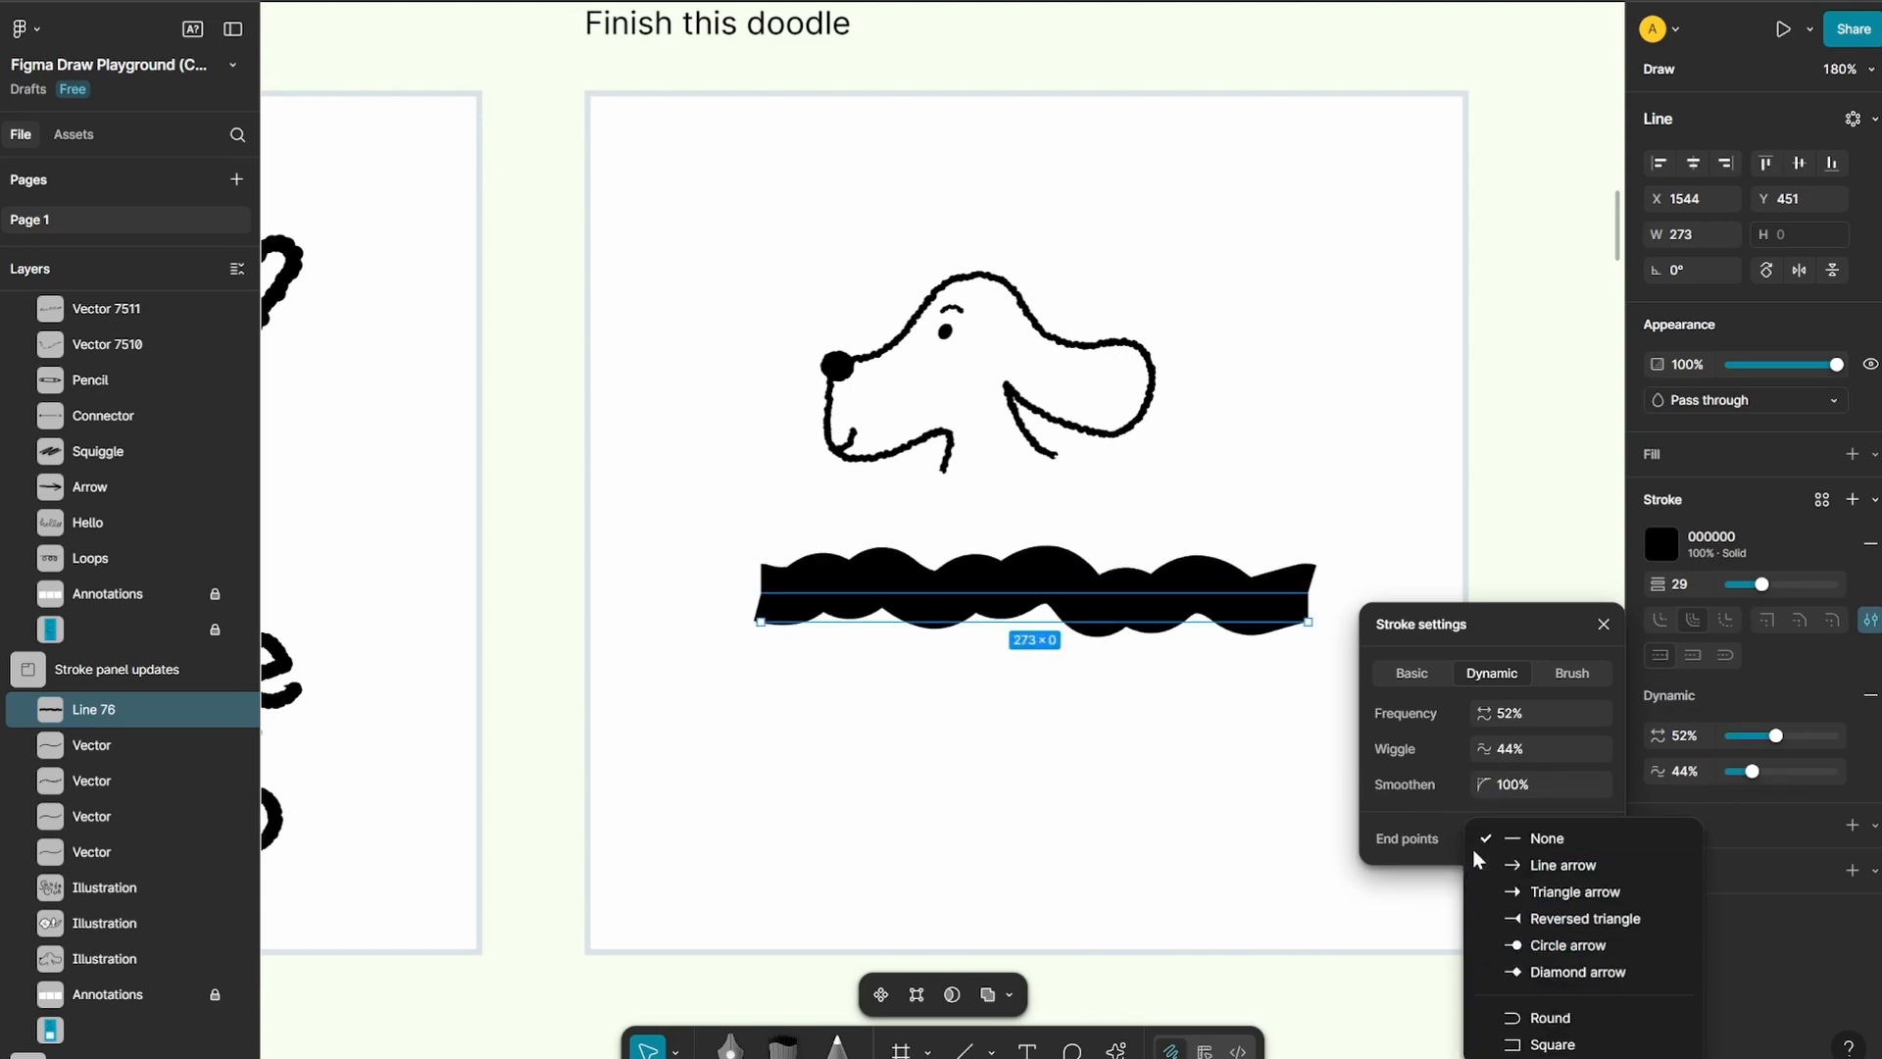
pyautogui.click(1534, 1017)
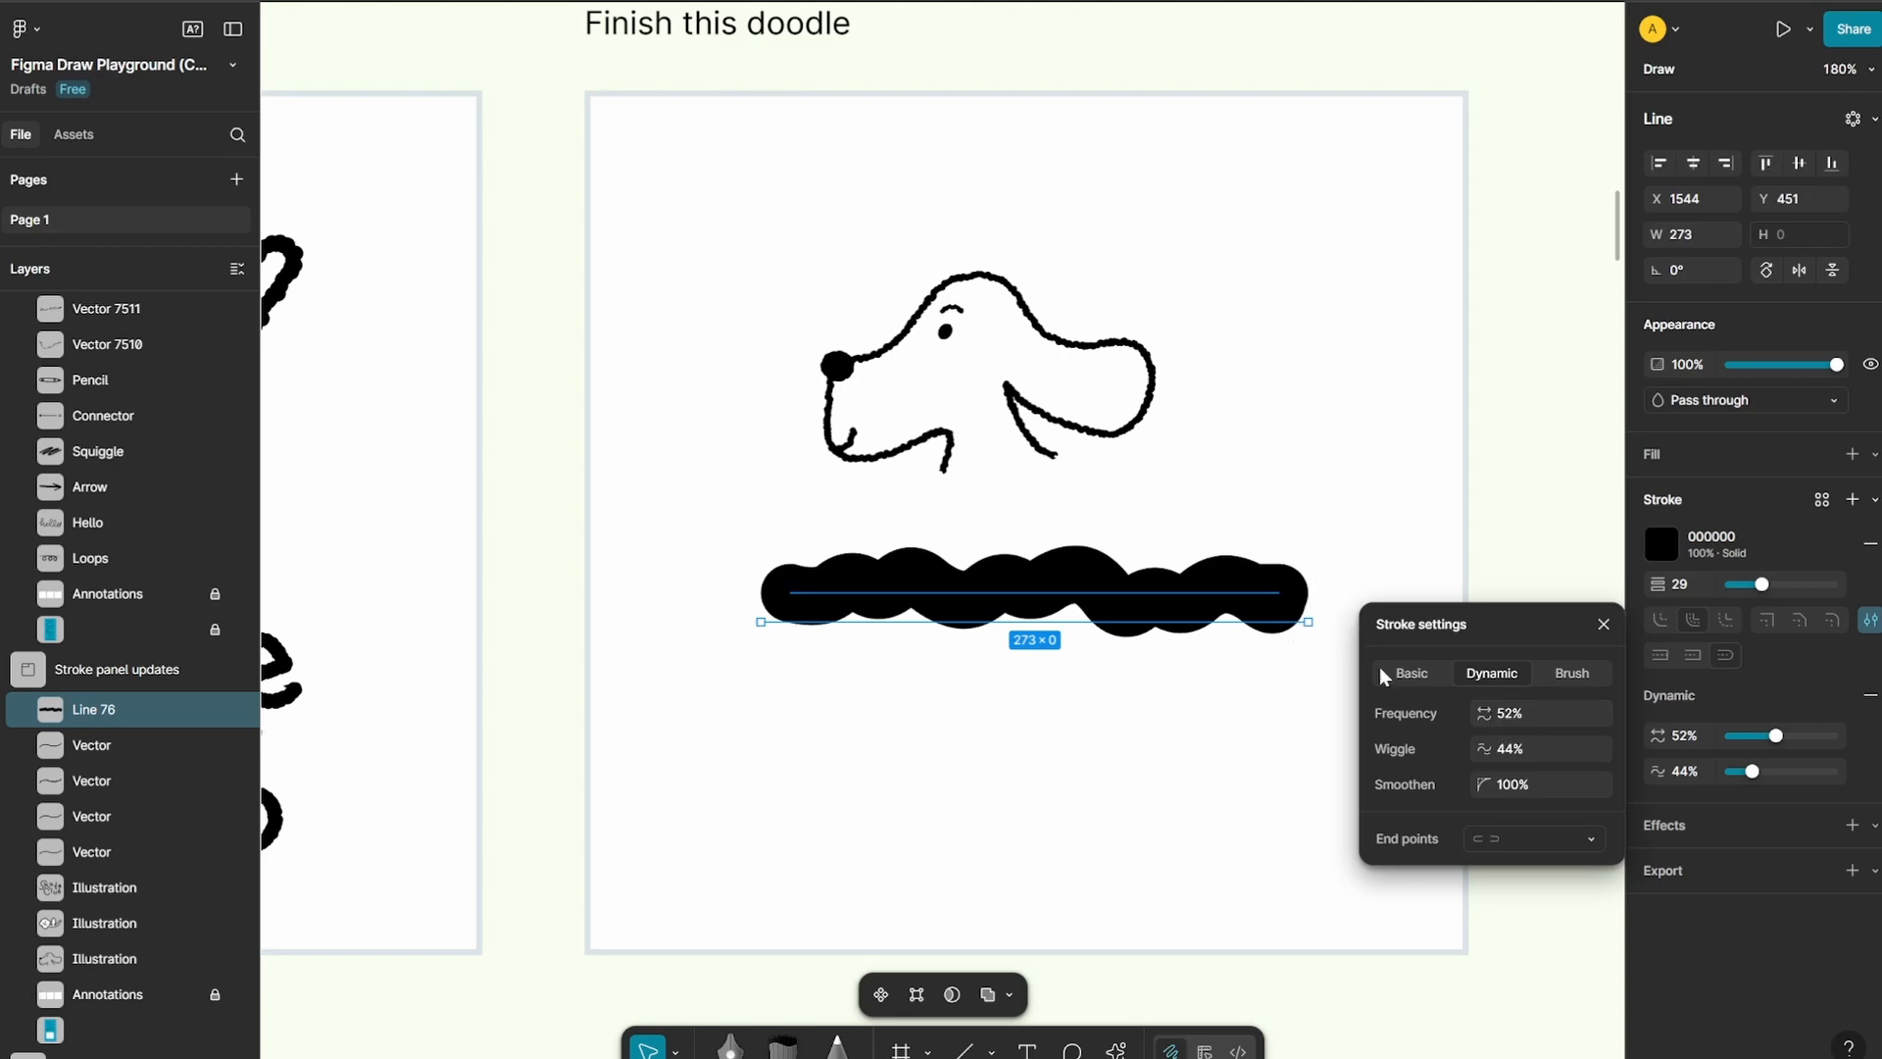
pyautogui.moveTo(1485, 712); pyautogui.dragTo(1475, 713)
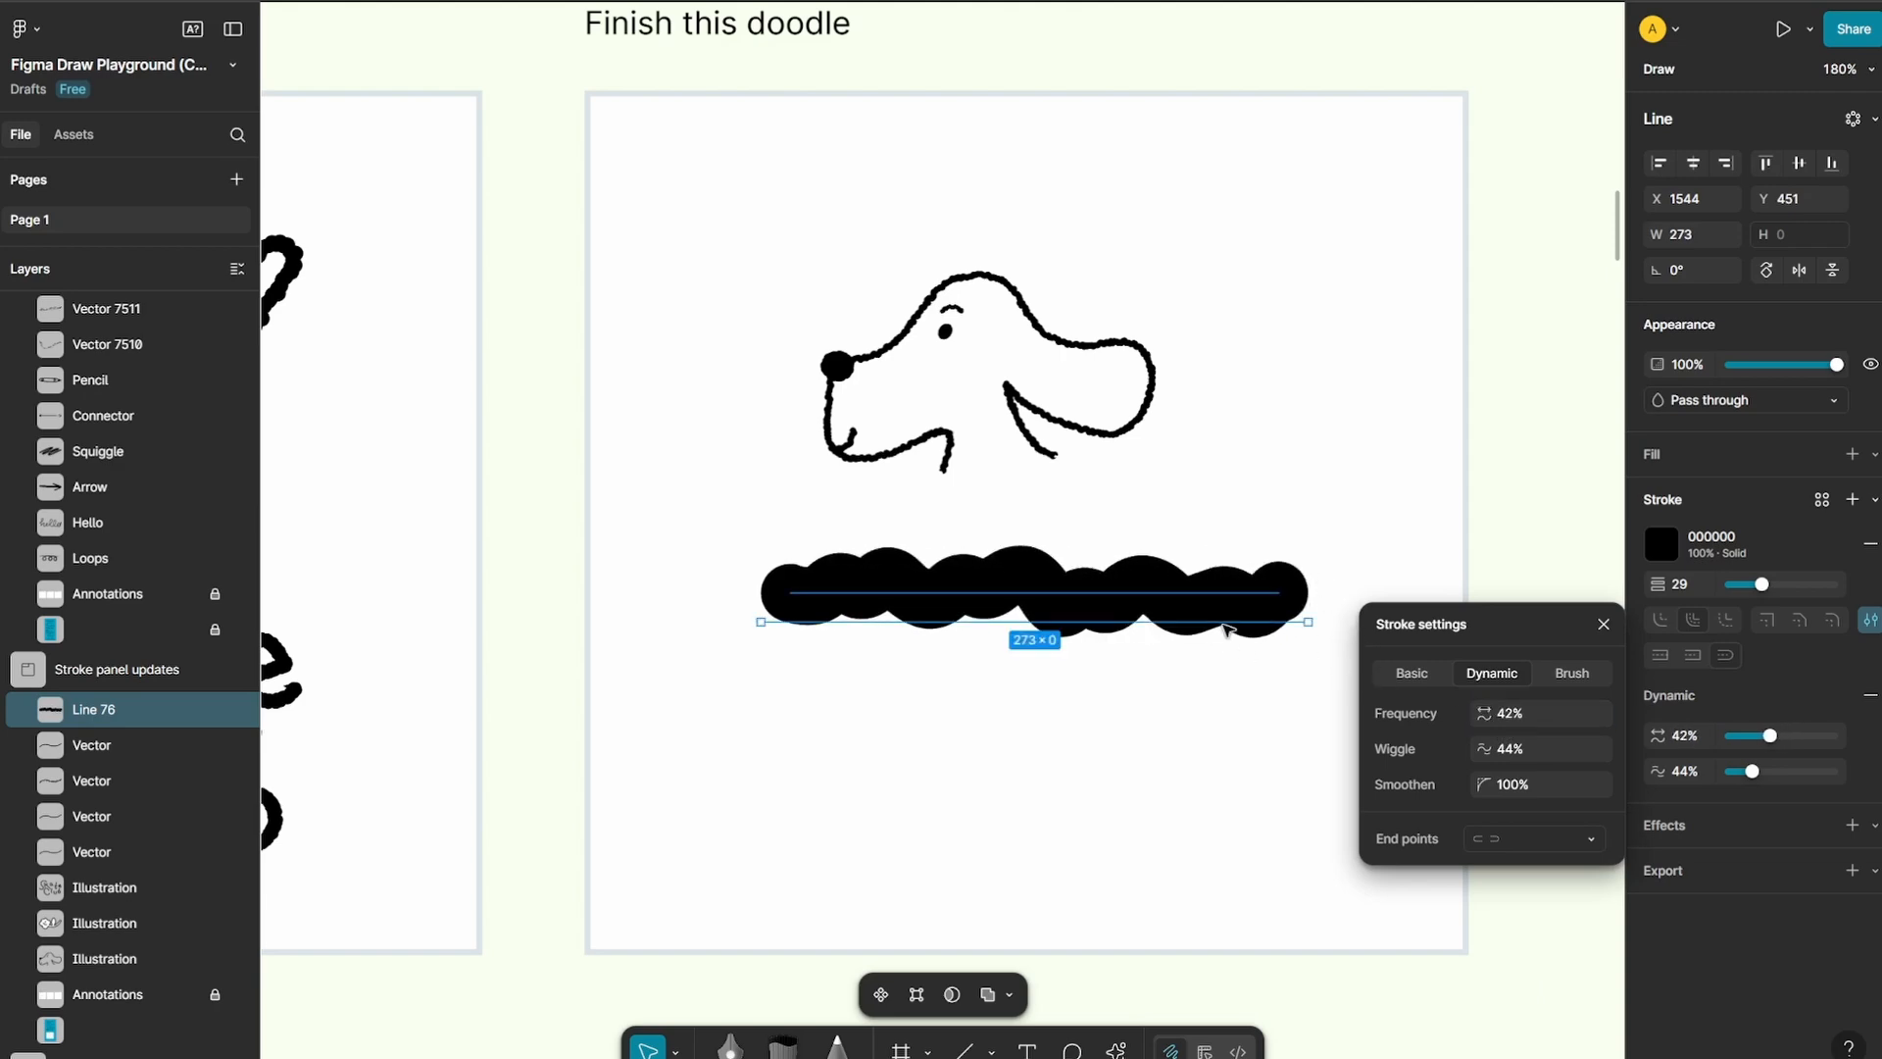
# Review the dynamic stroke instructions and examples on the Stroke panel updates board, then close the stroke settings
pyautogui.scroll(-5, 1122, 485)
pyautogui.moveTo(479, 524); pyautogui.dragTo(1145, 538)
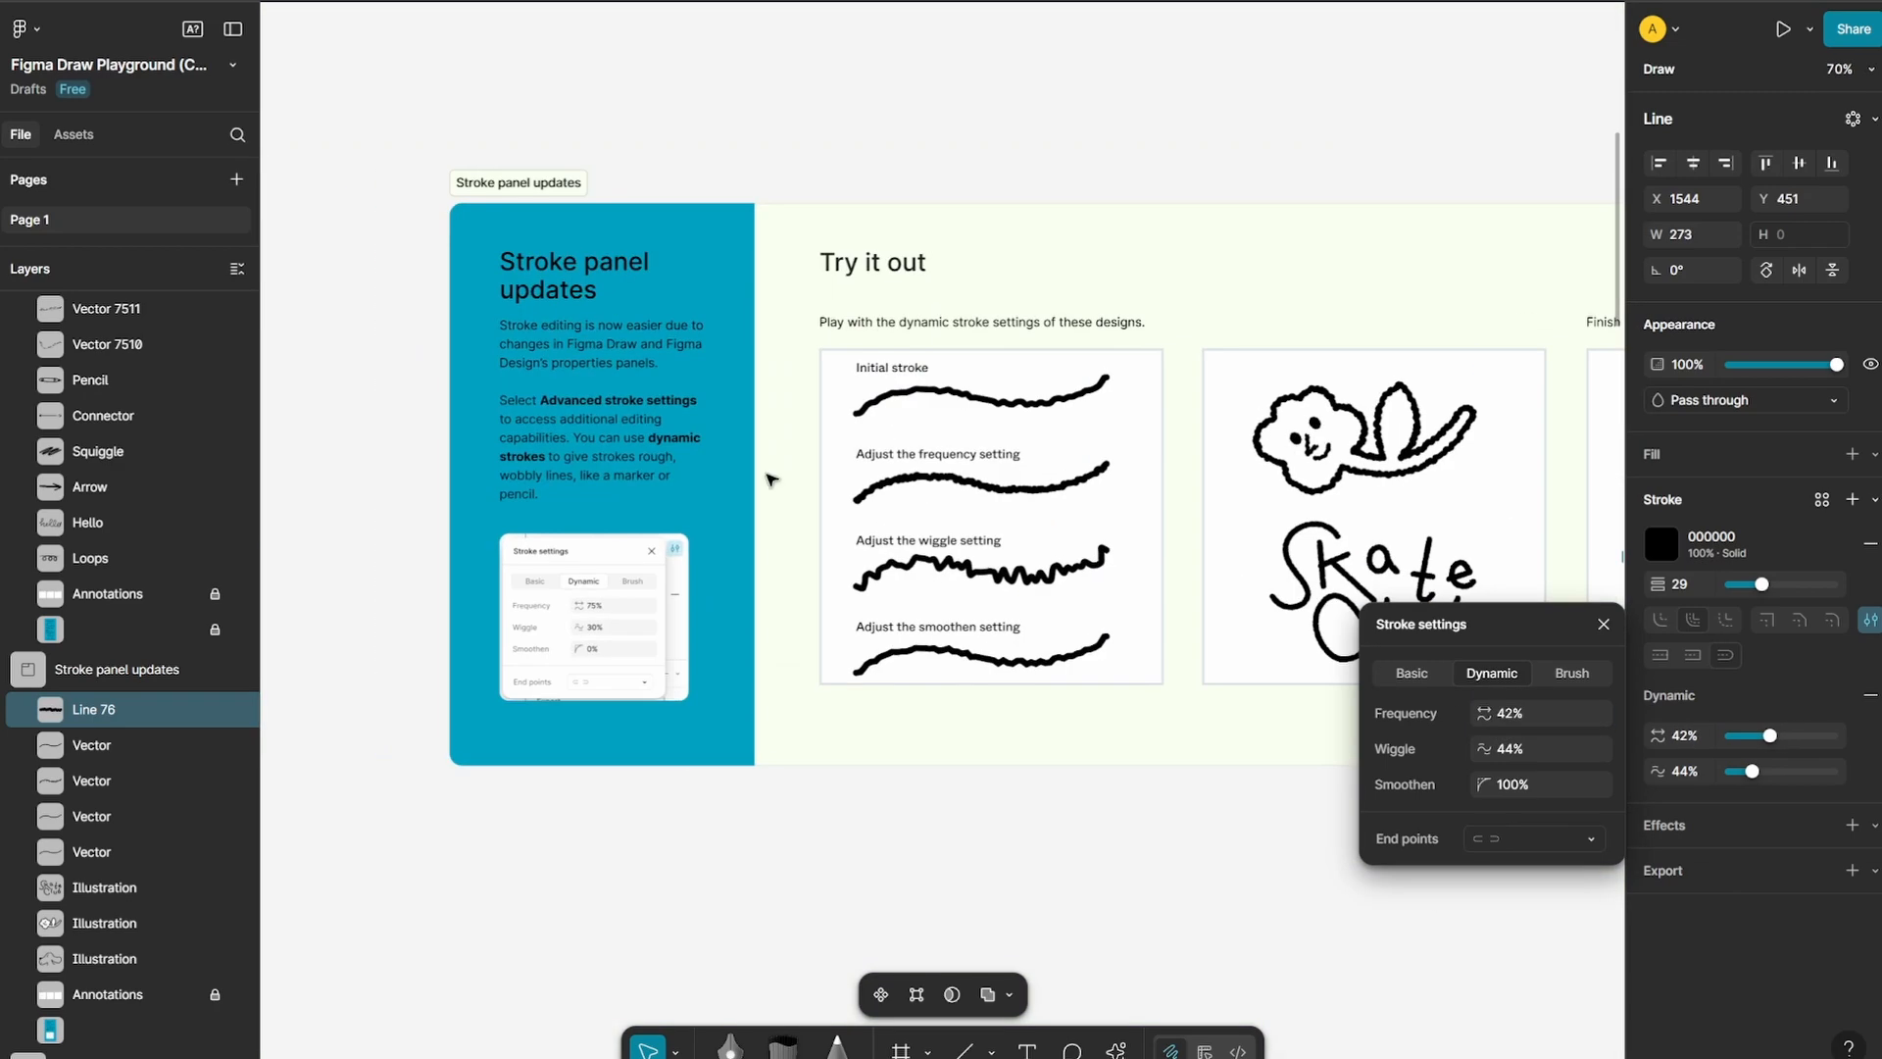
pyautogui.scroll(3, 696, 421)
pyautogui.scroll(2, 500, 825)
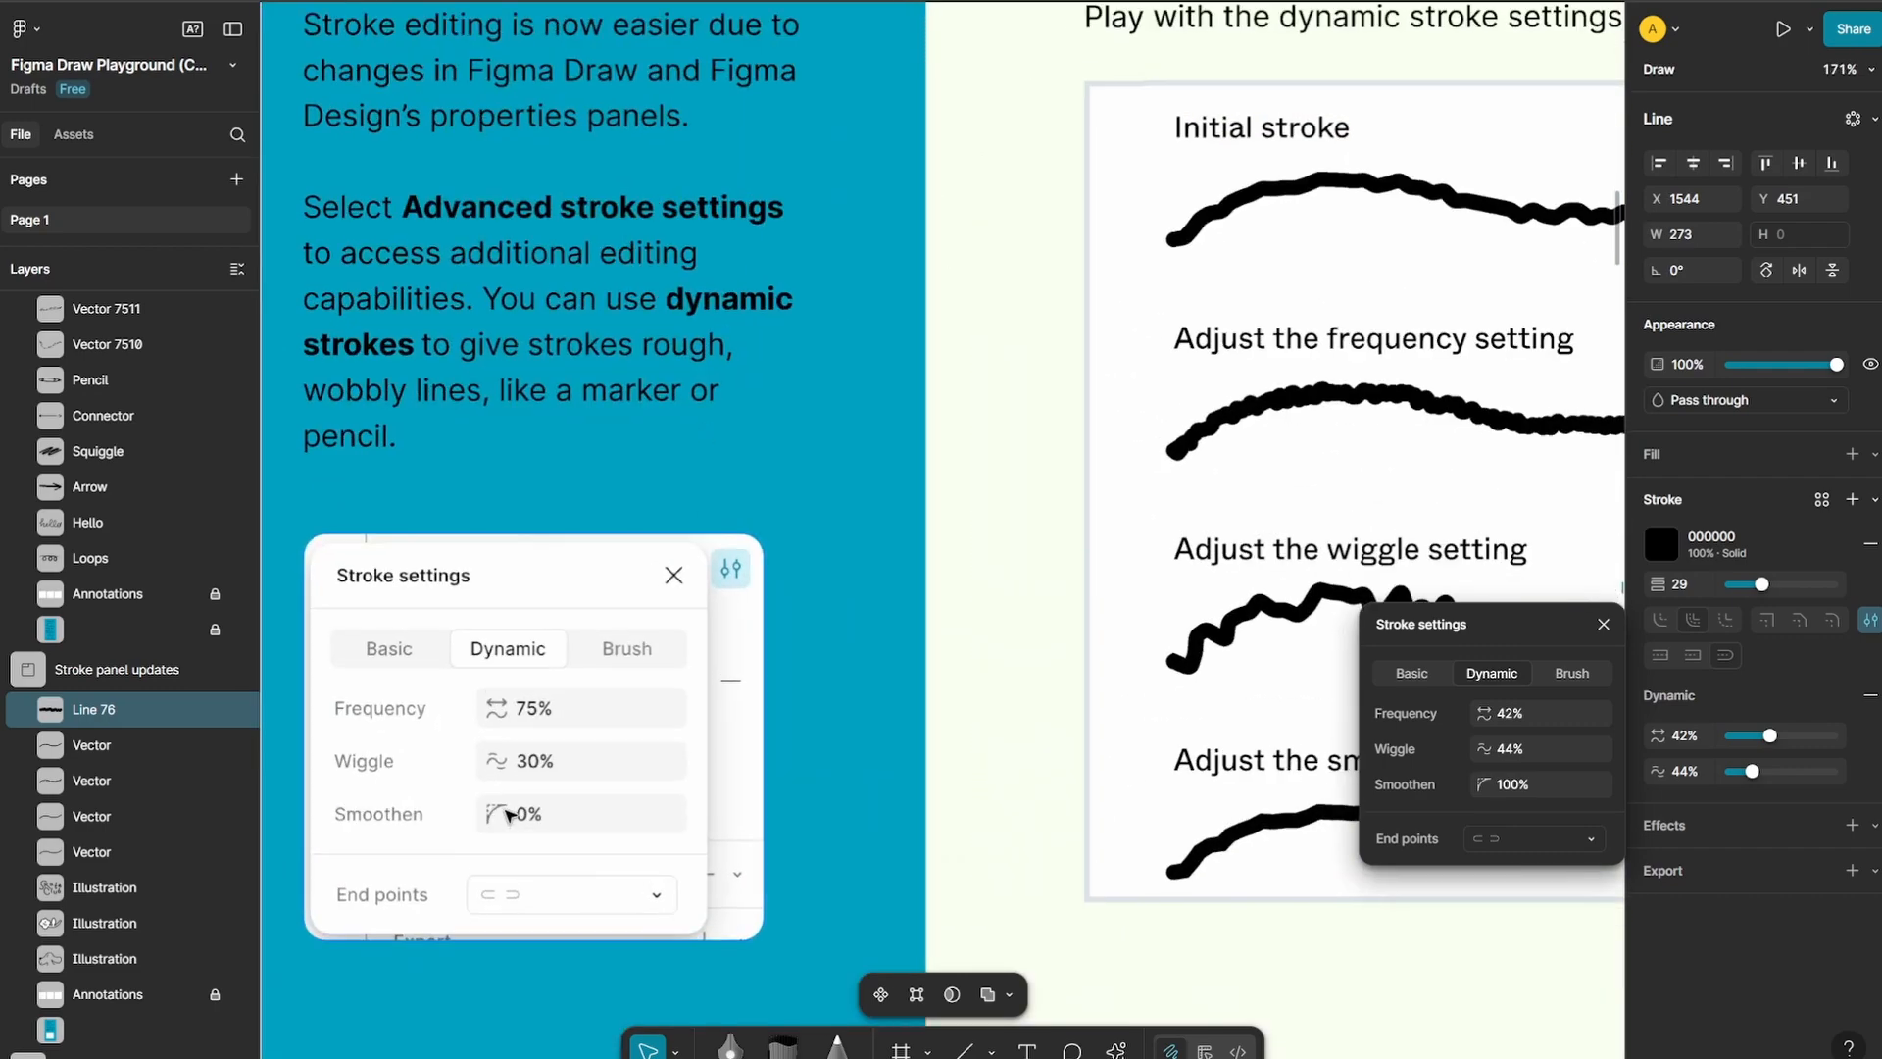
pyautogui.click(1603, 624)
# Examine the Shape builder board, including its instructions and the purple moon and star exercise
pyautogui.scroll(-5, 1195, 385)
pyautogui.scroll(-2, 1195, 384)
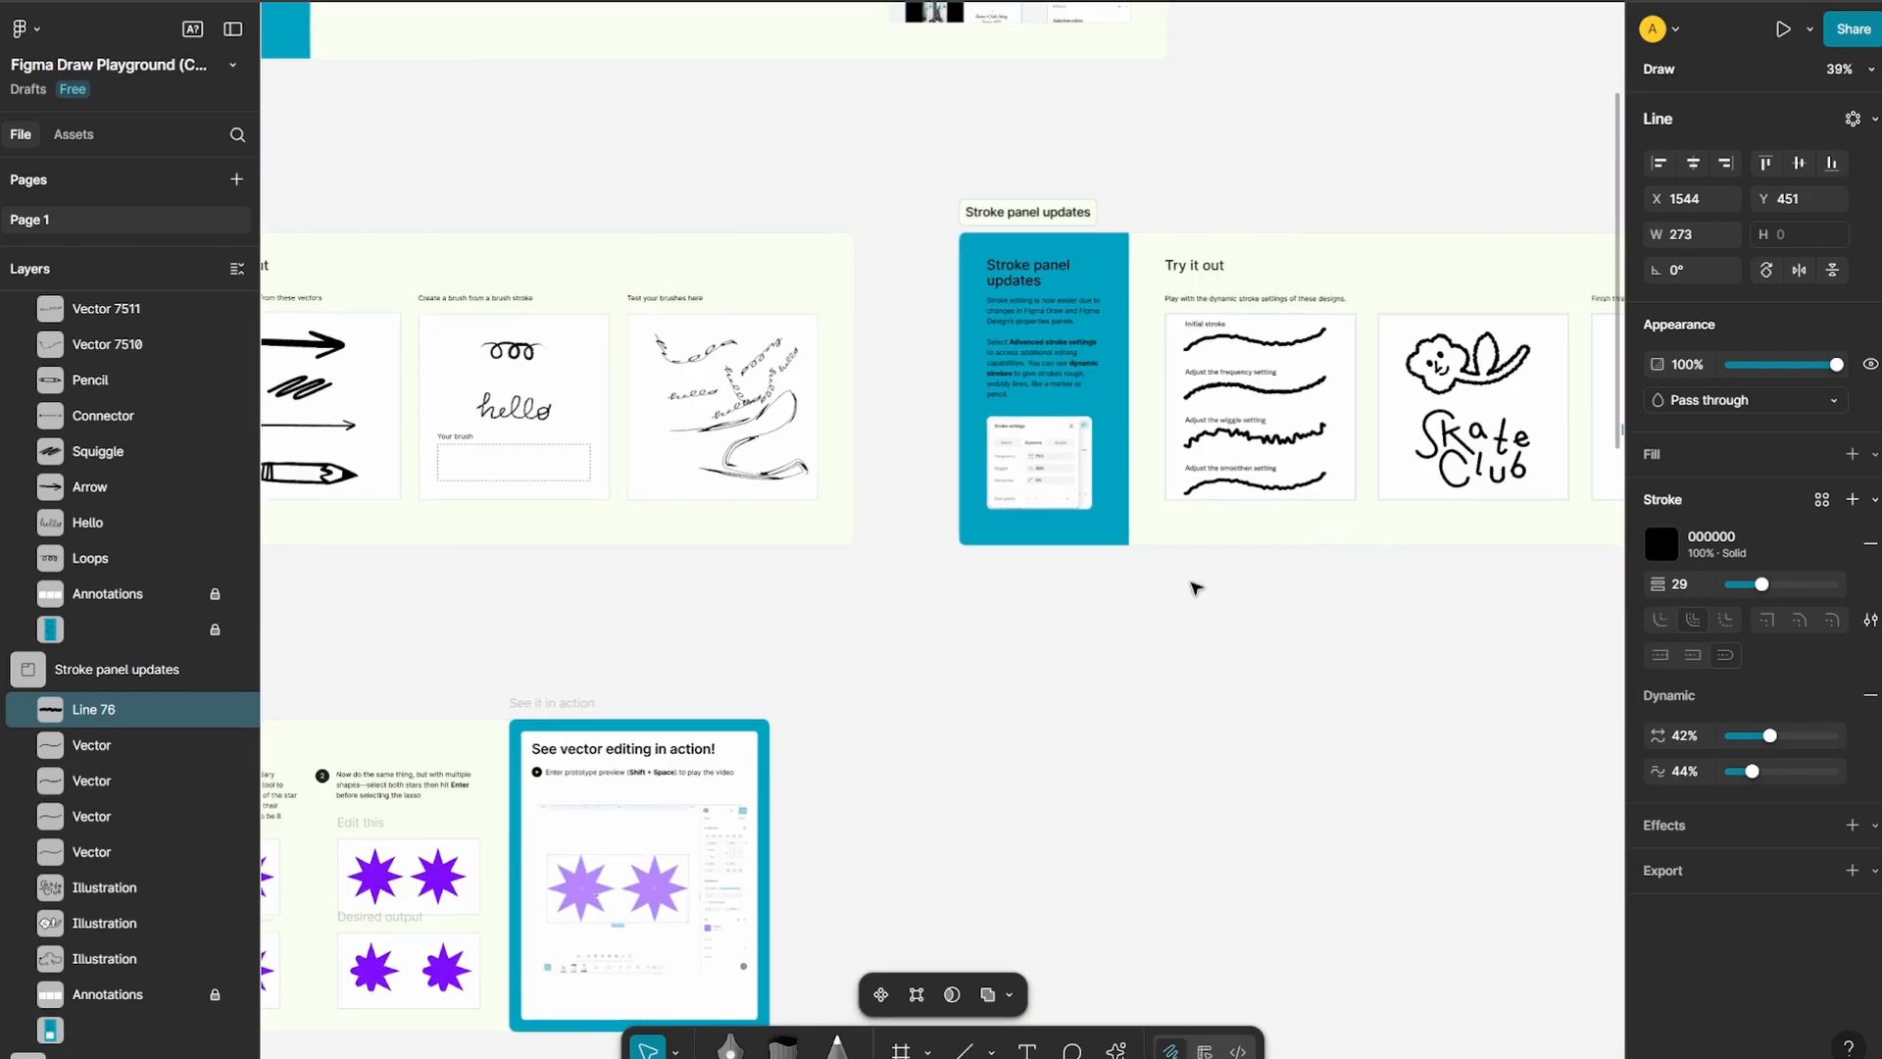
pyautogui.scroll(-4, 1037, 615)
pyautogui.scroll(-2, 1037, 616)
pyautogui.scroll(5, 862, 470)
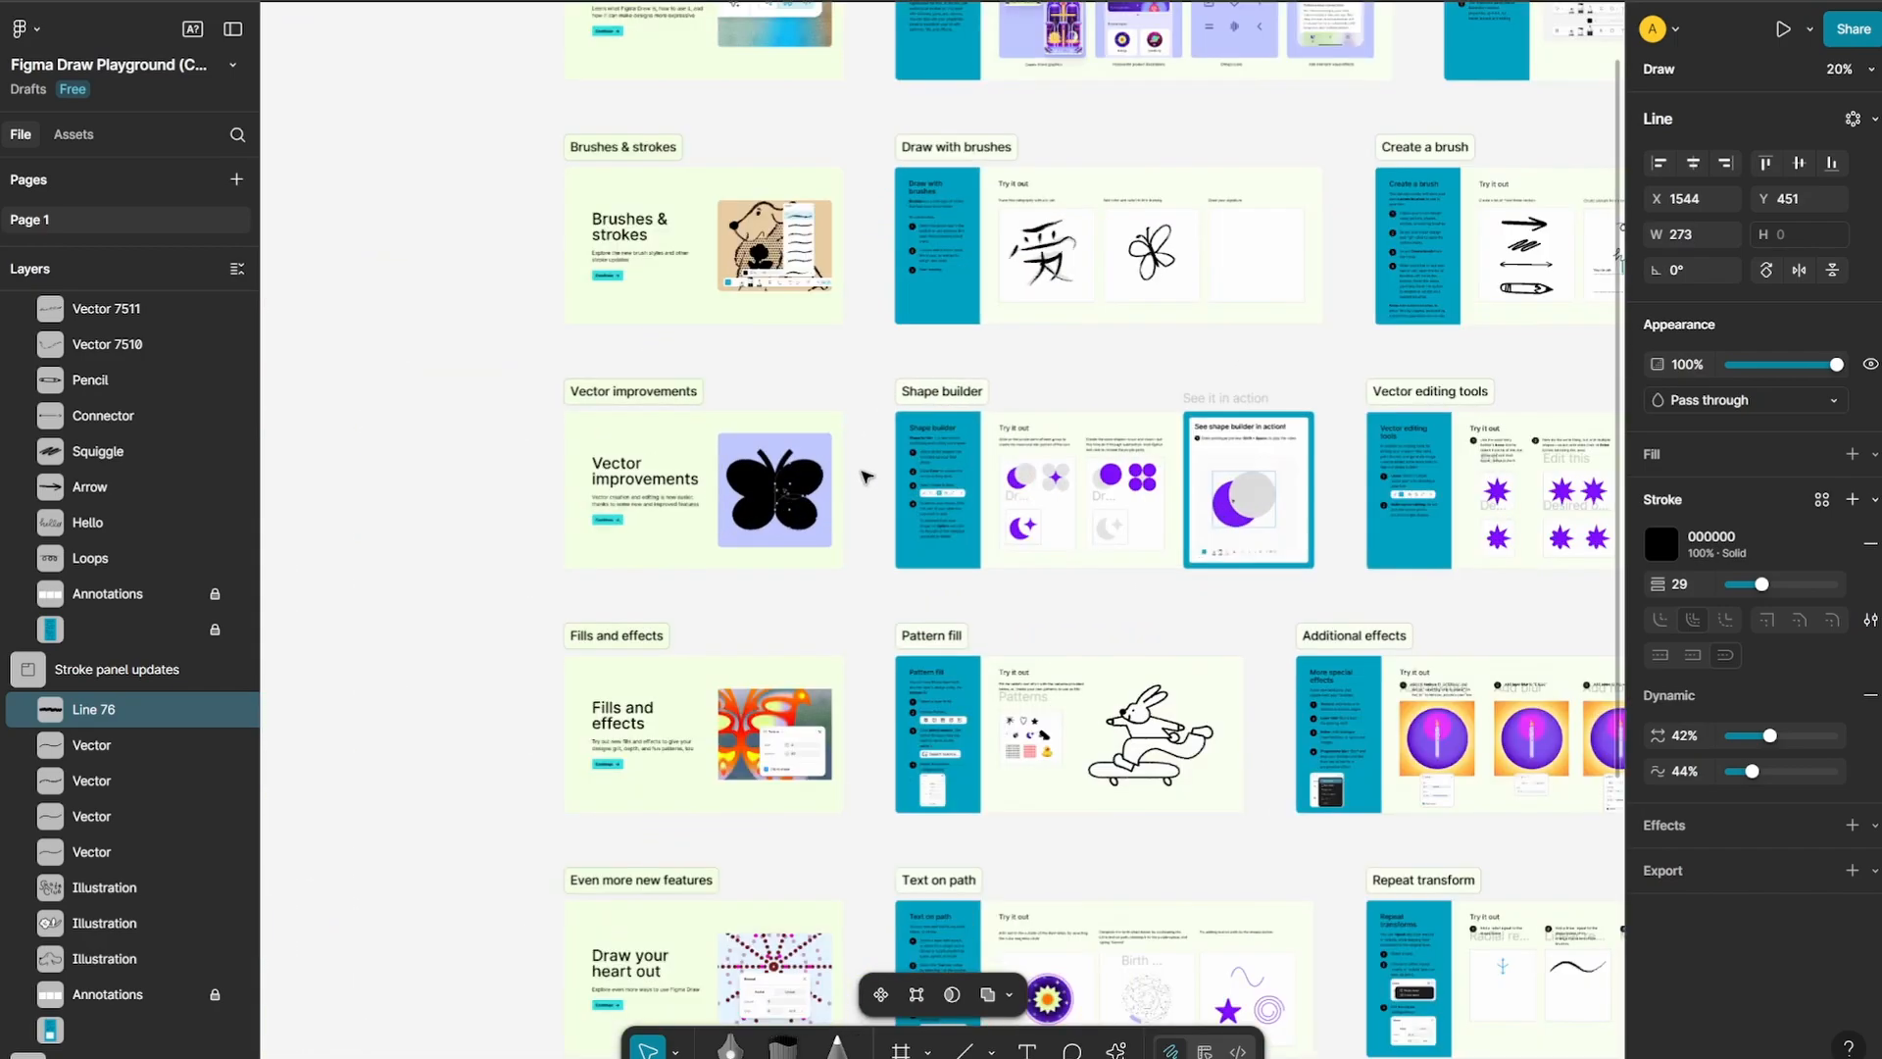
pyautogui.scroll(8, 1285, 508)
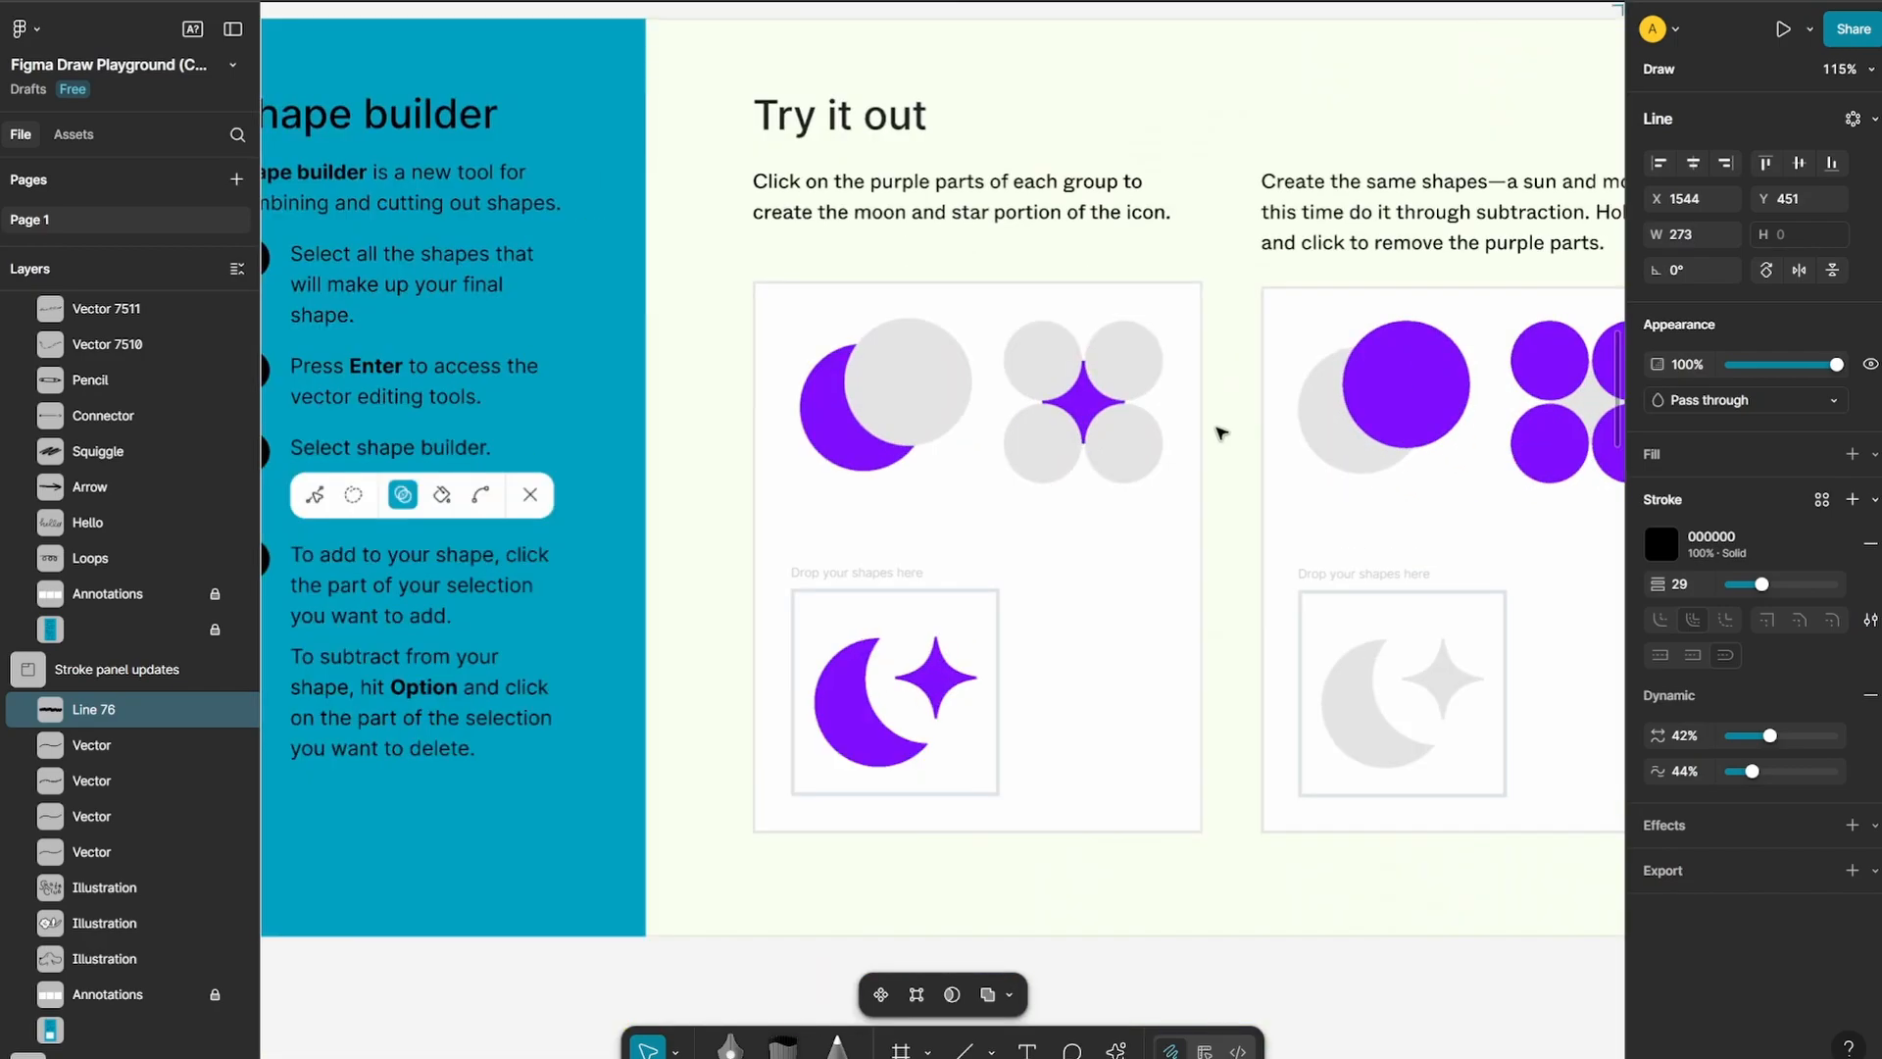
pyautogui.scroll(2, 882, 488)
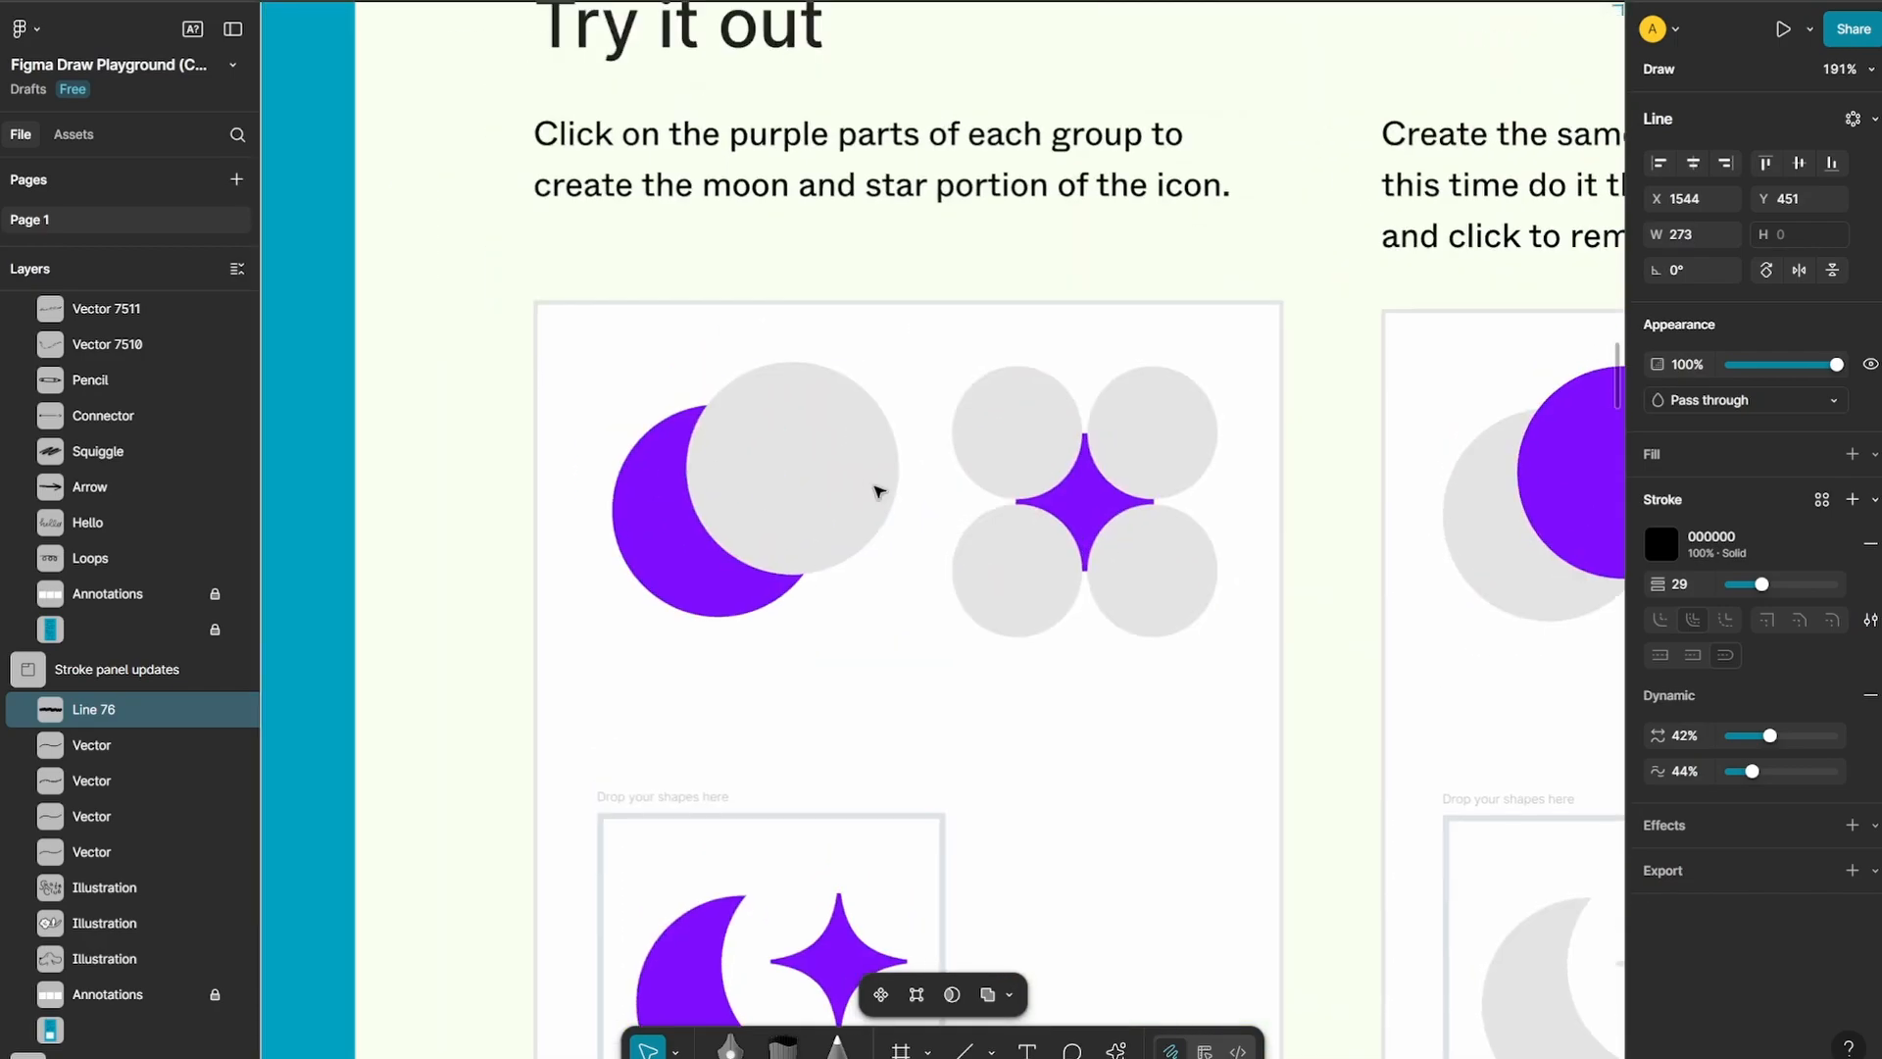
pyautogui.scroll(2, 877, 491)
pyautogui.scroll(-1, 774, 472)
pyautogui.scroll(-1, 700, 475)
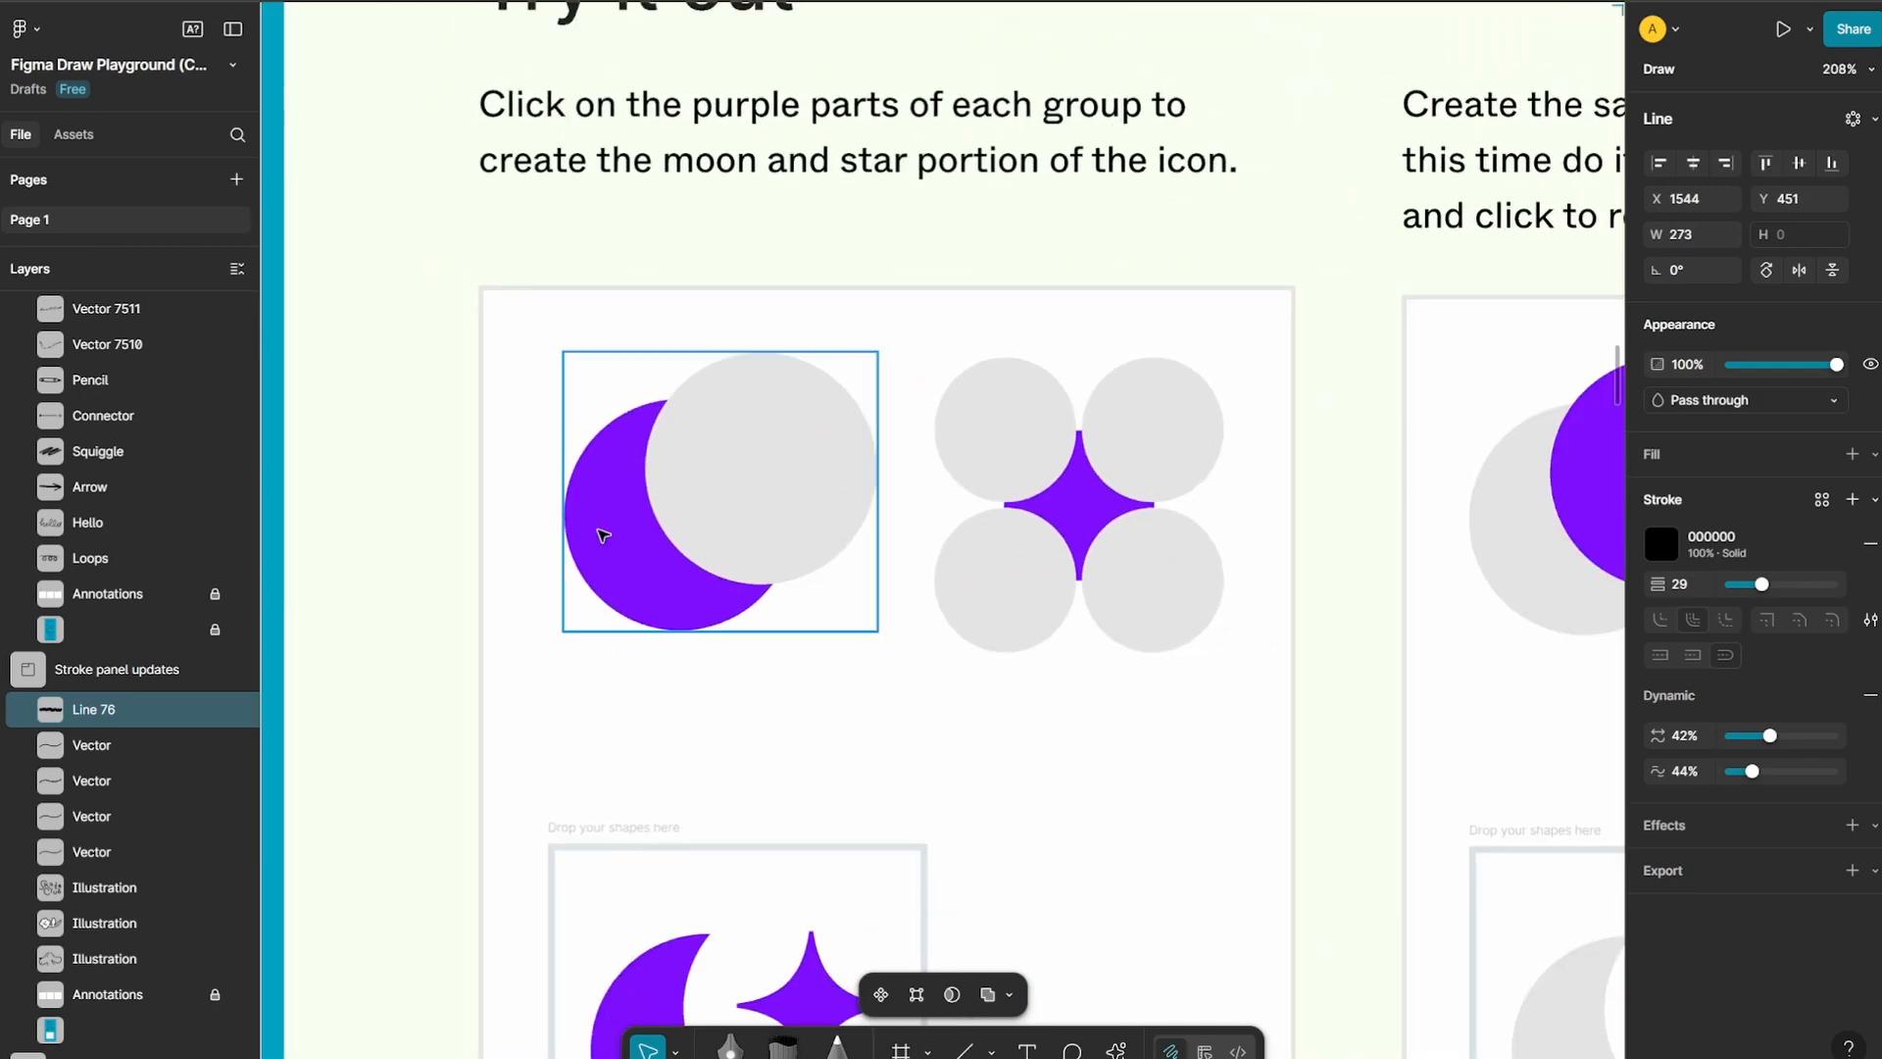
pyautogui.doubleClick(603, 534)
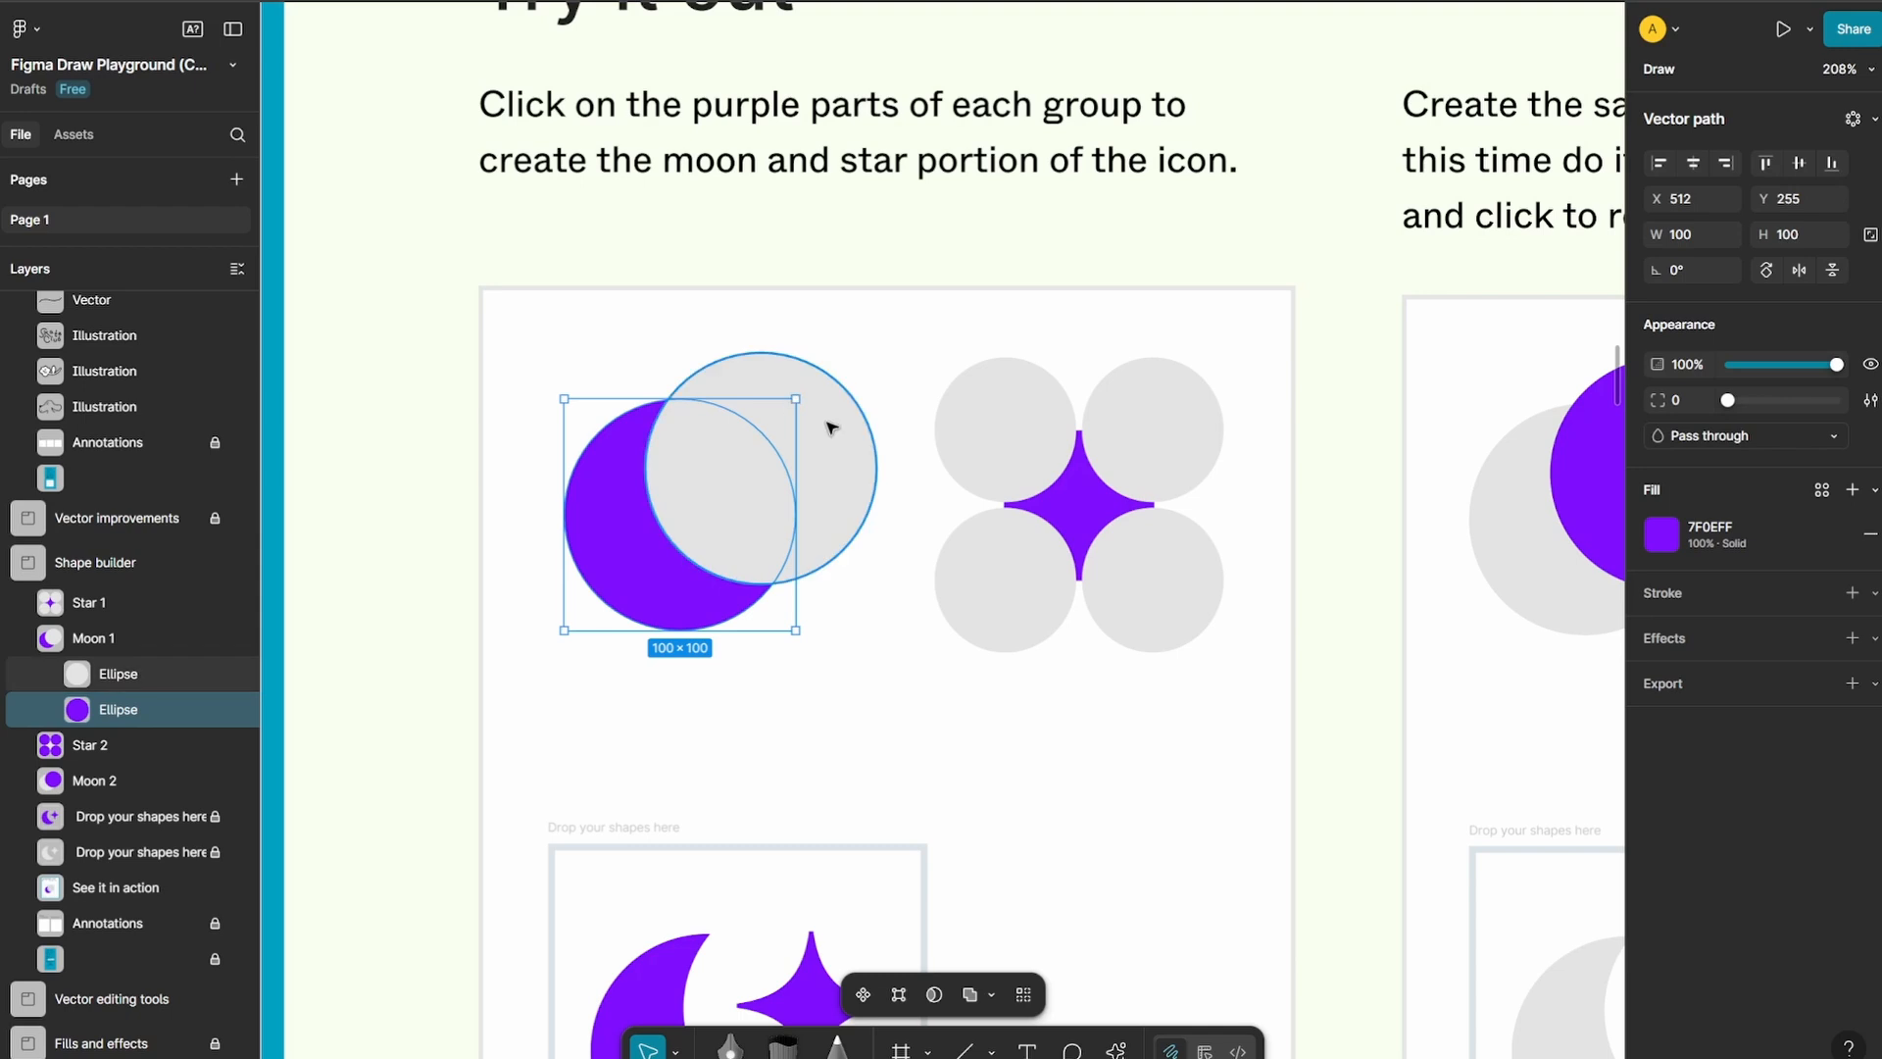
pyautogui.press('Return')
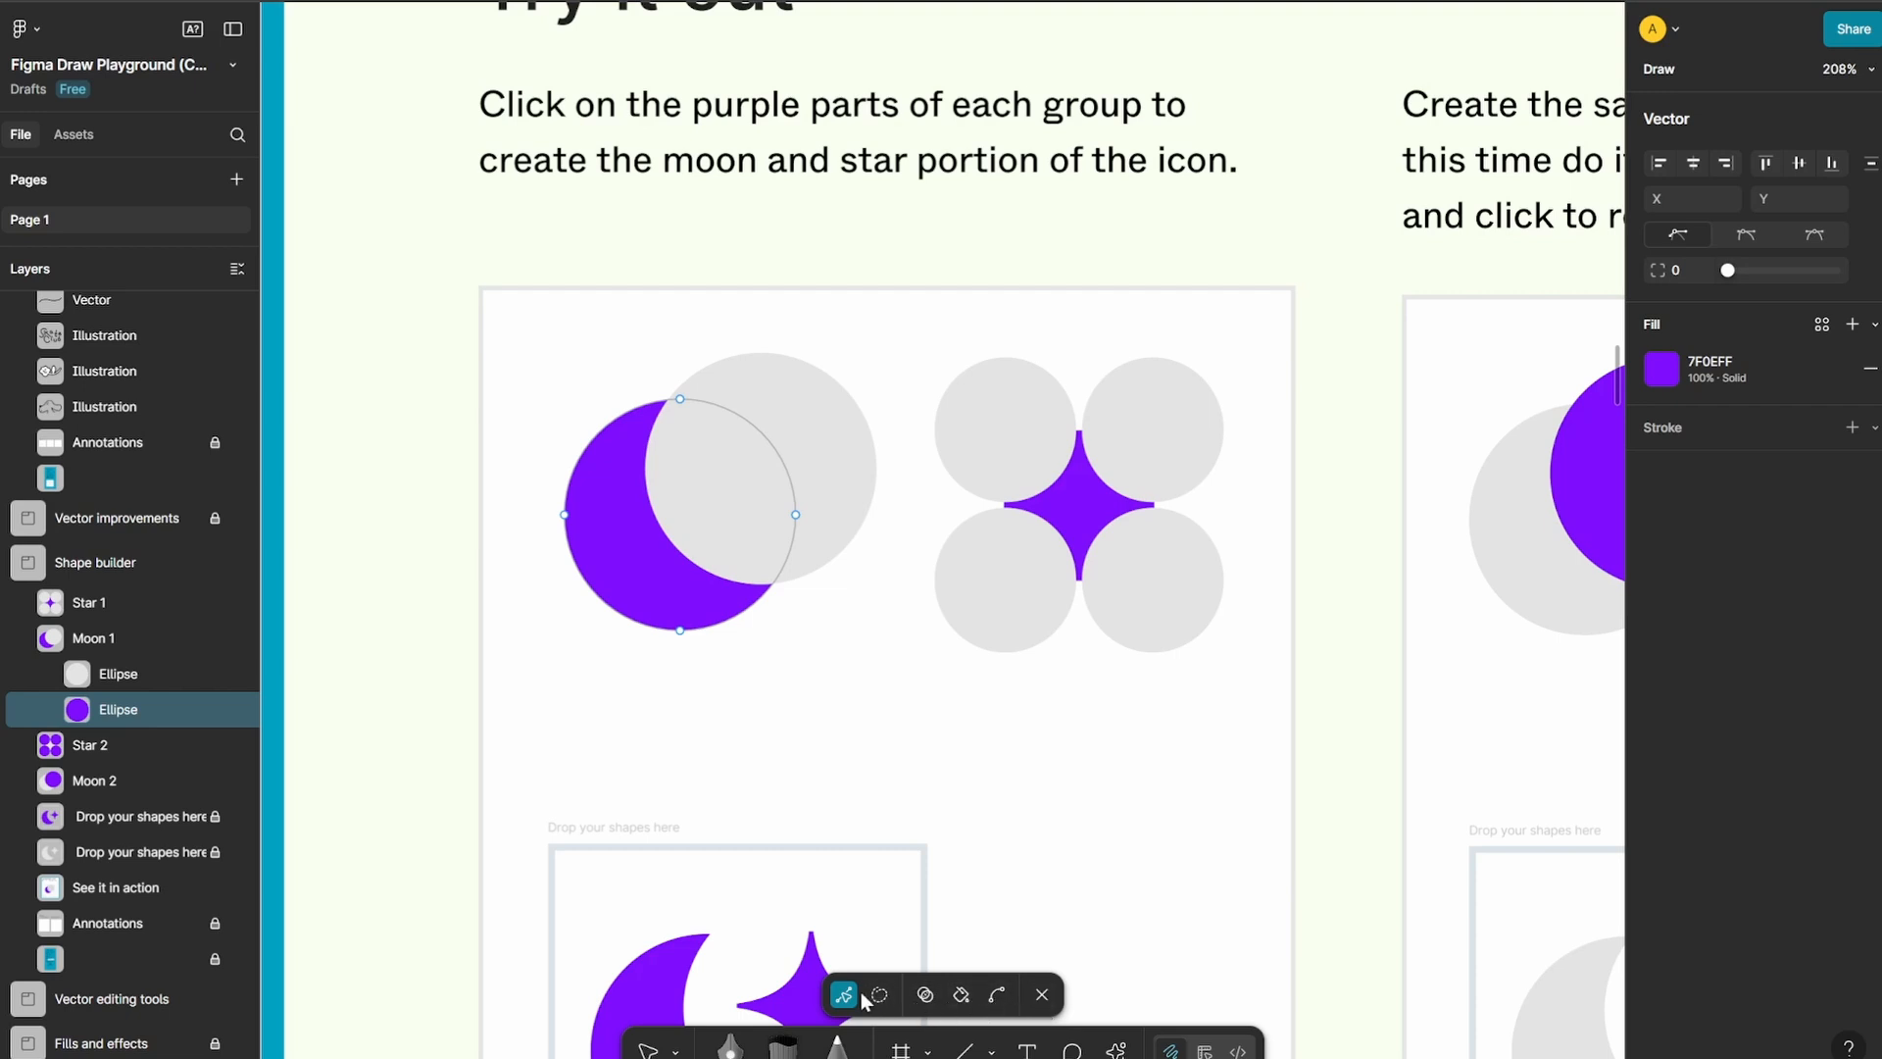
pyautogui.click(927, 995)
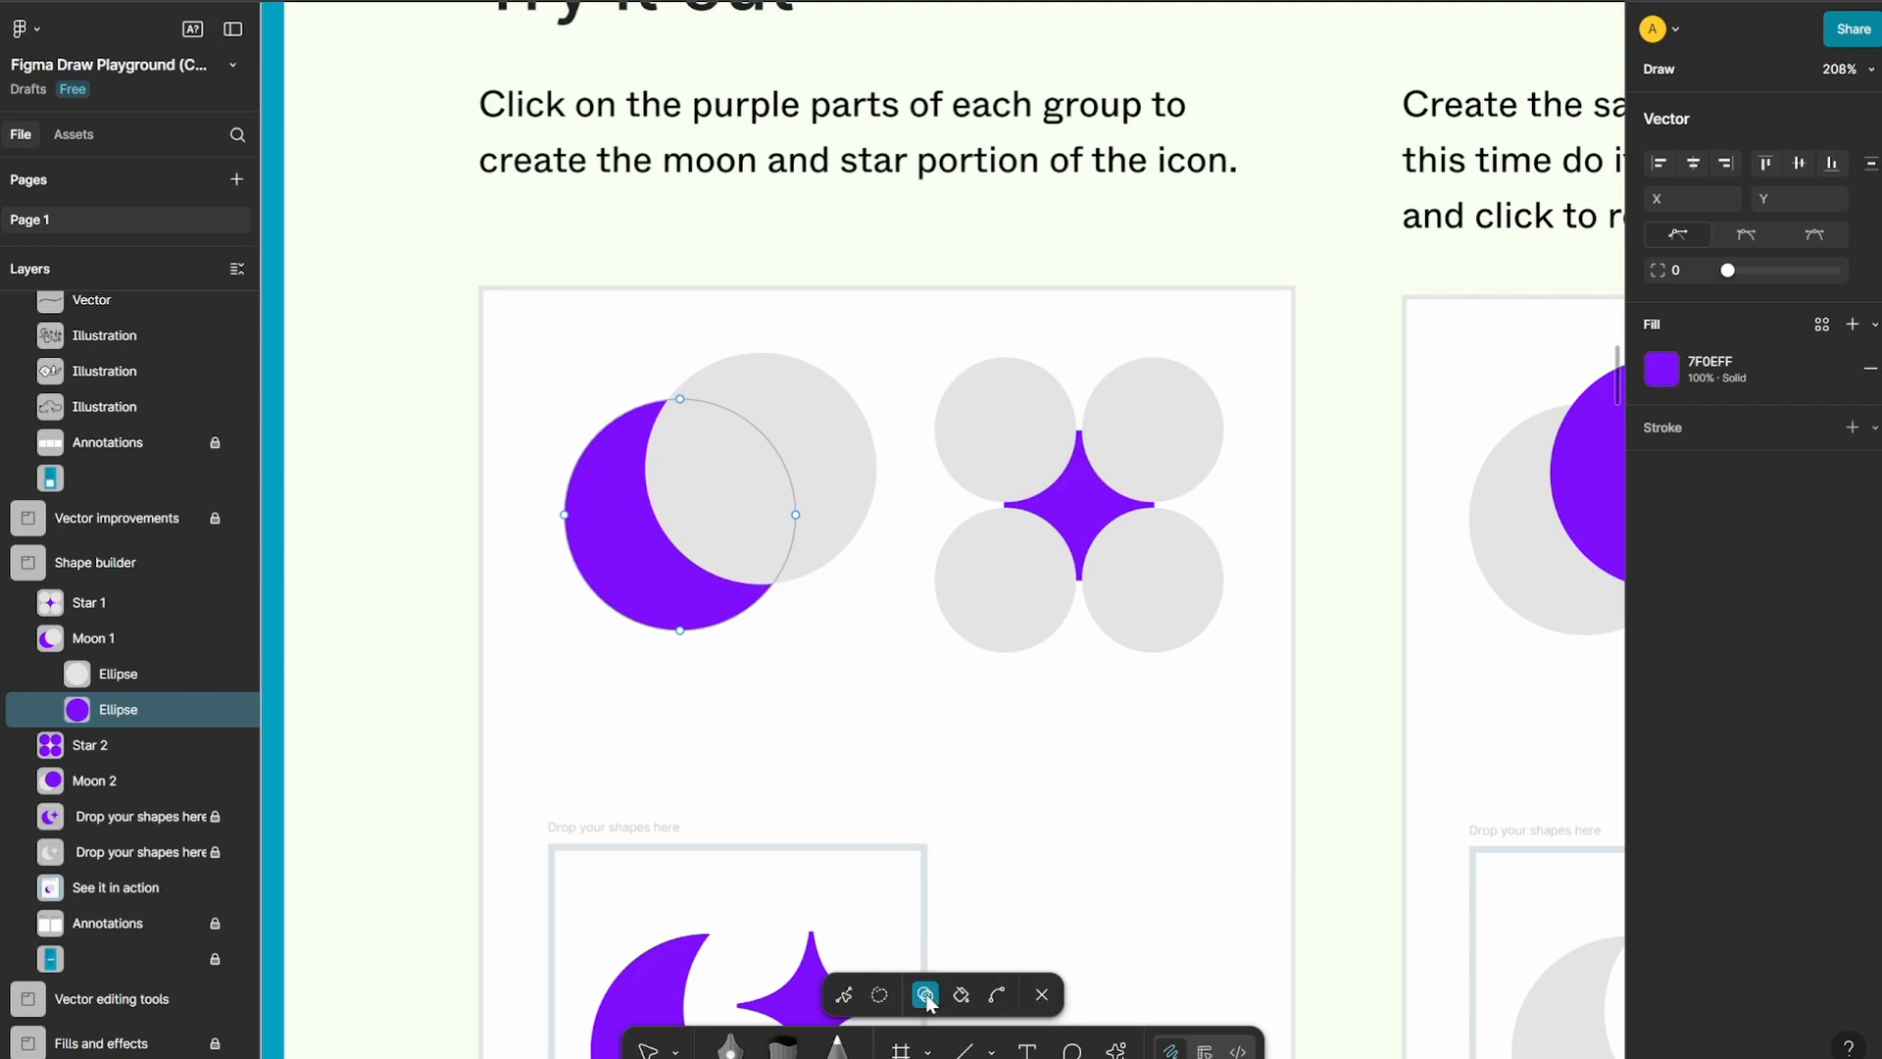
pyautogui.rightClick(826, 437)
pyautogui.press('Escape')
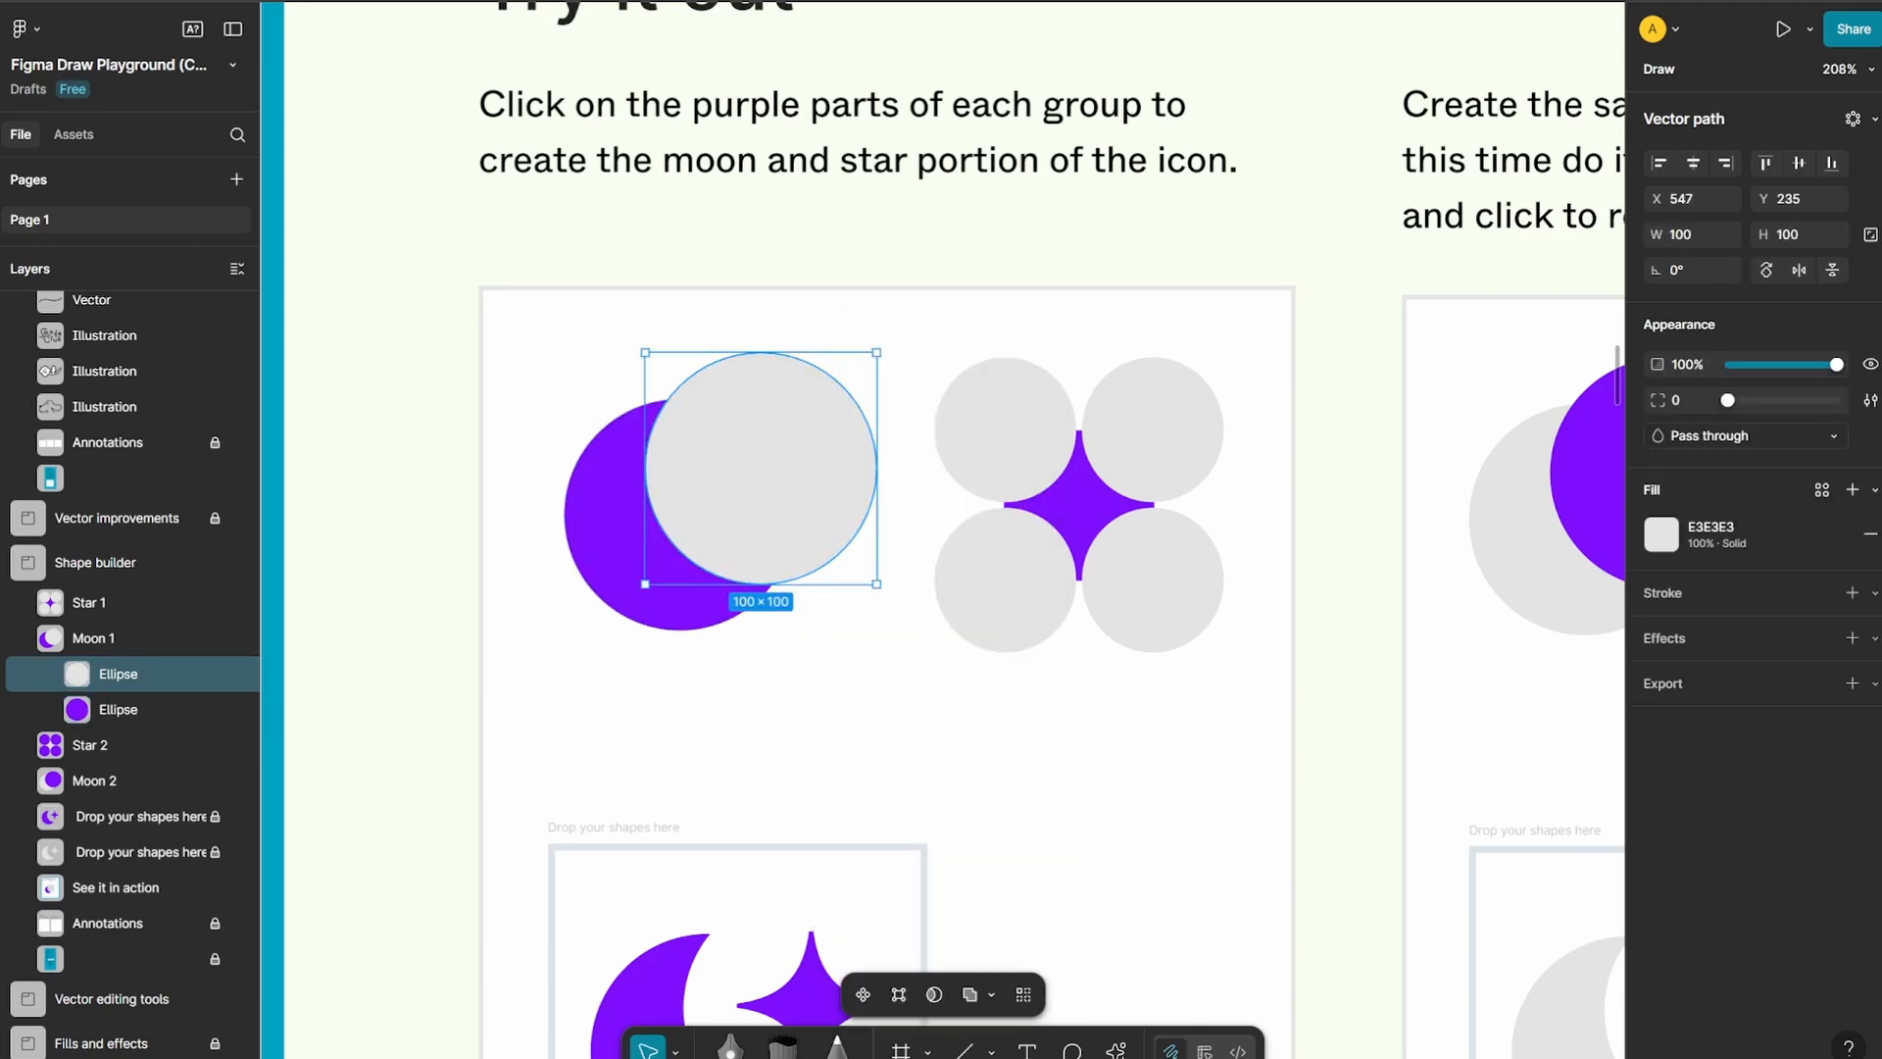
pyautogui.press('Escape')
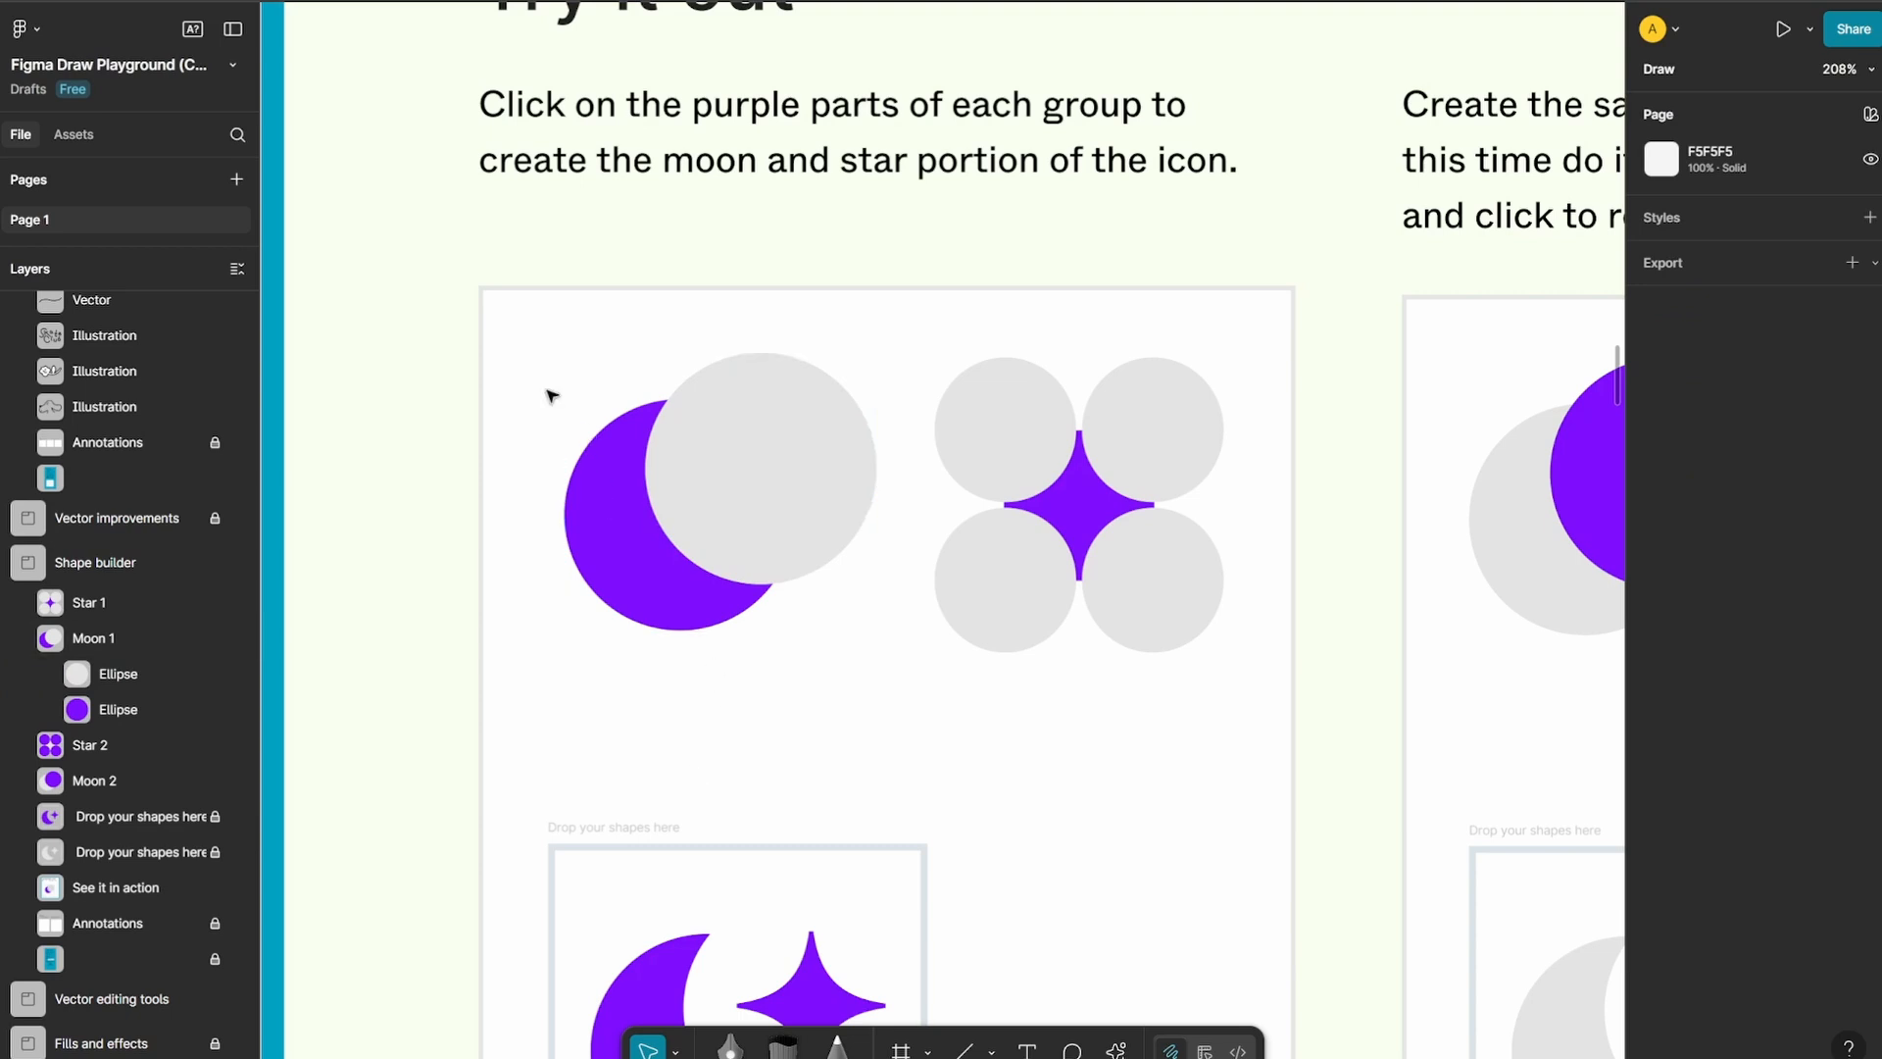
# Select both overlapping ellipses of Moon 1 and enter vector editing with the Shape builder tool active
pyautogui.moveTo(834, 584); pyautogui.dragTo(847, 629)
pyautogui.doubleClick(778, 424)
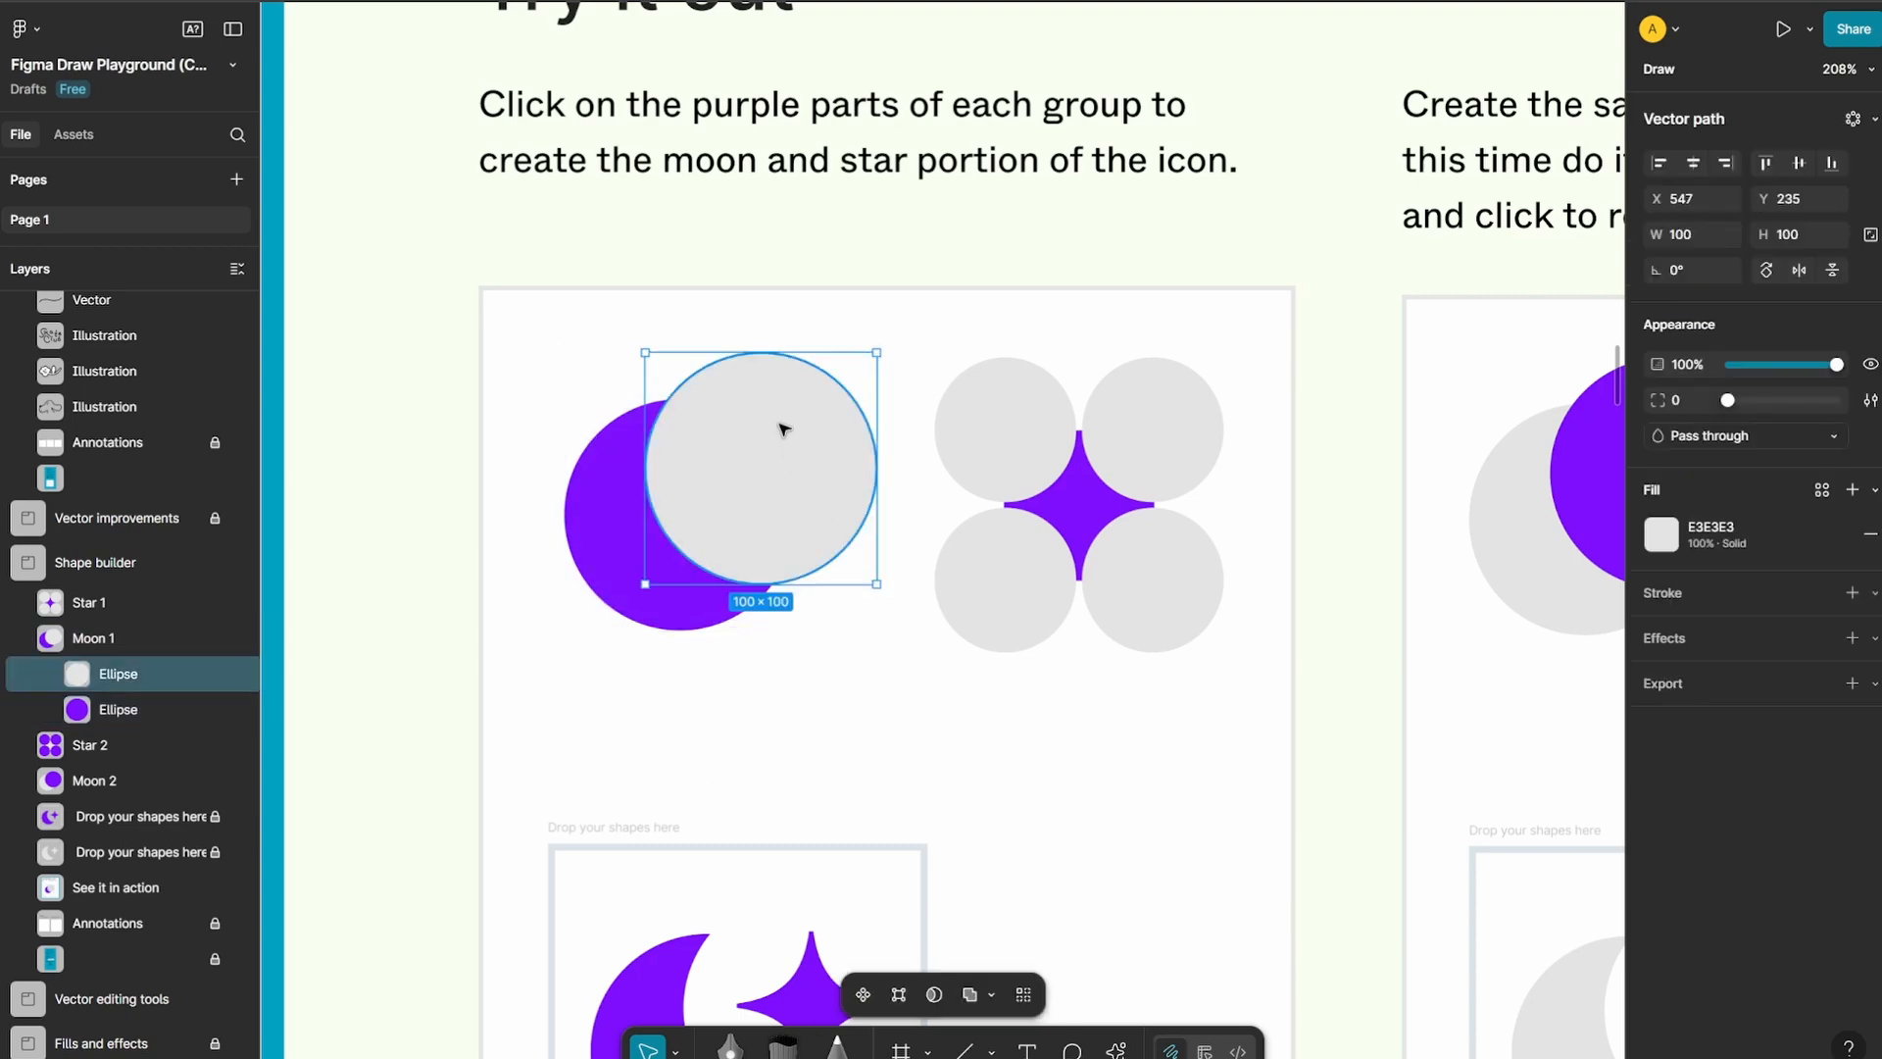
pyautogui.keyDown('shift'); pyautogui.click(621, 516); pyautogui.keyUp('shift')
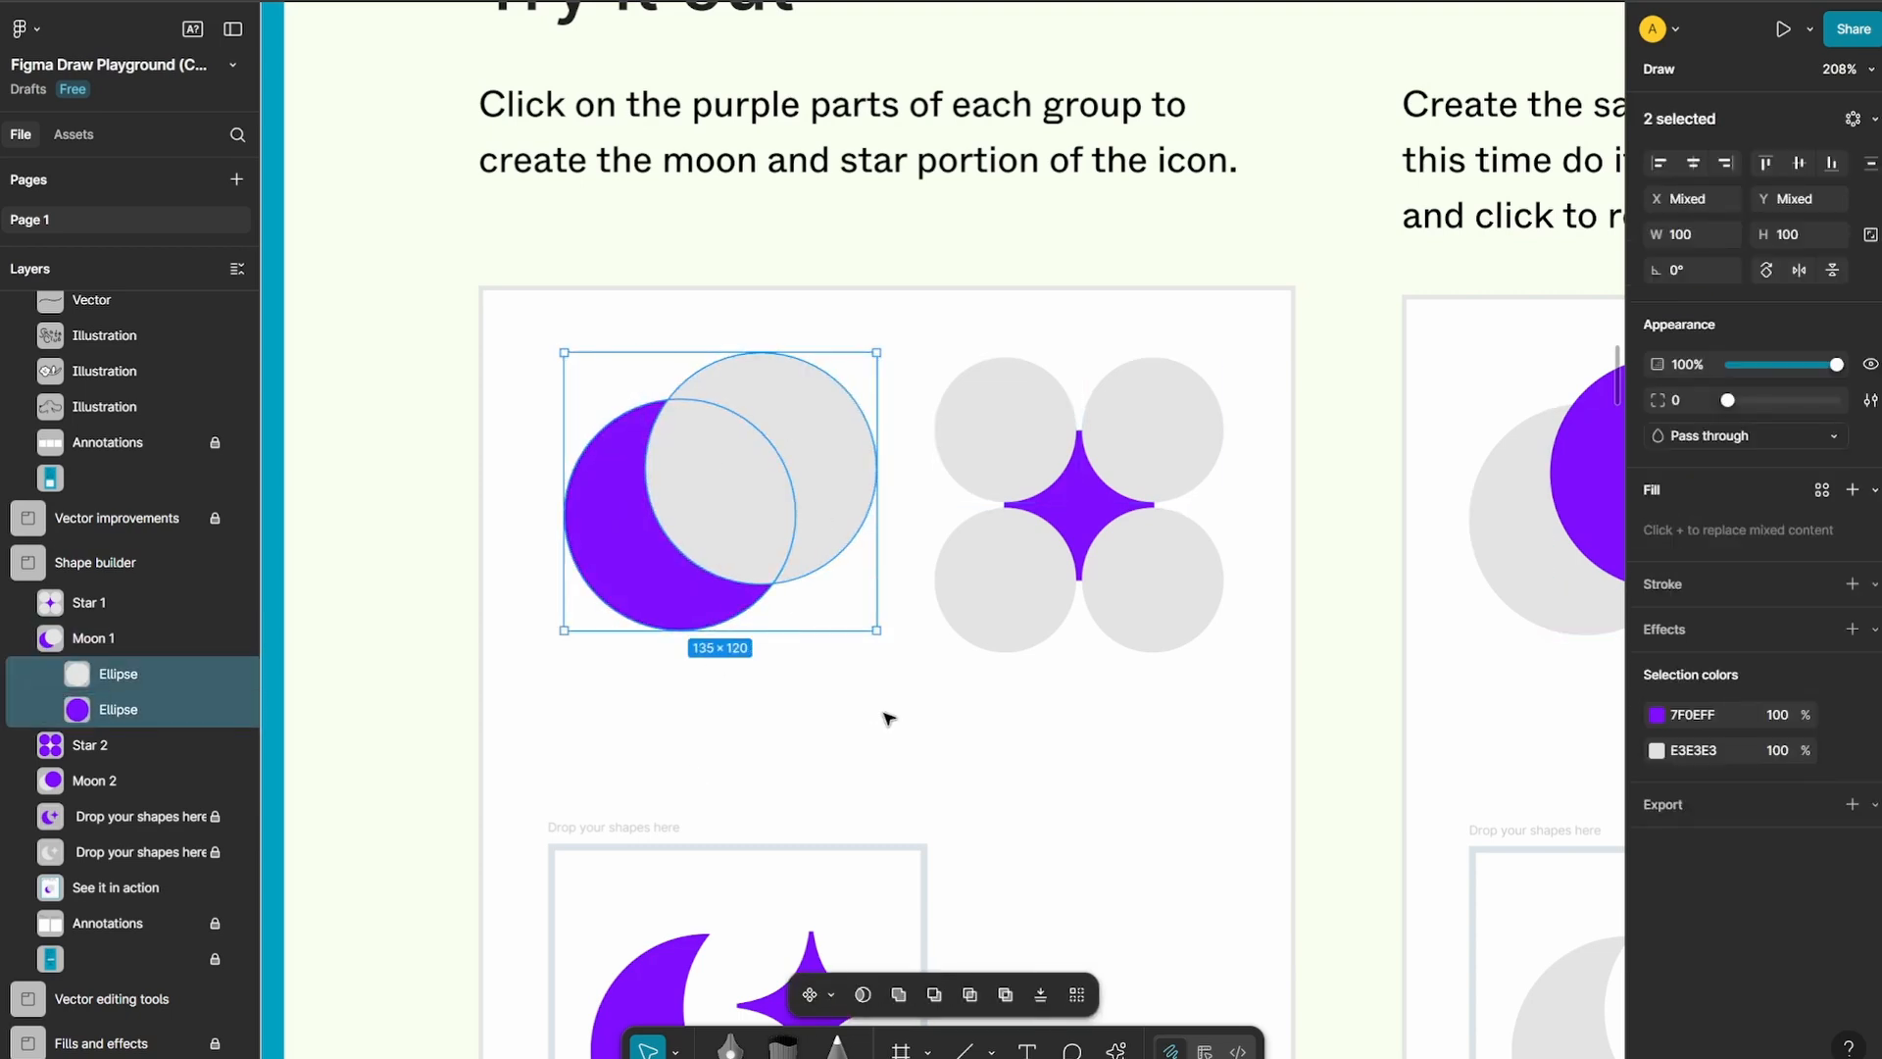
pyautogui.hotkey('shift', 's')
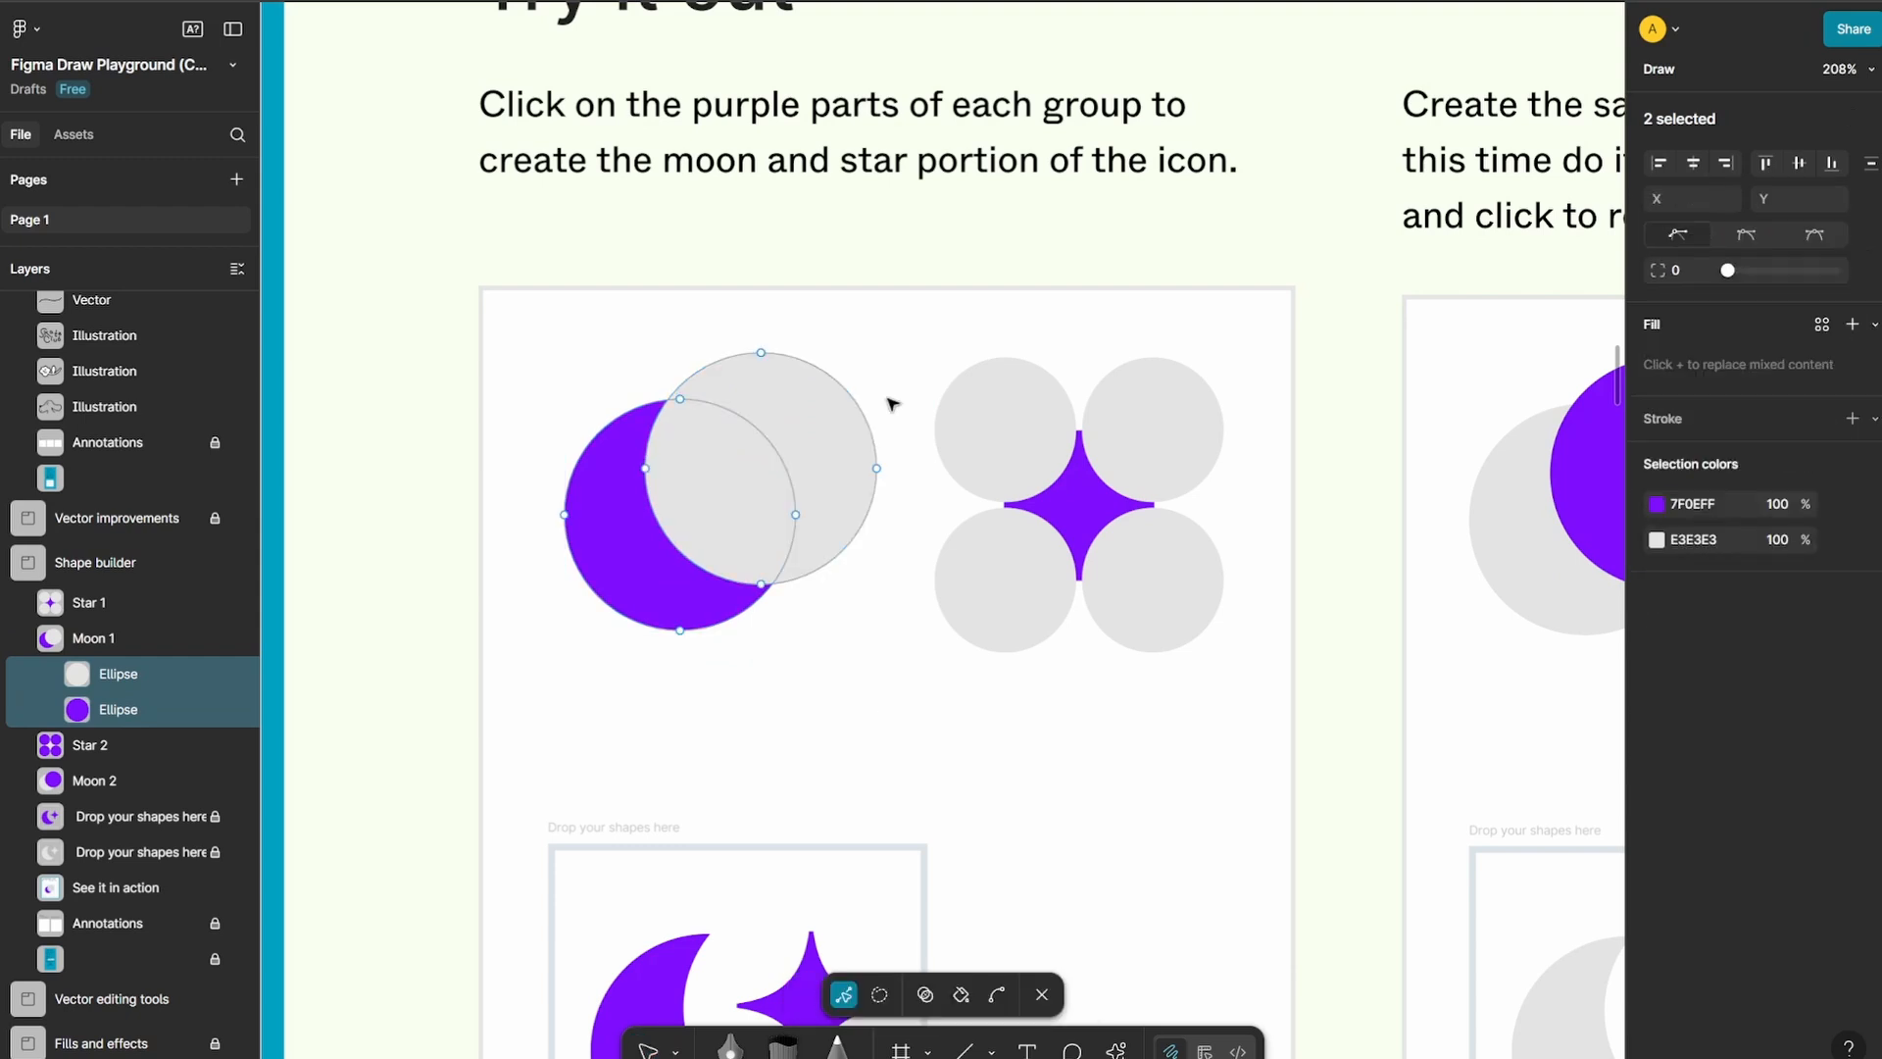
pyautogui.click(931, 997)
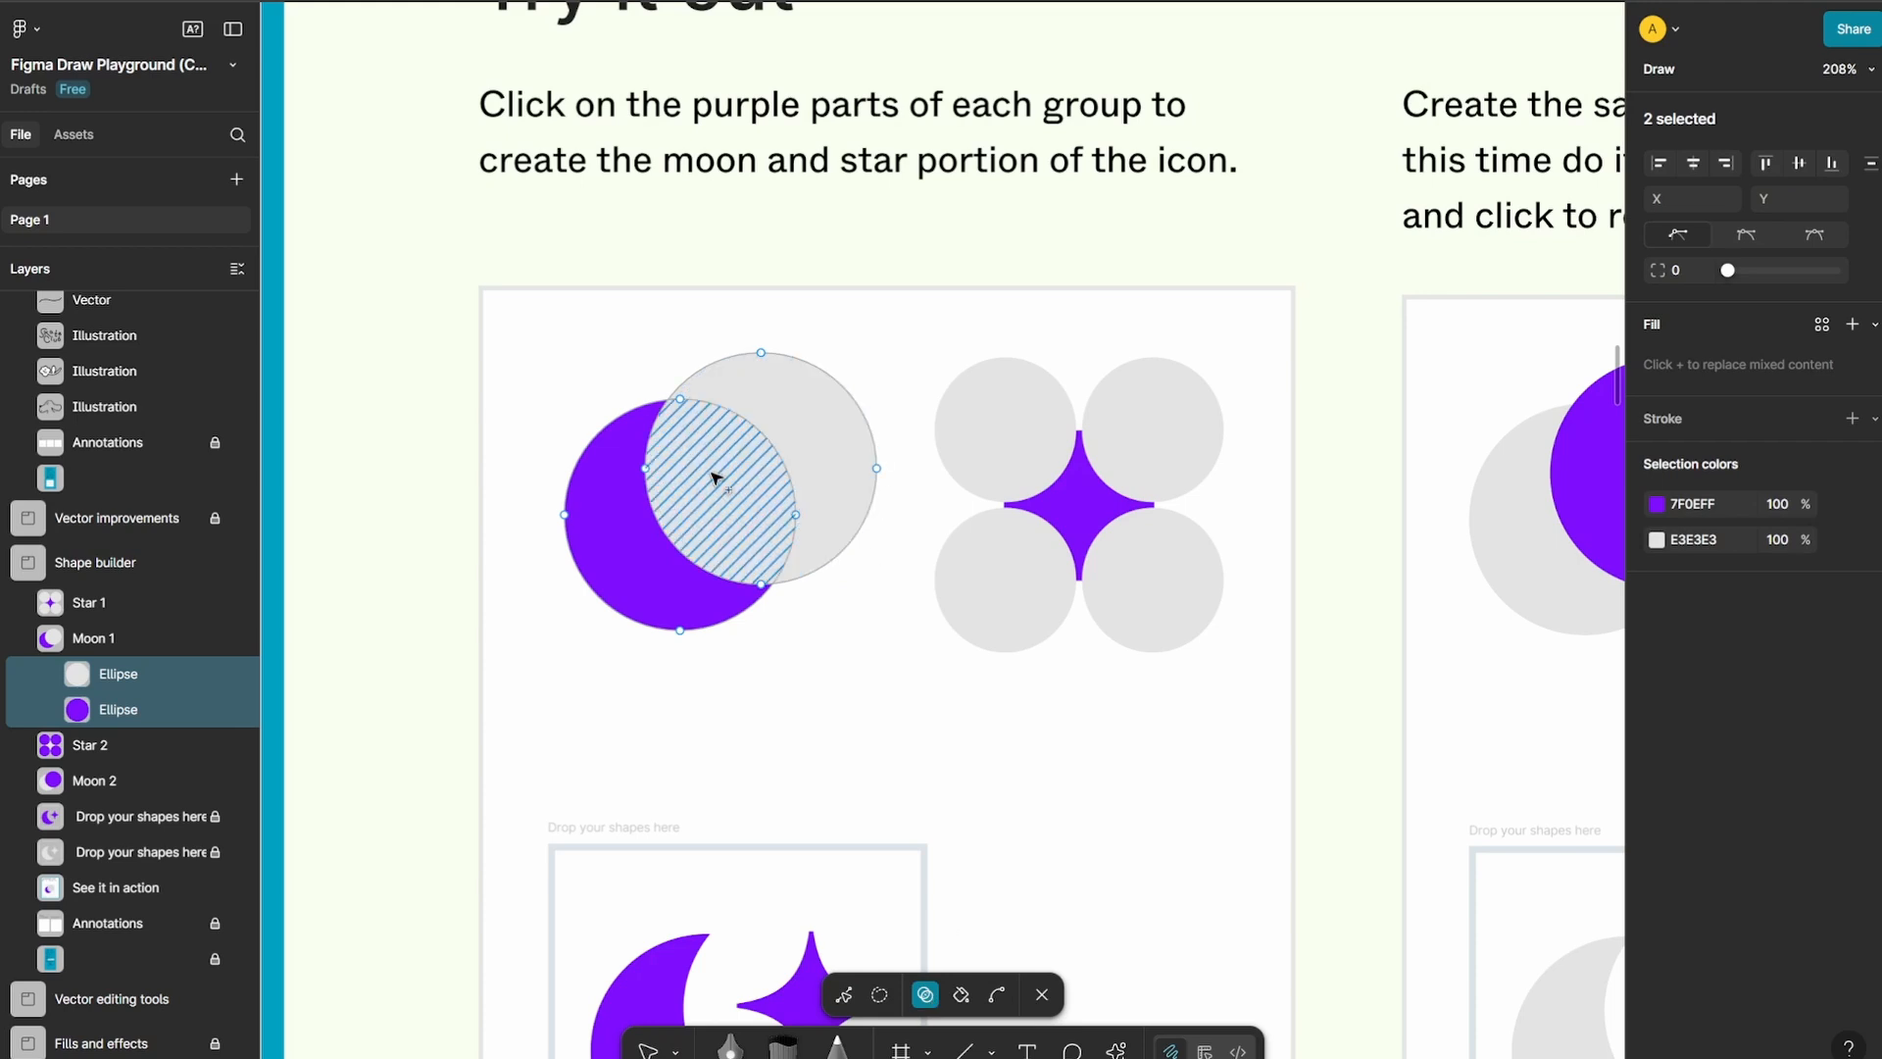
# Extract the purple crescent as its own shape, and hide and show the other two ellipses to check the piece
pyautogui.click(627, 546)
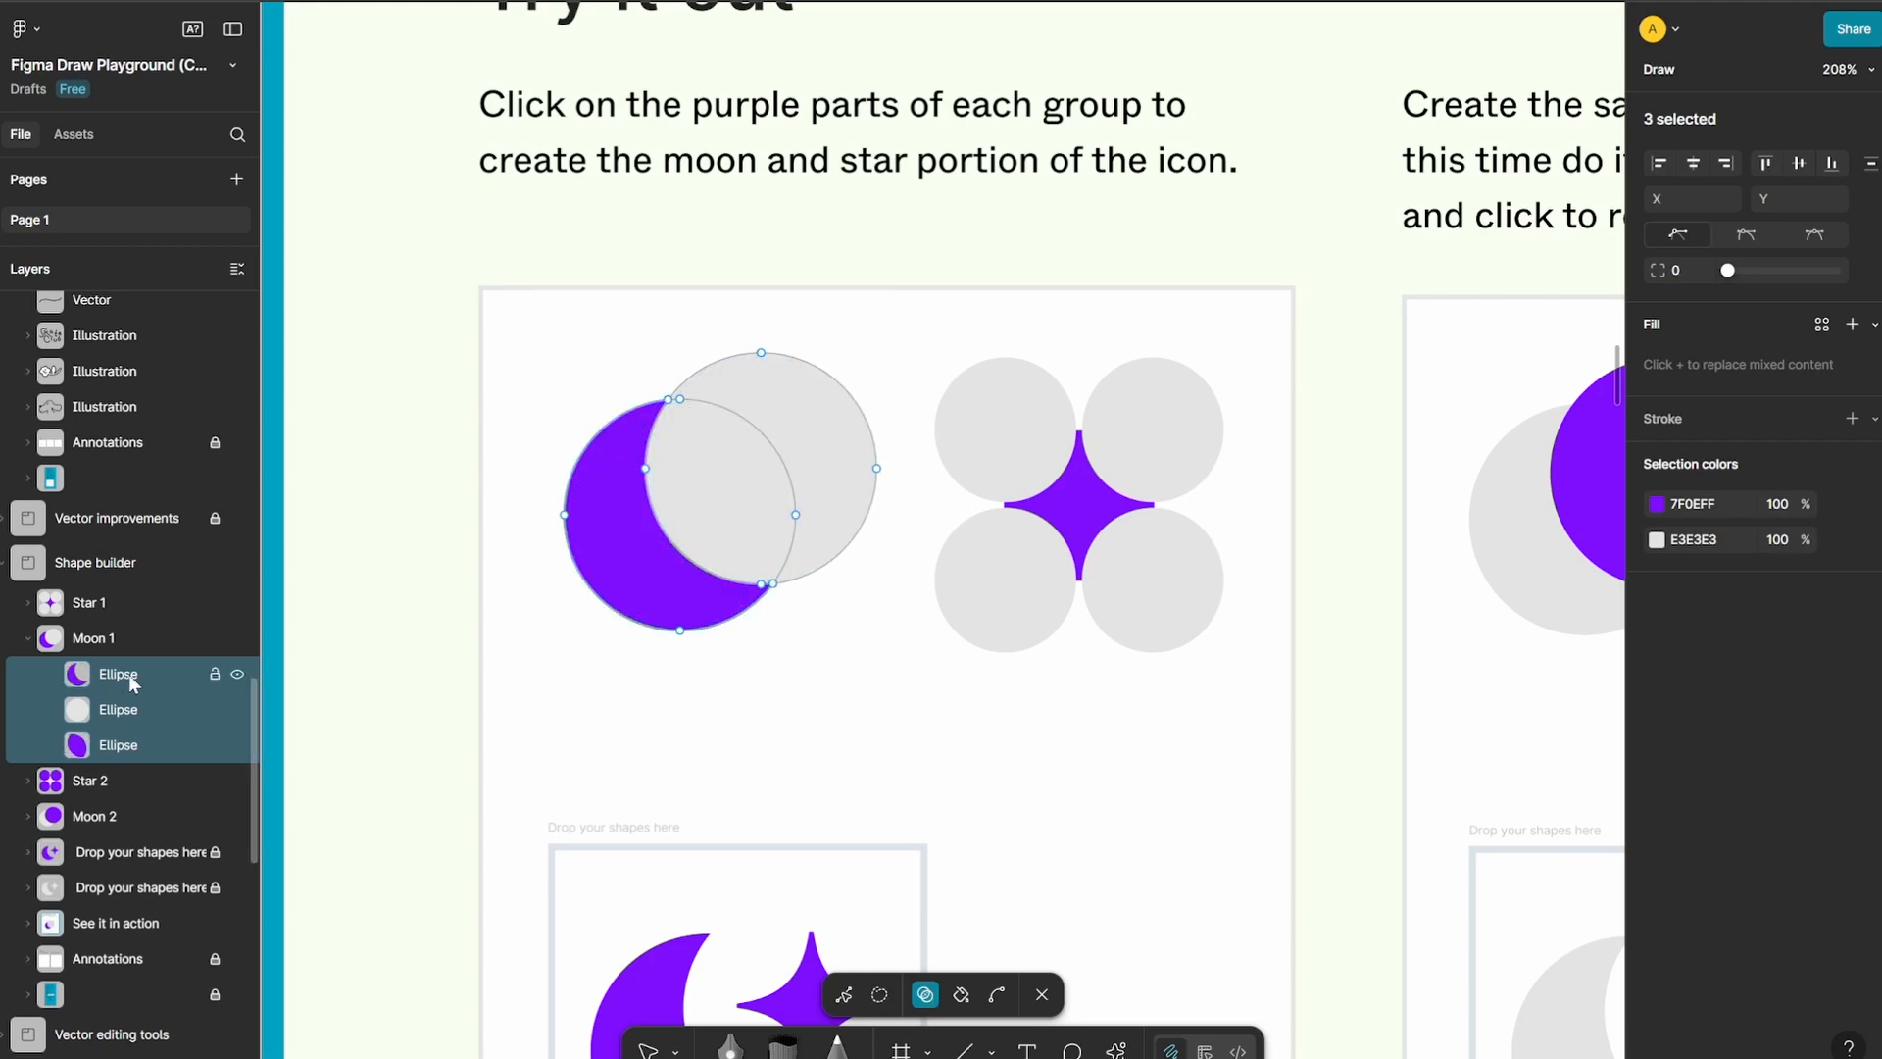
pyautogui.click(237, 708)
pyautogui.click(237, 745)
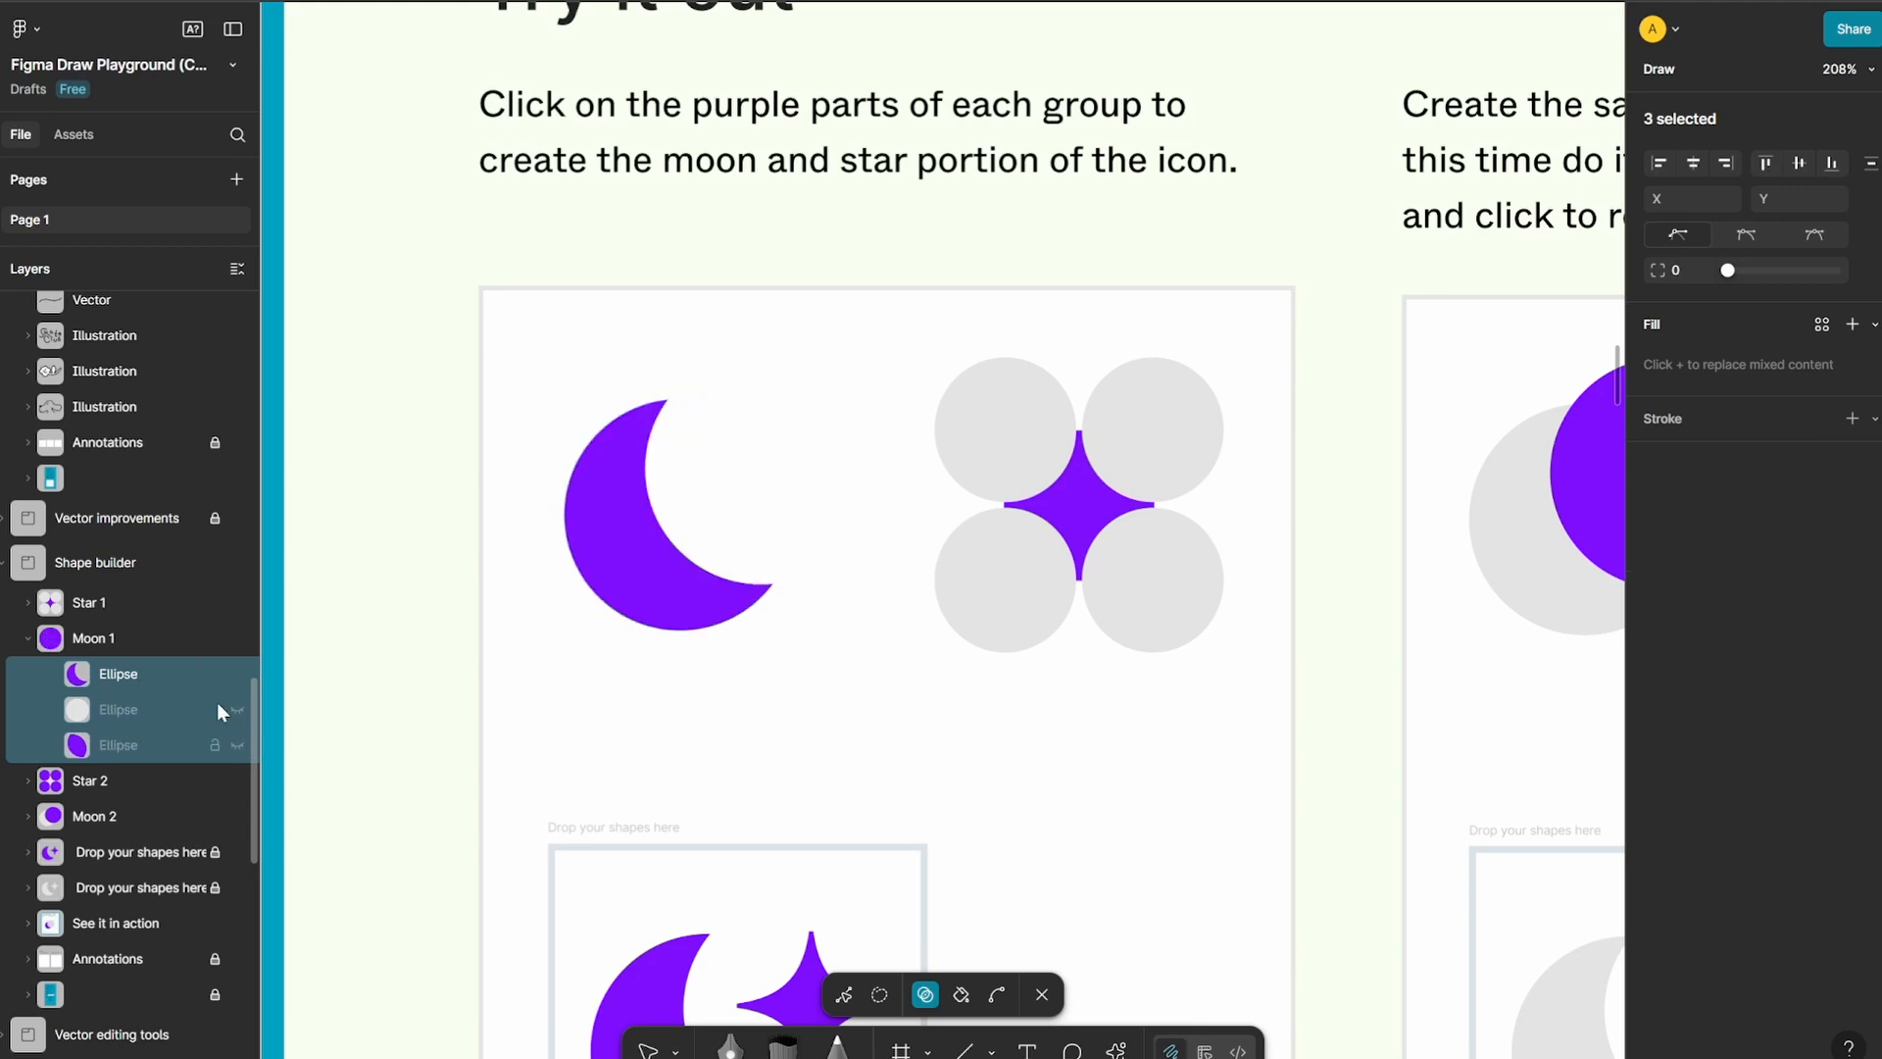
pyautogui.click(237, 709)
pyautogui.click(237, 745)
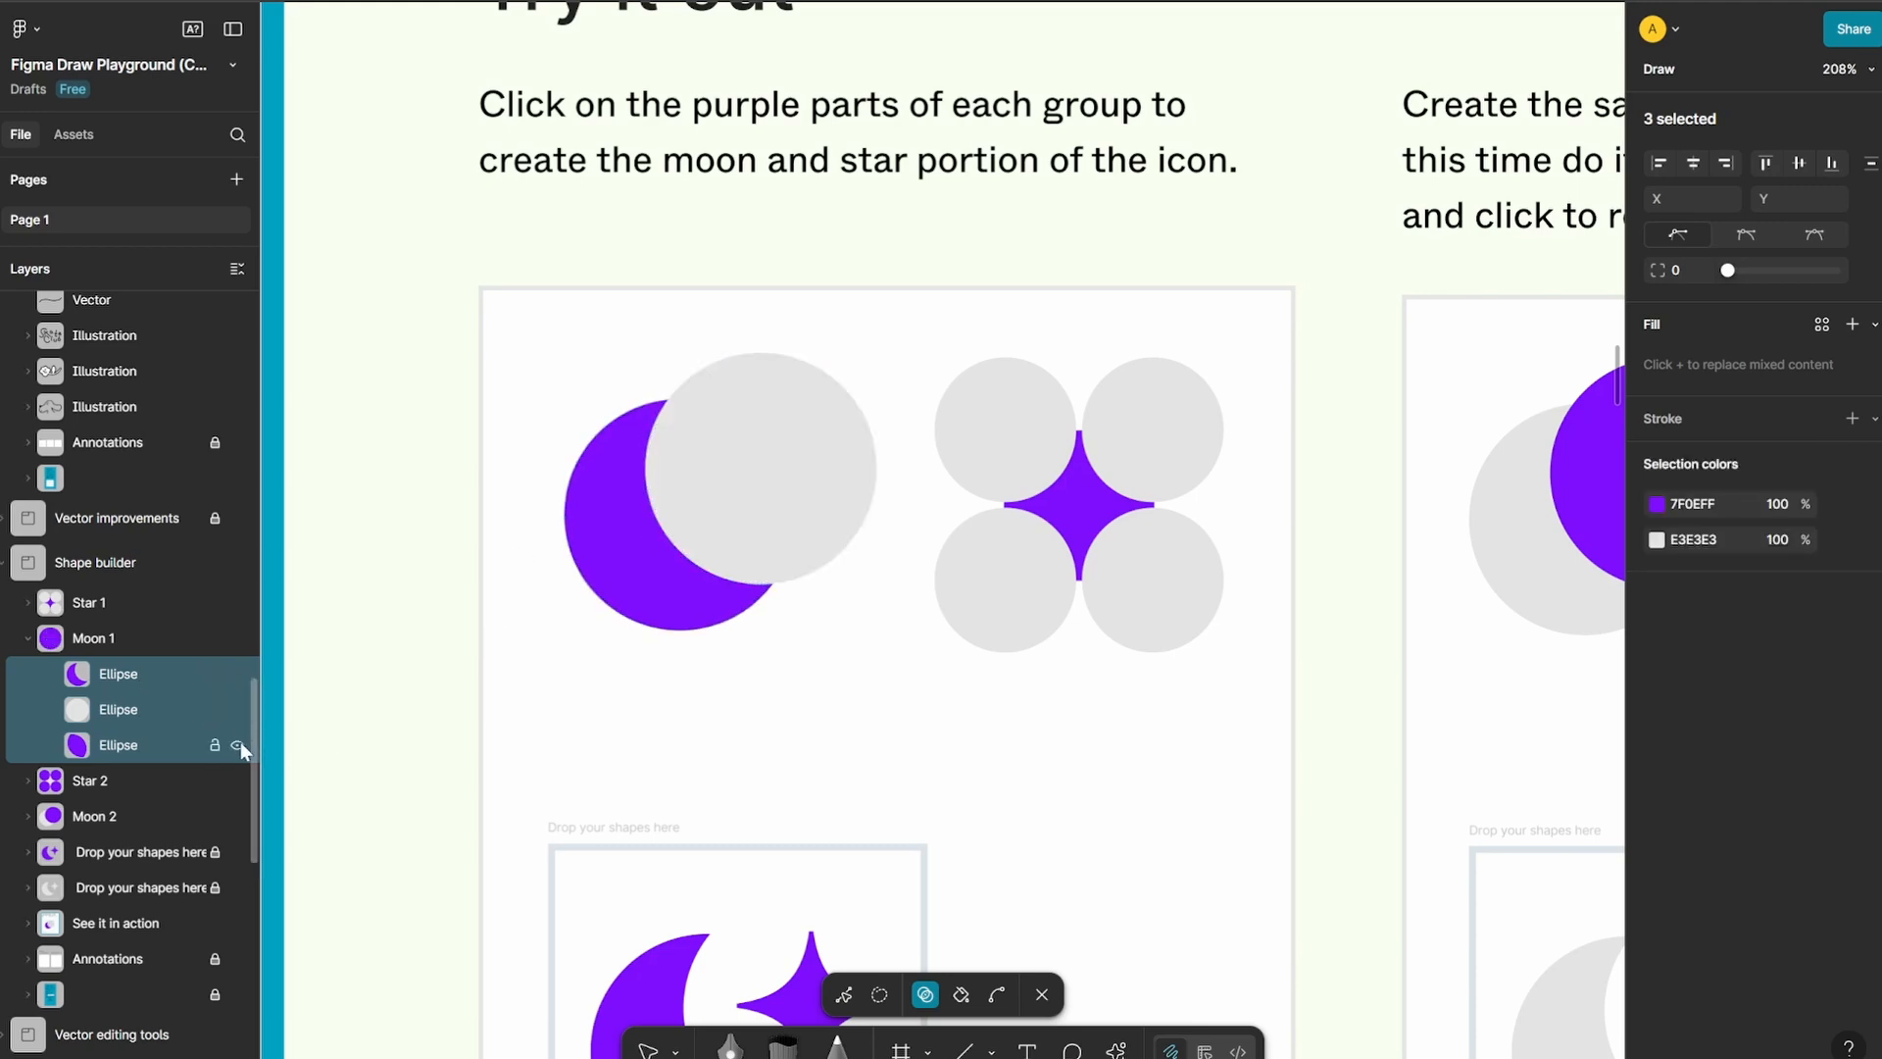
# Try deleting and hiding the extracted crescent, restoring the deletion in between, and move the grey circle off the overlapping piece
pyautogui.click(160, 673)
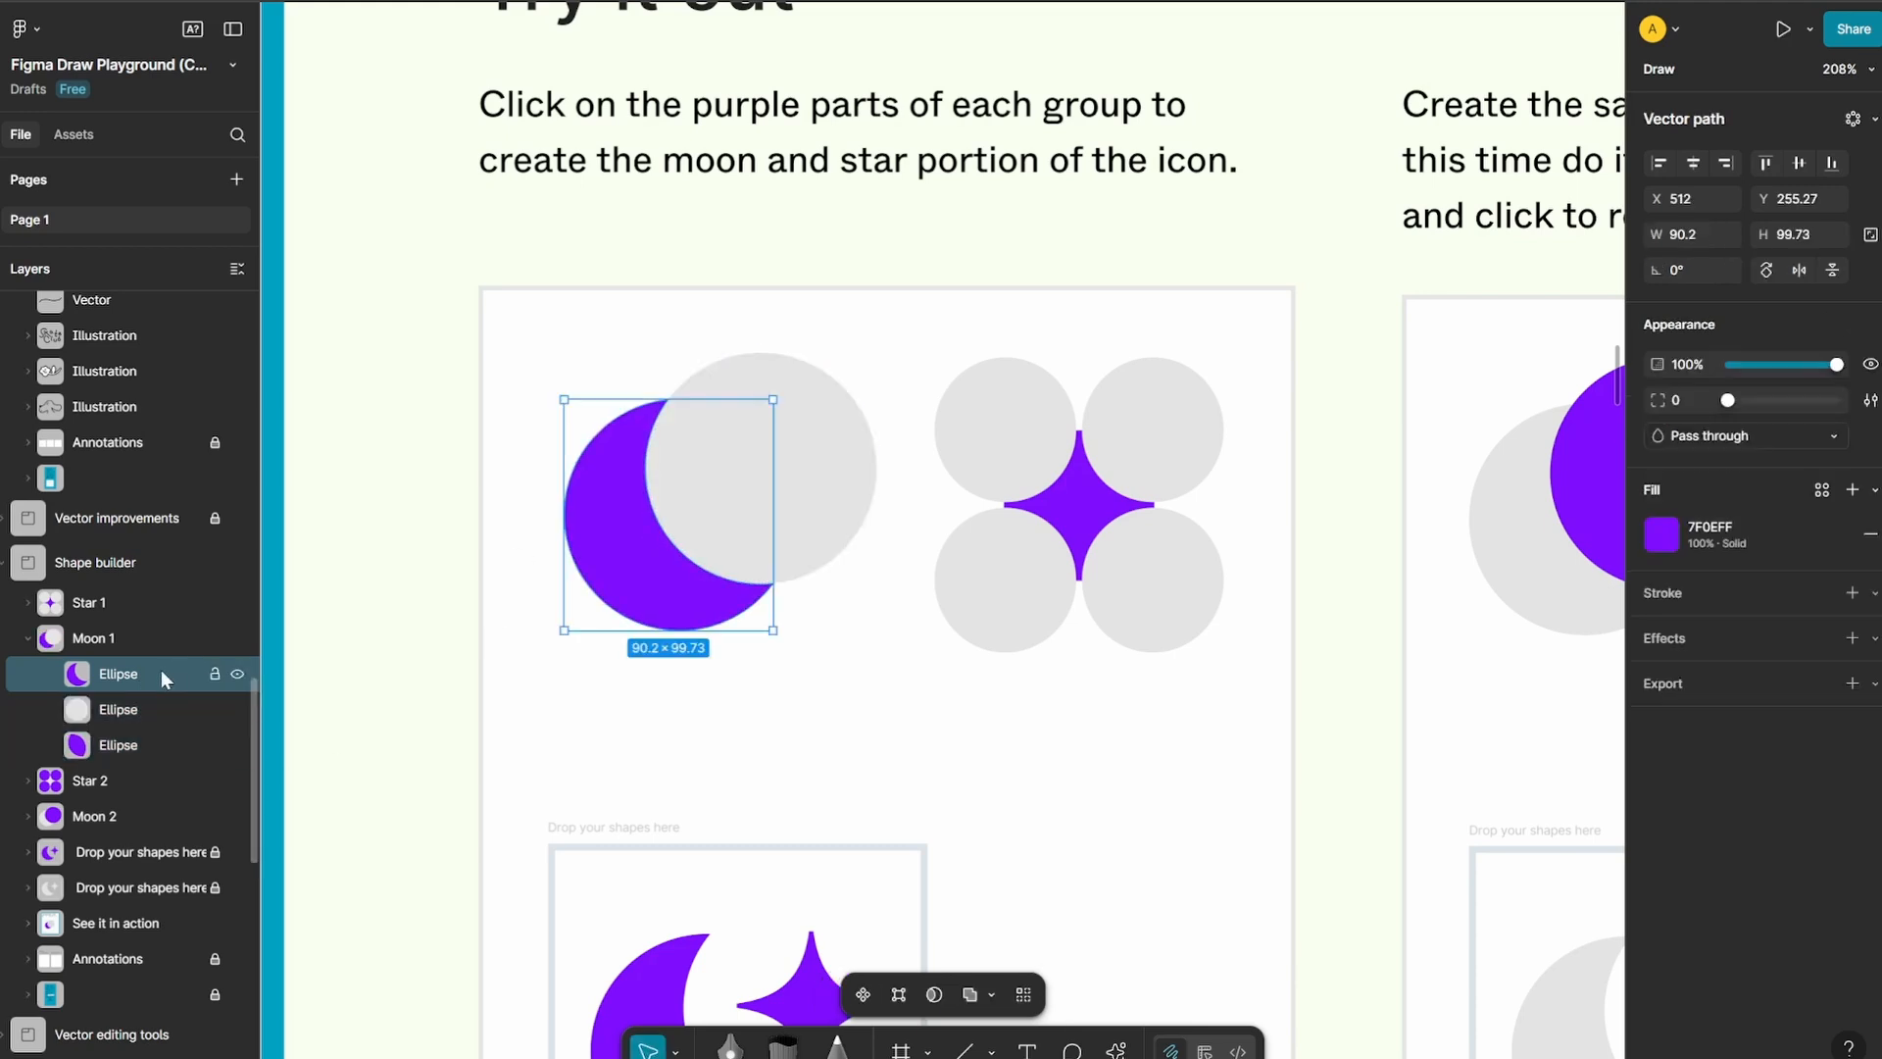
pyautogui.press('Delete')
pyautogui.hotkey('ctrl', 'z')
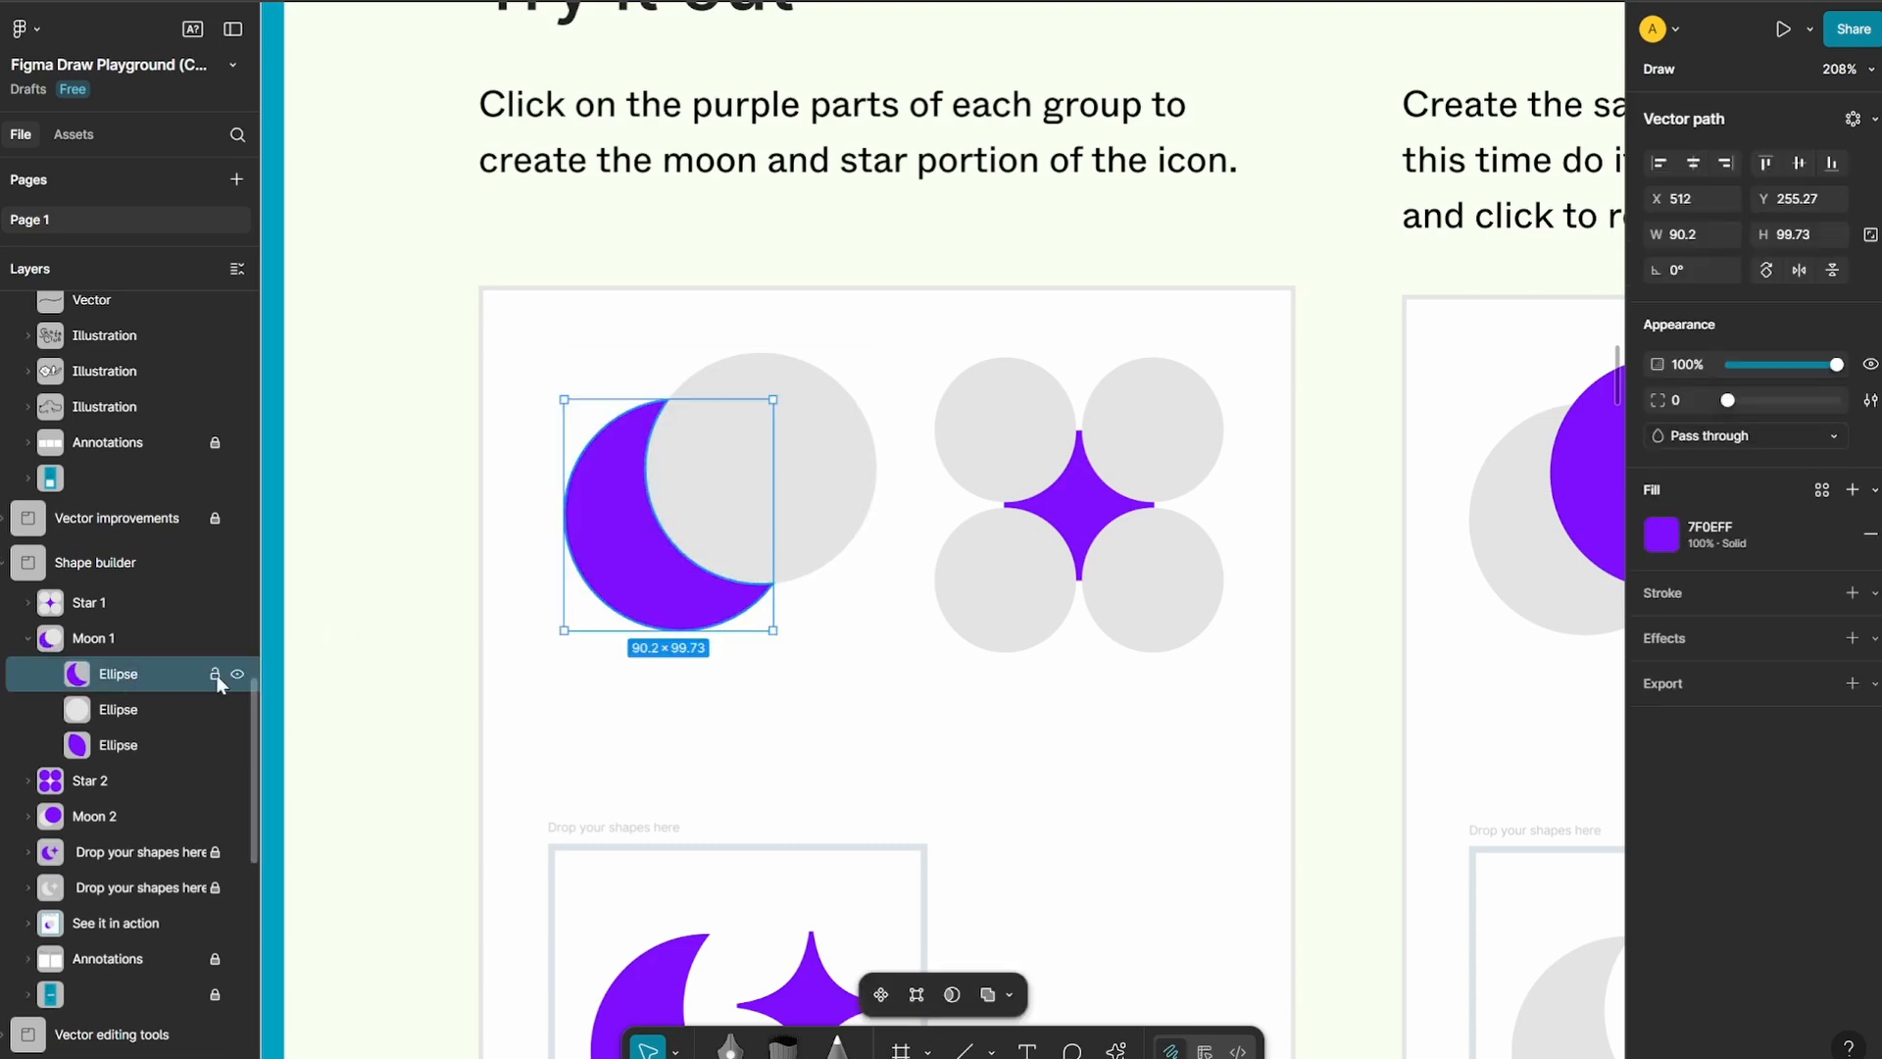
pyautogui.click(236, 674)
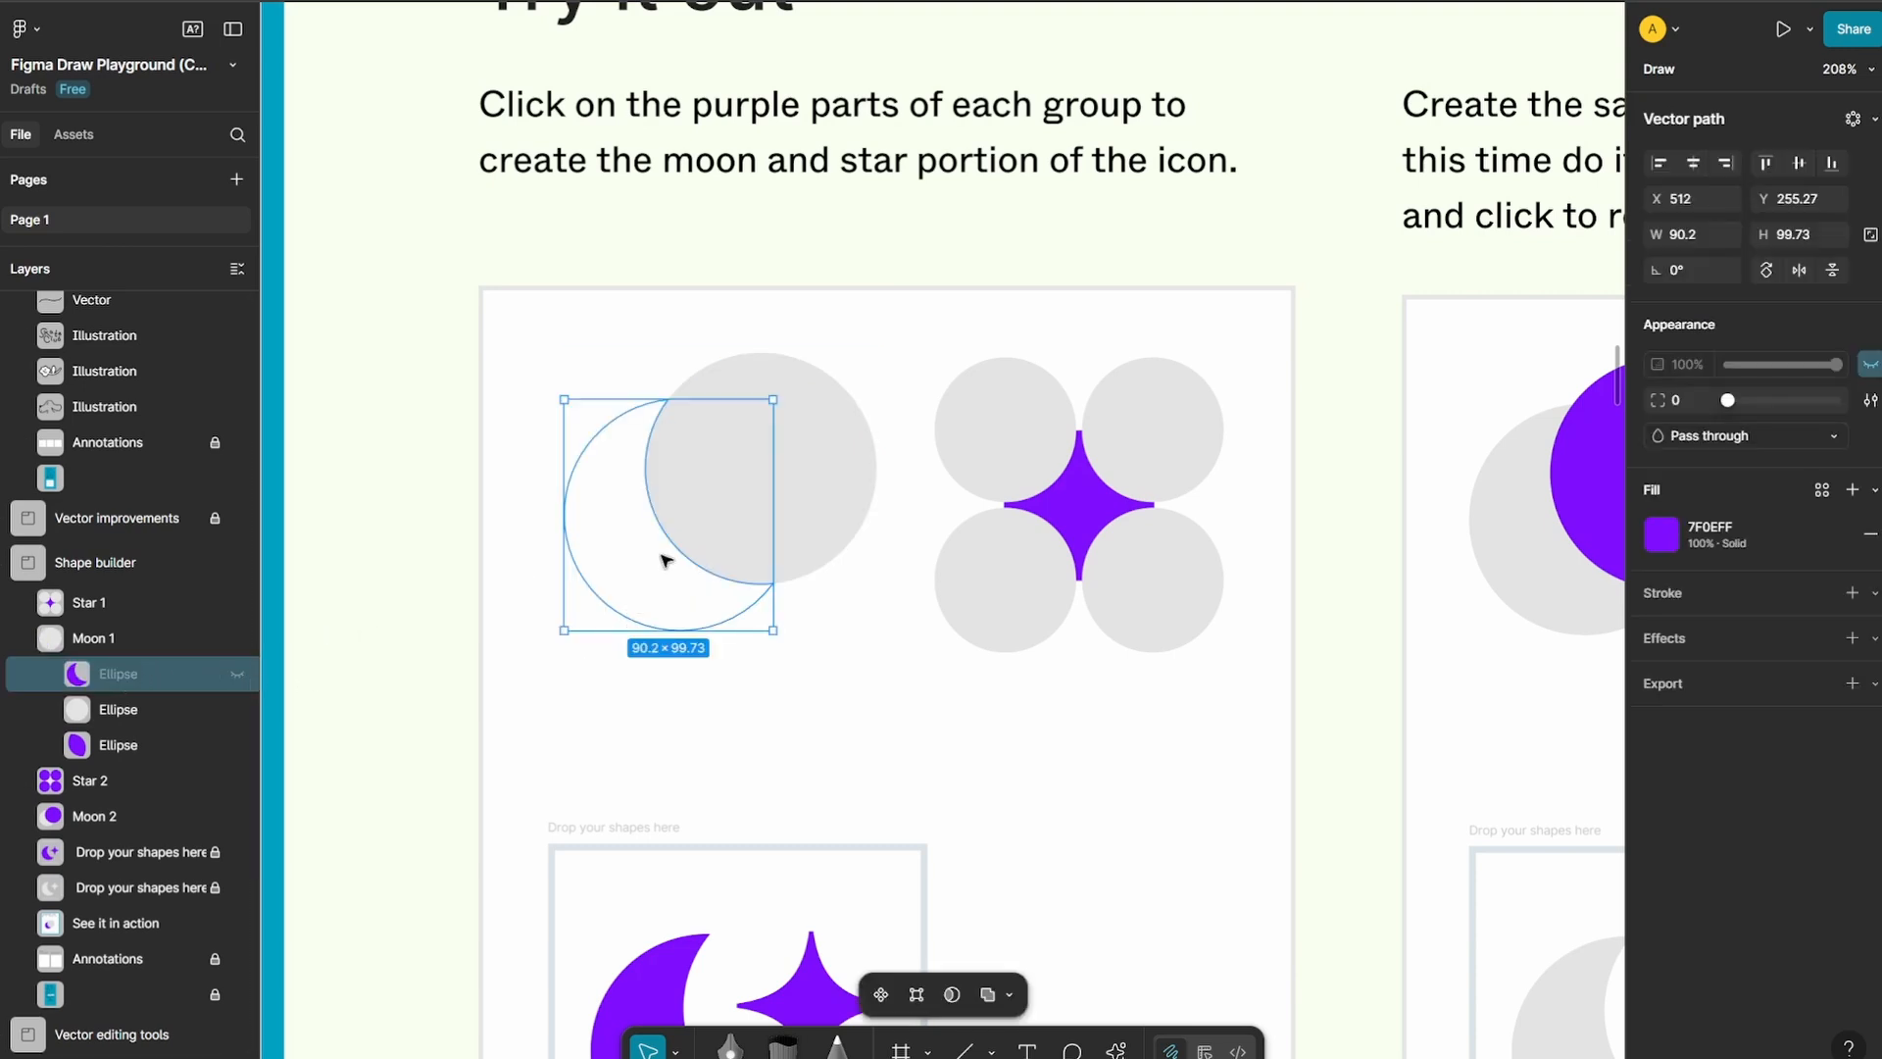
pyautogui.click(756, 519)
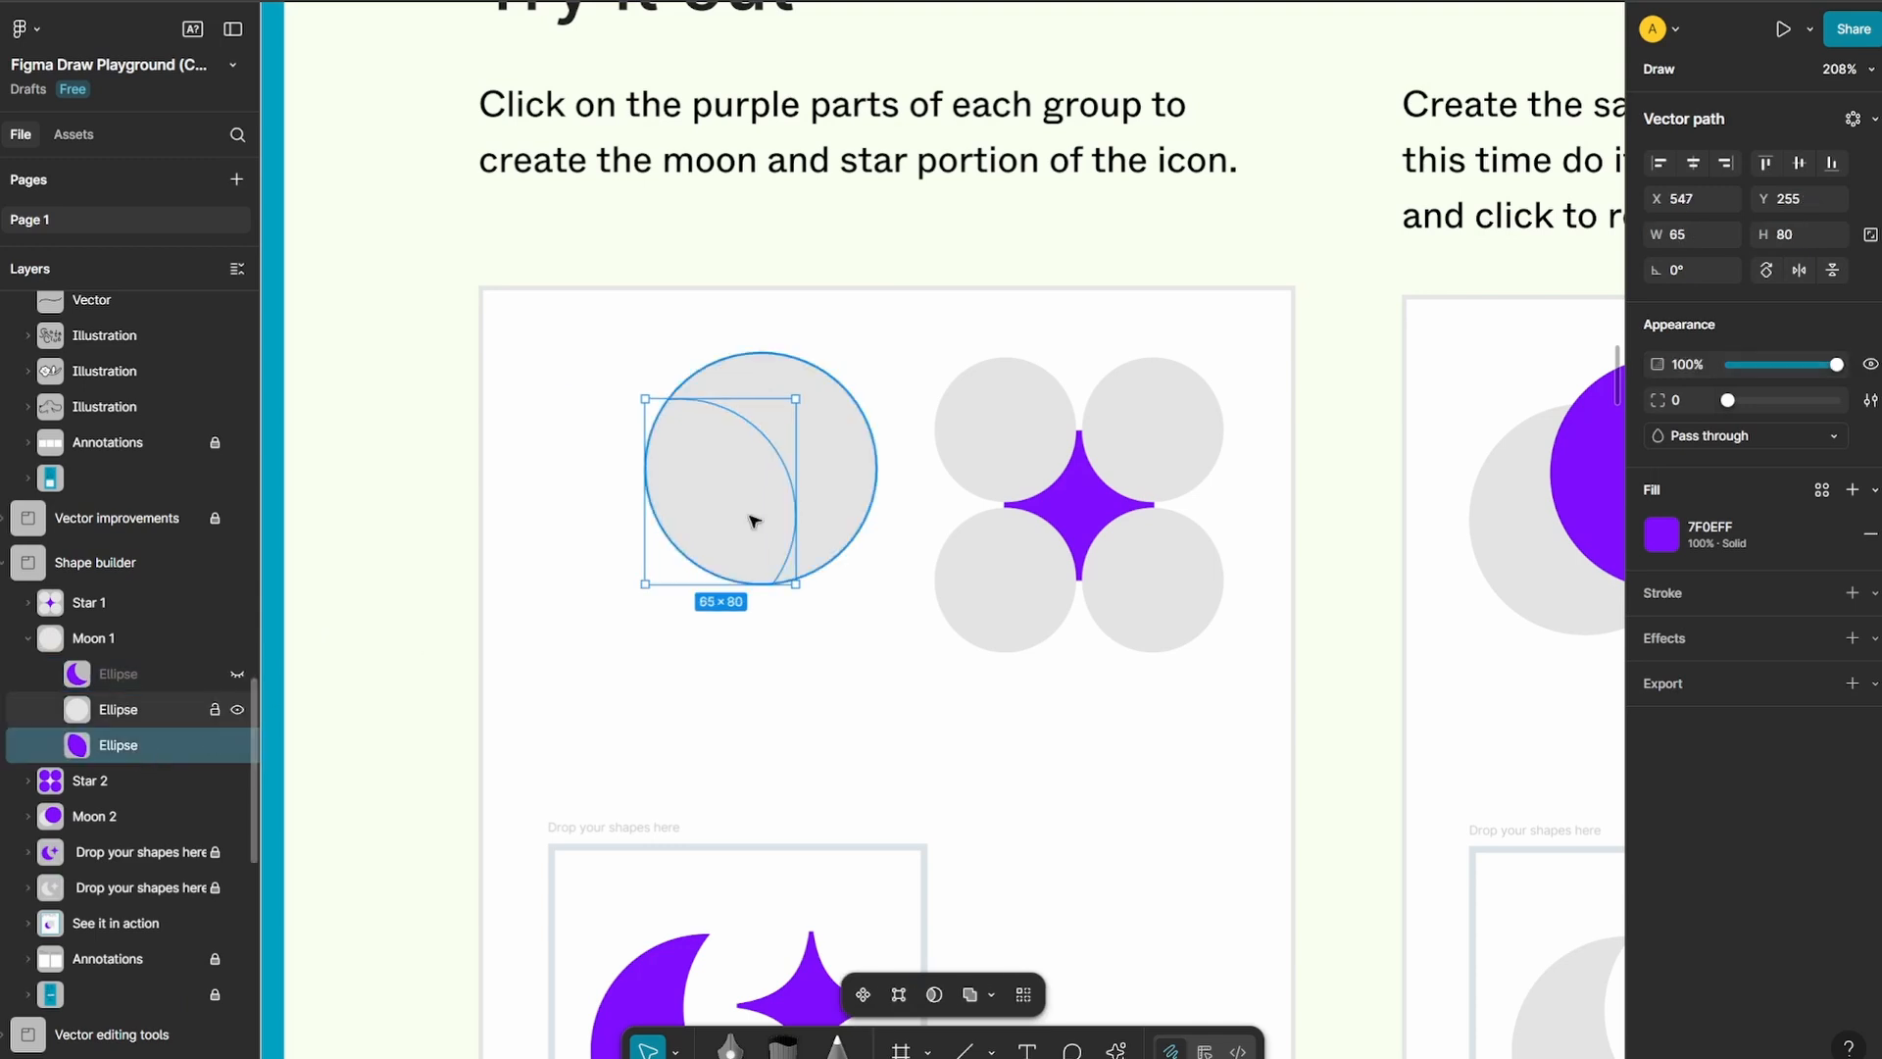
pyautogui.moveTo(866, 443); pyautogui.dragTo(995, 430)
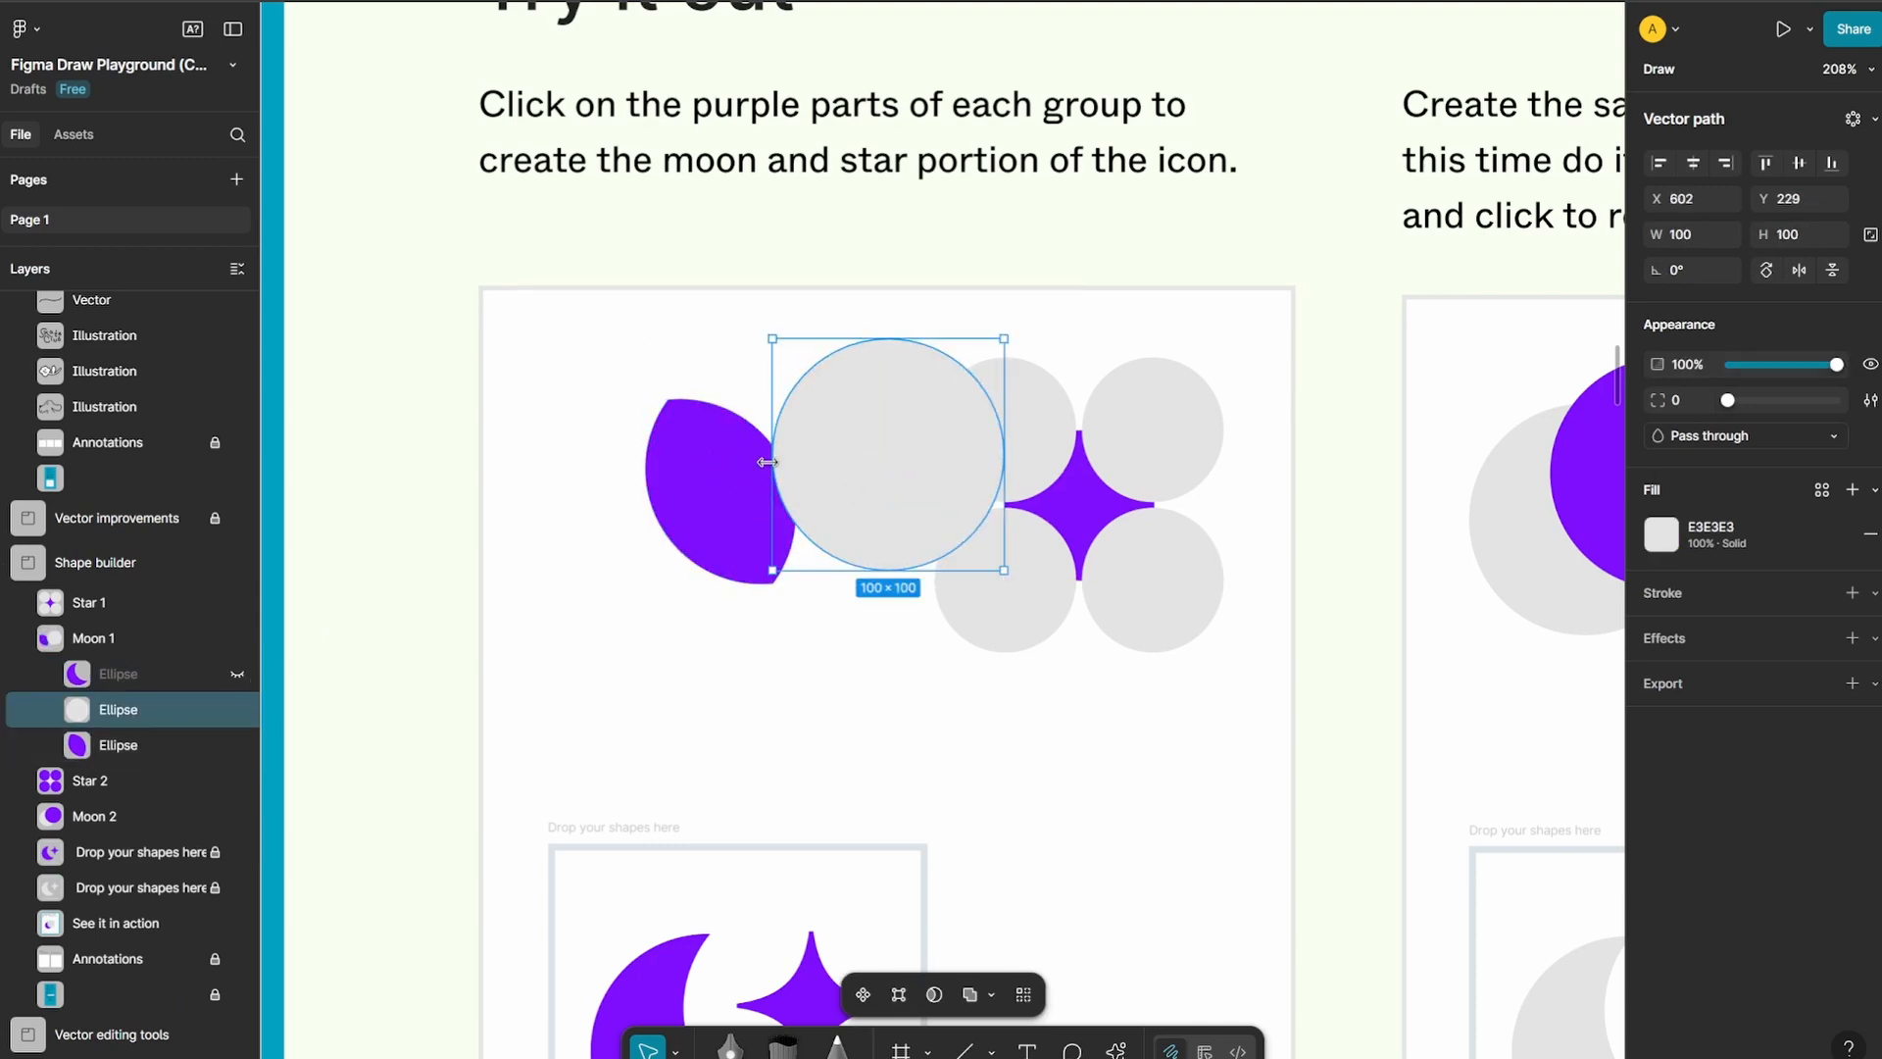
# Undo the grey circle's move, the hiding and the crescent extraction, back to vector editing of the two original ellipses
pyautogui.hotkey('ctrl', 'z')
pyautogui.hotkey('ctrl', 'z')
pyautogui.hotkey('ctrl', 'z')
pyautogui.hotkey('ctrl', 'z')
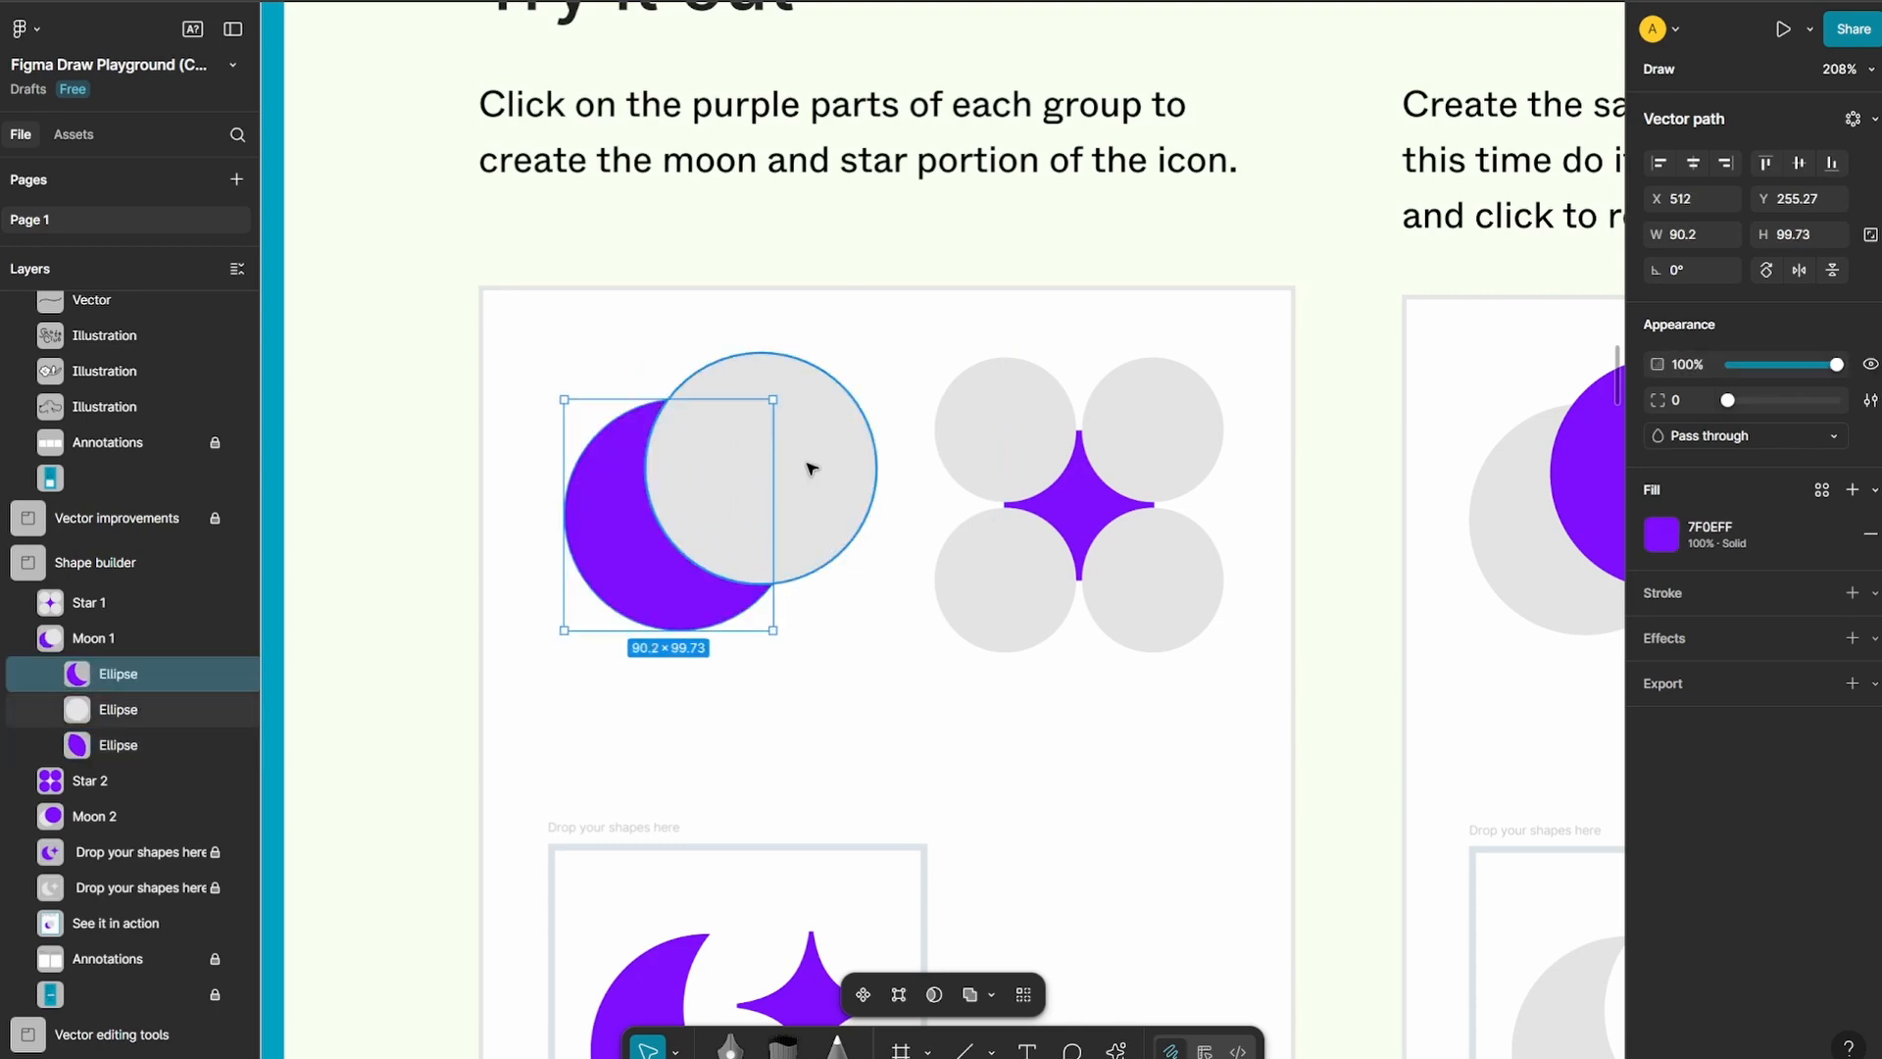
pyautogui.hotkey('shift', 'm')
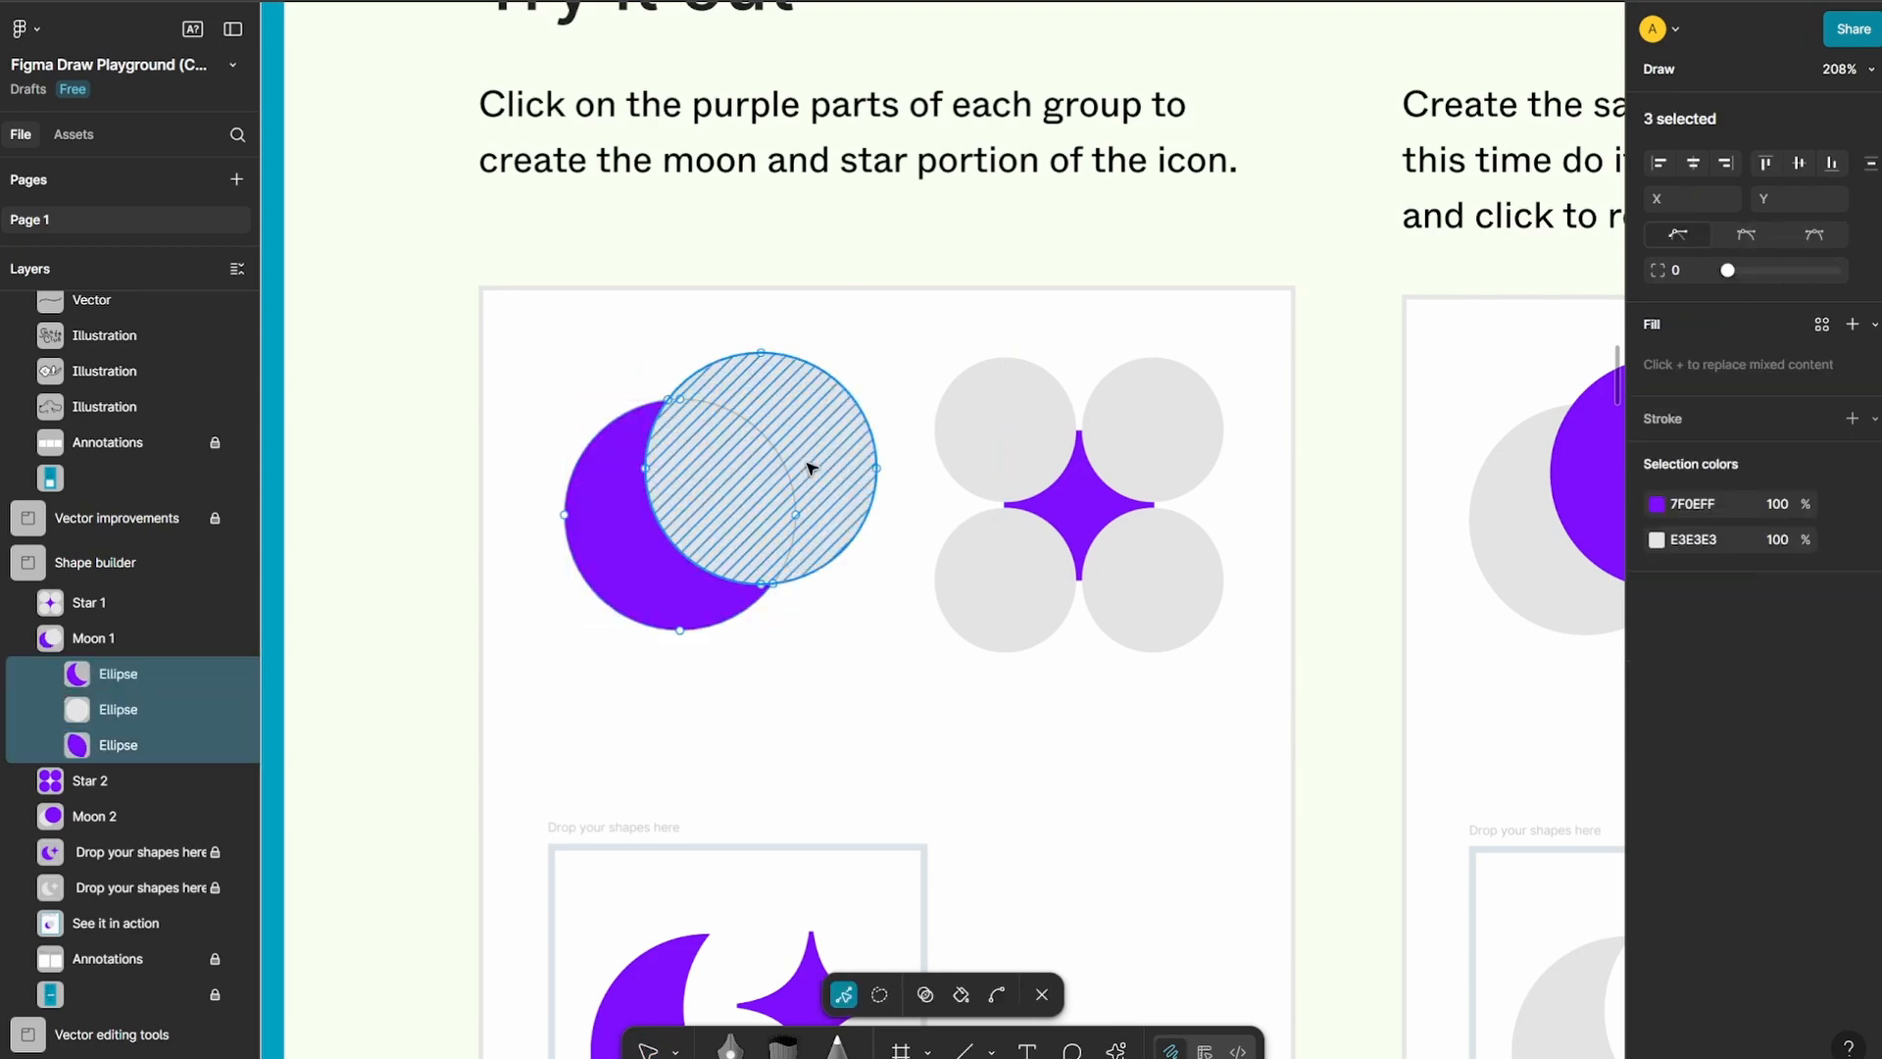
pyautogui.hotkey('ctrl', 'z')
pyautogui.hotkey('ctrl', 'z')
pyautogui.hotkey('ctrl', 'z')
pyautogui.hotkey('ctrl', 'z')
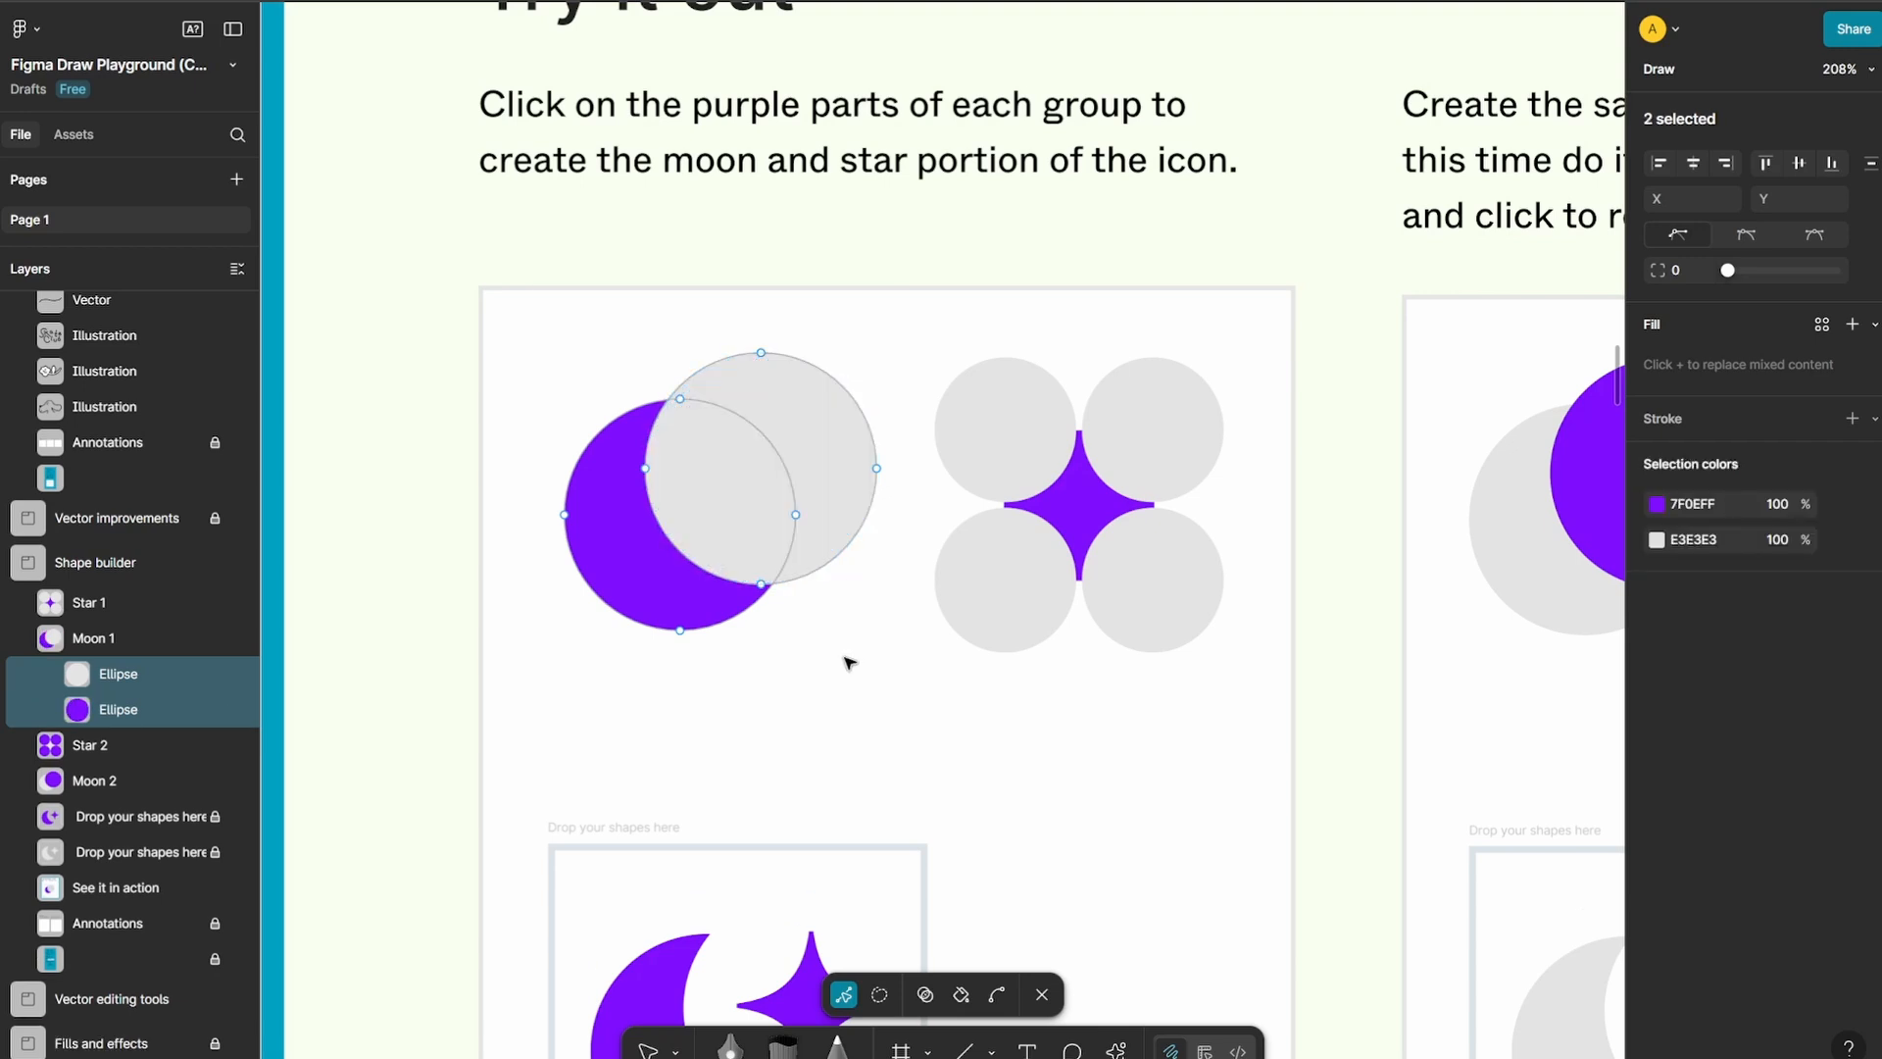
# Subtract the grey circle's outer region and the overlap with Shape builder to leave the purple crescent, and exit vector editing
pyautogui.click(925, 995)
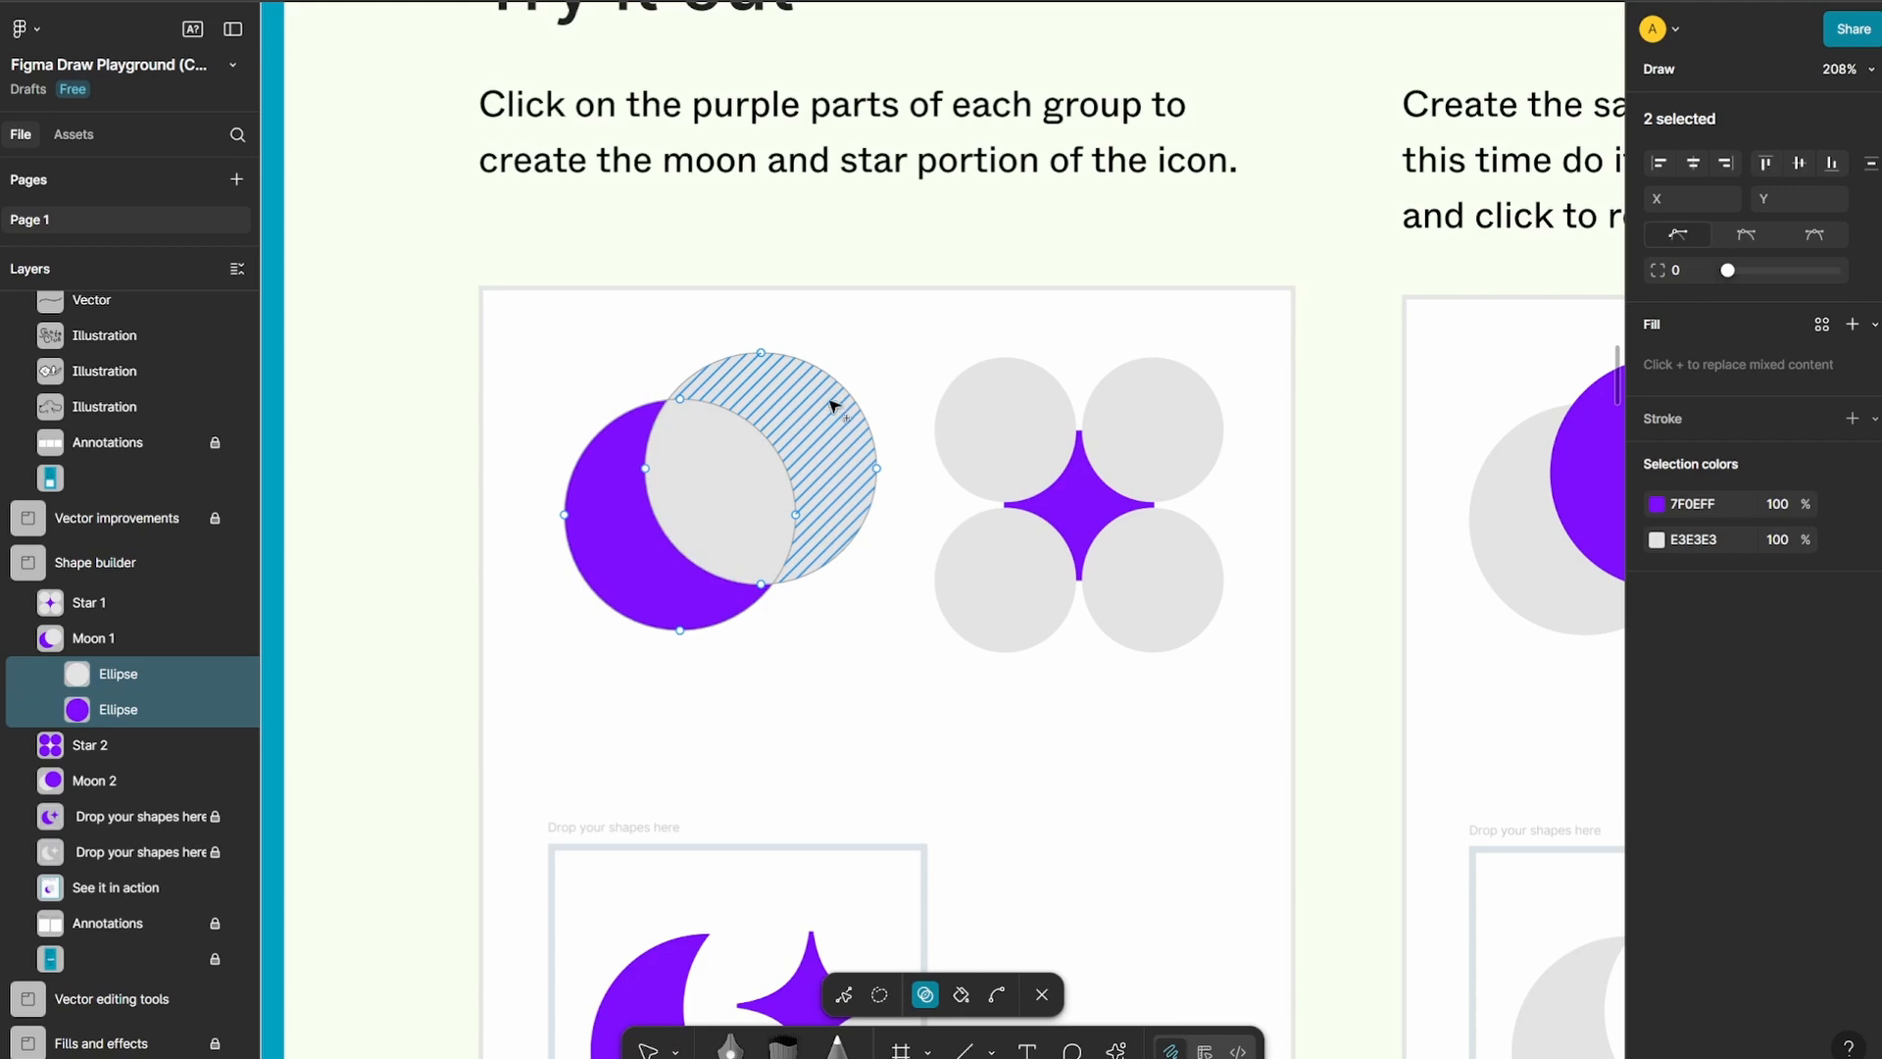
pyautogui.keyDown('alt'); pyautogui.click(839, 439); pyautogui.keyUp('alt')
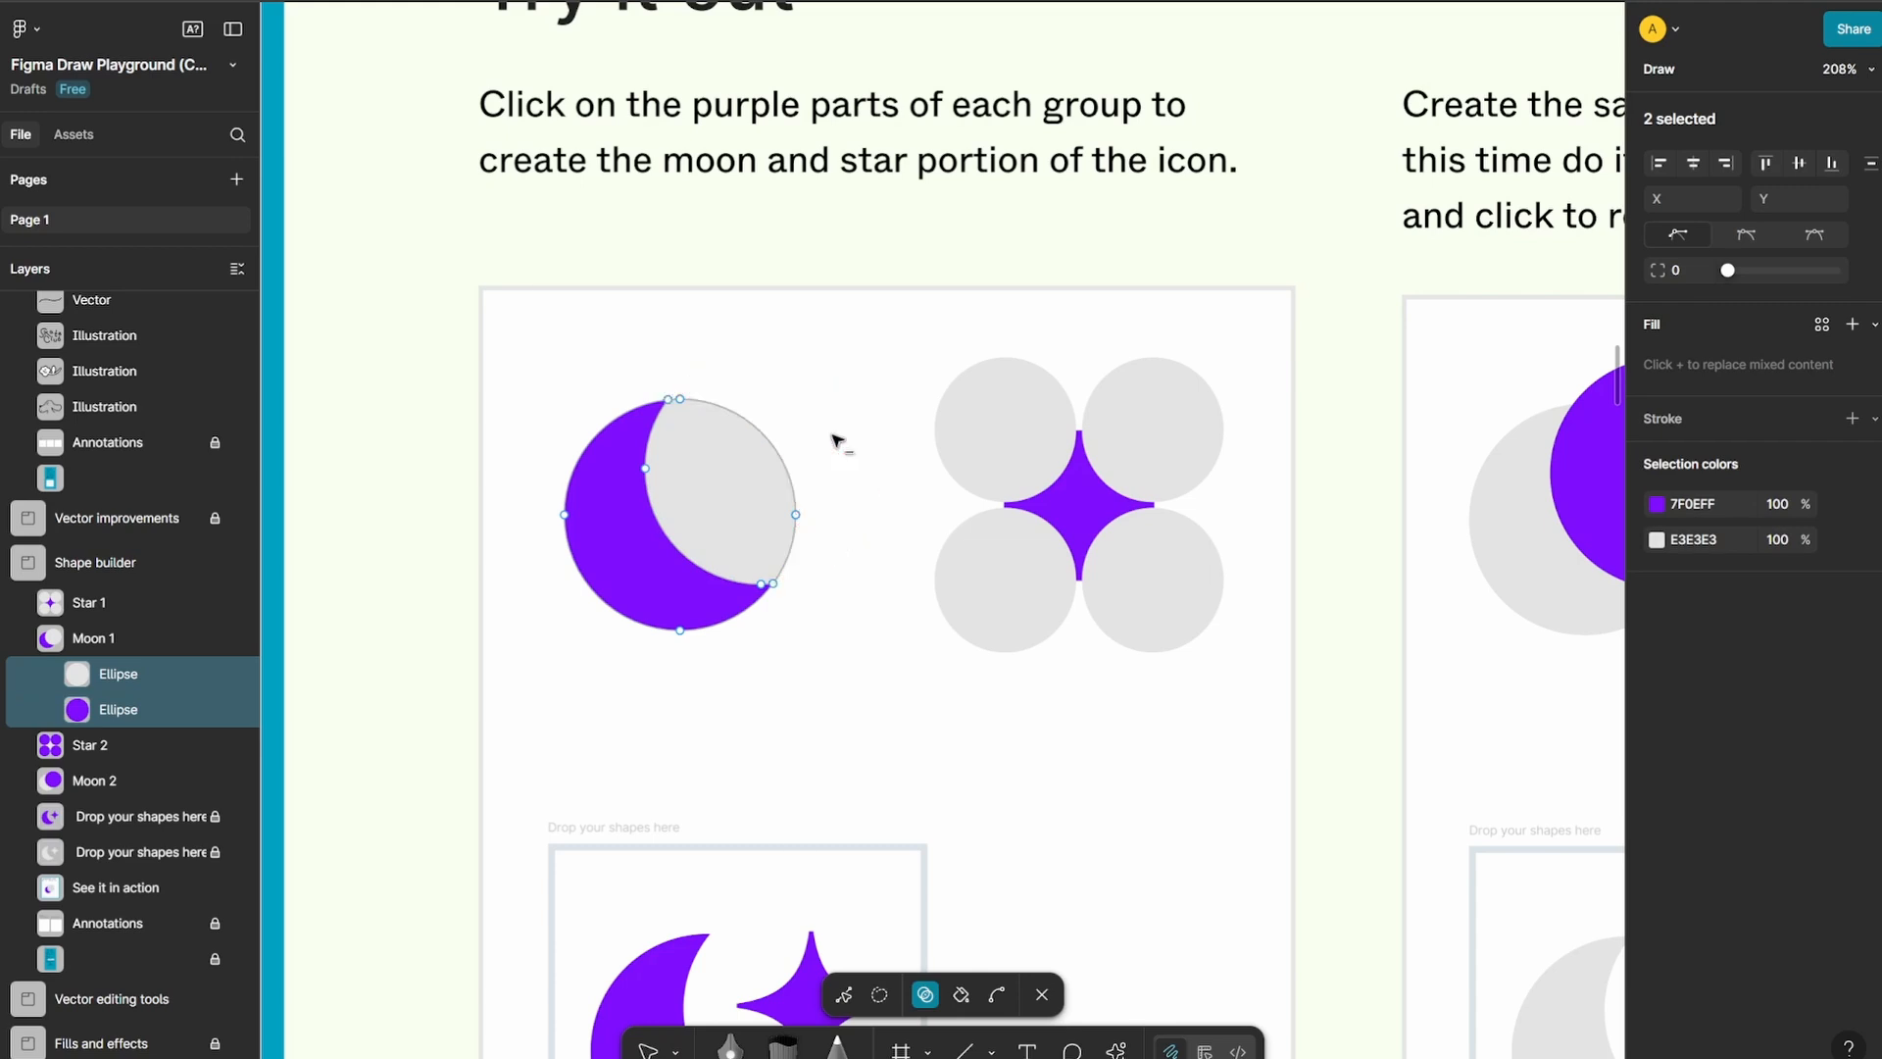
pyautogui.keyDown('alt'); pyautogui.click(757, 490); pyautogui.keyUp('alt')
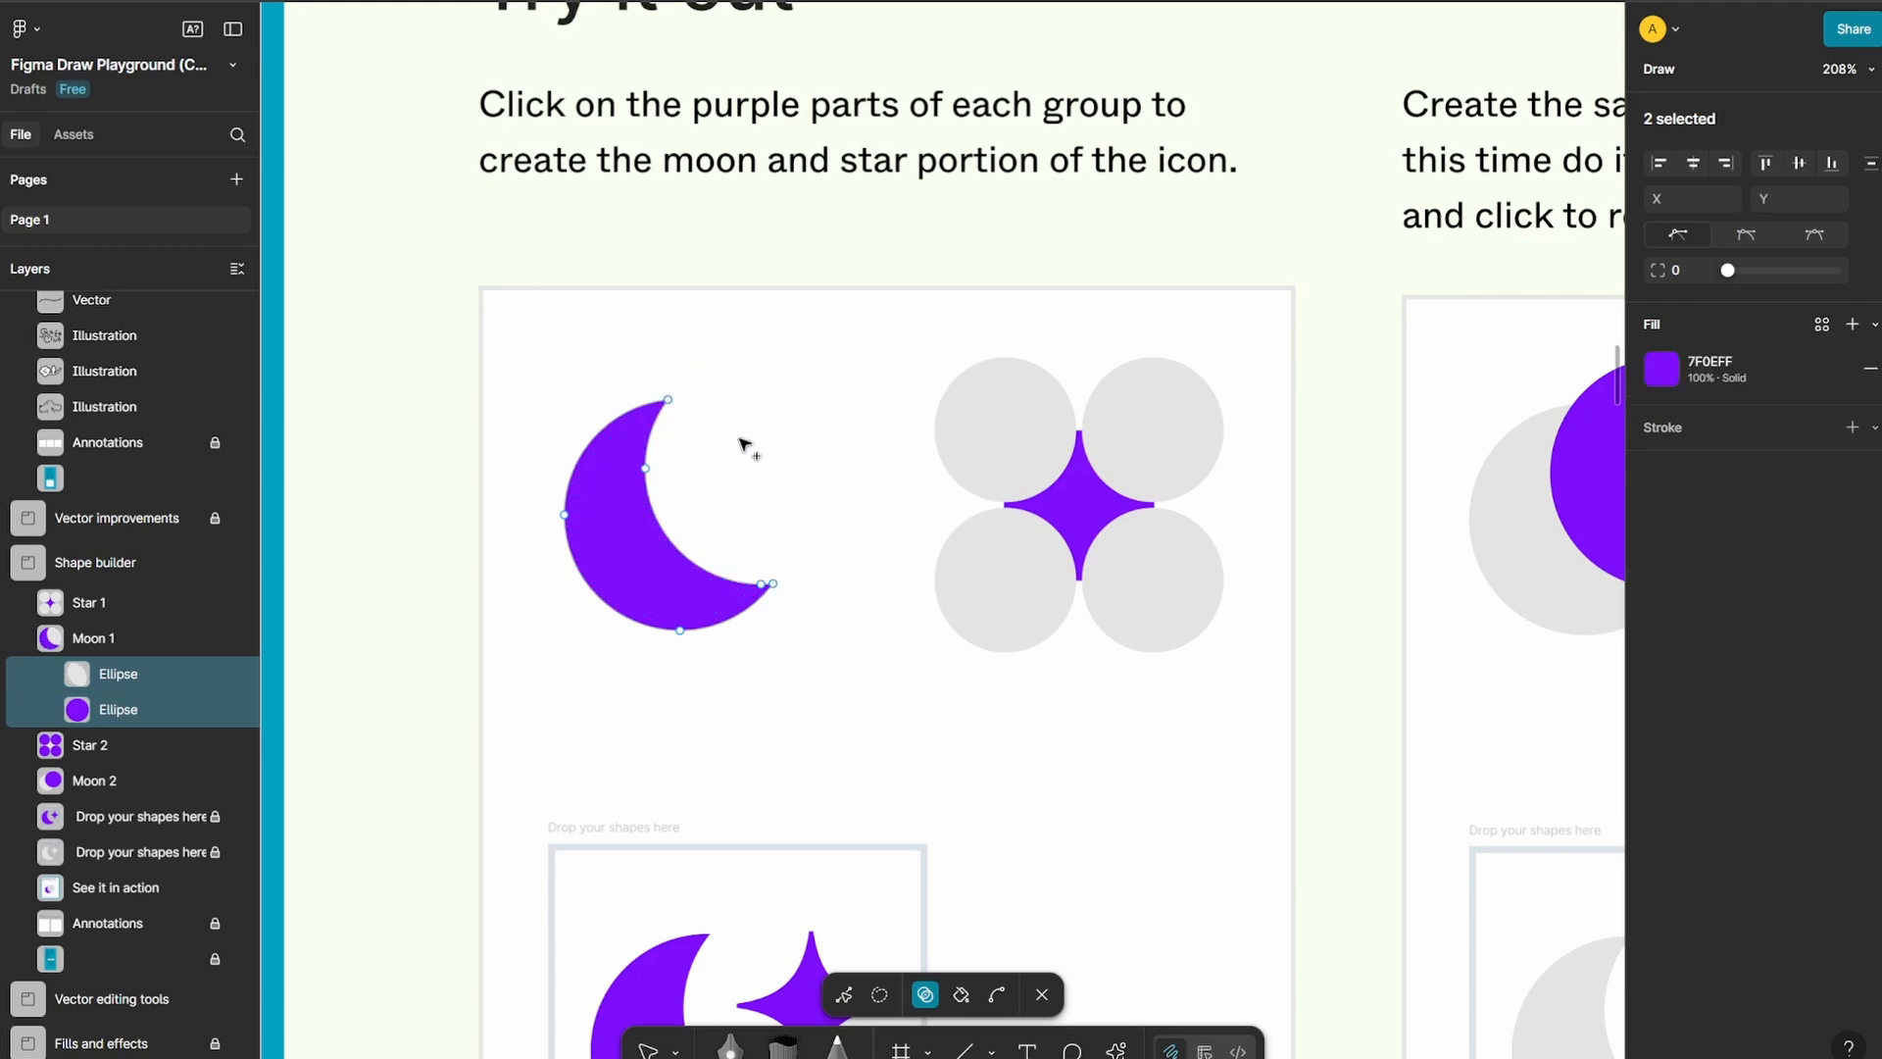
pyautogui.press('Escape')
# Examine the Shape builder board's subtraction exercise, demo and instructions, and the single-star lasso exercise on the Vector editing tools board
pyautogui.scroll(-5, 672, 504)
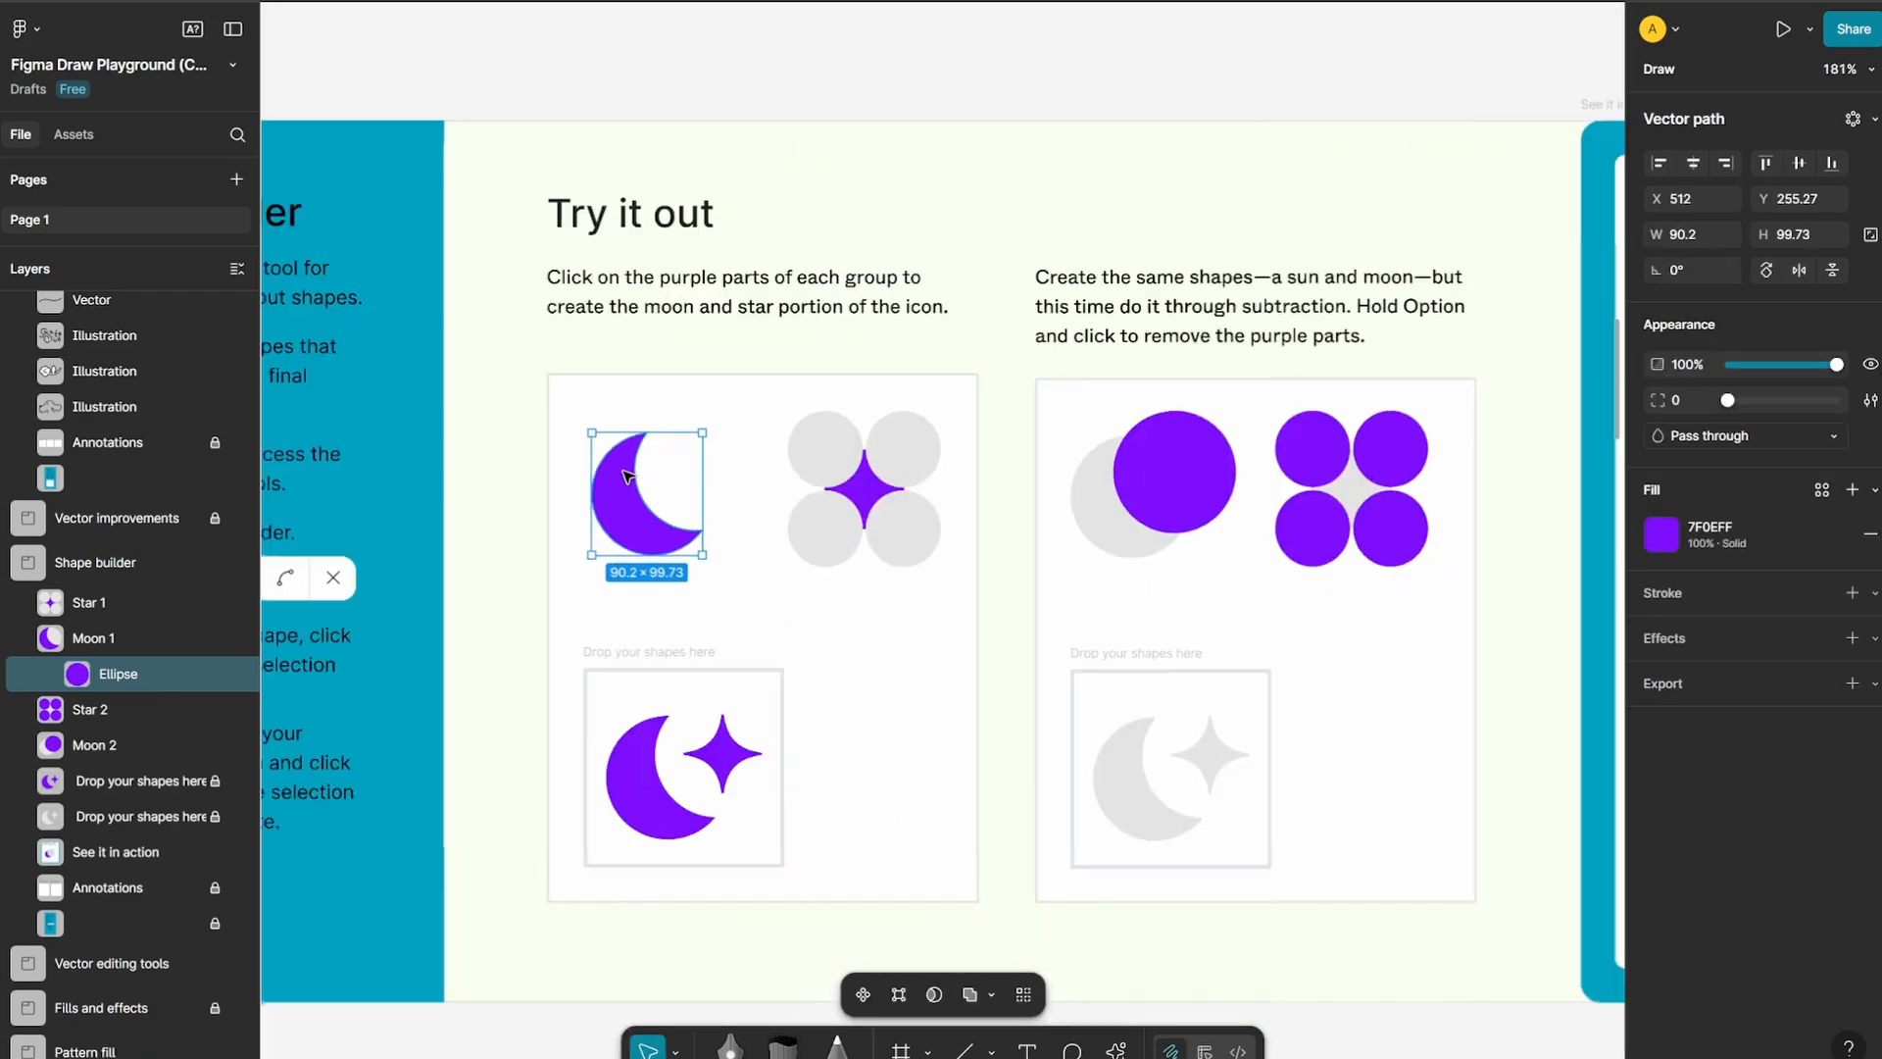
pyautogui.moveTo(1261, 608); pyautogui.dragTo(771, 527)
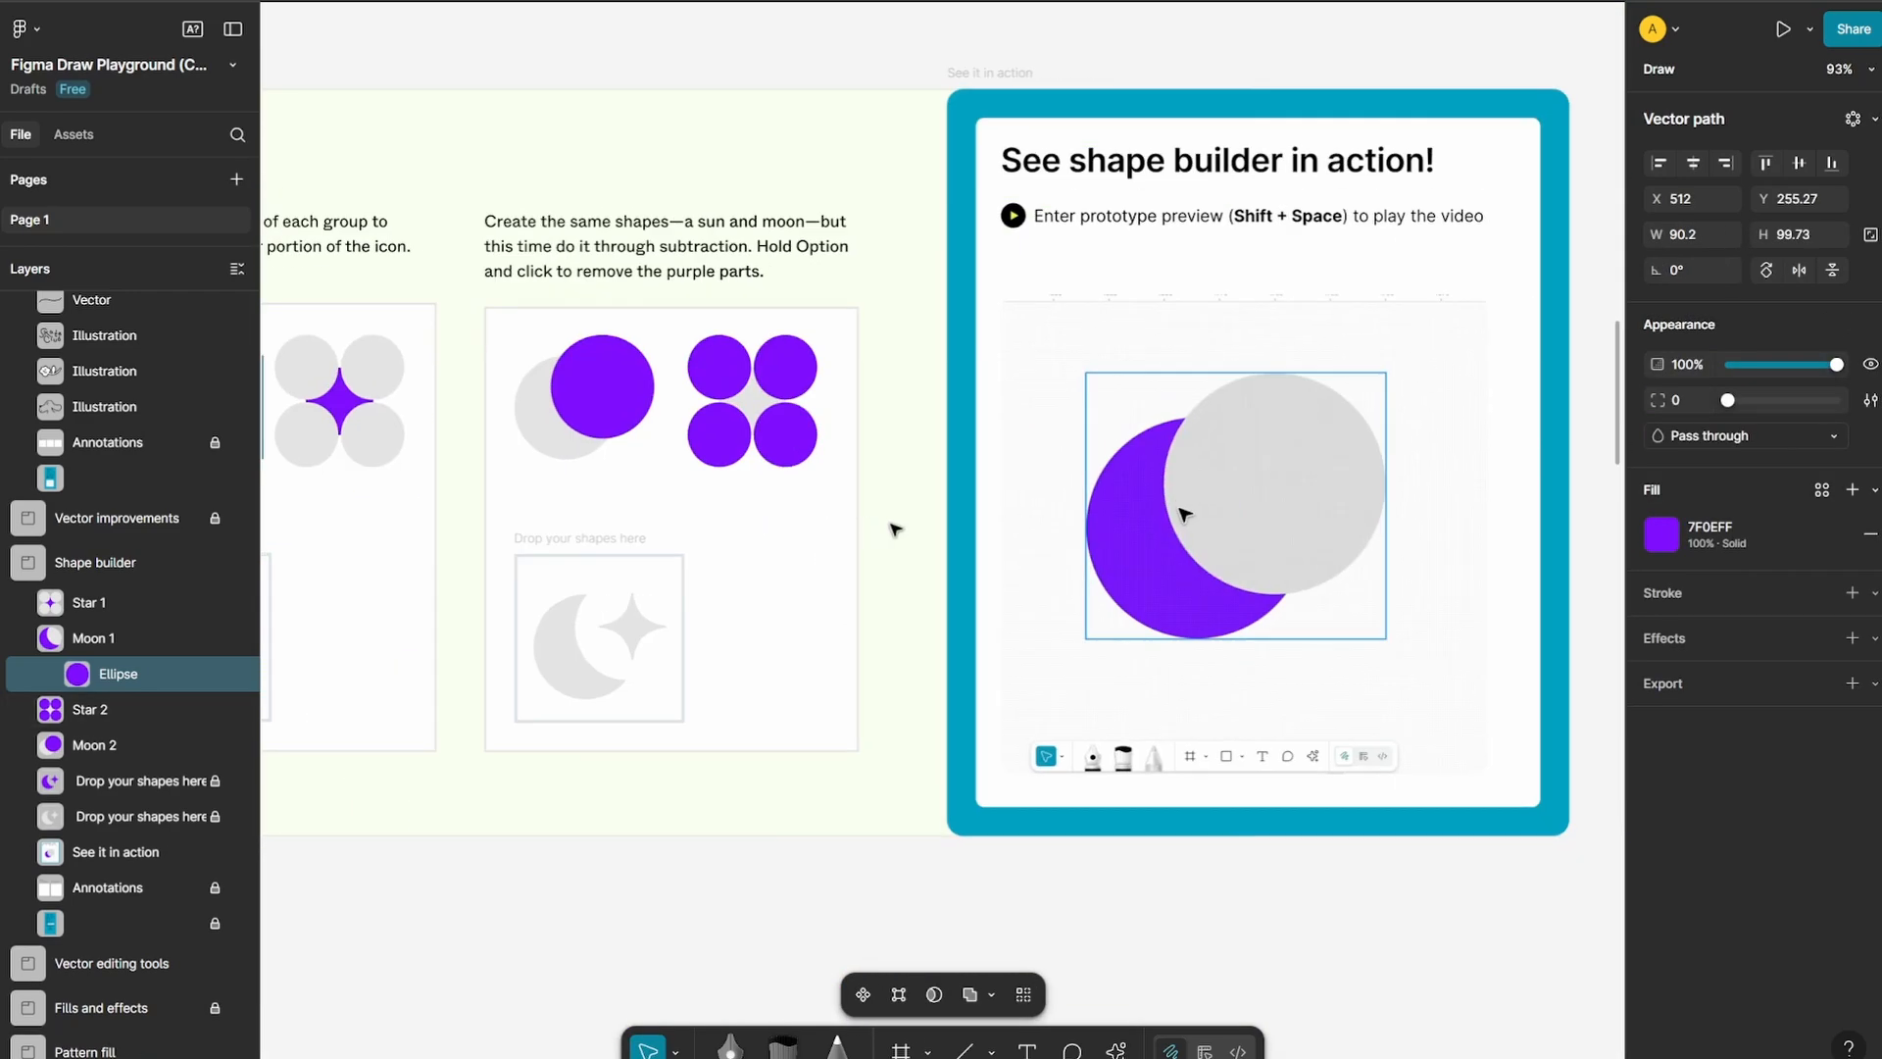
pyautogui.scroll(-1, 1406, 508)
pyautogui.scroll(-3, 1407, 509)
pyautogui.scroll(3, 665, 466)
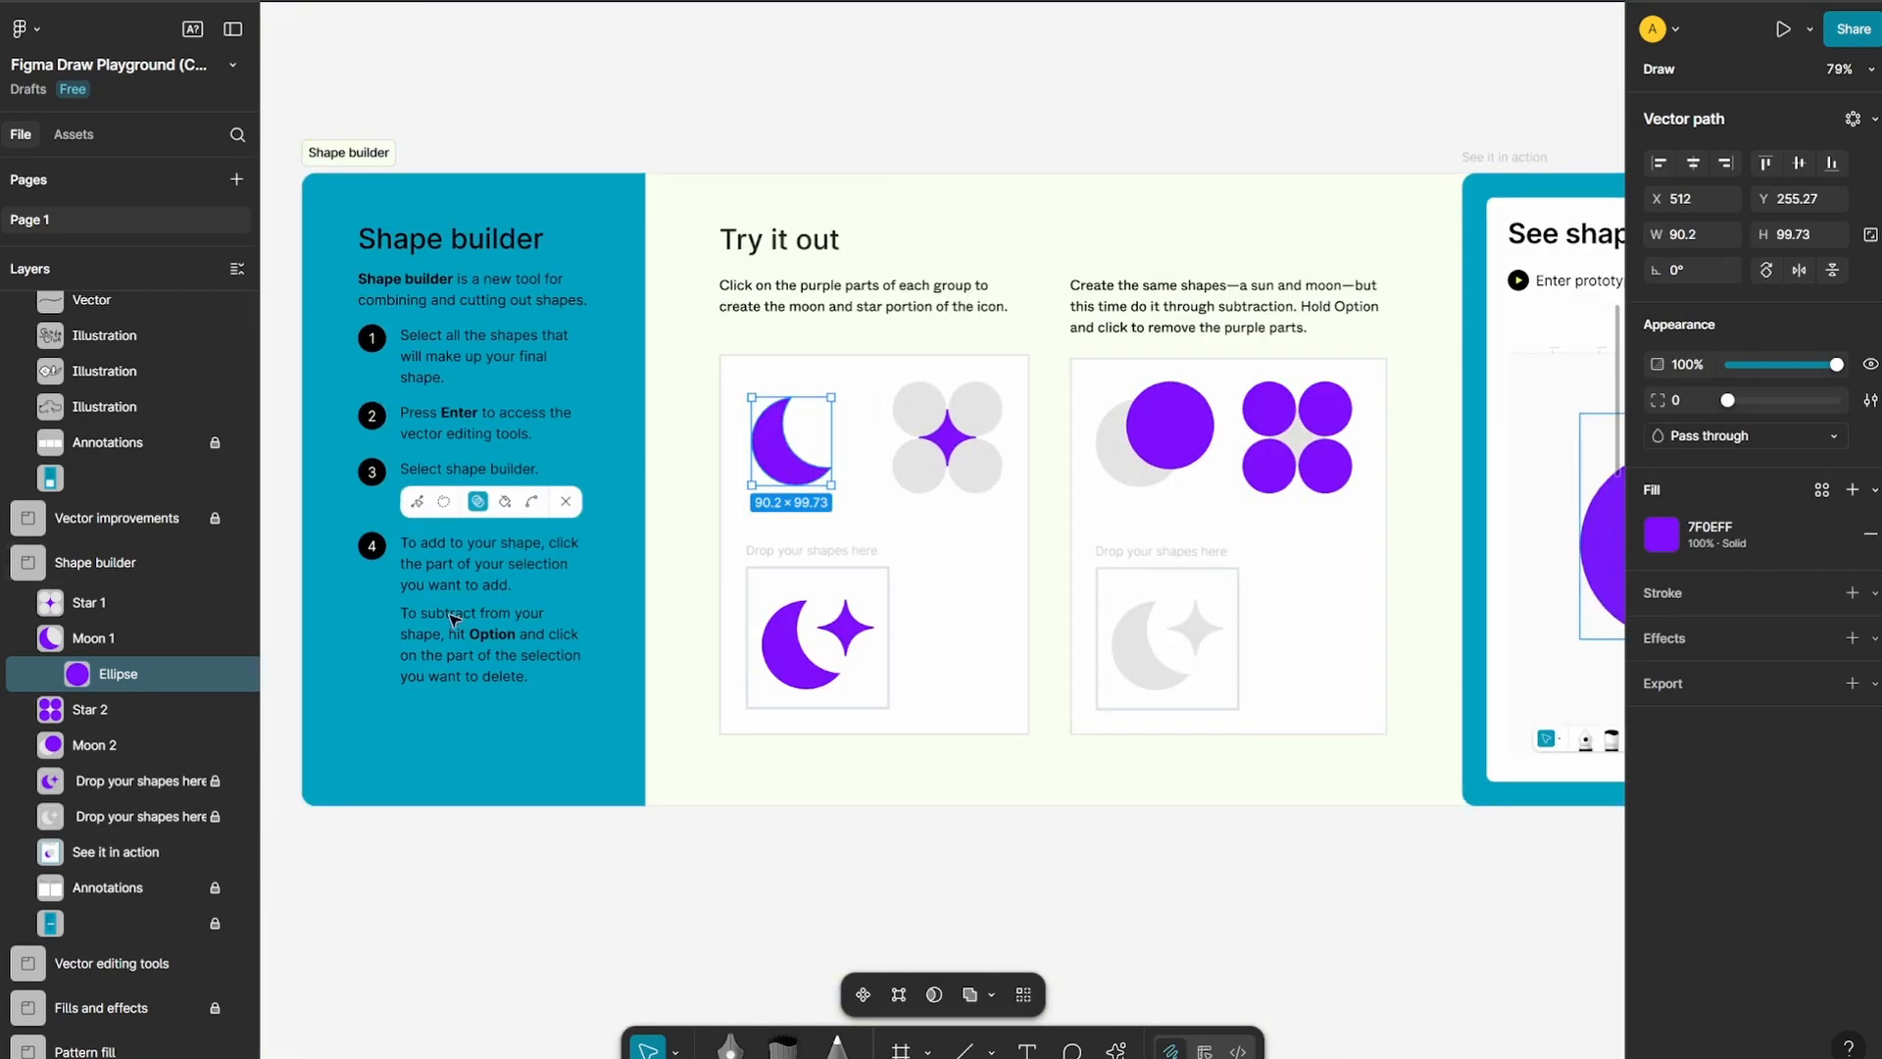
pyautogui.scroll(-10, 582, 581)
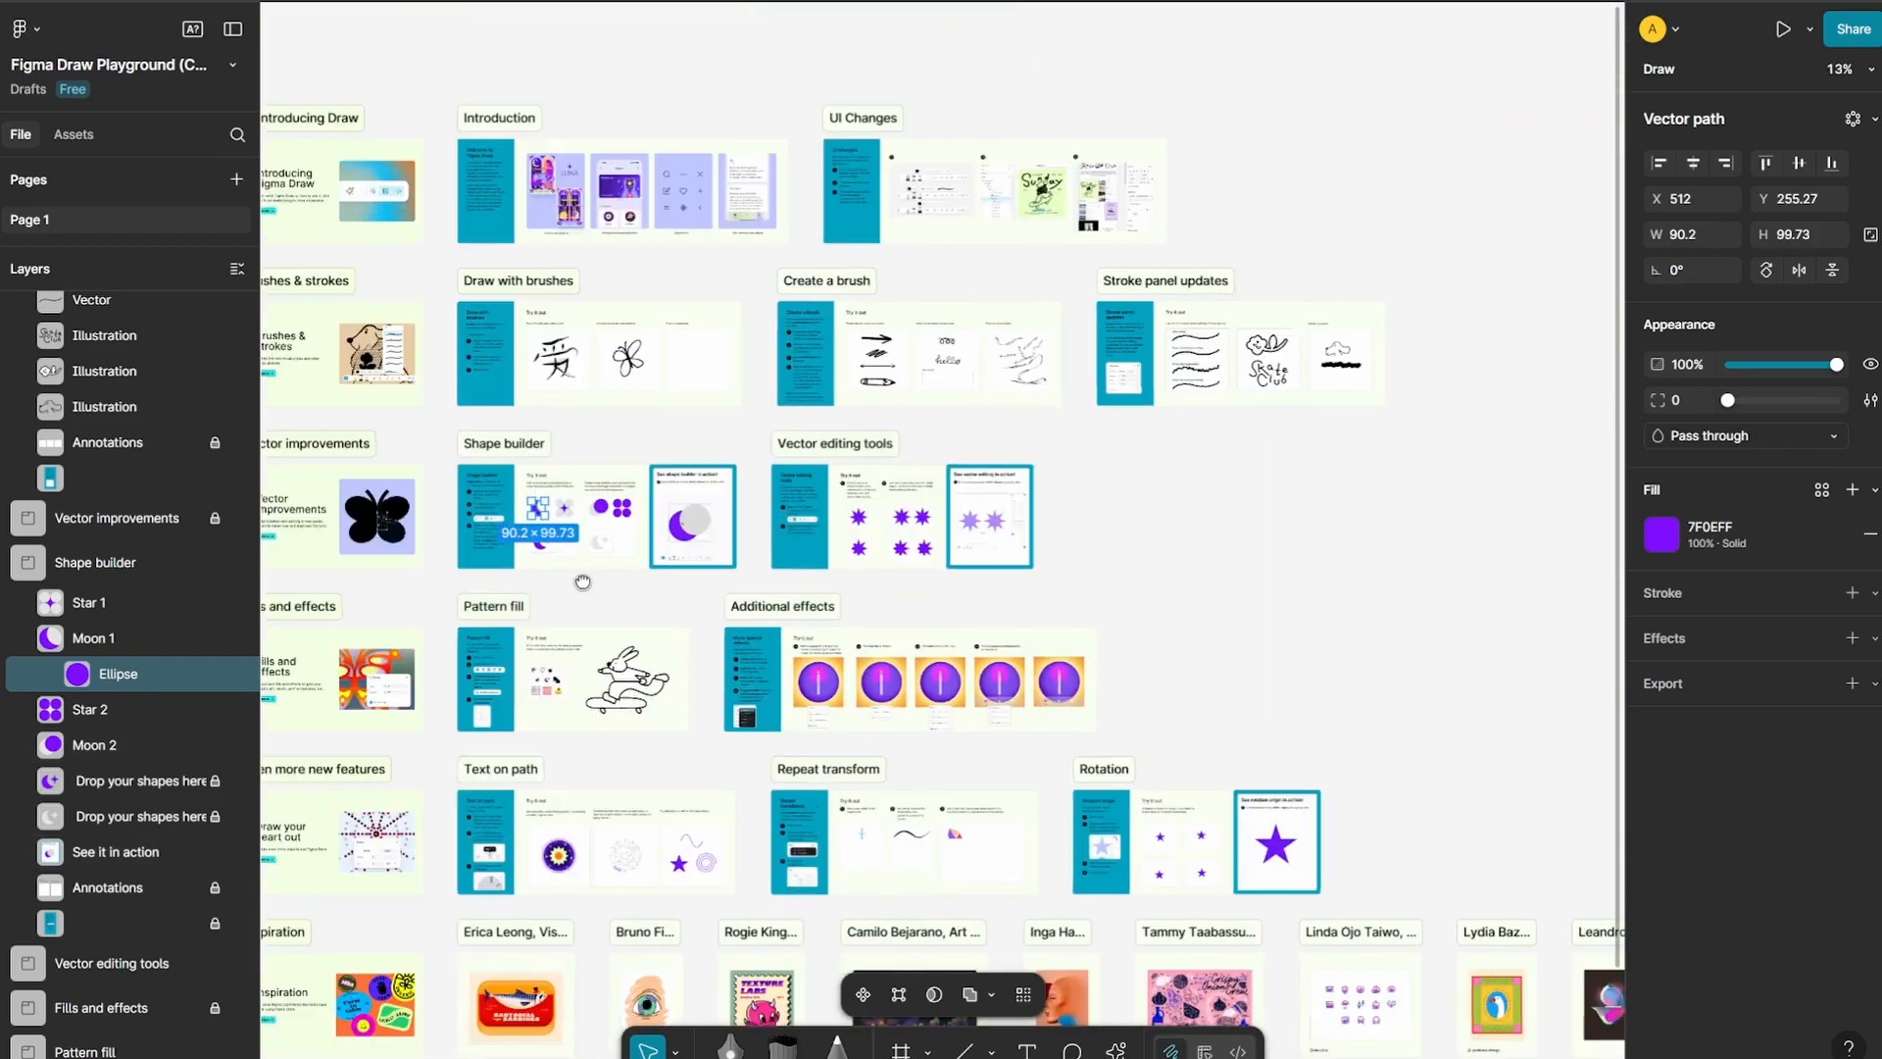
pyautogui.moveTo(584, 581); pyautogui.dragTo(407, 600)
pyautogui.scroll(14, 667, 532)
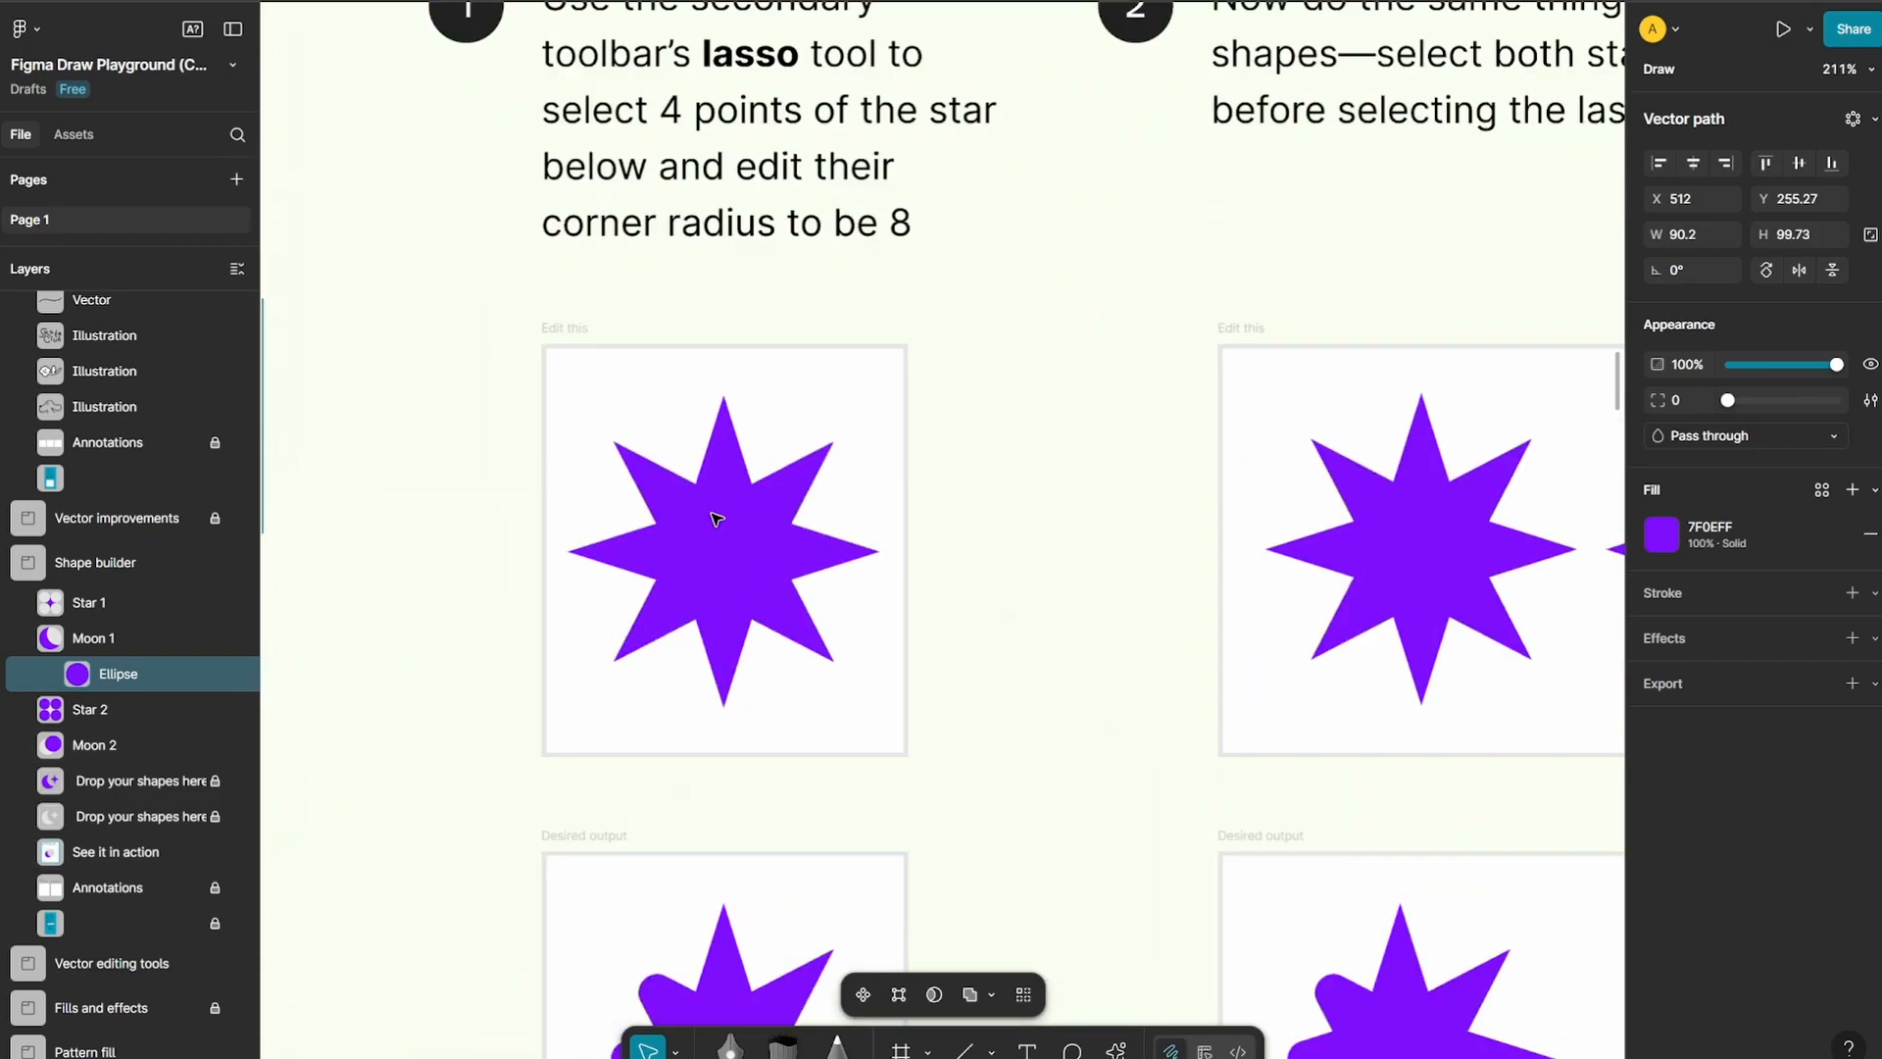
pyautogui.scroll(-3, 850, 510)
# Select both purple stars in the two-star exercise and enter multi-vector editing with the Lasso tool
pyautogui.moveTo(1202, 549); pyautogui.dragTo(717, 613)
pyautogui.scroll(4, 720, 612)
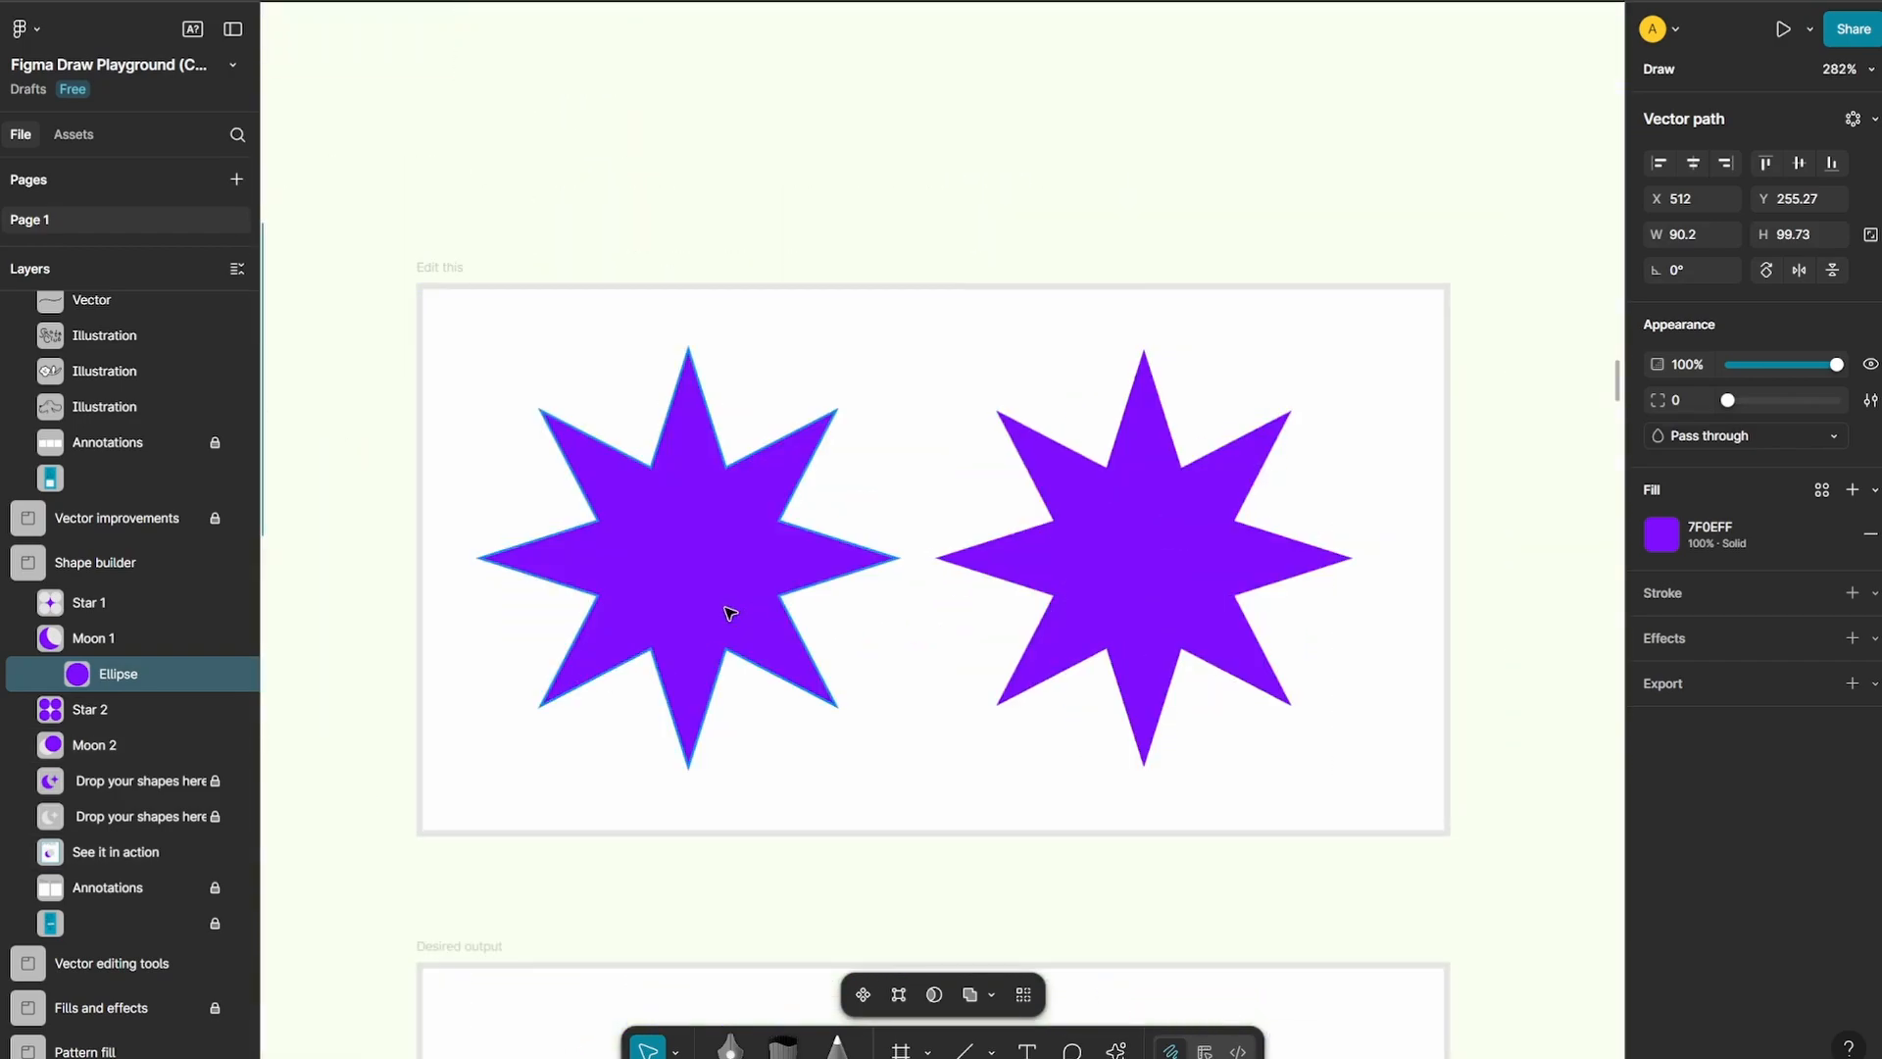
pyautogui.click(720, 572)
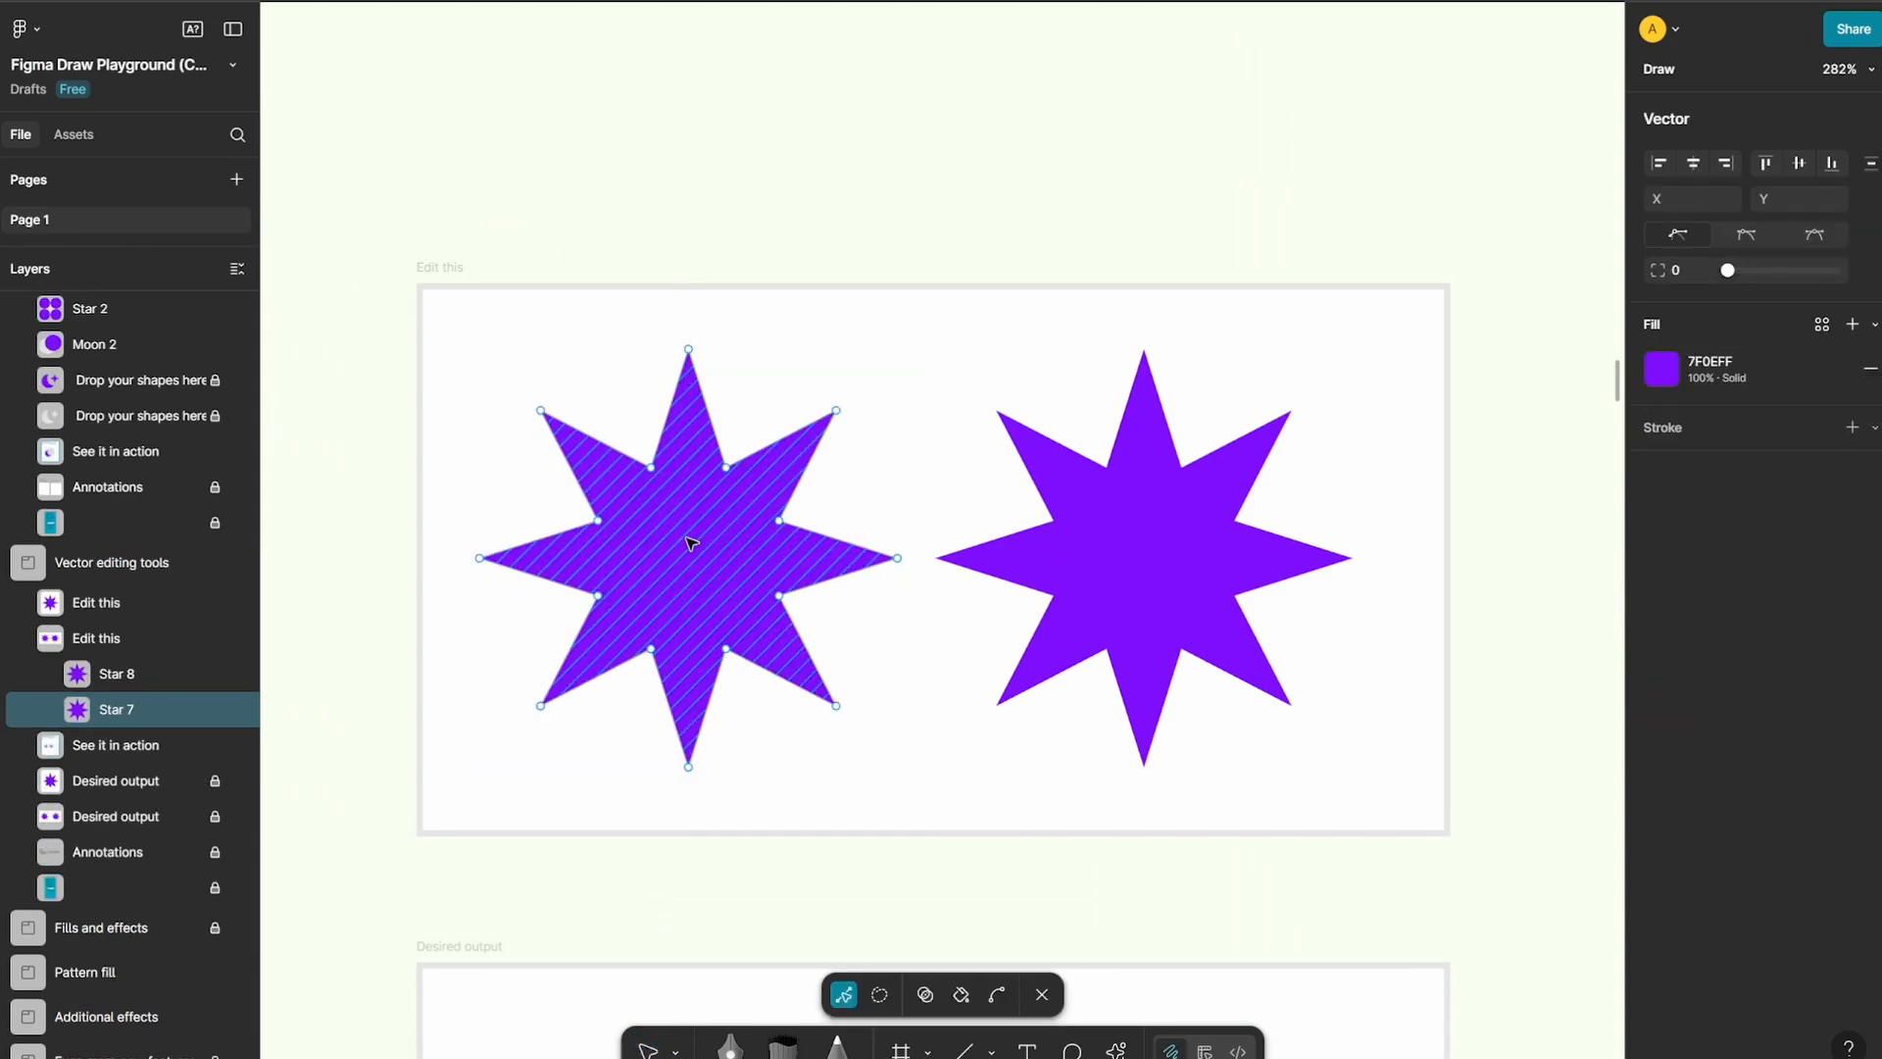
pyautogui.keyDown('shift'); pyautogui.click(1126, 549); pyautogui.keyUp('shift')
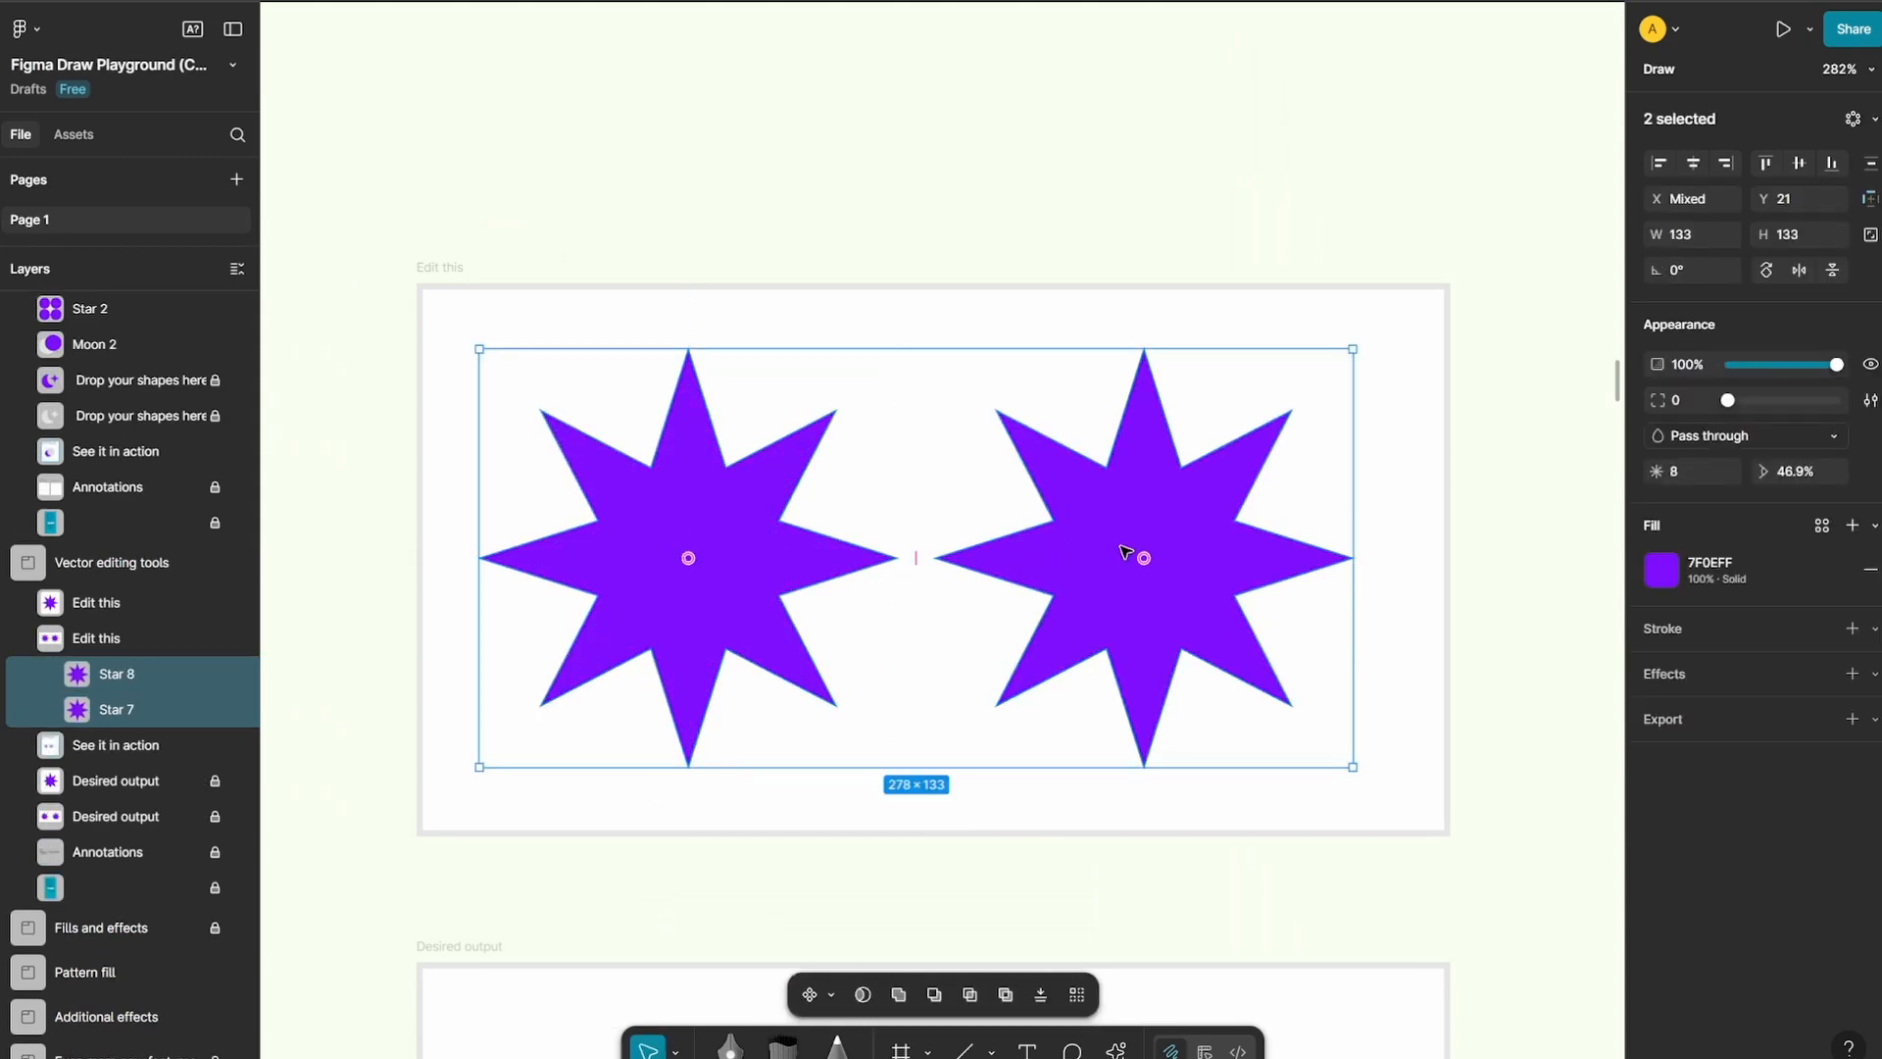
pyautogui.press('Return')
pyautogui.click(879, 996)
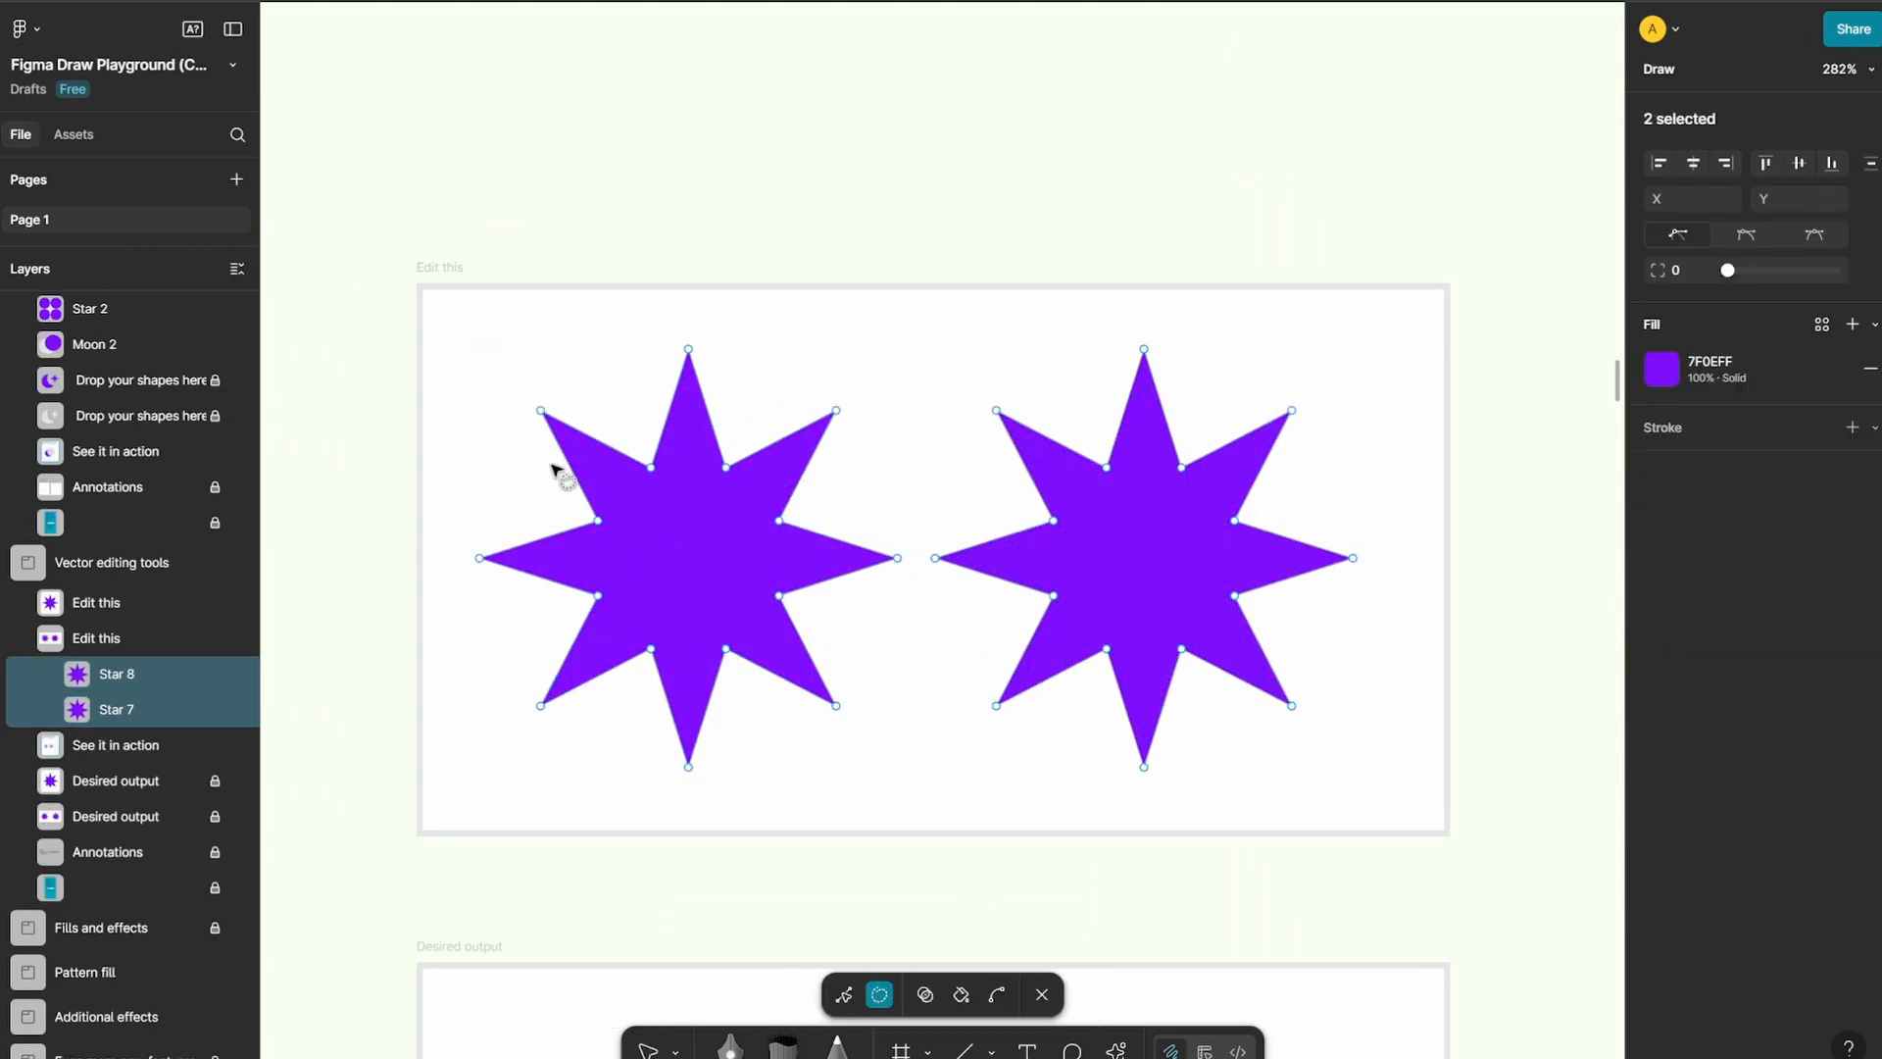
# Lasso the three left-hand points of each star and set their corner radius to 8
pyautogui.moveTo(555, 385)
pyautogui.mouseDown()
pyautogui.moveTo(468, 455)
pyautogui.moveTo(507, 695)
pyautogui.moveTo(544, 734)
pyautogui.moveTo(572, 689)
pyautogui.moveTo(552, 384)
pyautogui.mouseUp()
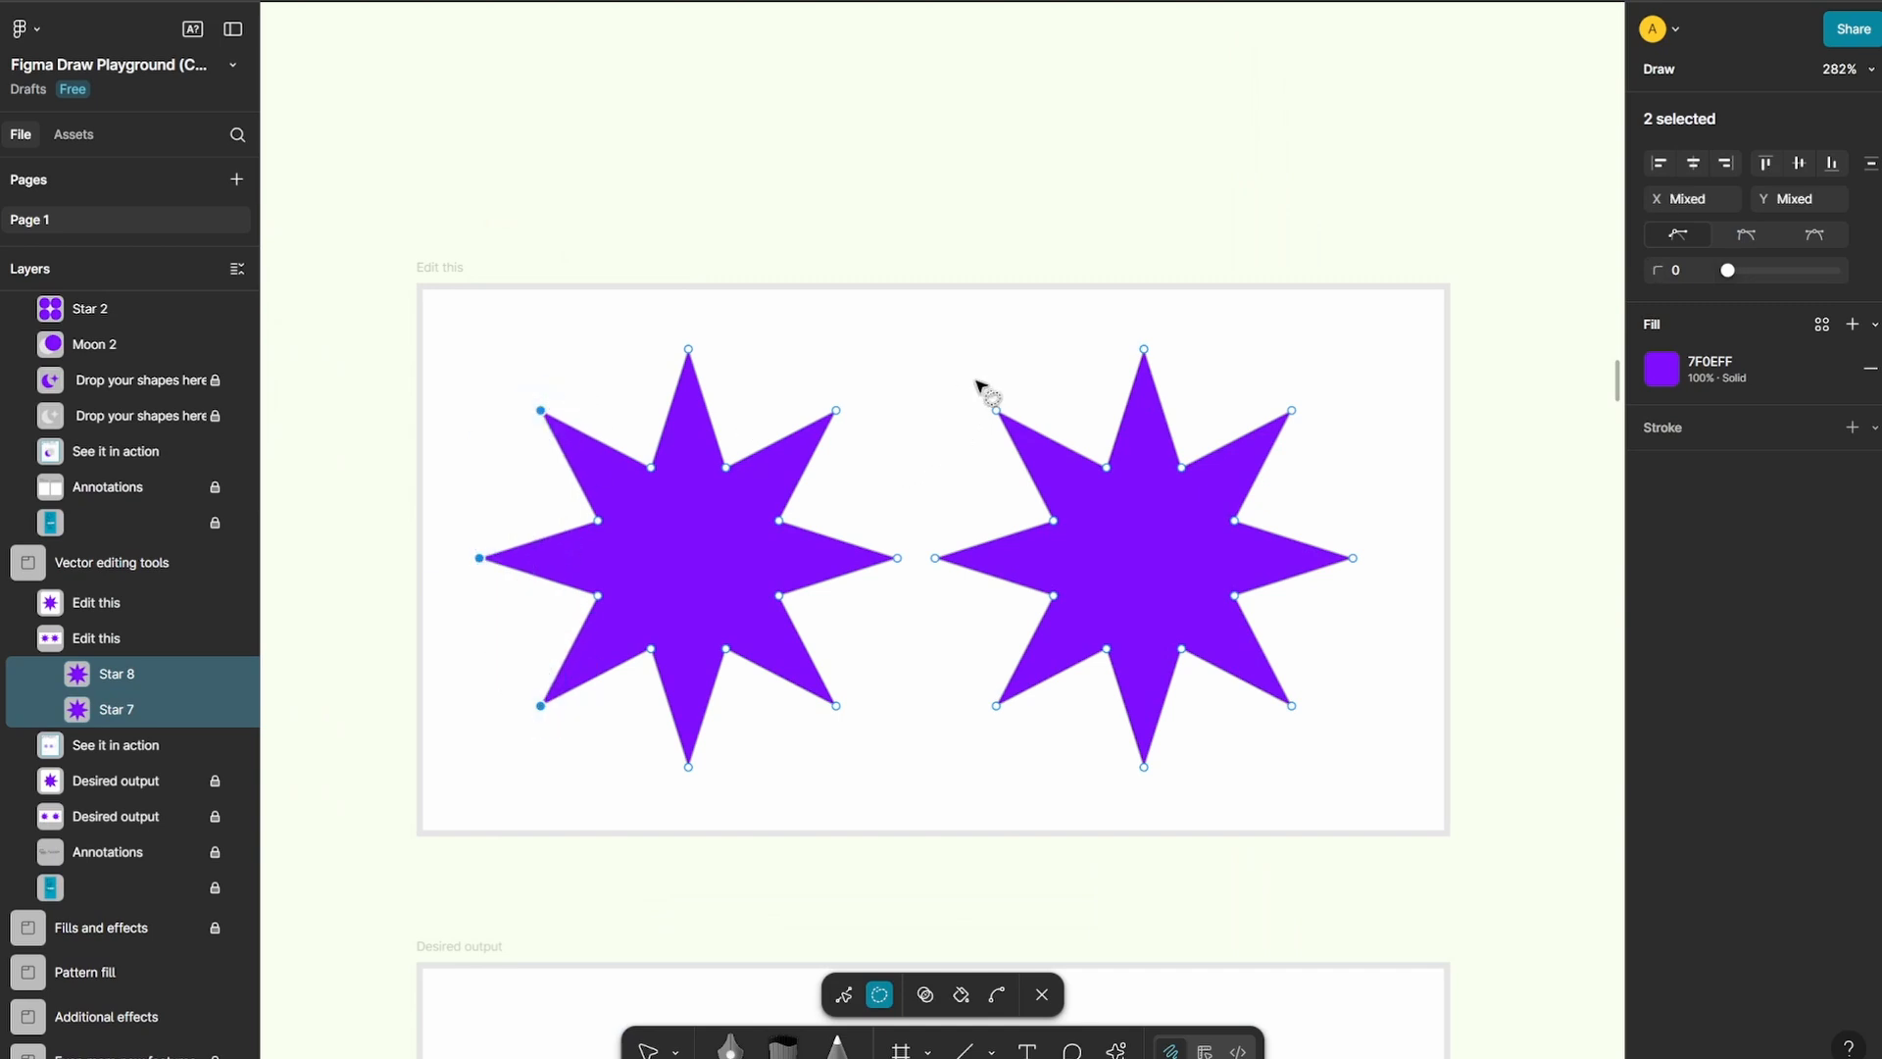
pyautogui.moveTo(1002, 388)
pyautogui.mouseDown()
pyautogui.moveTo(922, 584)
pyautogui.moveTo(974, 743)
pyautogui.moveTo(1033, 726)
pyautogui.moveTo(995, 554)
pyautogui.moveTo(1040, 411)
pyautogui.moveTo(1003, 385)
pyautogui.mouseUp()
pyautogui.moveTo(1731, 274); pyautogui.dragTo(1748, 281)
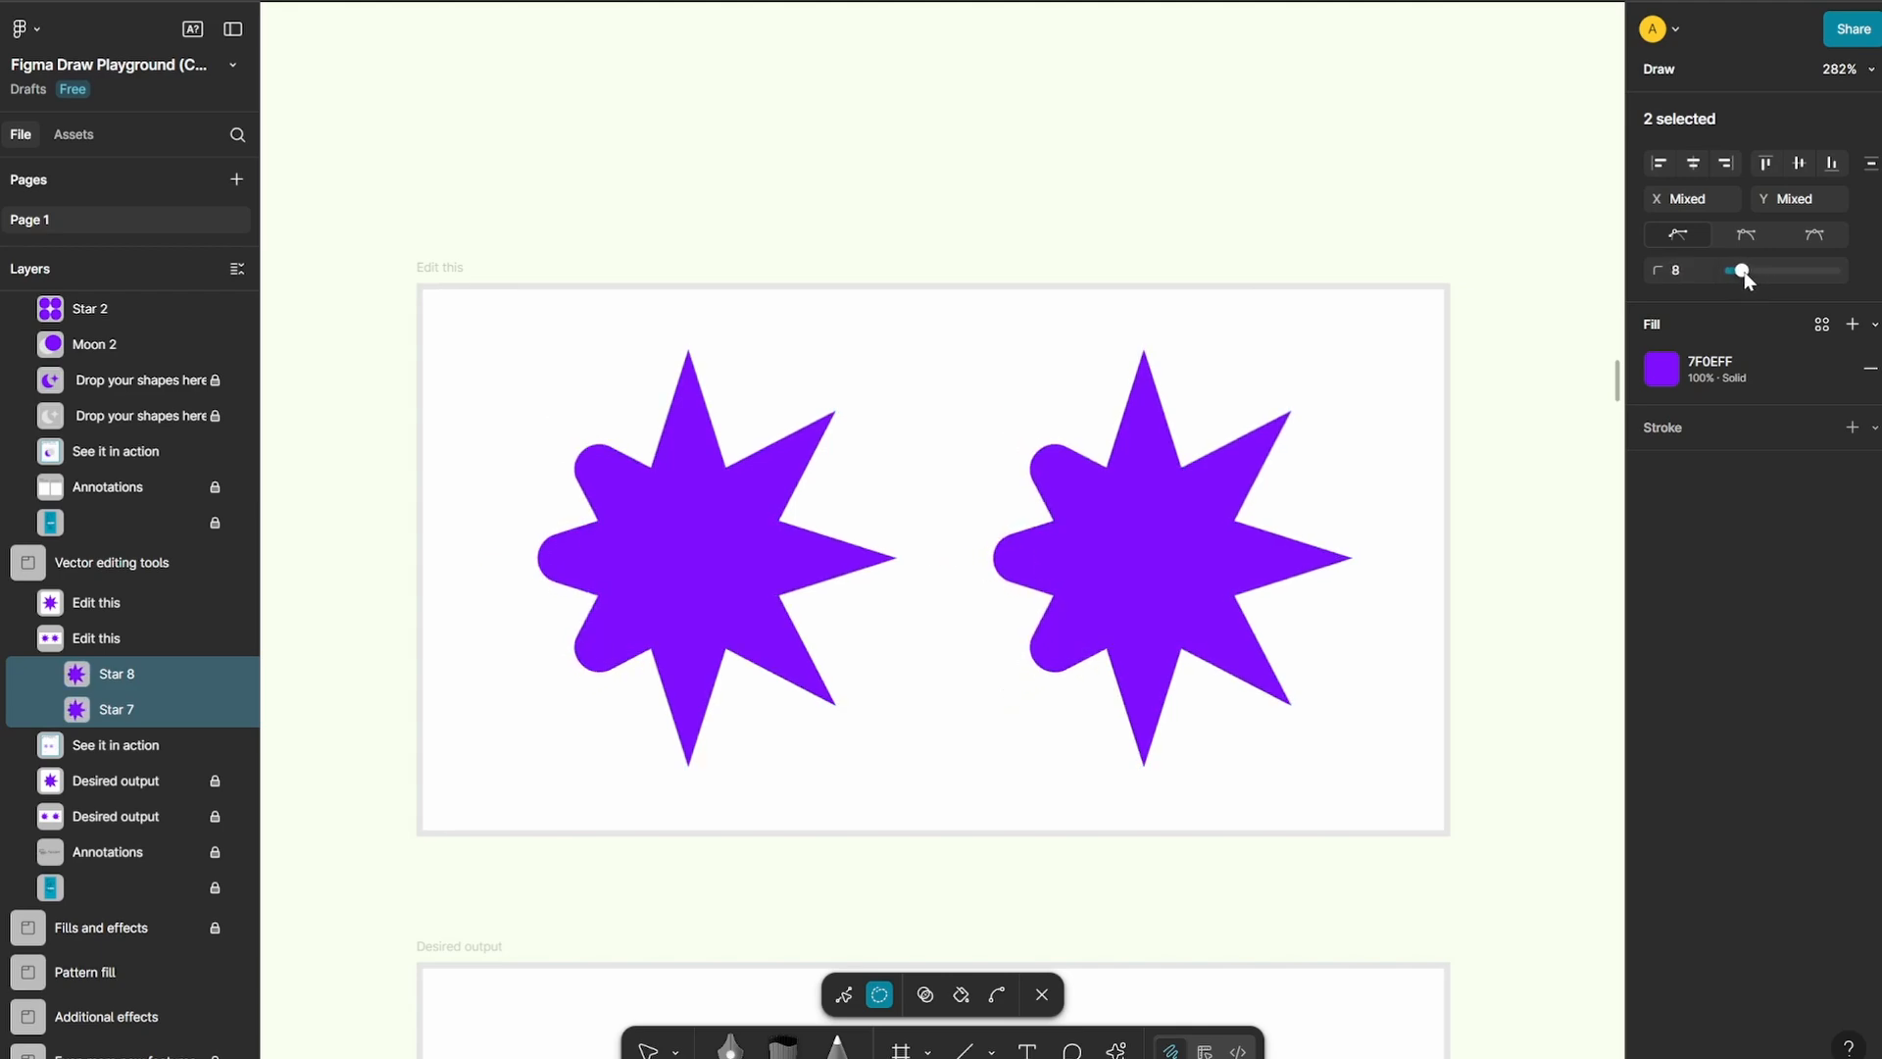
pyautogui.scroll(-5, 1007, 534)
pyautogui.scroll(-3, 1017, 607)
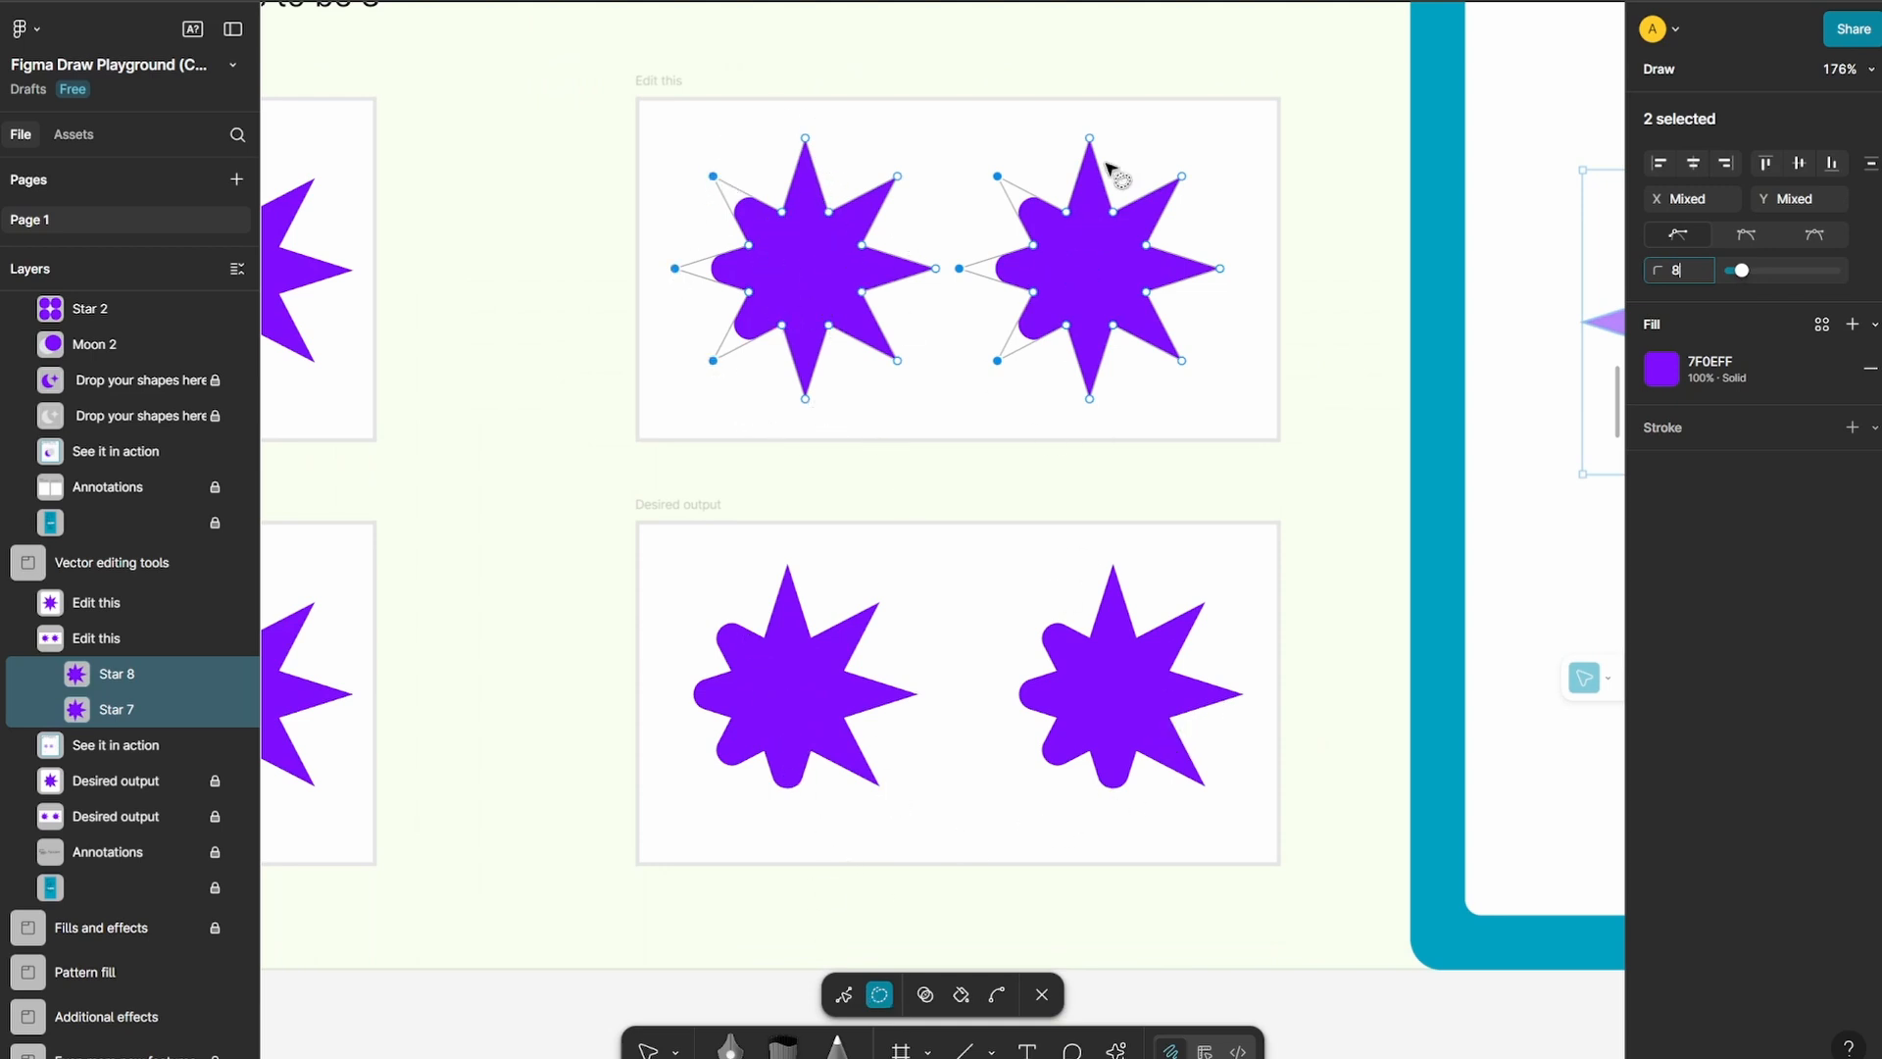
# Review the Vector editing tools instructions and bring the Pattern fill board into view
pyautogui.scroll(-5, 1118, 504)
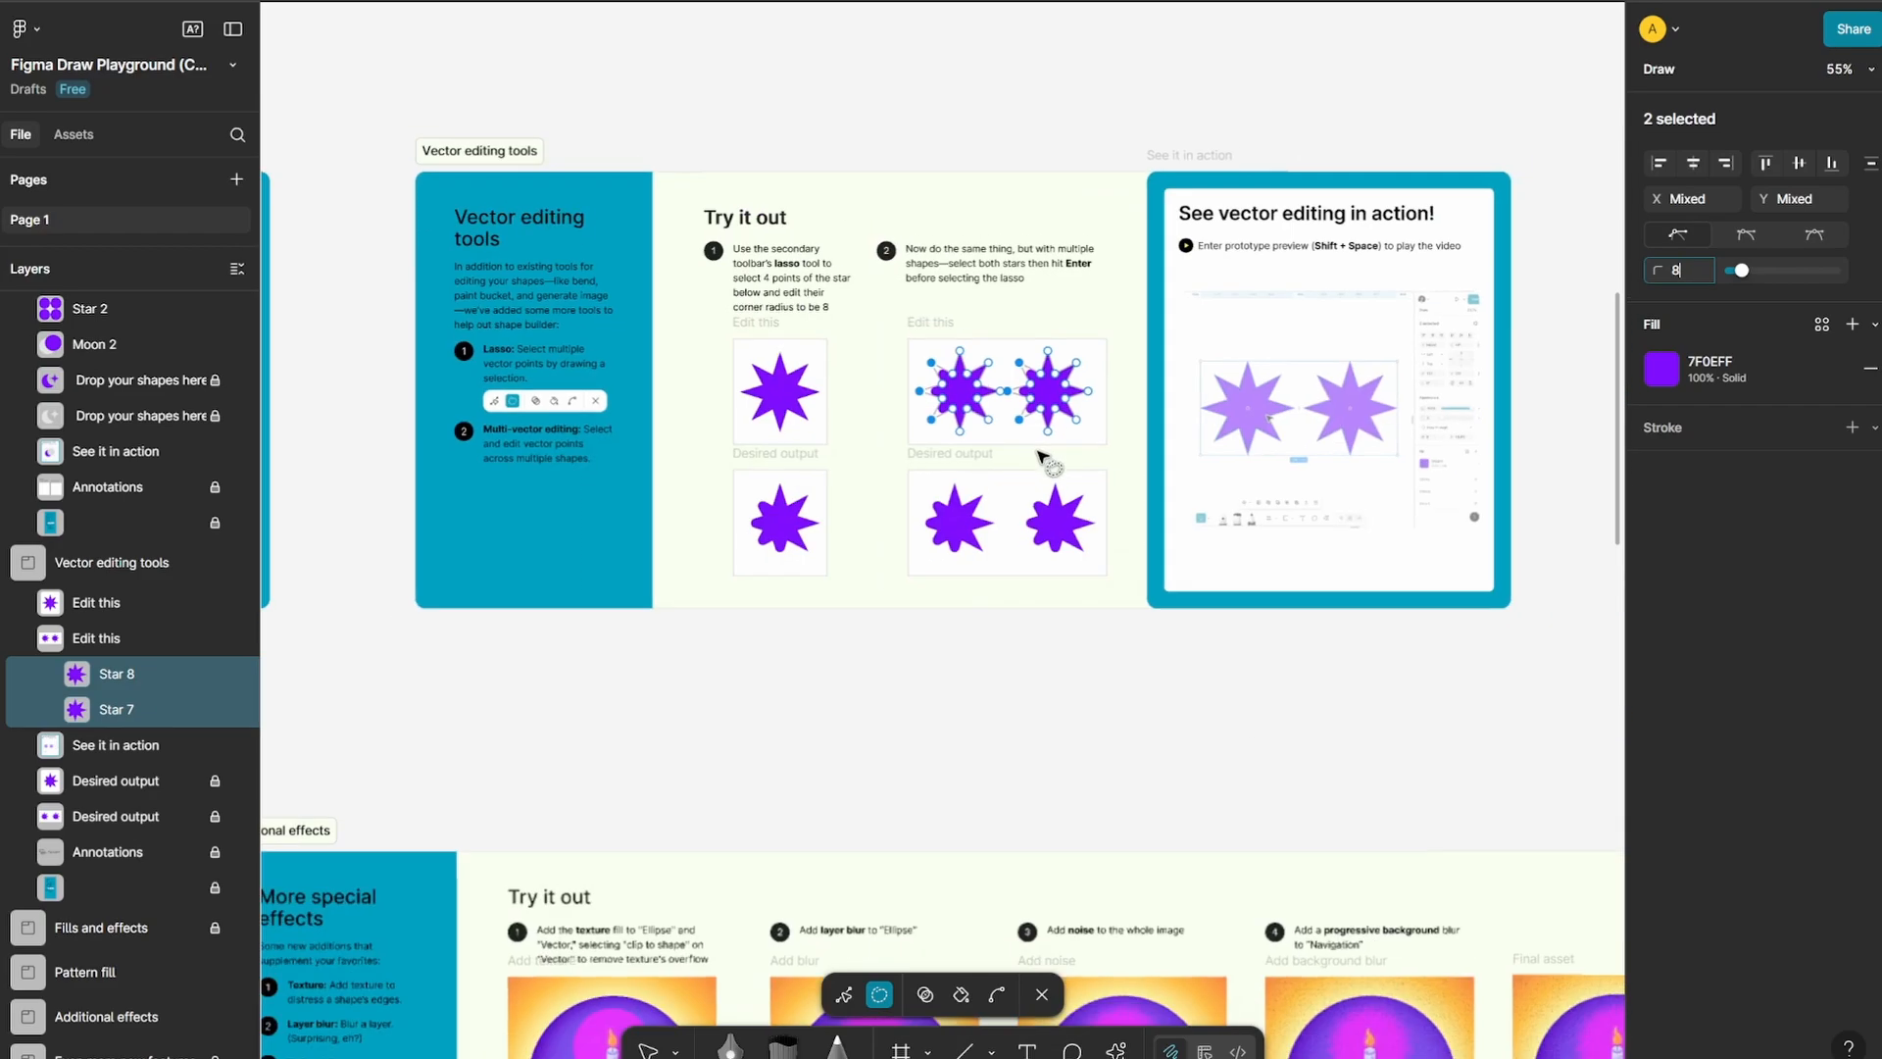
pyautogui.scroll(5, 505, 412)
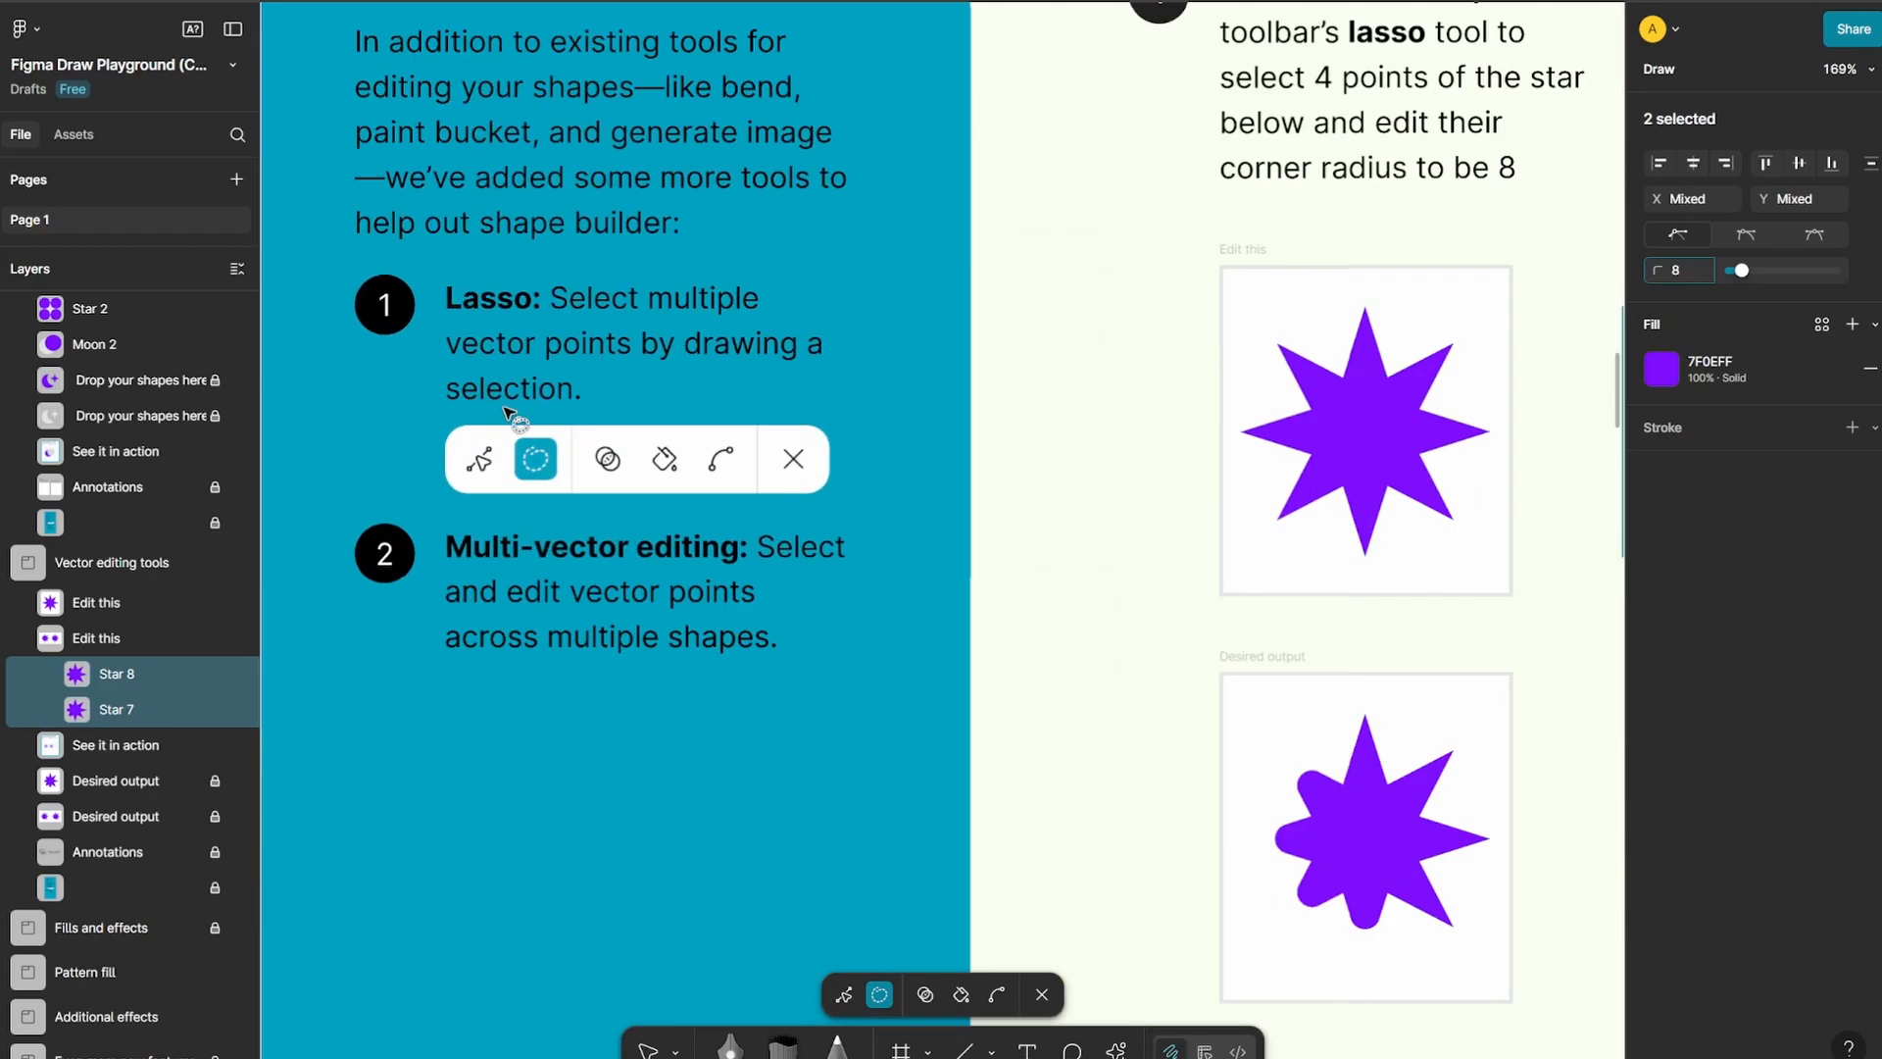
pyautogui.scroll(-9, 1056, 508)
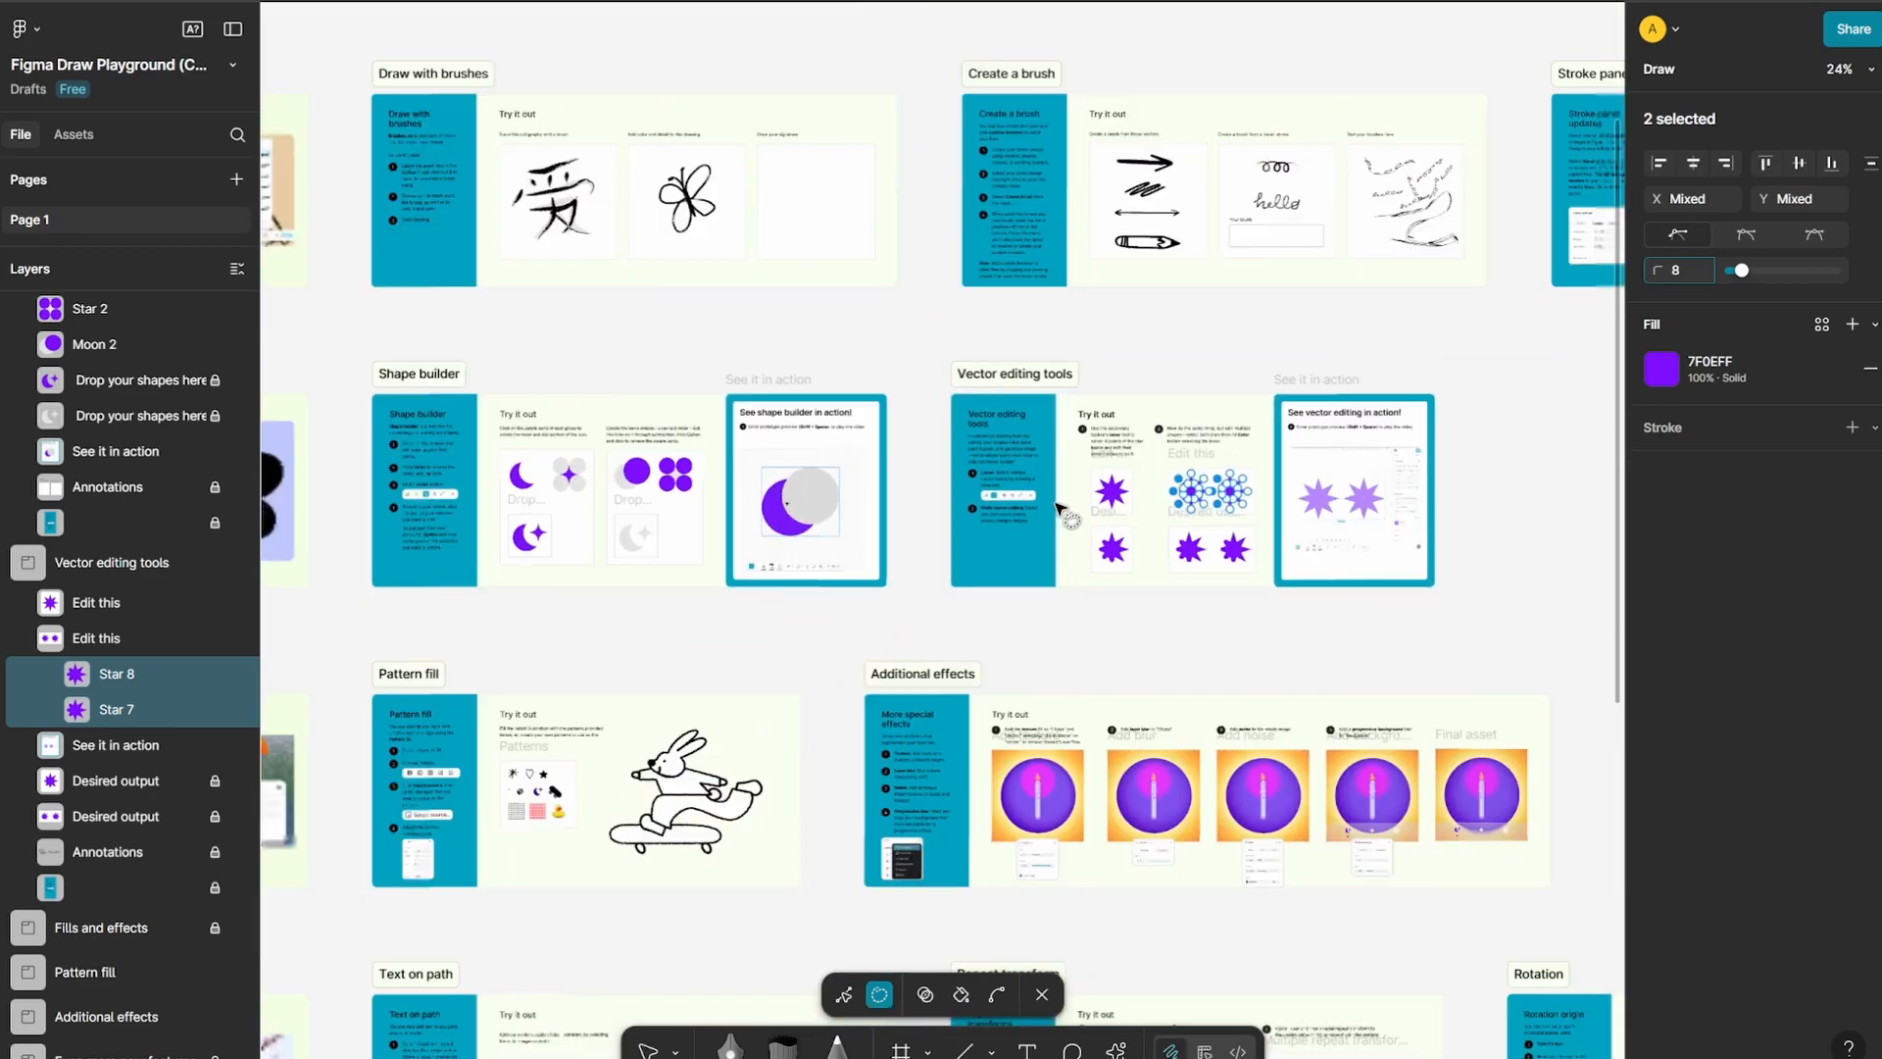
pyautogui.scroll(-3, 1448, 524)
pyautogui.moveTo(1482, 495); pyautogui.dragTo(1089, 408)
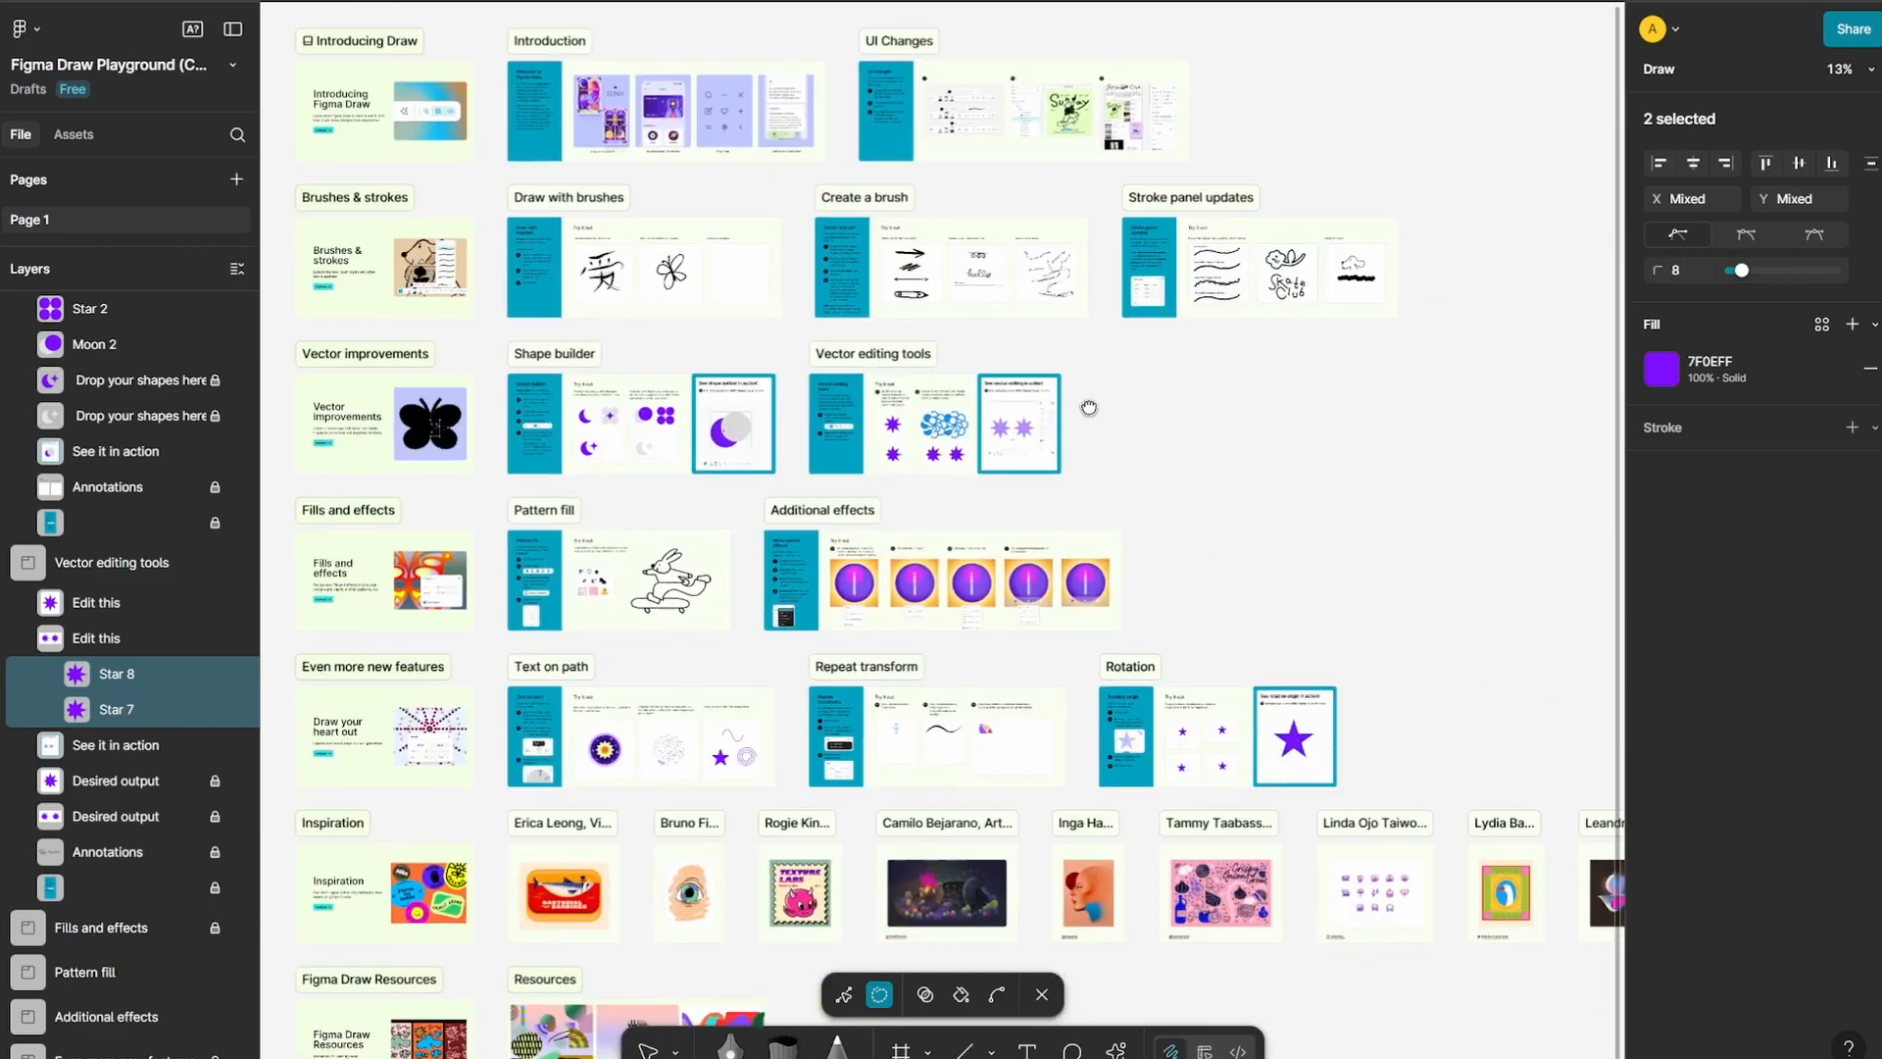
pyautogui.scroll(6, 785, 499)
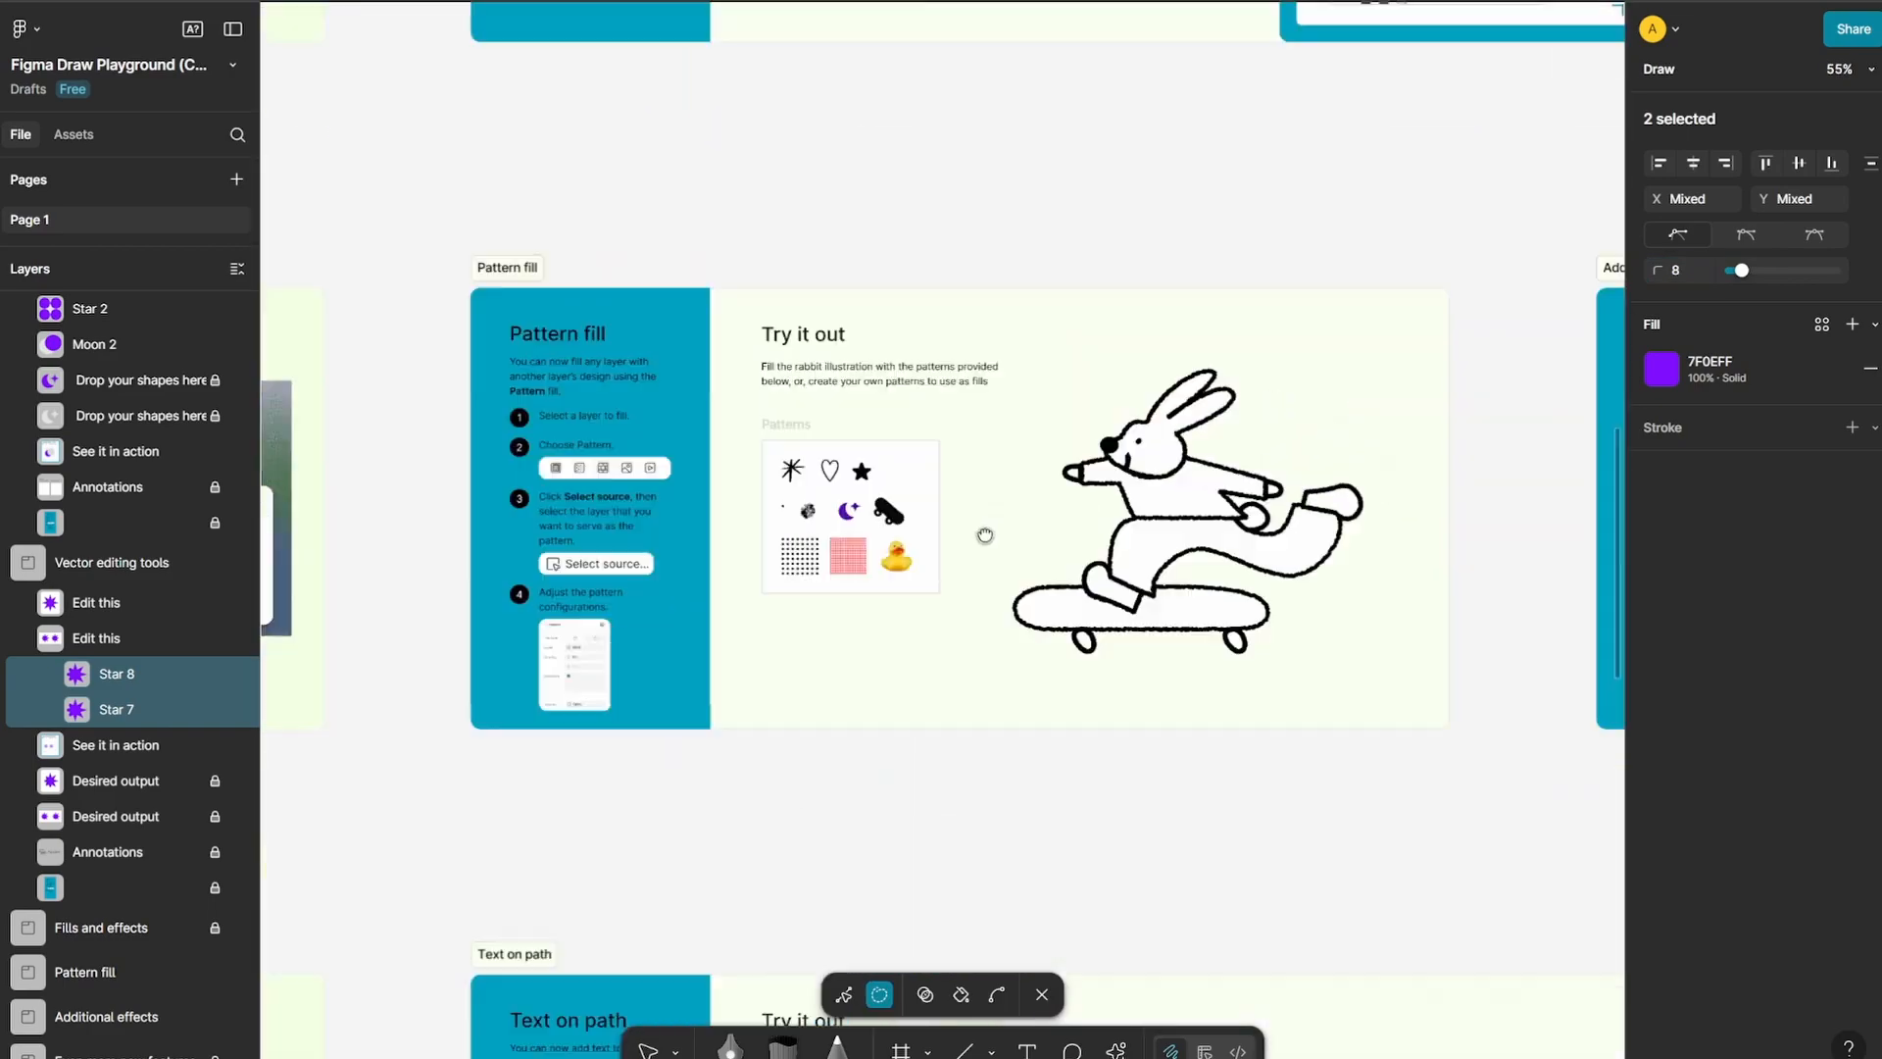
# Leave vector editing of the two stars and select the rabbit's head in the Pattern fill illustration
pyautogui.moveTo(985, 535); pyautogui.dragTo(901, 566)
pyautogui.scroll(4, 1101, 434)
pyautogui.moveTo(1156, 581); pyautogui.dragTo(1154, 451)
pyautogui.scroll(-2, 1151, 451)
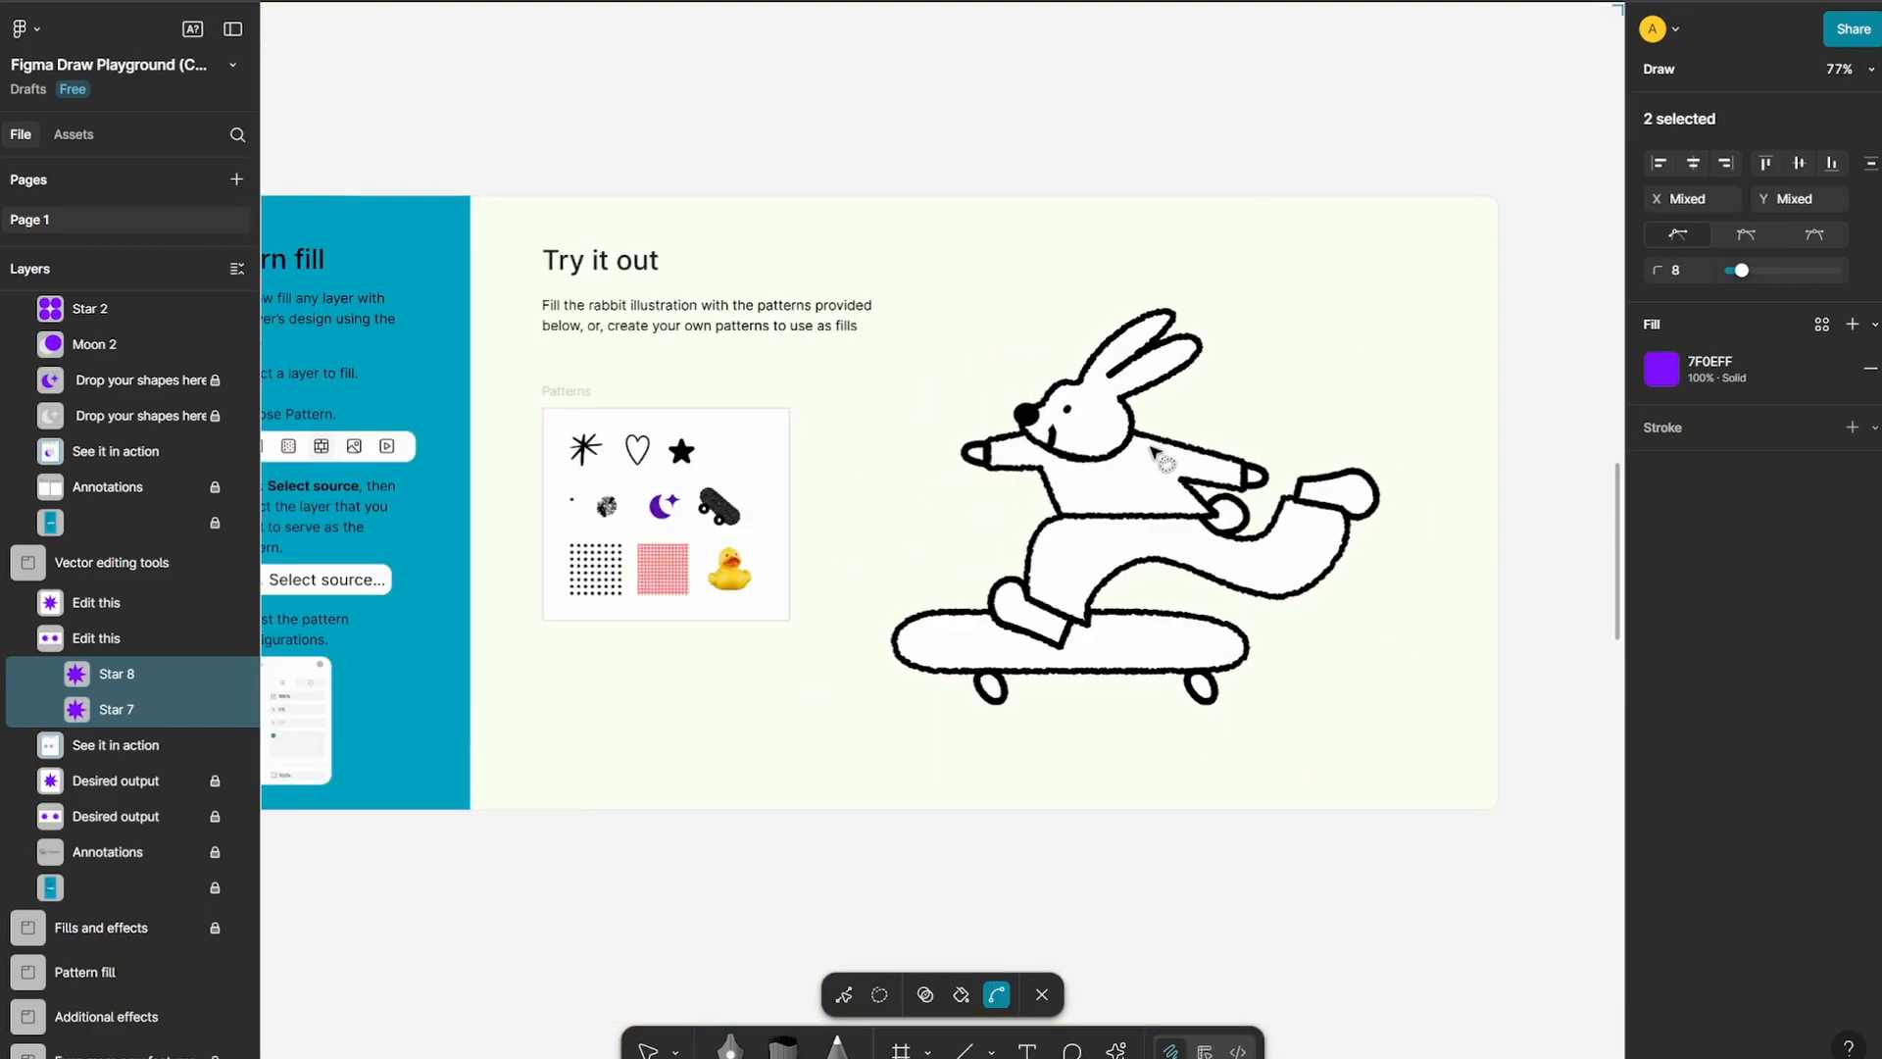
pyautogui.scroll(2, 1156, 456)
pyautogui.click(647, 1049)
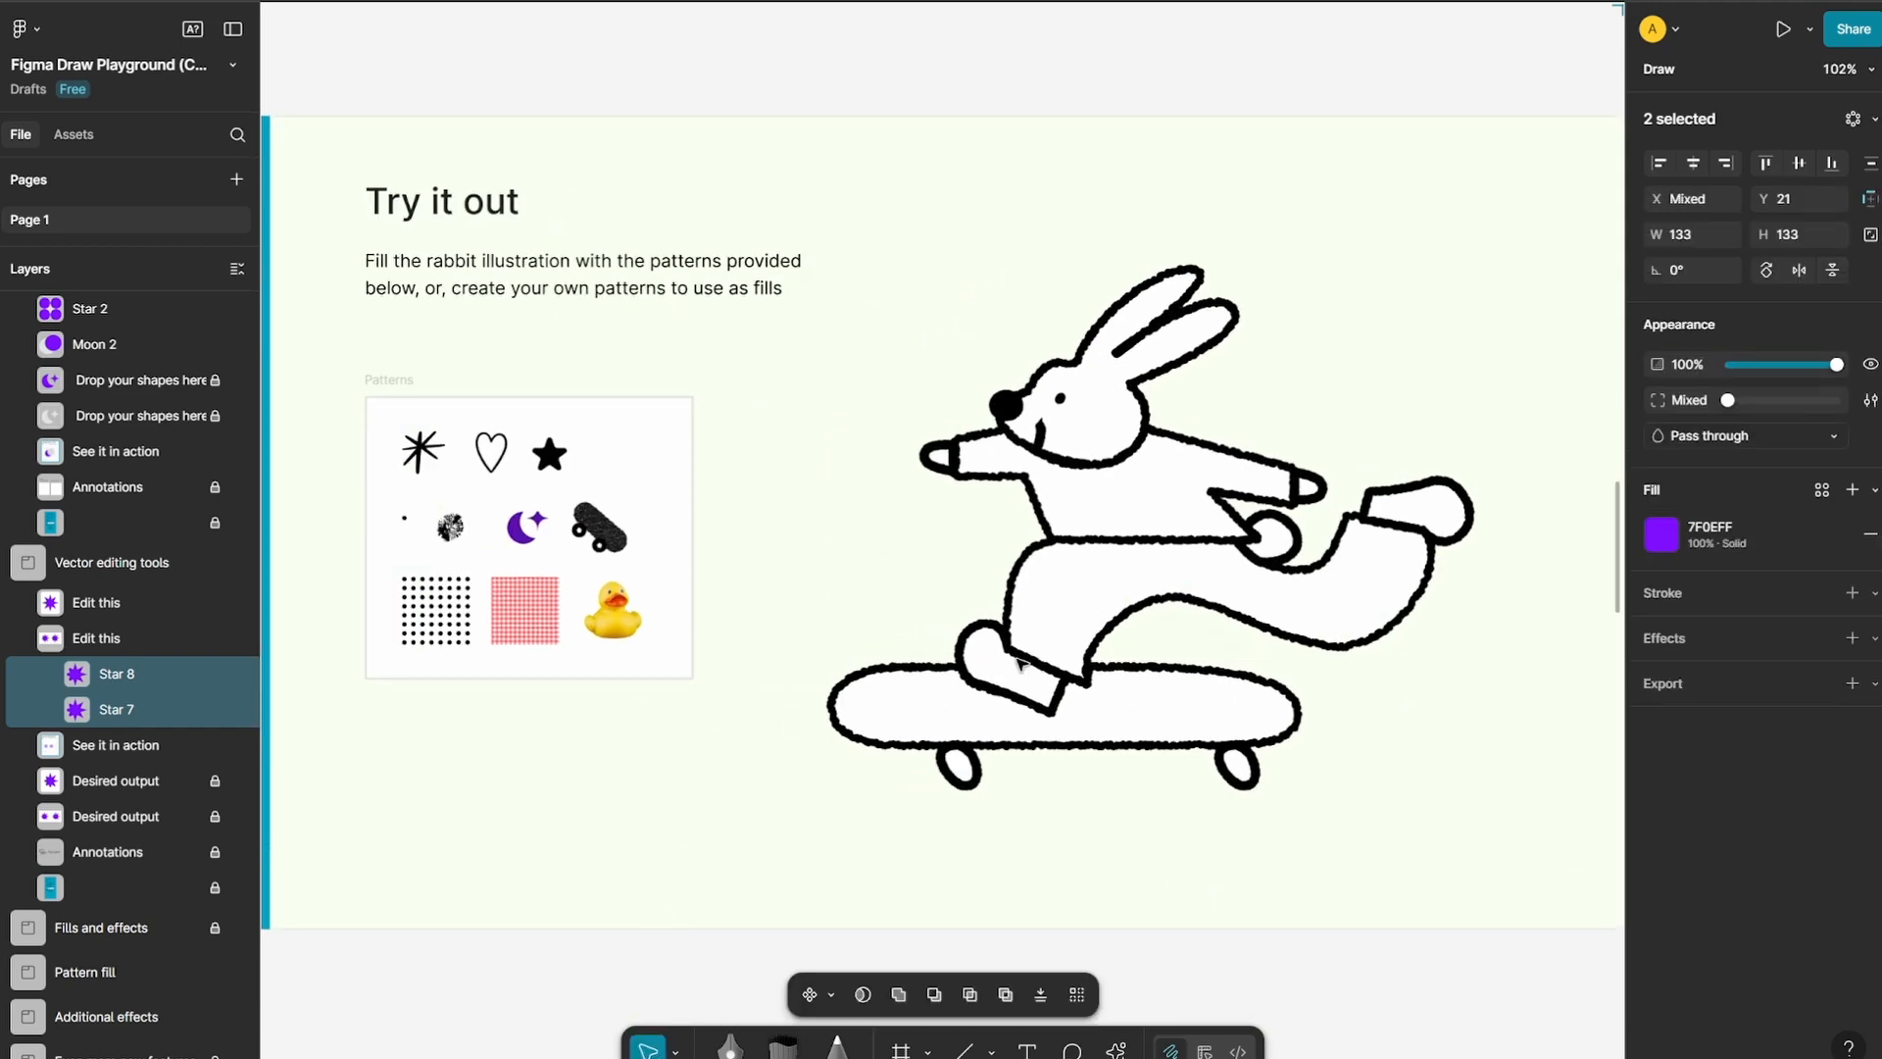
pyautogui.click(1098, 402)
pyautogui.click(1098, 402)
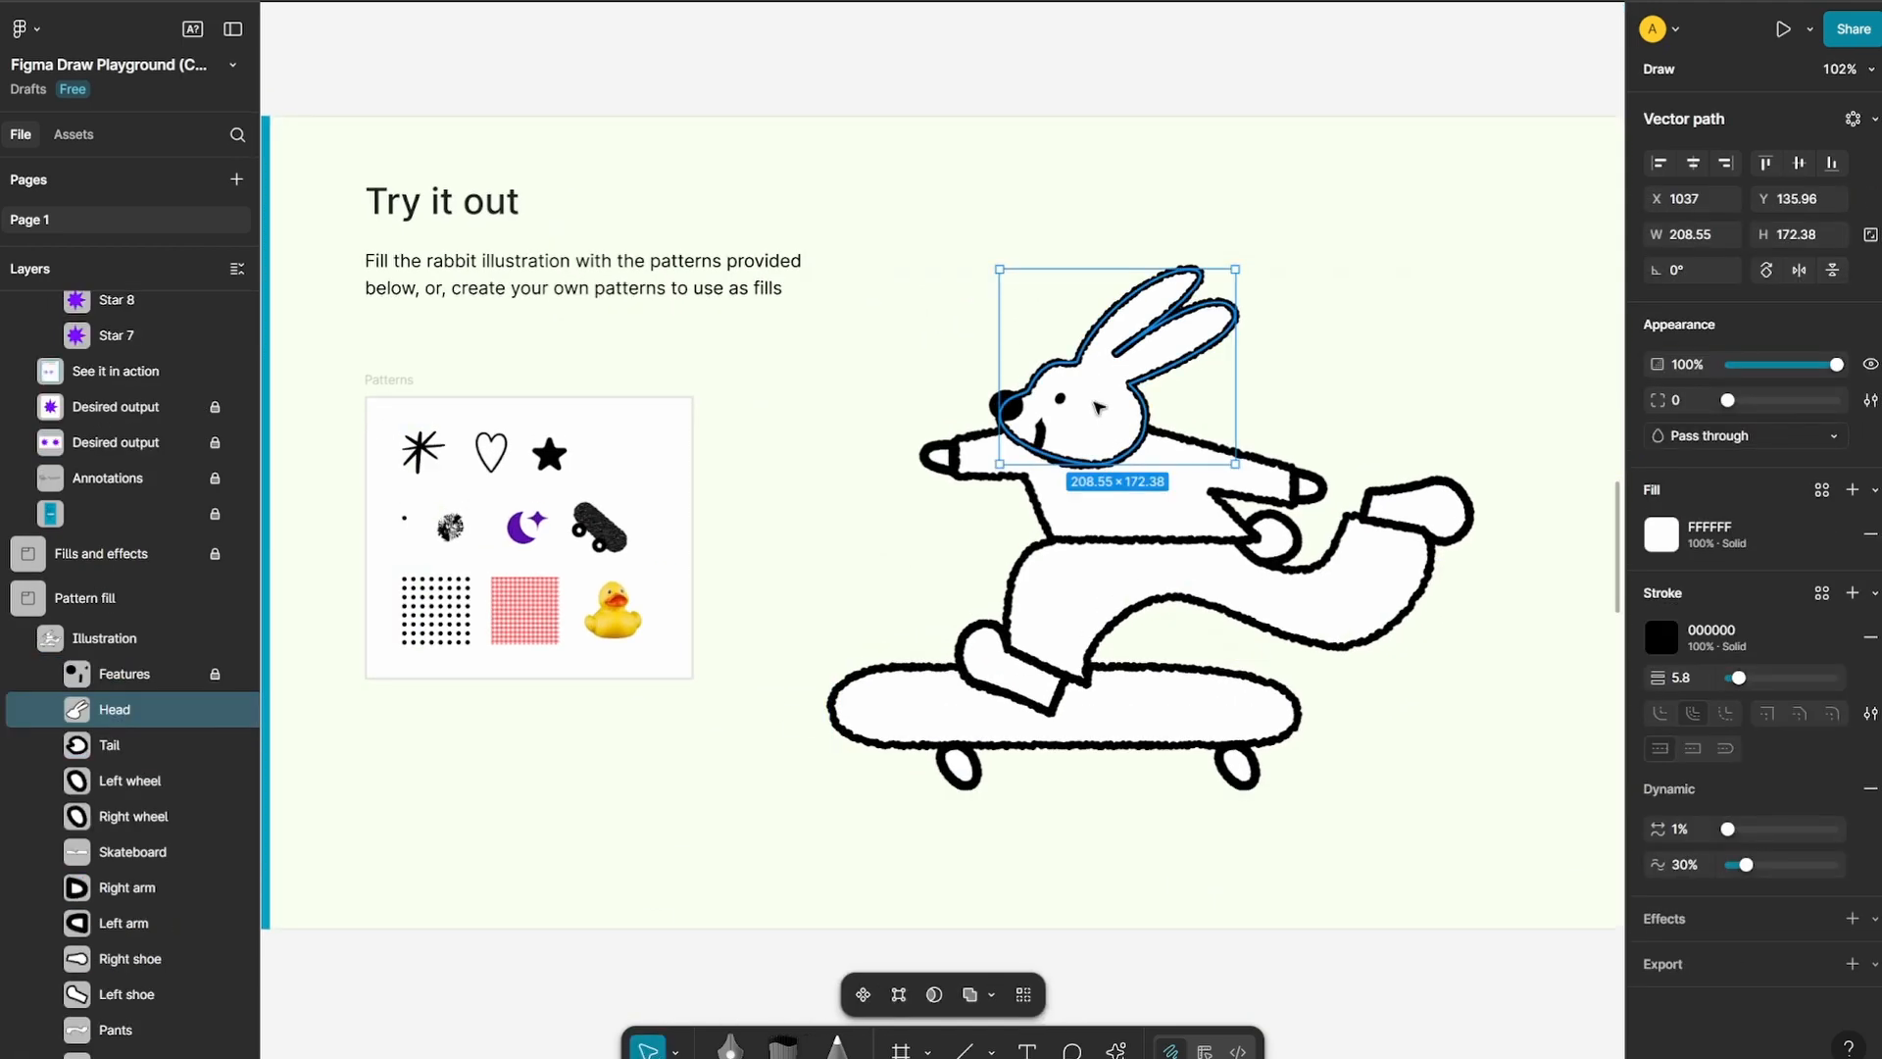
# Change the head's solid fill to a pattern fill sourced from the red gingham swatch
pyautogui.moveTo(913, 647); pyautogui.dragTo(1048, 655)
pyautogui.scroll(1, 831, 618)
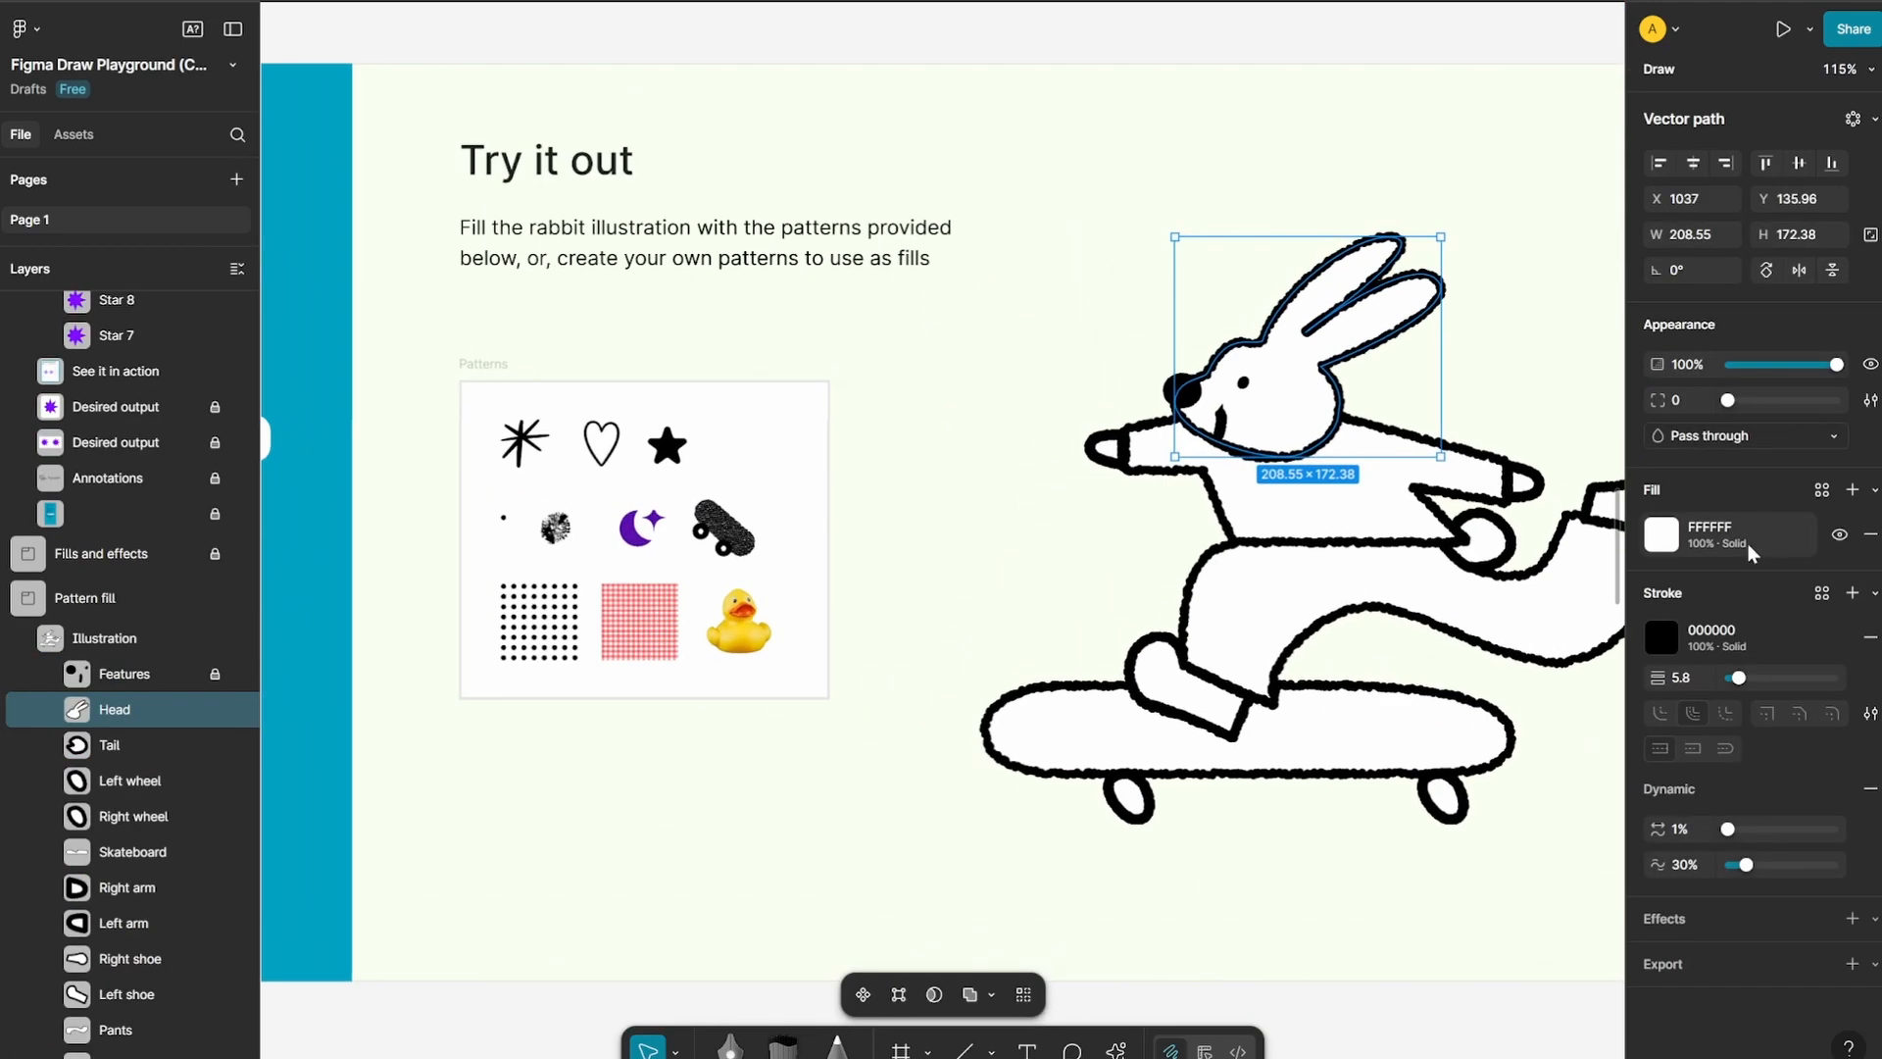
pyautogui.click(1661, 535)
pyautogui.click(1444, 536)
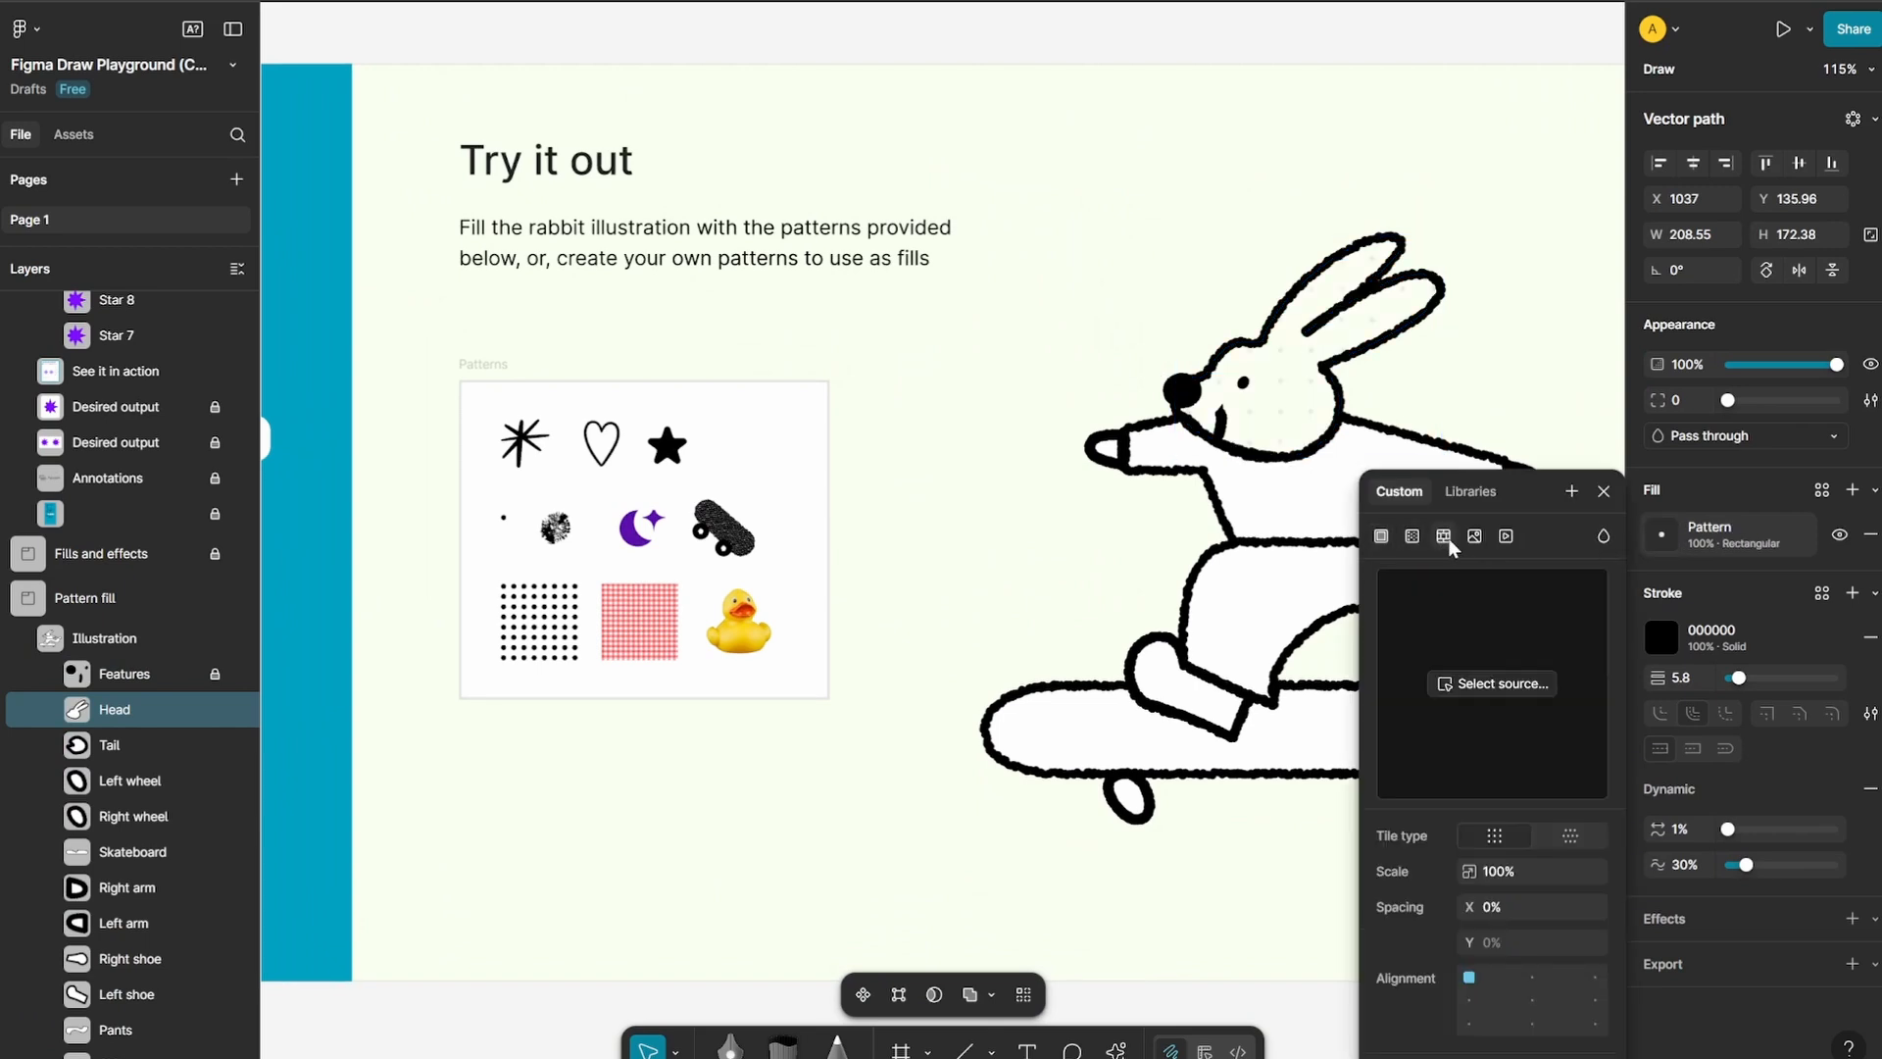
pyautogui.click(1507, 686)
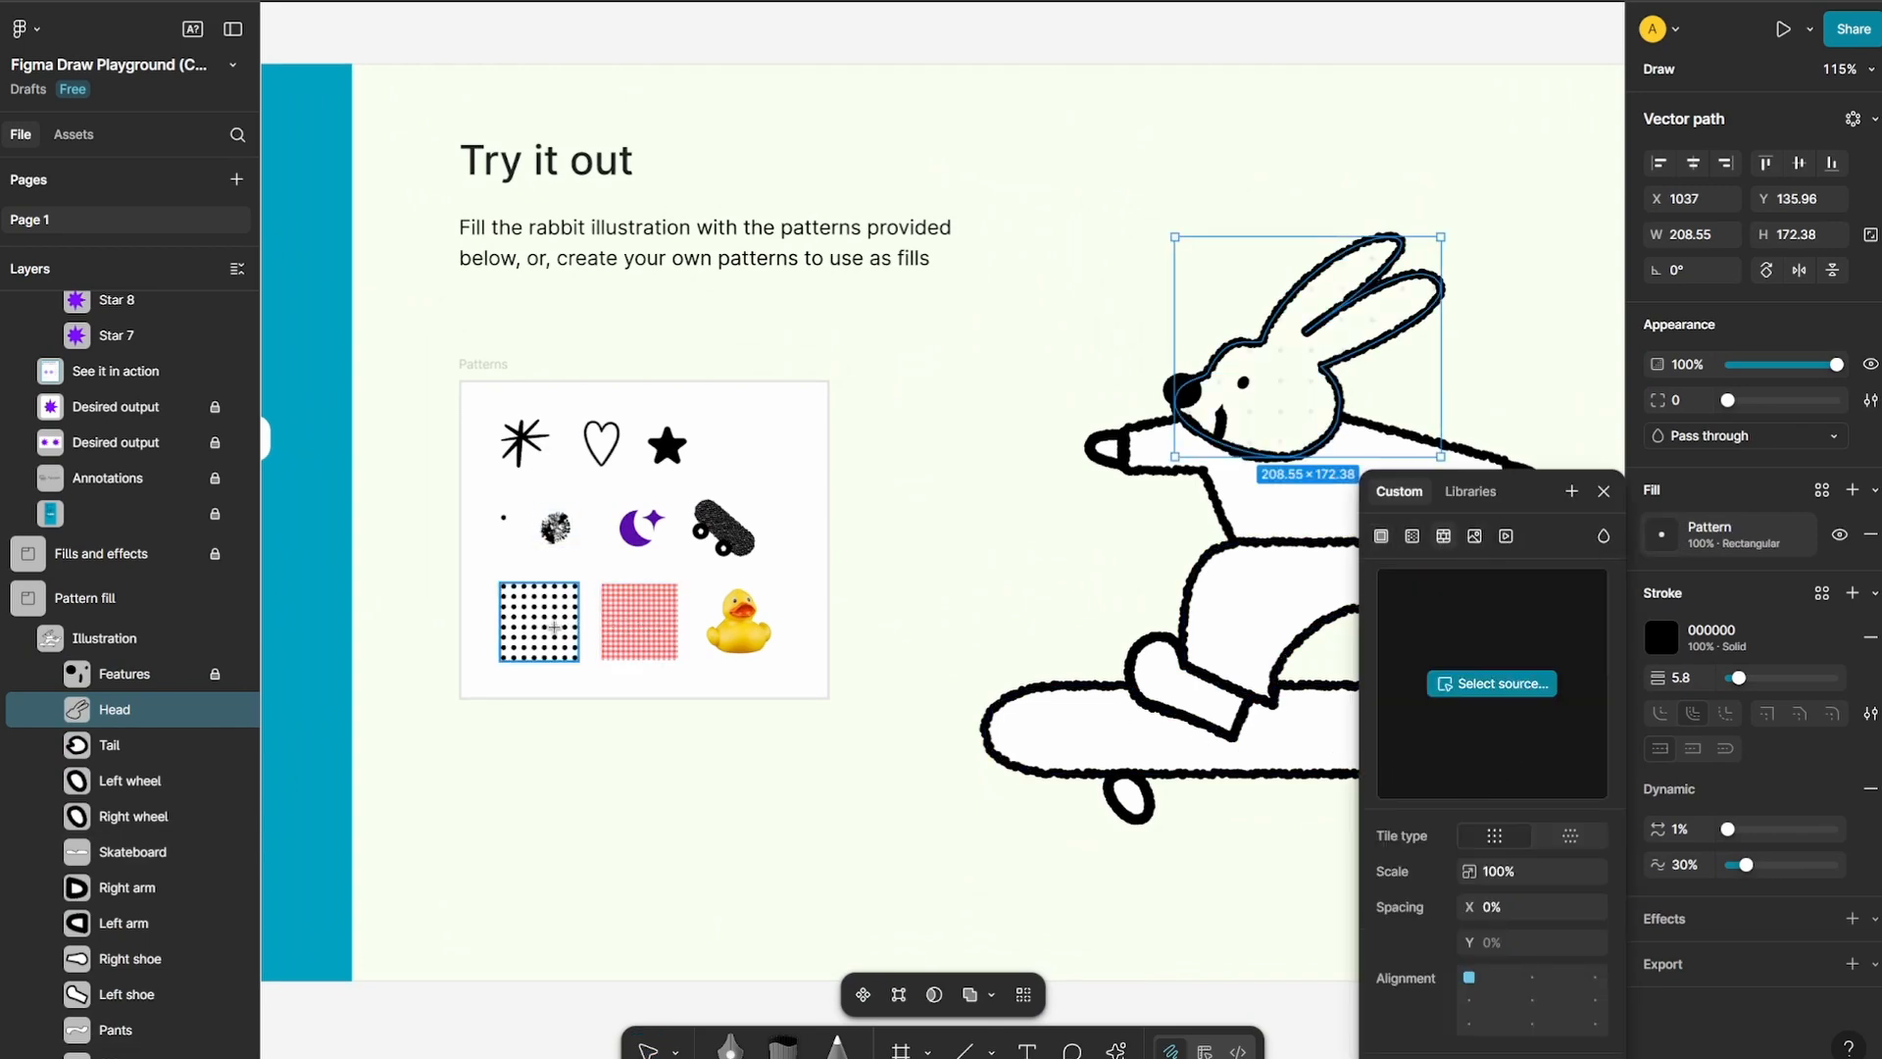
pyautogui.click(638, 620)
# Keep rectangular tiling for the head's gingham pattern and set its scale to 290%
pyautogui.hscroll(4, 1166, 855)
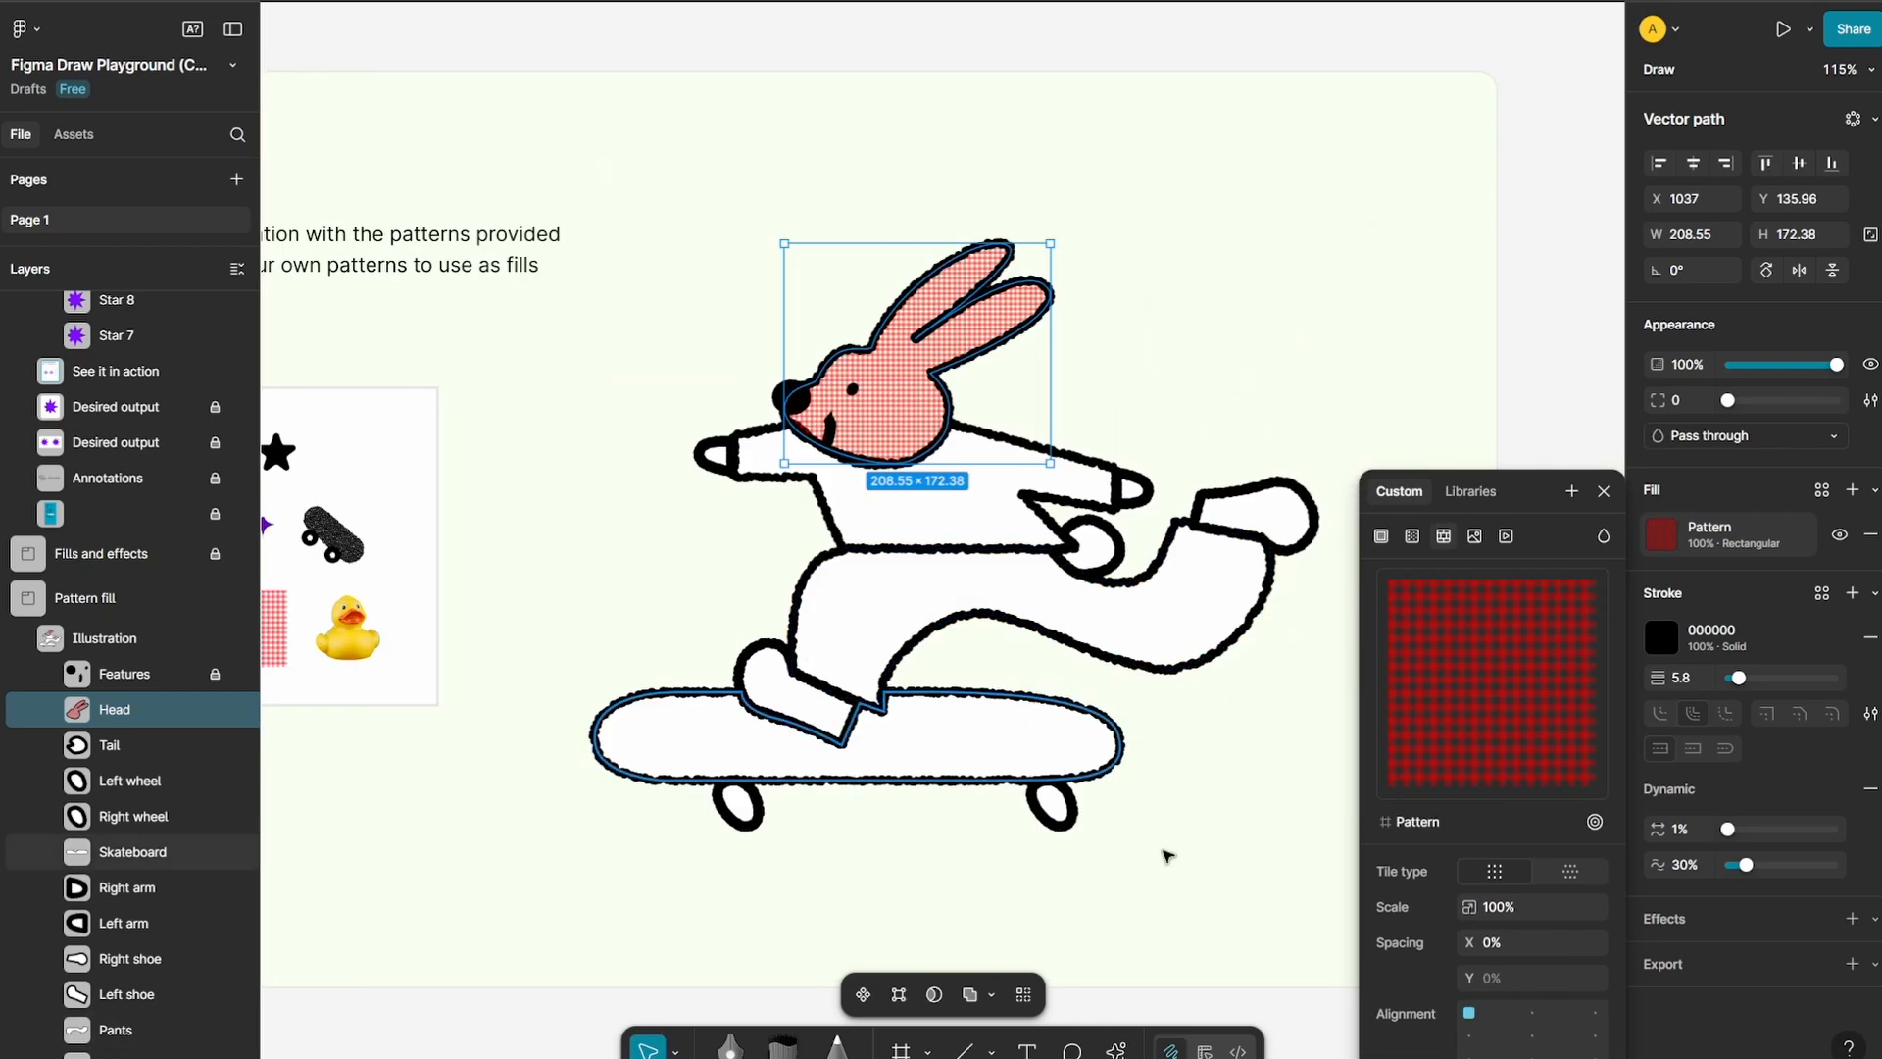
pyautogui.scroll(5, 1147, 545)
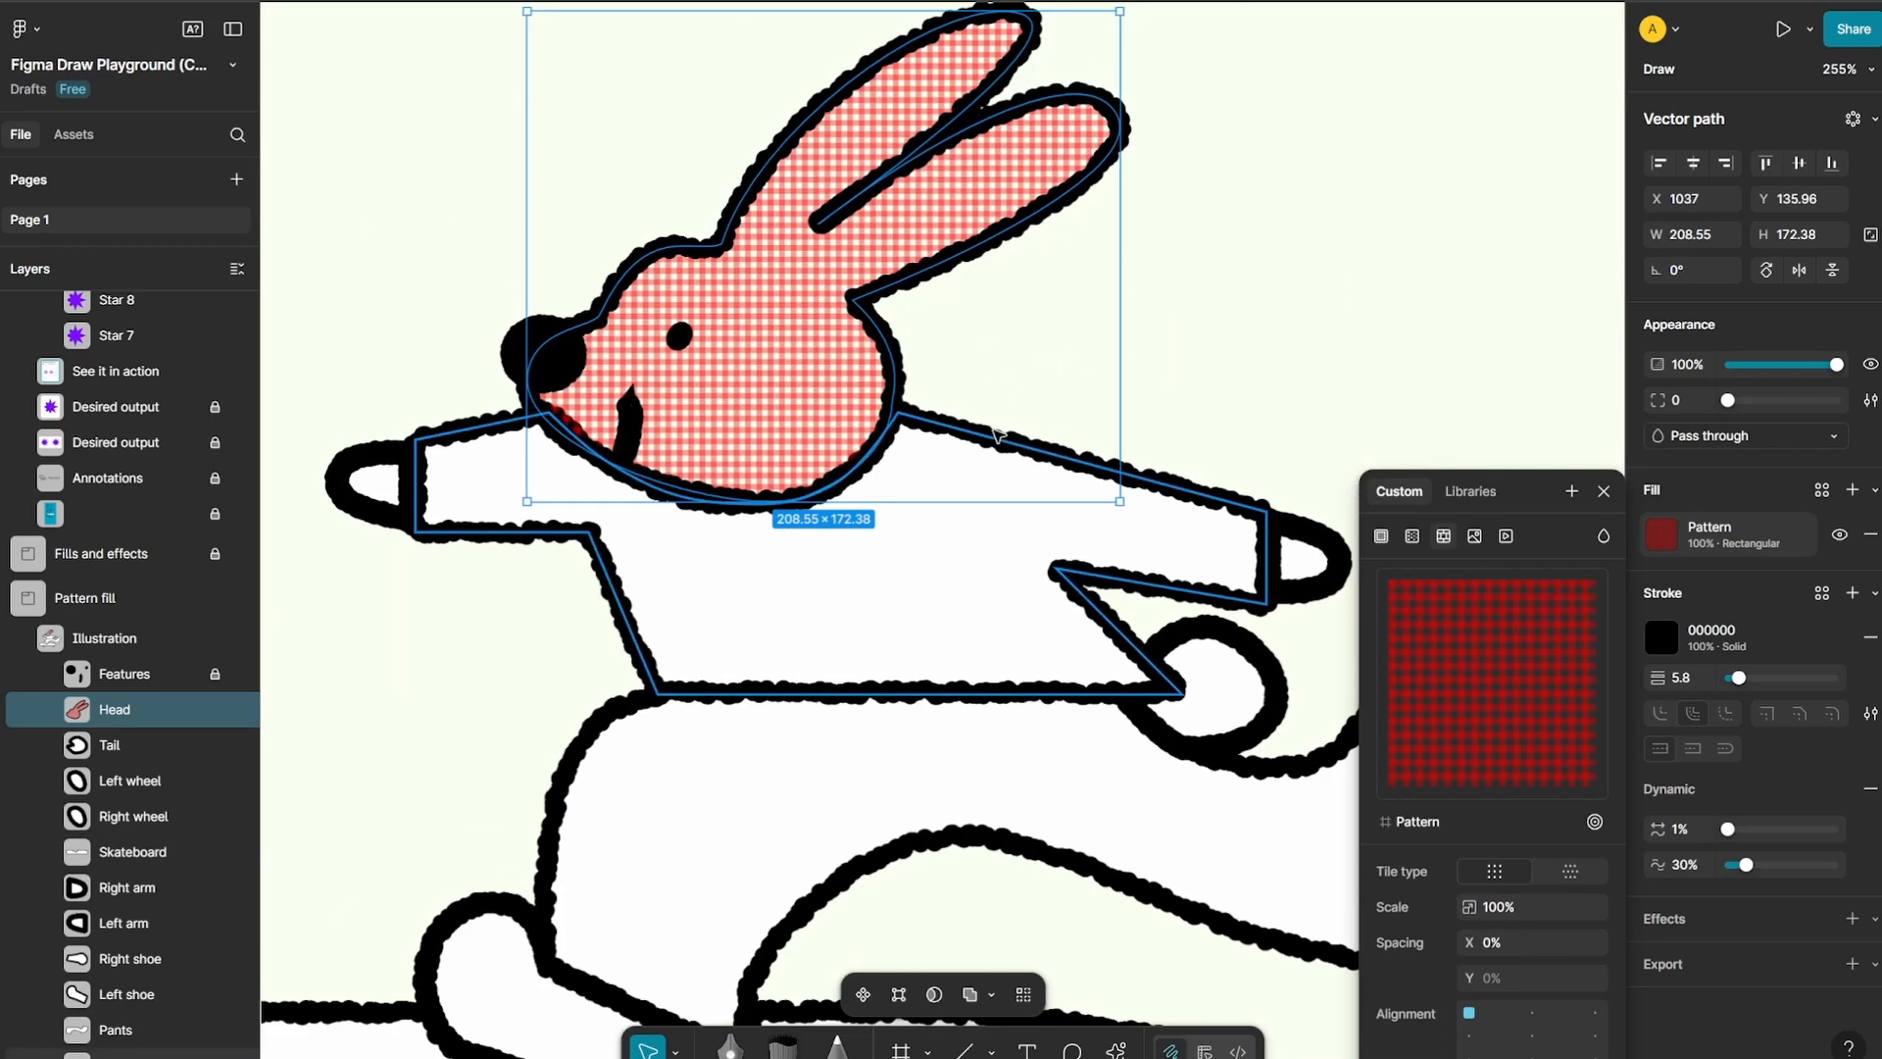
pyautogui.click(1574, 873)
pyautogui.click(1504, 870)
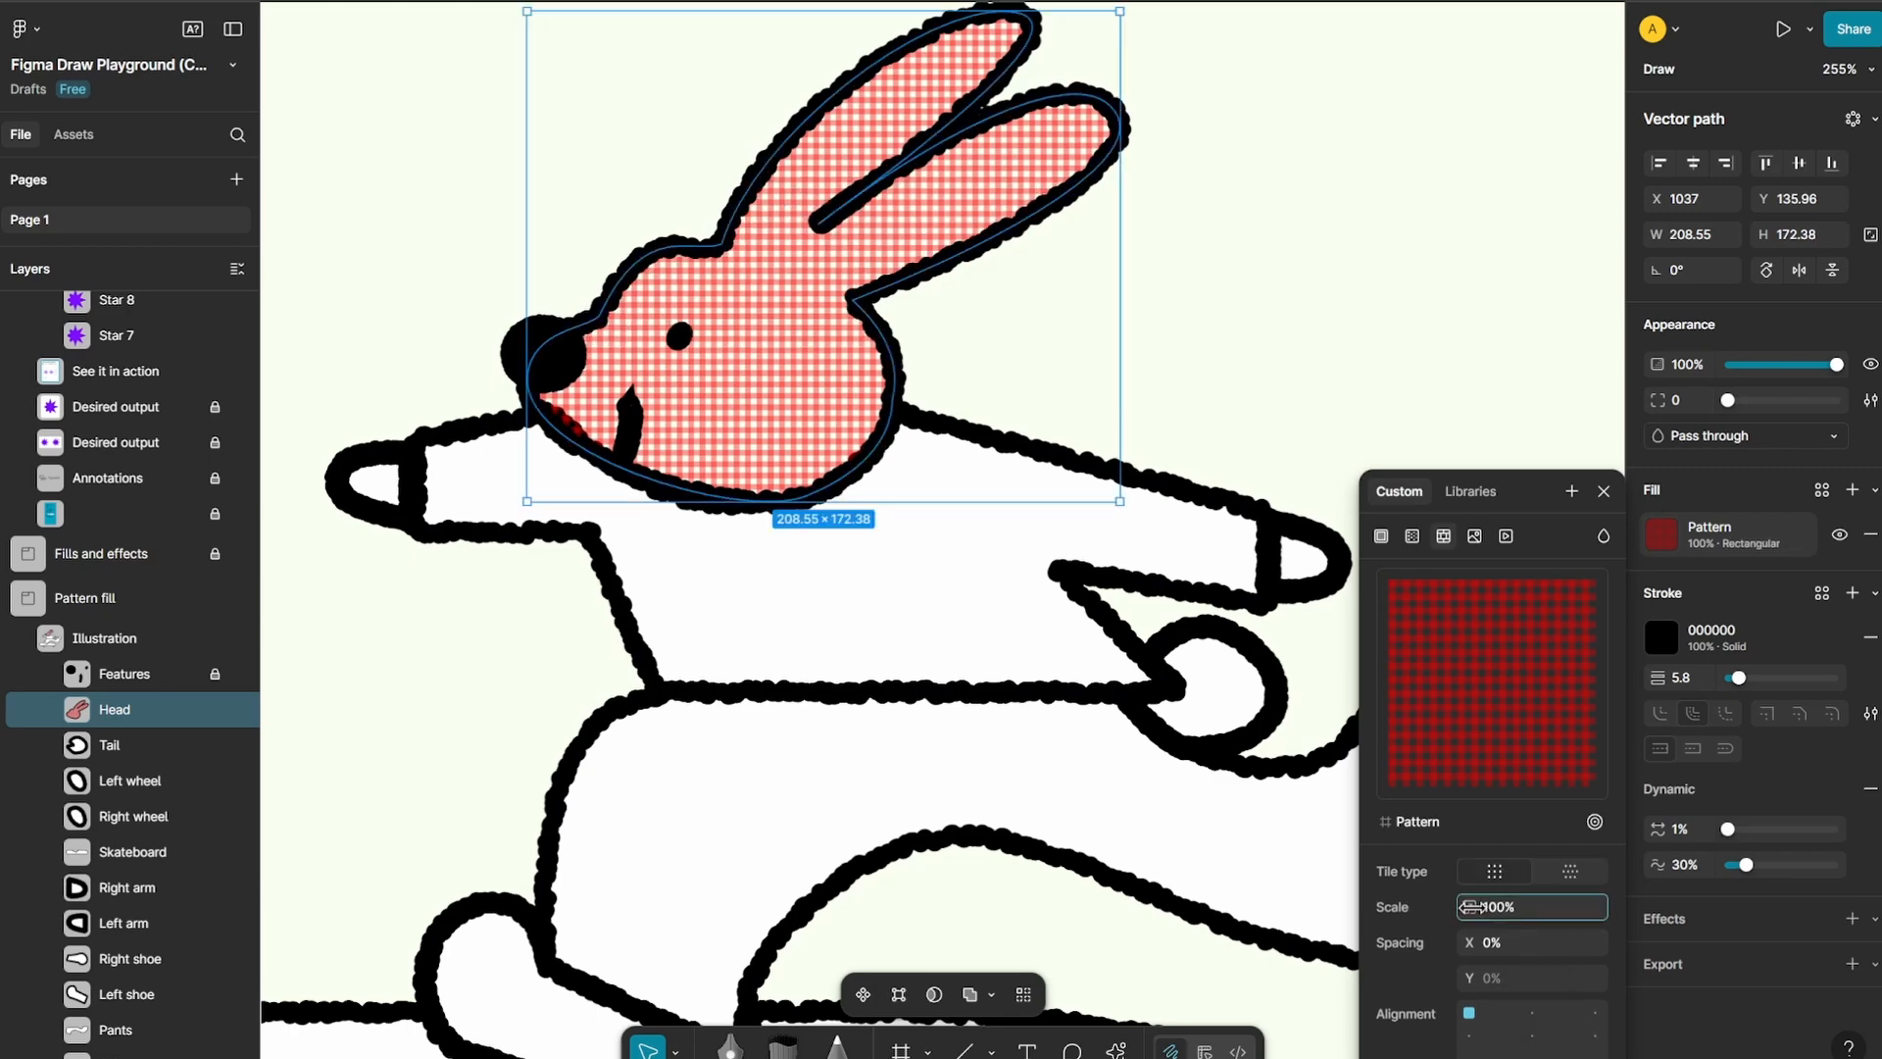
pyautogui.moveTo(1470, 907); pyautogui.dragTo(1765, 900)
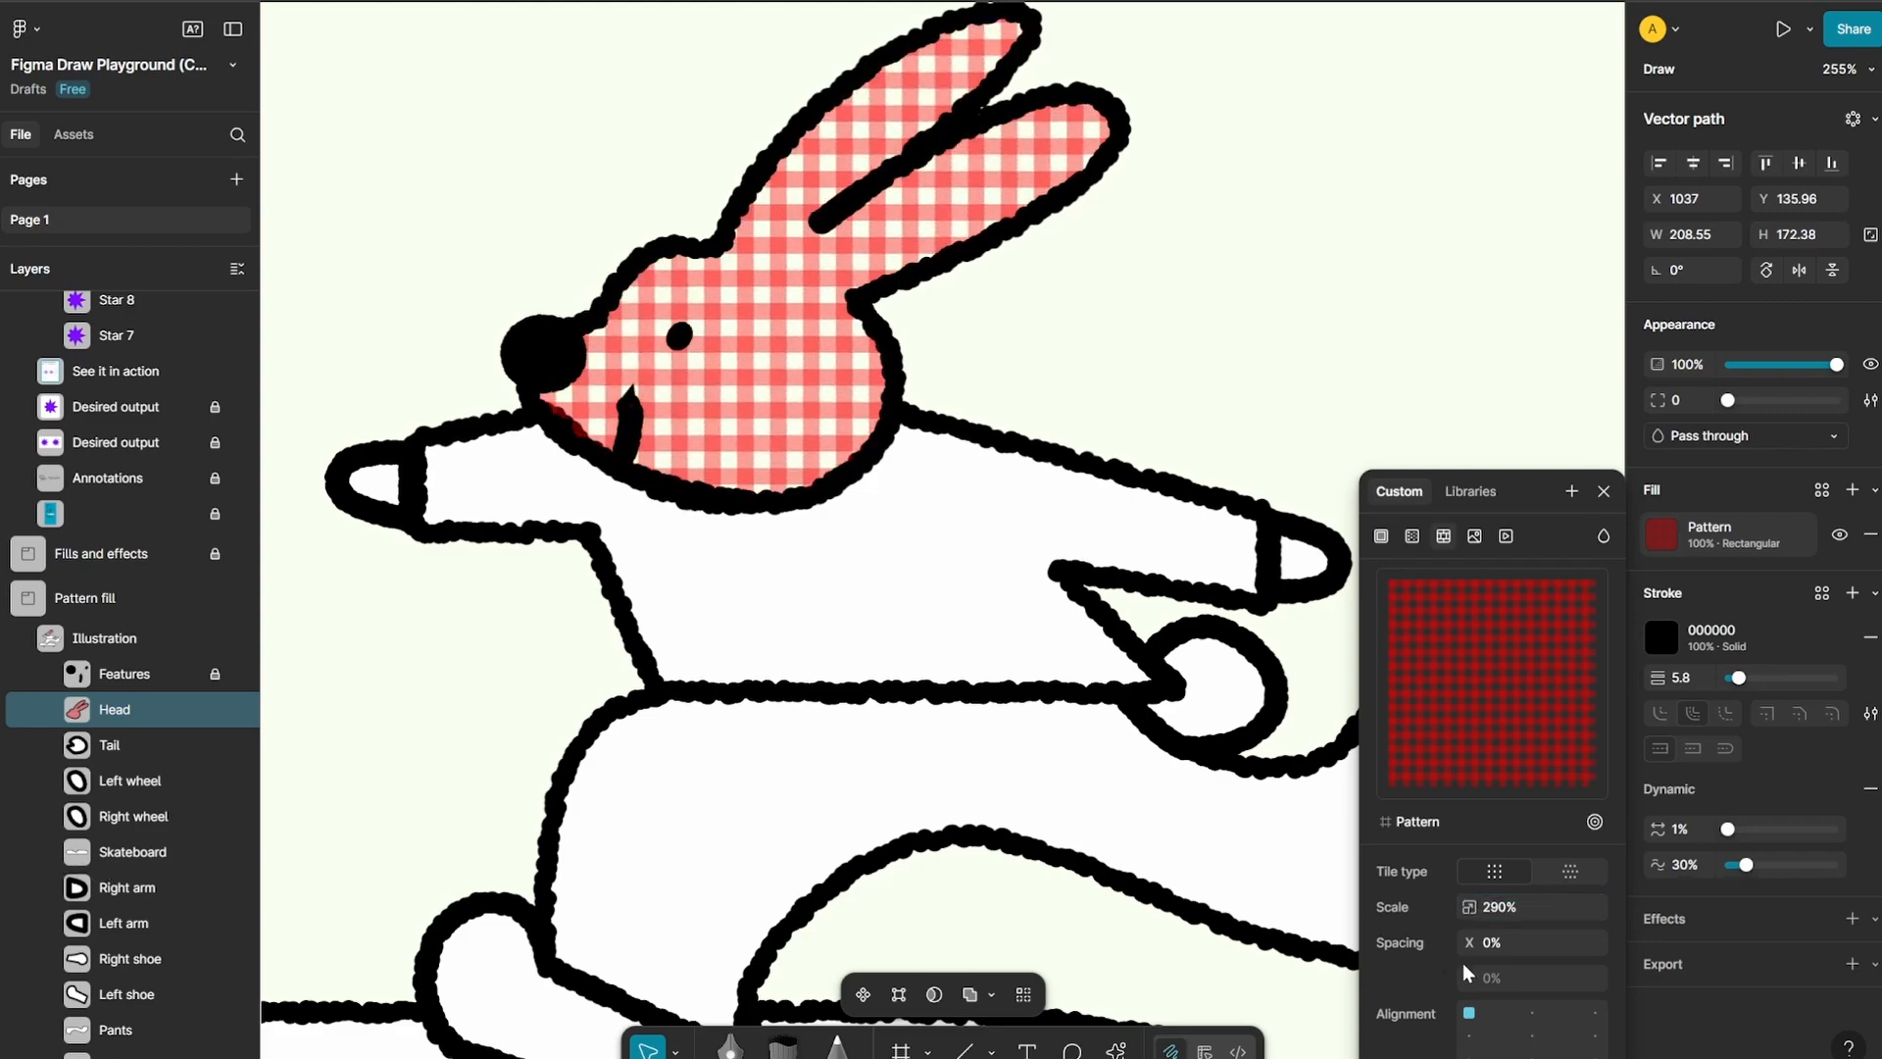
# Set the alignment of the head's gingham pattern to the middle right
pyautogui.moveTo(1468, 941); pyautogui.dragTo(1462, 941)
pyautogui.click(1532, 1037)
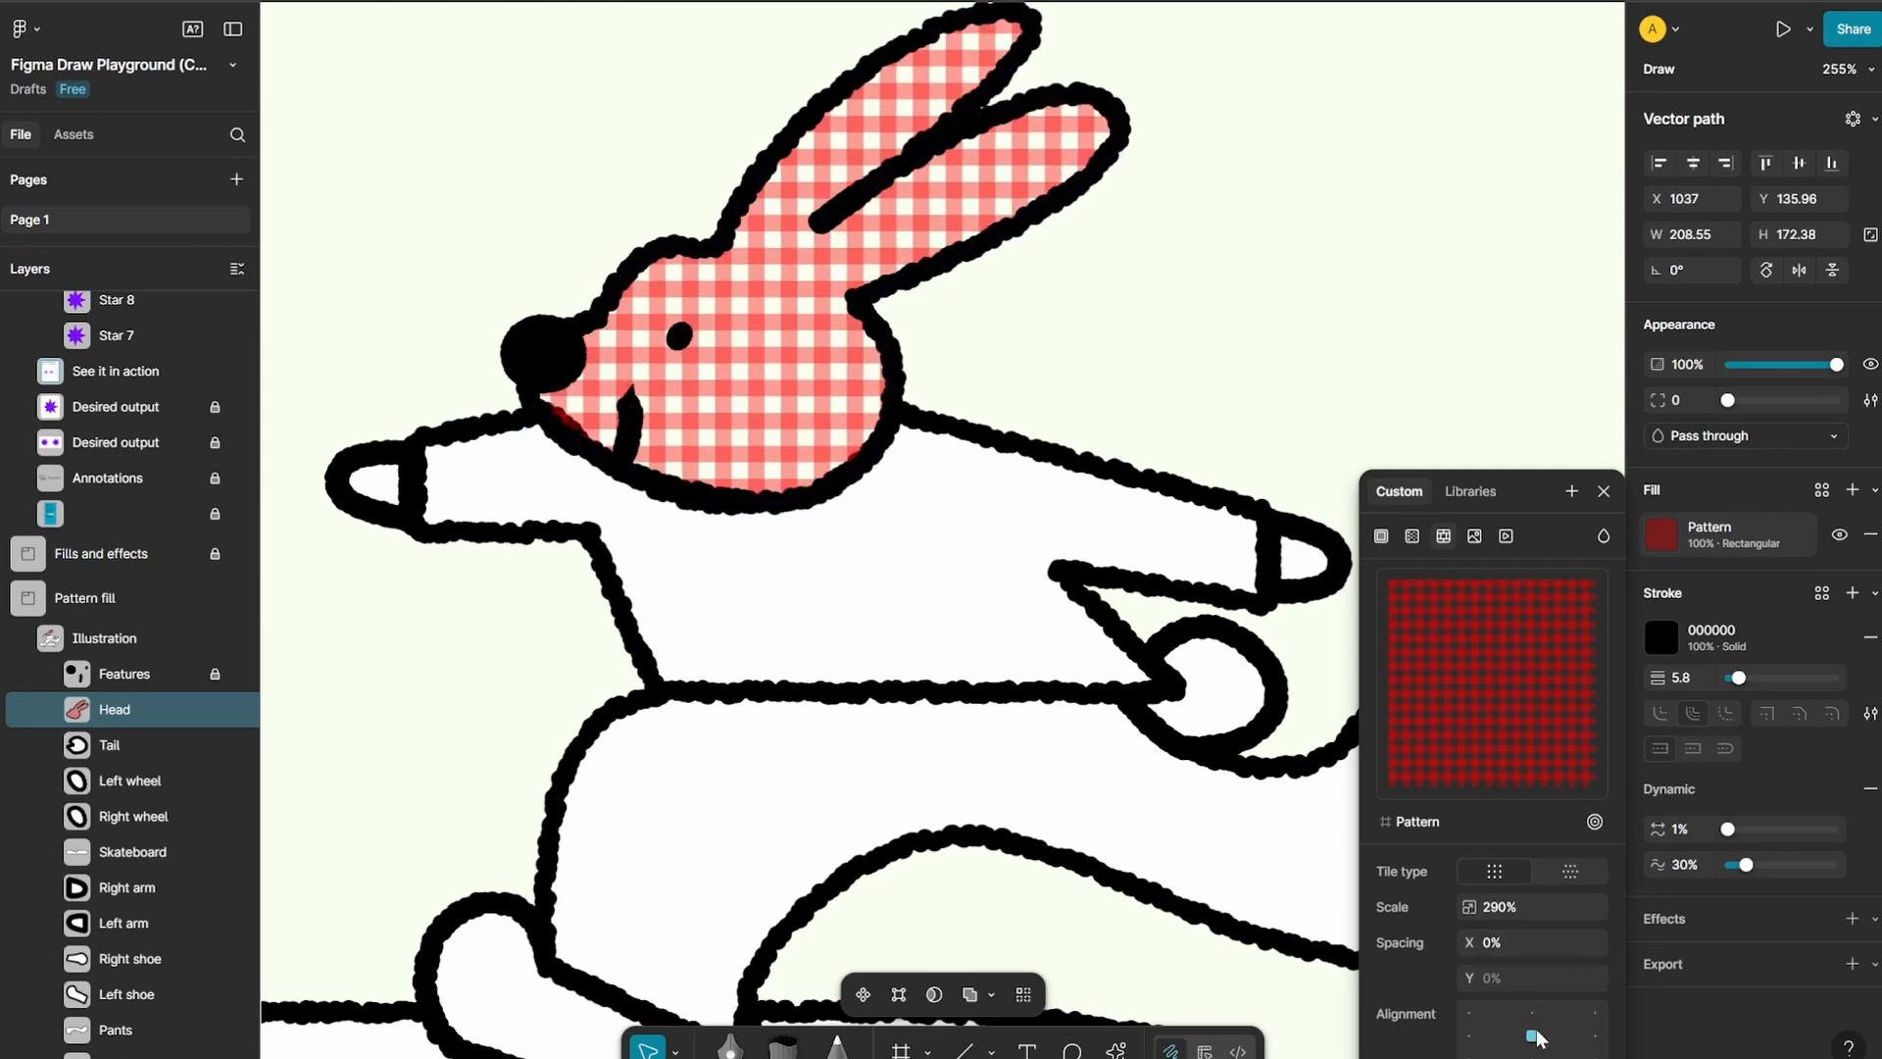
pyautogui.click(1595, 1036)
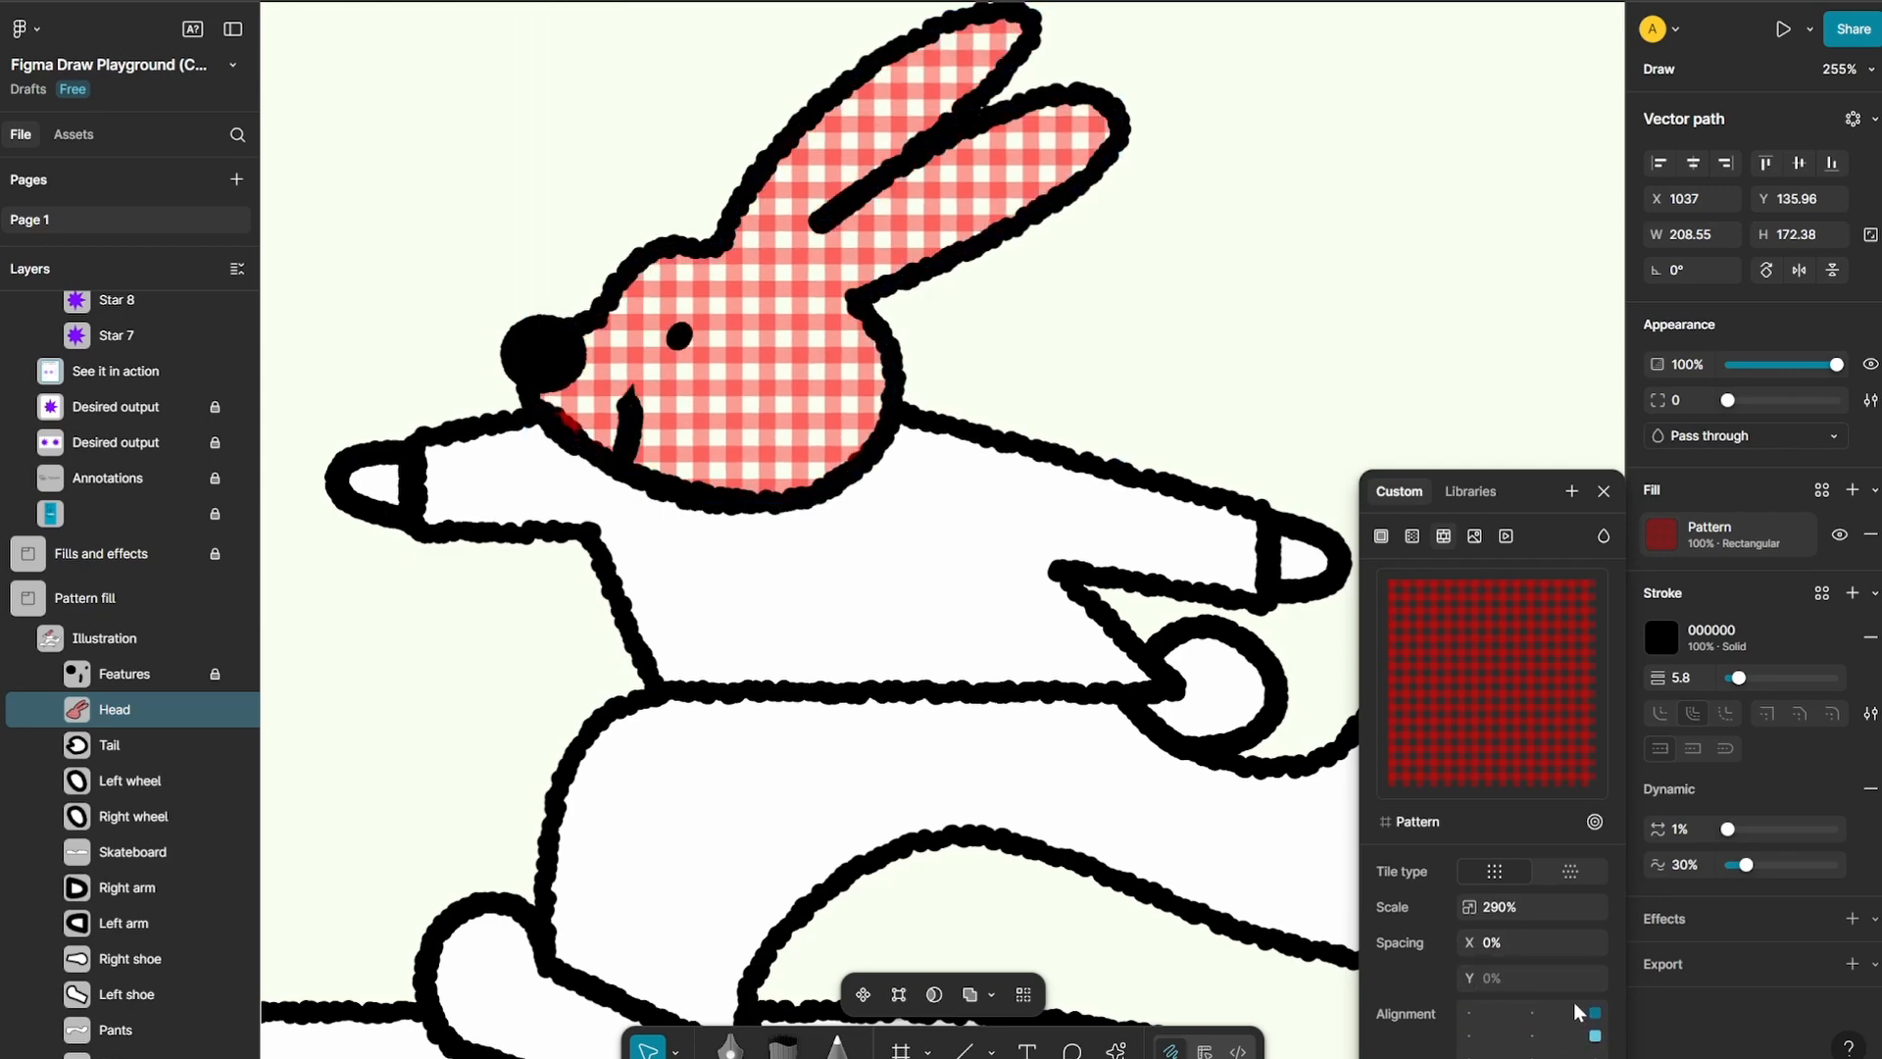
# Zoom to the source frame of the head's gingham pattern and inspect it in the Patterns frame
pyautogui.click(1595, 822)
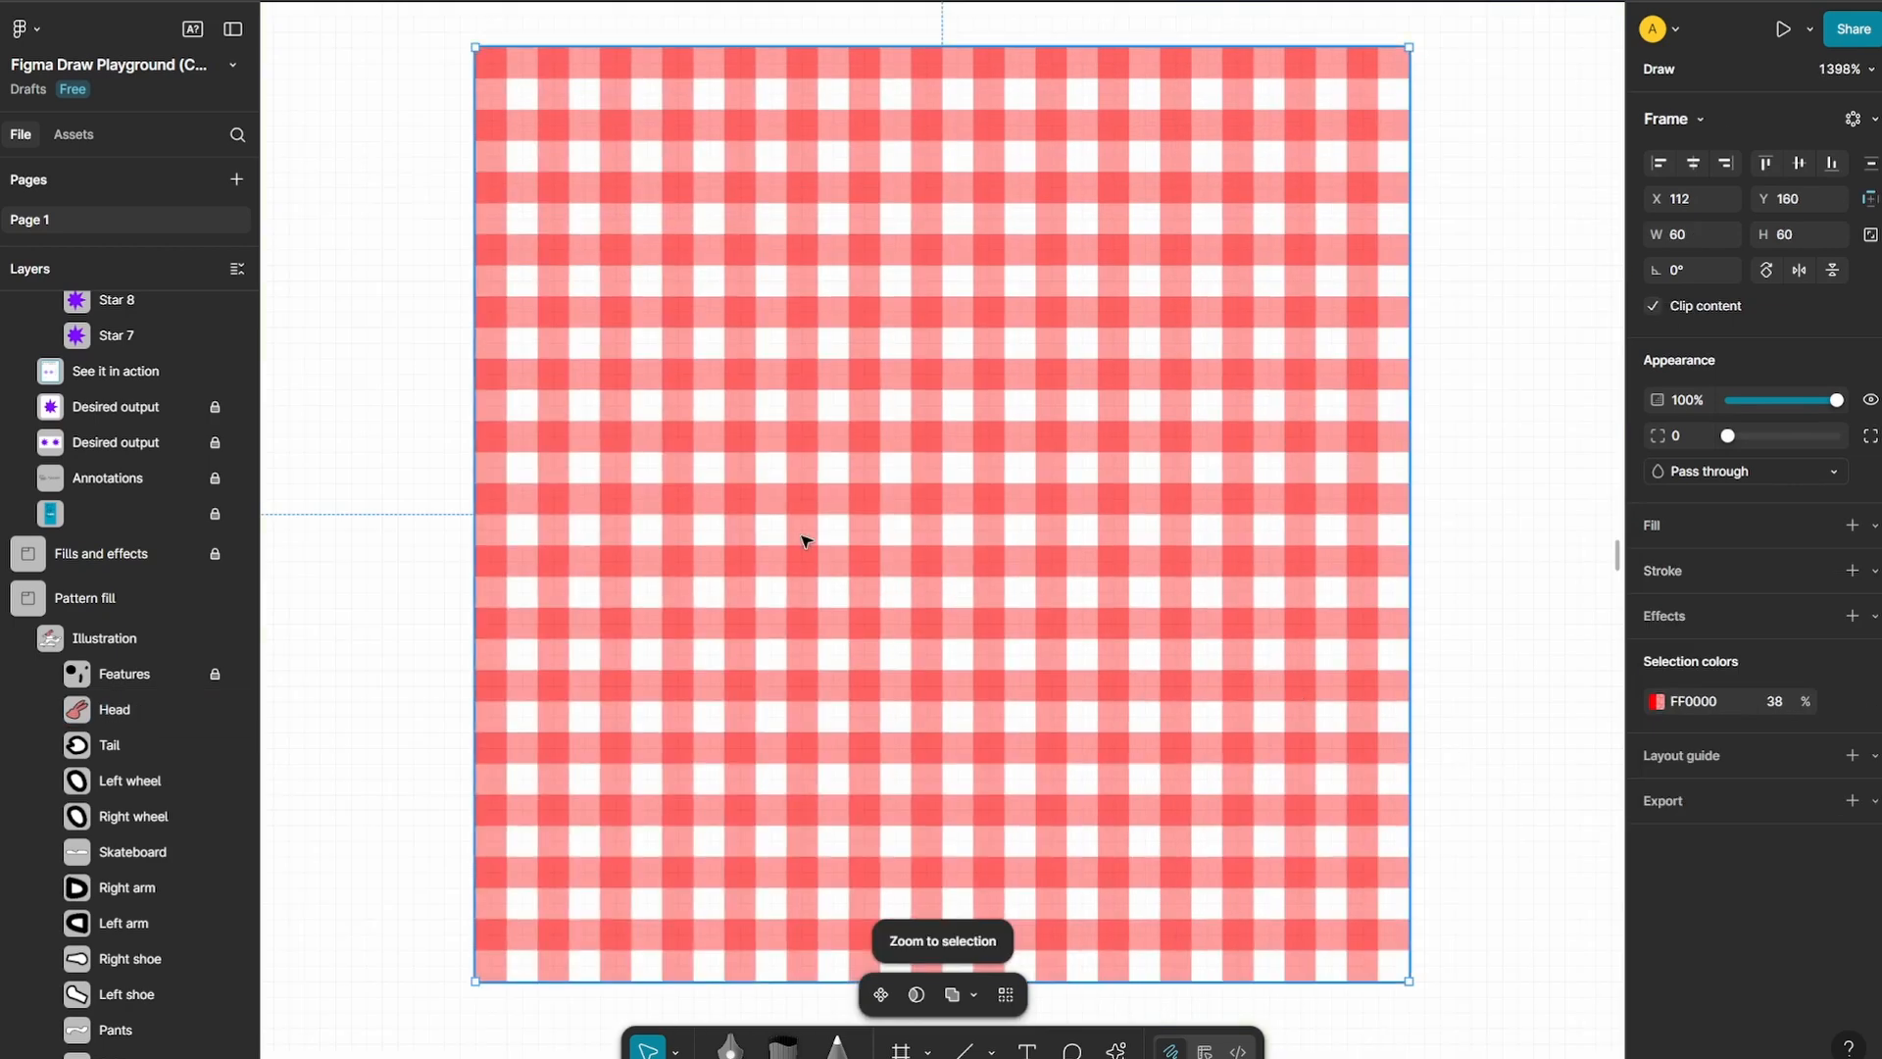
pyautogui.scroll(-10, 801, 537)
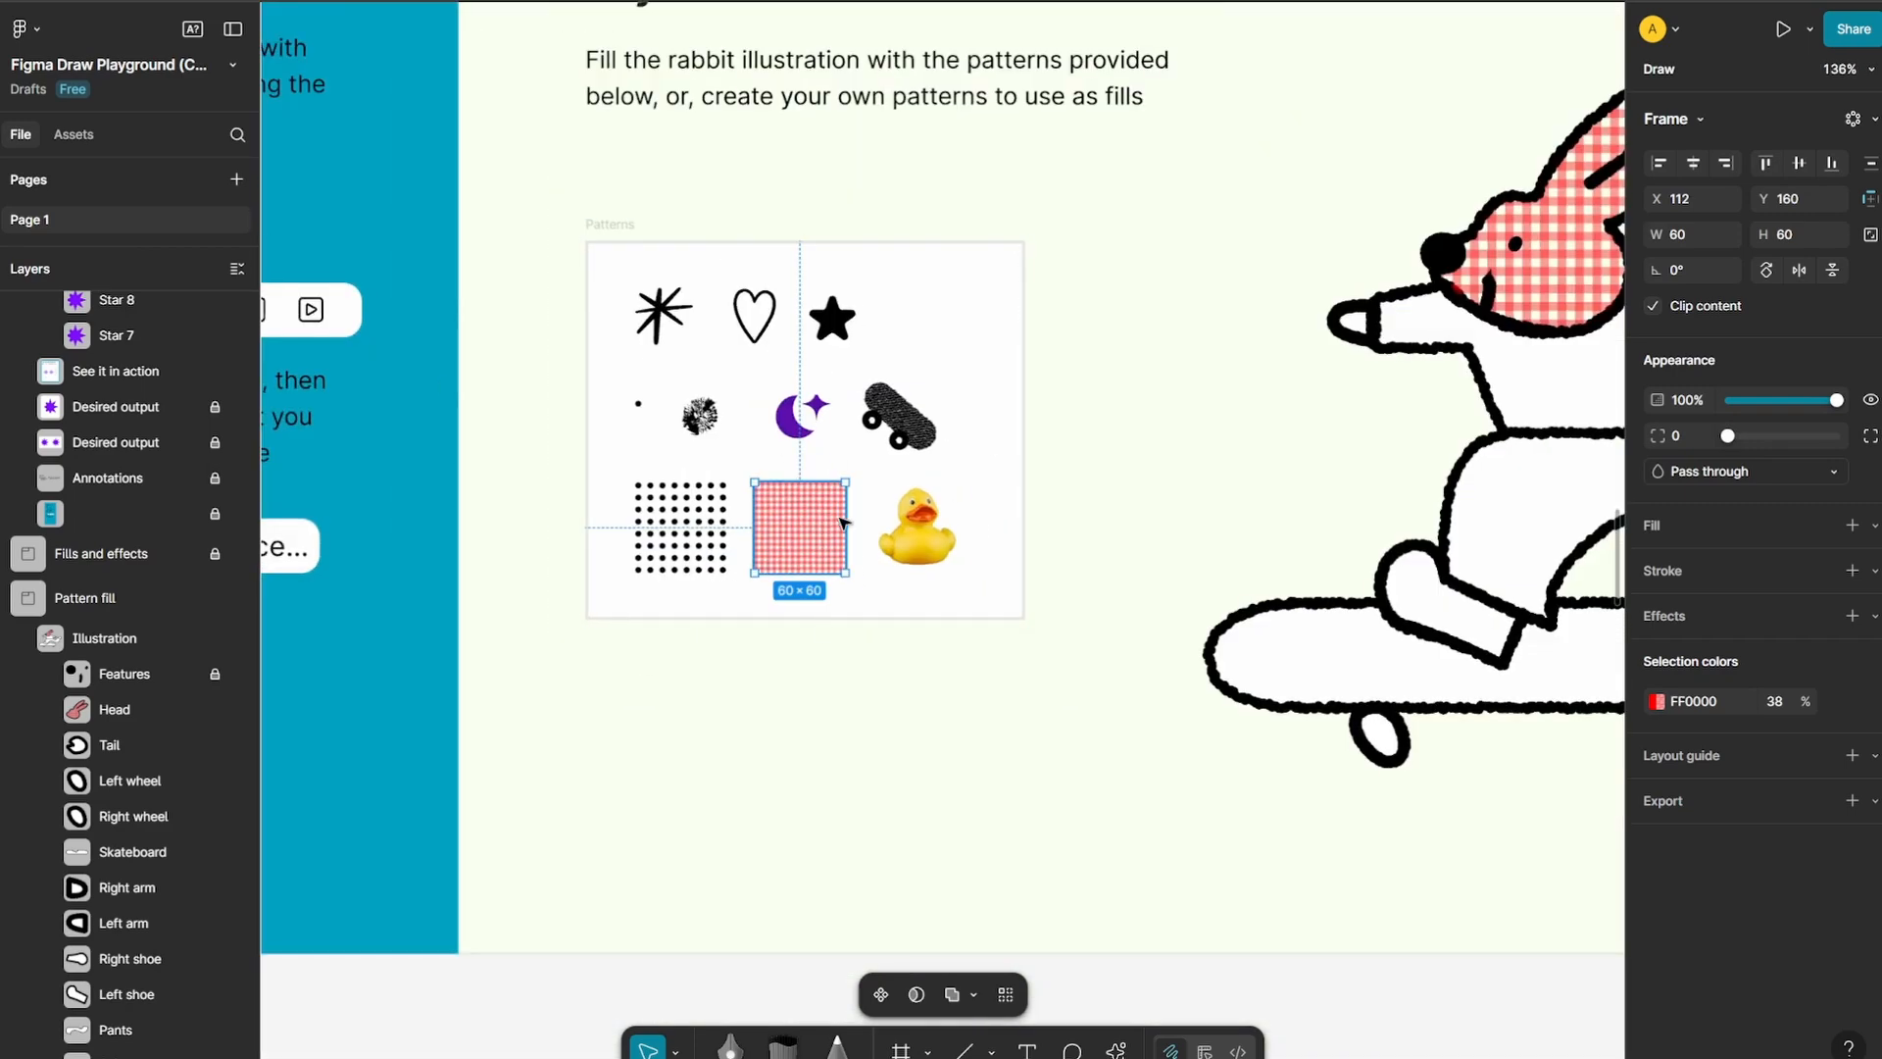
pyautogui.scroll(-3, 991, 559)
pyautogui.scroll(5, 1218, 492)
# Inspect the rubber duck swatch's image fill settings in the Patterns frame
pyautogui.click(1212, 488)
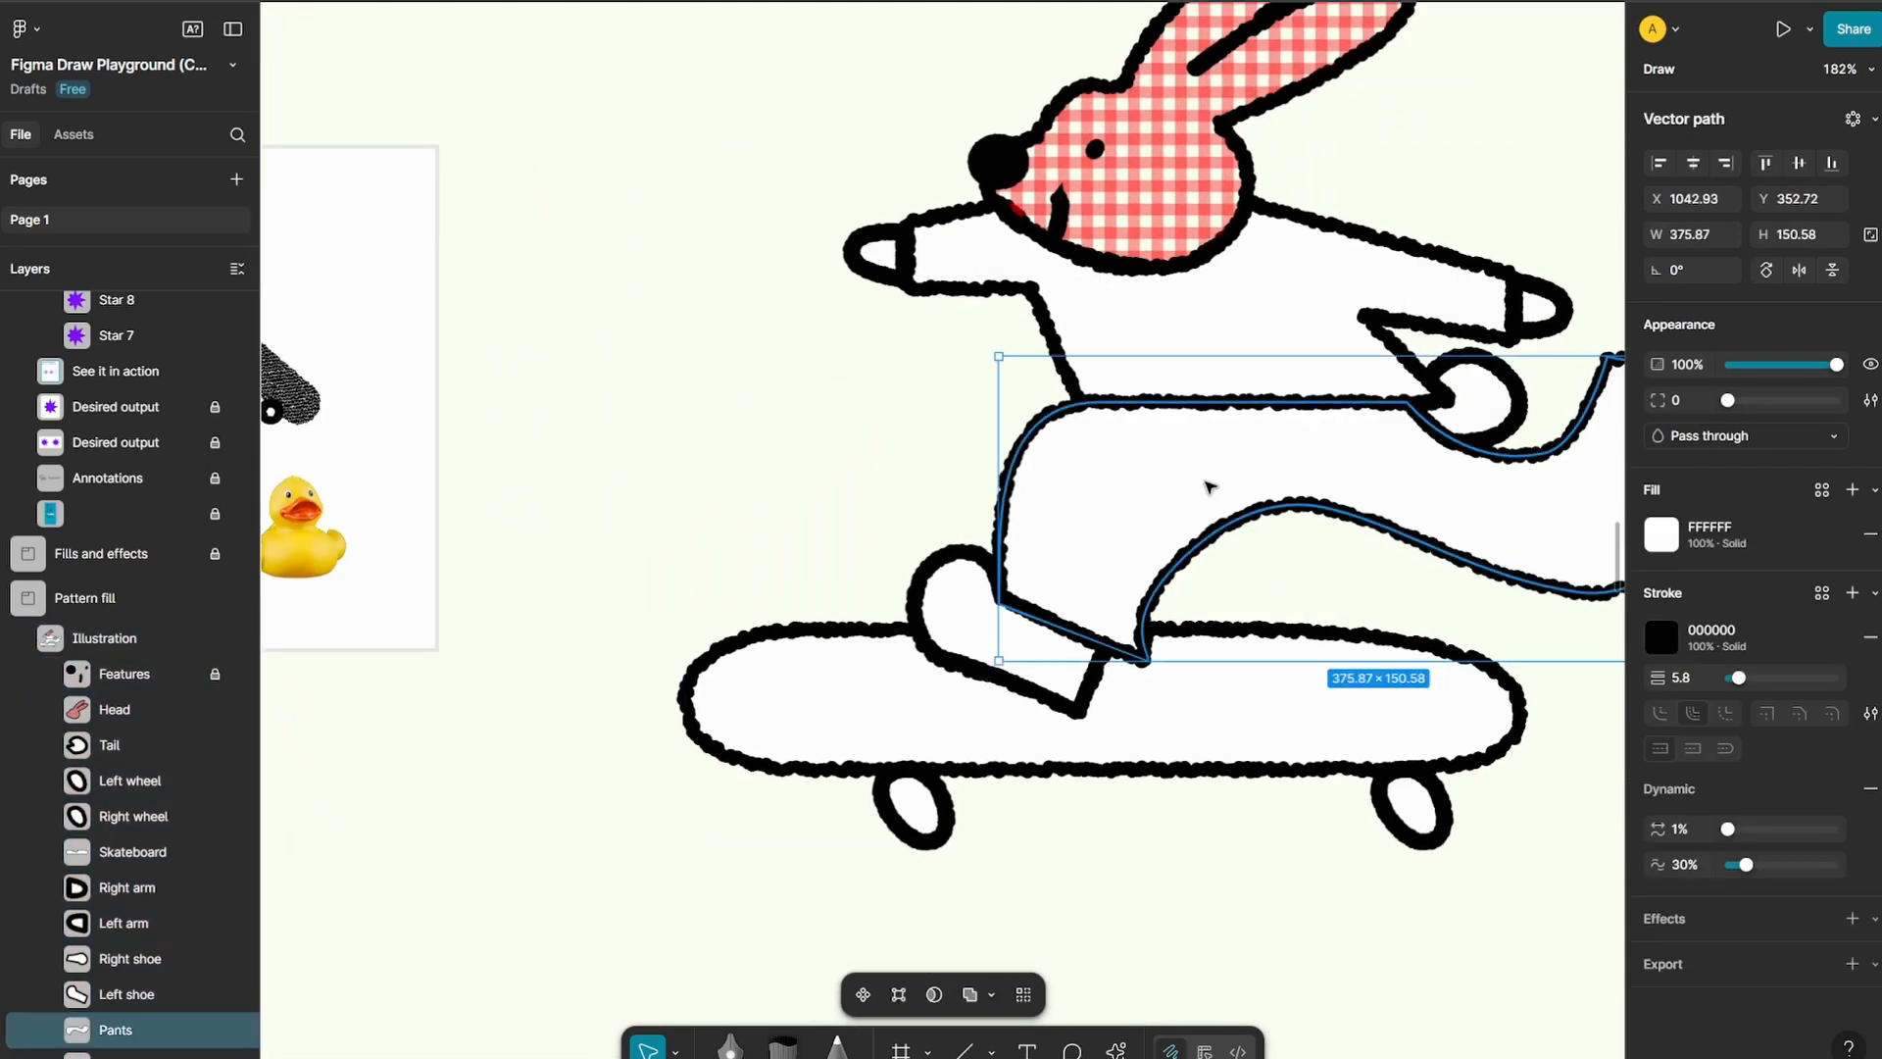
pyautogui.hscroll(-8, 1205, 575)
pyautogui.scroll(3, 715, 575)
pyautogui.click(1017, 530)
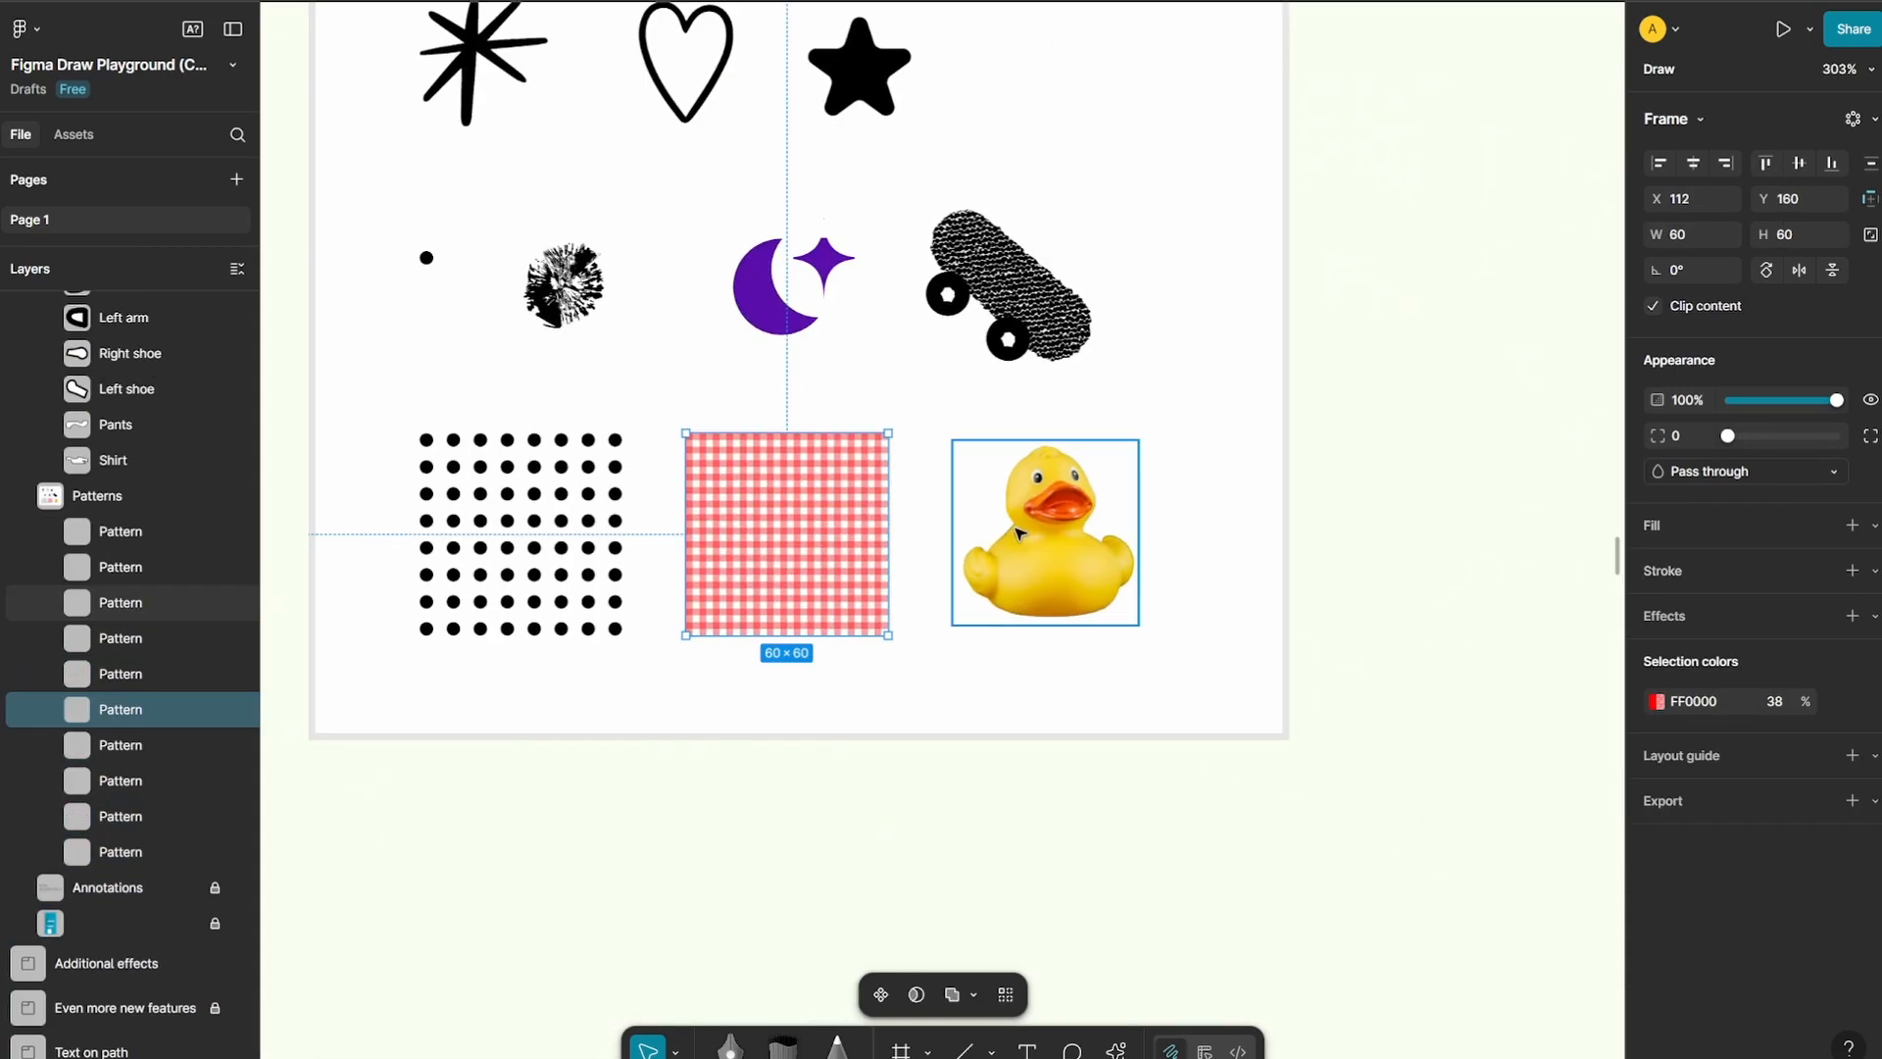
pyautogui.click(1019, 532)
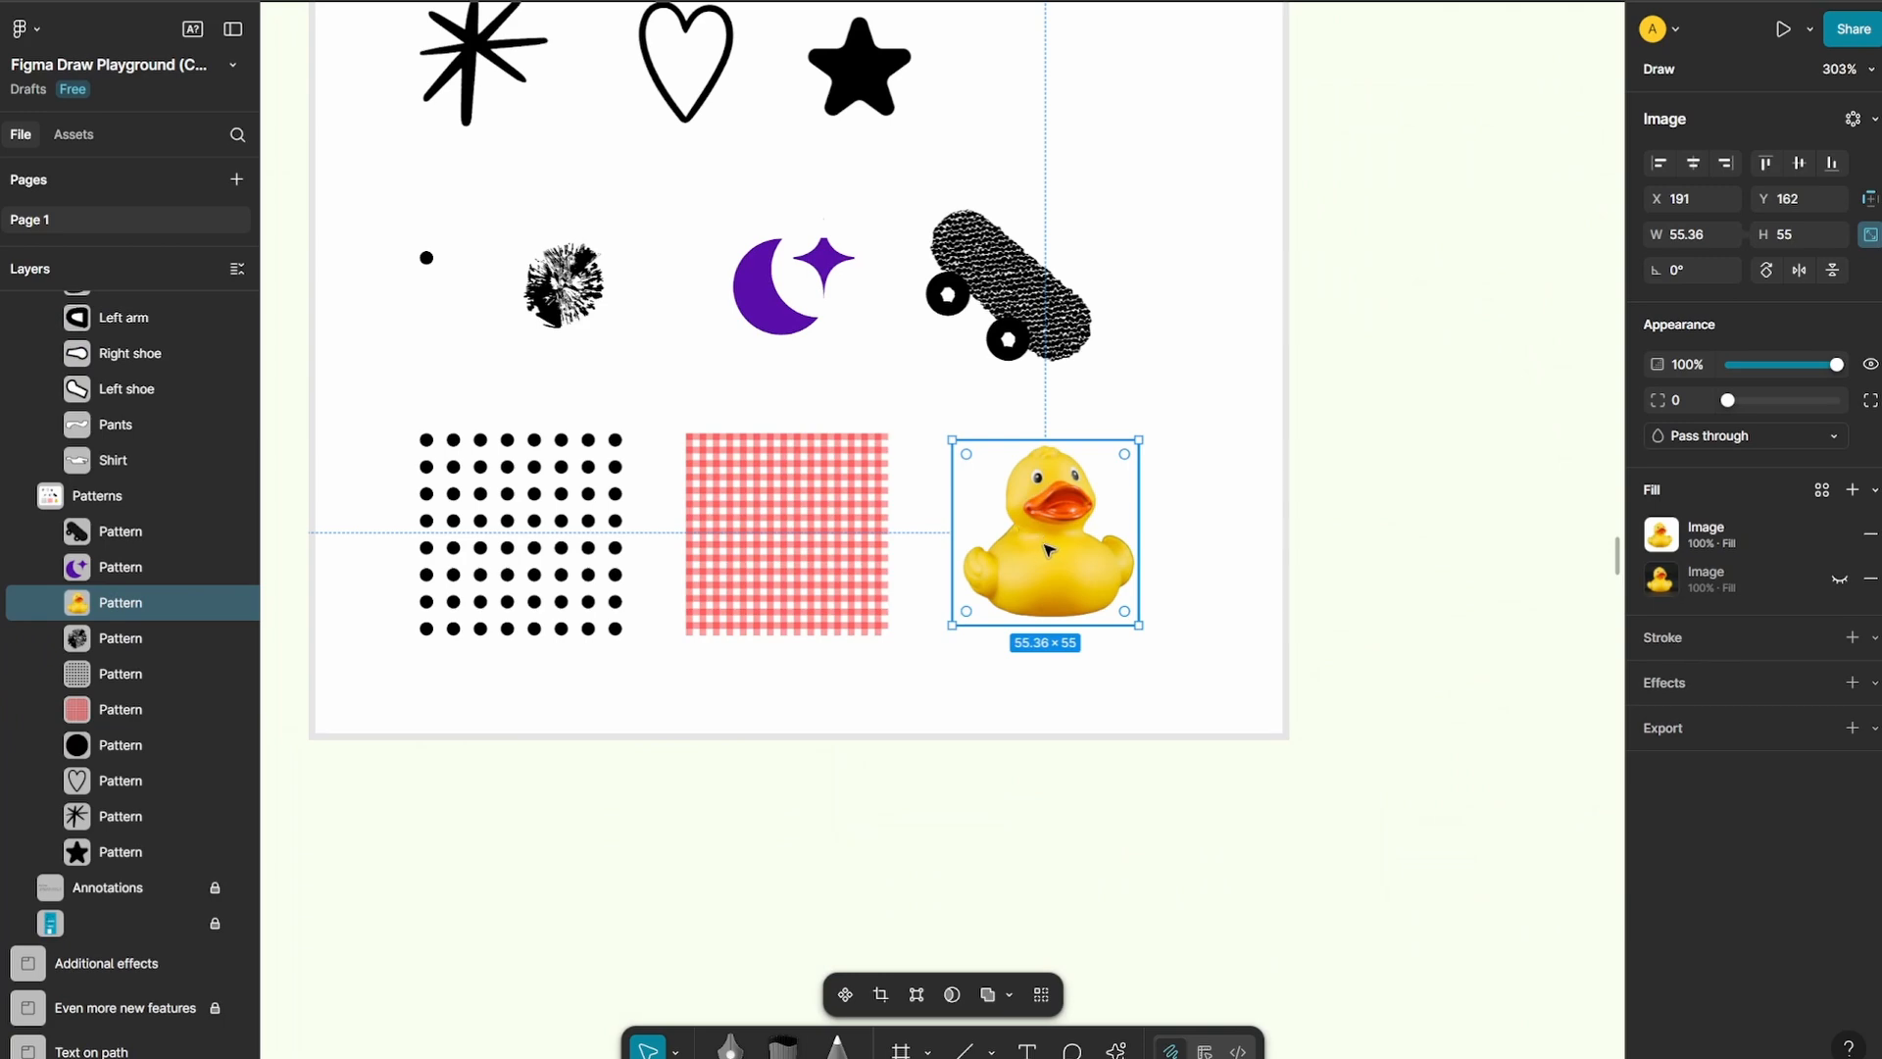
pyautogui.doubleClick(1047, 550)
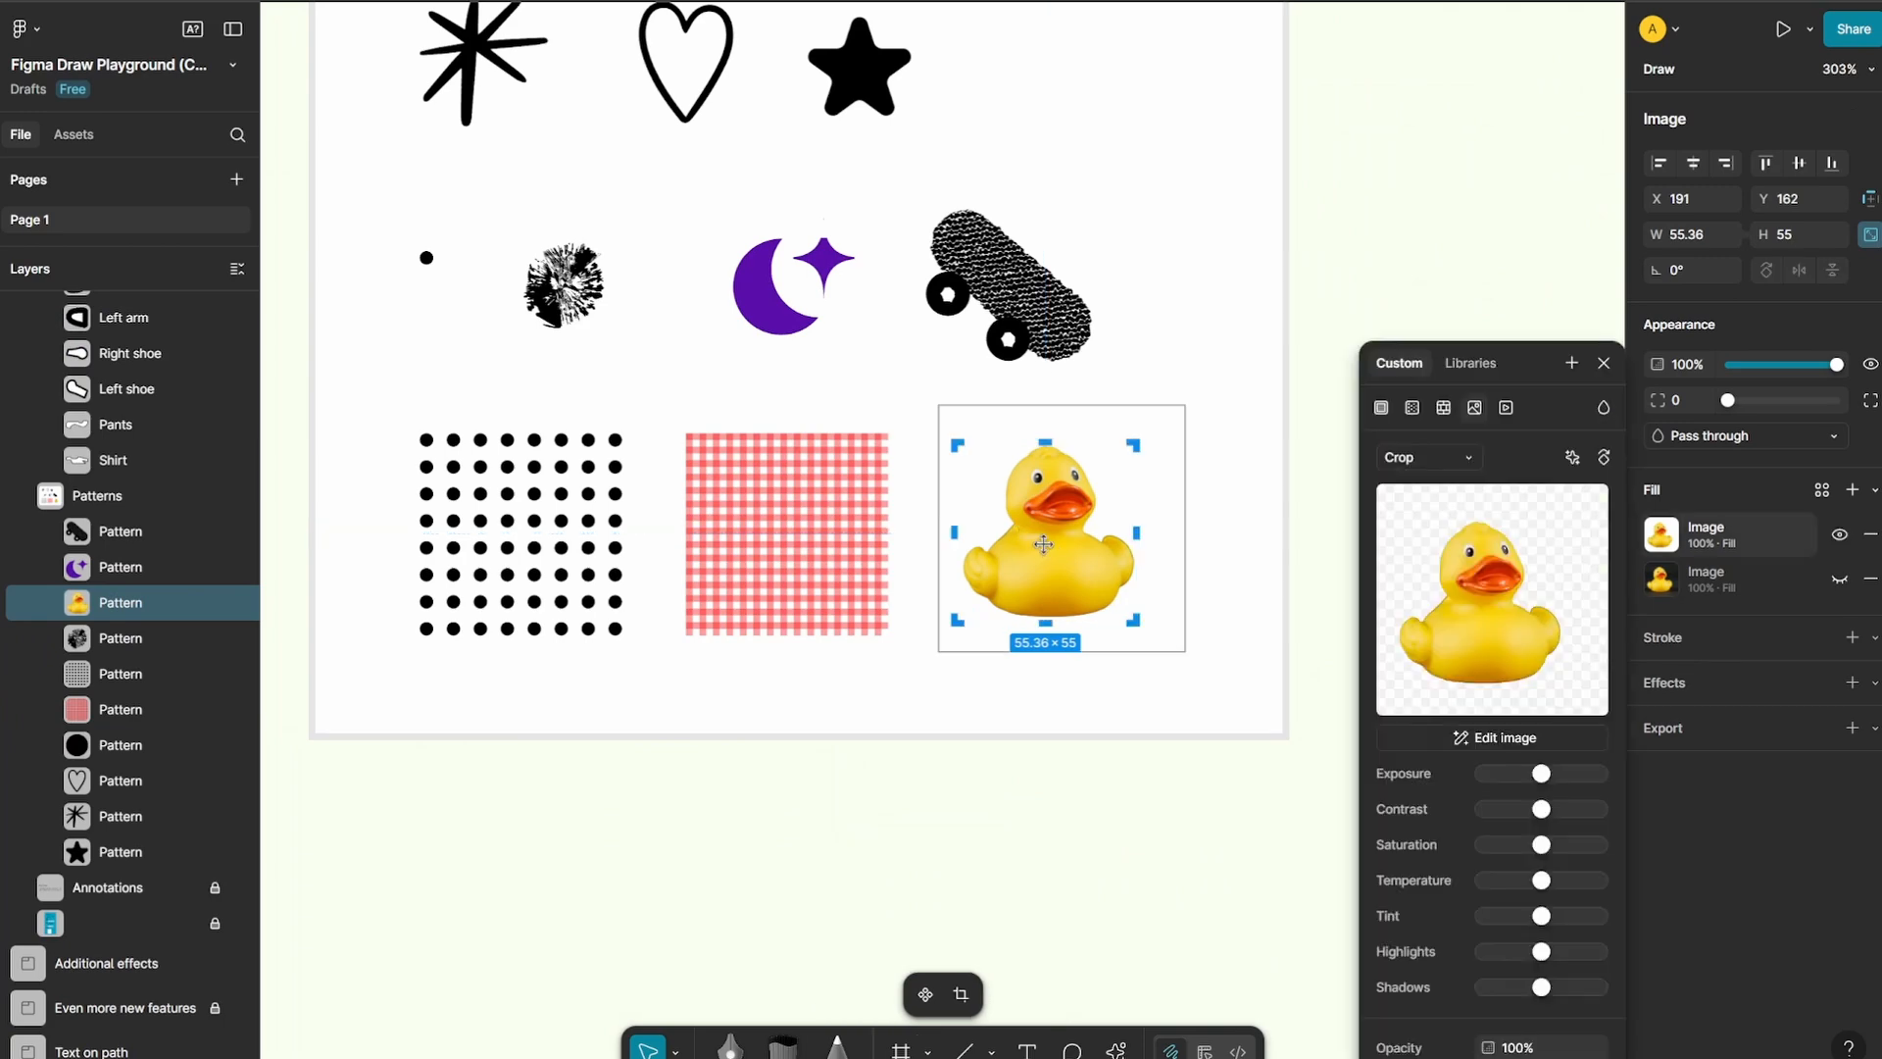
pyautogui.click(1606, 363)
# Try to fill the rabbit's pants with a pattern sourced from the rubber duck swatch
pyautogui.scroll(-5, 514, 488)
pyautogui.click(1234, 465)
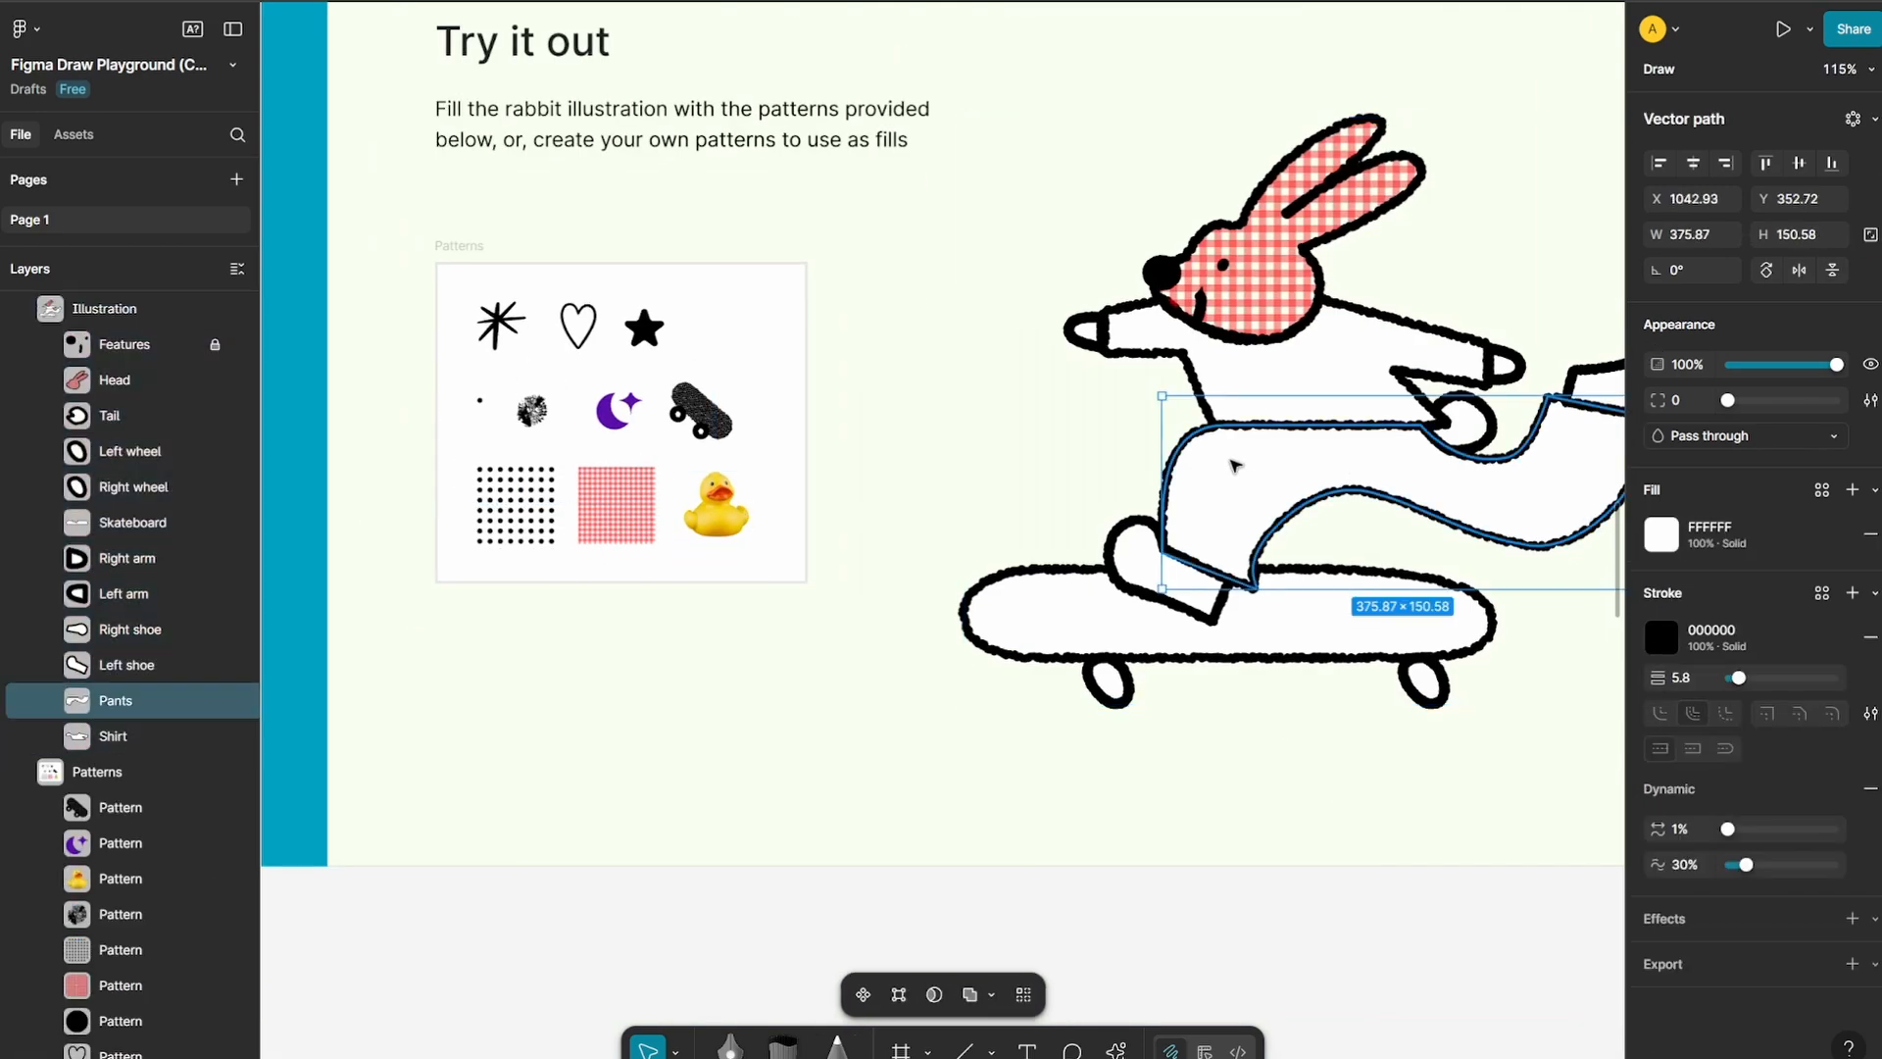
pyautogui.click(1661, 534)
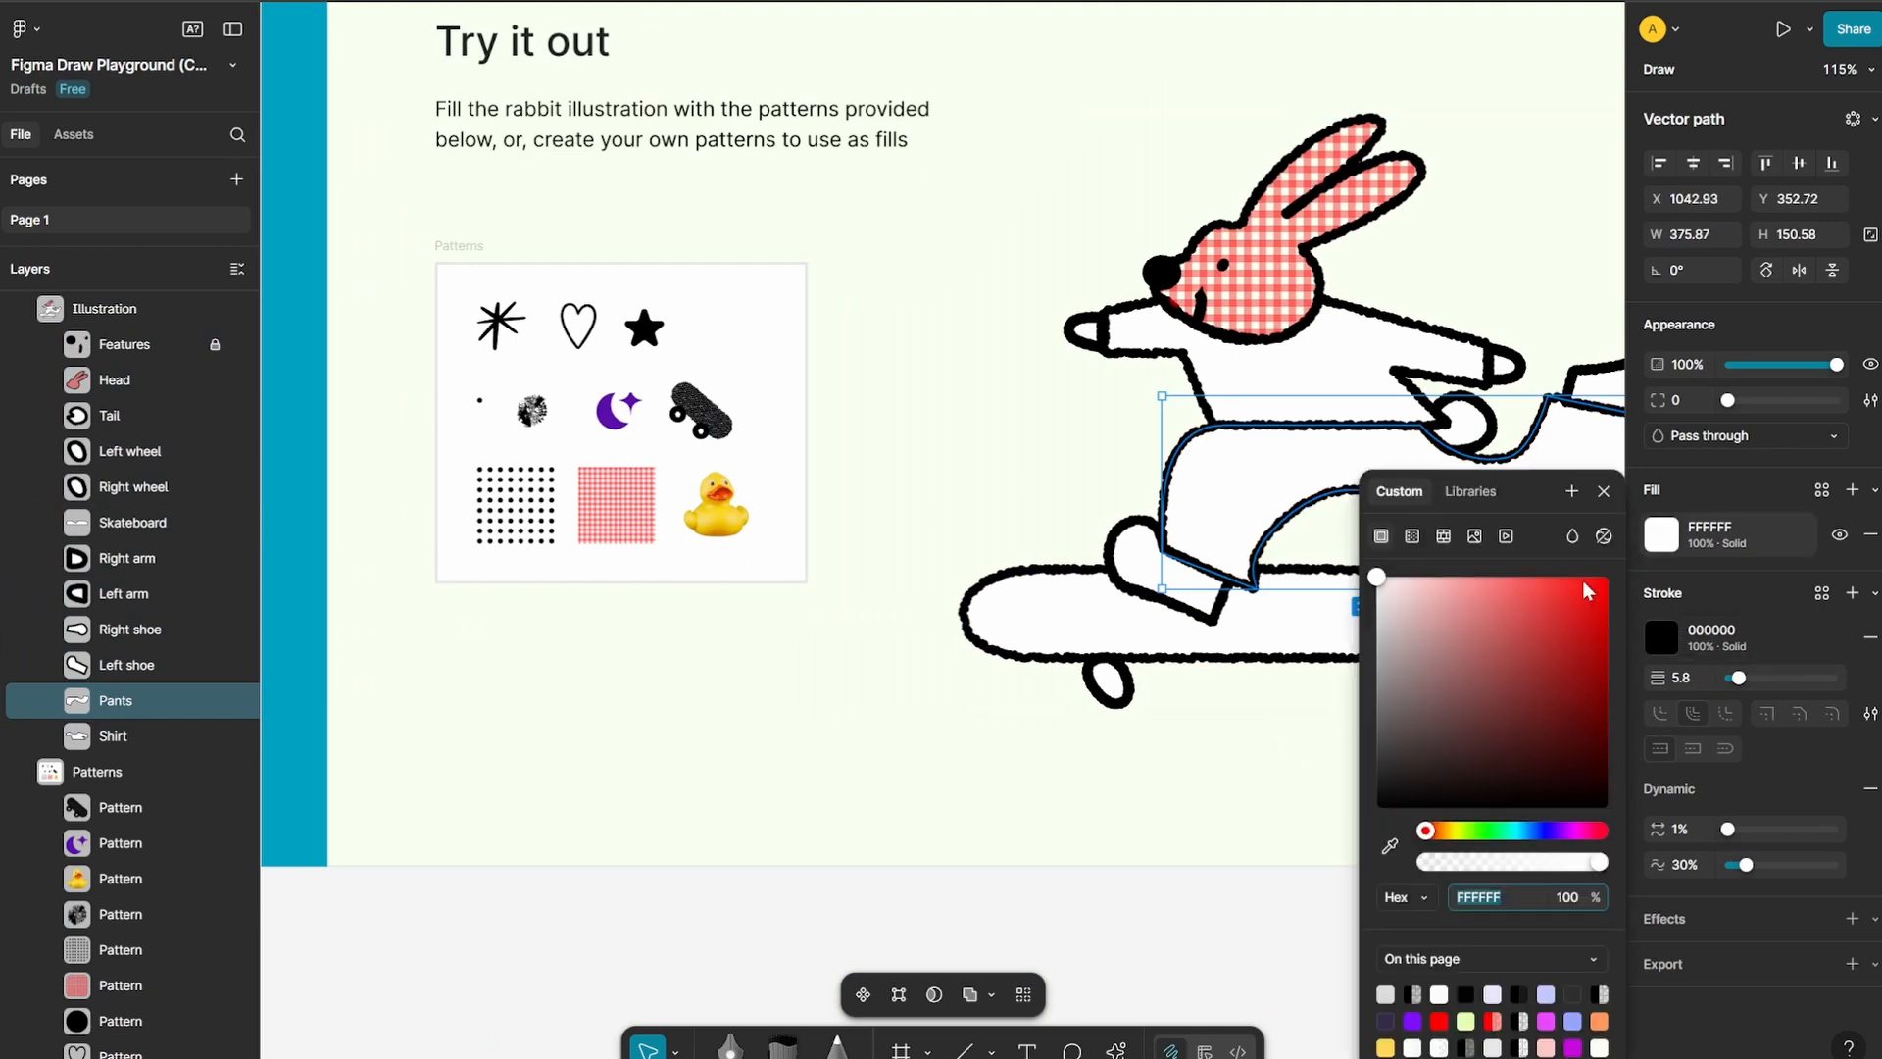
pyautogui.click(1423, 536)
pyautogui.click(1442, 536)
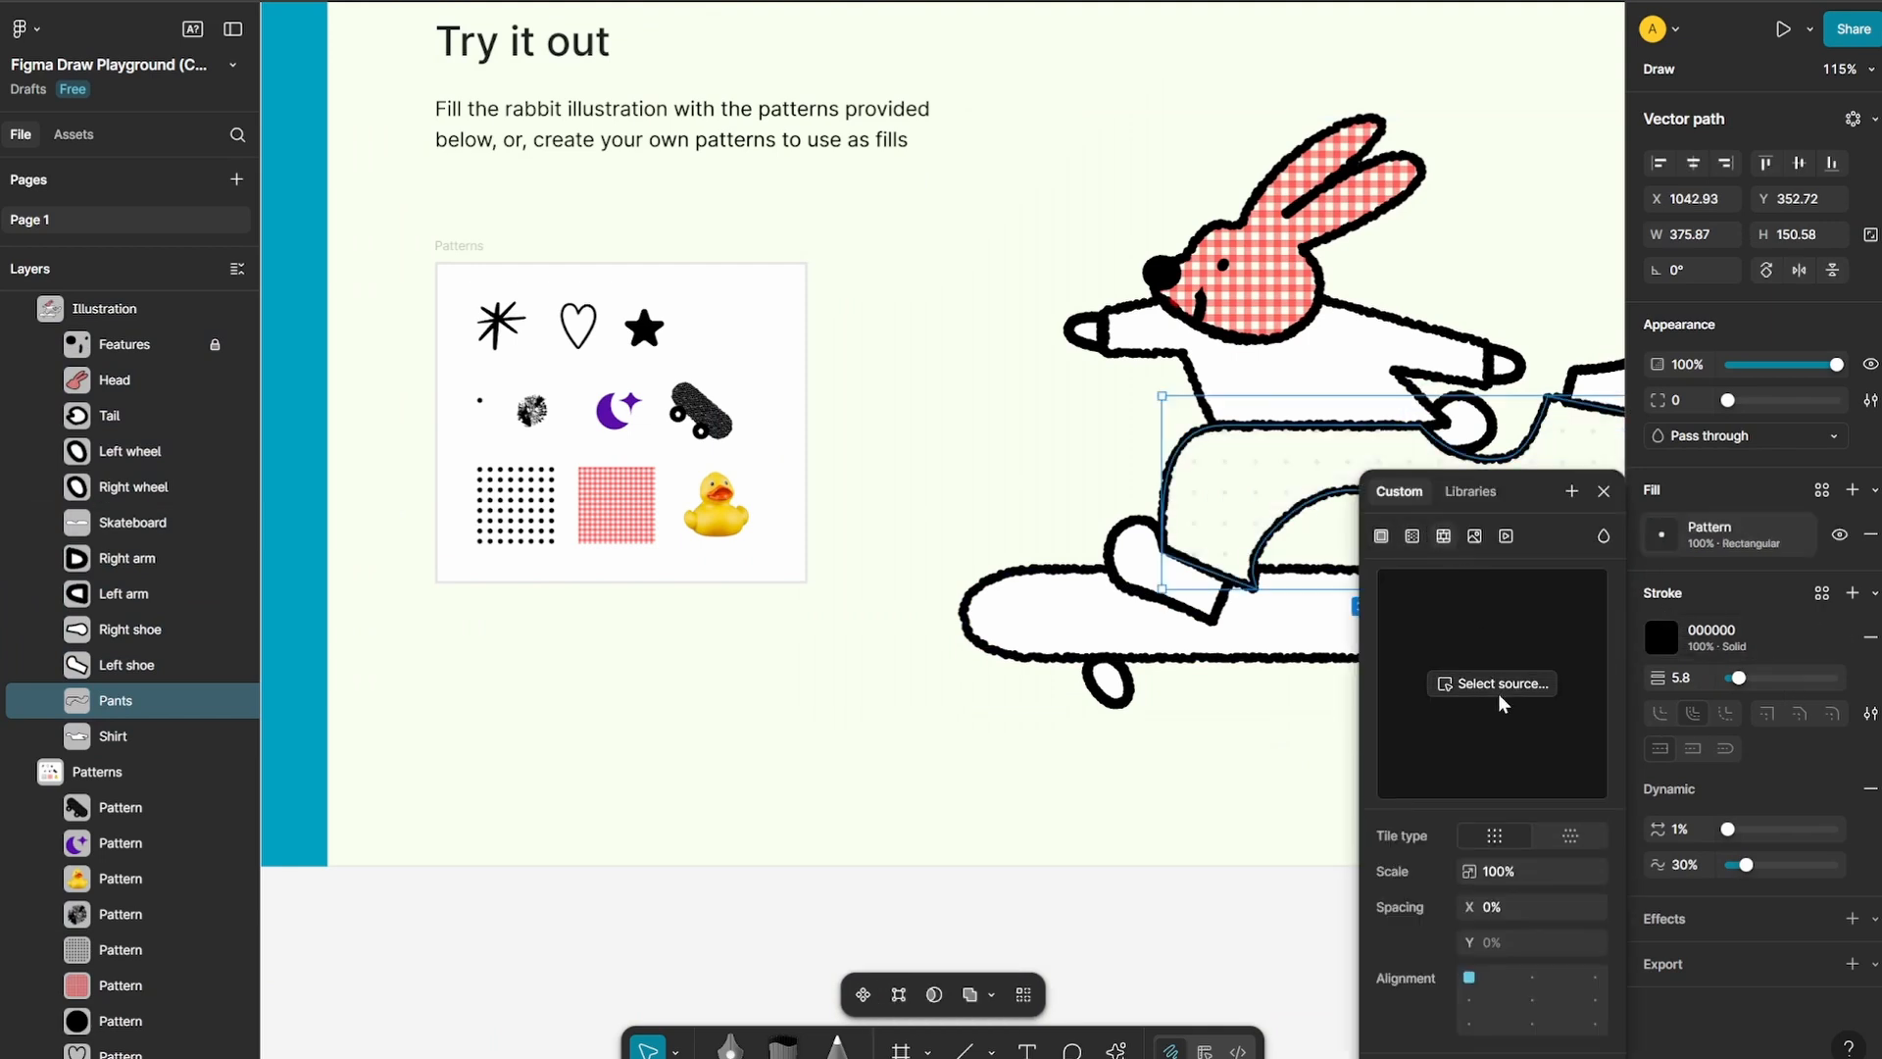
pyautogui.click(737, 514)
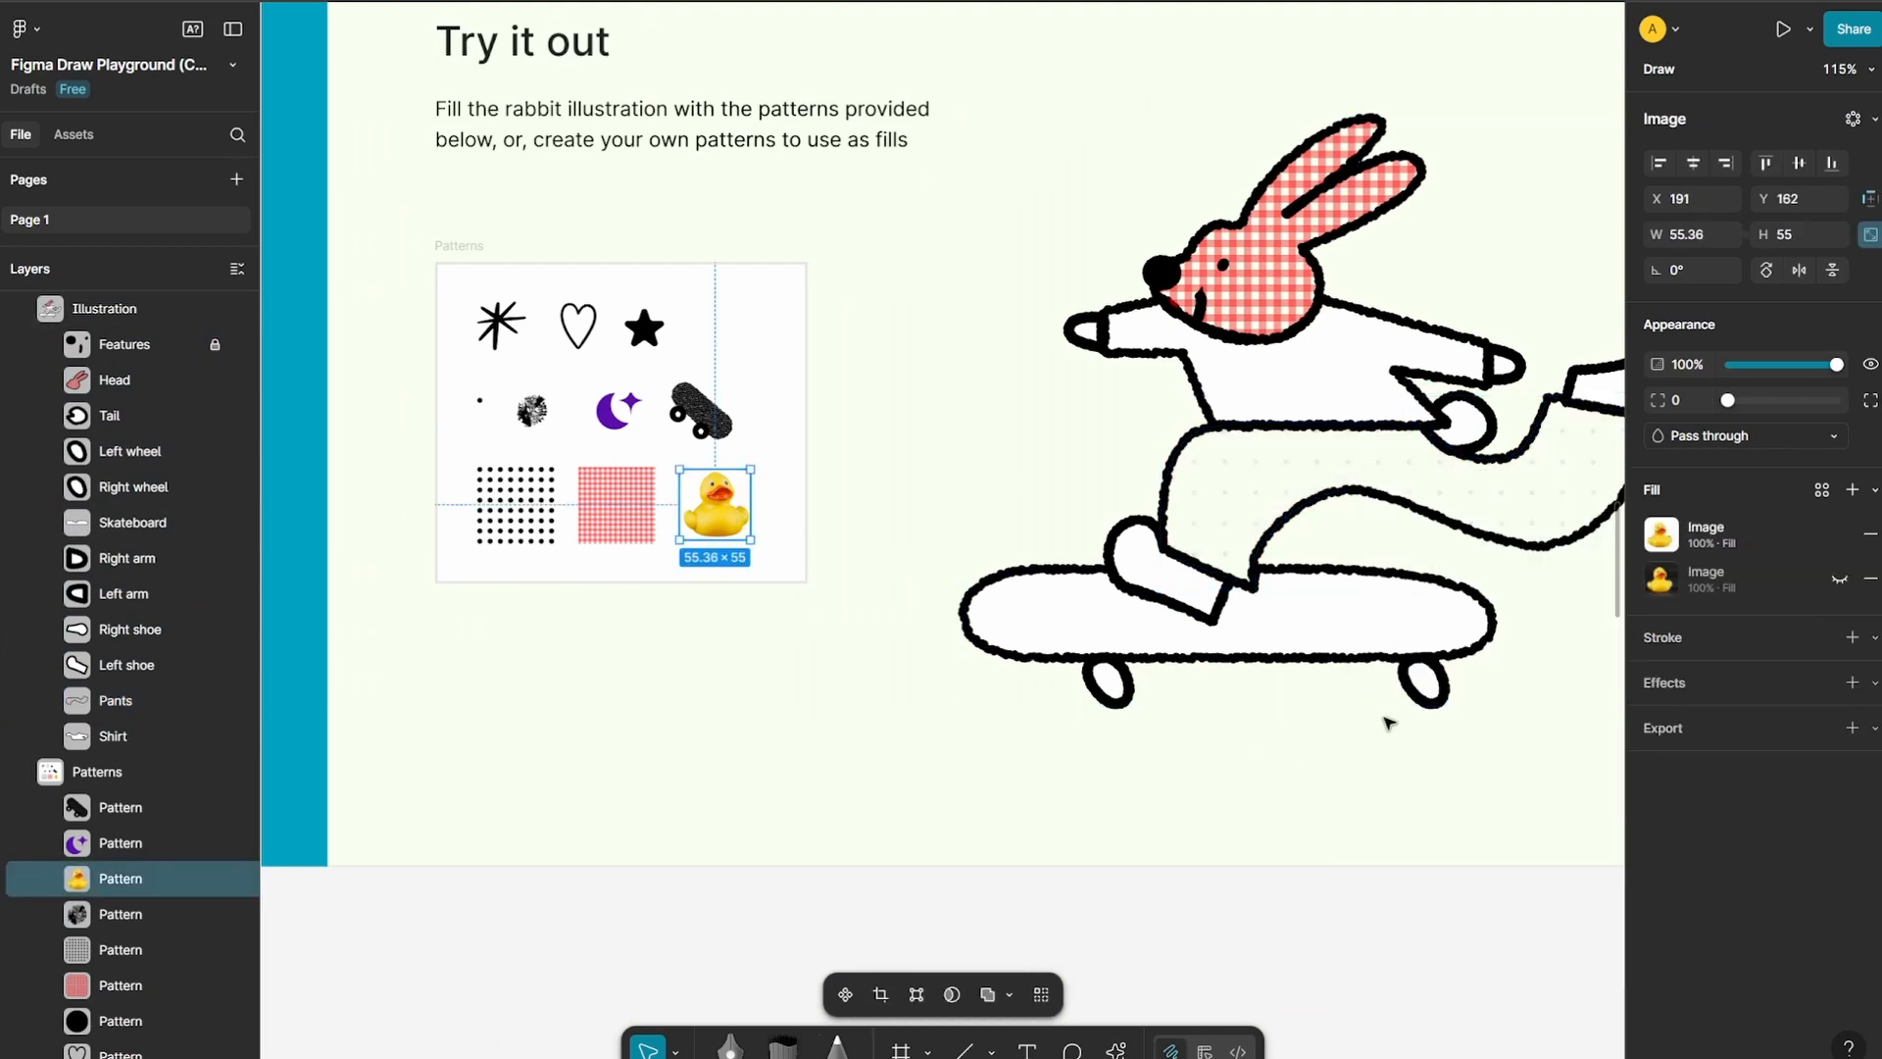
pyautogui.hscroll(5, 1487, 605)
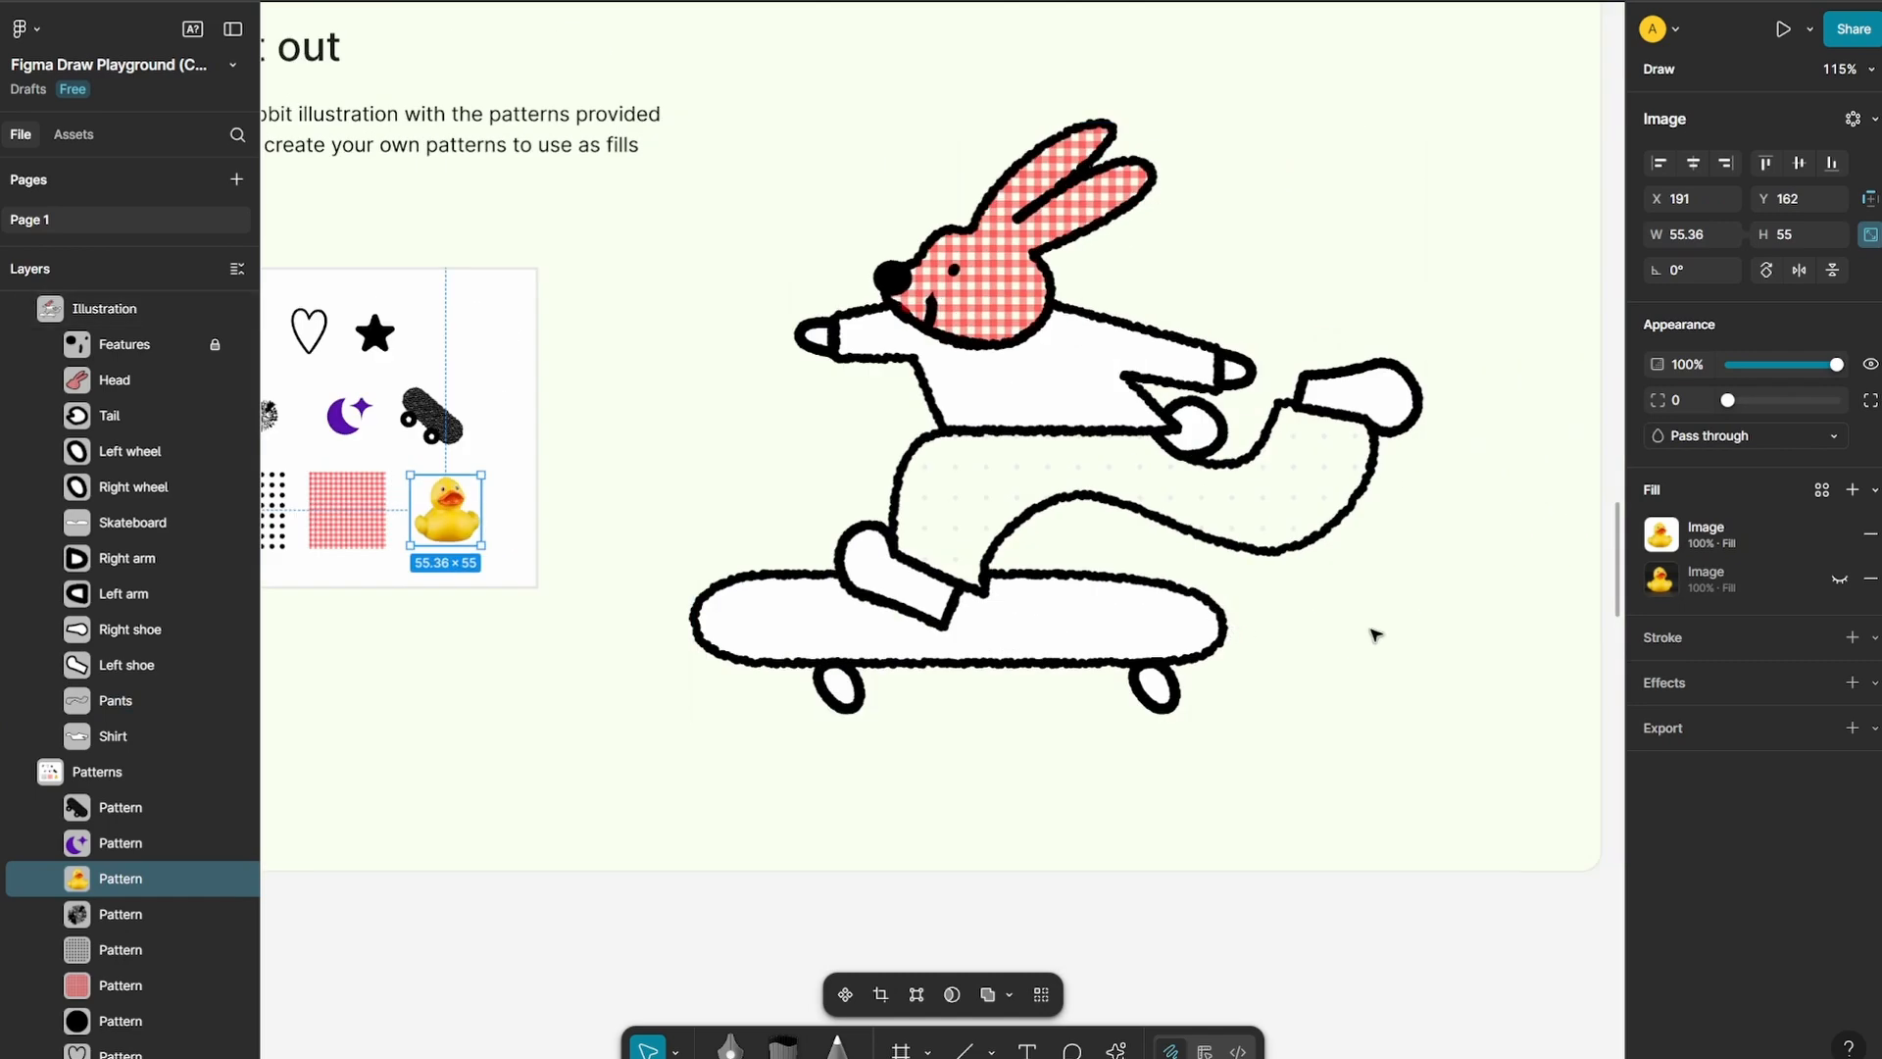
pyautogui.hotkey('ctrl', 'z')
pyautogui.hotkey('ctrl', 'z')
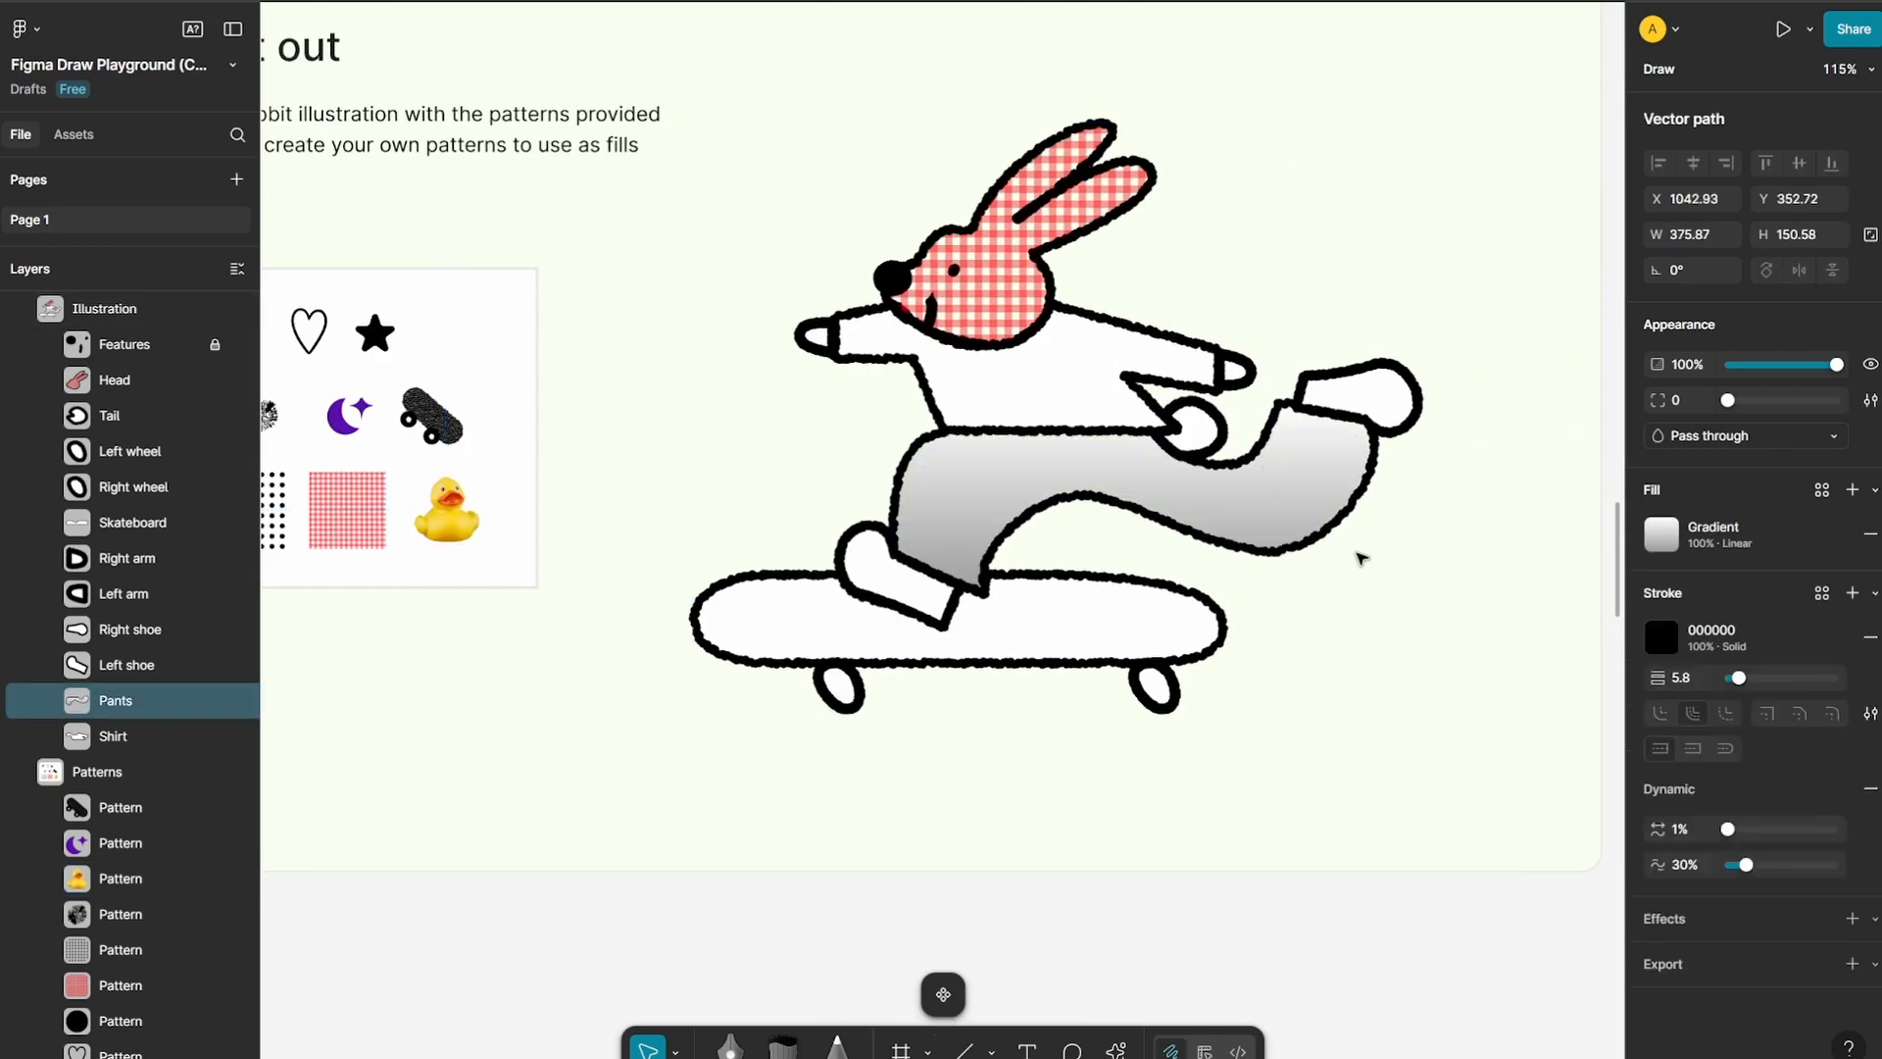
# Give the rabbit's pants a pattern fill sourced from the rubber duck swatch and set its scale to 42%
pyautogui.click(1661, 535)
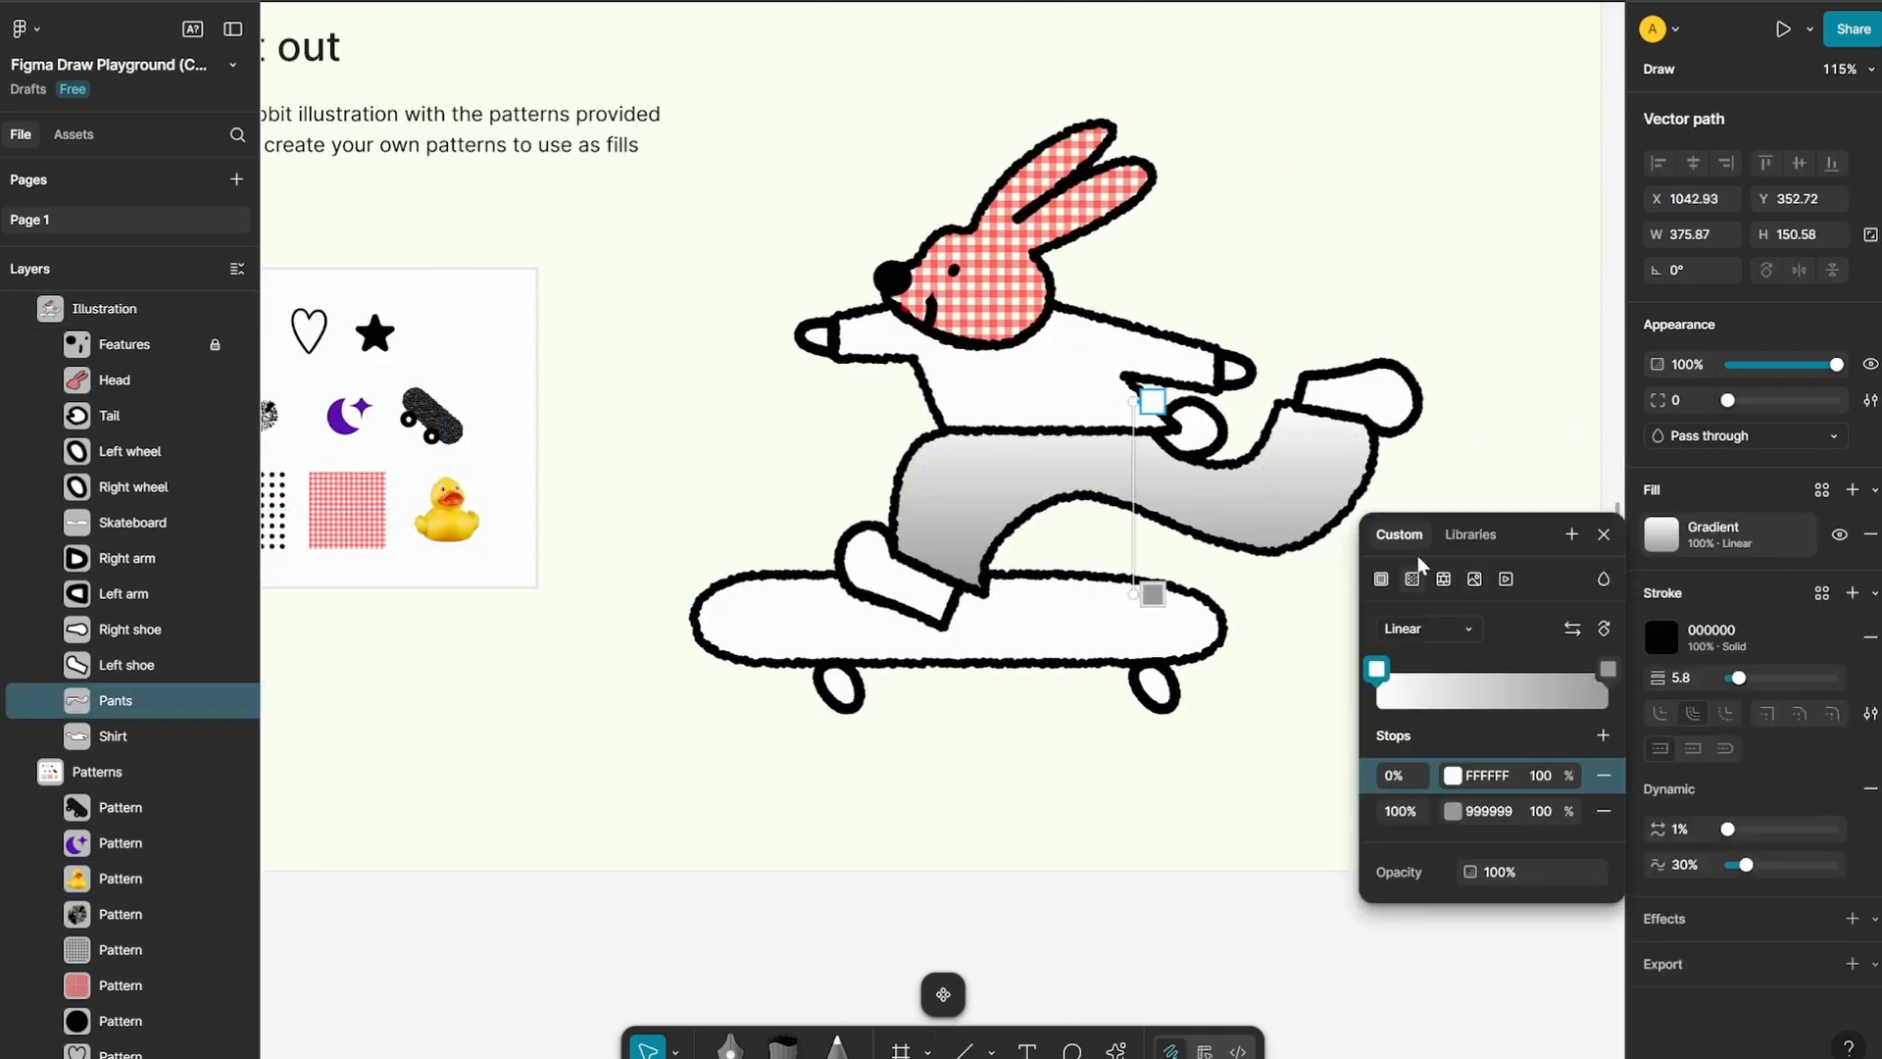
pyautogui.click(1449, 583)
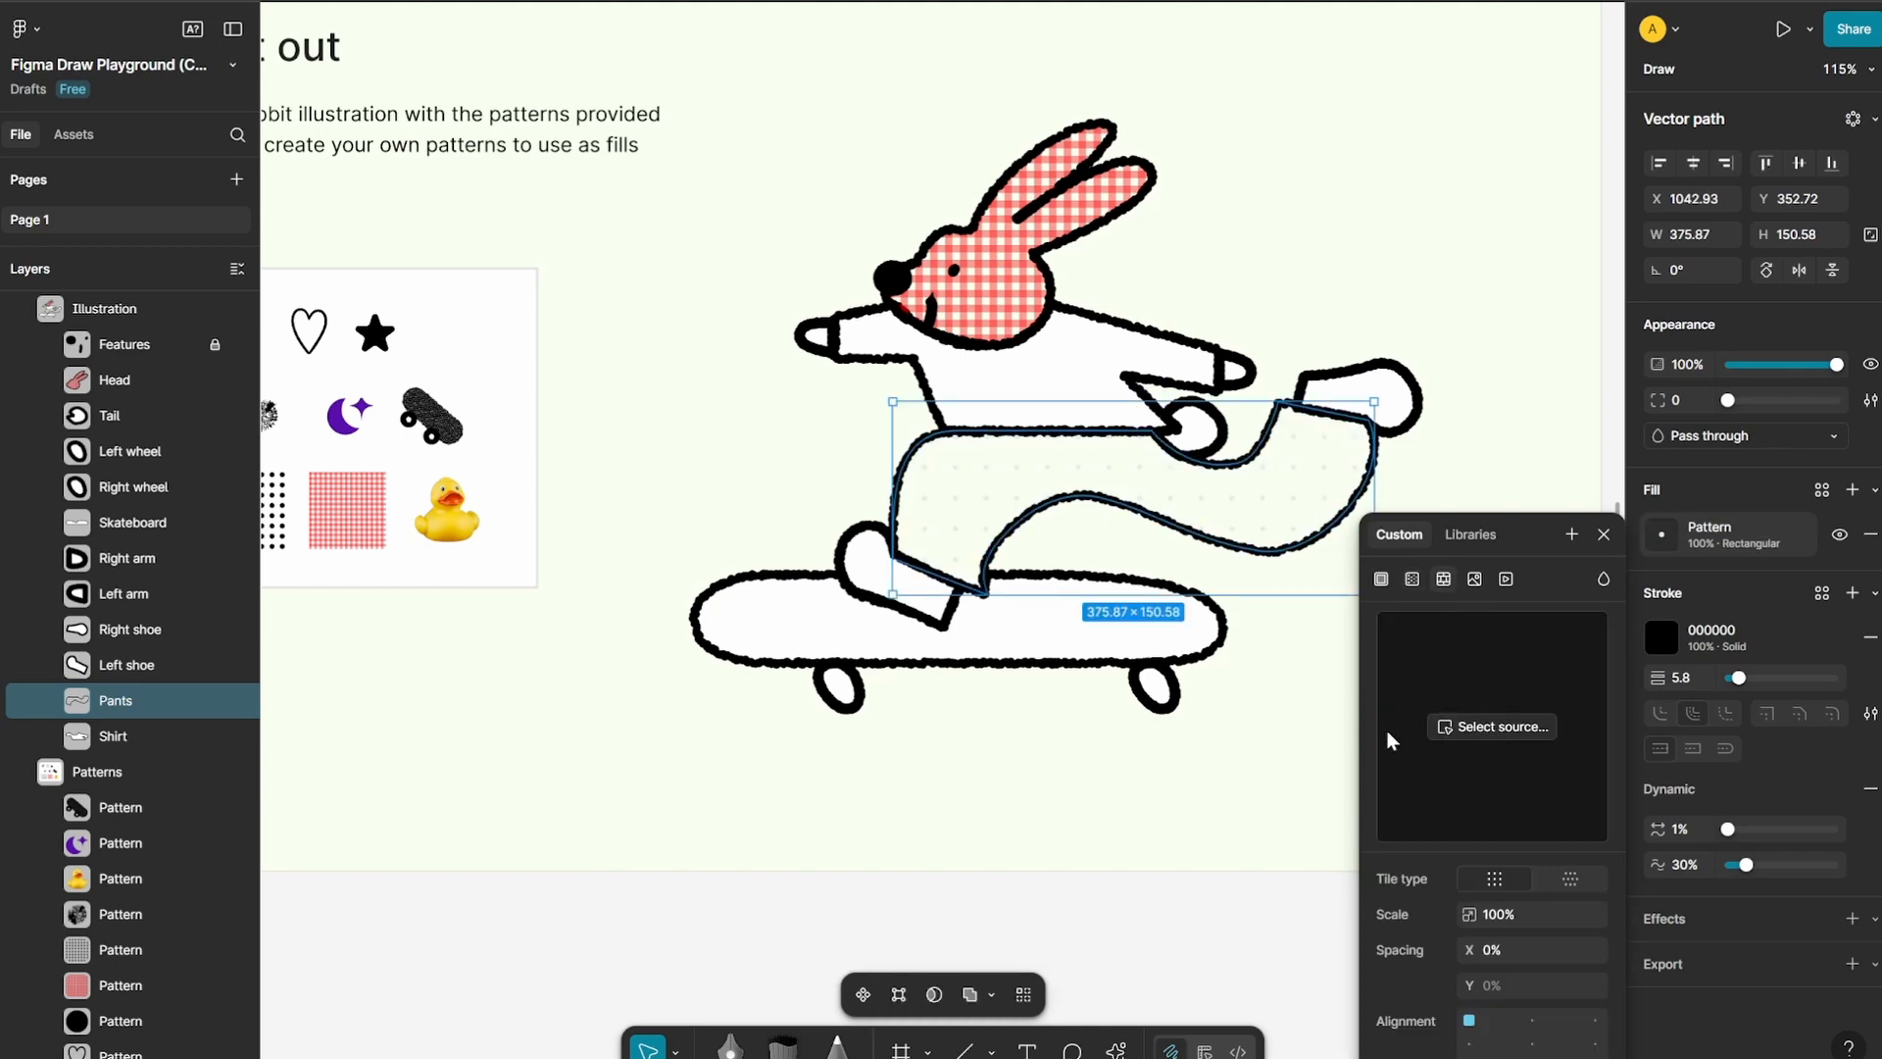
pyautogui.click(1468, 727)
pyautogui.click(449, 519)
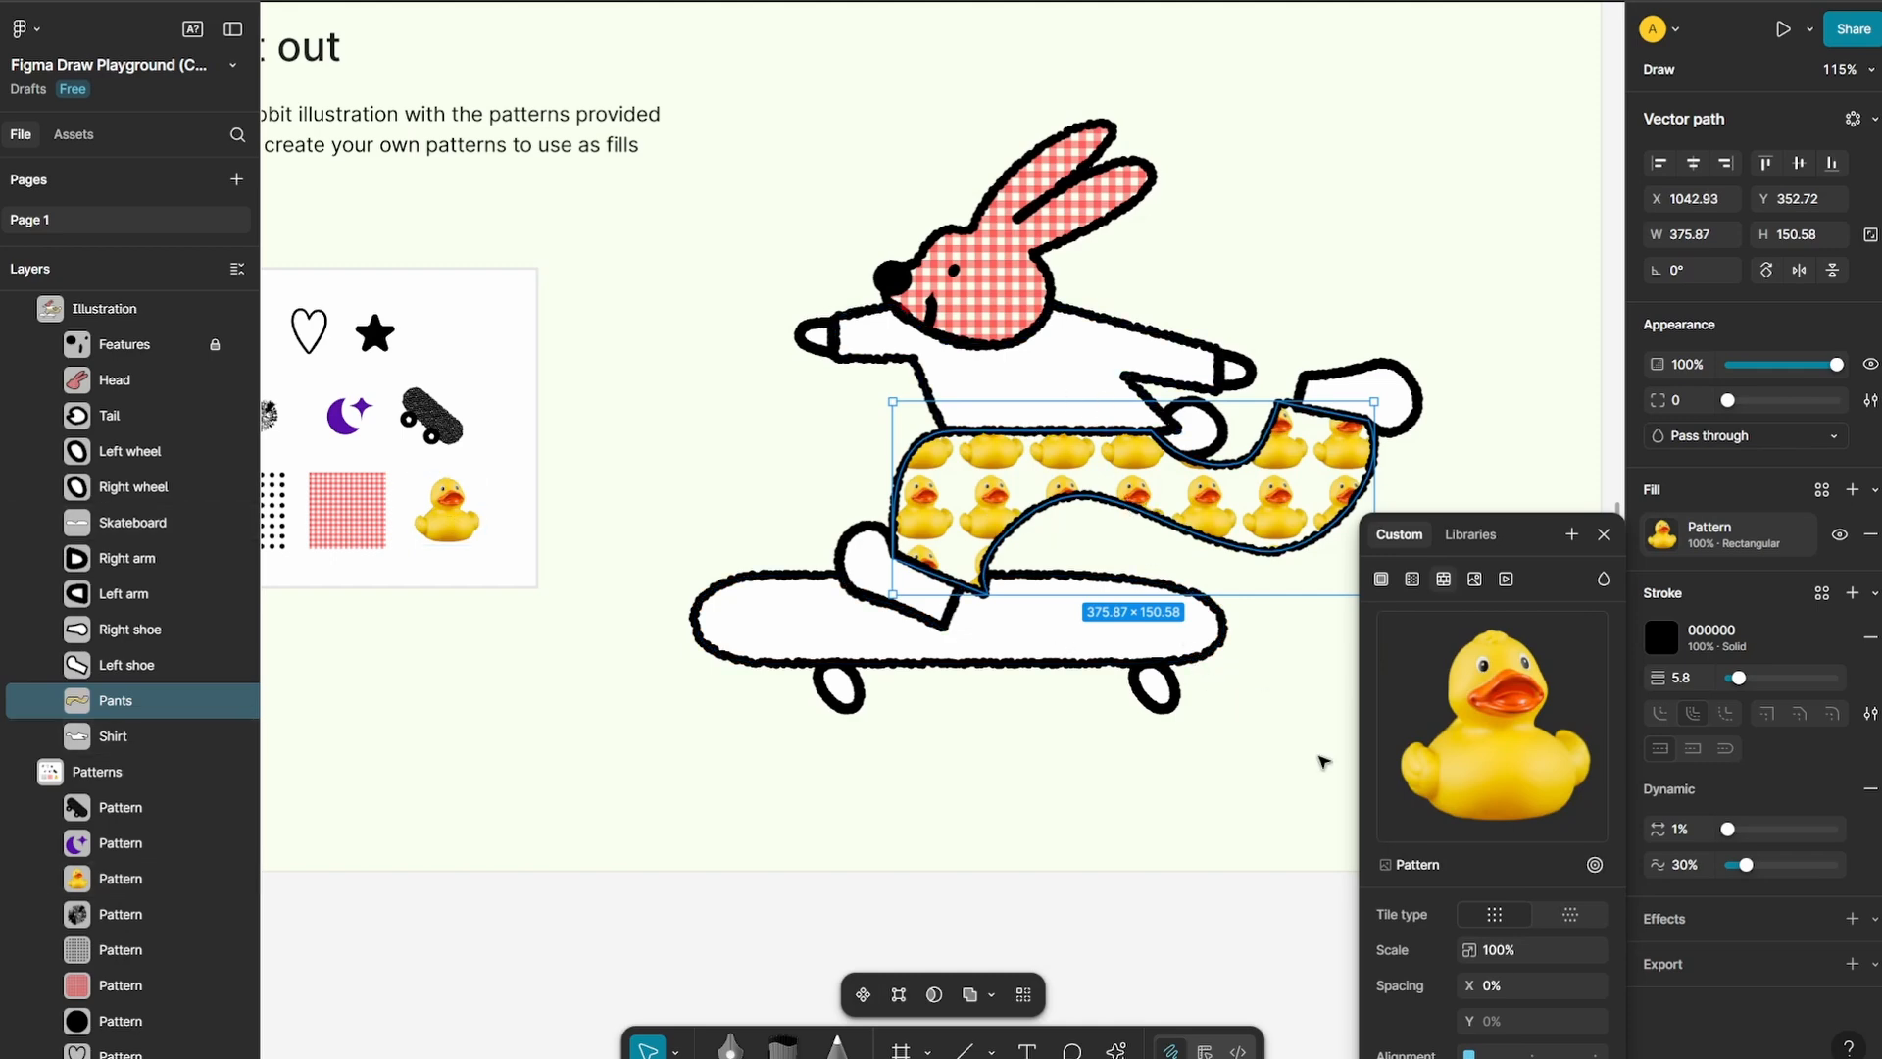
pyautogui.moveTo(1392, 946); pyautogui.dragTo(1311, 914)
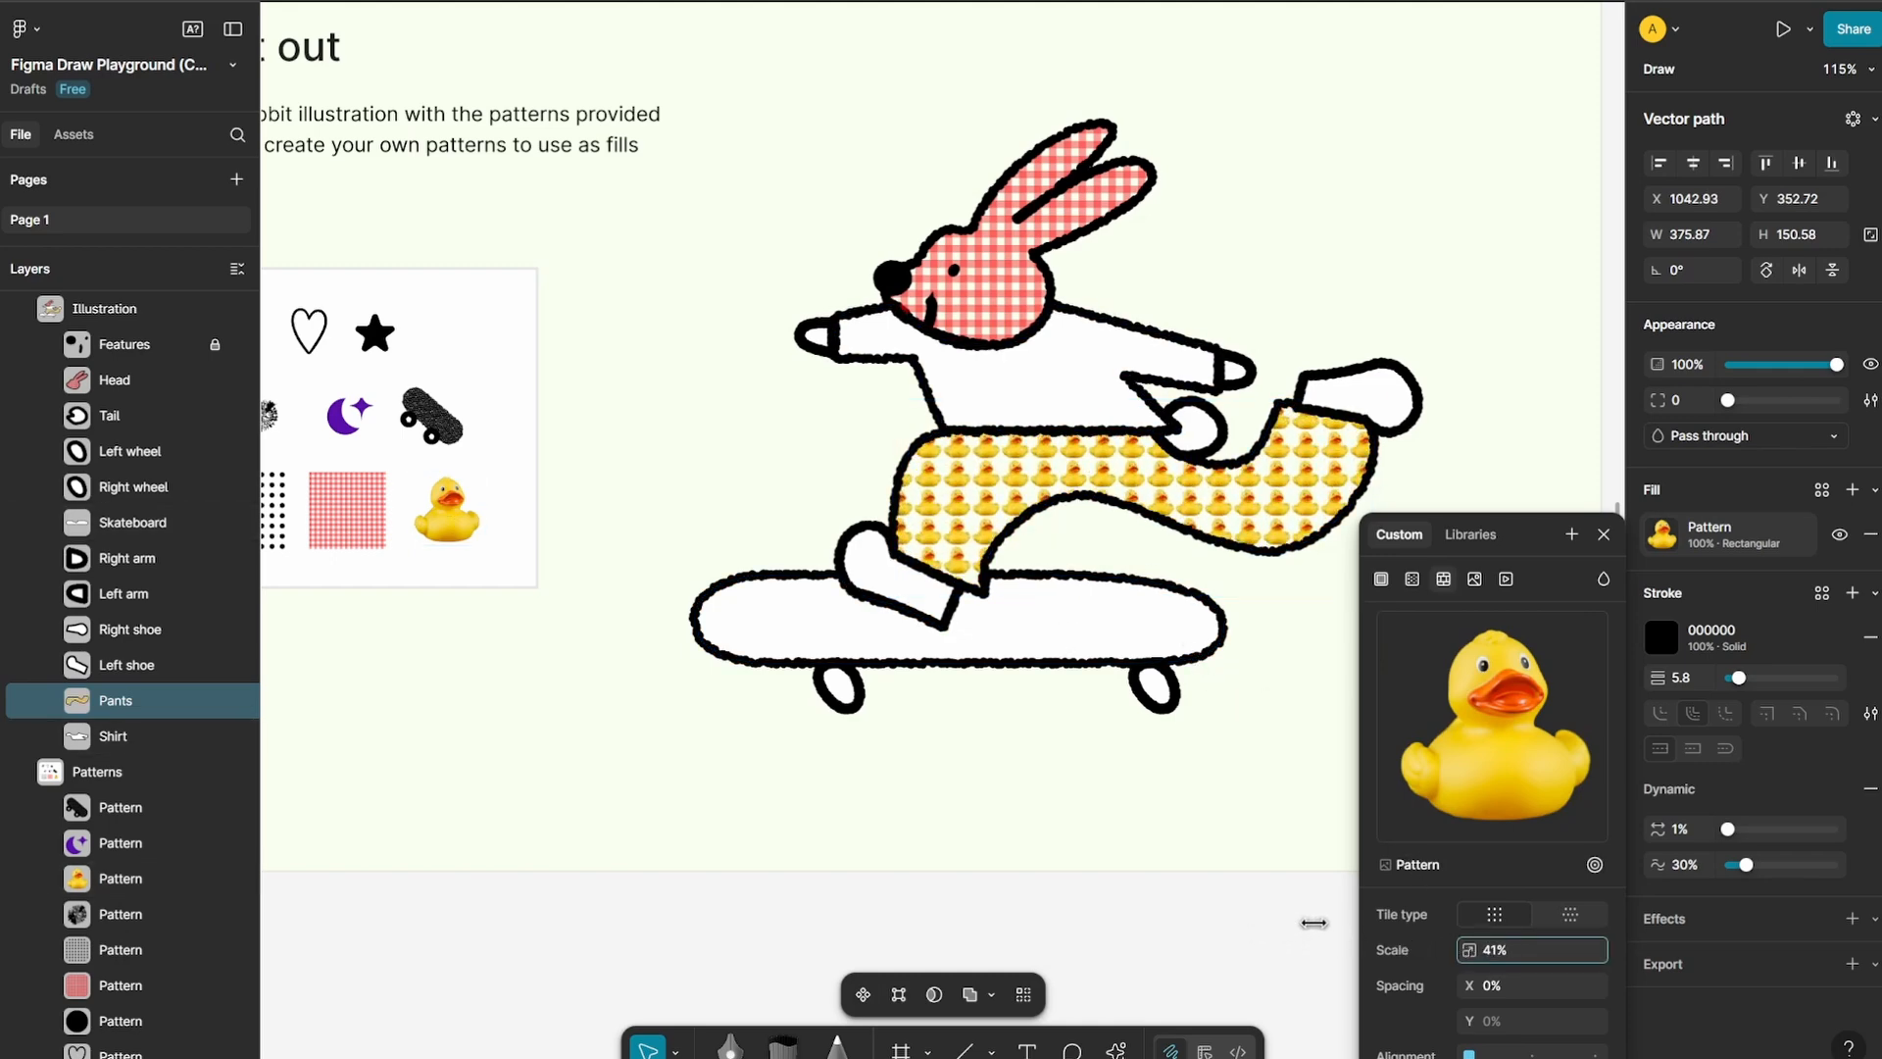
pyautogui.click(1285, 667)
pyautogui.scroll(5, 1137, 450)
pyautogui.scroll(-10, 896, 765)
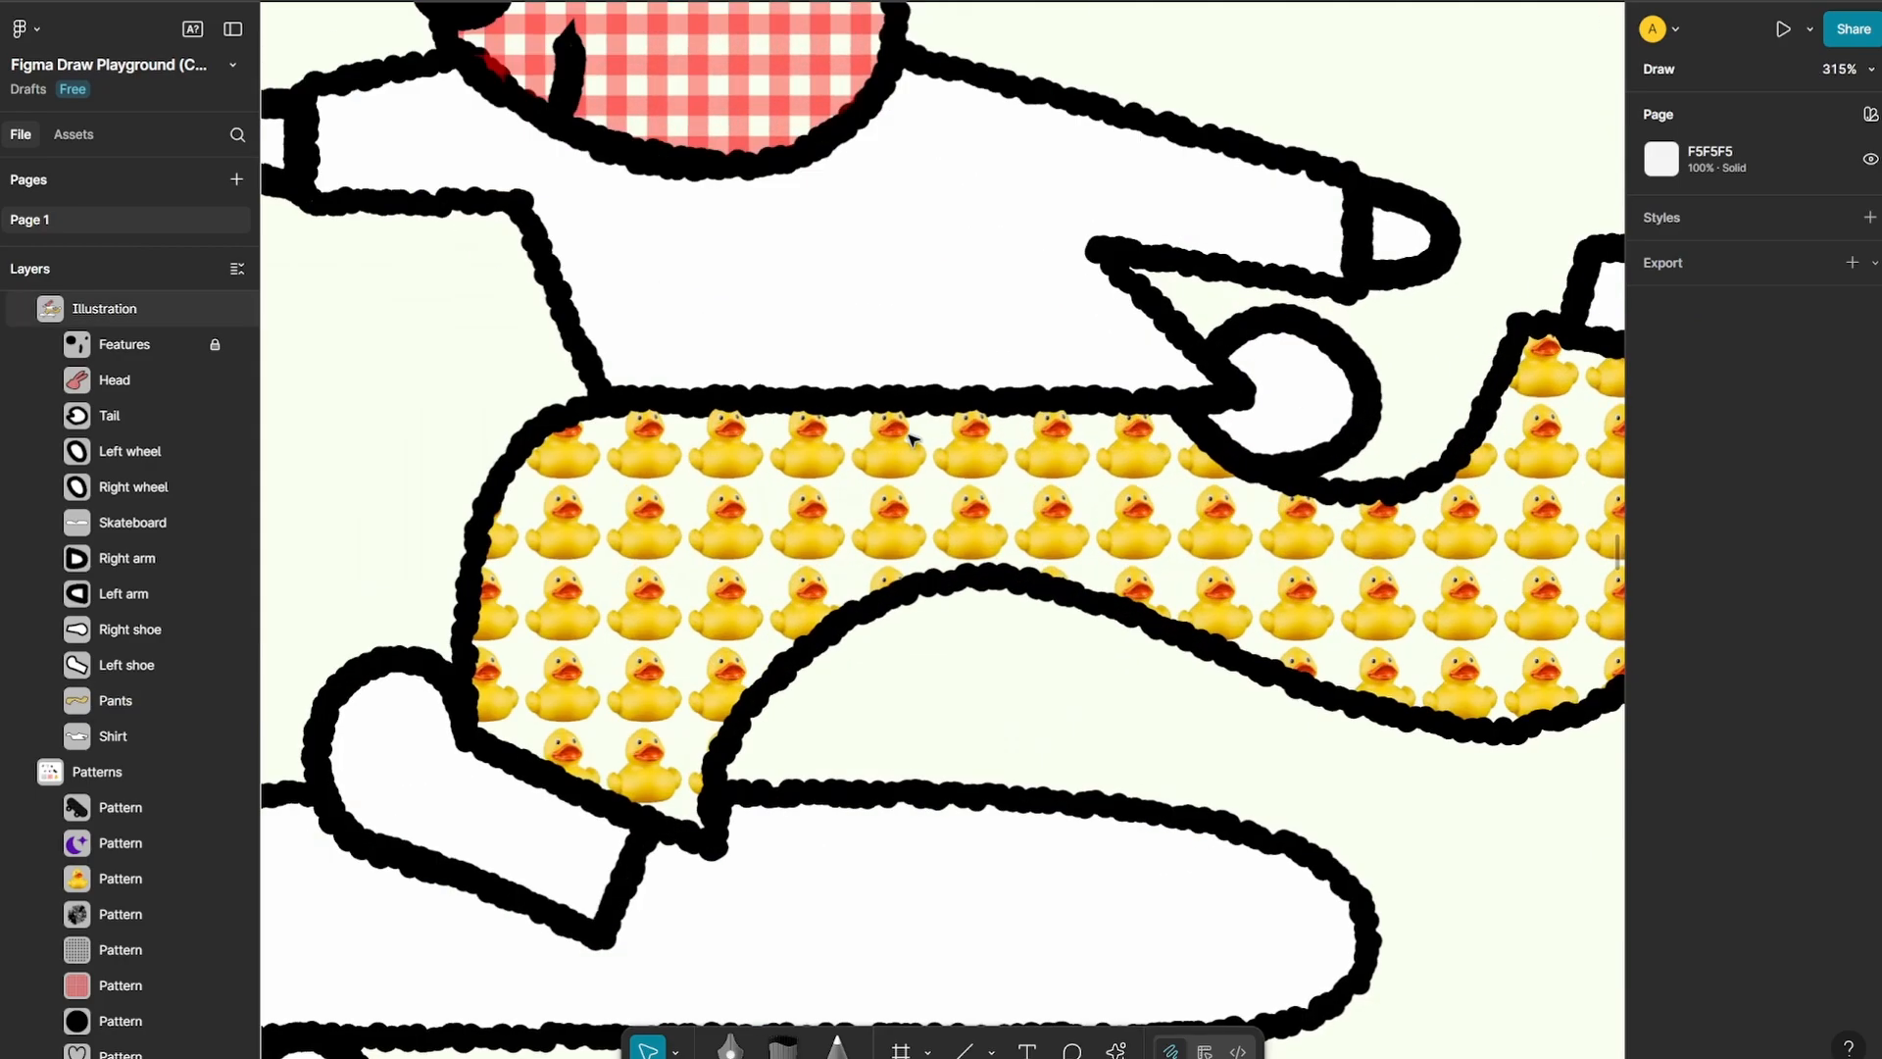
# Examine the Additional effects board's list of new effects and the instructions of its texture exercise
pyautogui.hscroll(10, 1237, 532)
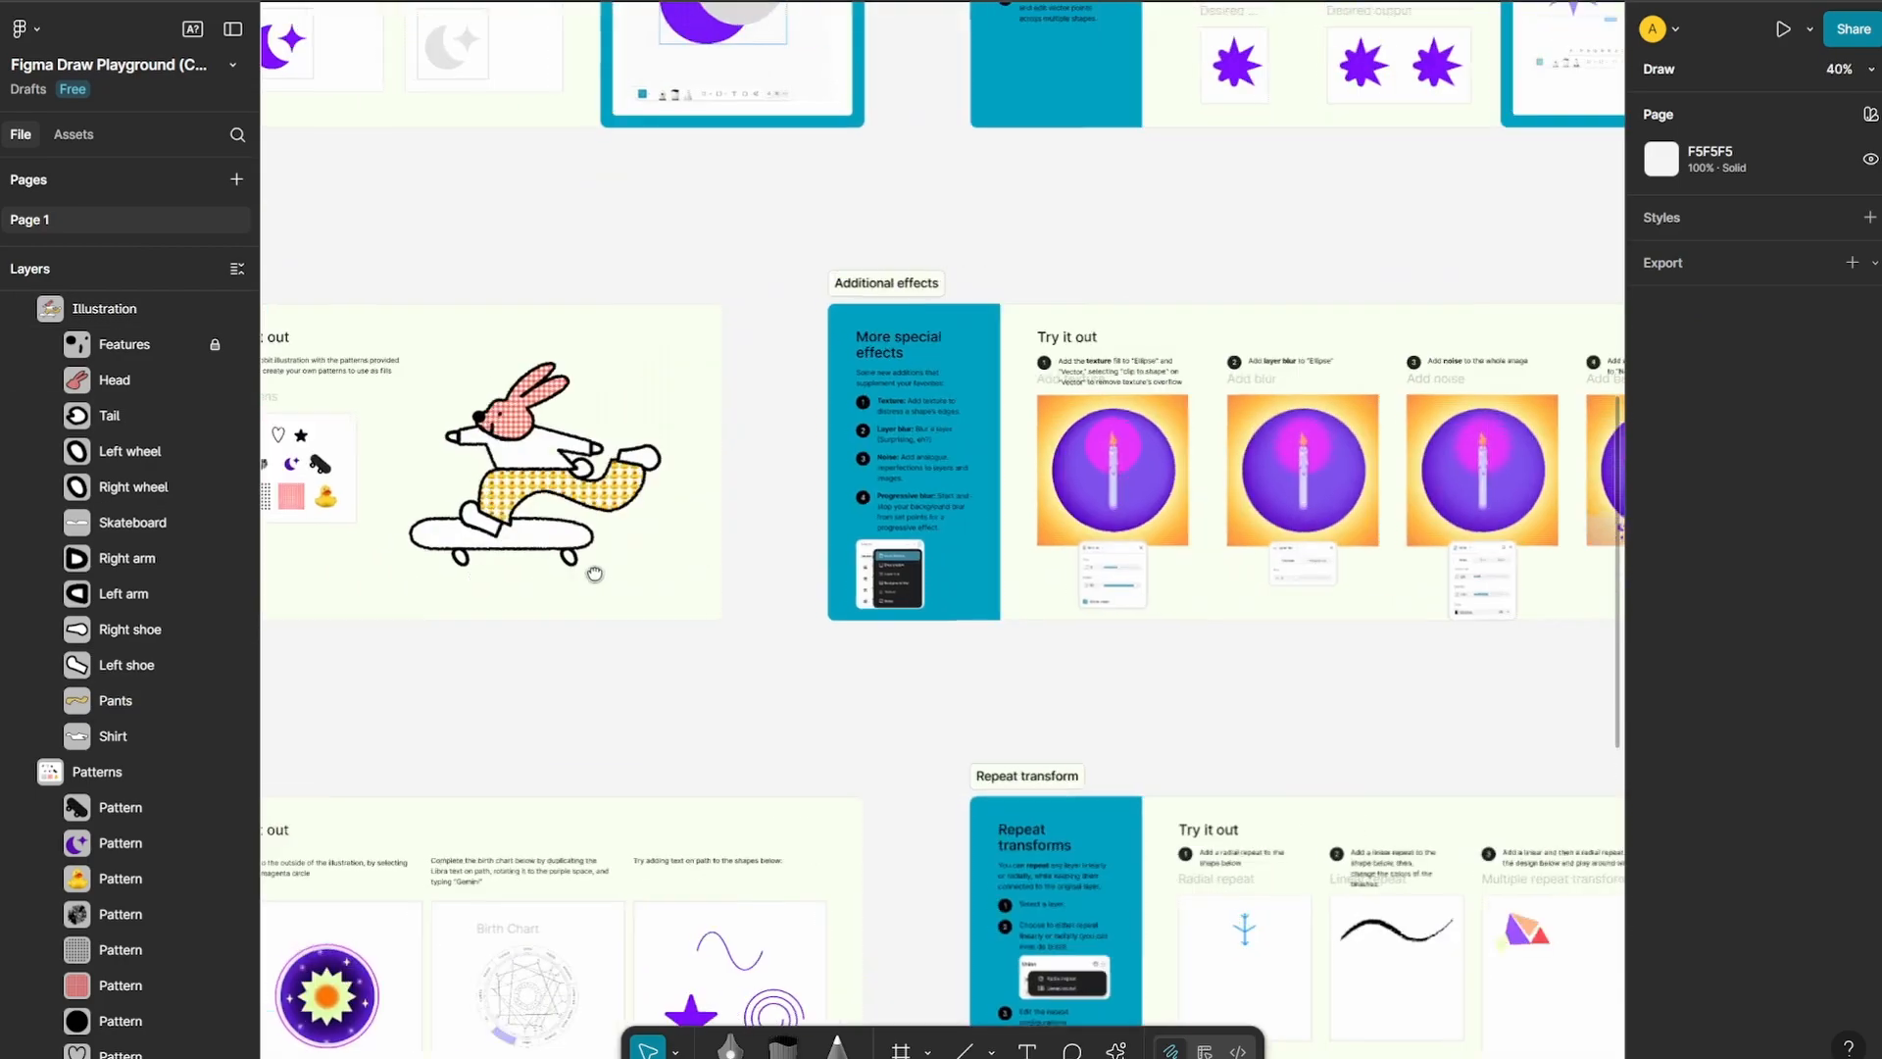
pyautogui.scroll(6, 735, 487)
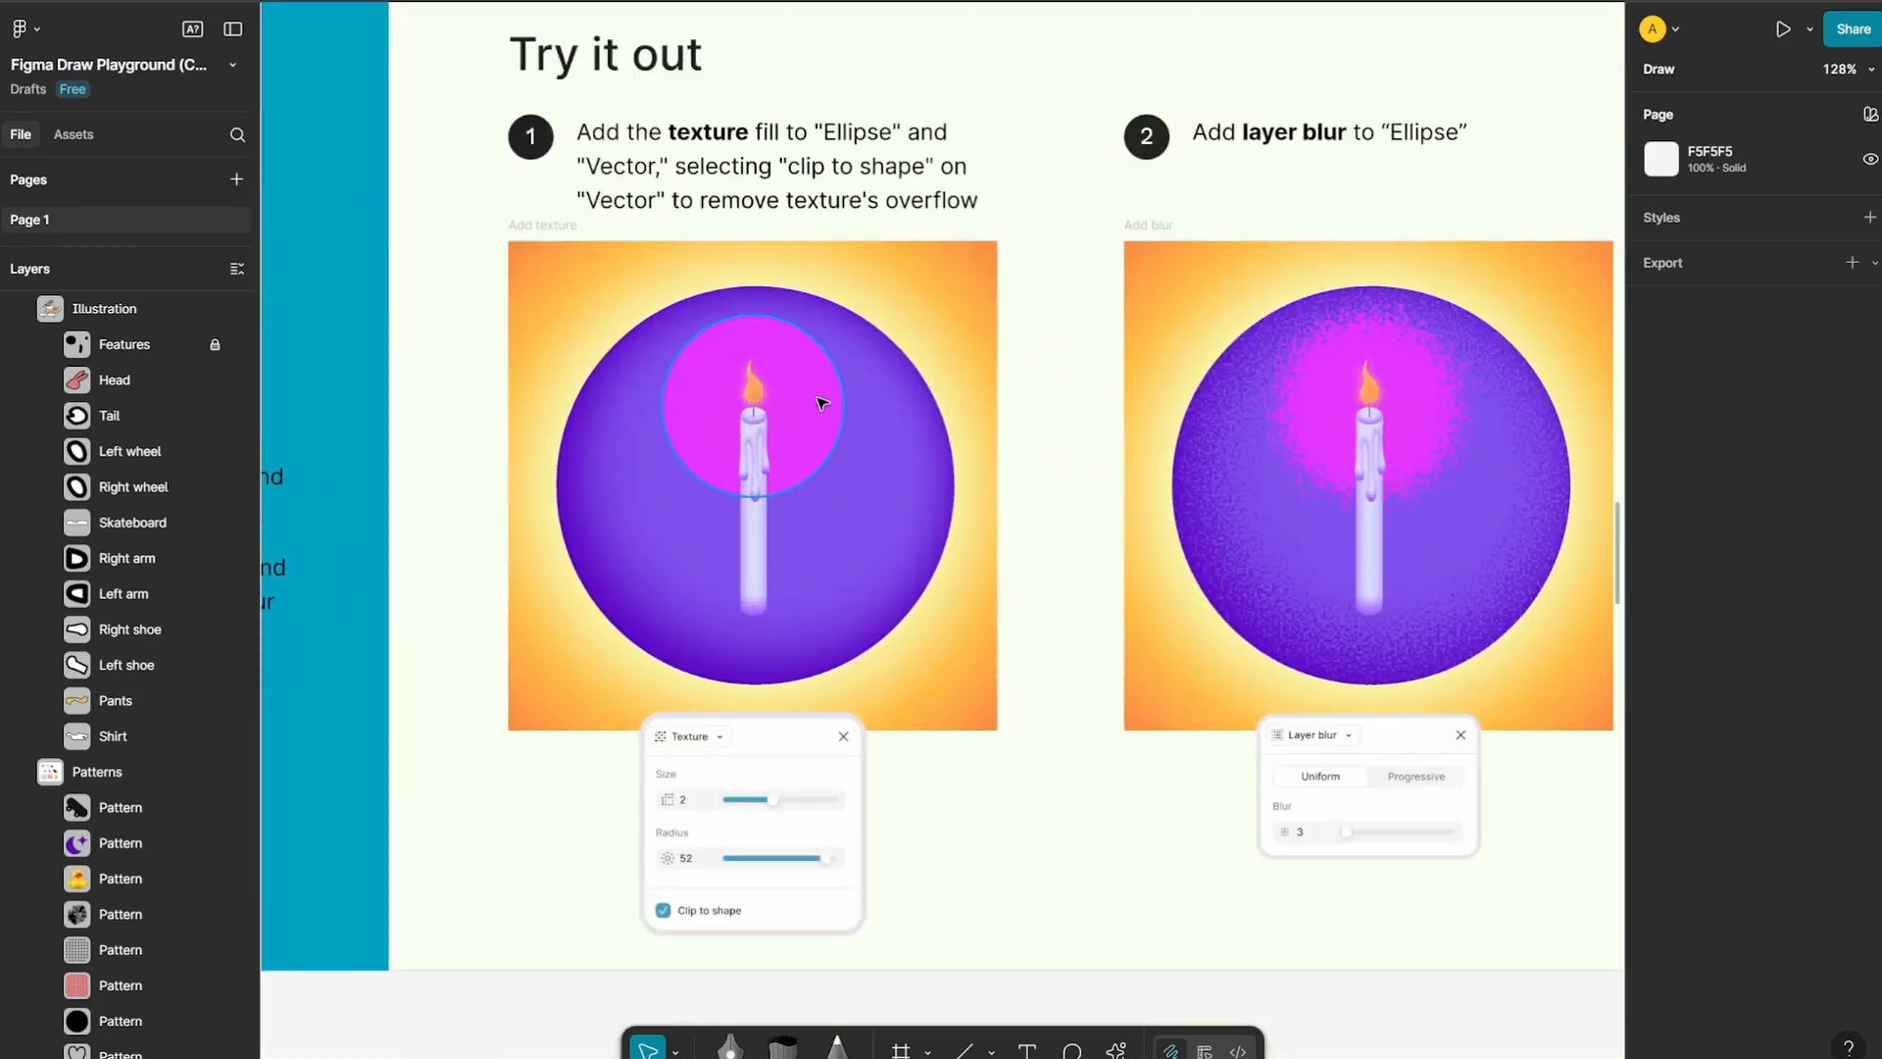
pyautogui.scroll(3, 819, 401)
pyautogui.moveTo(820, 398); pyautogui.dragTo(1280, 429)
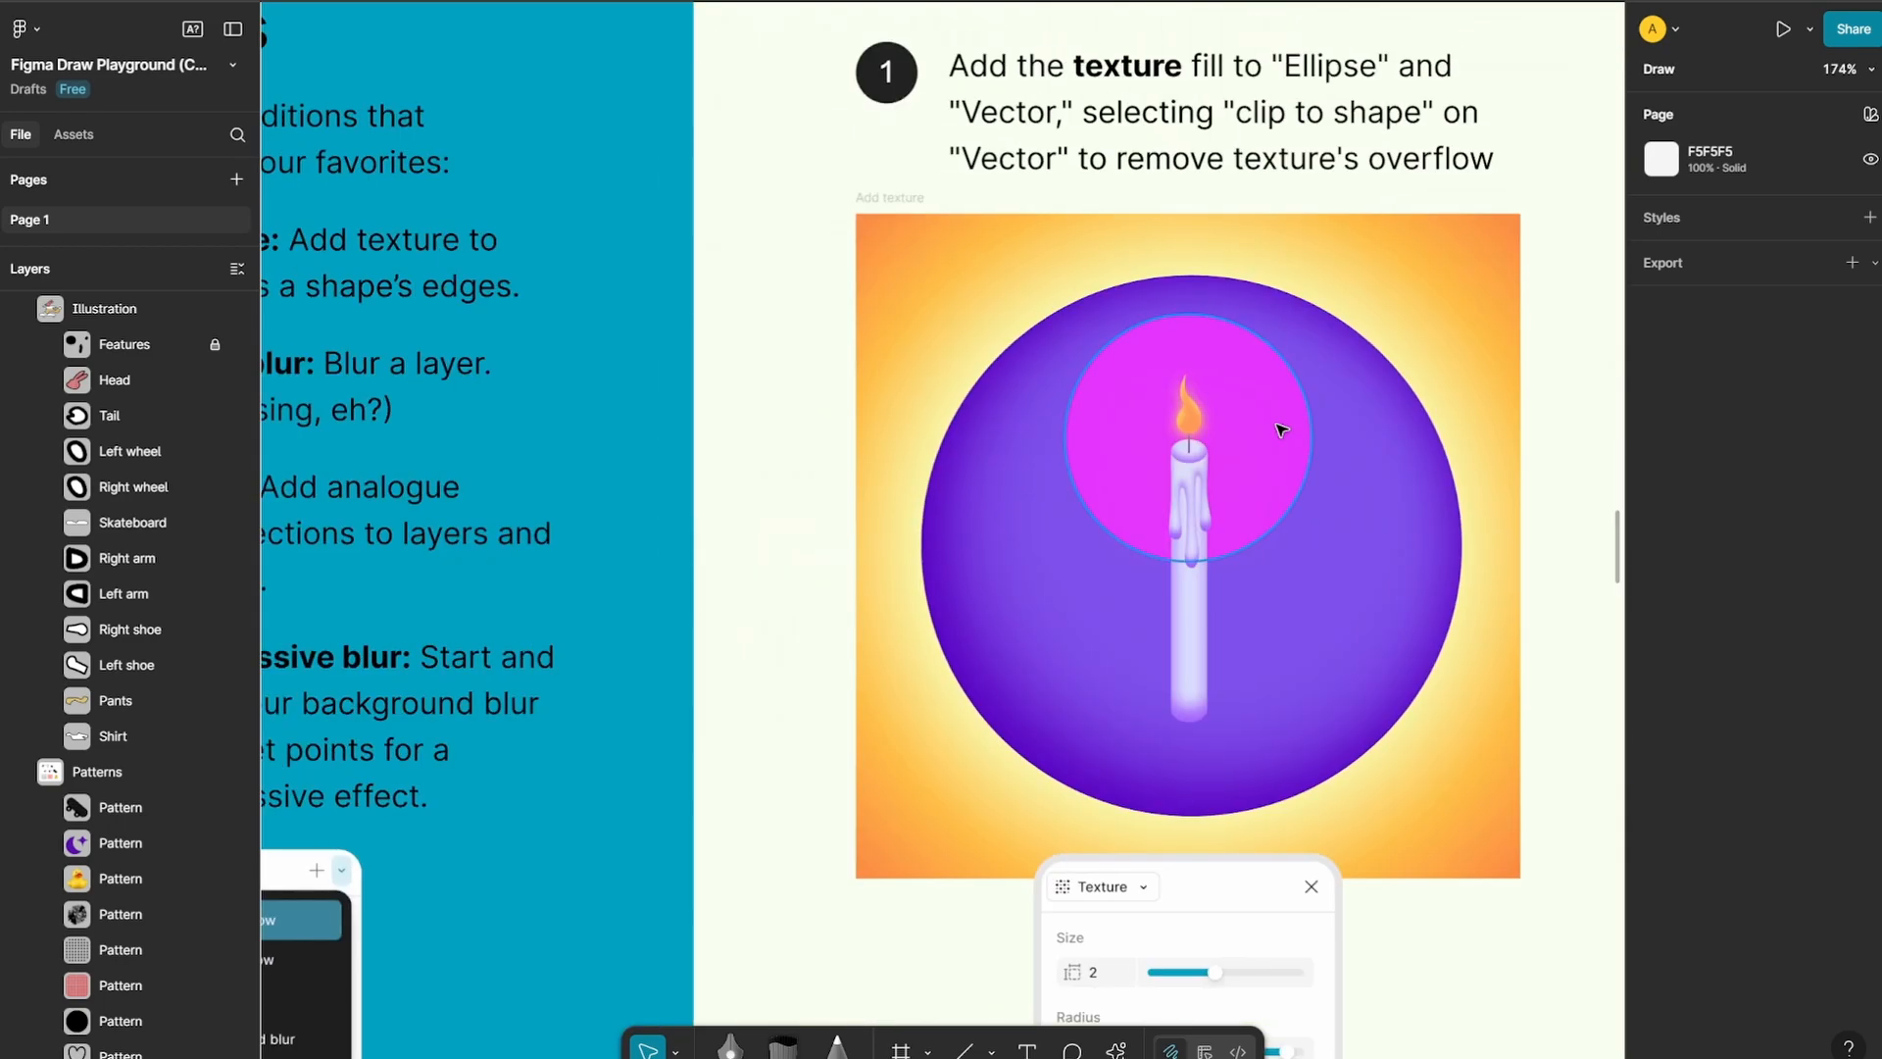
pyautogui.hscroll(3, 1130, 452)
pyautogui.scroll(-3, 1173, 461)
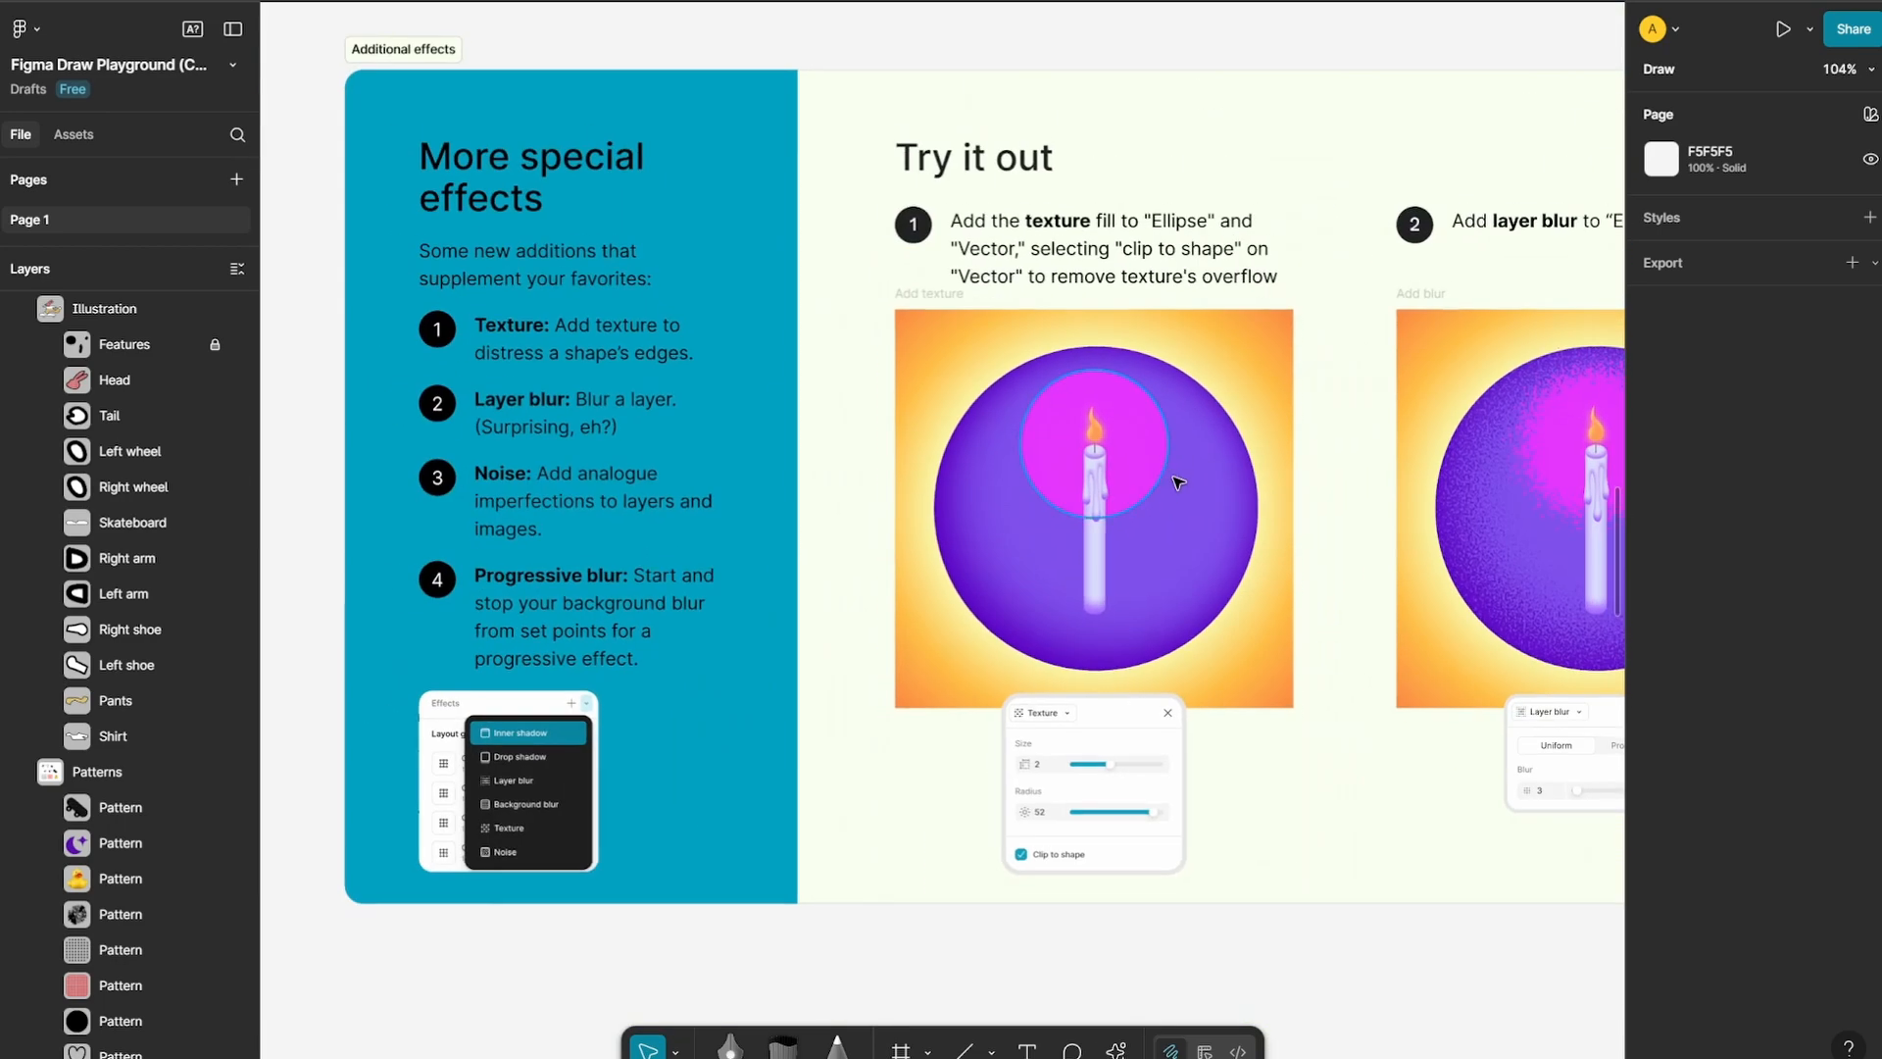
pyautogui.scroll(1, 1137, 421)
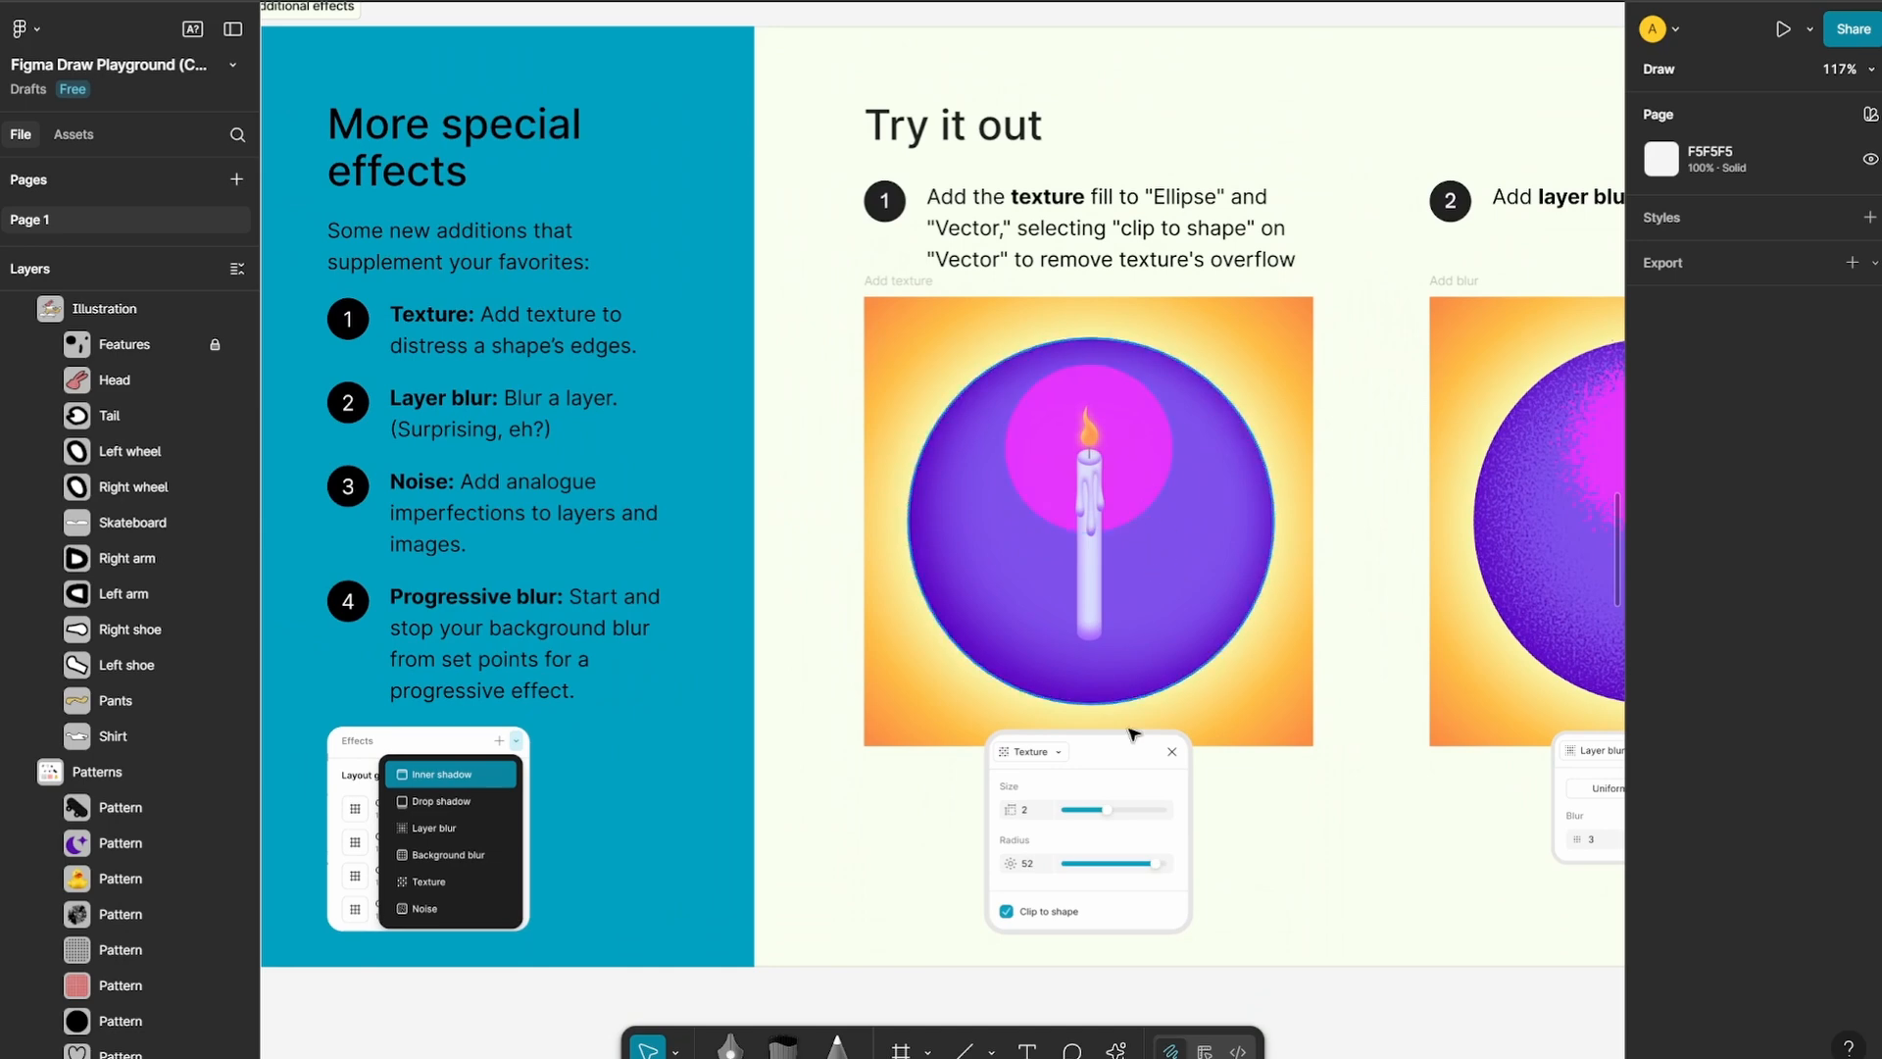
# Add an effect to the pink ellipse in the Add texture frame and switch its type to Texture
pyautogui.scroll(4, 1162, 415)
pyautogui.click(1130, 408)
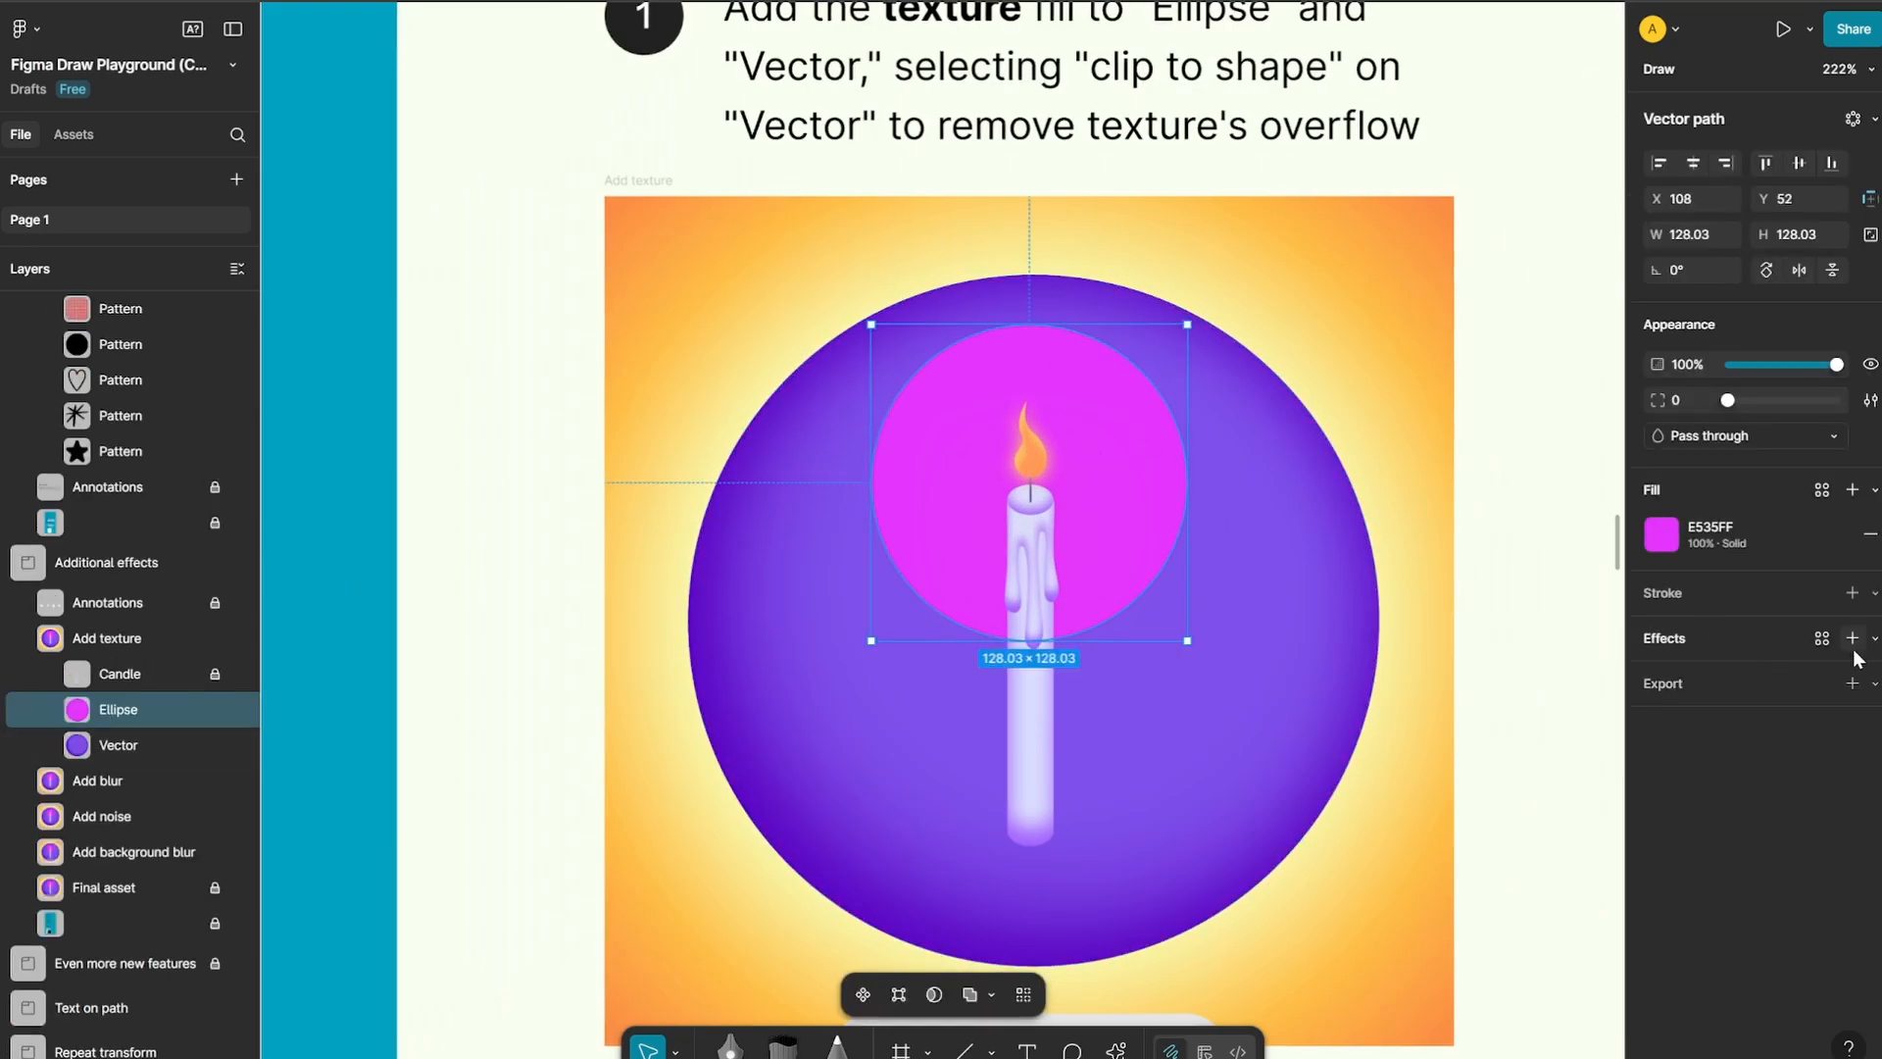
pyautogui.scroll(-1, 1161, 578)
pyautogui.scroll(-3, 1441, 567)
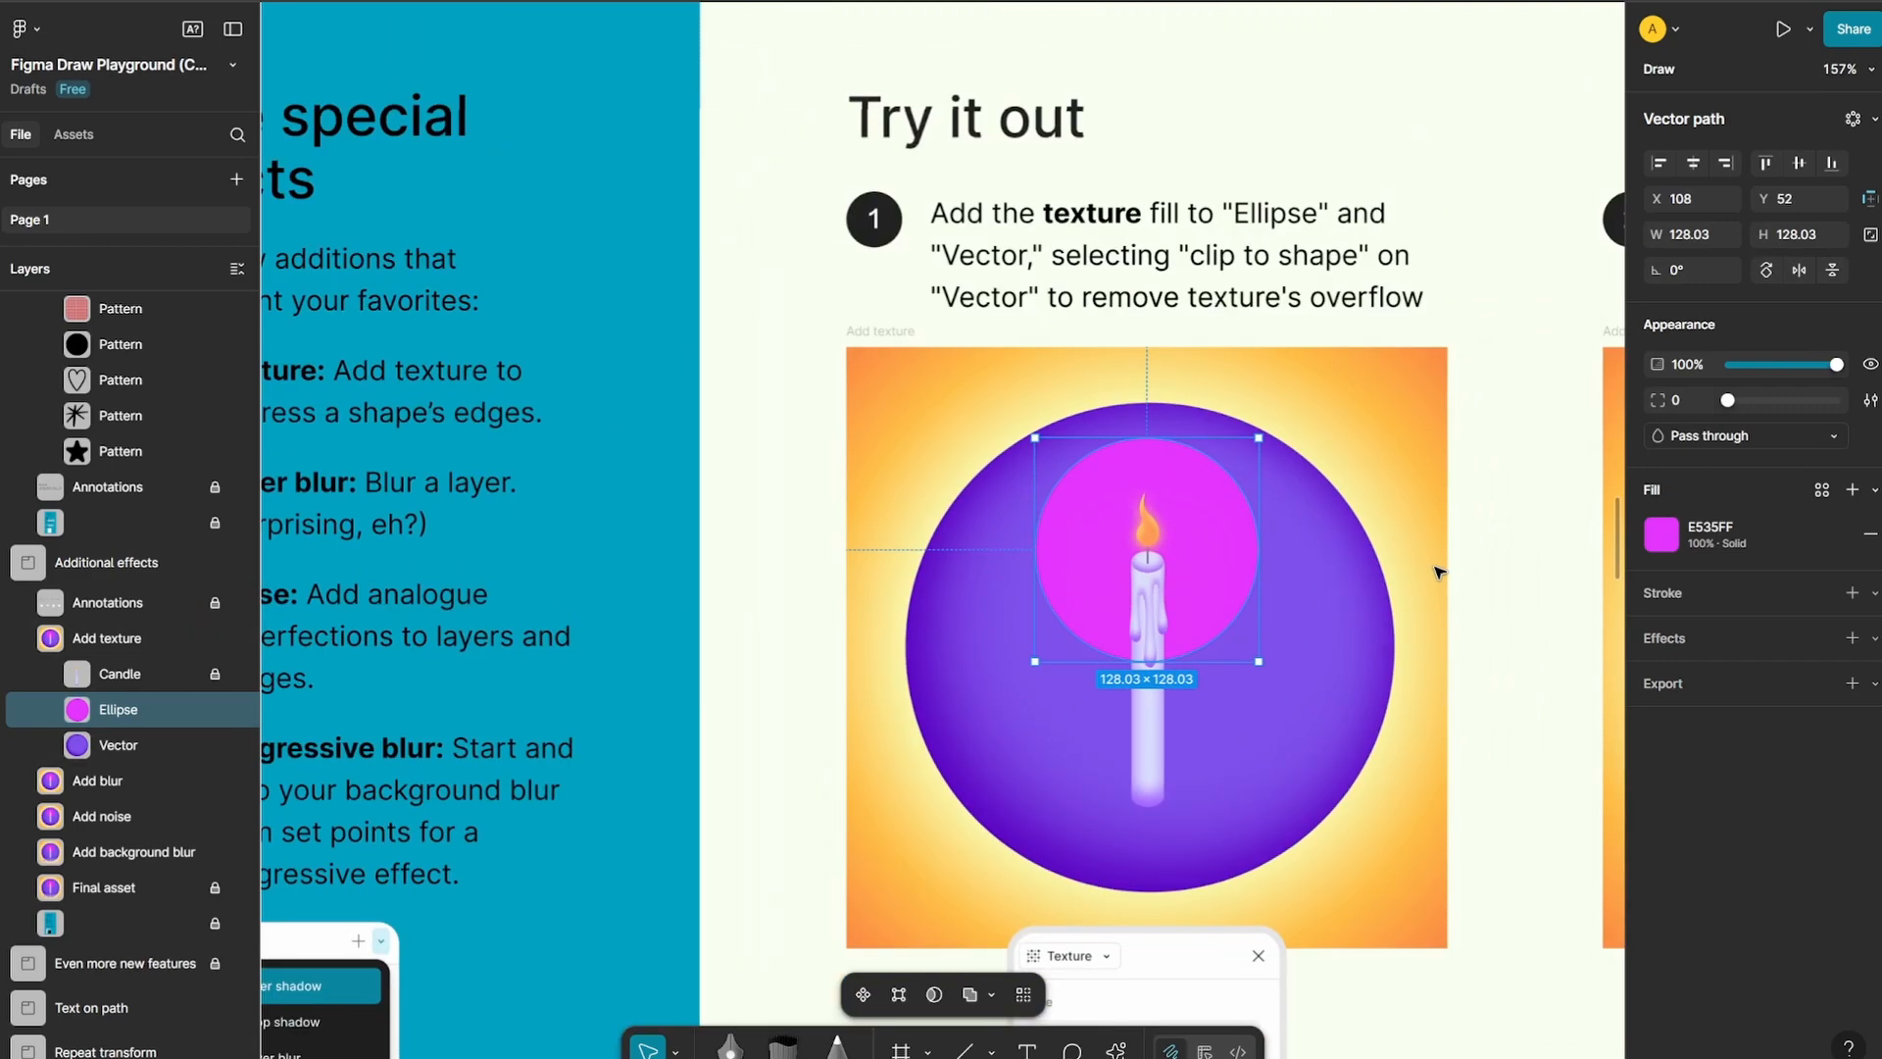
pyautogui.scroll(1, 1437, 571)
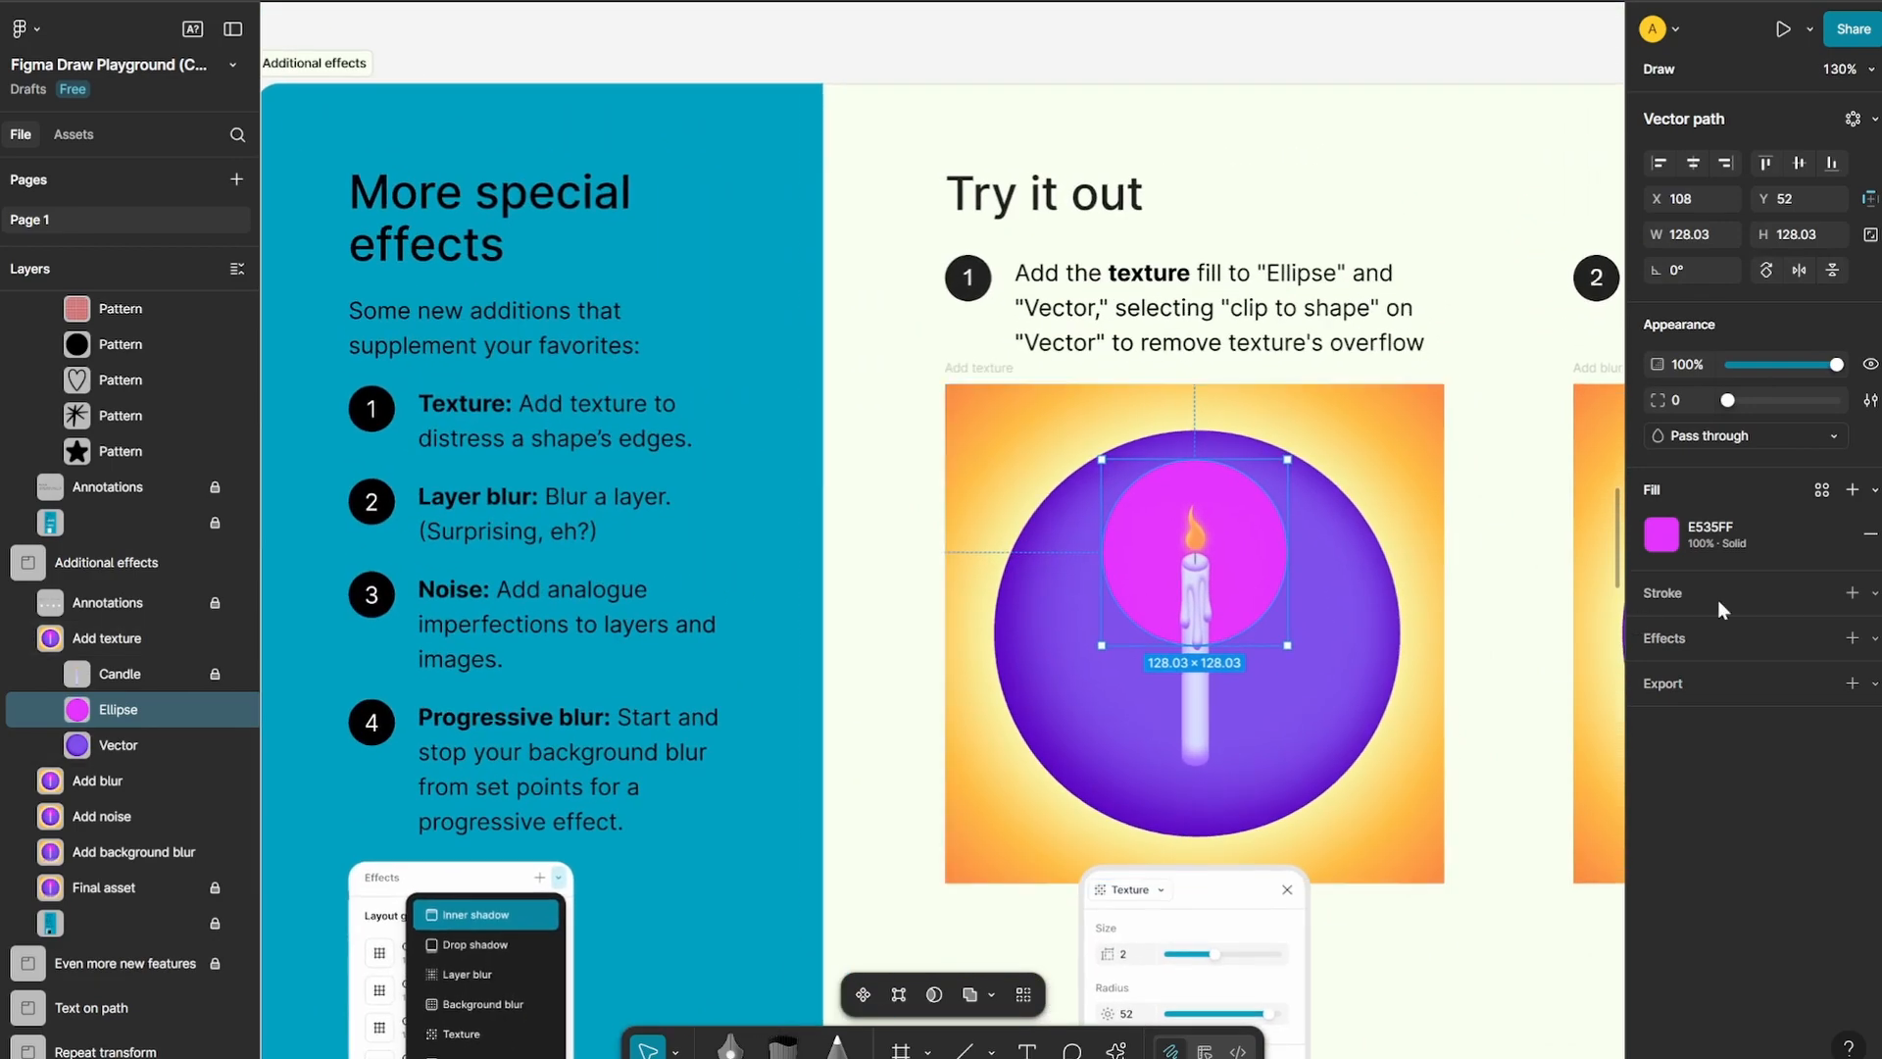
pyautogui.click(1852, 637)
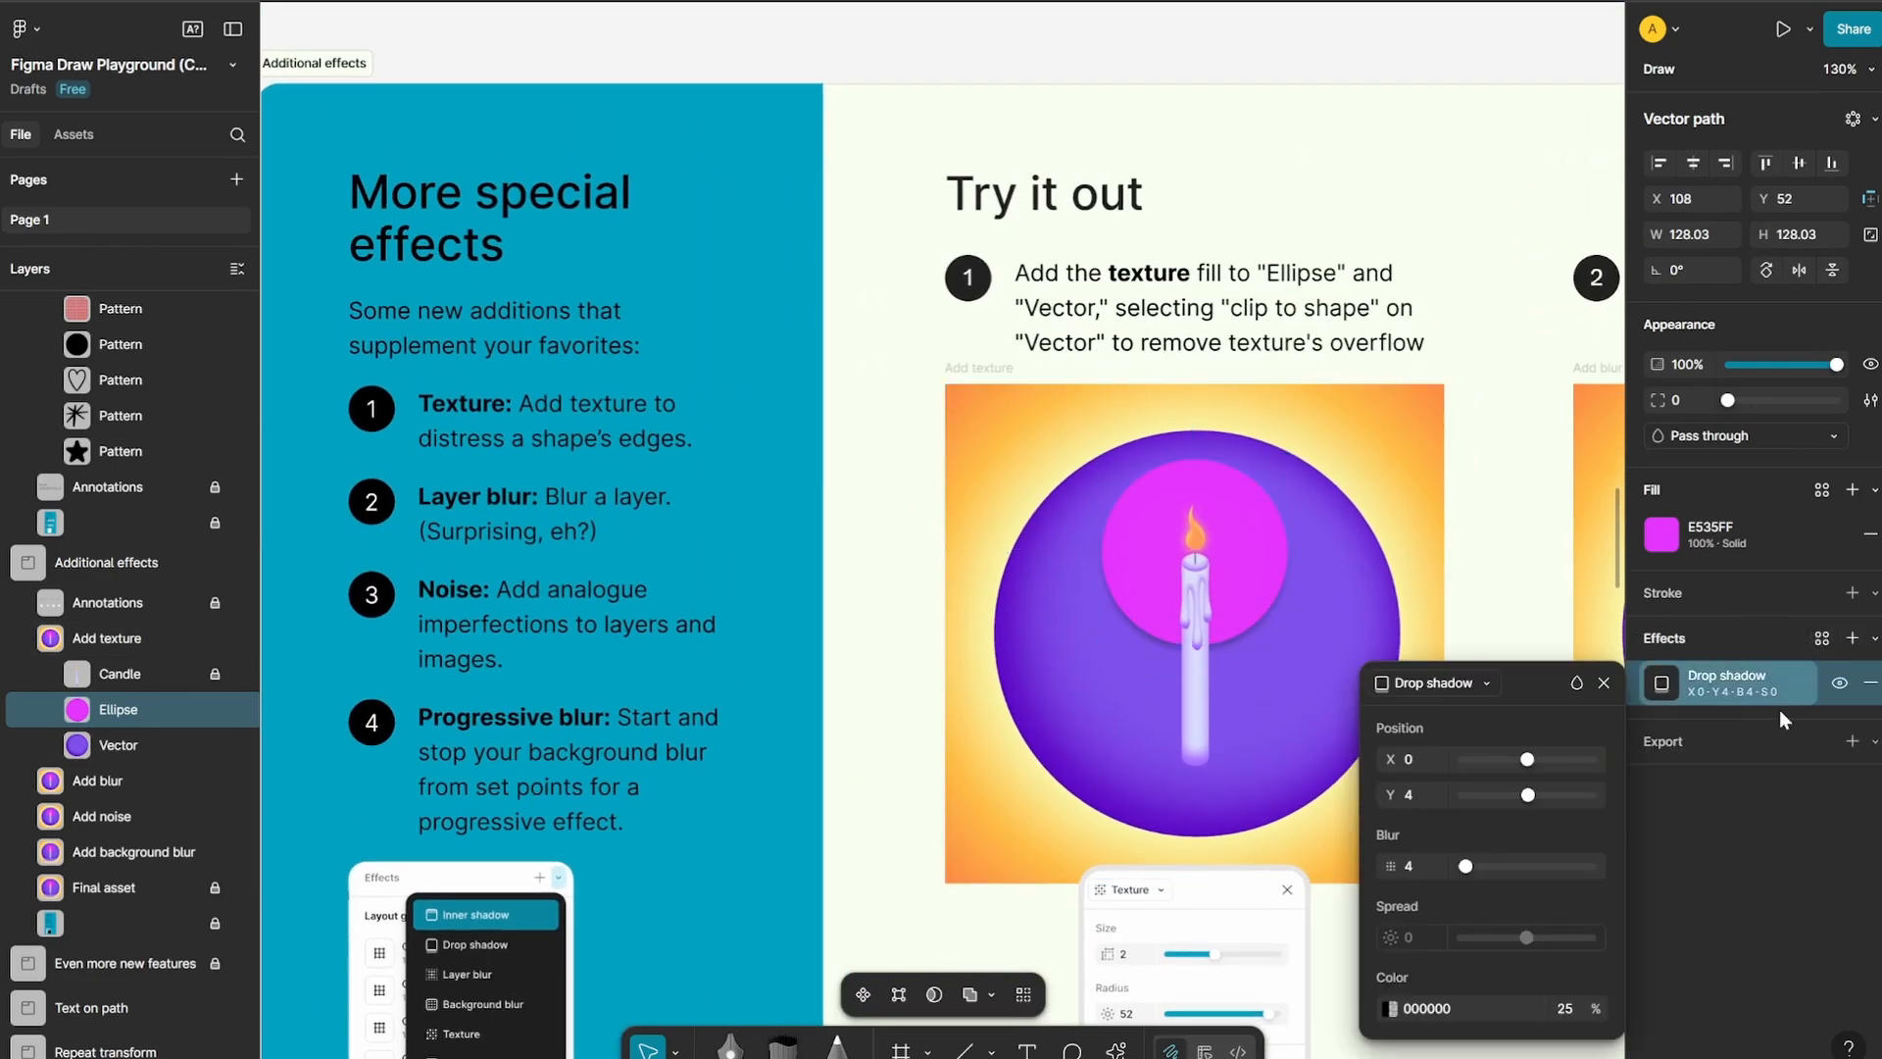
pyautogui.click(1733, 672)
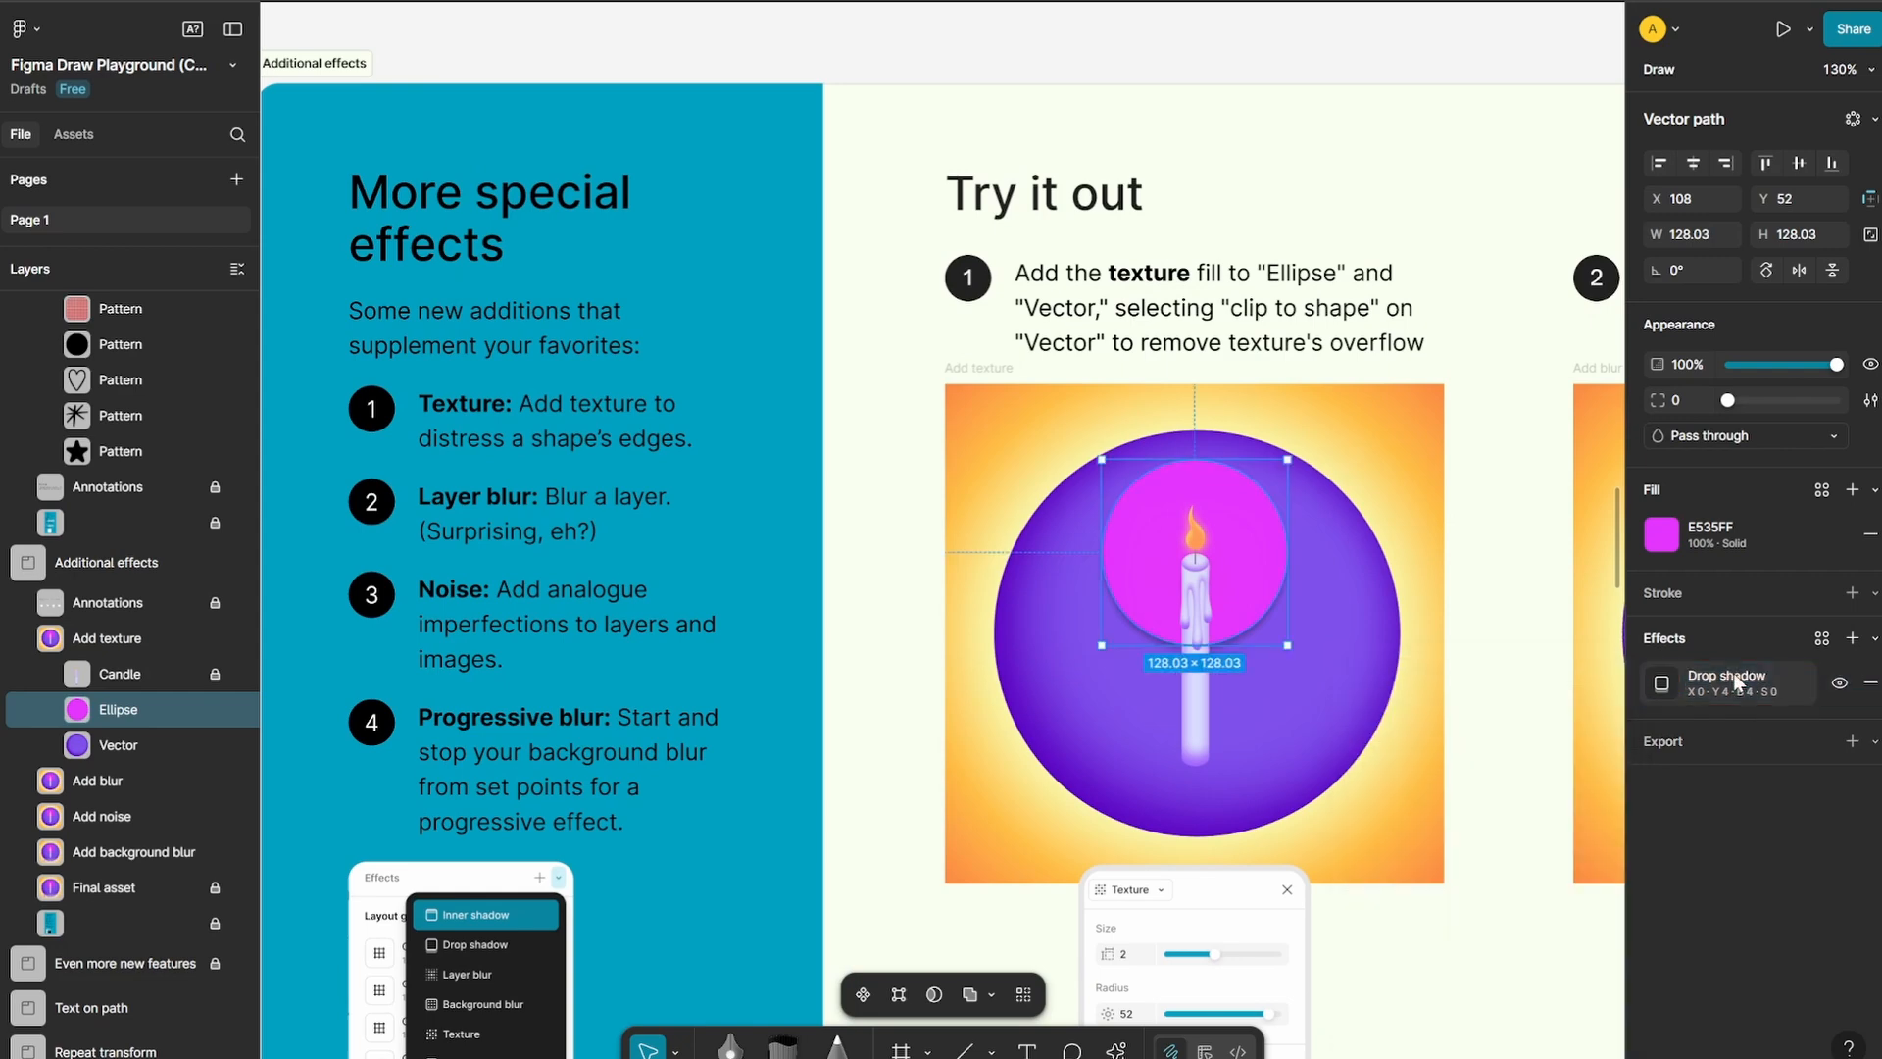
pyautogui.click(1733, 672)
pyautogui.click(1484, 680)
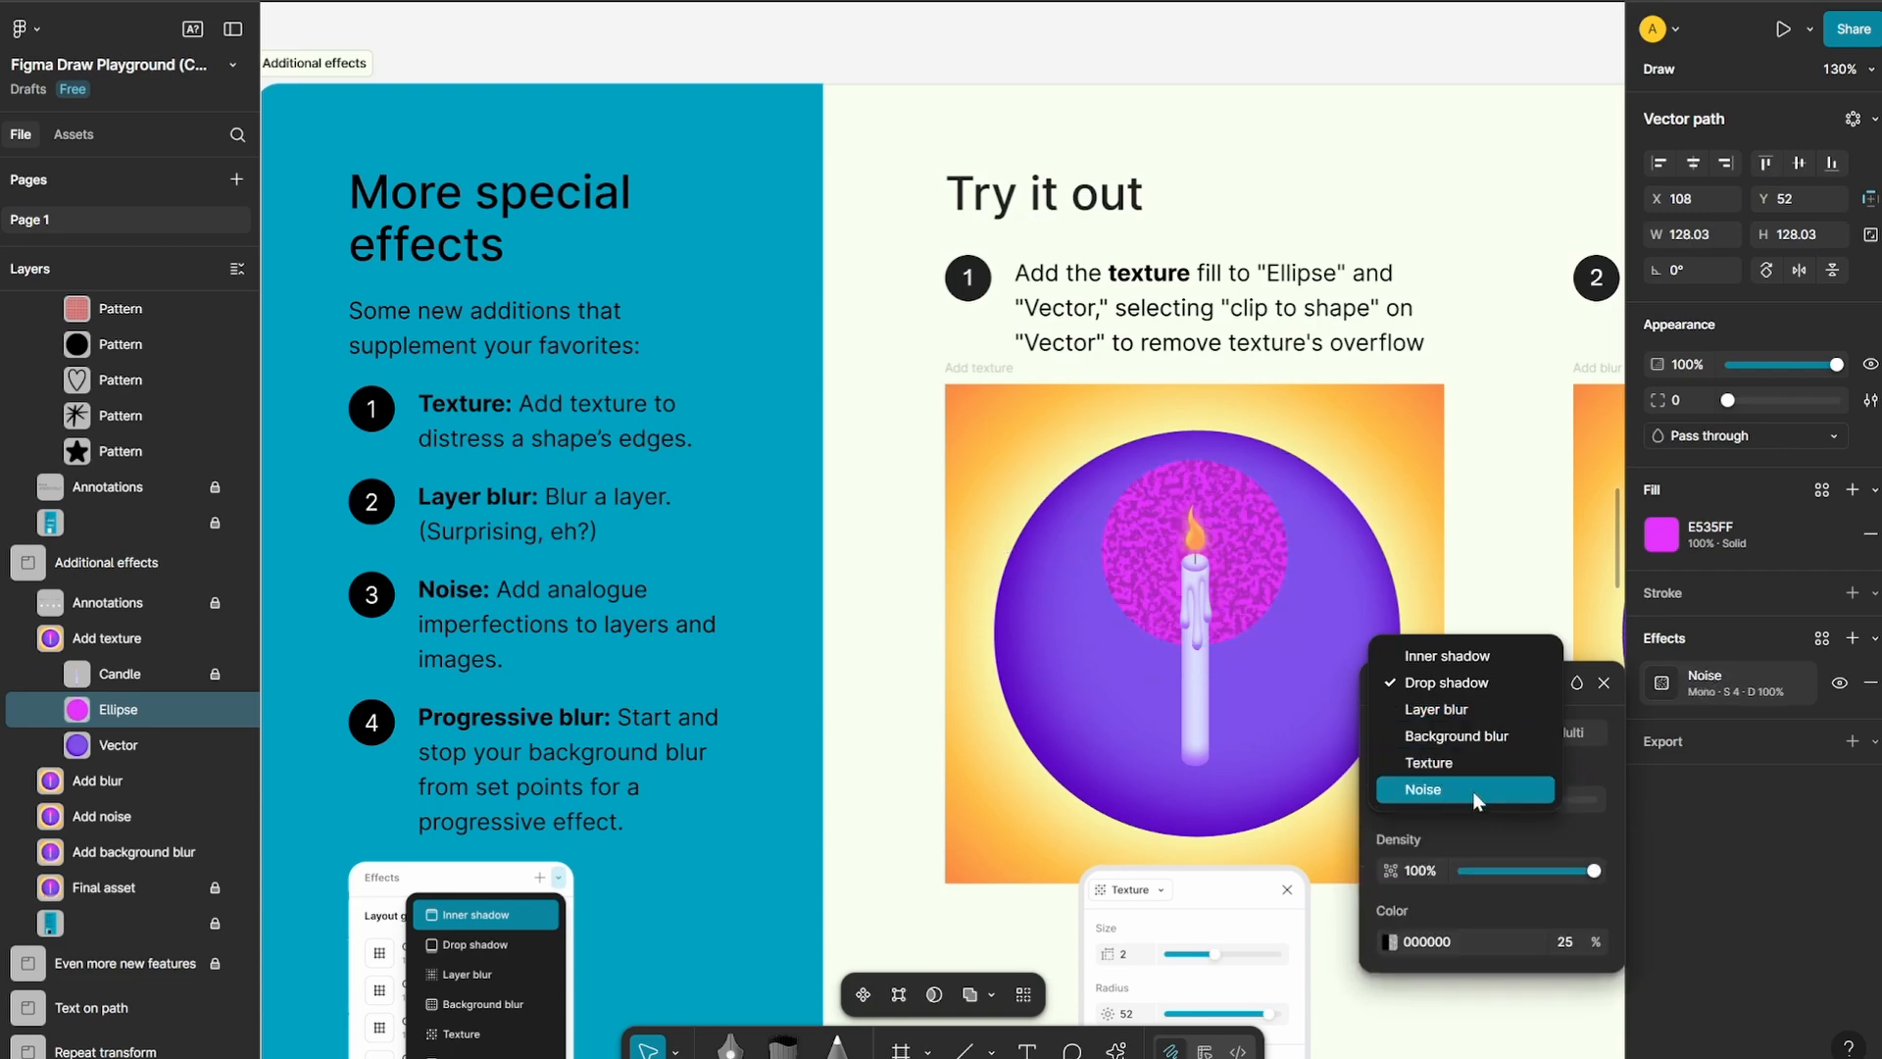
pyautogui.click(1484, 765)
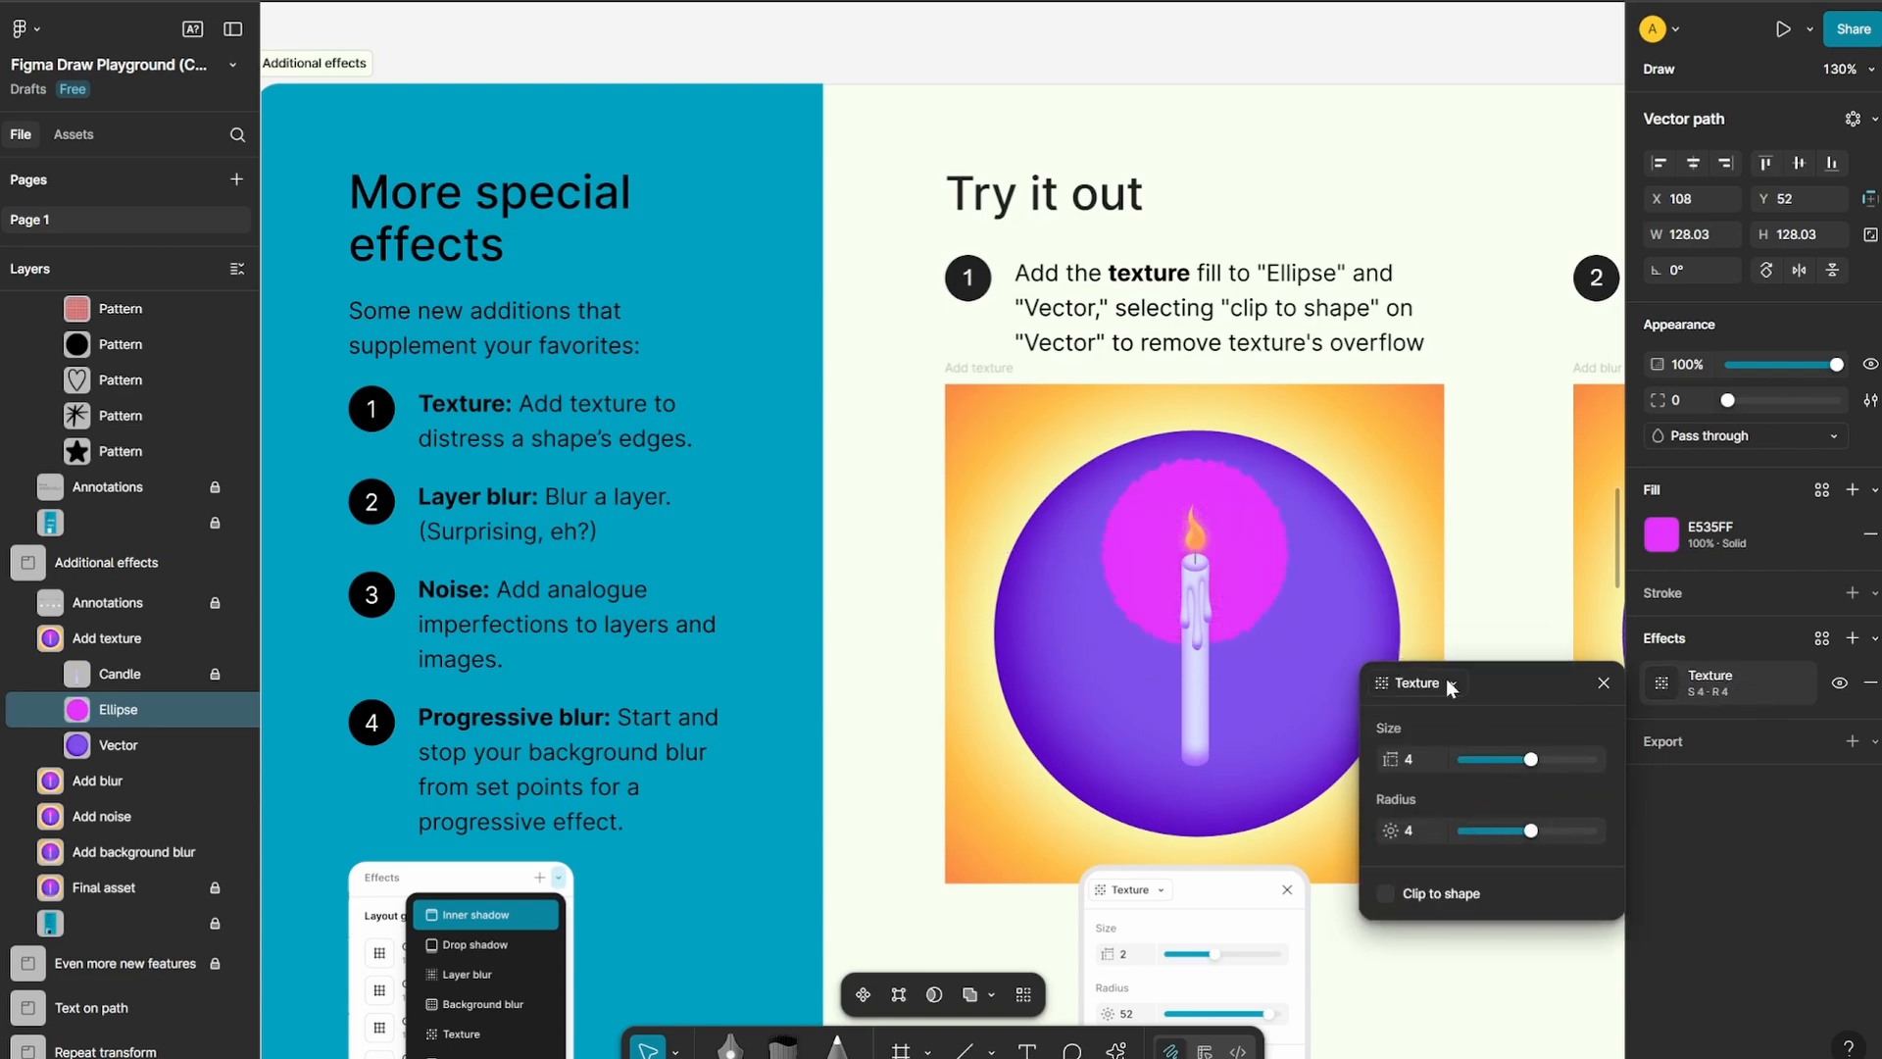
# Set the ellipse's texture size to 5.5 and its radius to 23.5
pyautogui.hscroll(5, 916, 588)
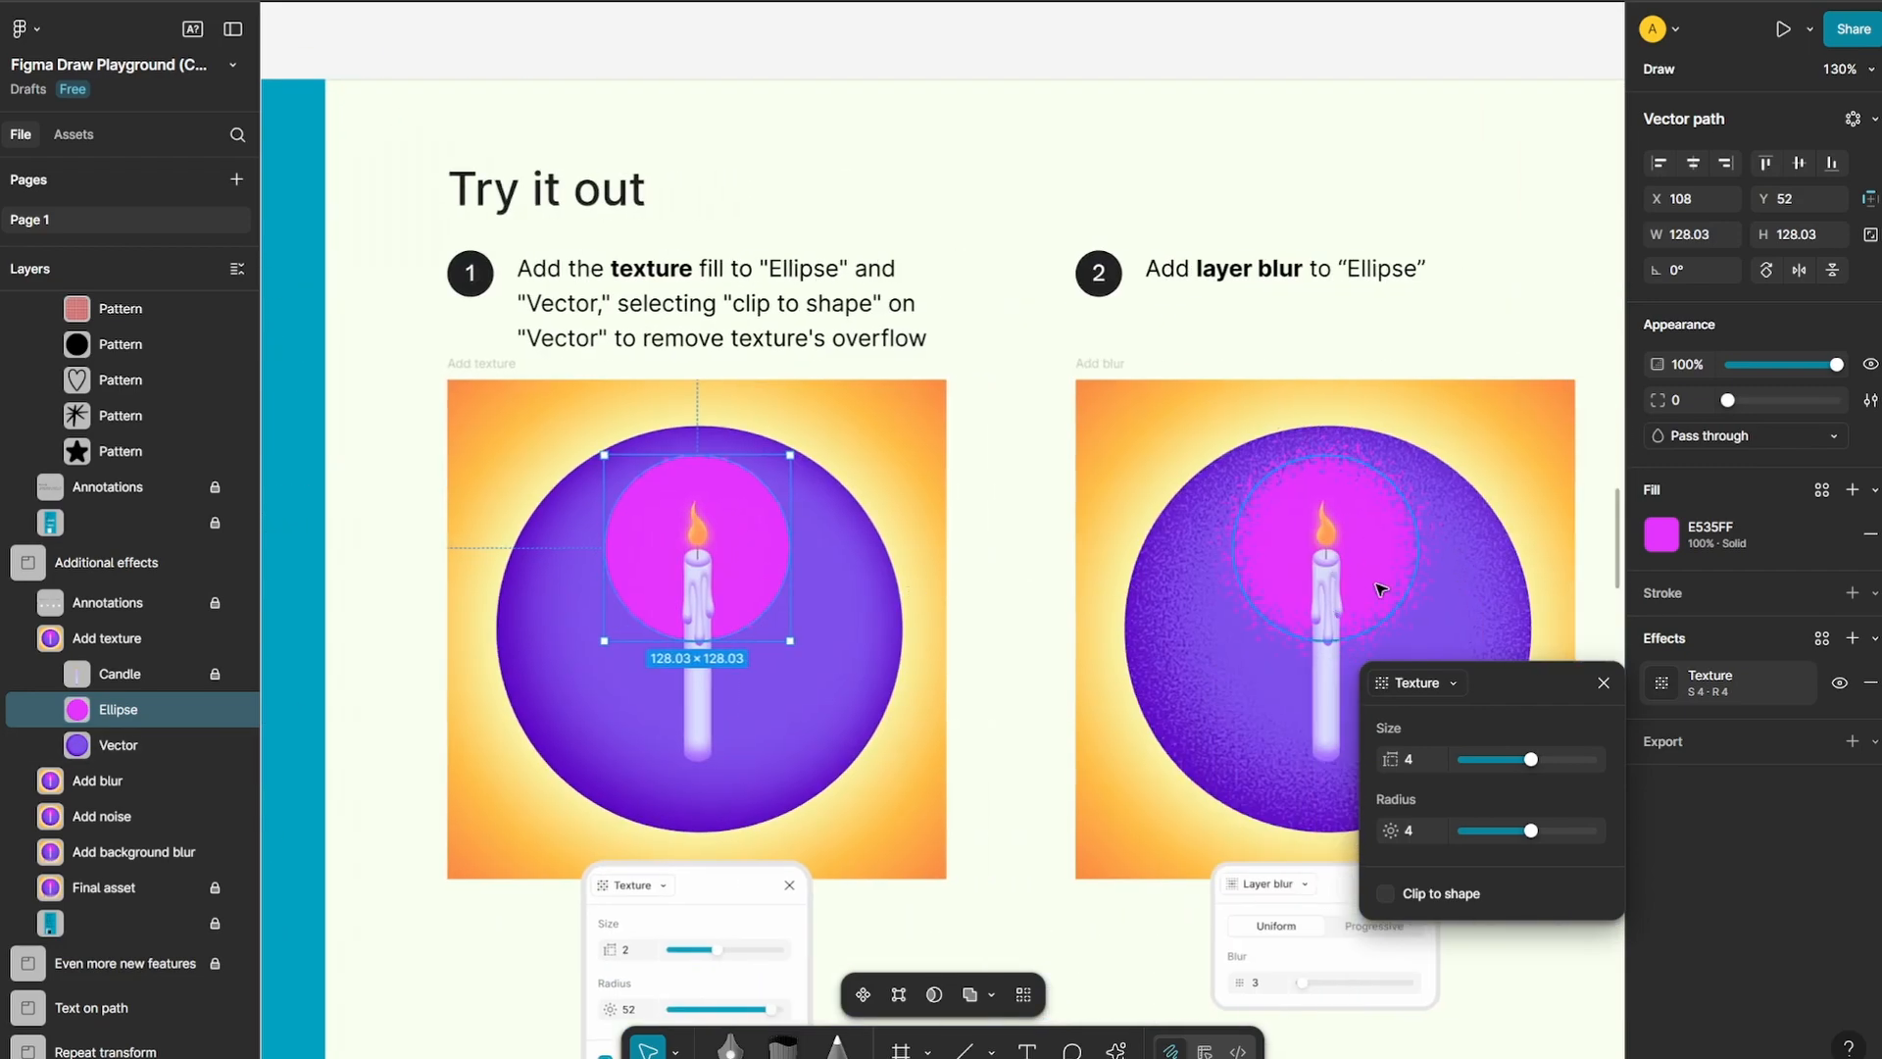
pyautogui.scroll(5, 726, 506)
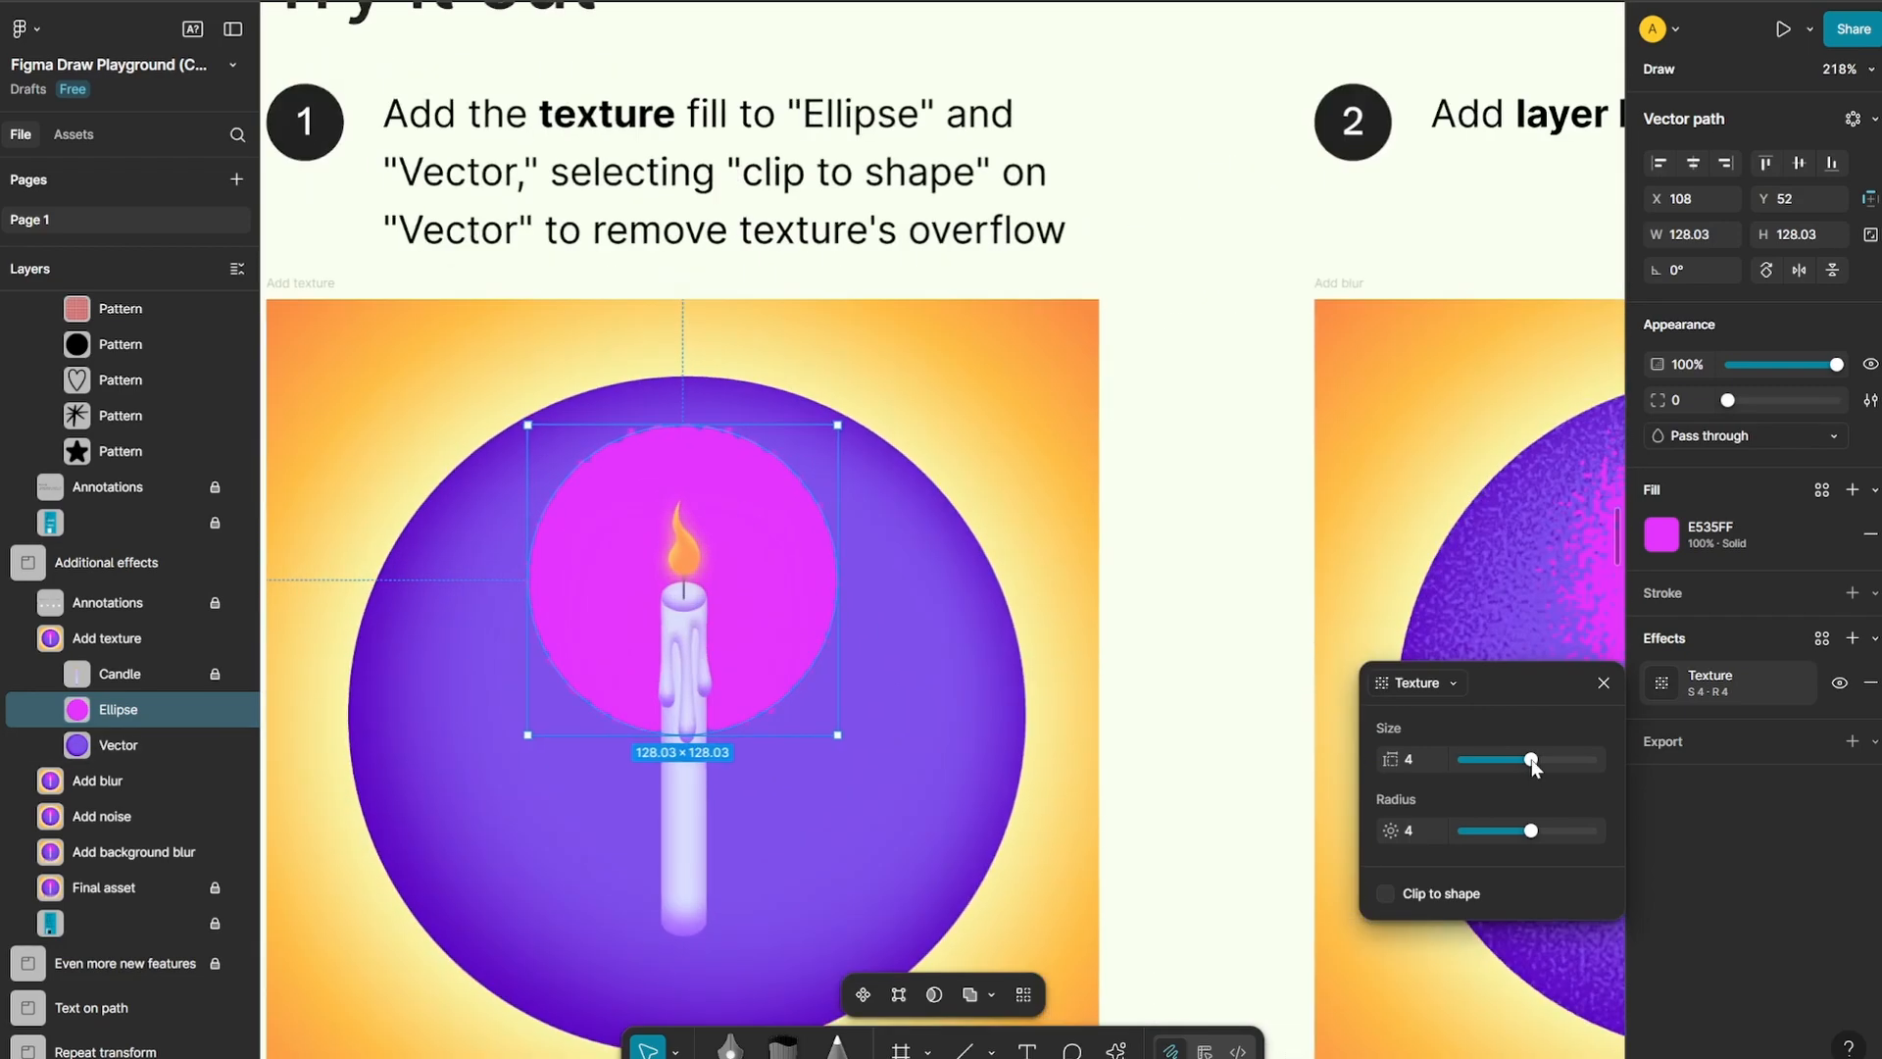
pyautogui.moveTo(1531, 761); pyautogui.dragTo(1537, 763)
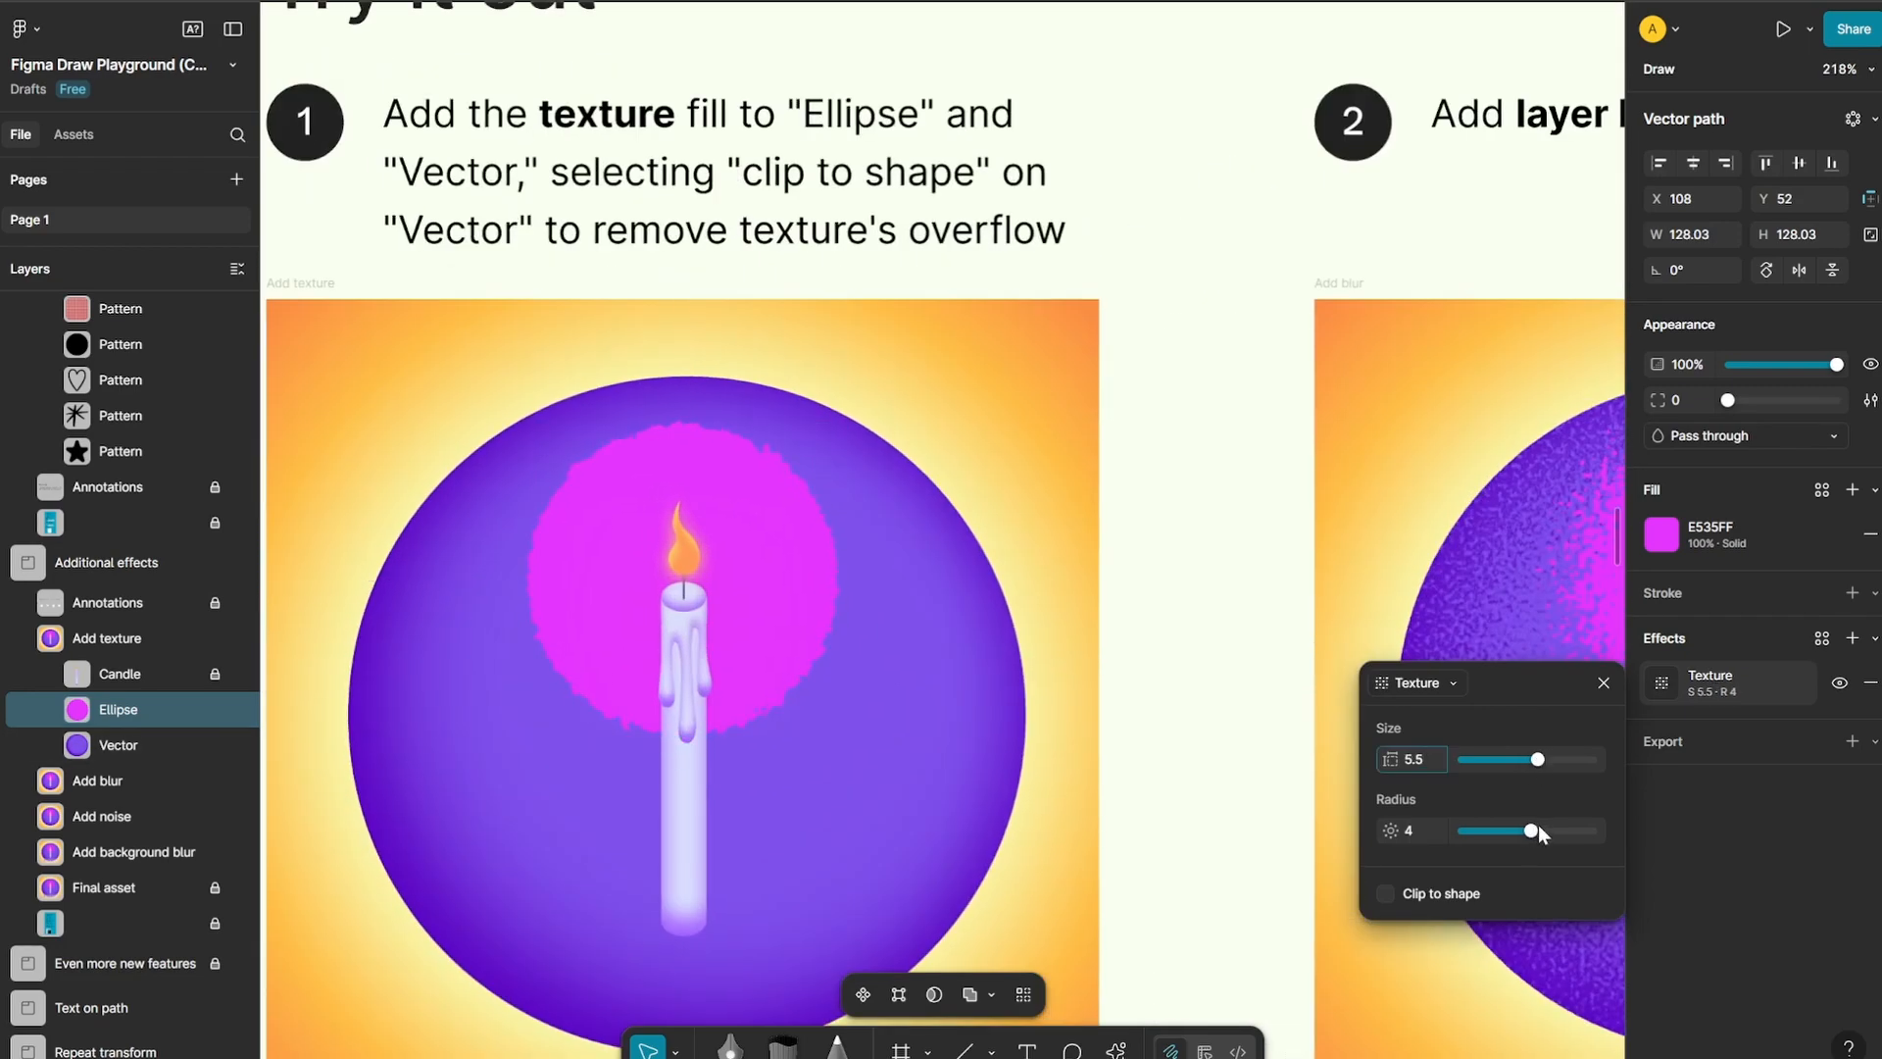
pyautogui.moveTo(1538, 828)
pyautogui.mouseDown()
pyautogui.moveTo(1581, 828)
pyautogui.moveTo(1565, 829)
pyautogui.mouseUp()
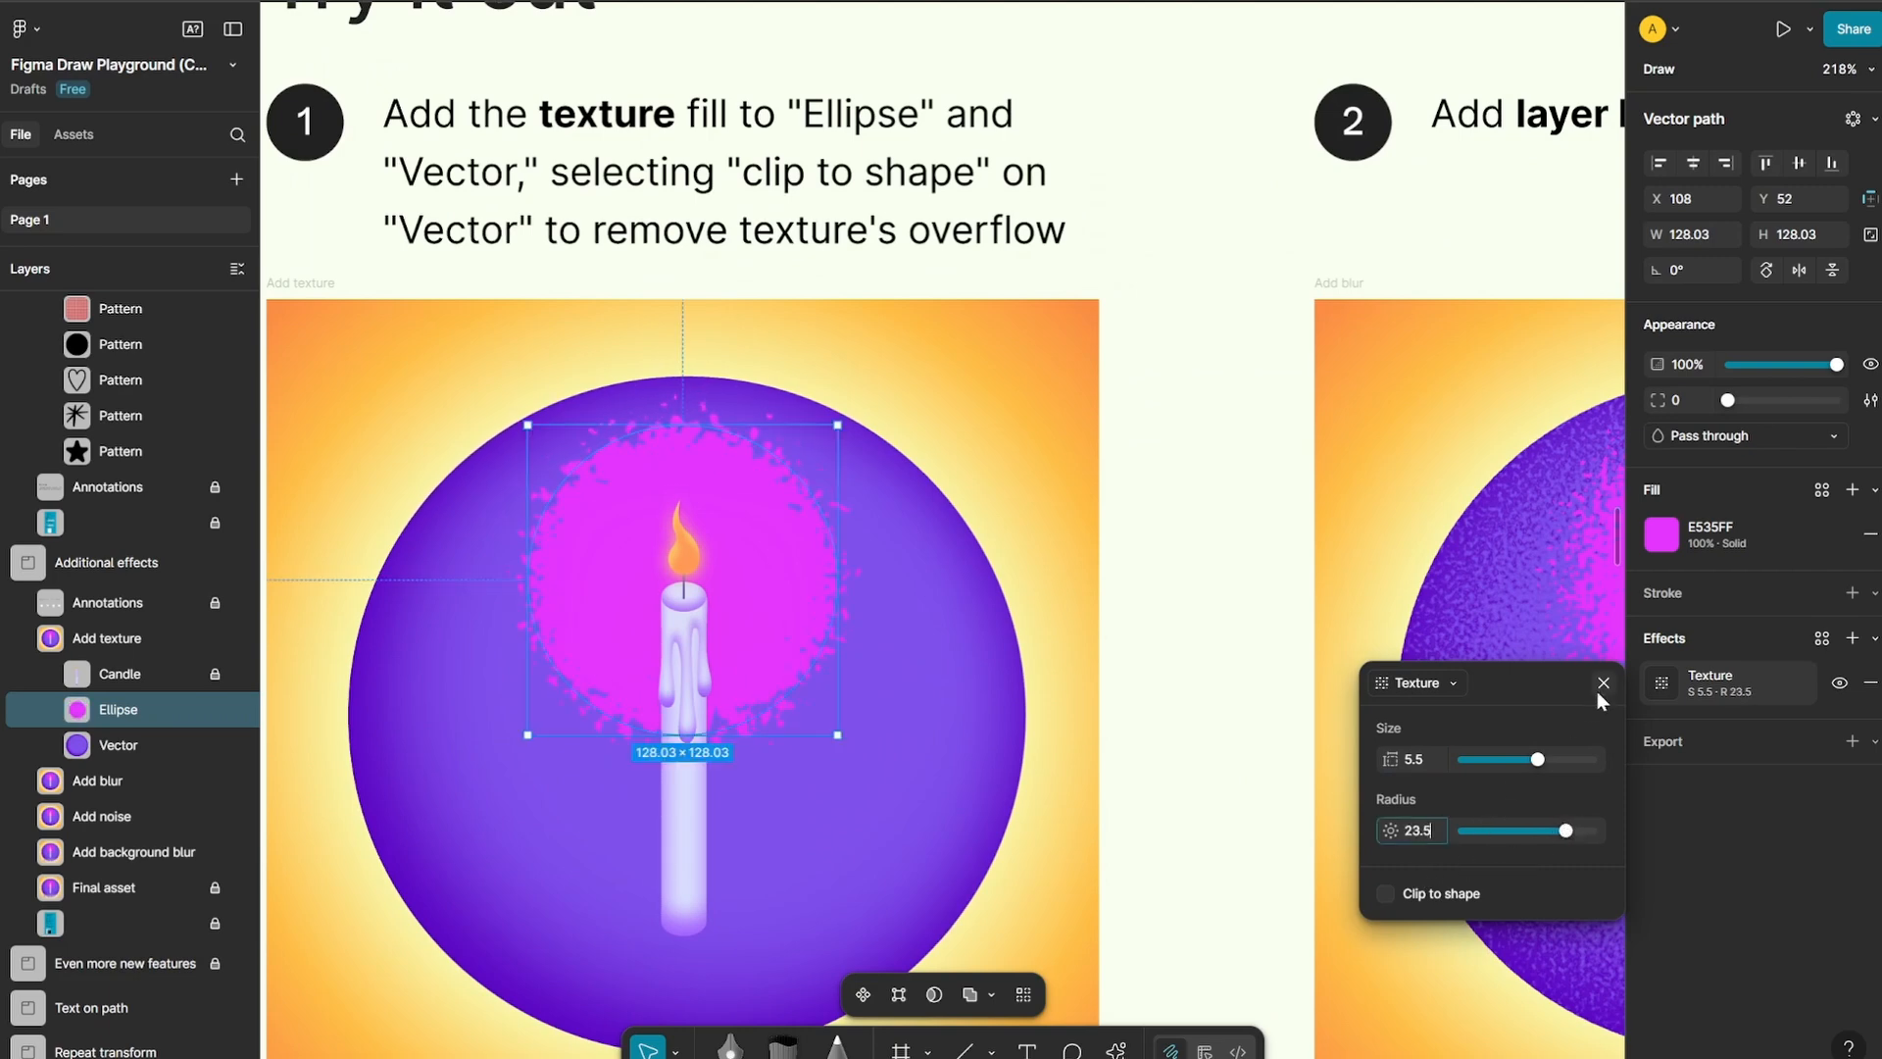
# Change the ellipse's effect to mono Noise with a noise size of 1.4 and a density of 58%
pyautogui.click(1448, 684)
pyautogui.click(1445, 698)
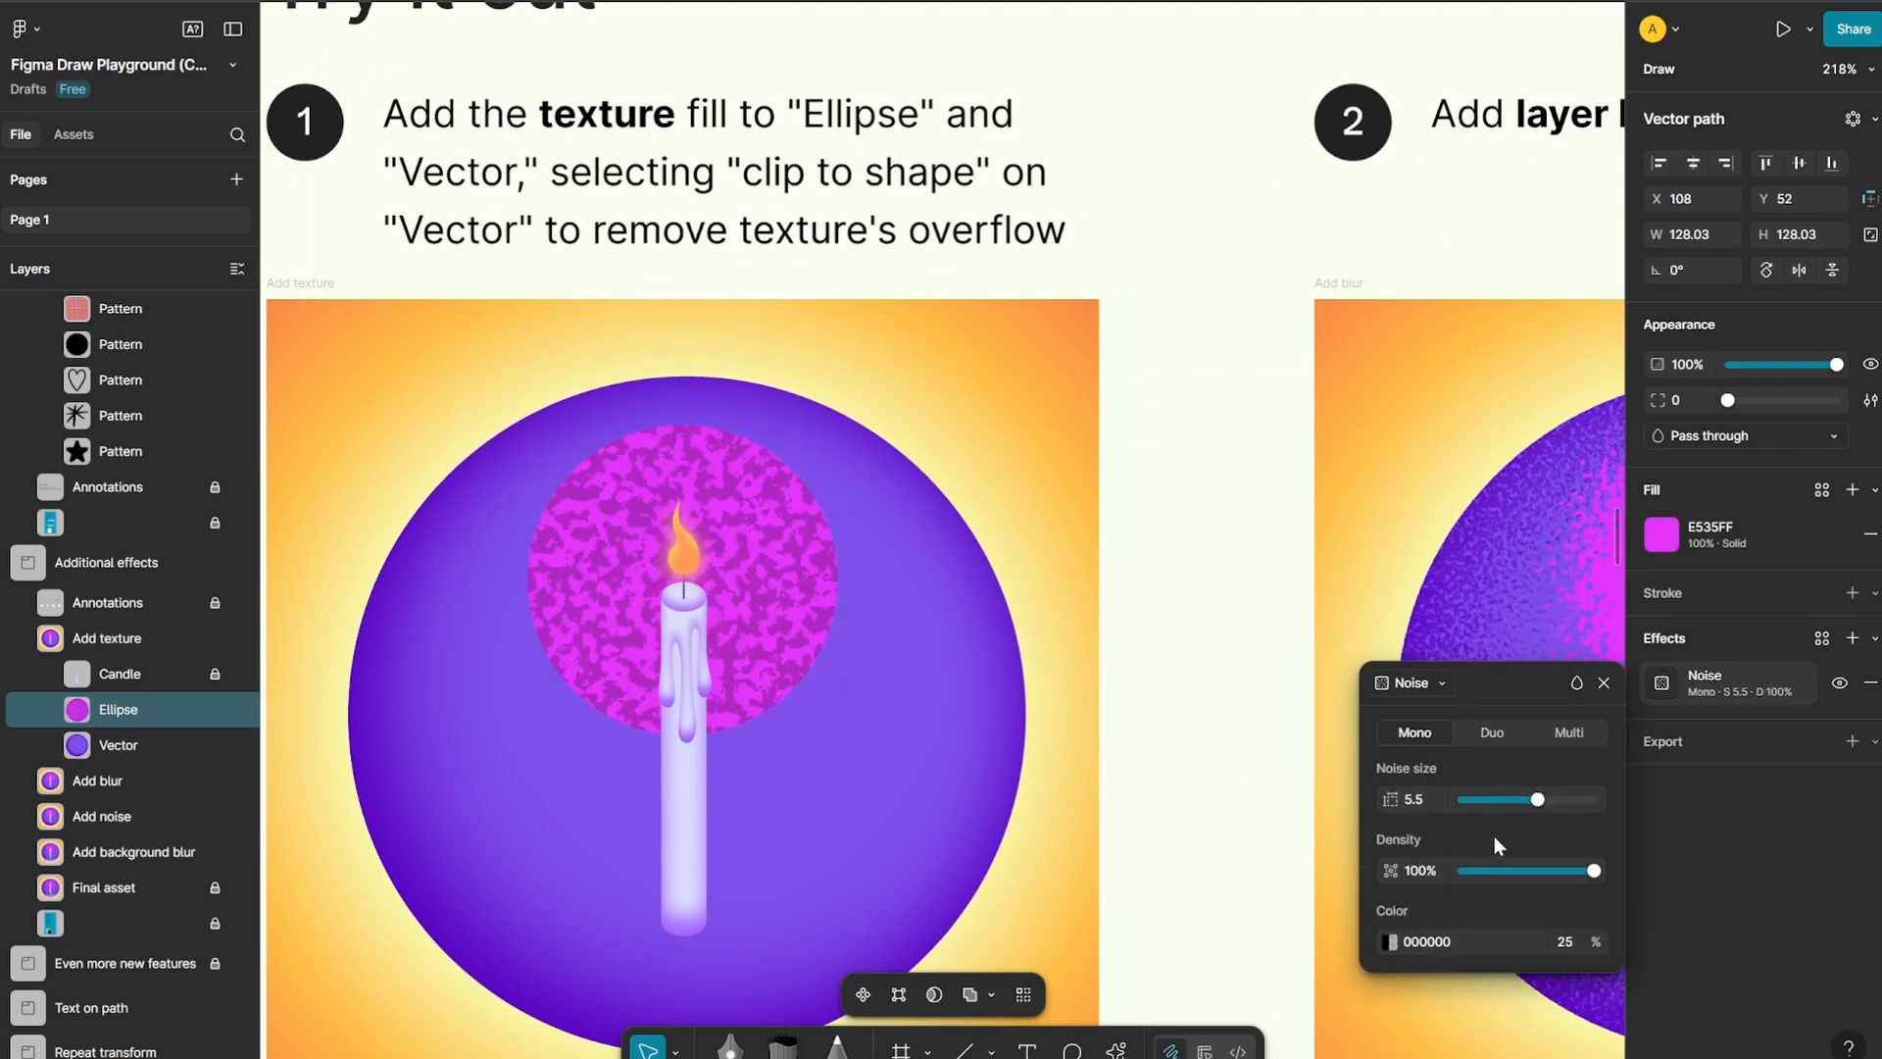
pyautogui.moveTo(1536, 800); pyautogui.dragTo(1531, 798)
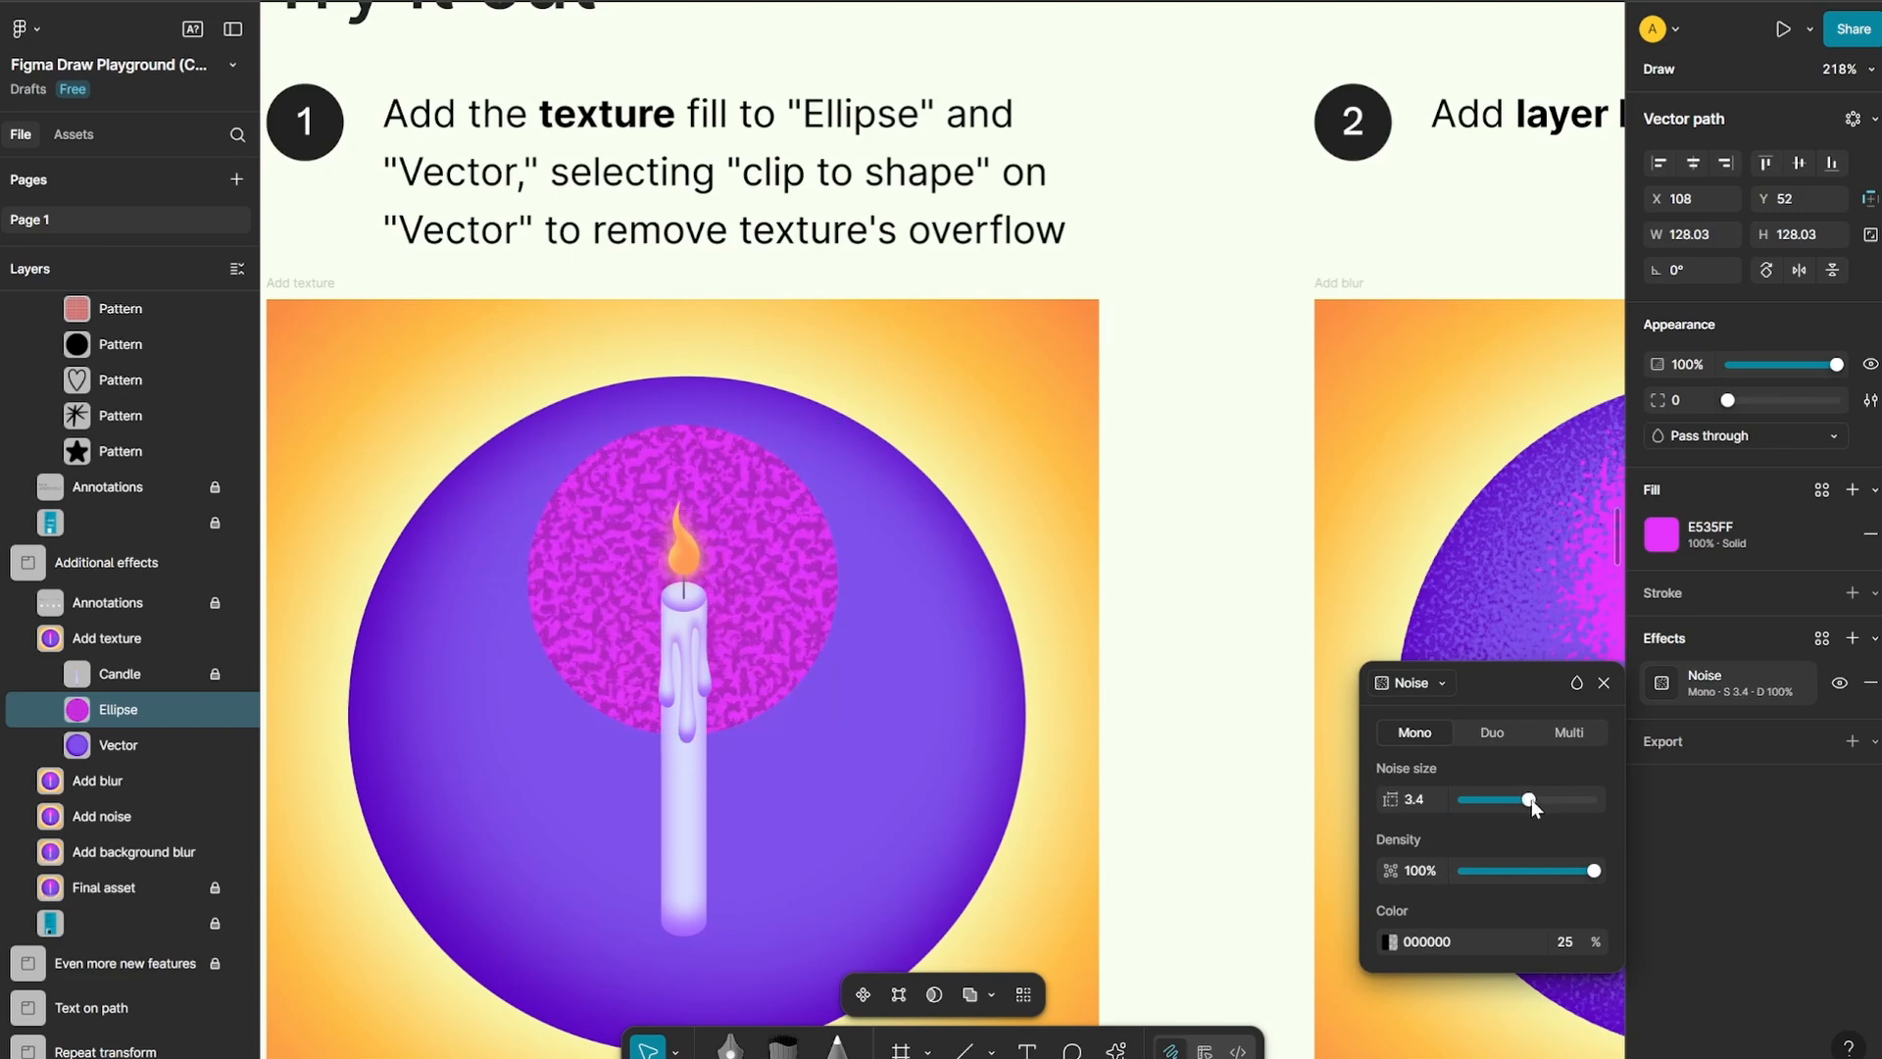
pyautogui.moveTo(1579, 866); pyautogui.dragTo(1535, 870)
pyautogui.moveTo(1534, 802); pyautogui.dragTo(1510, 799)
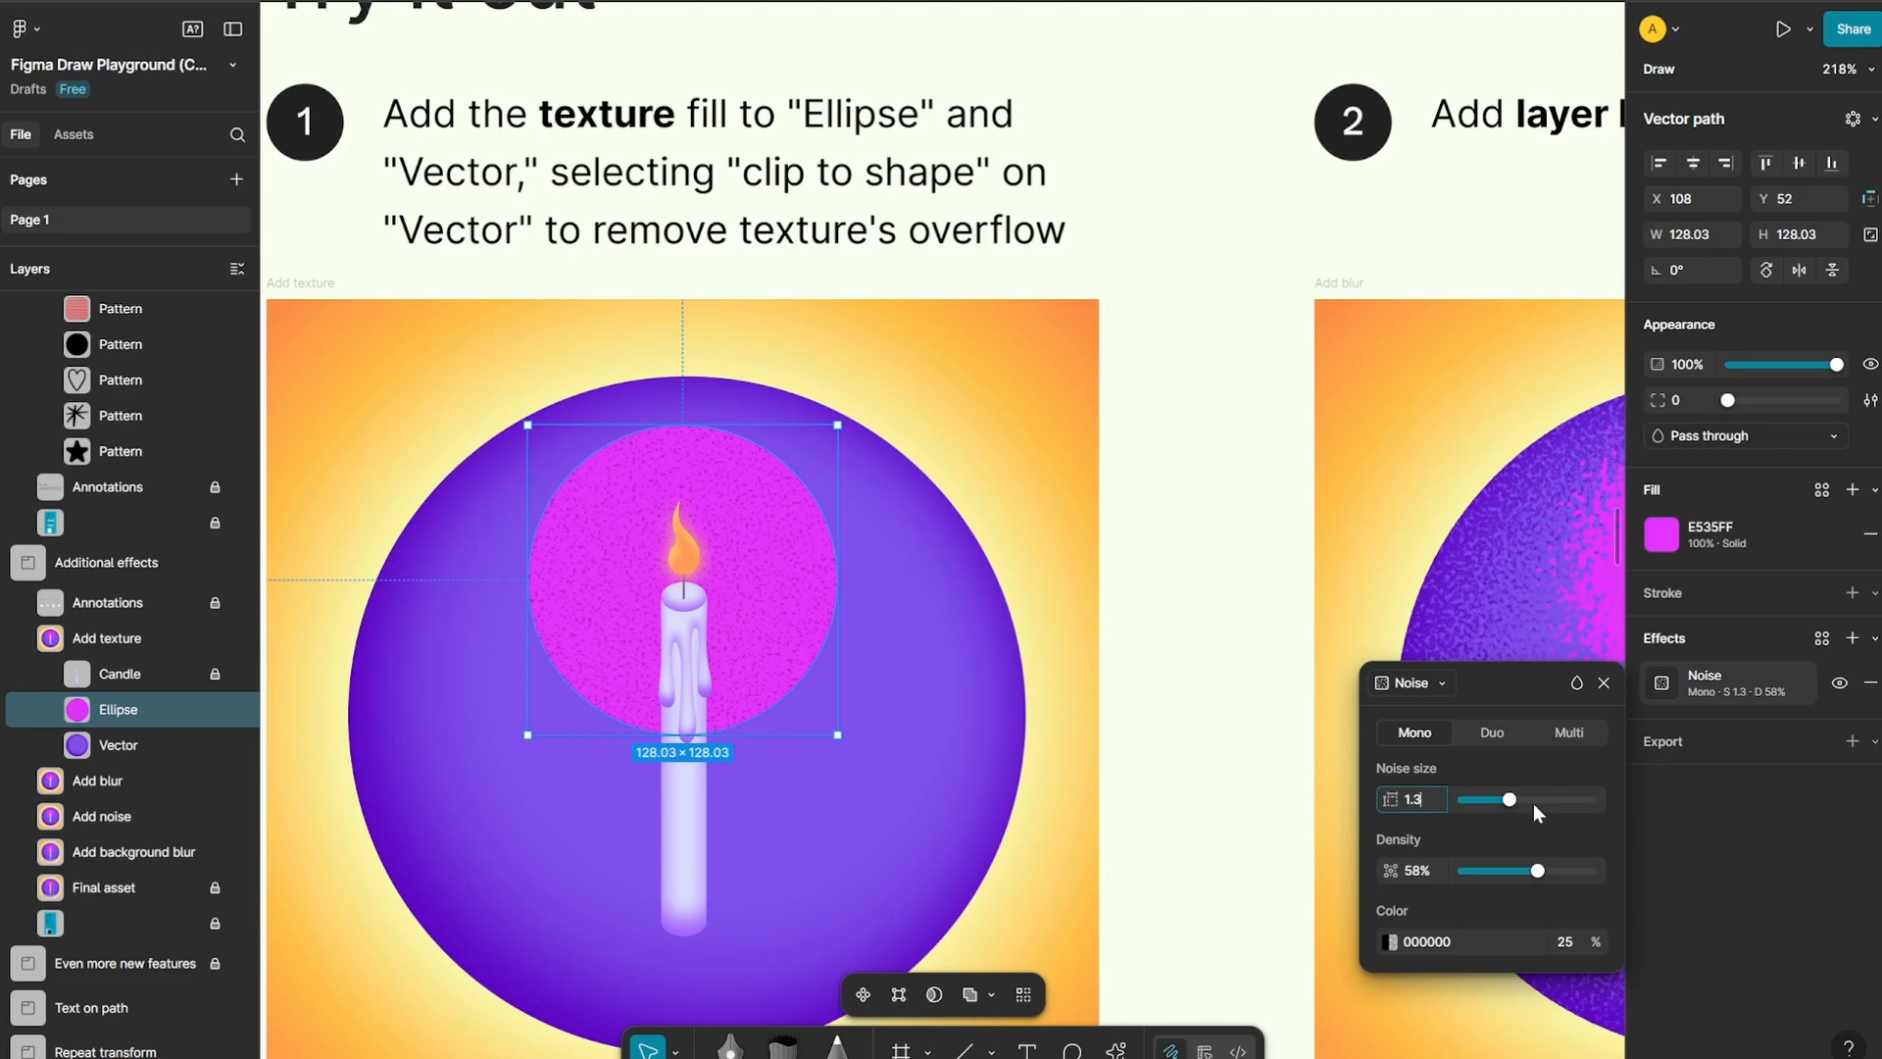
pyautogui.moveTo(1509, 800); pyautogui.dragTo(1511, 801)
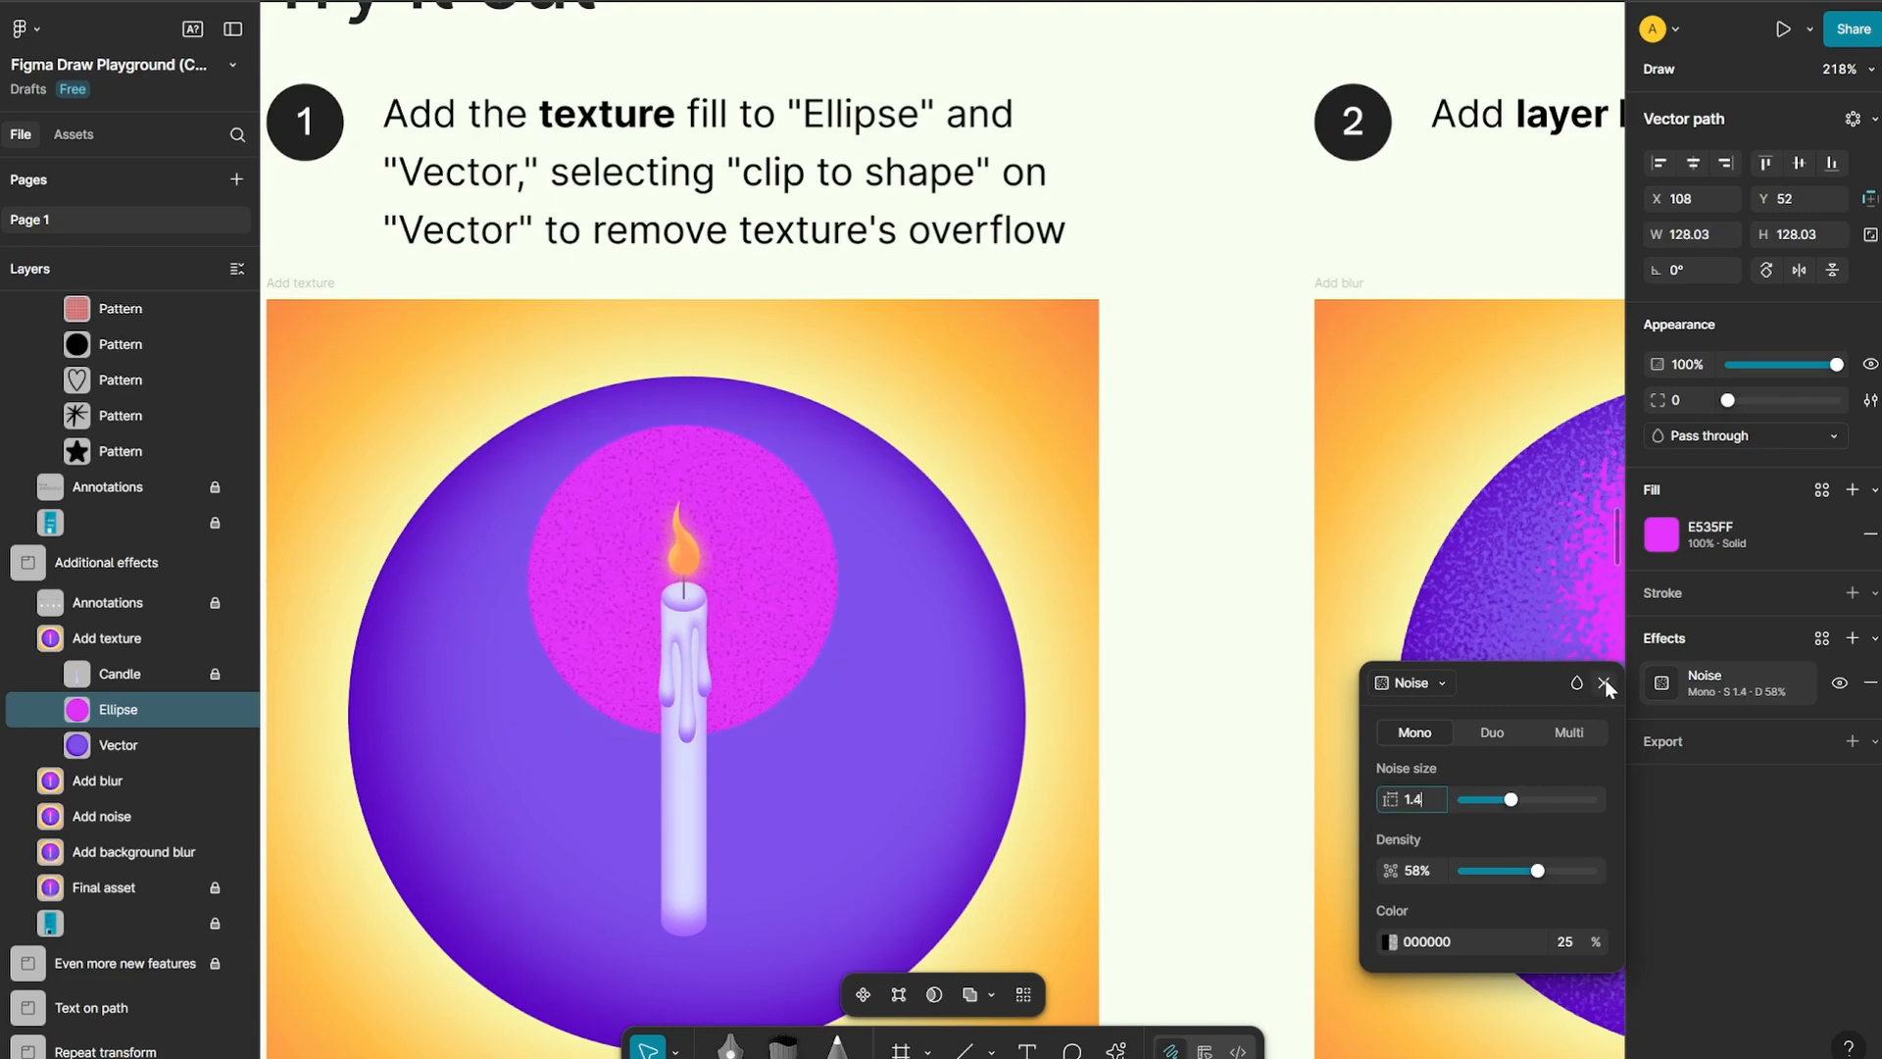
pyautogui.click(1443, 682)
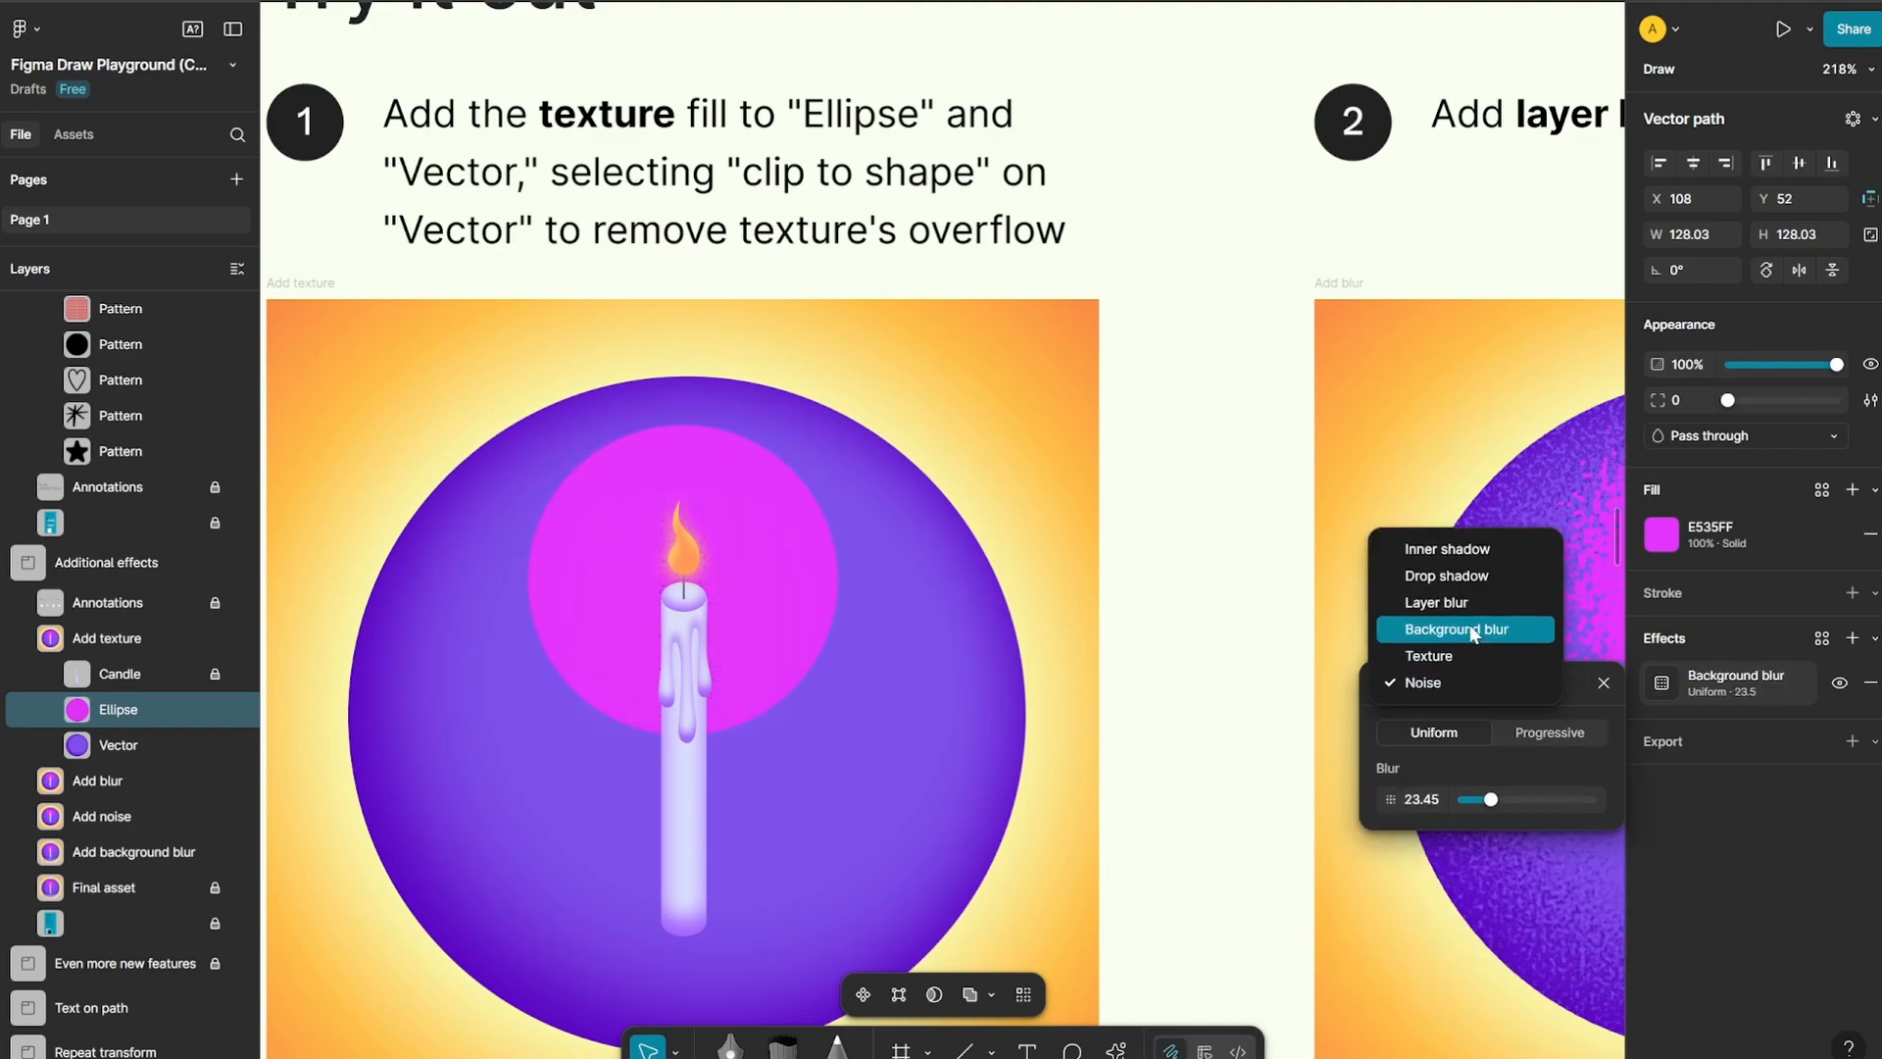
pyautogui.click(1274, 519)
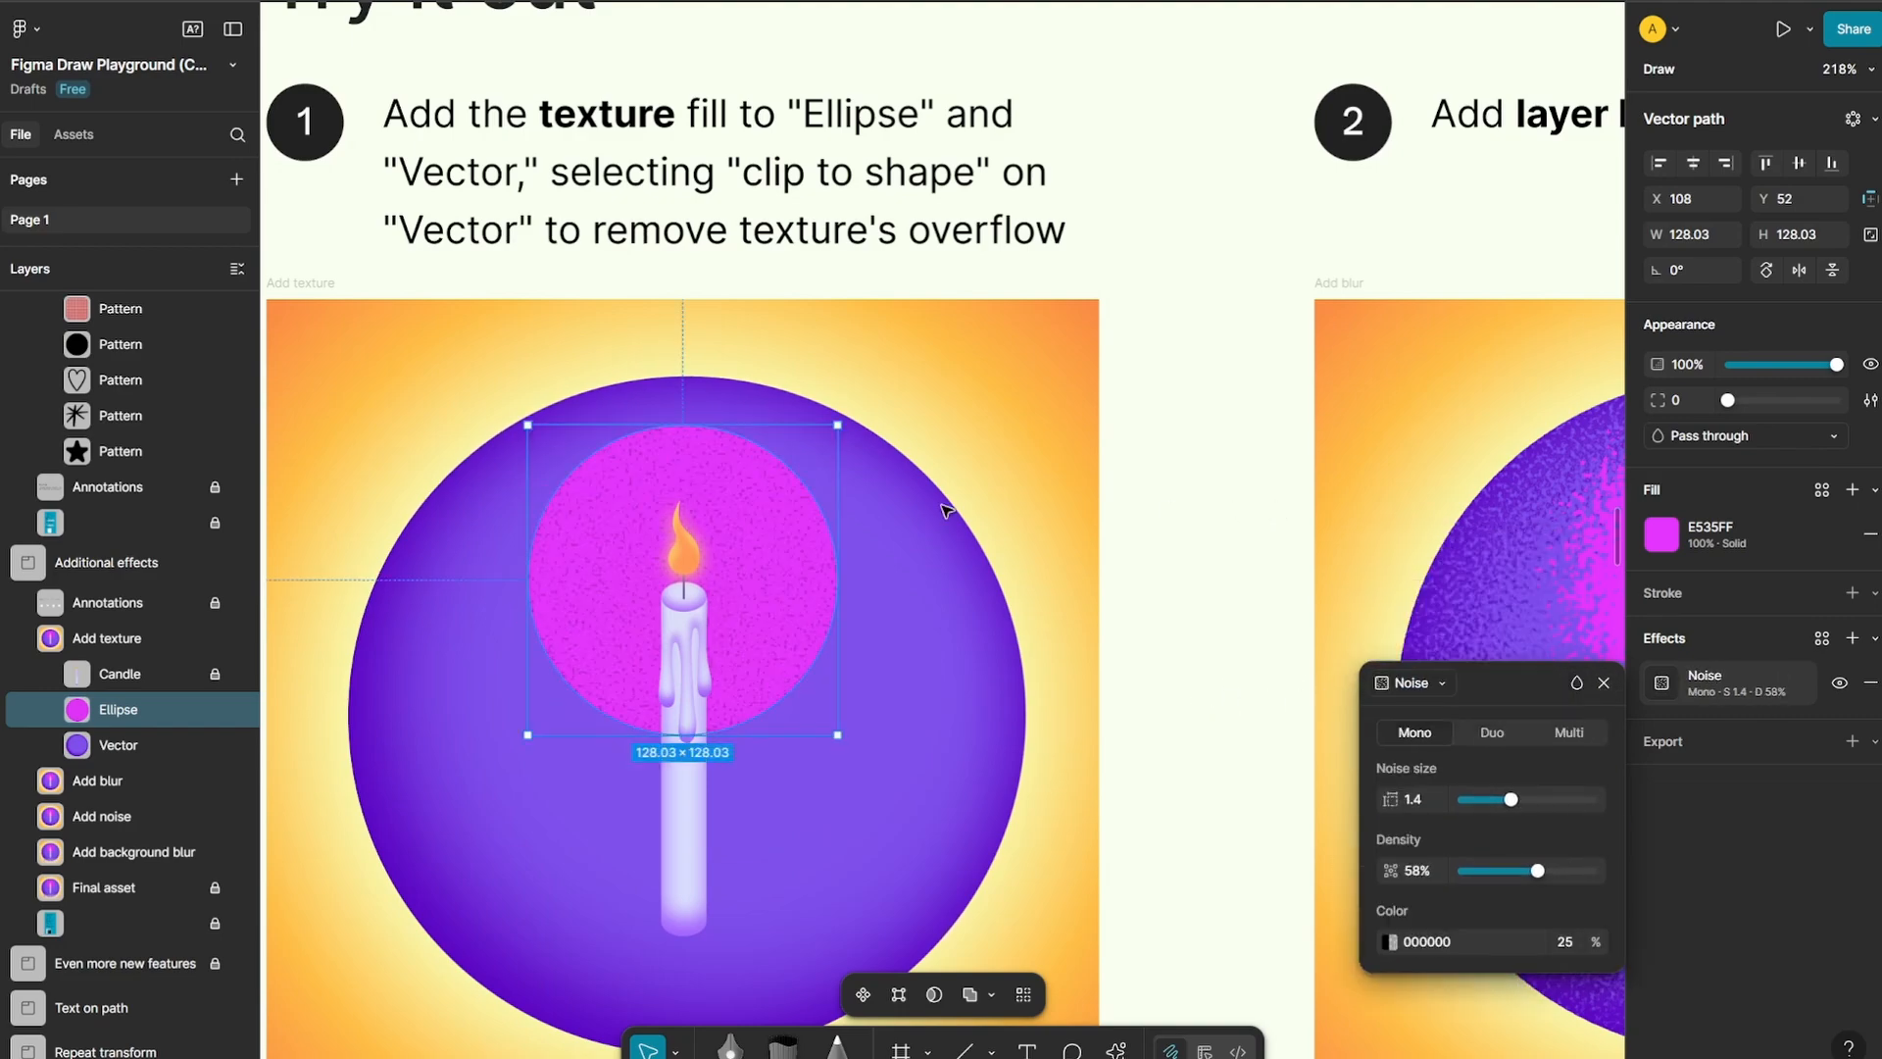
pyautogui.click(1093, 521)
# Select the Navigation bar in the Add background blur frame and examine it up close against the Final asset's progressively blurred bar
pyautogui.keyDown('ctrl'); pyautogui.scroll(-6, 634, 516); pyautogui.keyUp('ctrl')
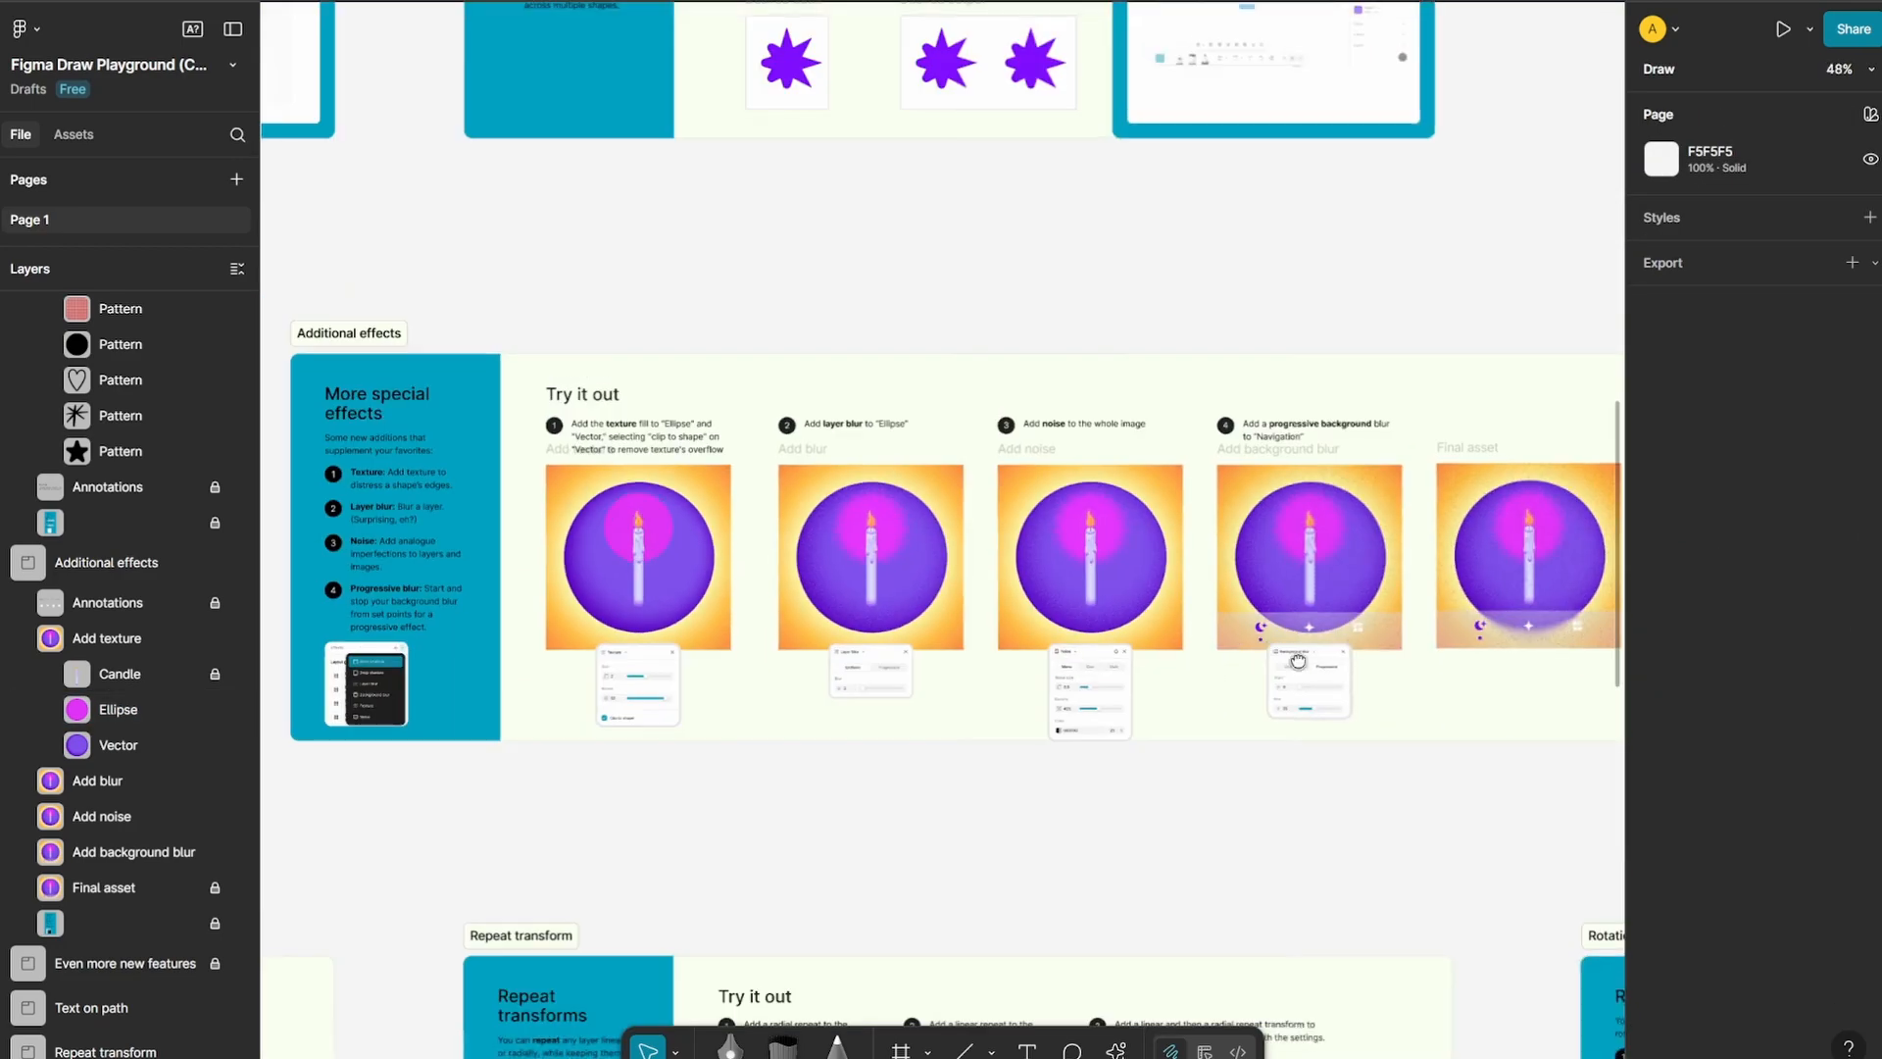
pyautogui.moveTo(1297, 659); pyautogui.dragTo(1020, 651)
pyautogui.keyDown('ctrl'); pyautogui.scroll(3, 1023, 647); pyautogui.keyUp('ctrl')
pyautogui.keyDown('ctrl'); pyautogui.scroll(10, 1022, 647); pyautogui.keyUp('ctrl')
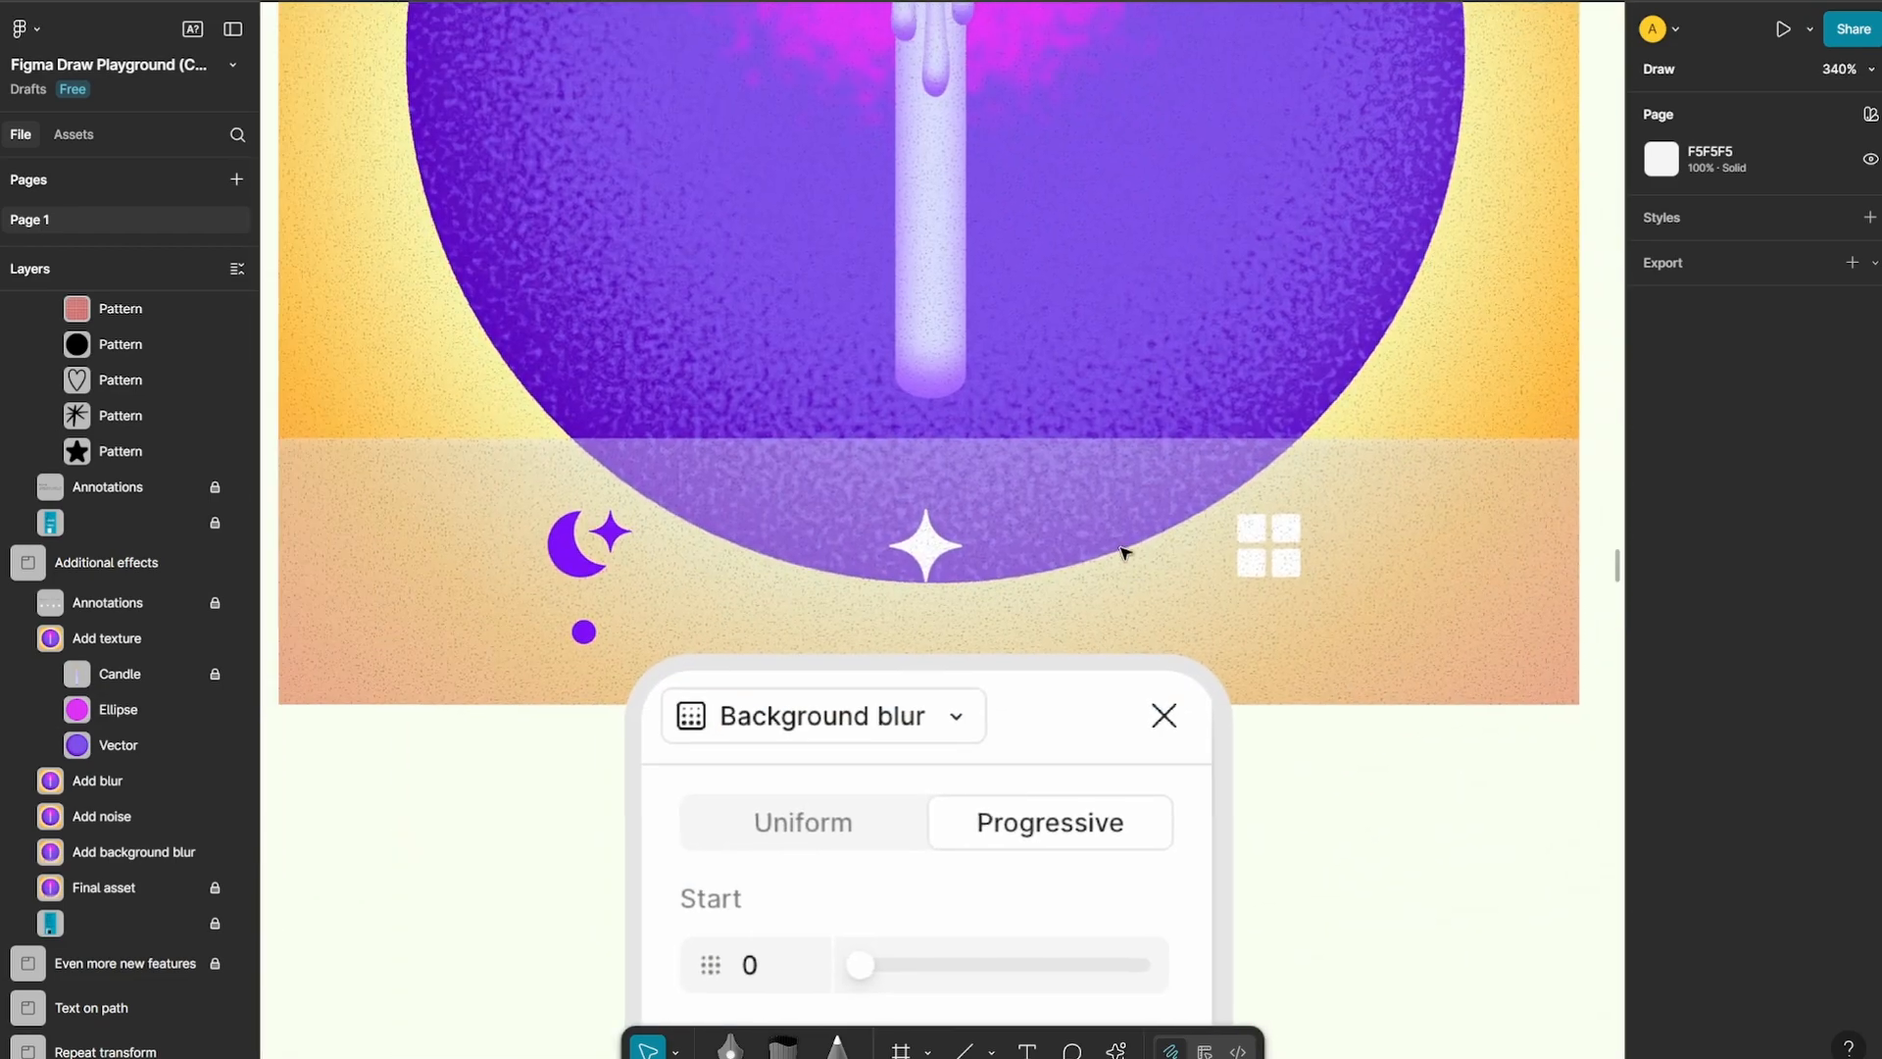
pyautogui.click(1117, 537)
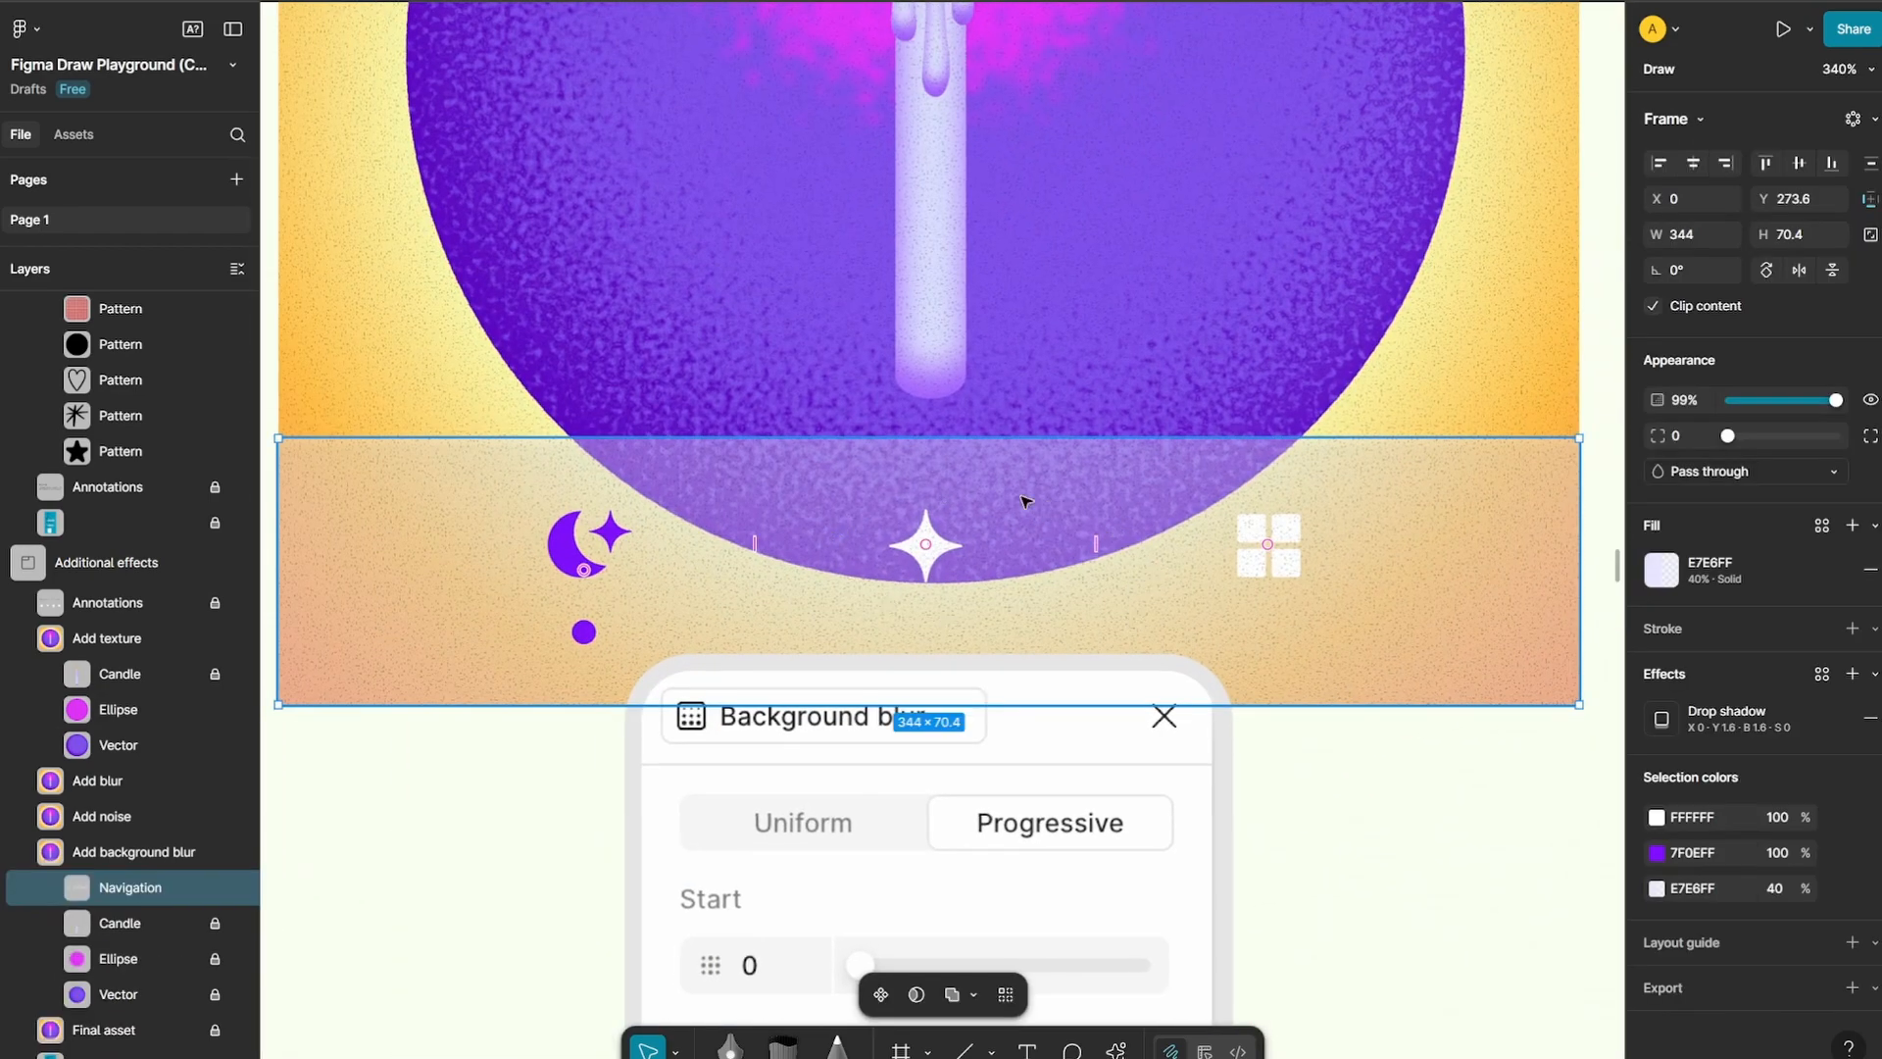
pyautogui.keyDown('ctrl'); pyautogui.scroll(-5, 1063, 616); pyautogui.keyUp('ctrl')
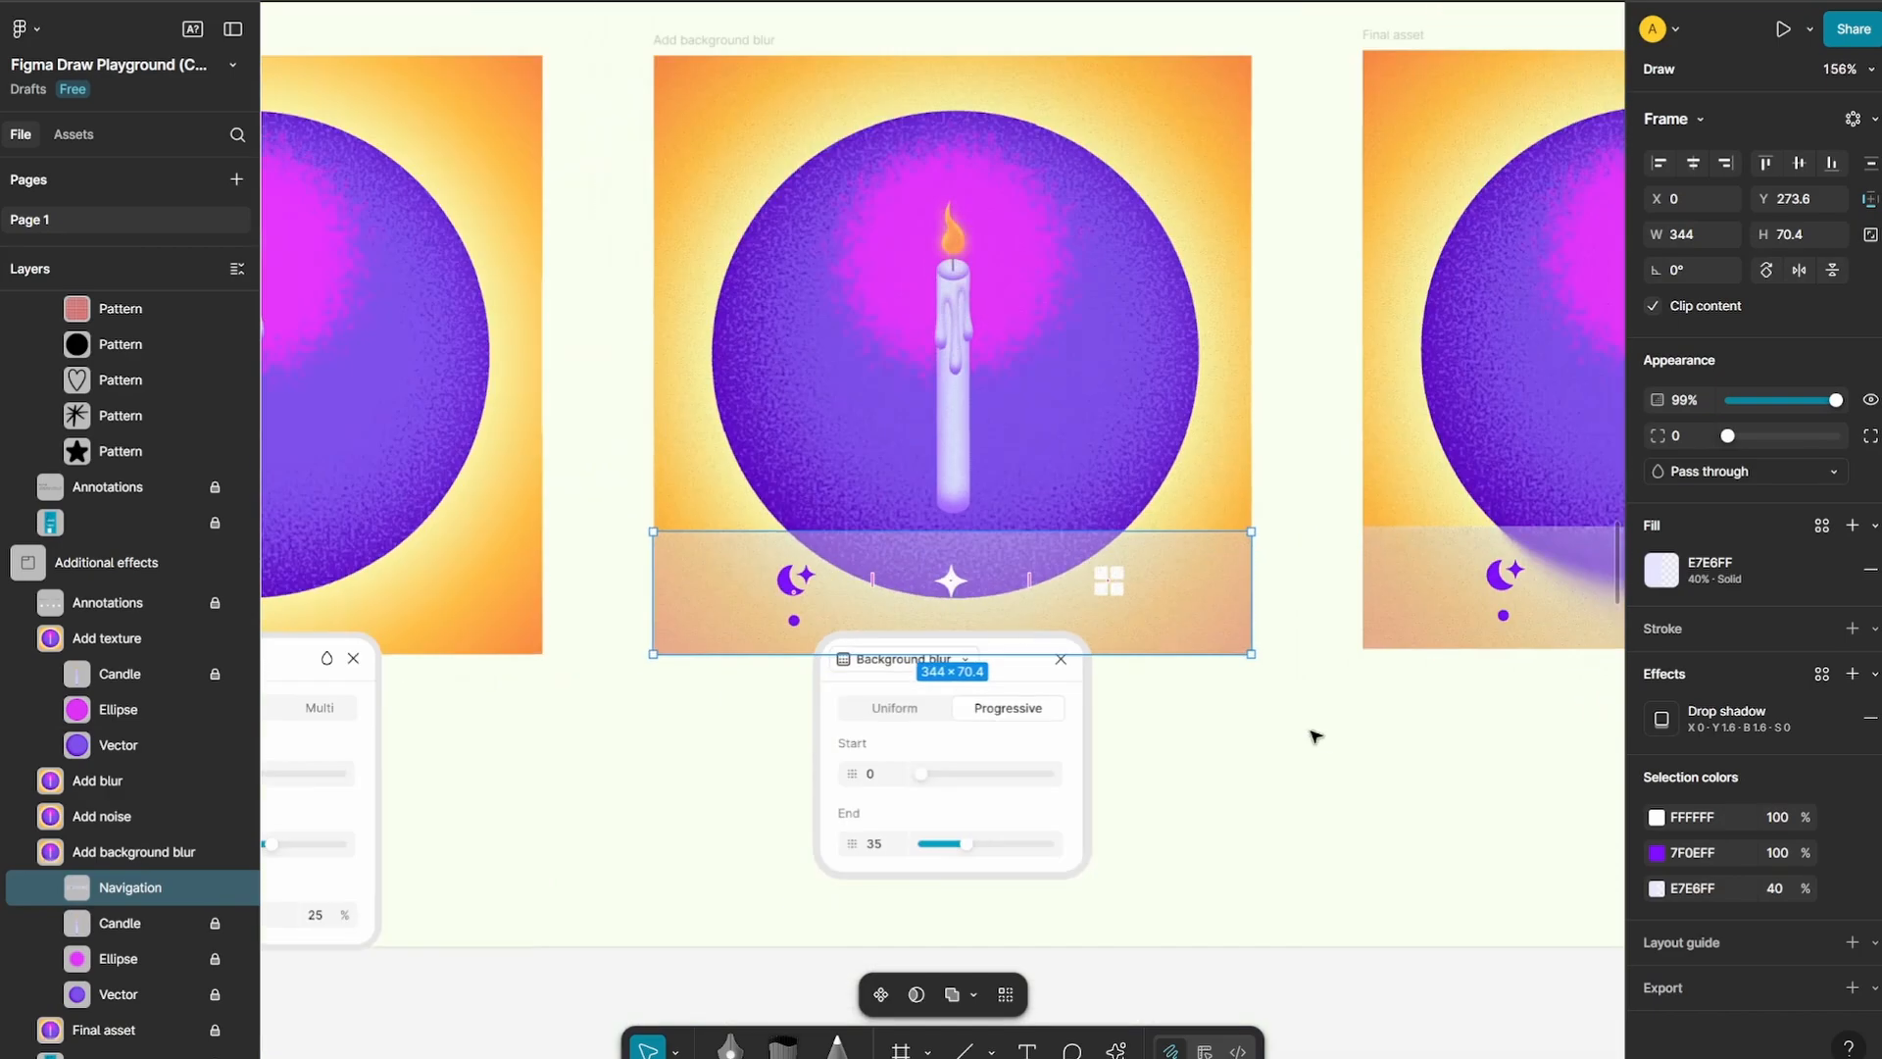
pyautogui.keyDown('ctrl'); pyautogui.scroll(1, 1314, 735); pyautogui.keyUp('ctrl')
pyautogui.keyDown('ctrl'); pyautogui.scroll(2, 992, 669); pyautogui.keyUp('ctrl')
pyautogui.keyDown('ctrl'); pyautogui.scroll(10, 1428, 563); pyautogui.keyUp('ctrl')
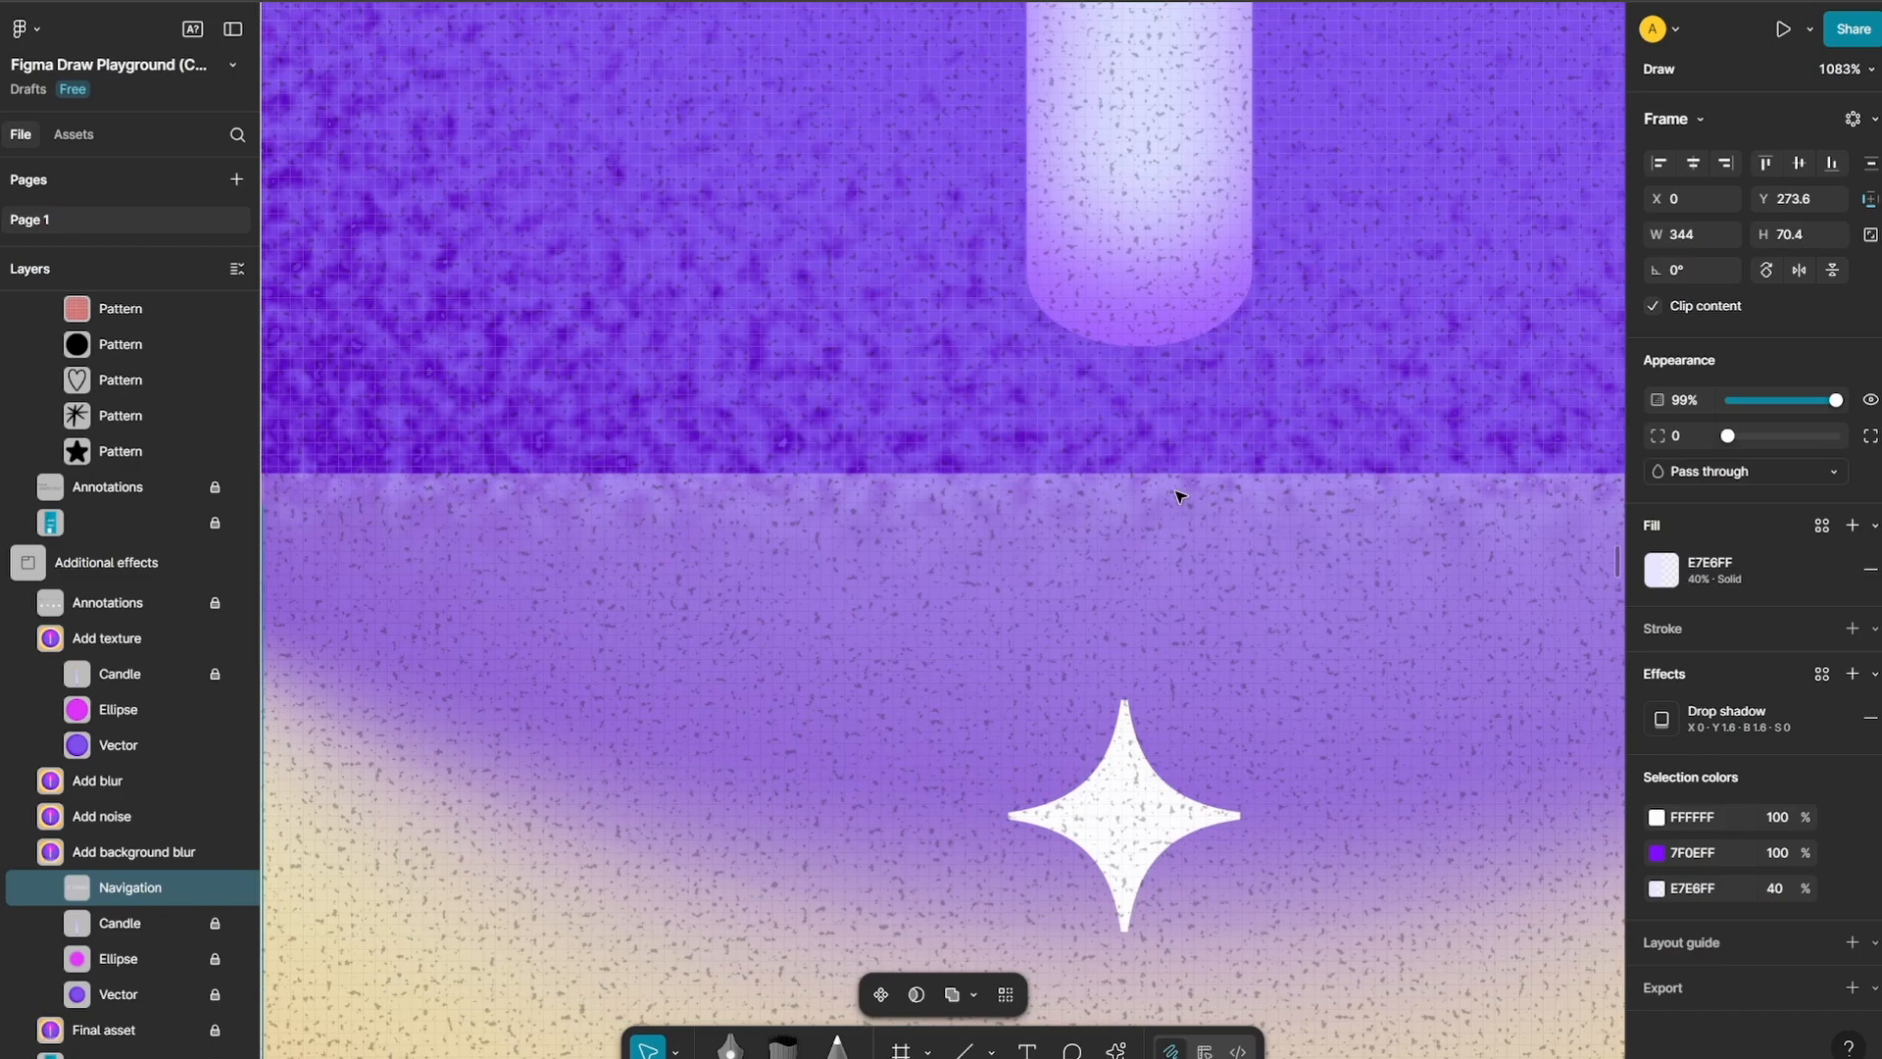
pyautogui.scroll(-3, 1284, 529)
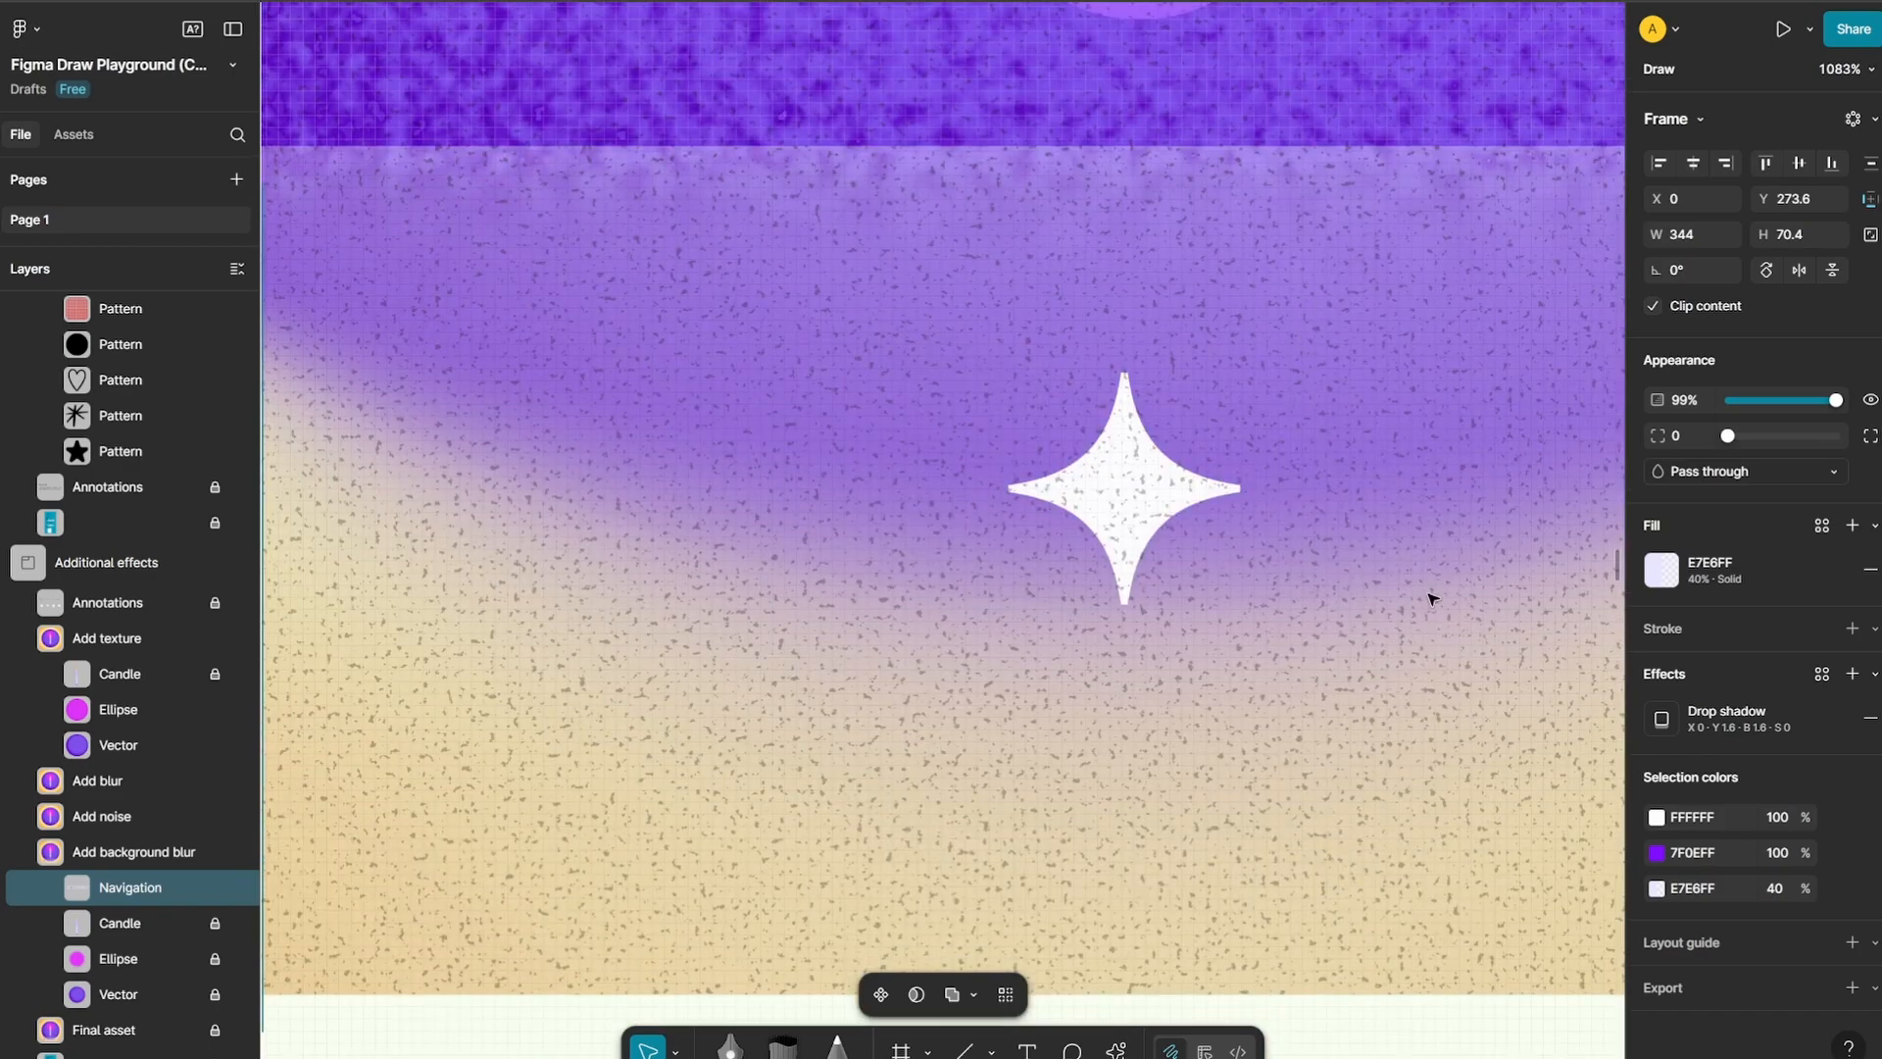
pyautogui.keyDown('ctrl'); pyautogui.scroll(-6, 1431, 598); pyautogui.keyUp('ctrl')
pyautogui.keyDown('ctrl'); pyautogui.scroll(3, 810, 605); pyautogui.keyUp('ctrl')
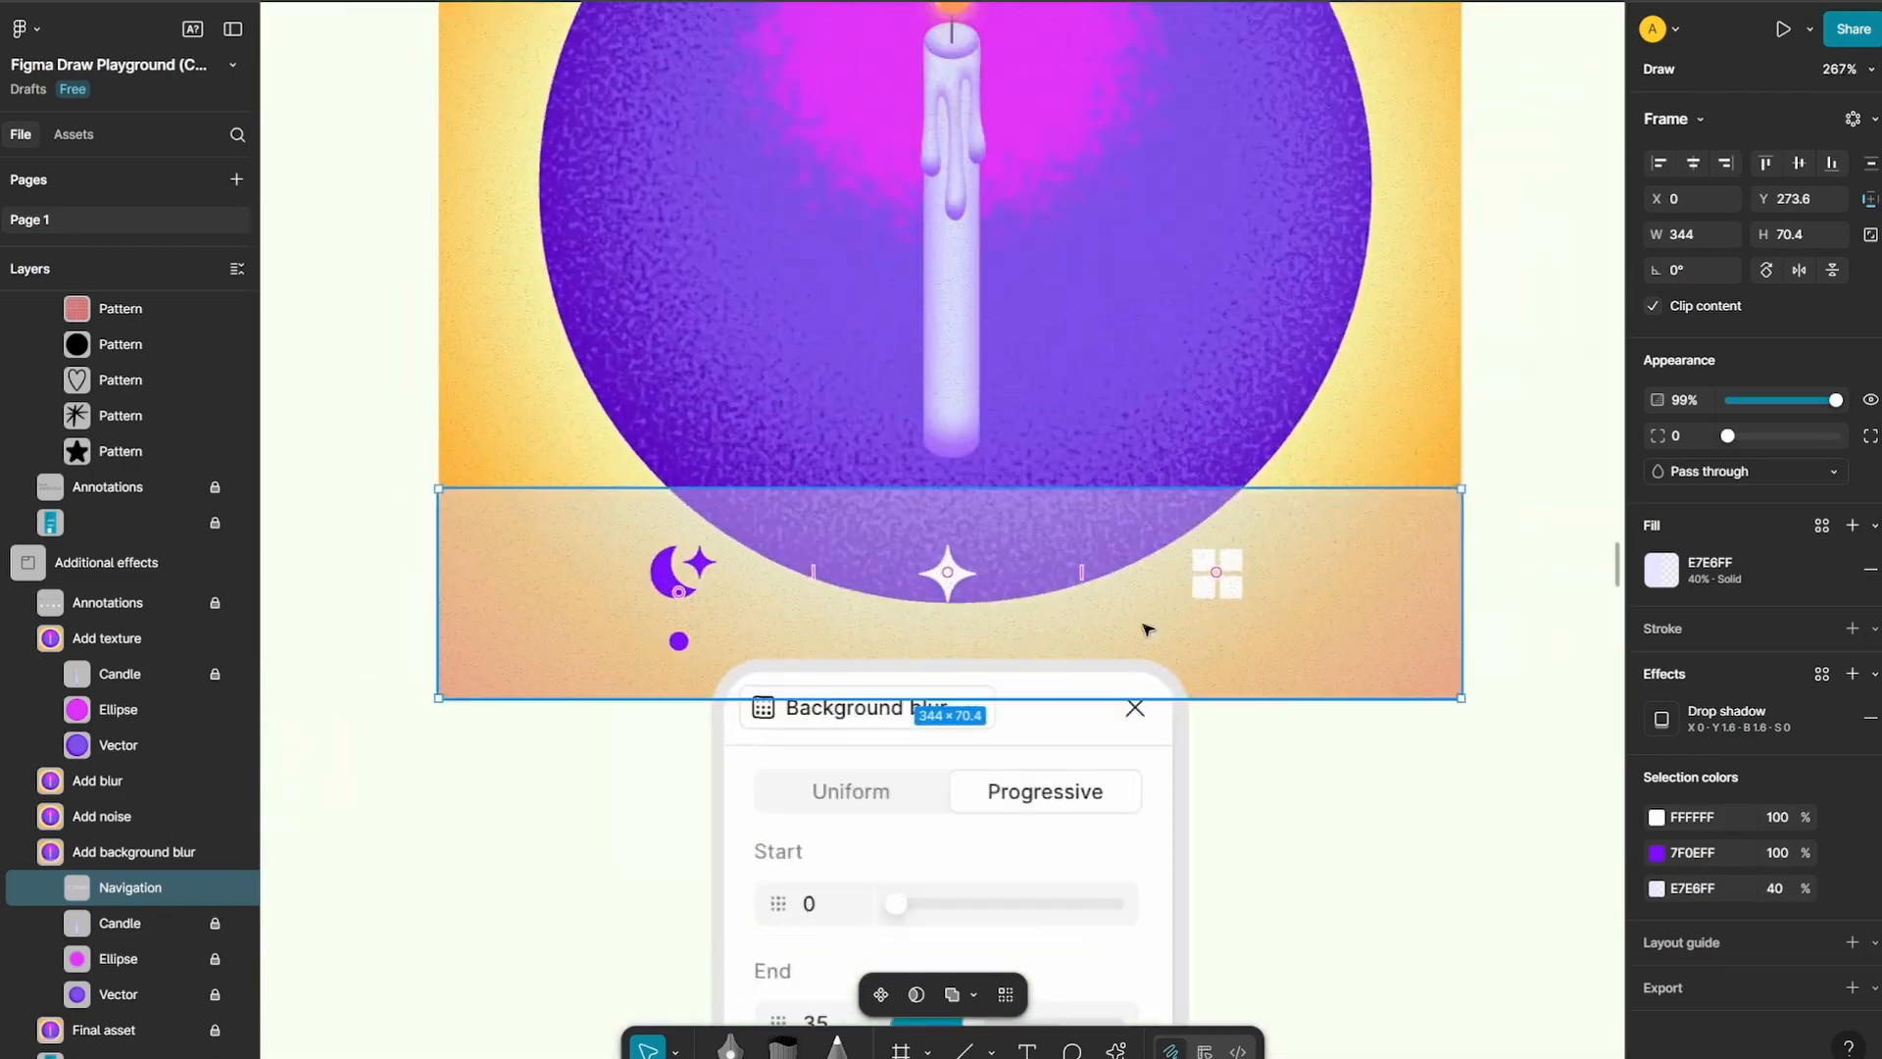
pyautogui.keyDown('ctrl'); pyautogui.scroll(2, 1147, 629); pyautogui.keyUp('ctrl')
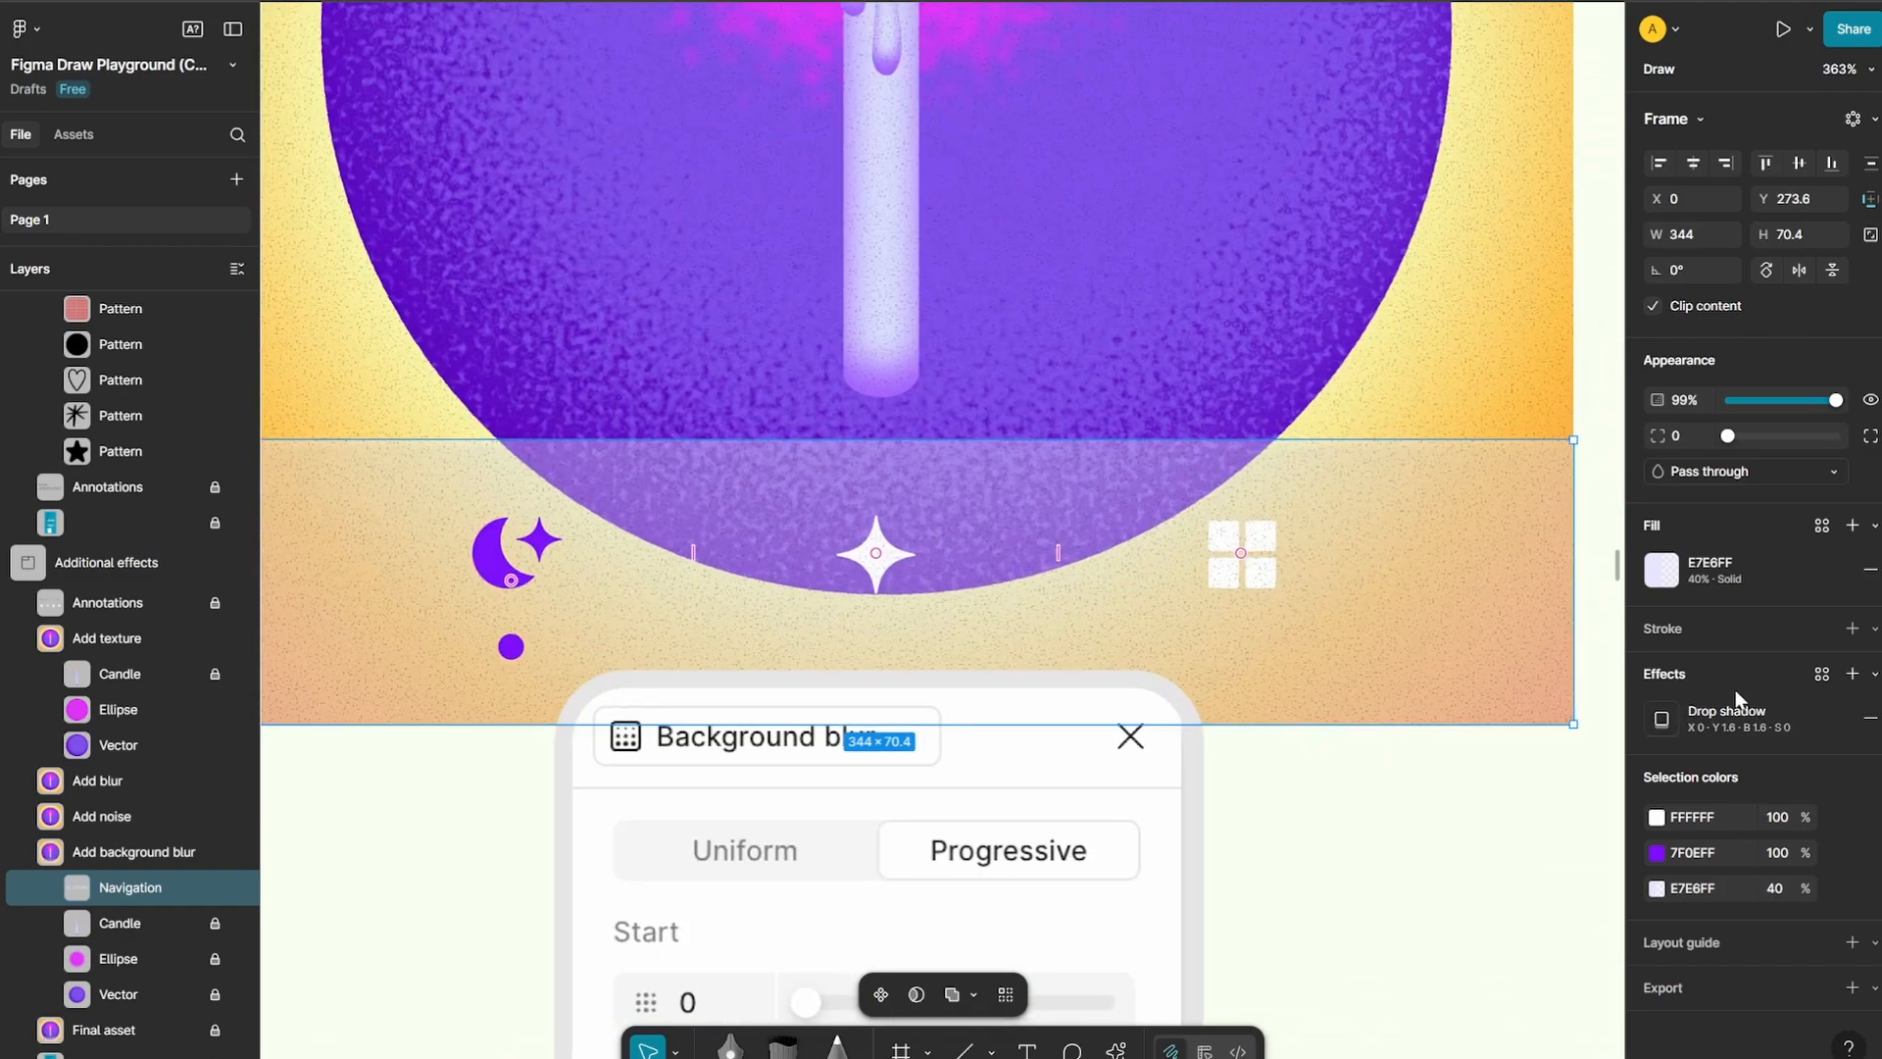
# Add a second effect to the Navigation frame and set its type to Background blur
pyautogui.click(1661, 719)
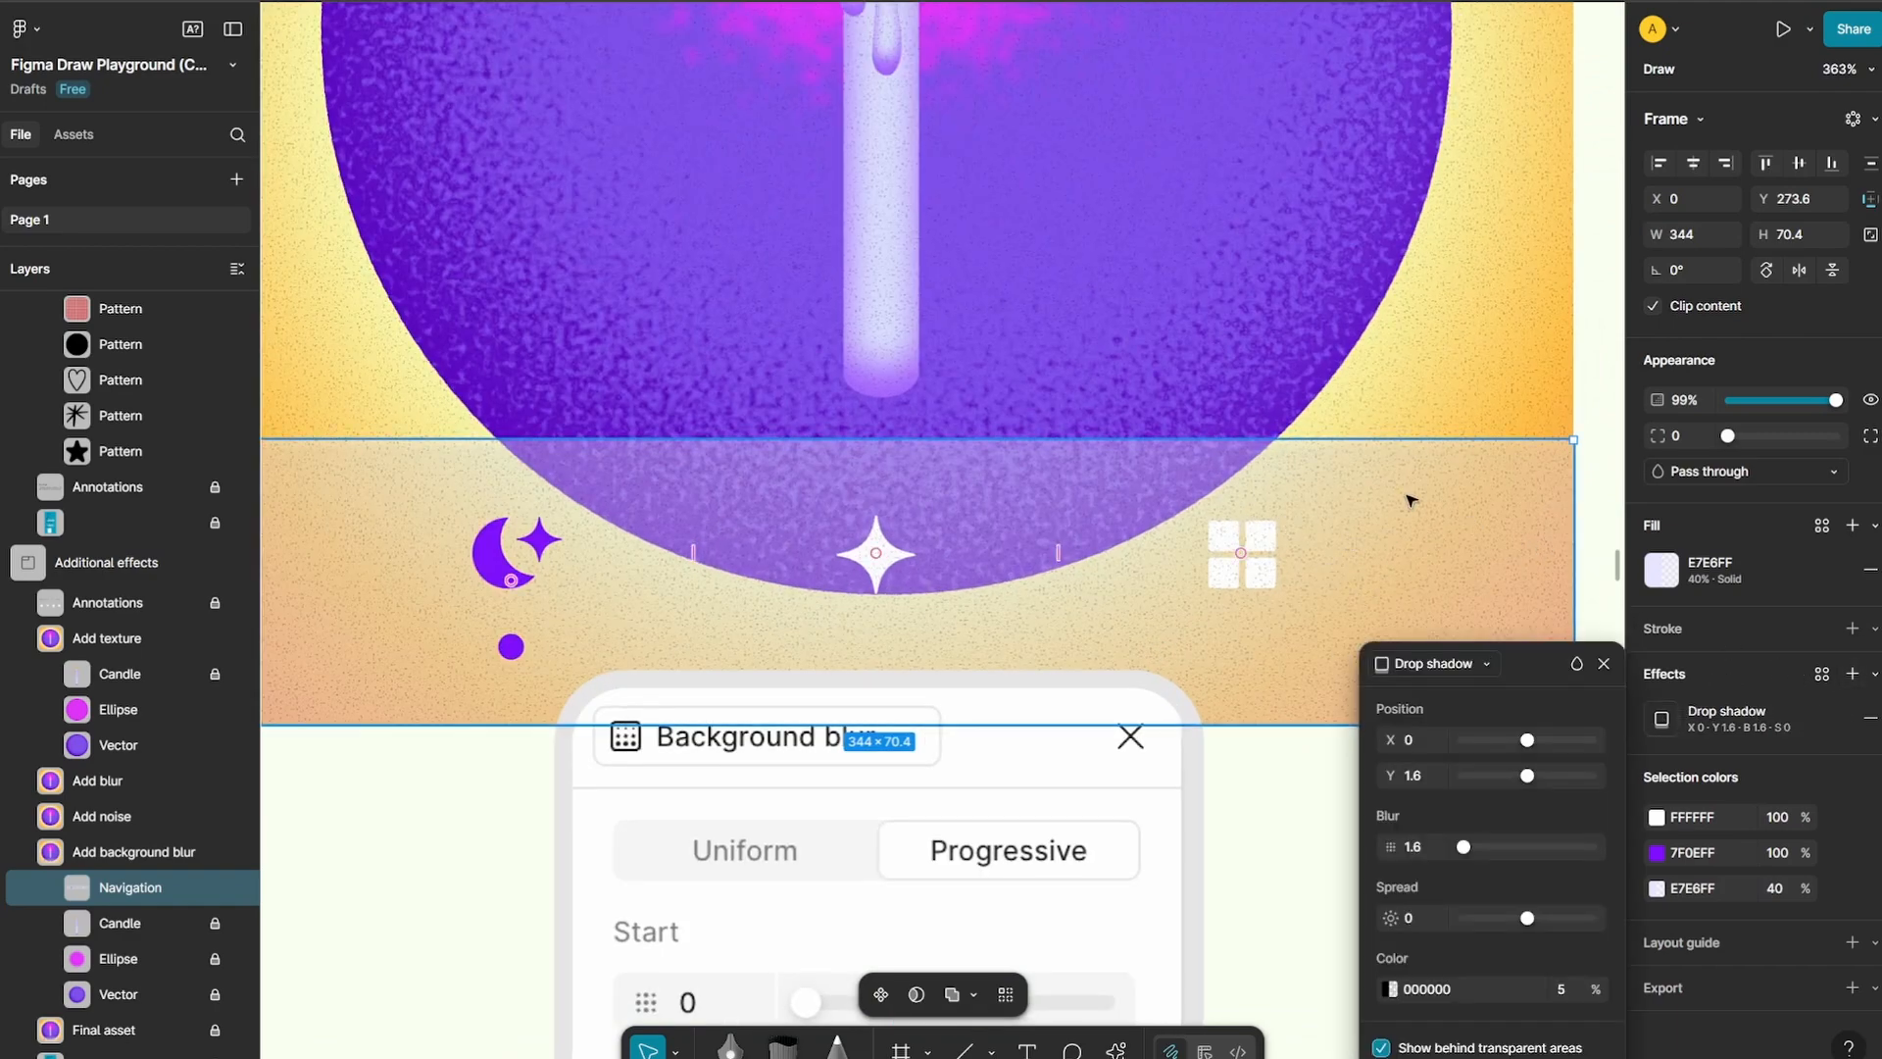
pyautogui.click(1852, 674)
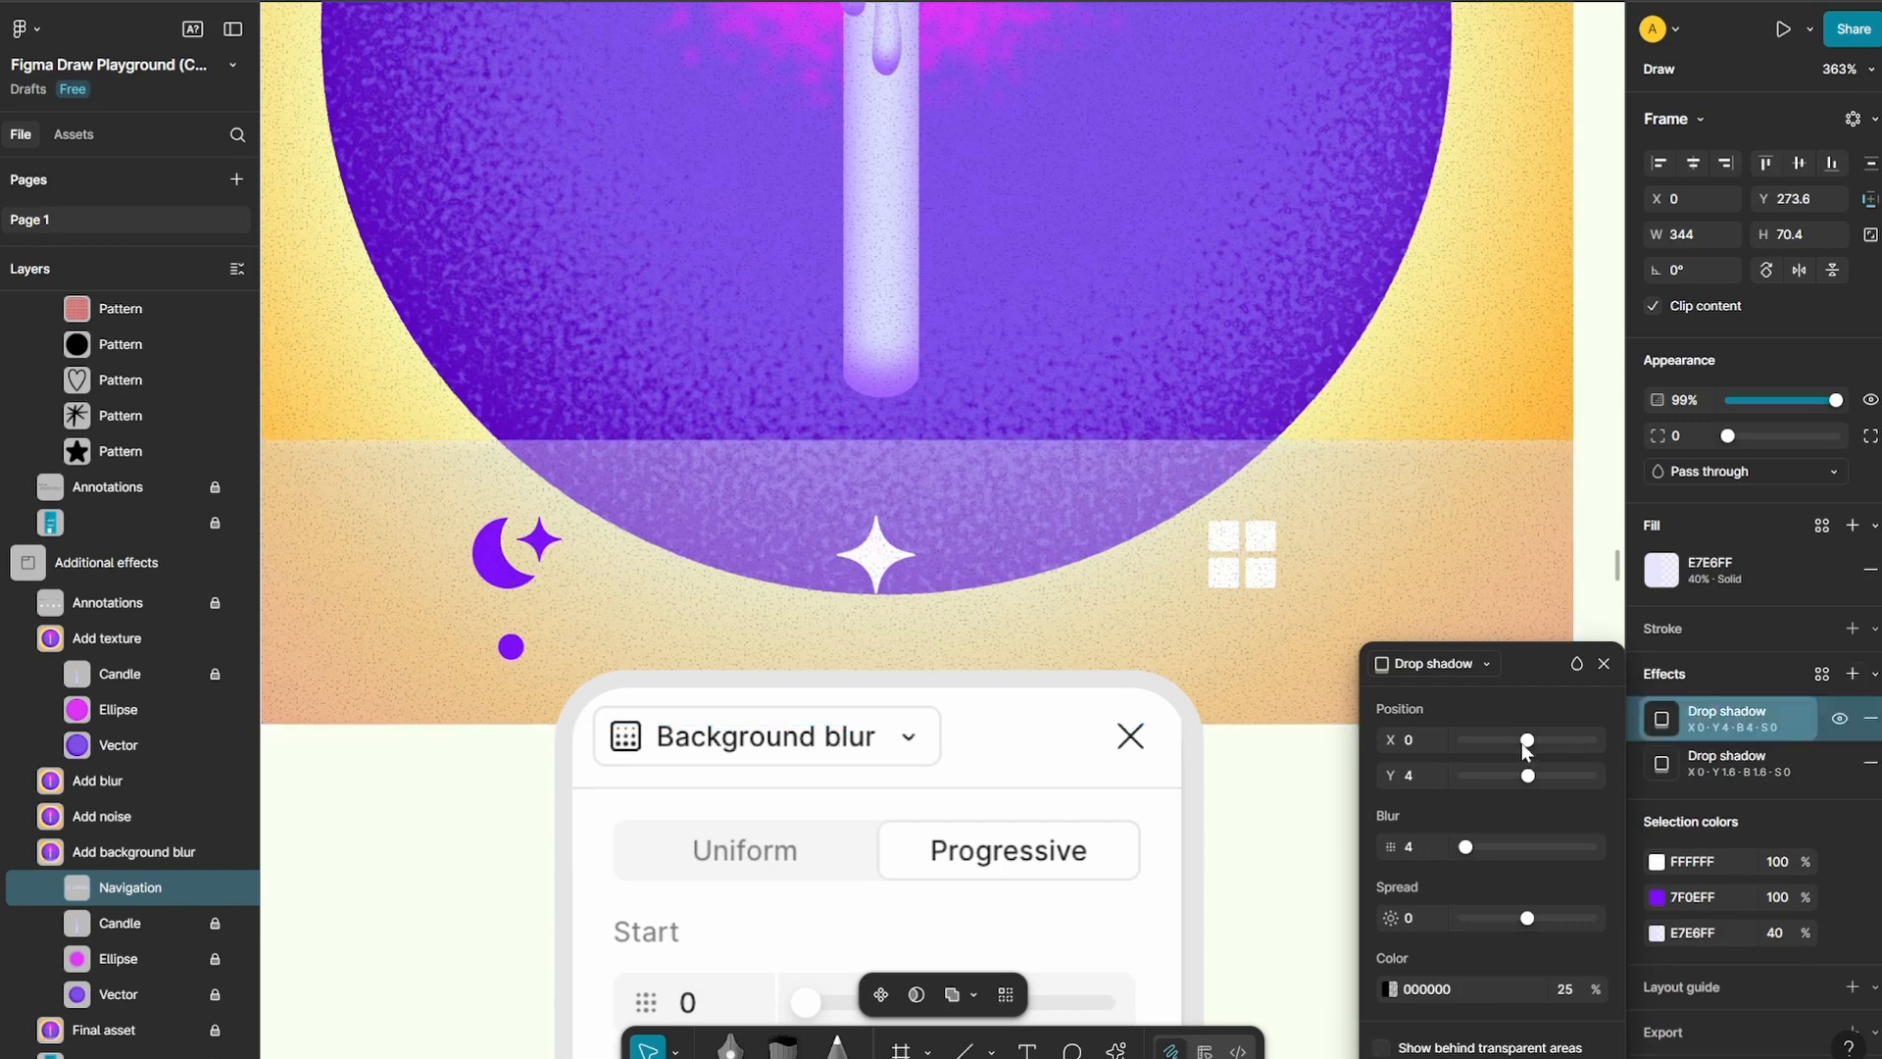
pyautogui.click(1445, 663)
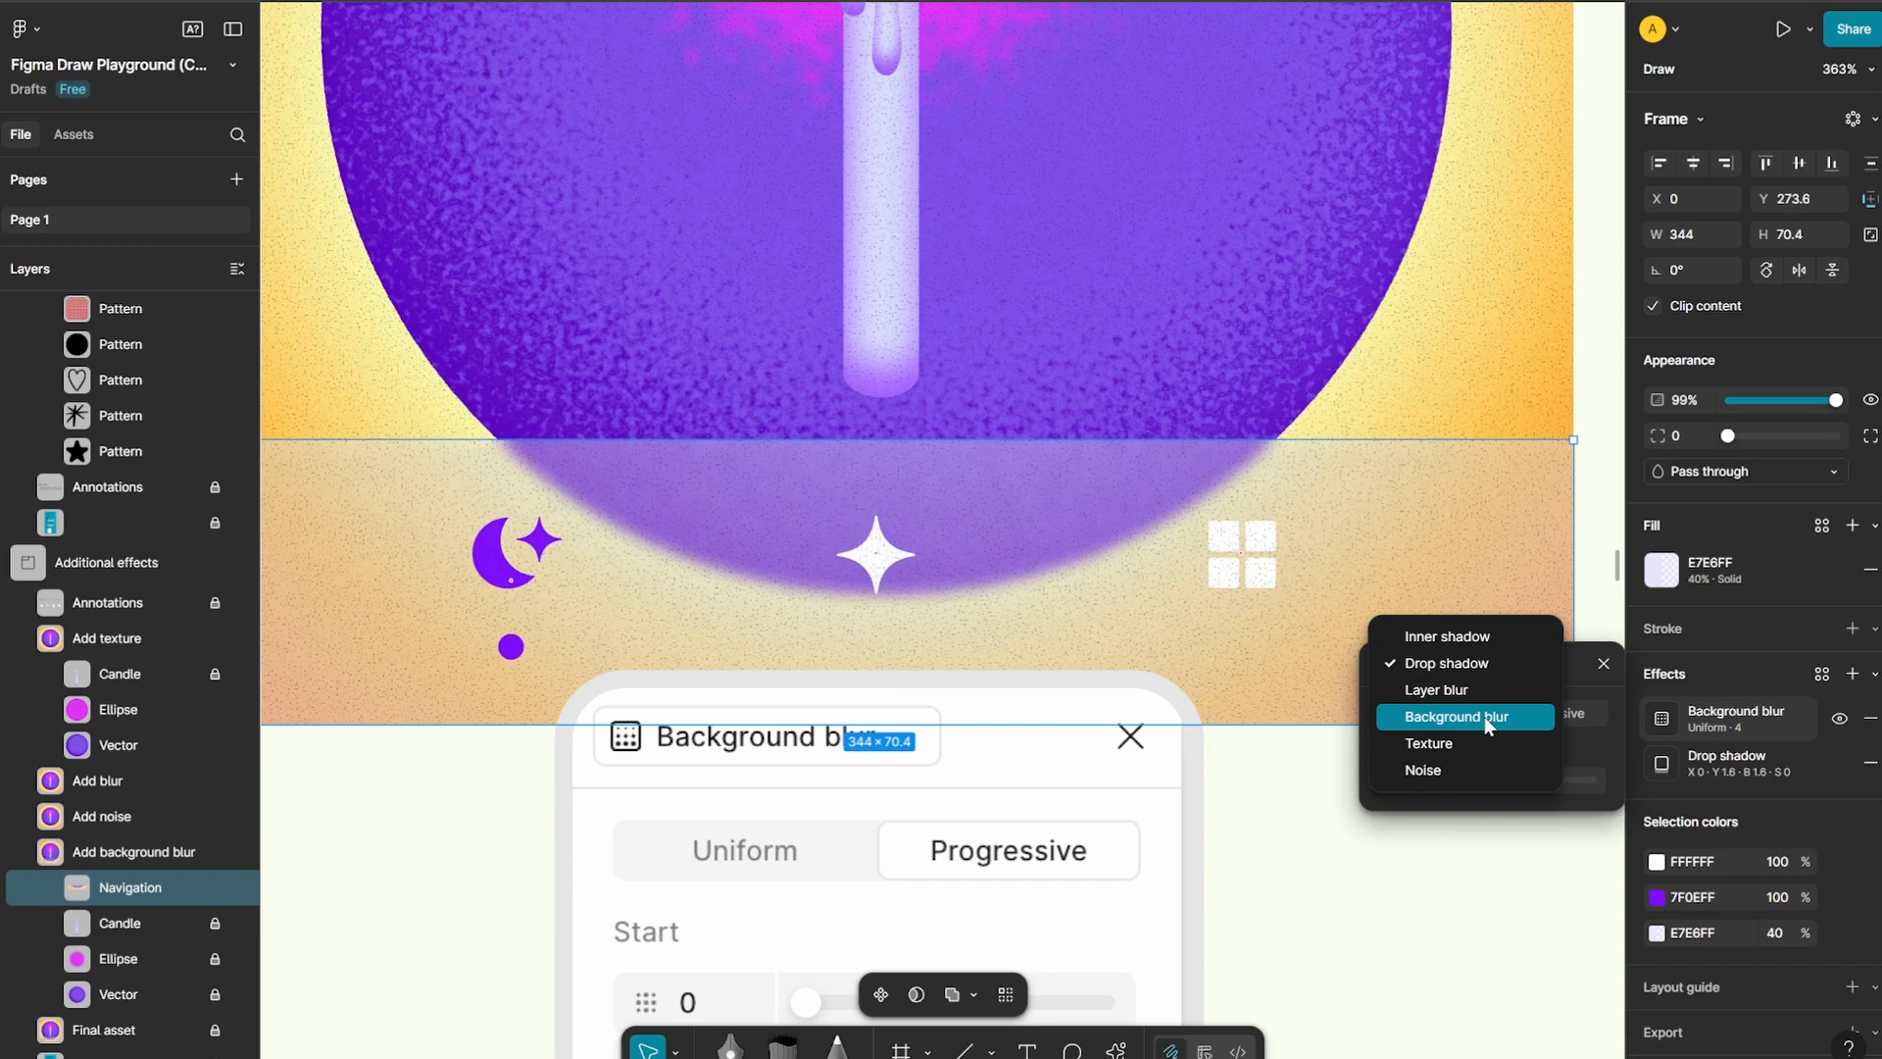
pyautogui.click(1484, 715)
# Try the Navigation frame's background blur in uniform mode with a blur strength of 36
pyautogui.click(1544, 720)
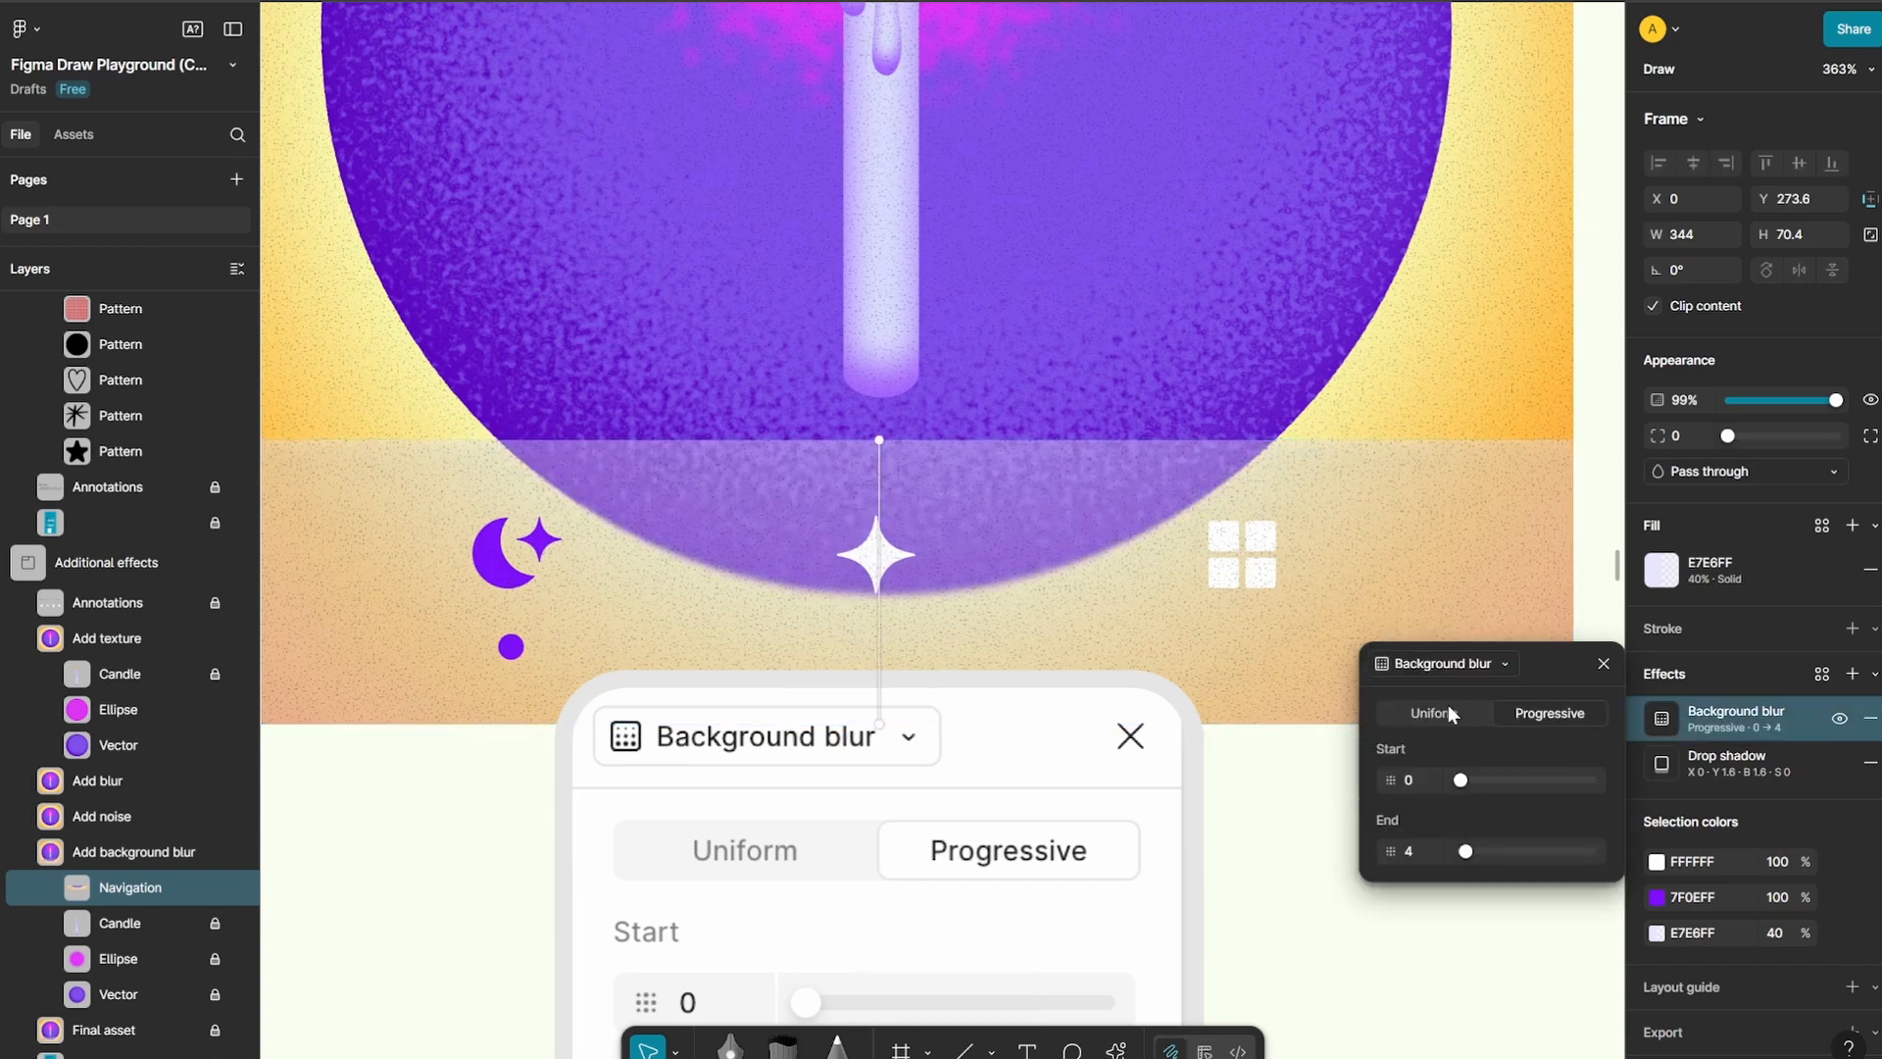
pyautogui.click(1433, 713)
pyautogui.moveTo(1467, 784); pyautogui.dragTo(1557, 780)
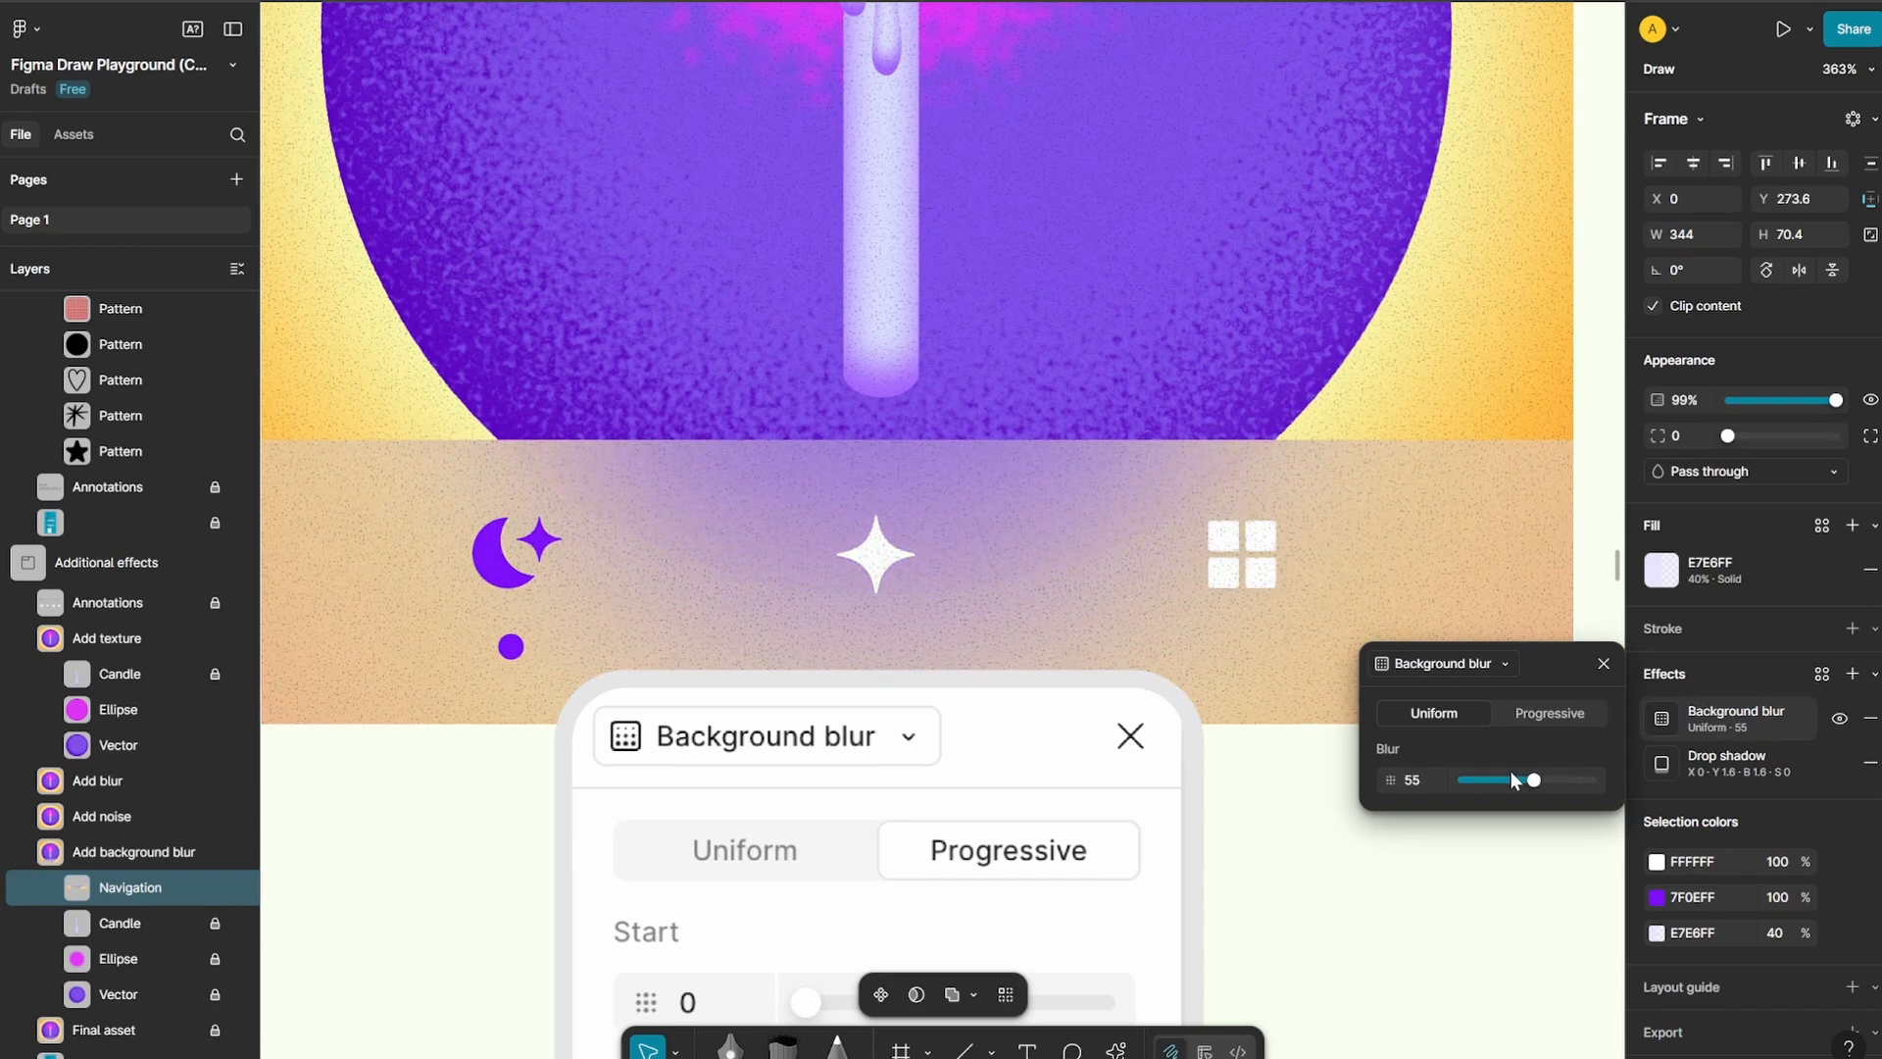
# Make the Navigation frame's background blur progressive, starting at 0 and ending at 63, and deselect the frame
pyautogui.click(1555, 715)
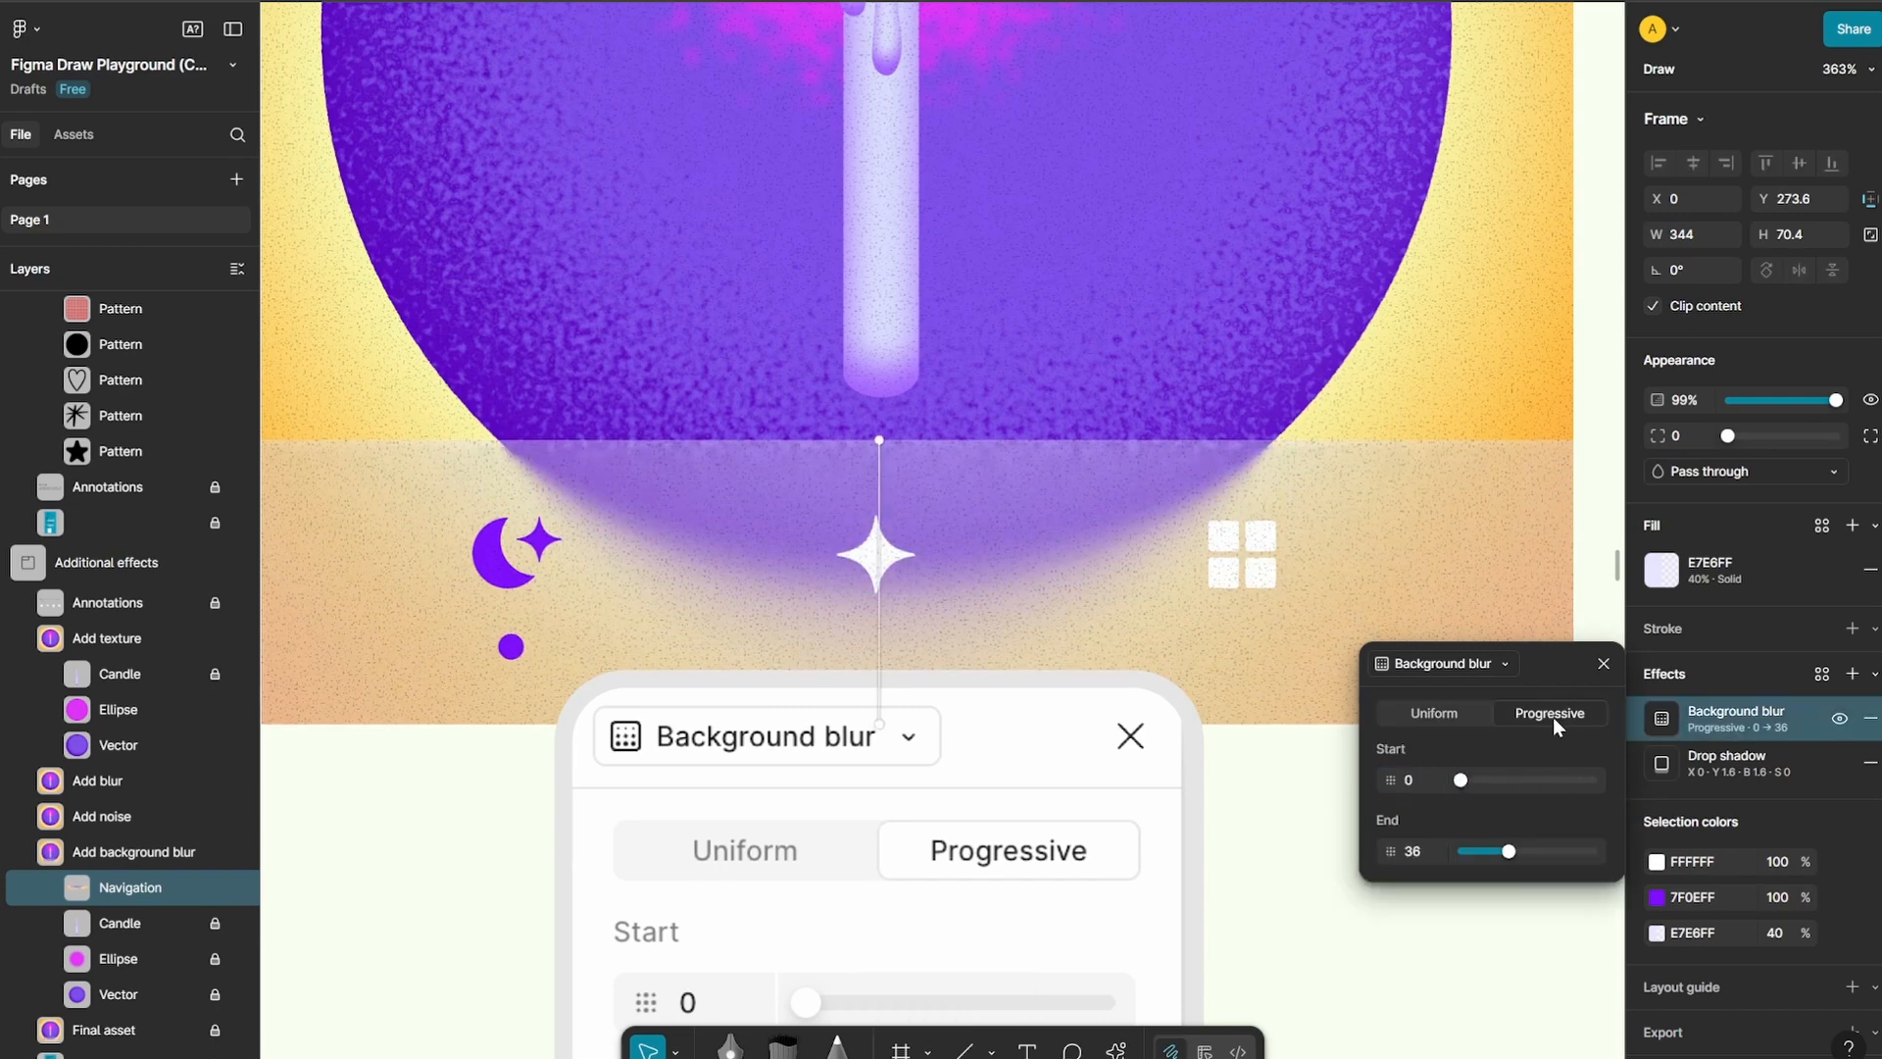
pyautogui.moveTo(1462, 780); pyautogui.dragTo(1463, 781)
pyautogui.click(1443, 784)
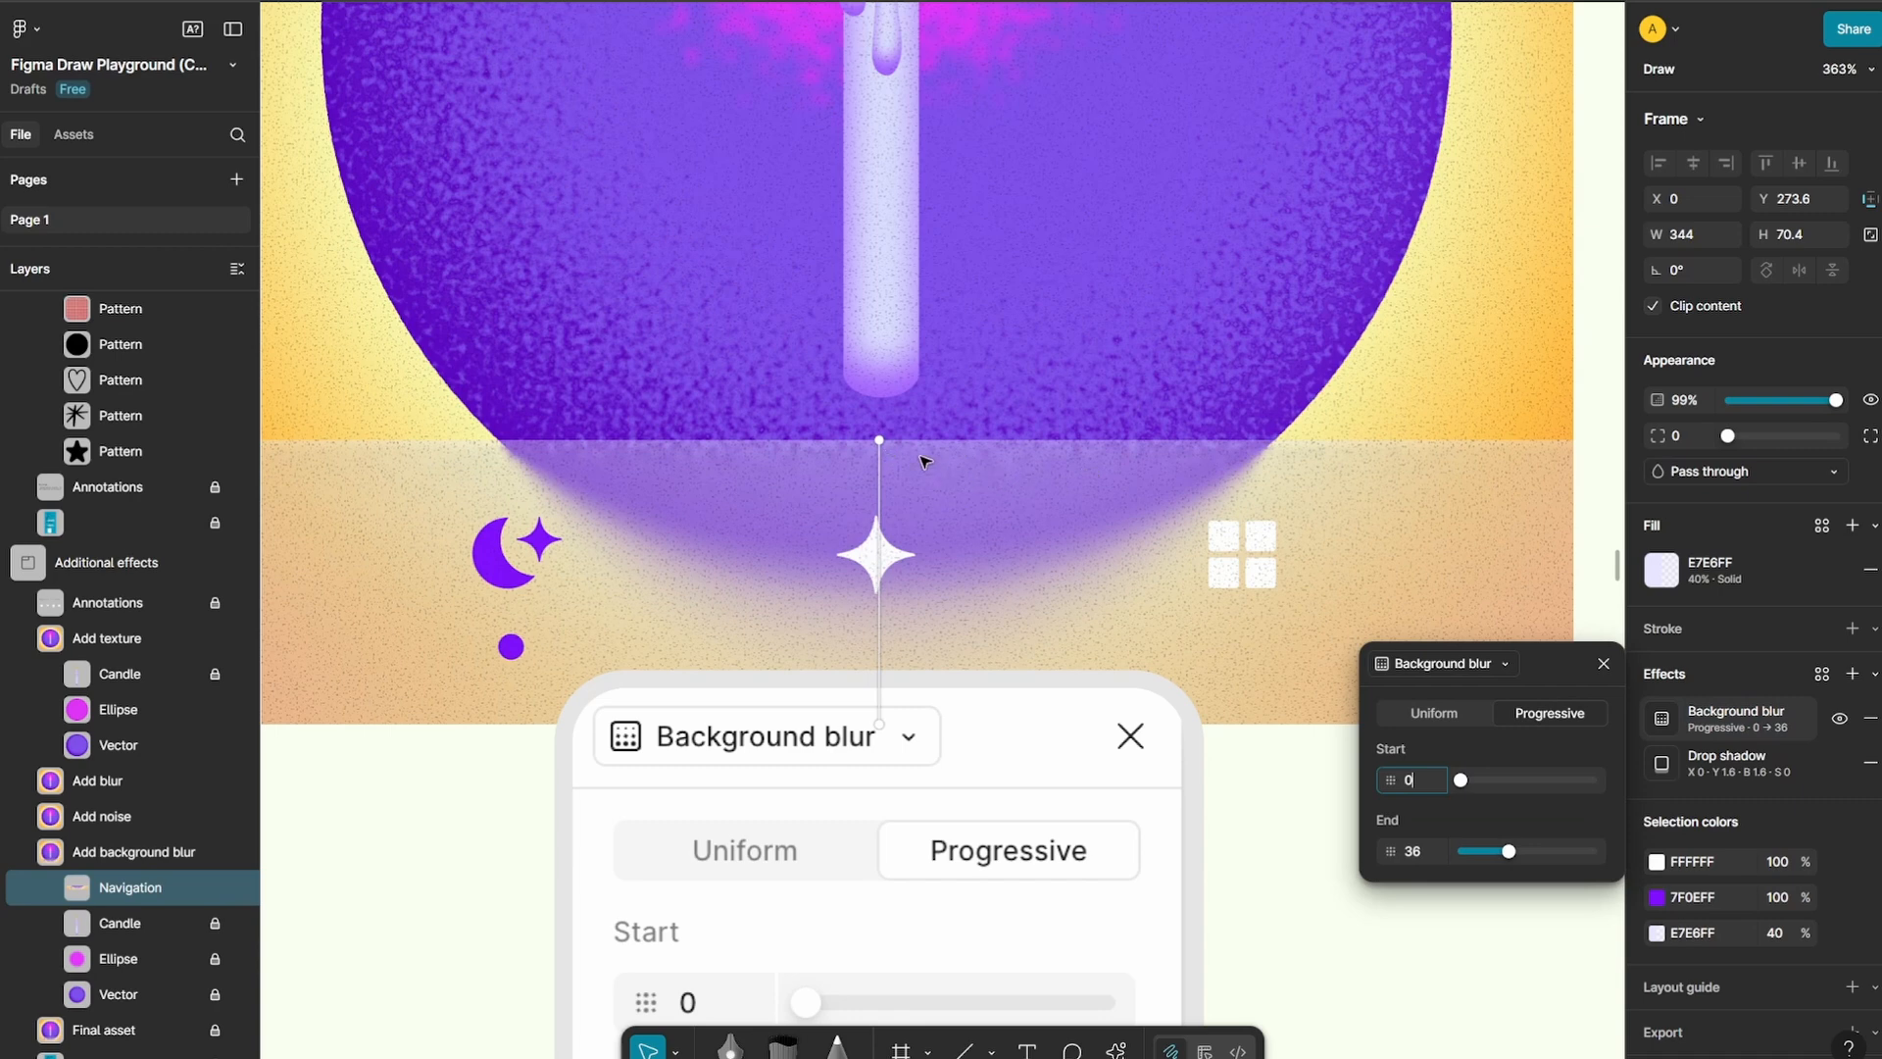
pyautogui.moveTo(1515, 856); pyautogui.dragTo(1548, 857)
pyautogui.press('Escape')
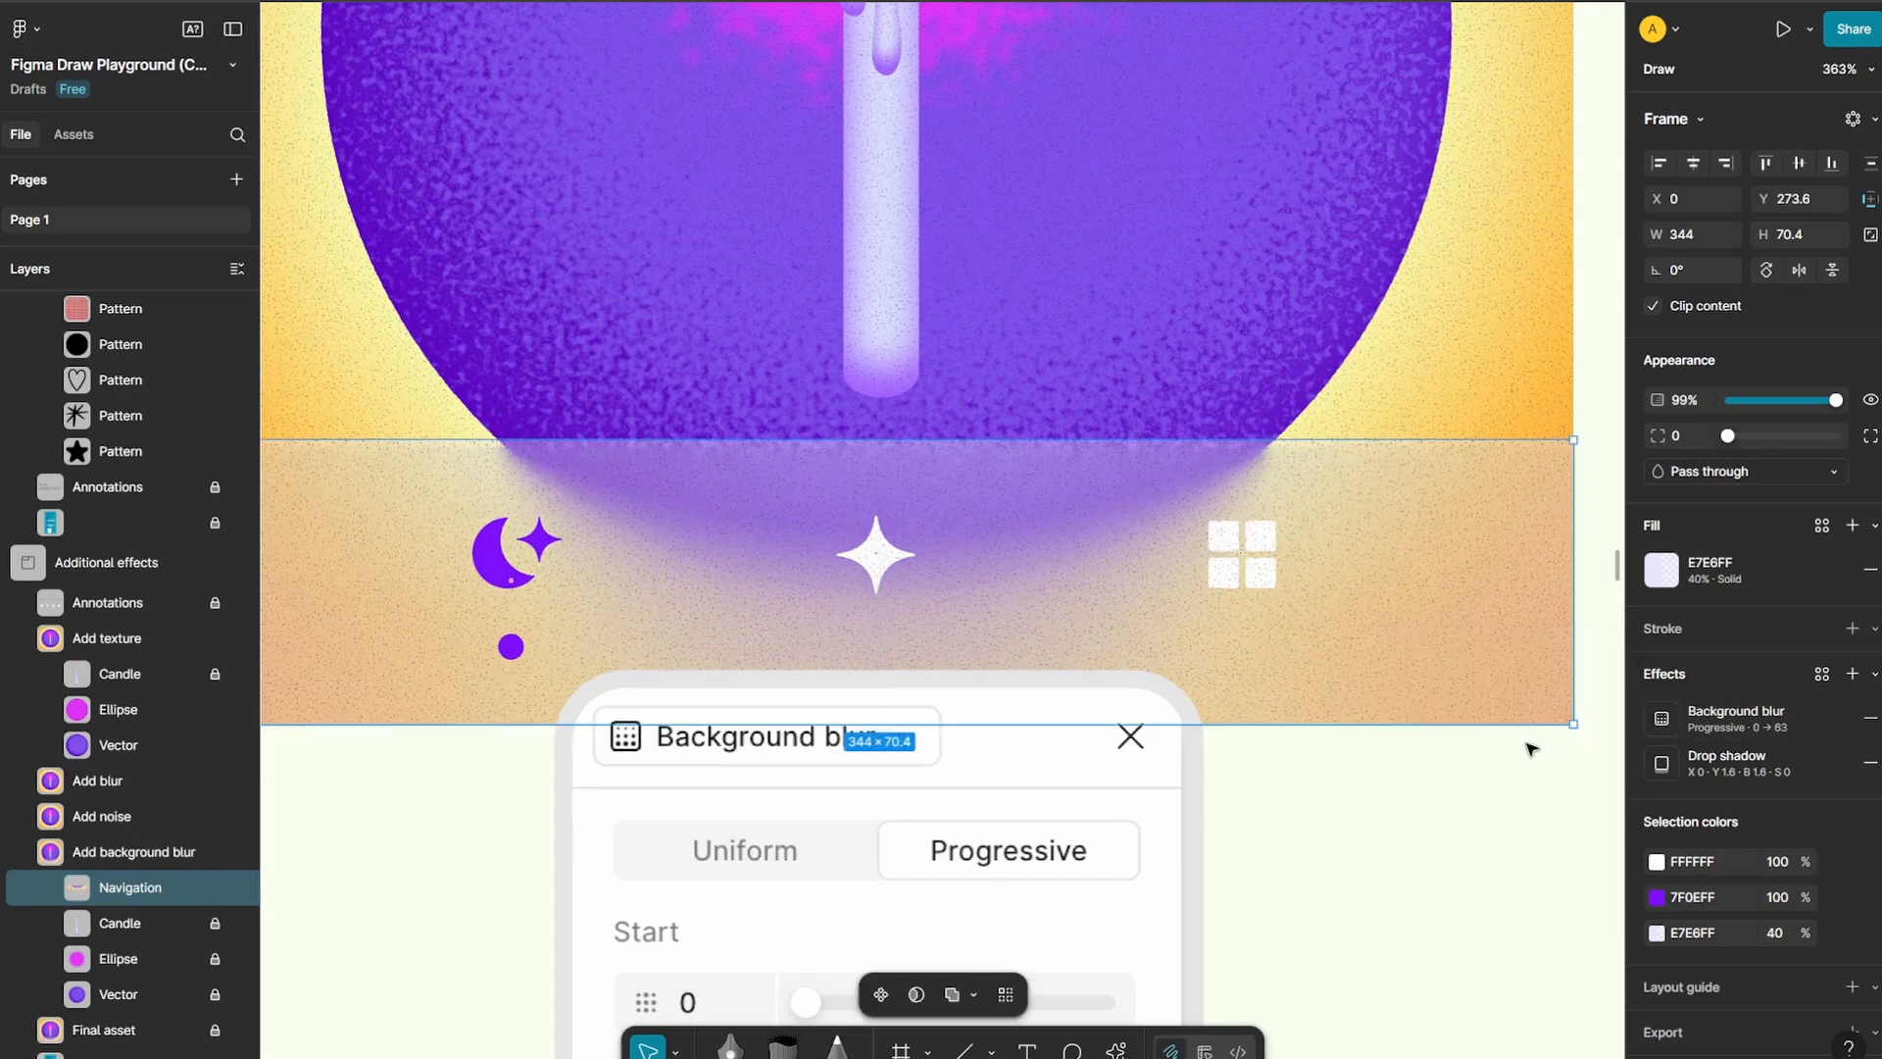
pyautogui.click(1421, 870)
pyautogui.scroll(-20, 1164, 399)
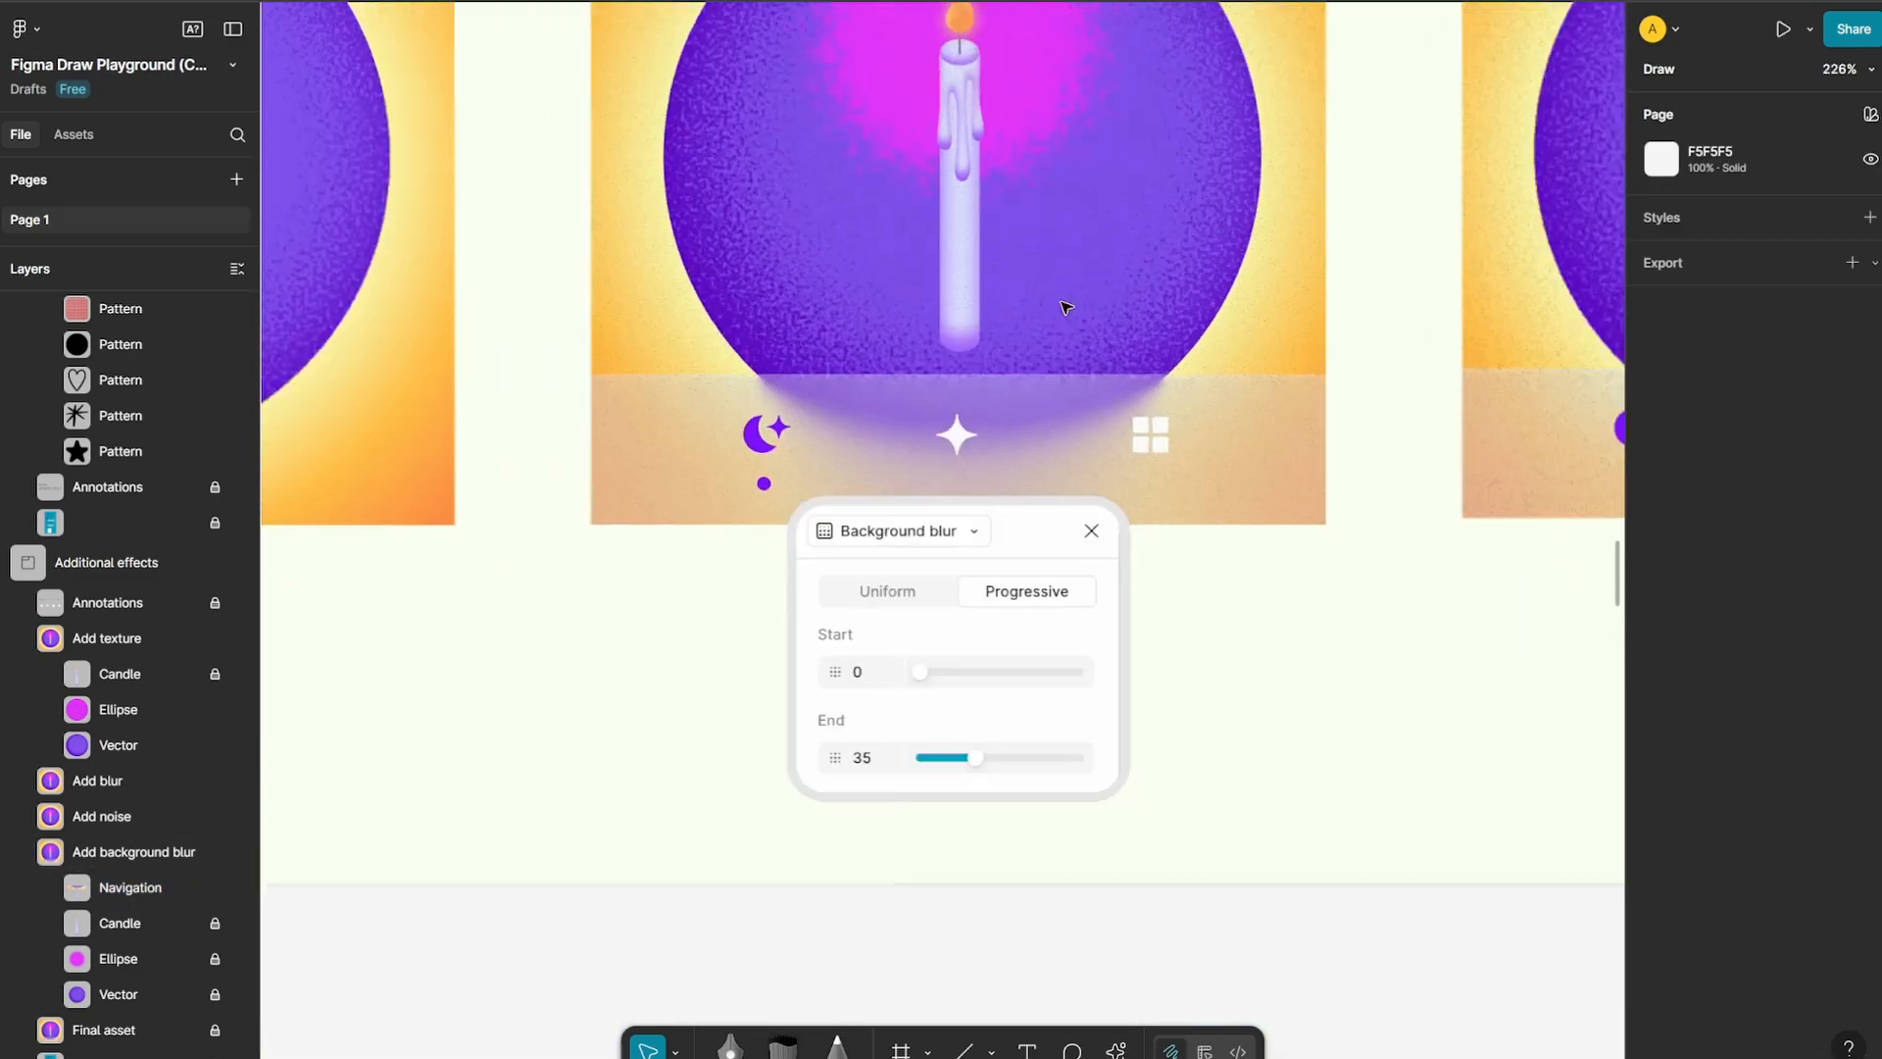
pyautogui.scroll(10, 1127, 495)
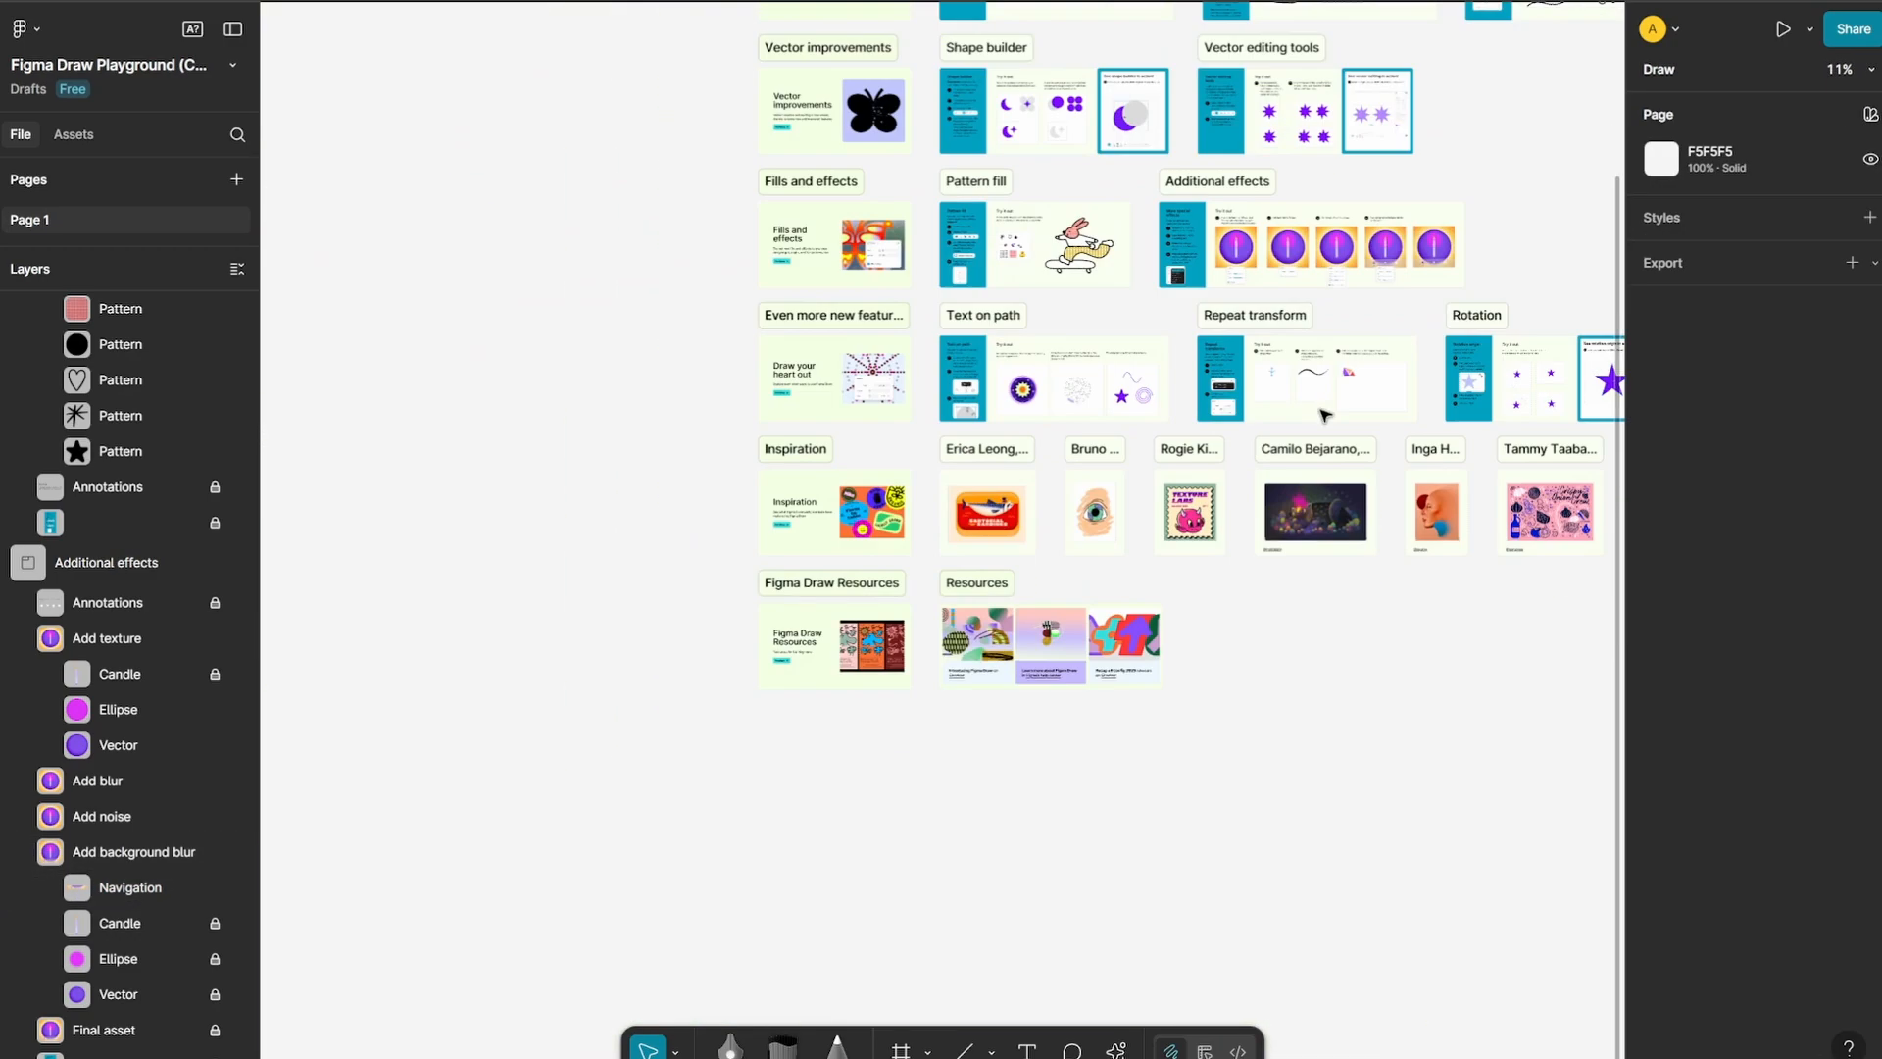
# Convert the ellipse around the first Text on path illustration into a text path and enter "XCLBR" along it
pyautogui.scroll(6, 817, 495)
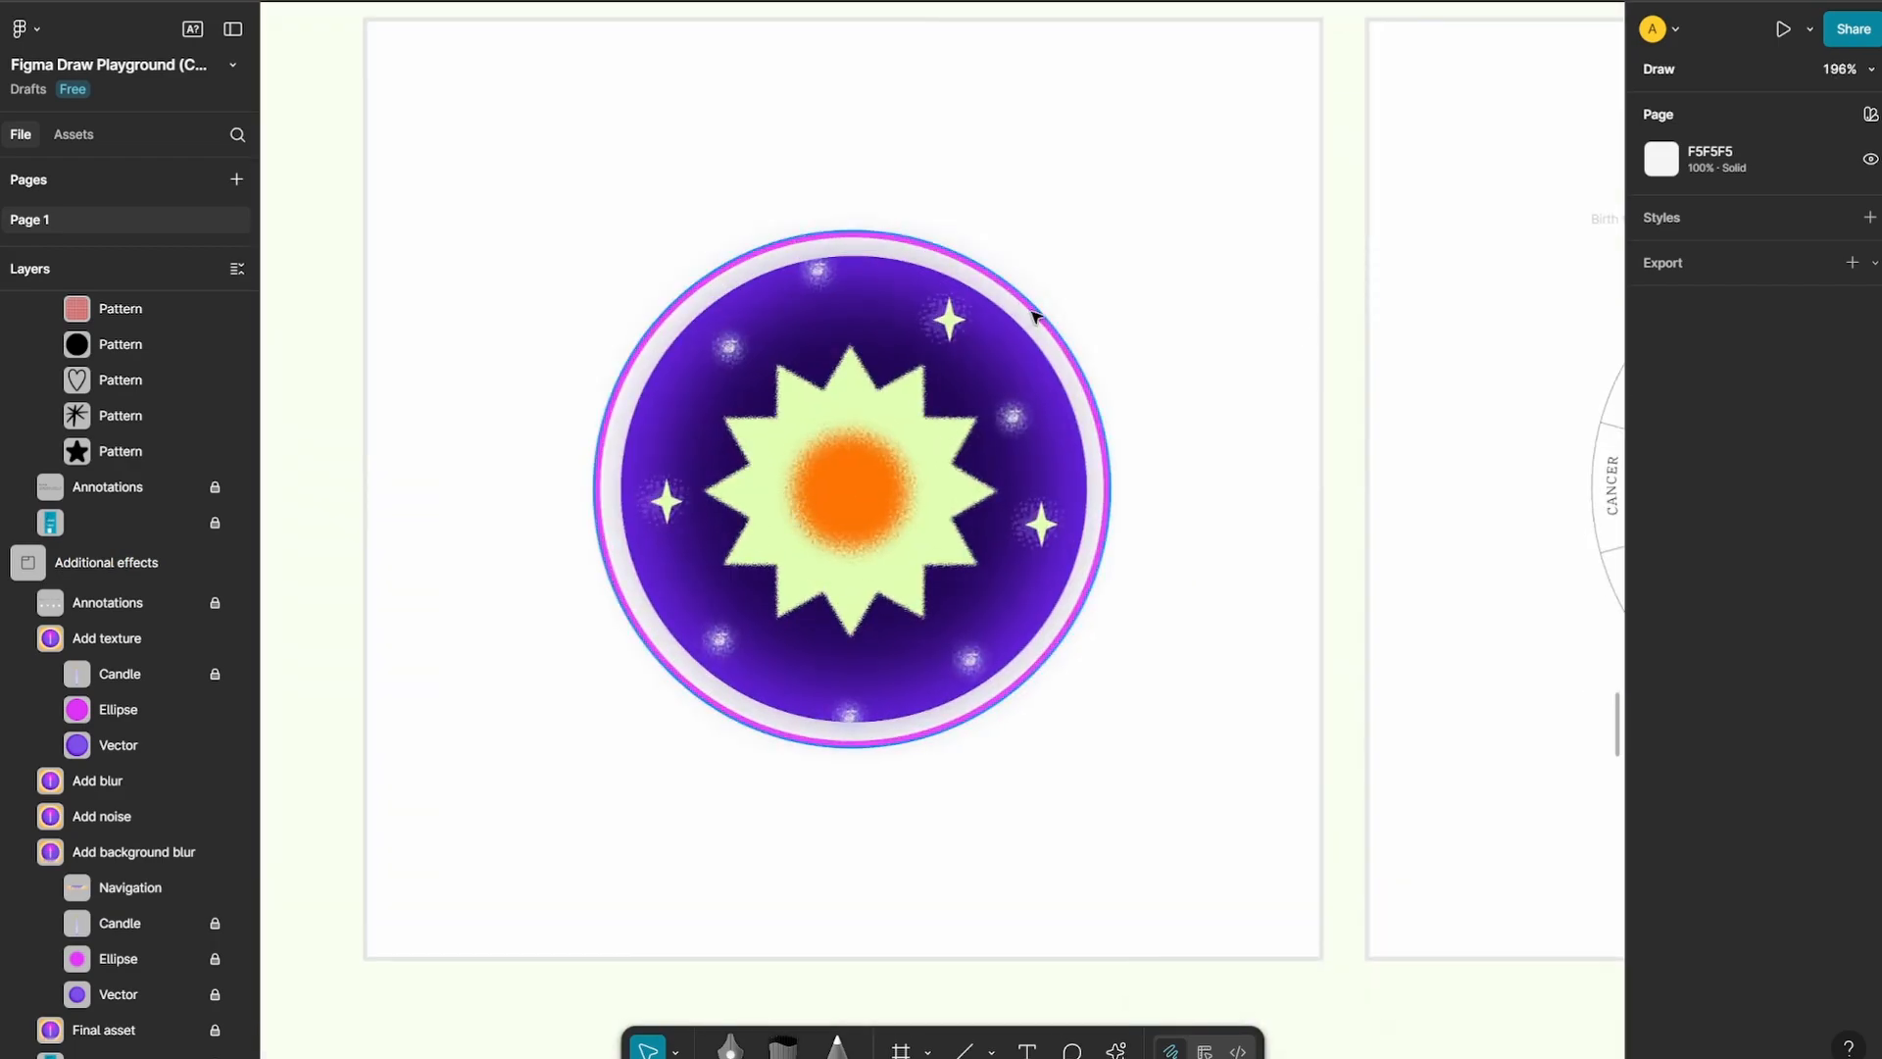
pyautogui.click(1034, 315)
pyautogui.hscroll(-3, 1172, 507)
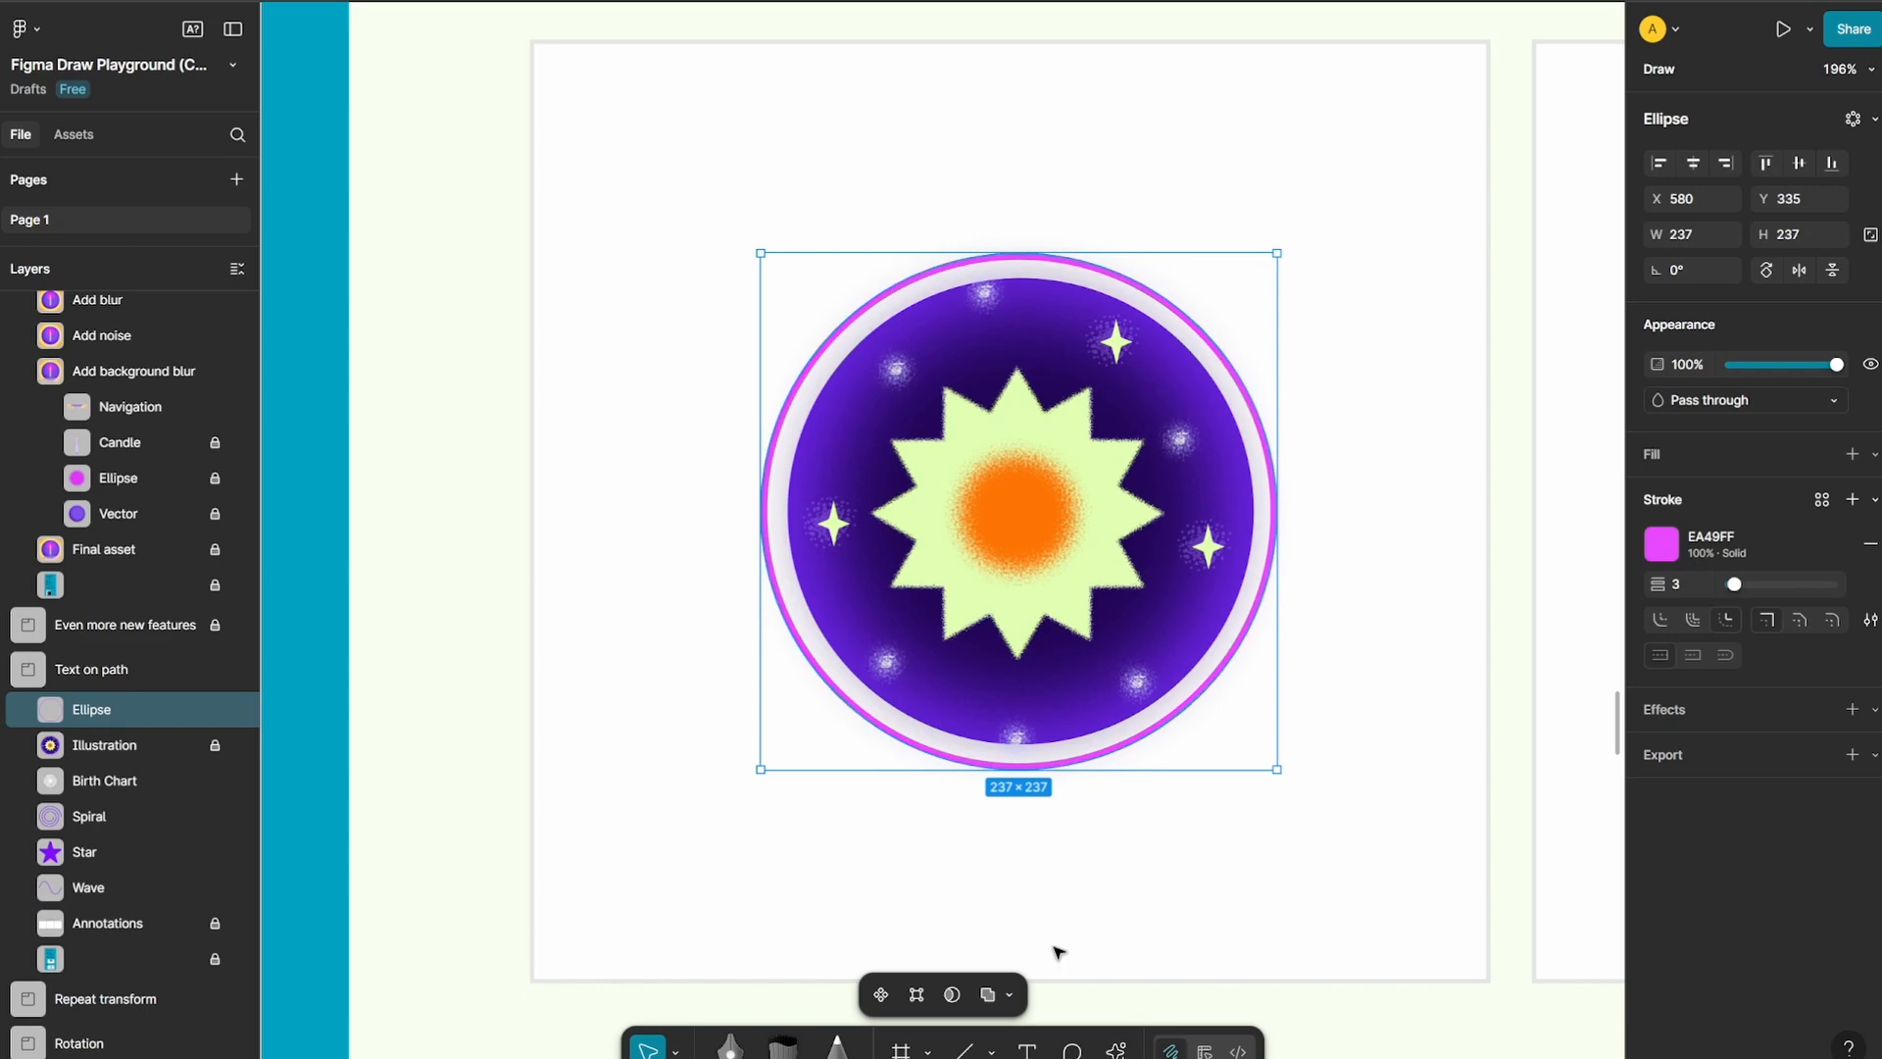
pyautogui.click(1031, 1047)
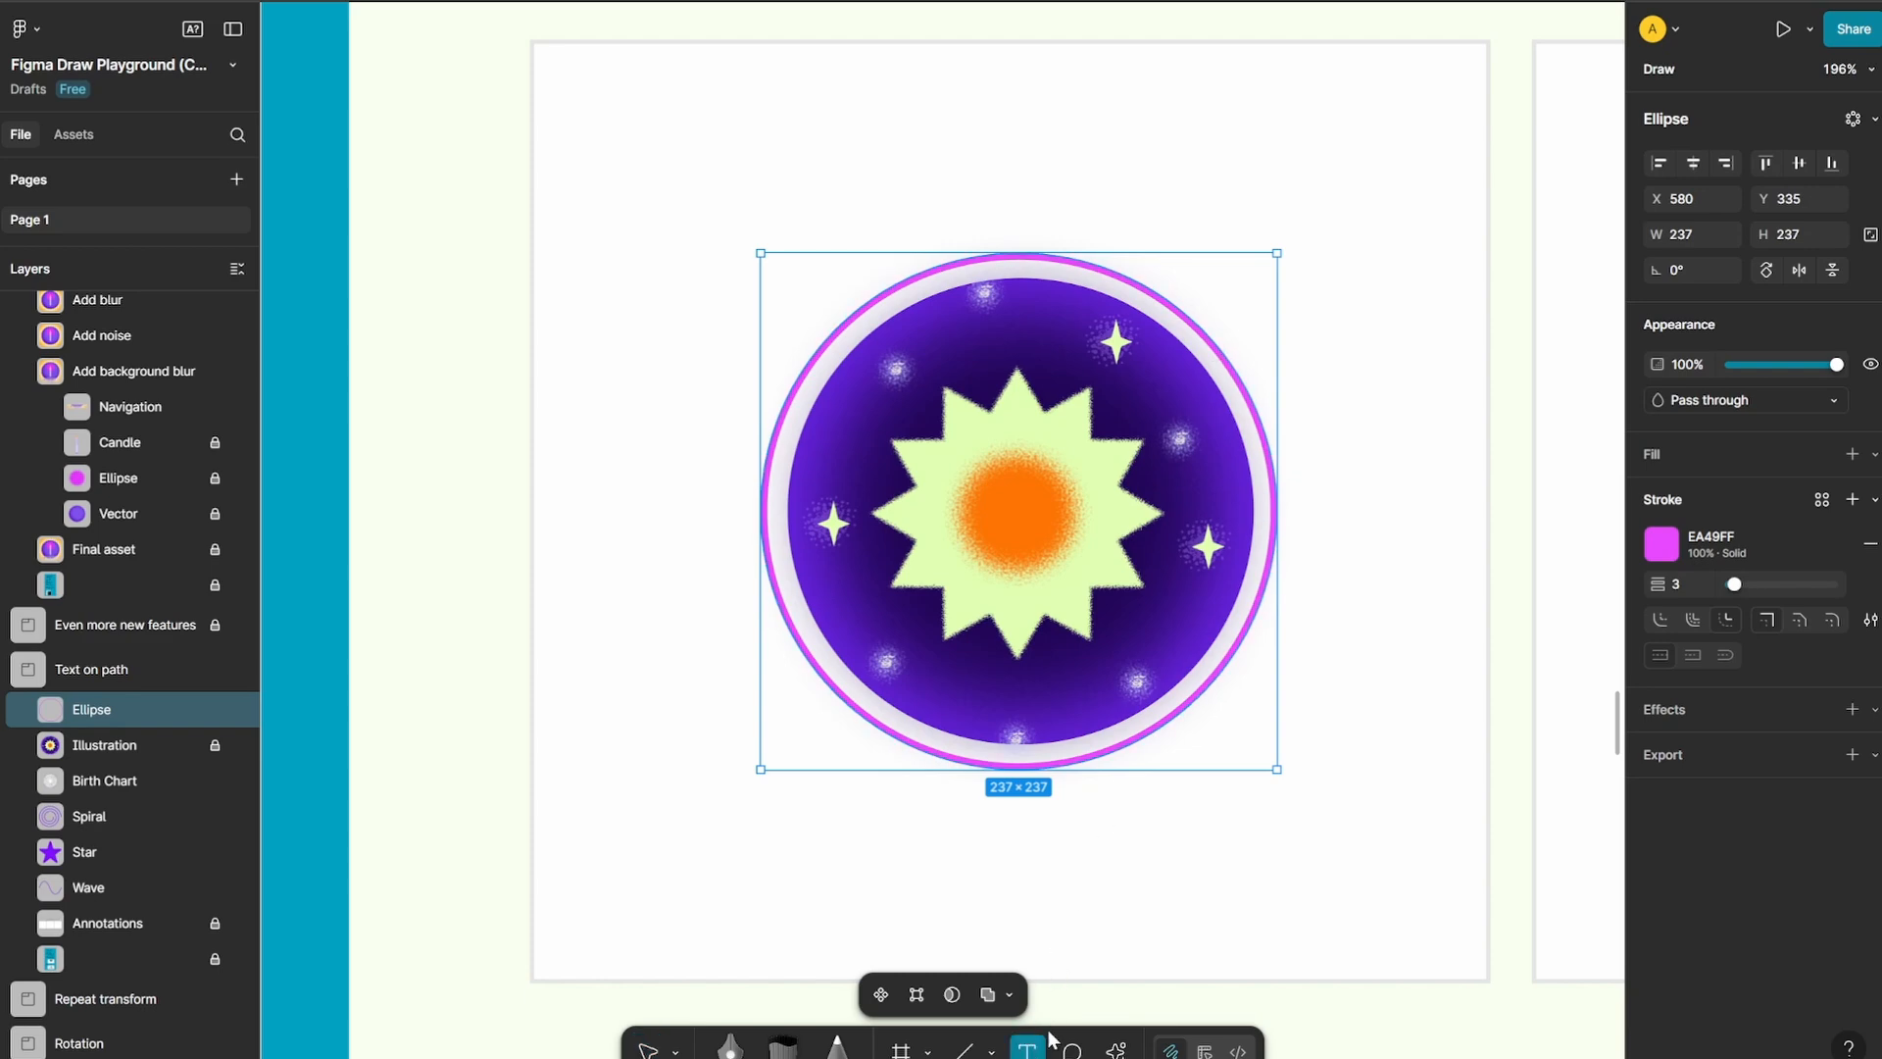
pyautogui.click(1233, 361)
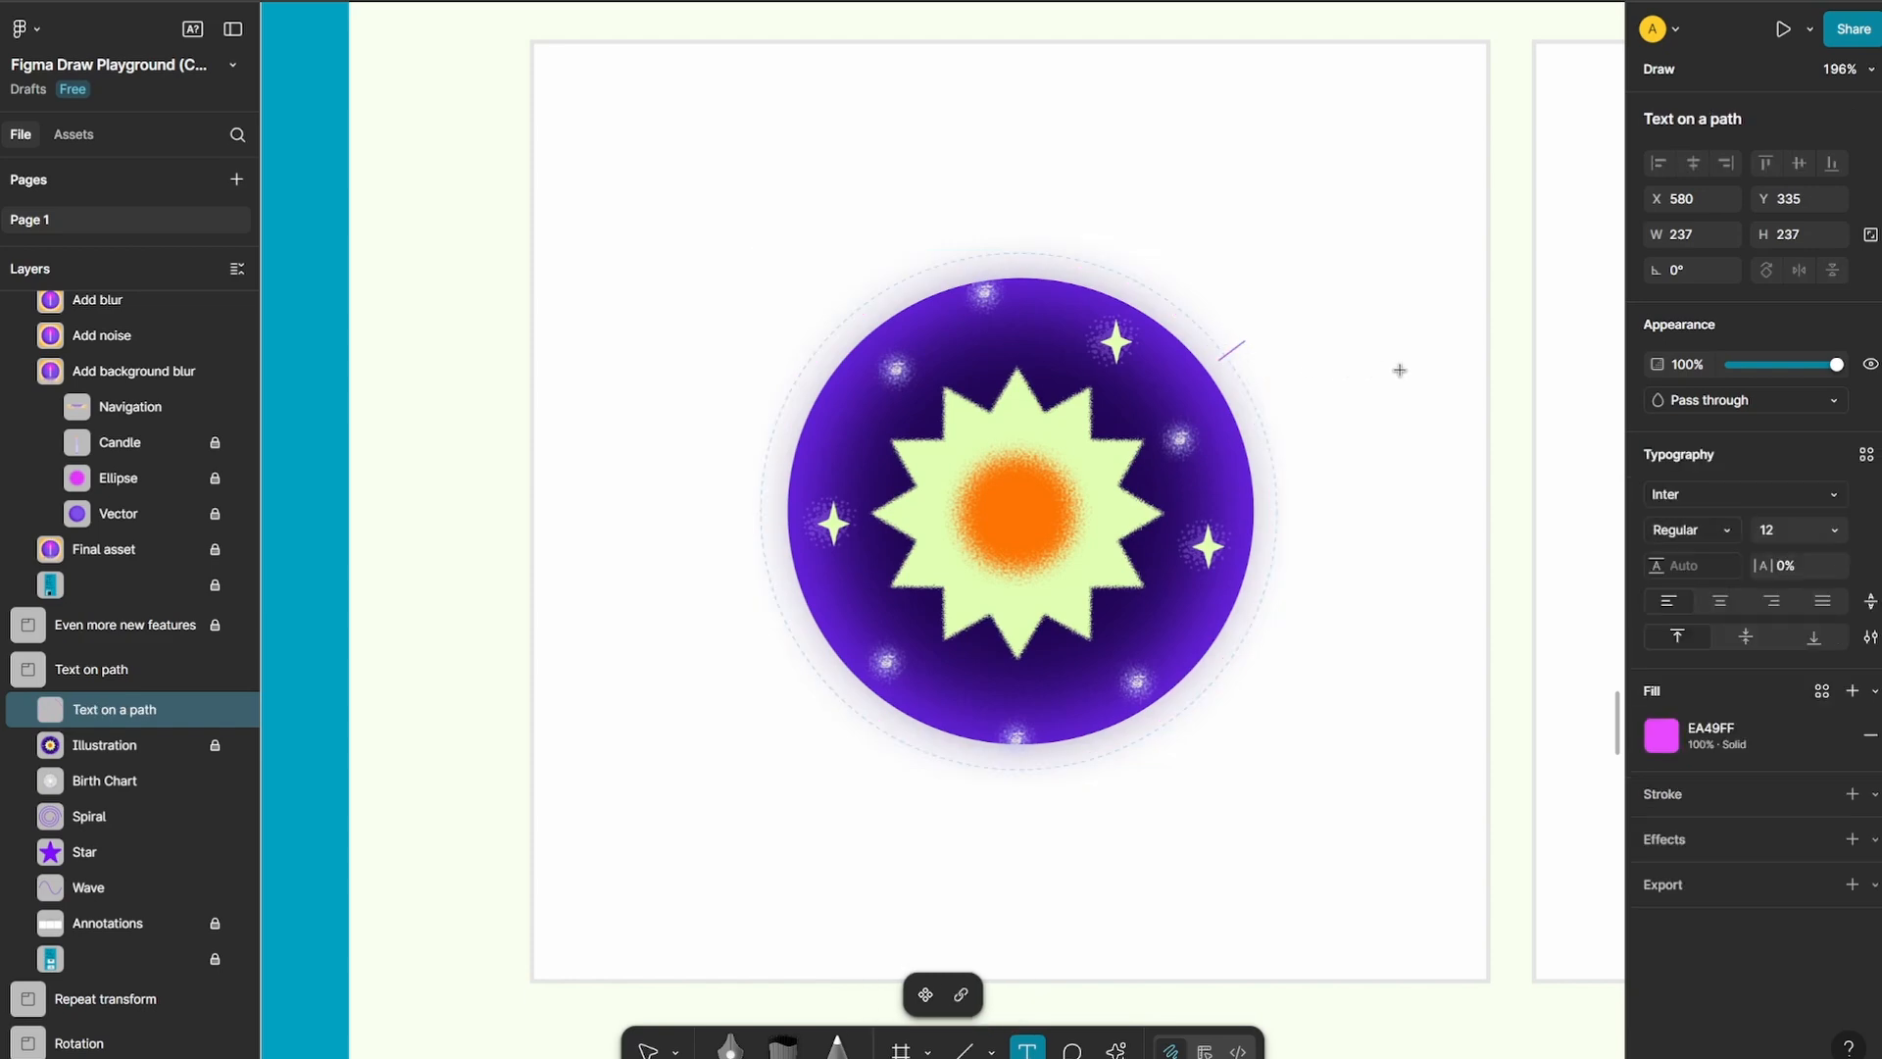
pyautogui.write('XCLBR')
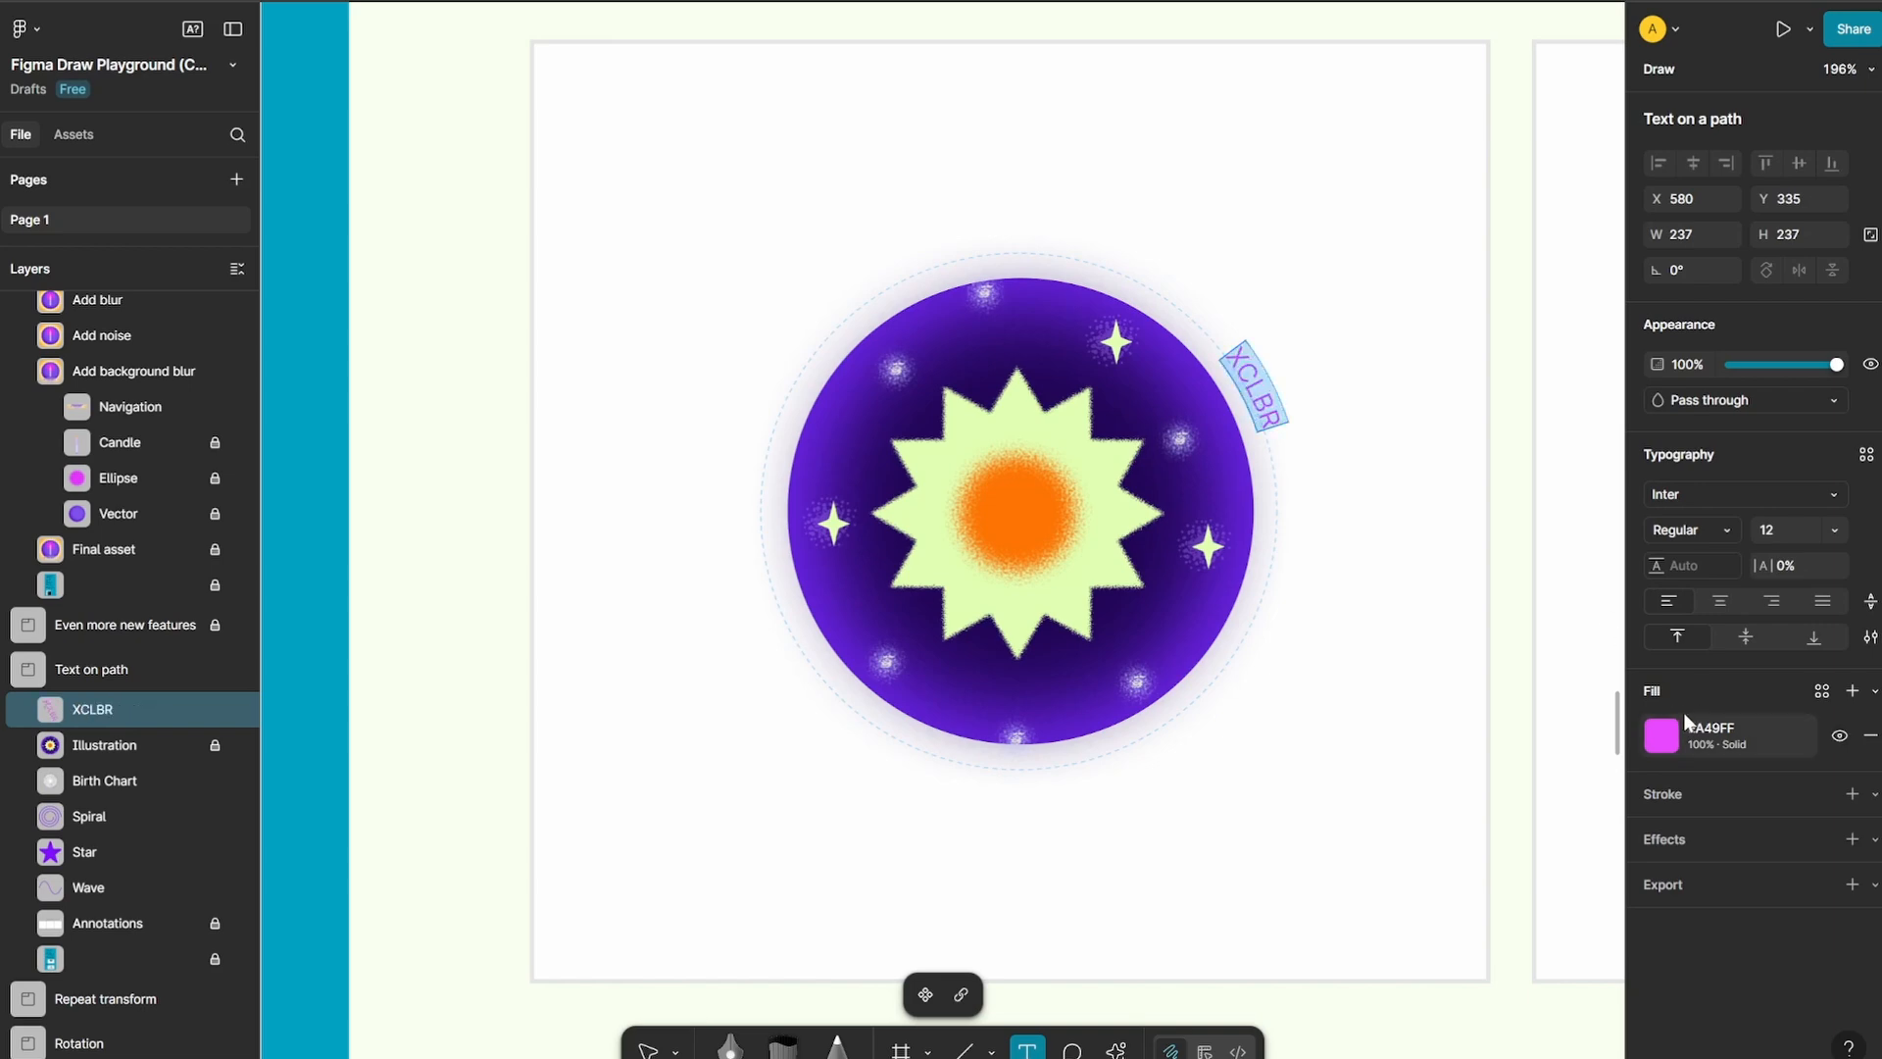
# Set the circular XCLBR text to Black weight at size 48 and finish editing it
pyautogui.click(1696, 529)
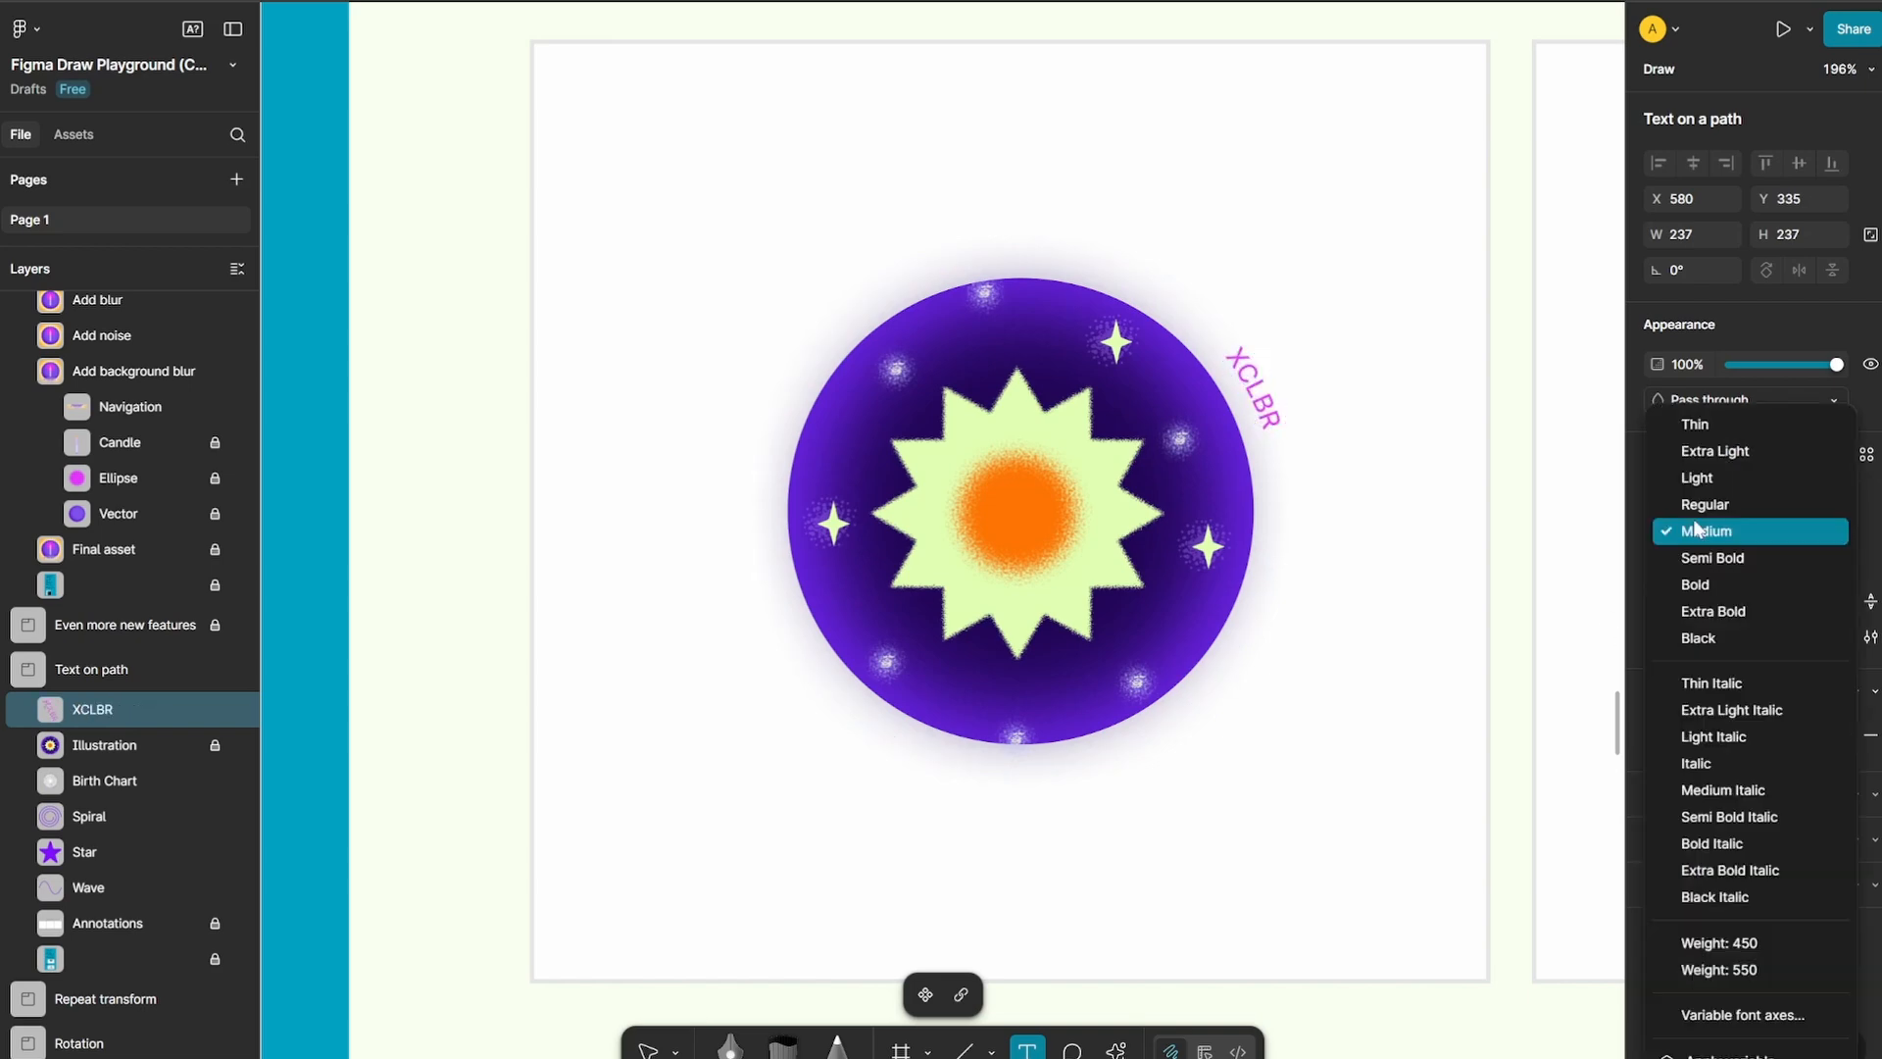
pyautogui.click(1699, 638)
pyautogui.click(1828, 530)
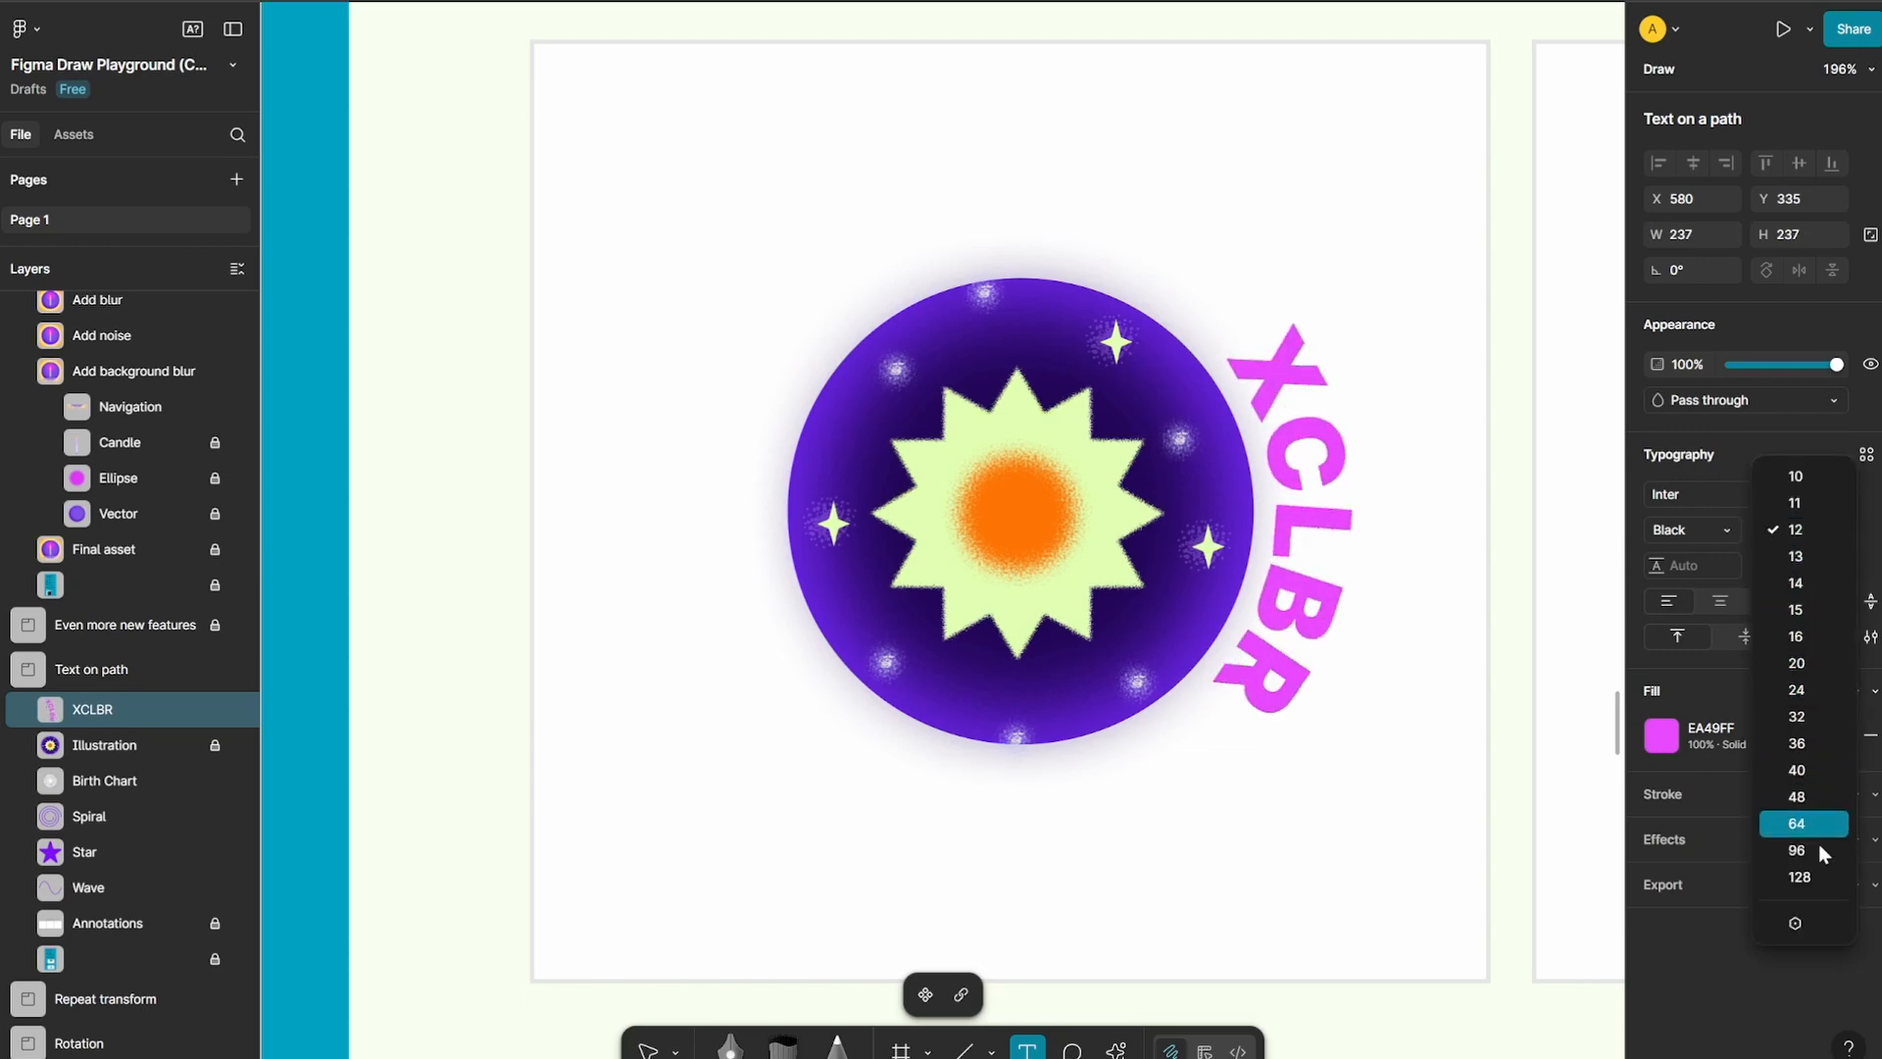
pyautogui.click(1826, 796)
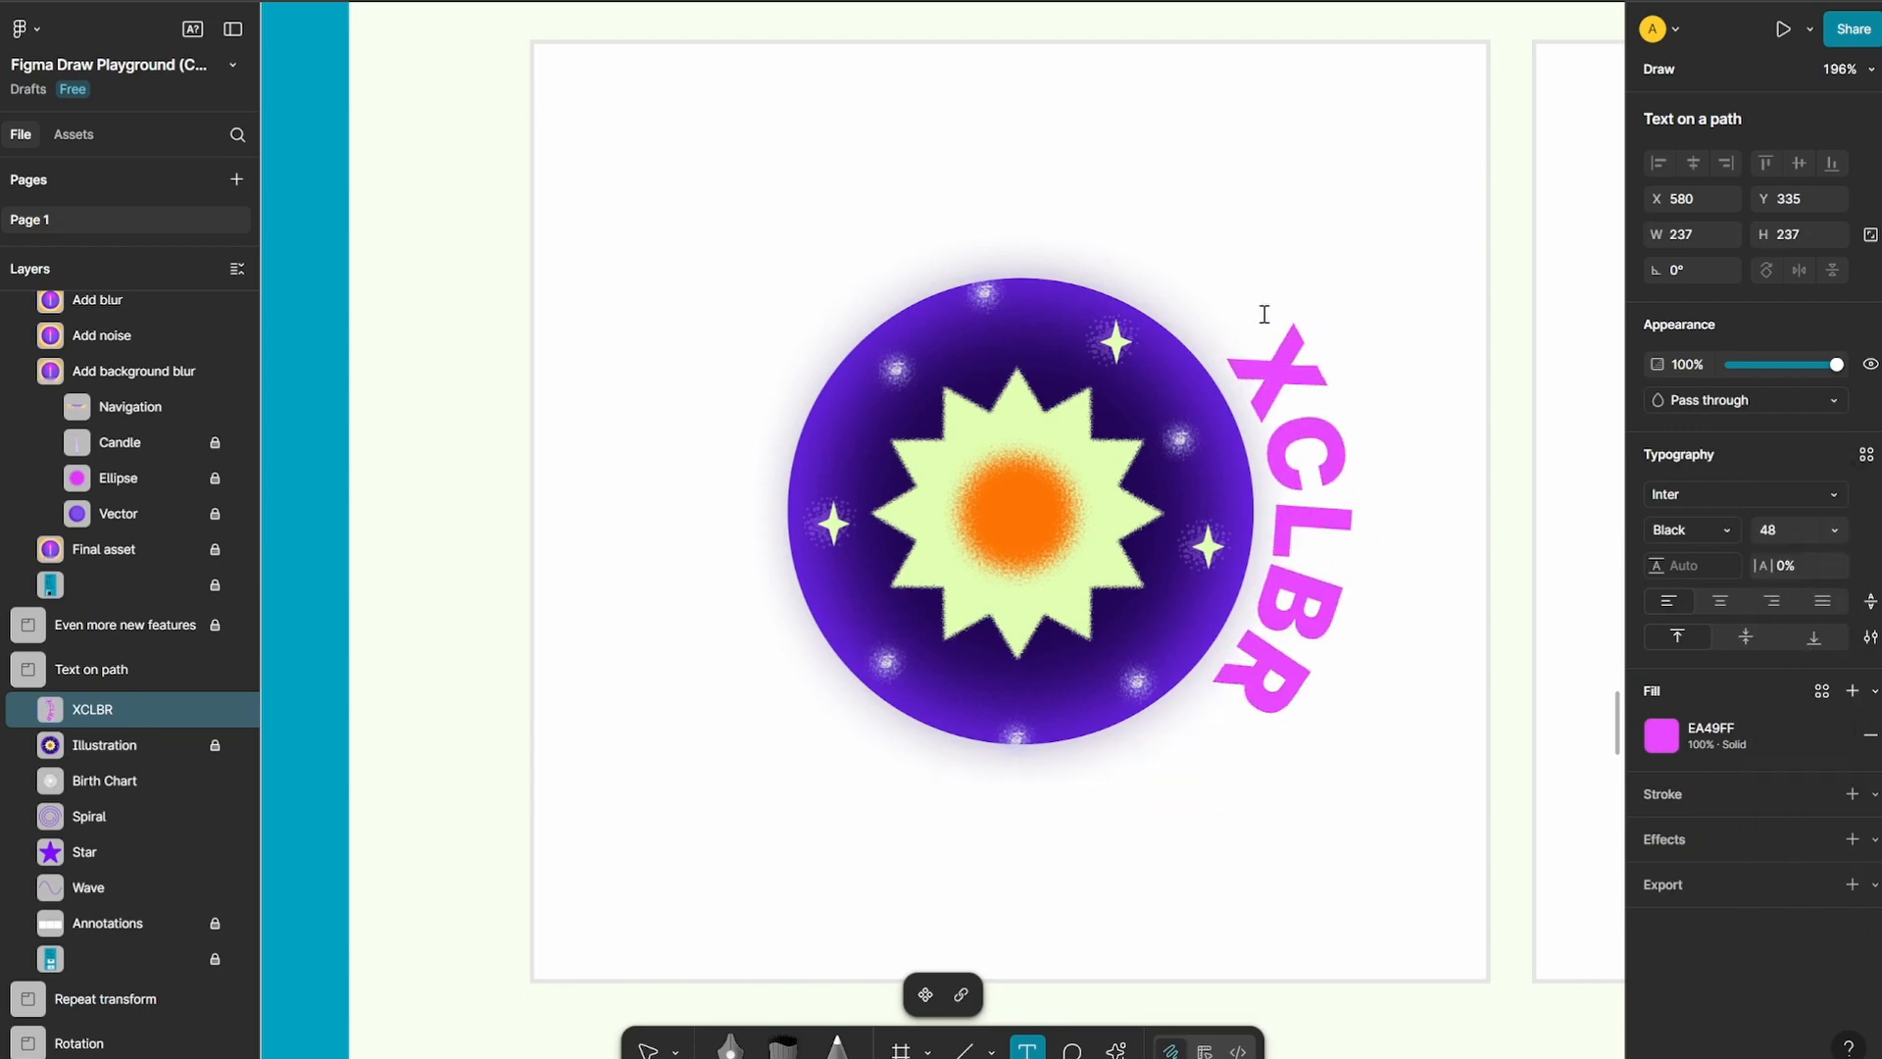
pyautogui.click(649, 1051)
pyautogui.click(772, 727)
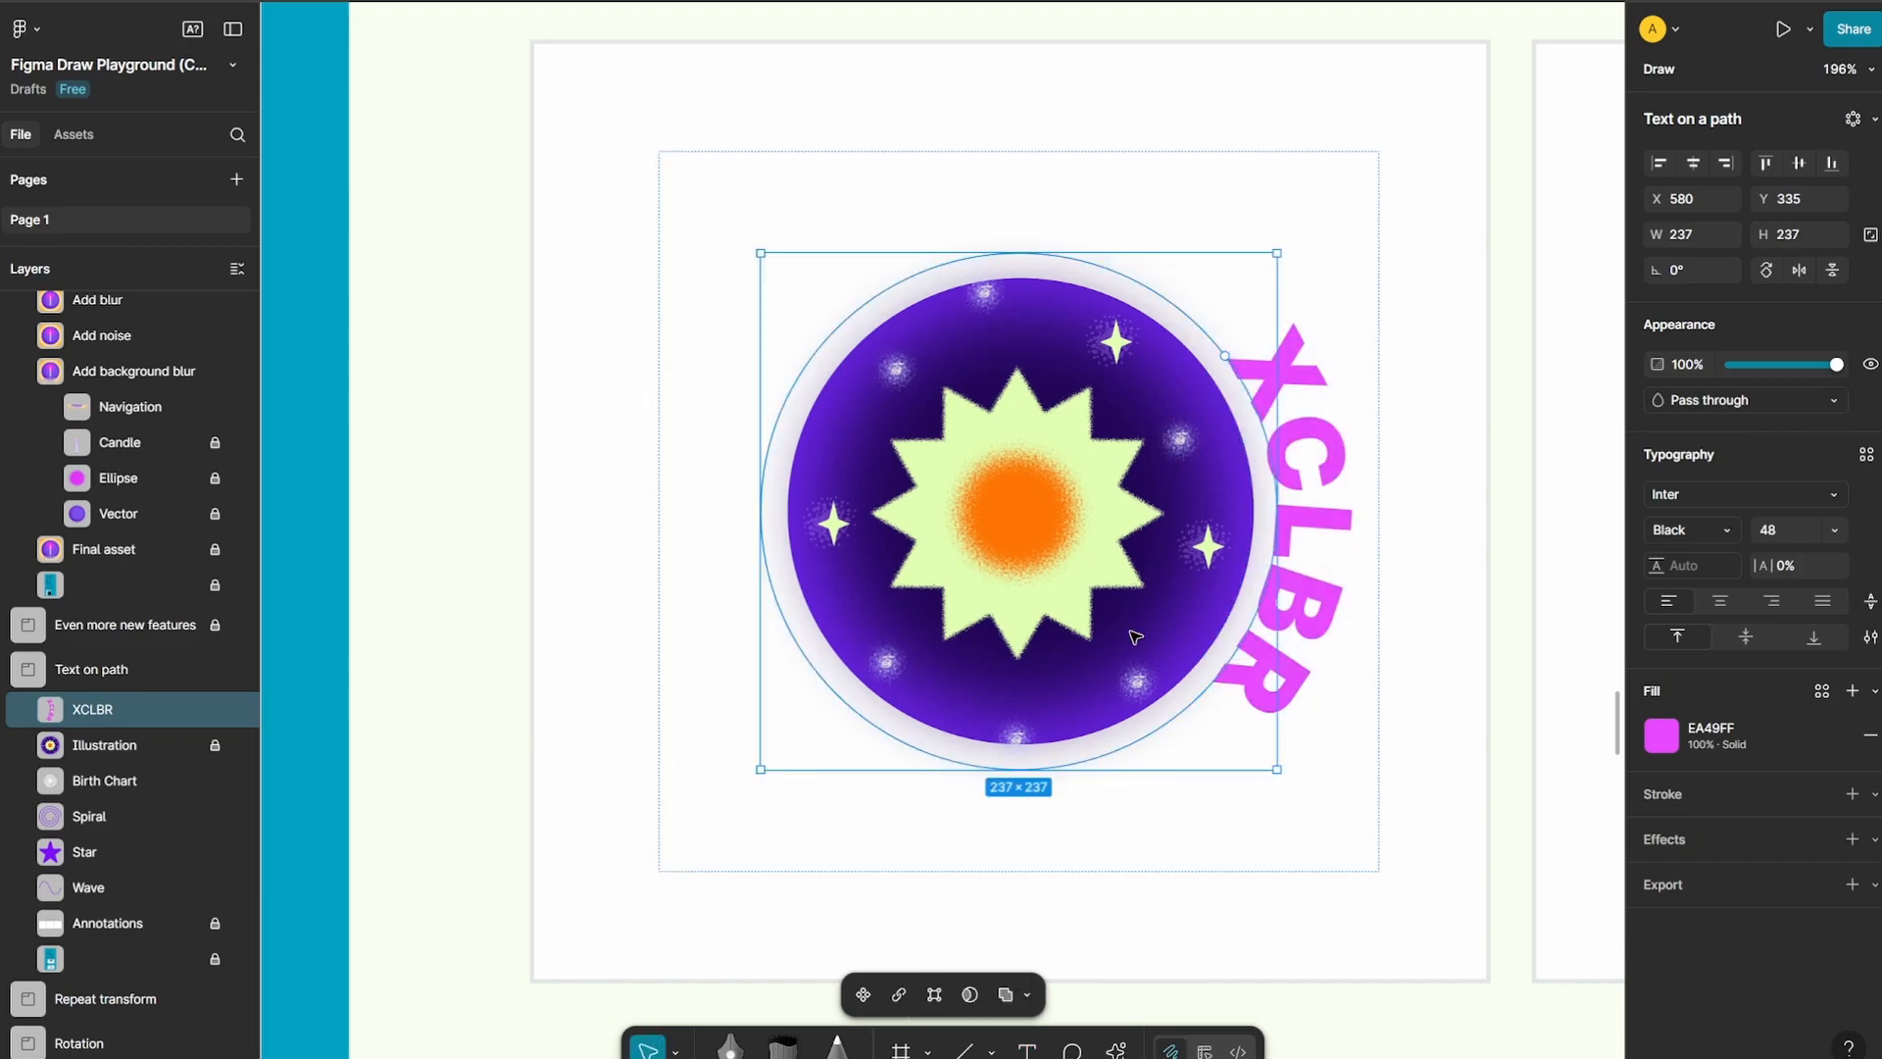
# Turn the purple wave in the Text on path section into a text path reading "xclbr"
pyautogui.scroll(-10, 877, 479)
pyautogui.scroll(10, 856, 480)
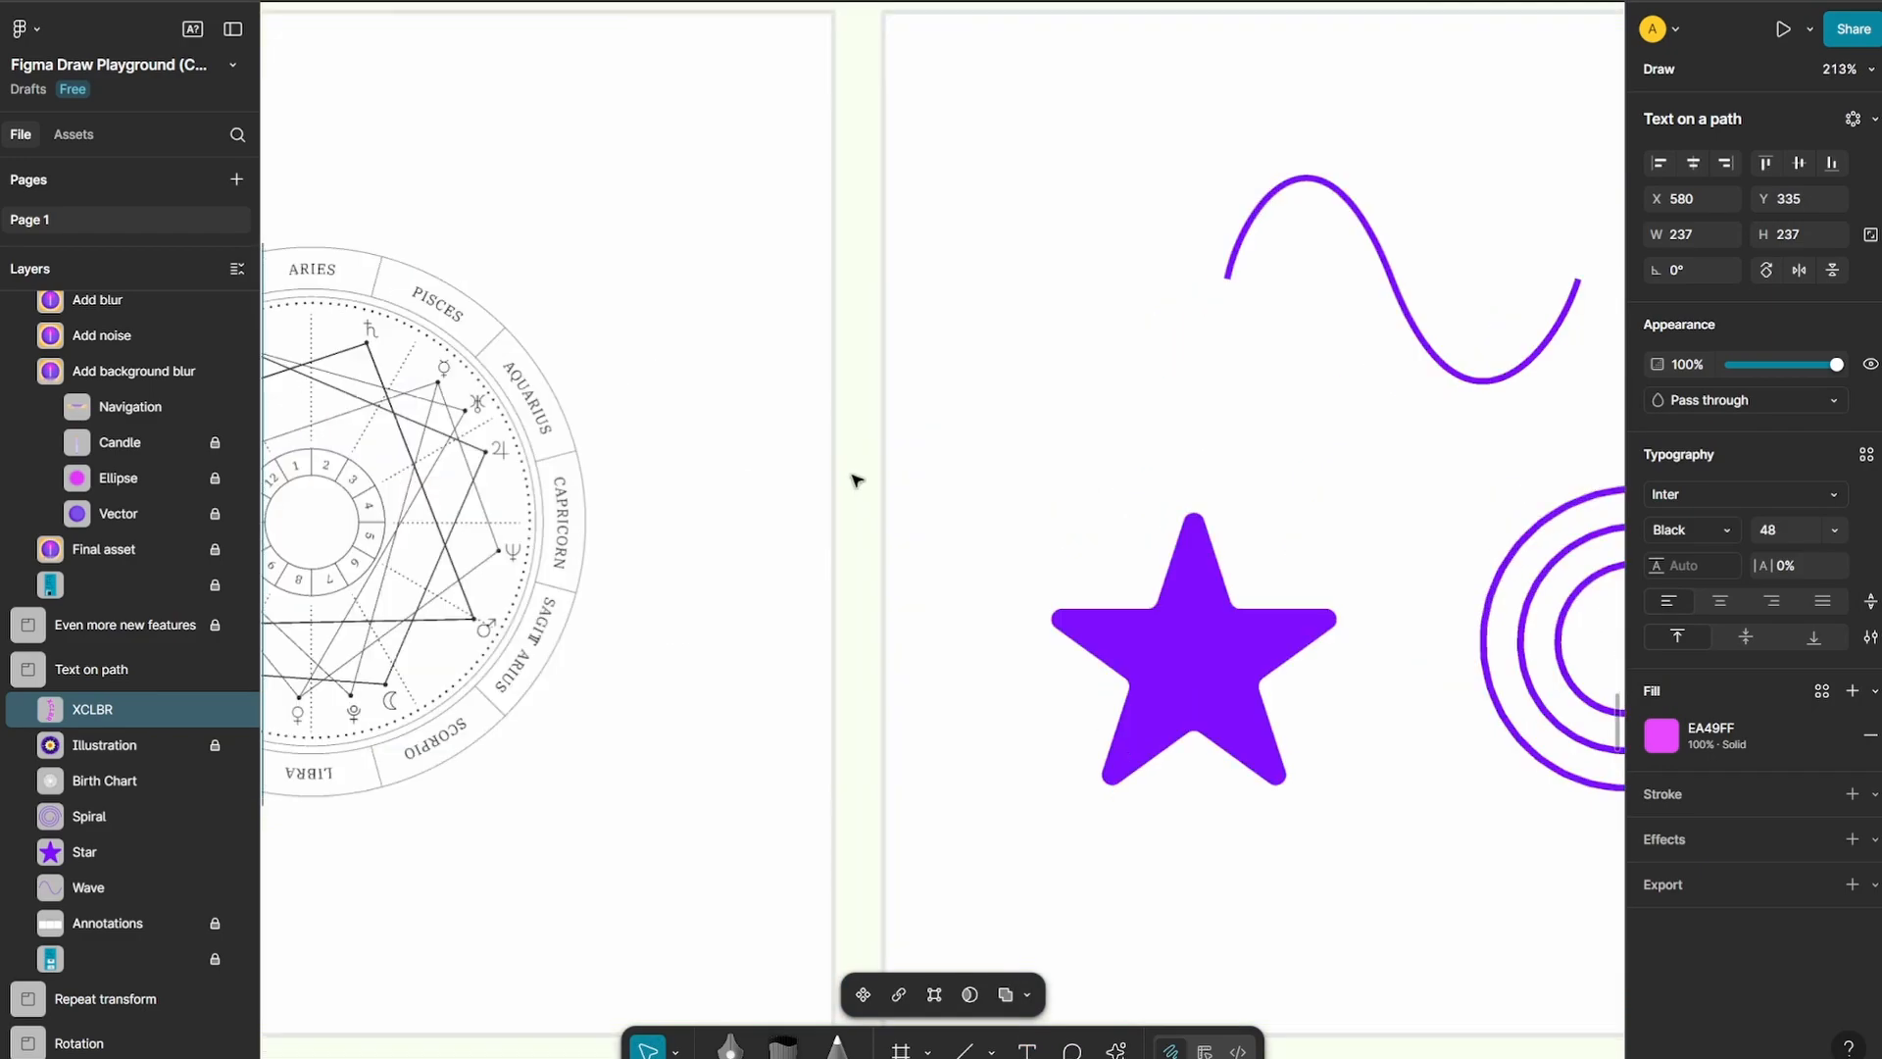
pyautogui.scroll(-5, 627, 513)
pyautogui.scroll(5, 1029, 474)
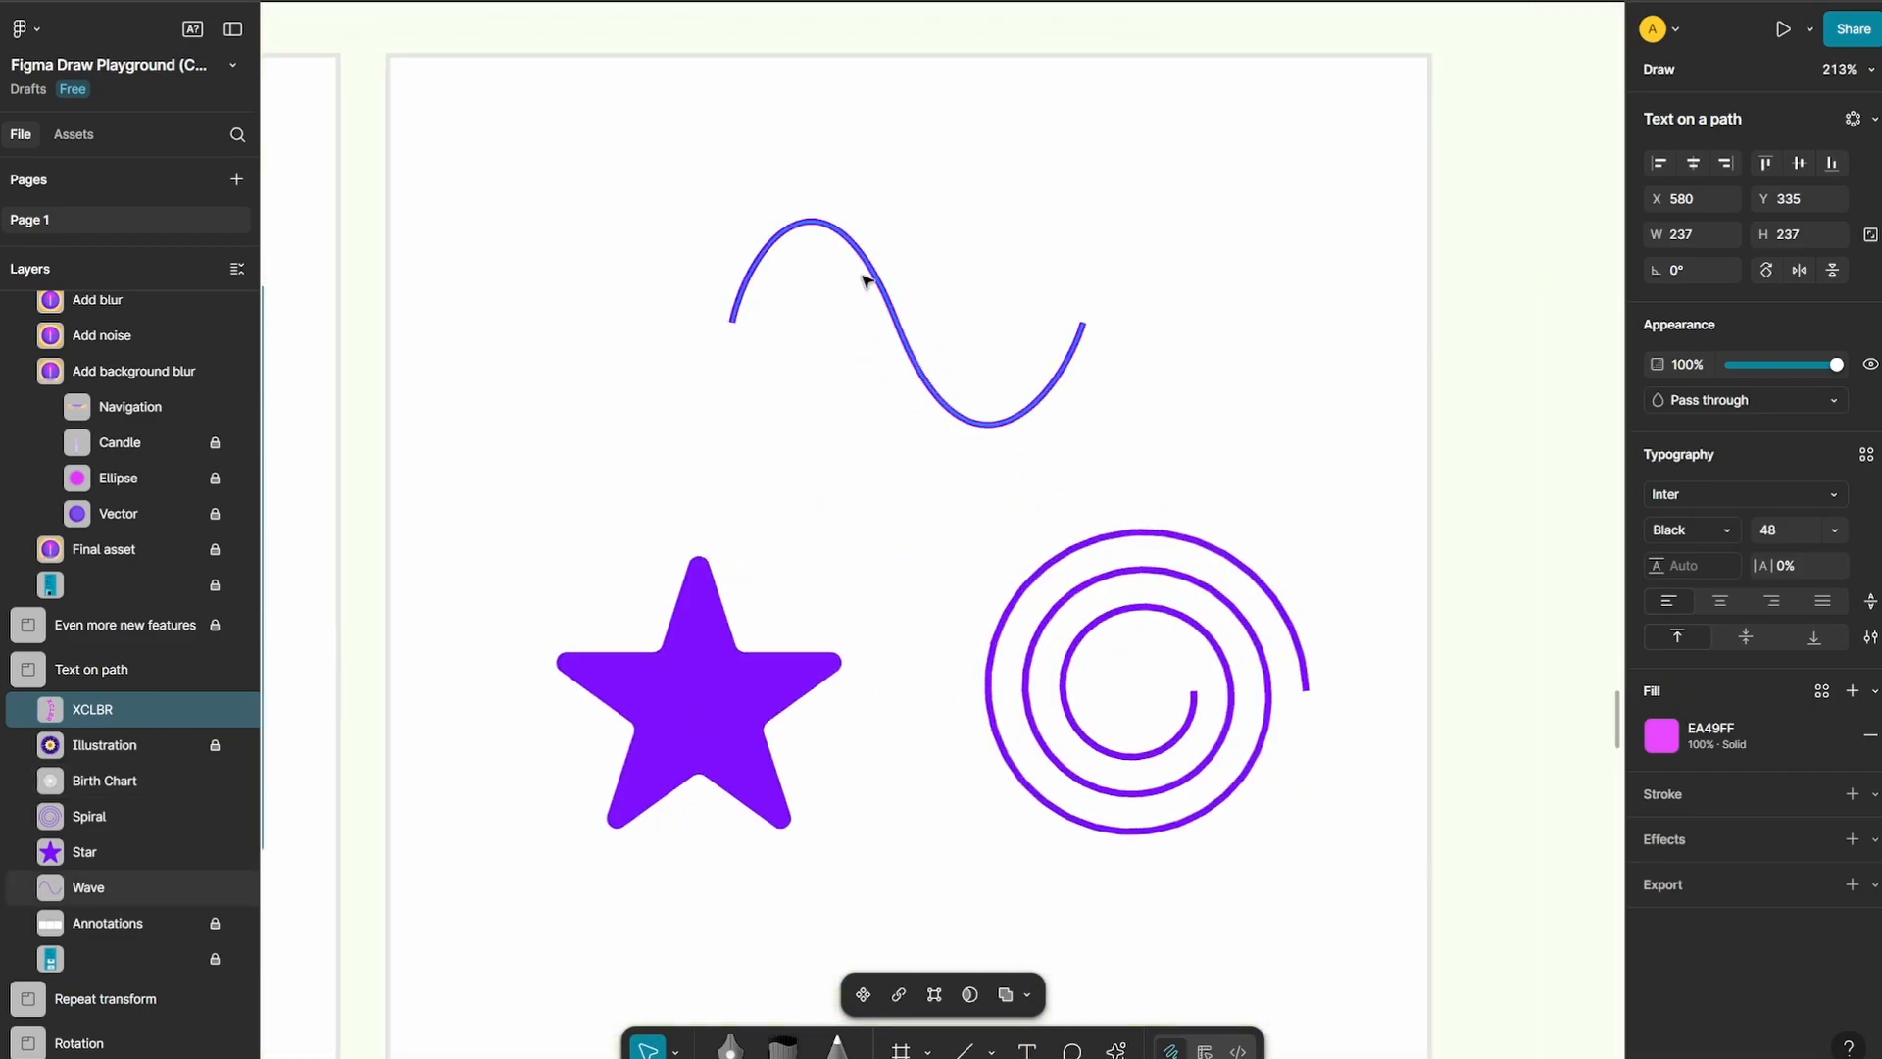
pyautogui.click(949, 408)
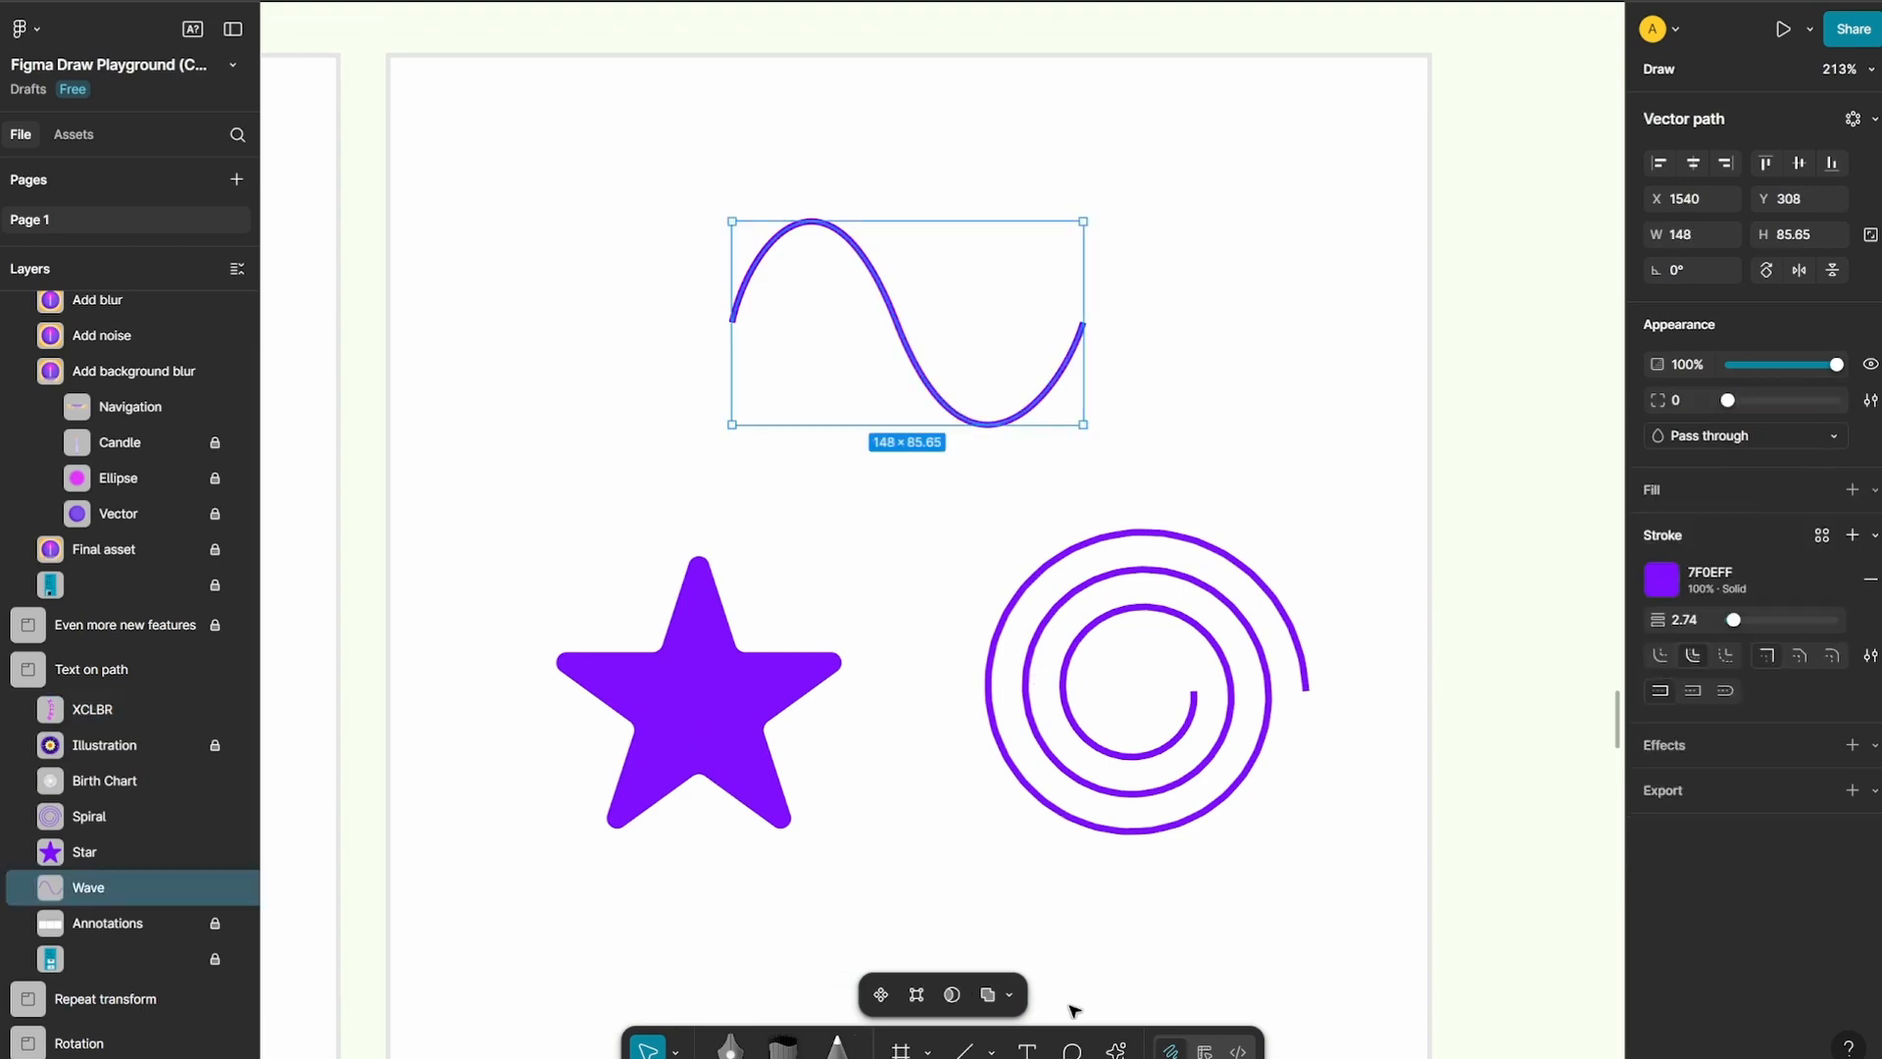
pyautogui.press('t')
pyautogui.click(868, 262)
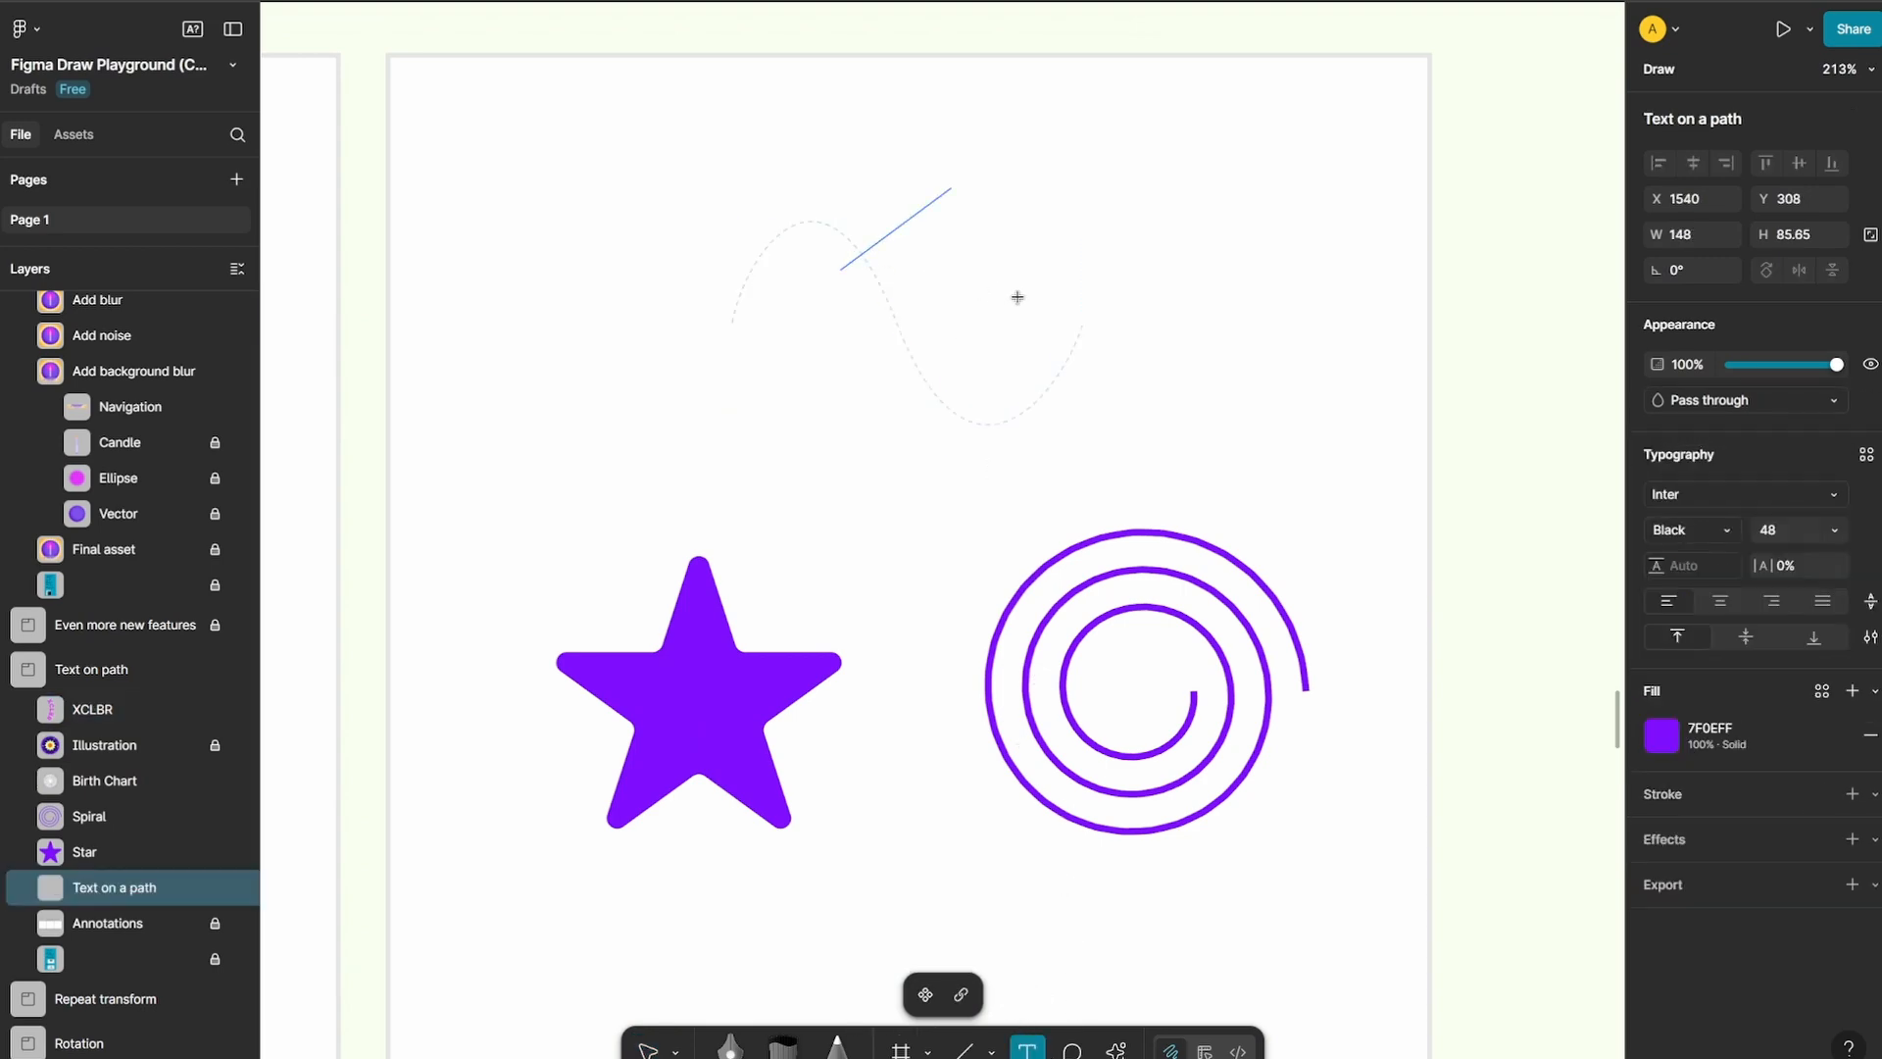
pyautogui.write('xclbr')
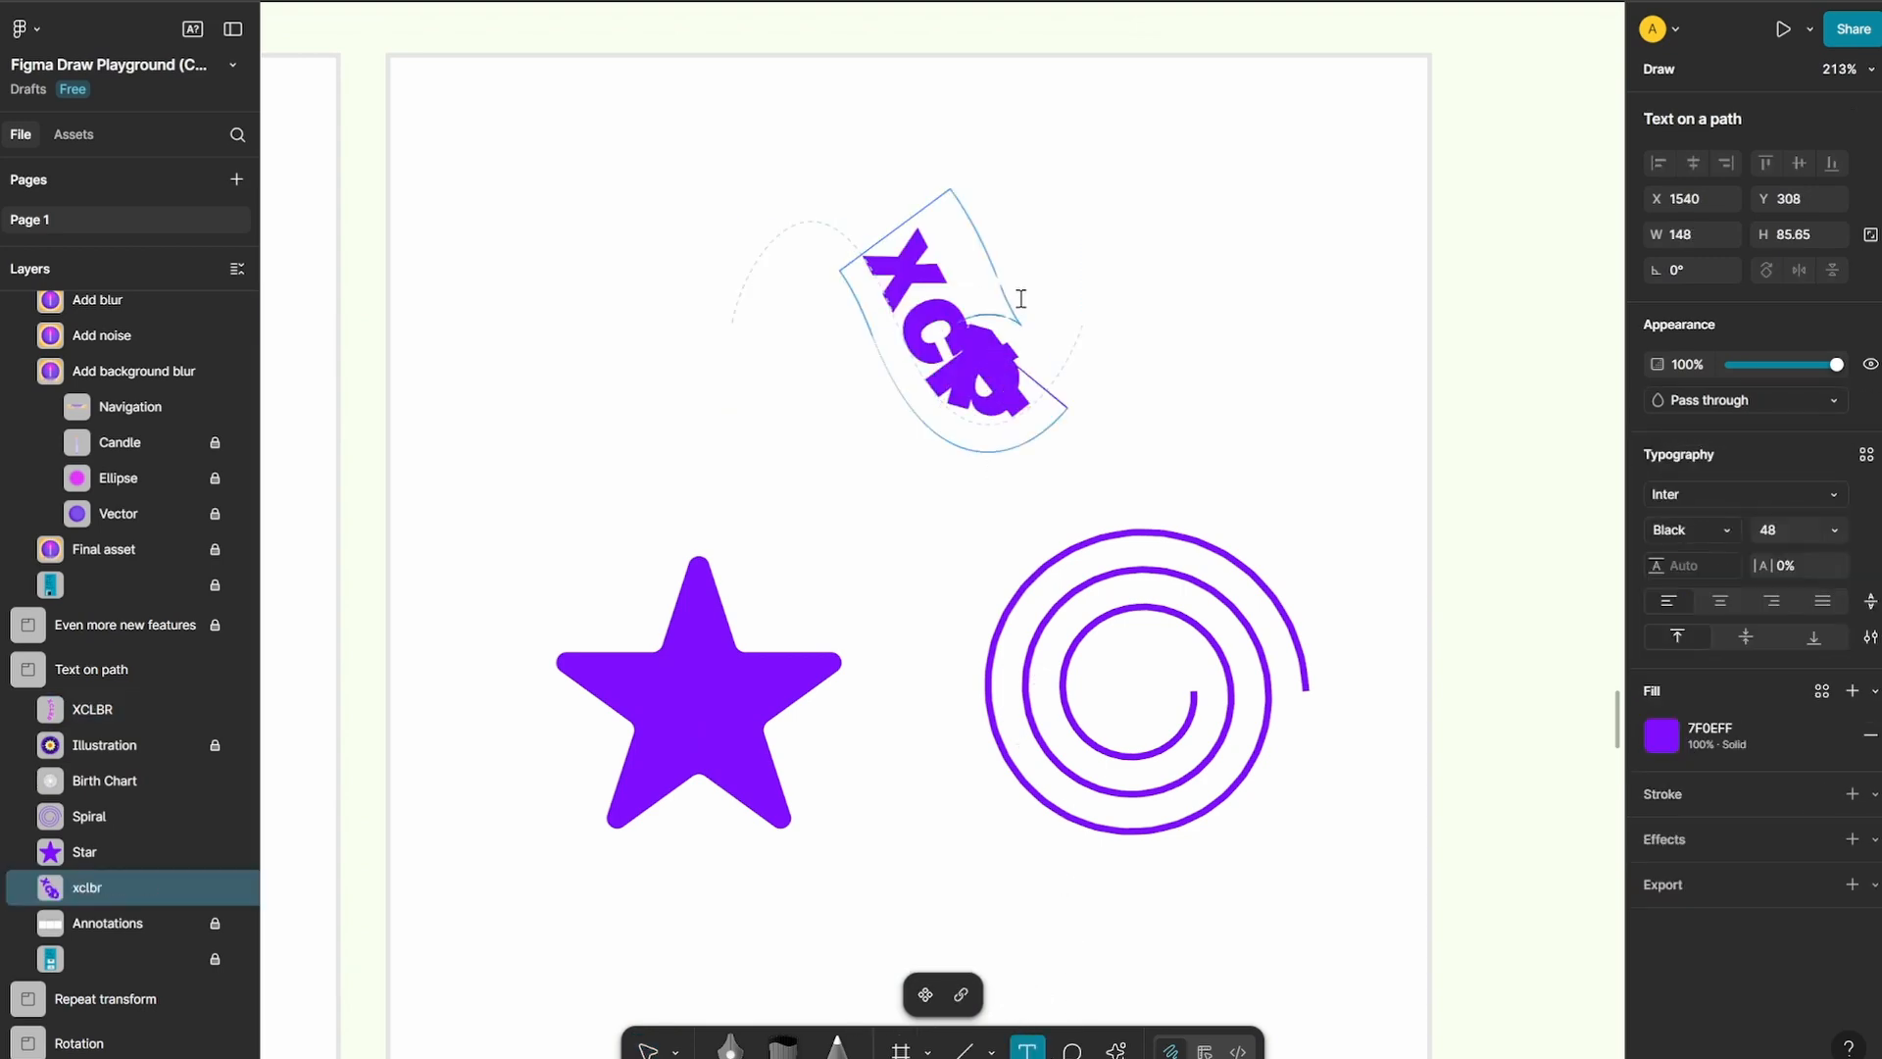
# Set the letter spacing of all the wave text to 10% and finish editing it
pyautogui.doubleClick(975, 395)
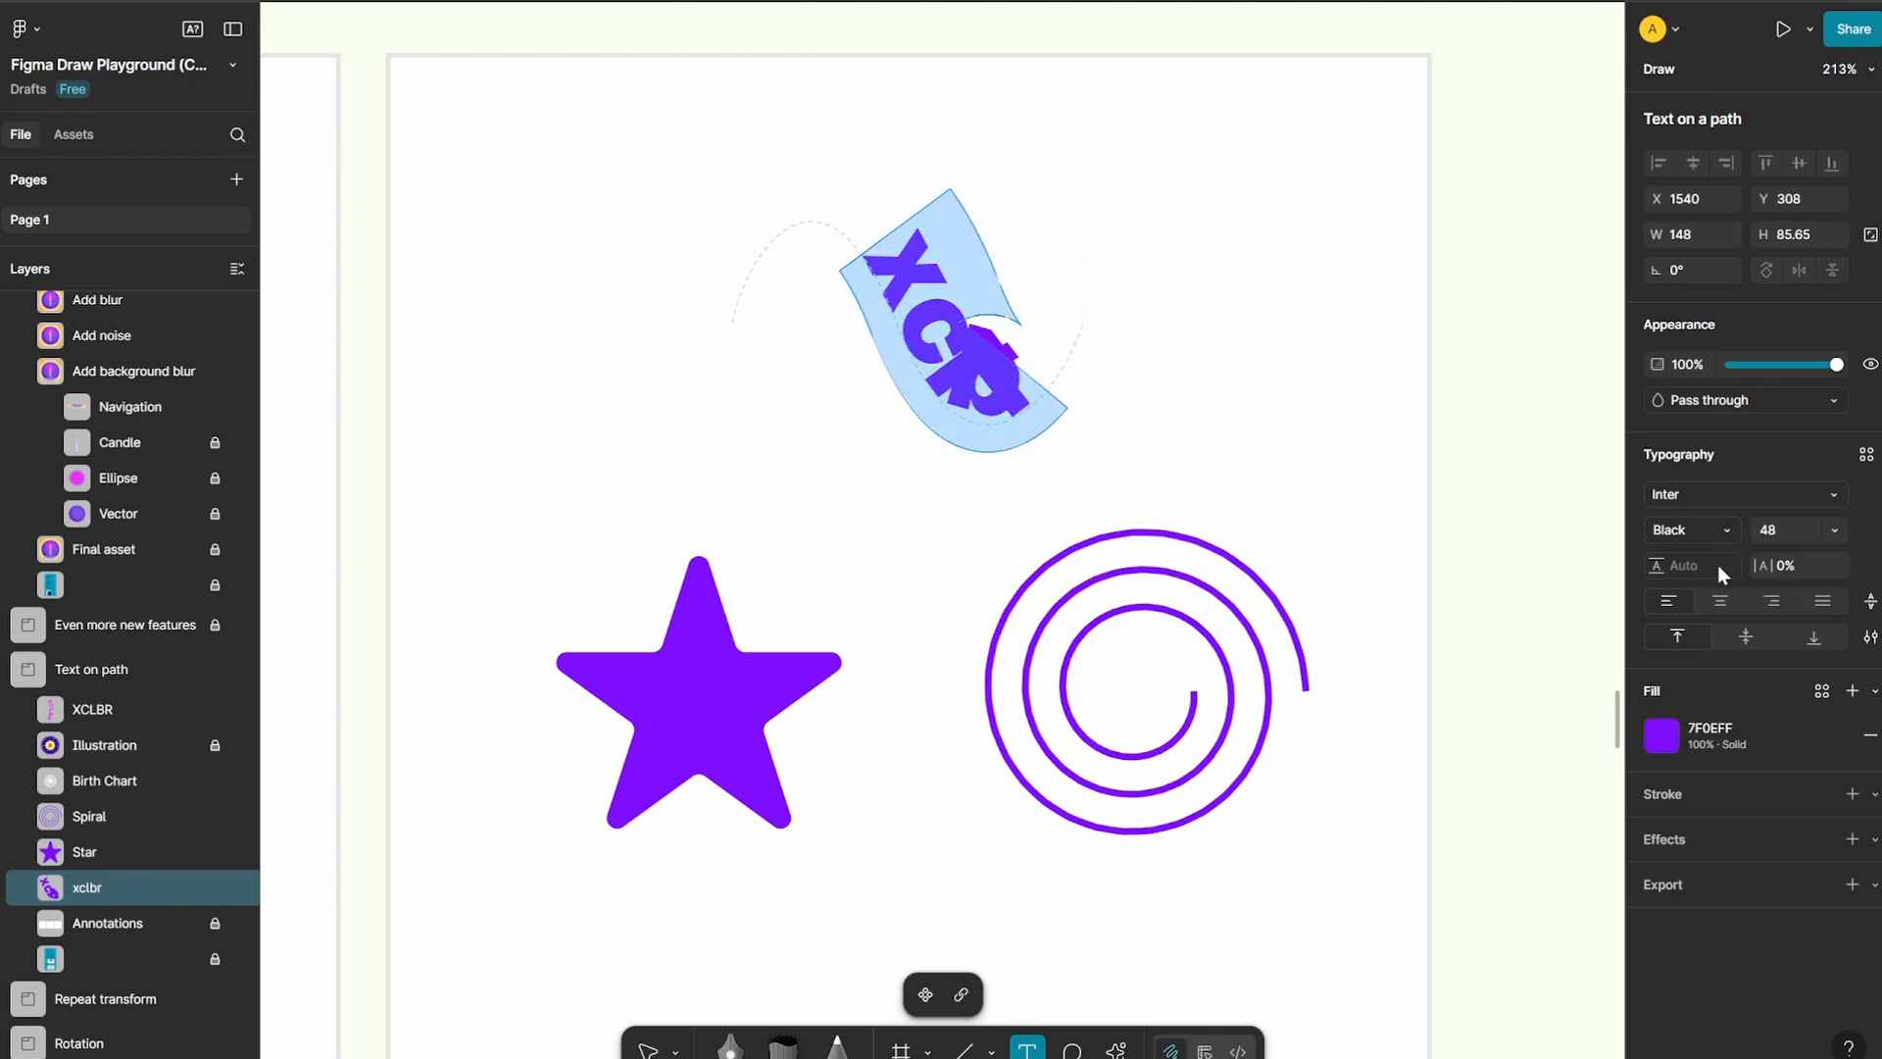
pyautogui.moveTo(1762, 566); pyautogui.dragTo(1321, 494)
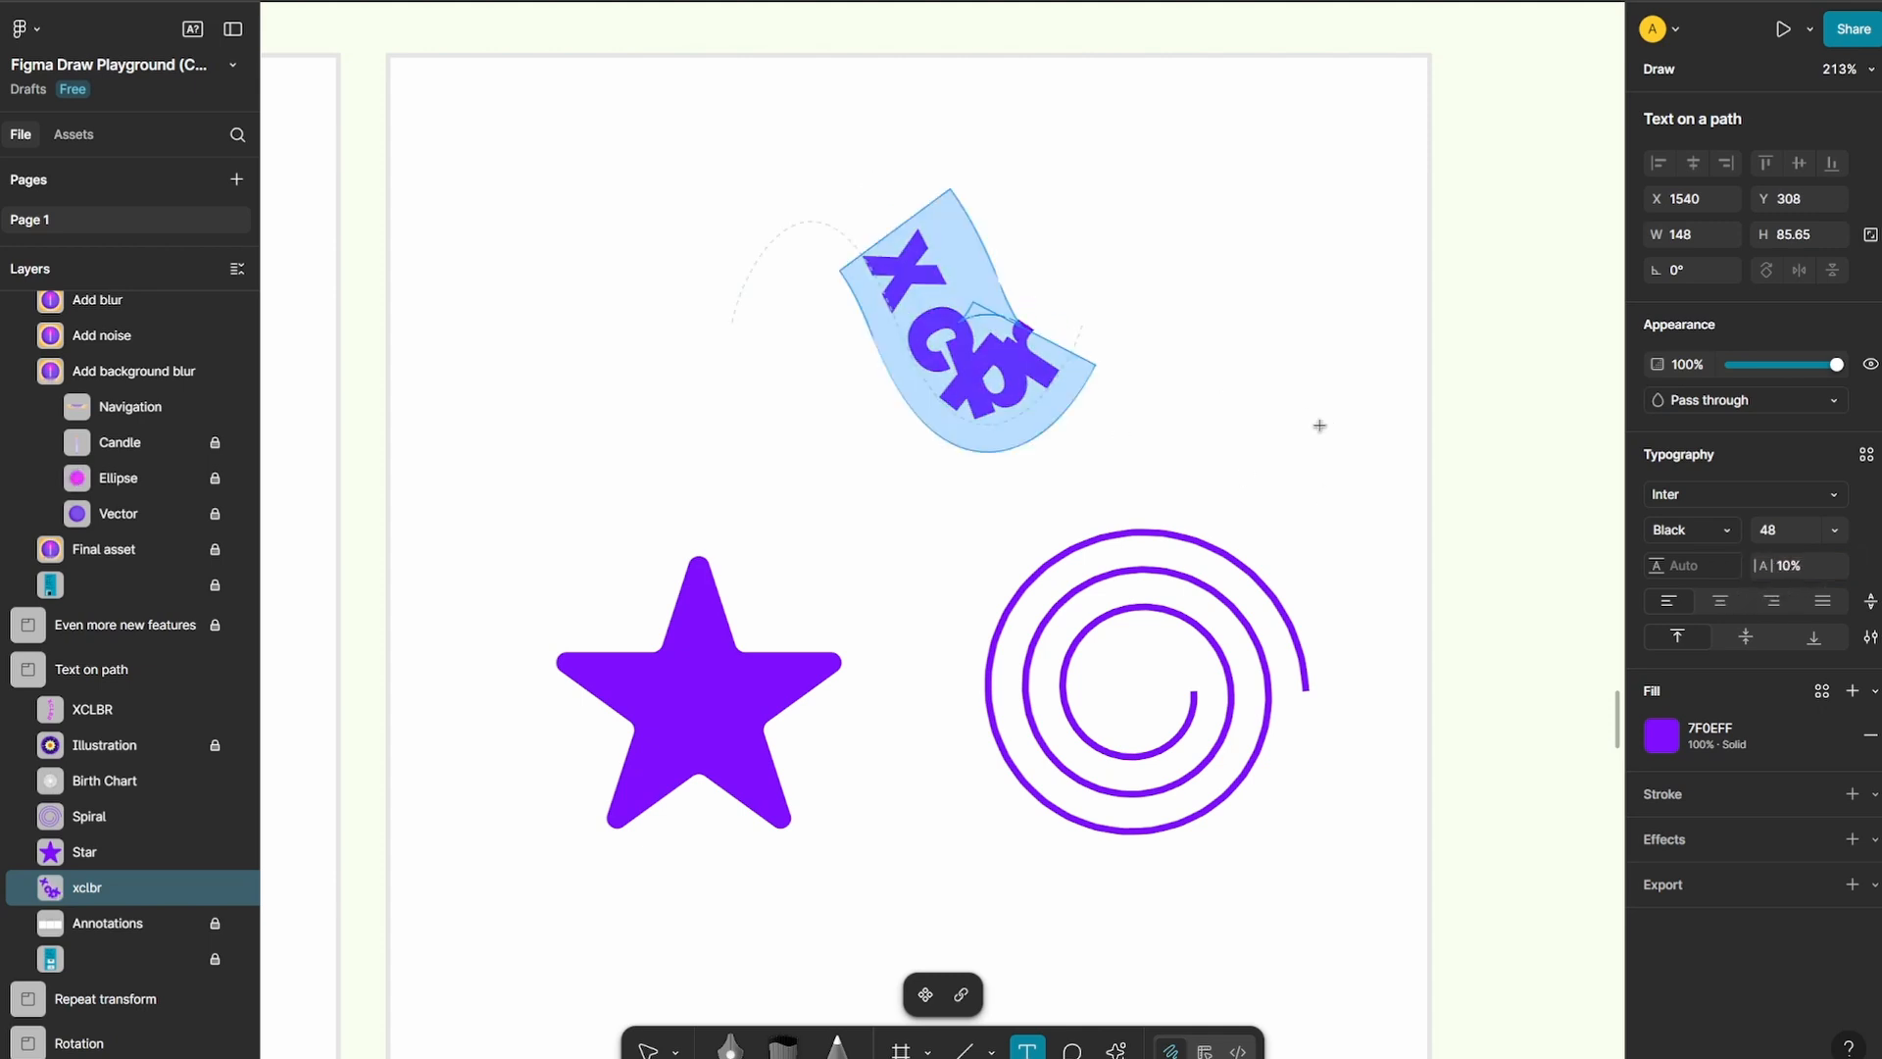
pyautogui.click(648, 1048)
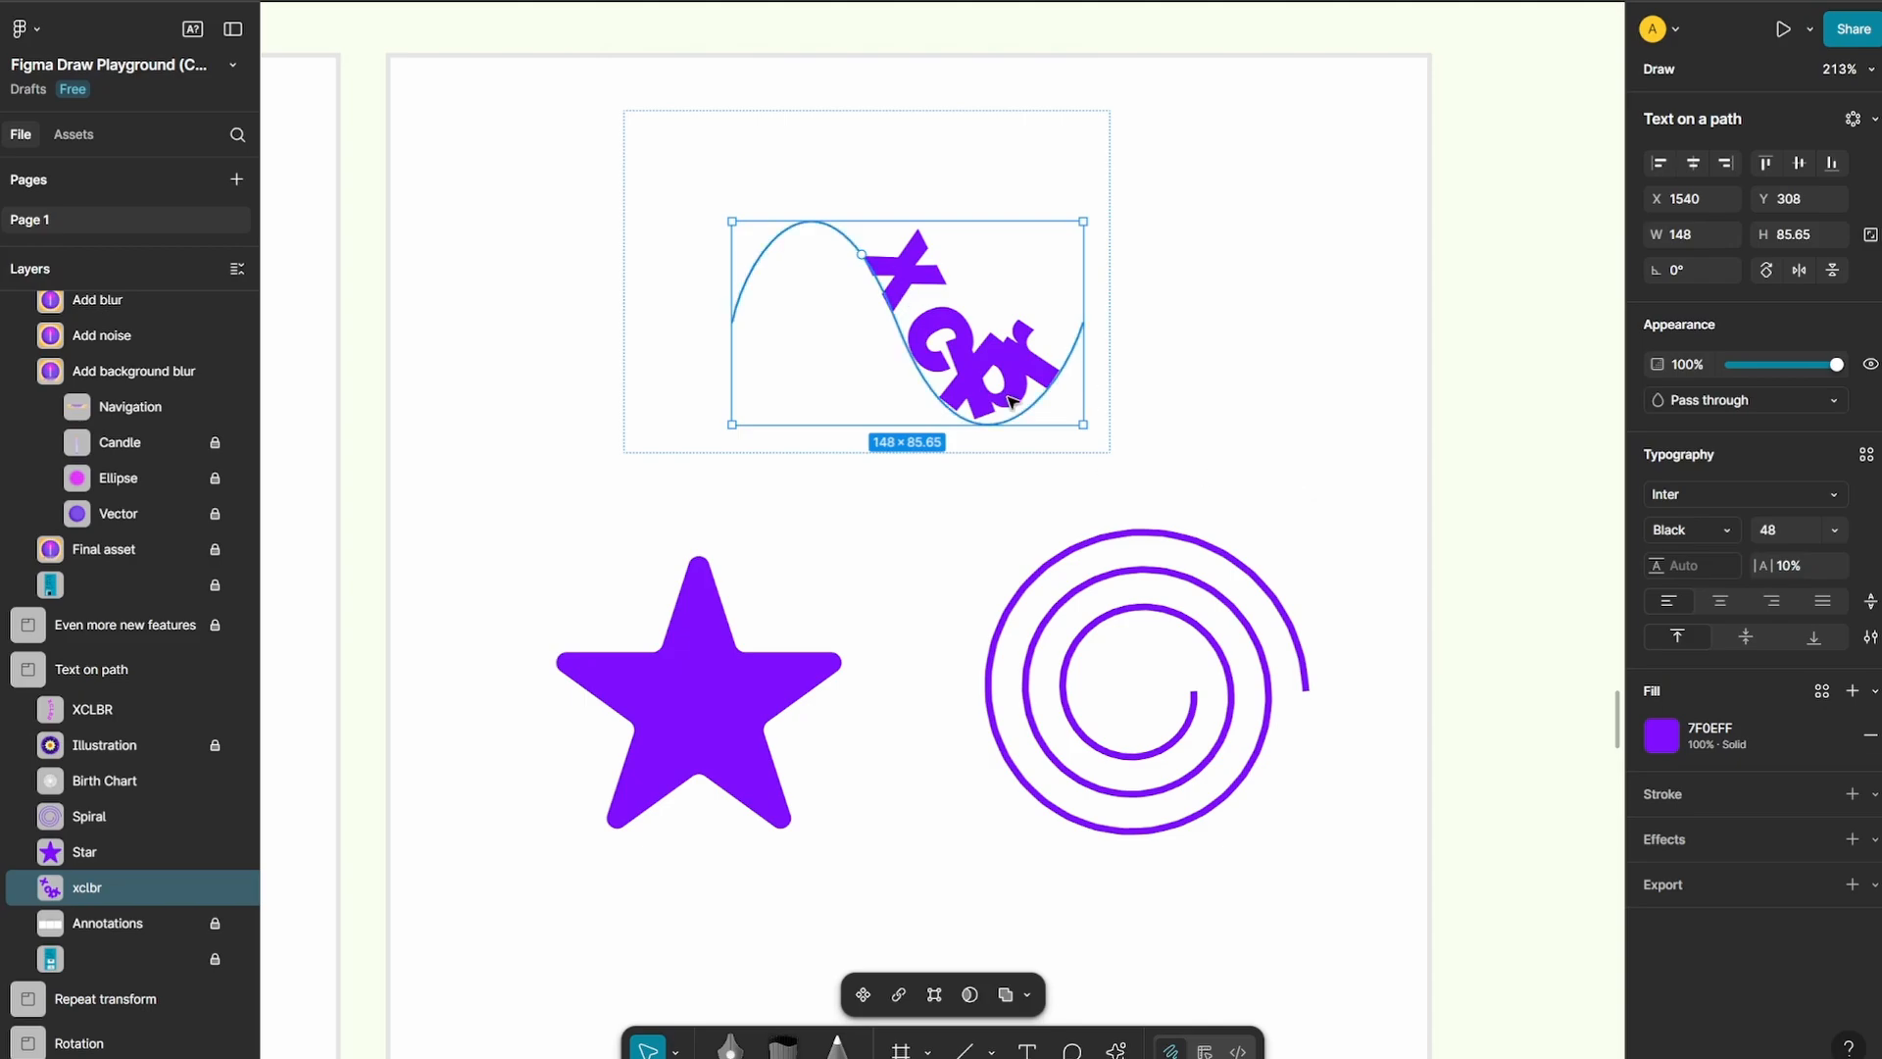
# Apply a radial repeat to the blue arrow-shaped Union in the Radial repeat frame of the Repeat transform section
pyautogui.scroll(-10, 1012, 402)
pyautogui.scroll(3, 1052, 458)
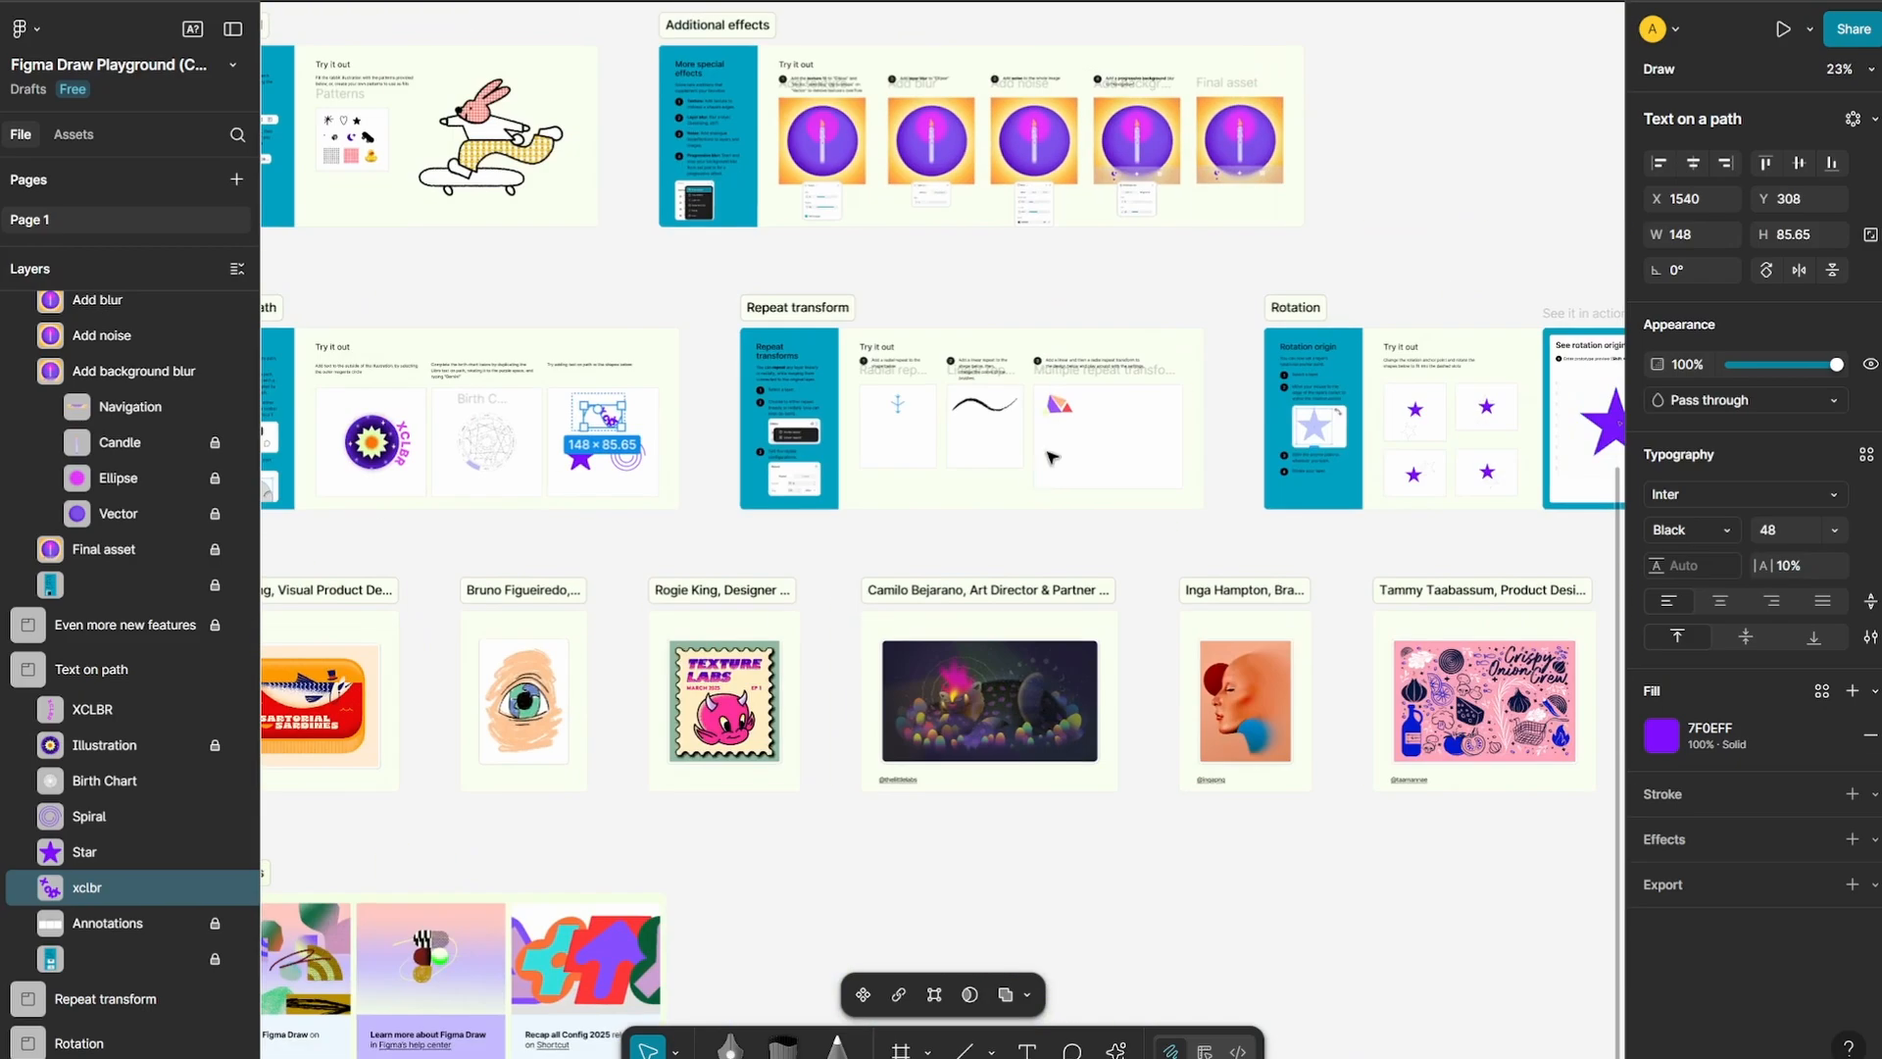
pyautogui.scroll(8, 1052, 458)
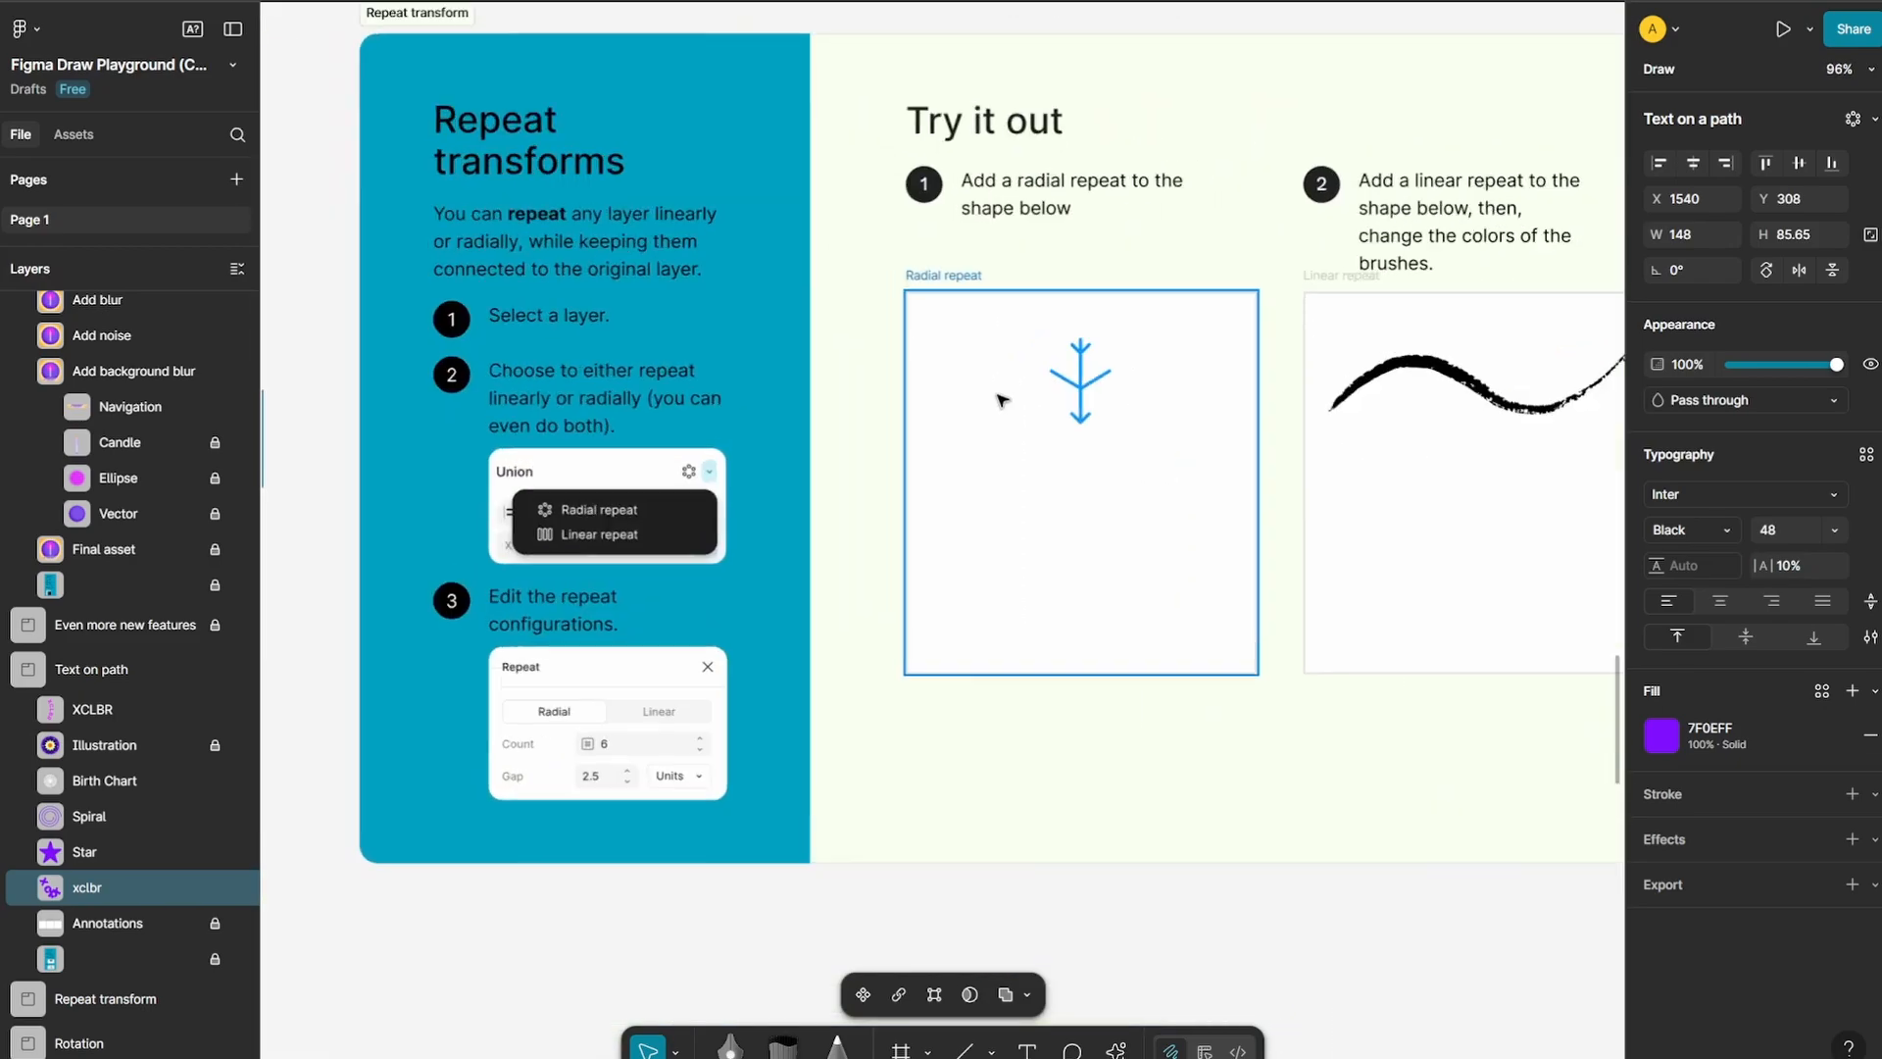
pyautogui.press('Escape')
pyautogui.scroll(4, 1090, 379)
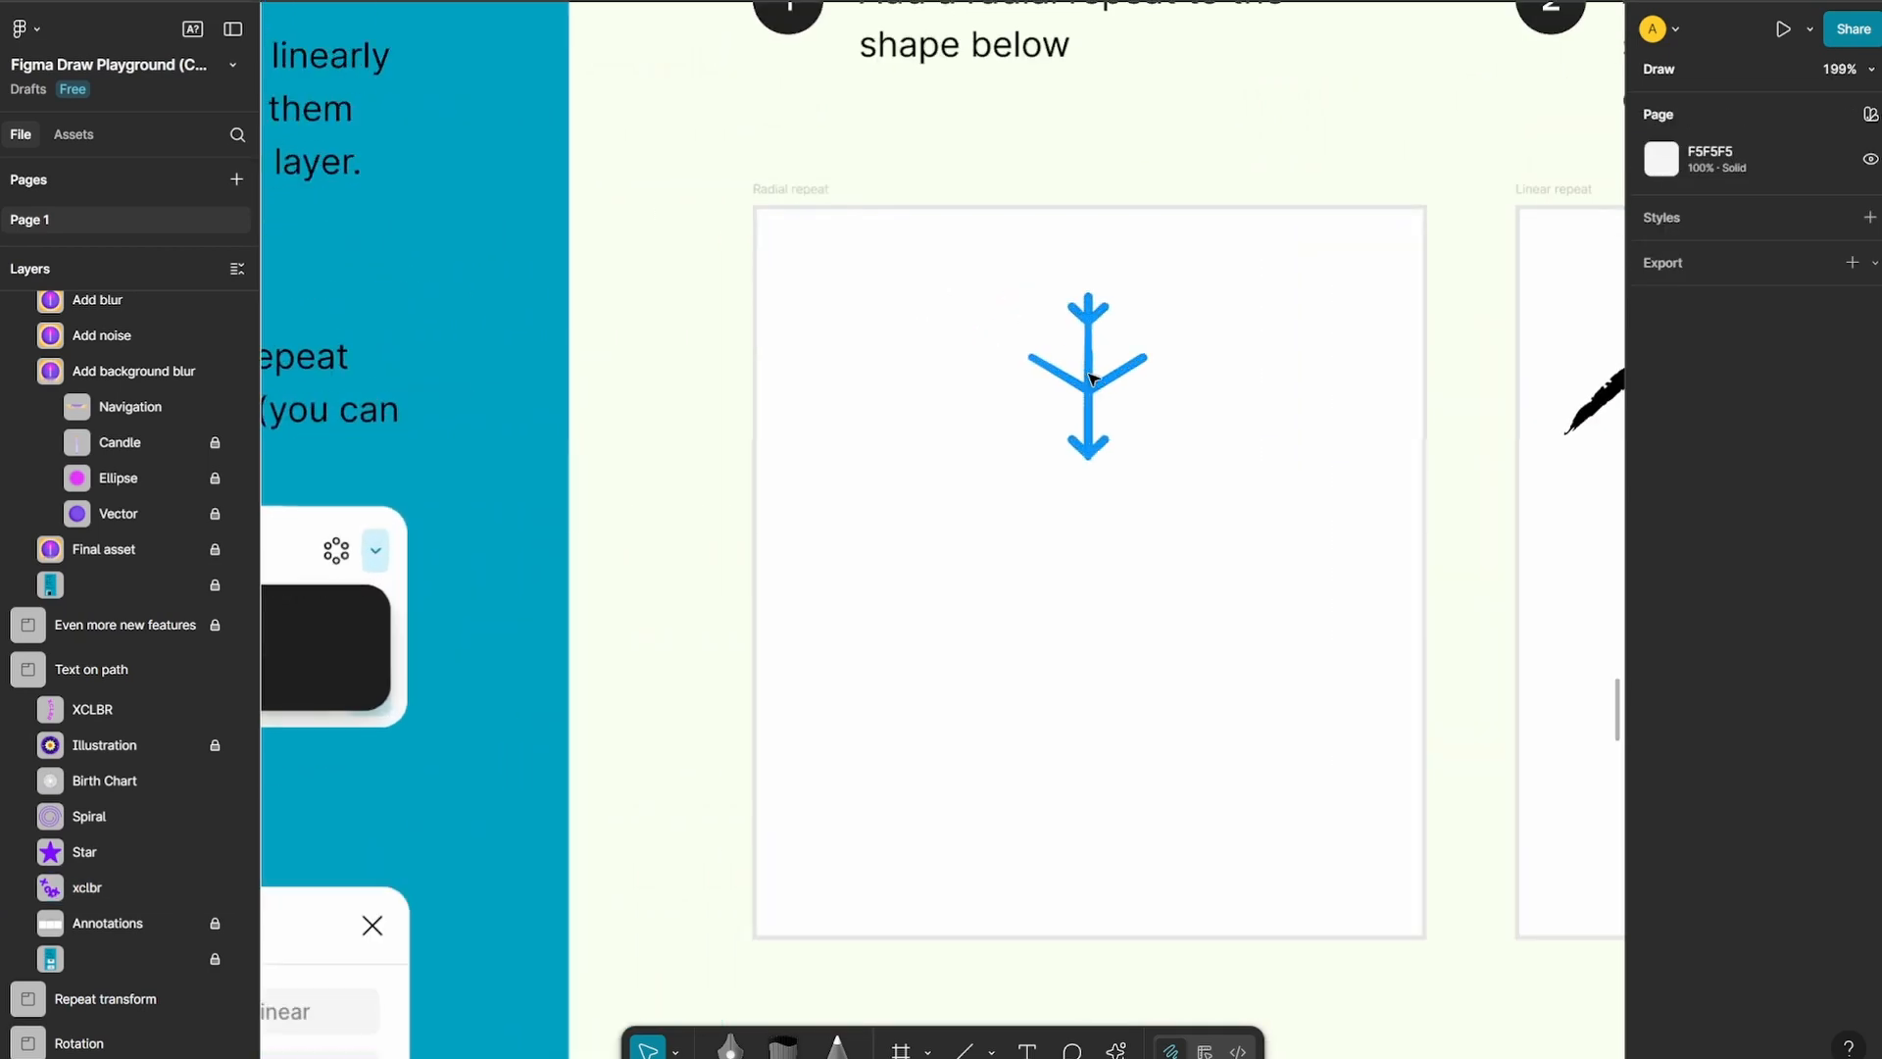
pyautogui.doubleClick(1093, 380)
pyautogui.click(1365, 520)
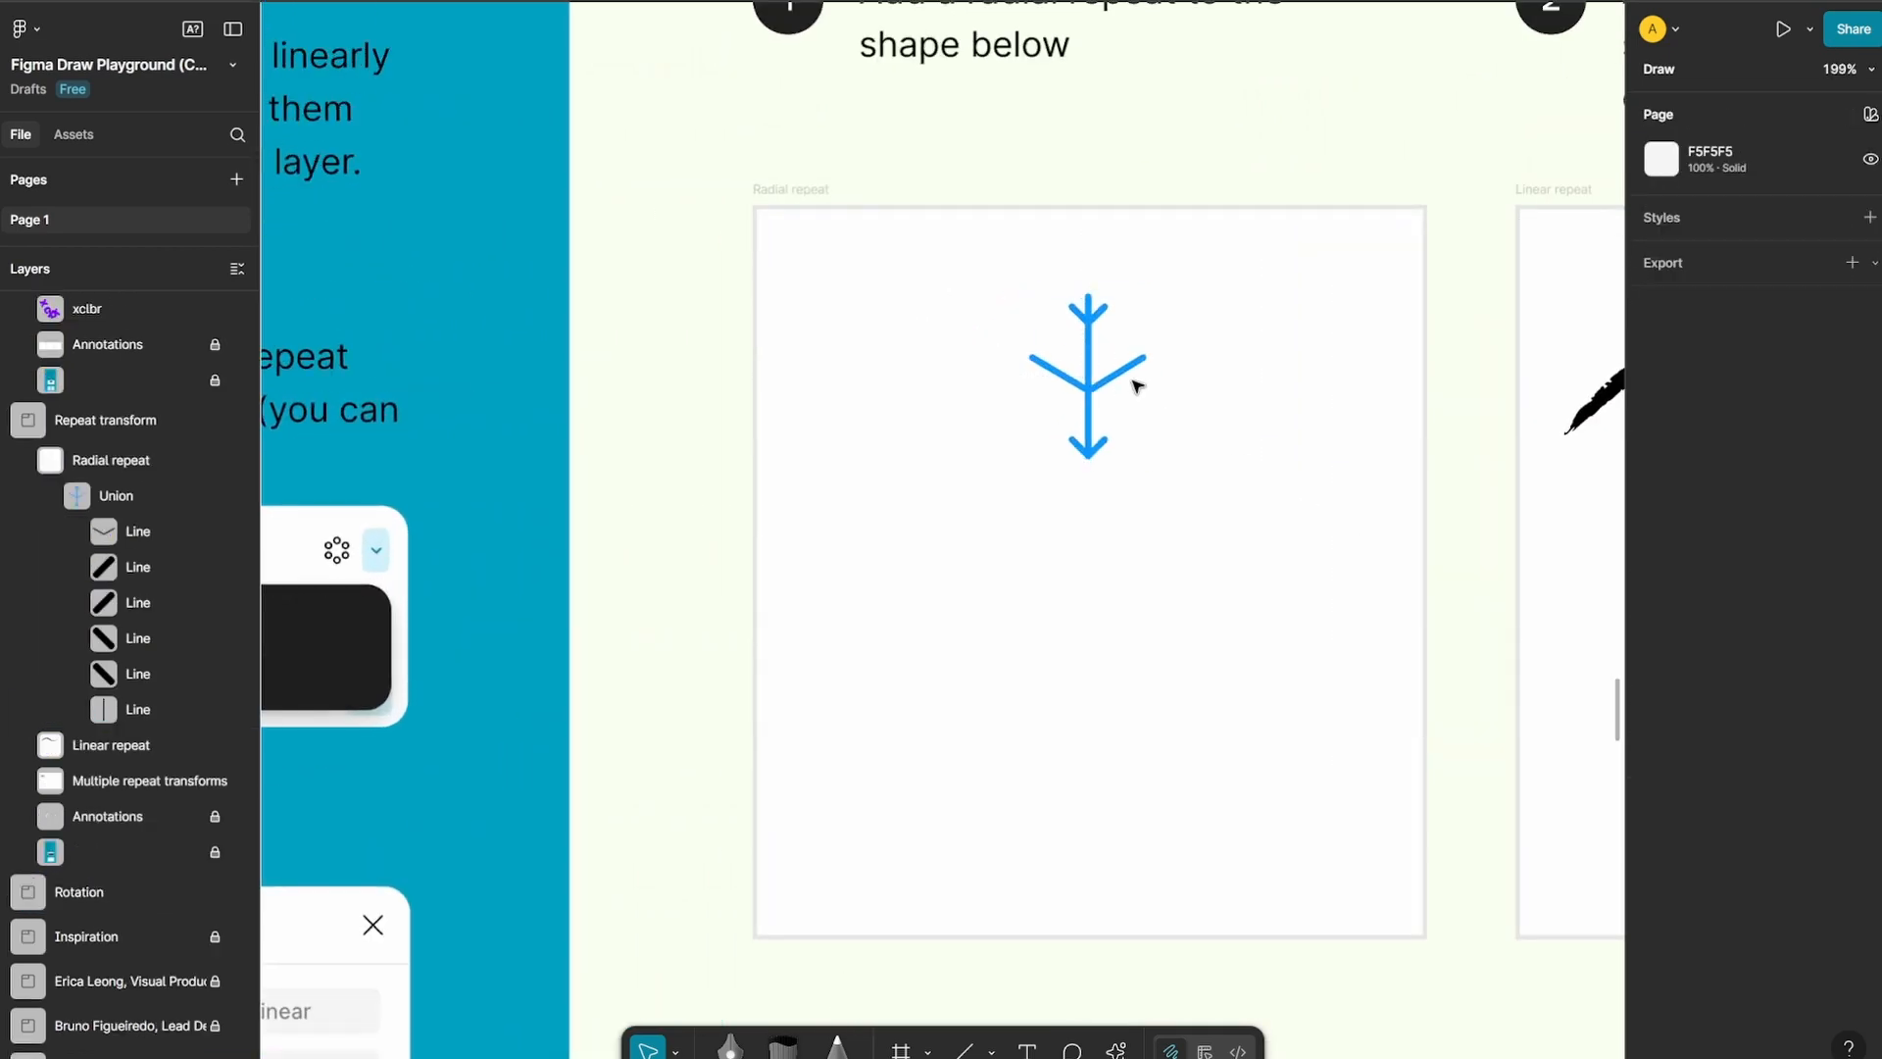
pyautogui.click(1137, 386)
pyautogui.click(1129, 369)
pyautogui.click(1145, 310)
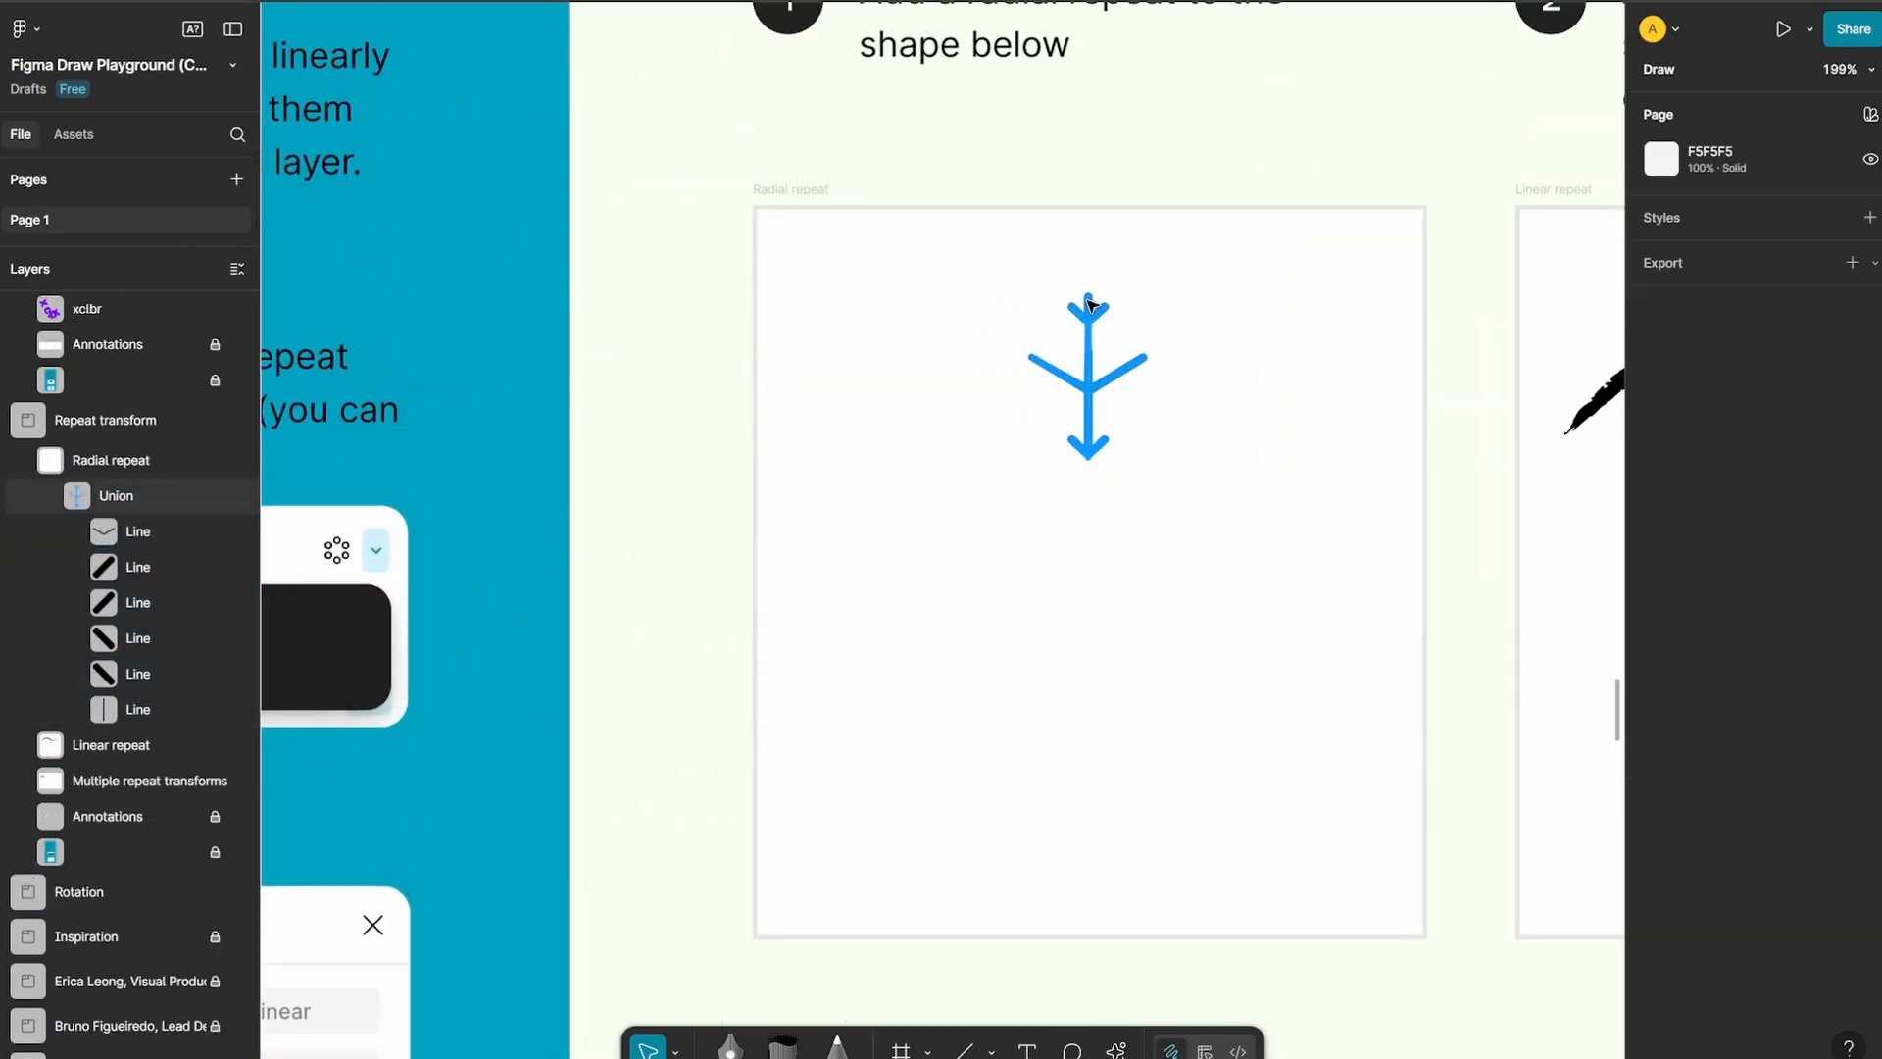
pyautogui.click(1086, 302)
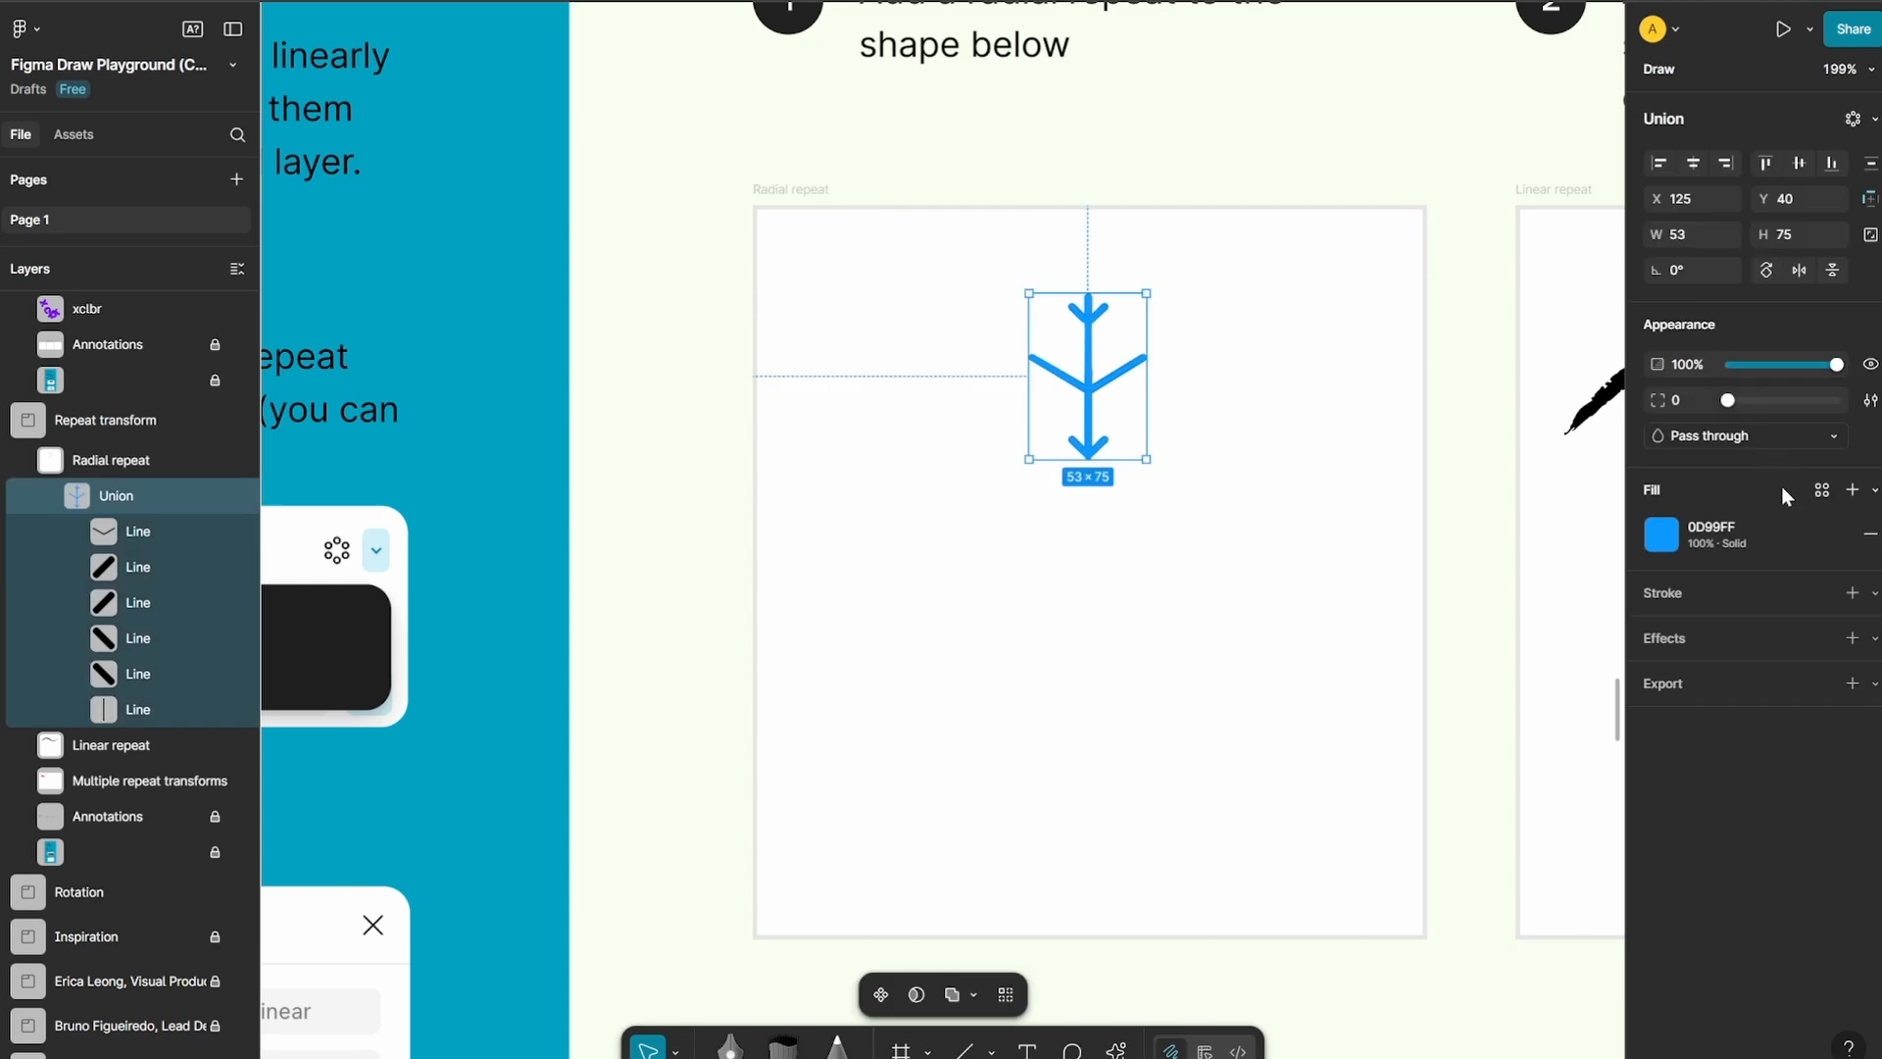
pyautogui.click(1853, 120)
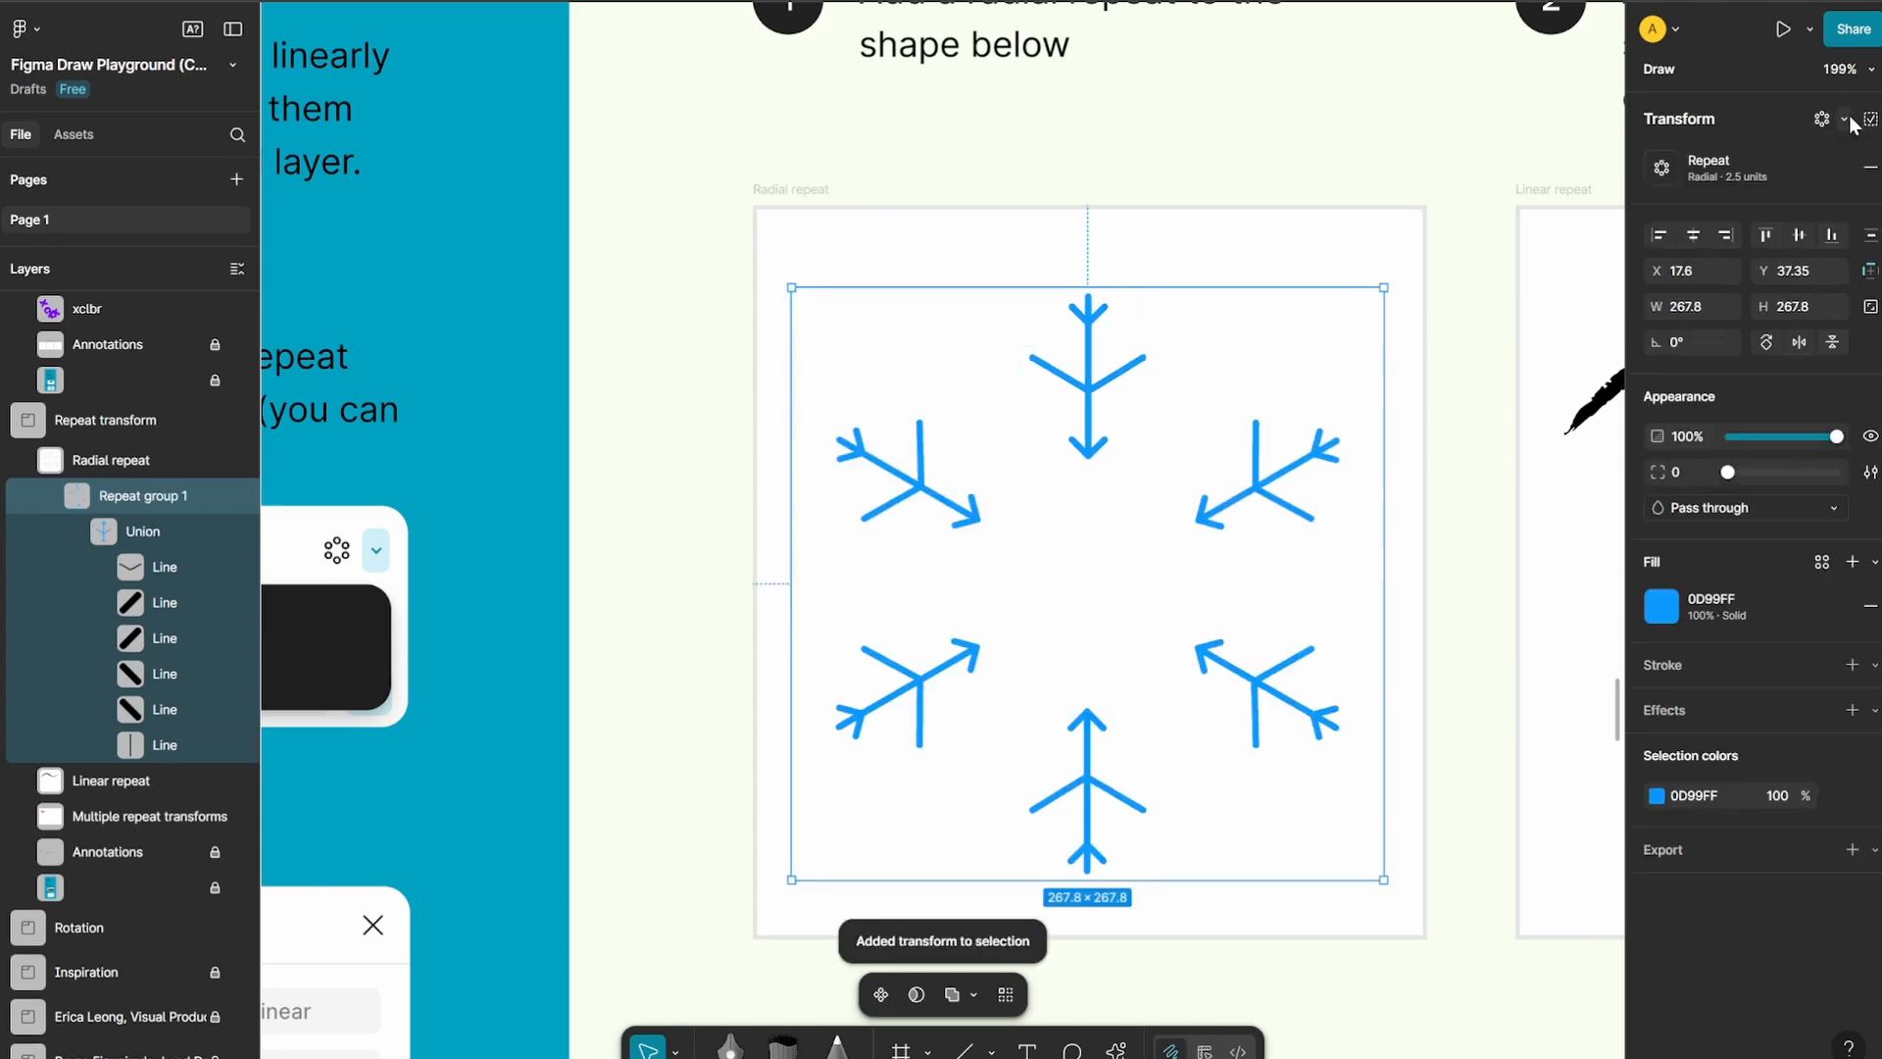
# Set the arrow shape's radial repeat to a count of 20 and a gap of 3.7 units
pyautogui.click(1666, 174)
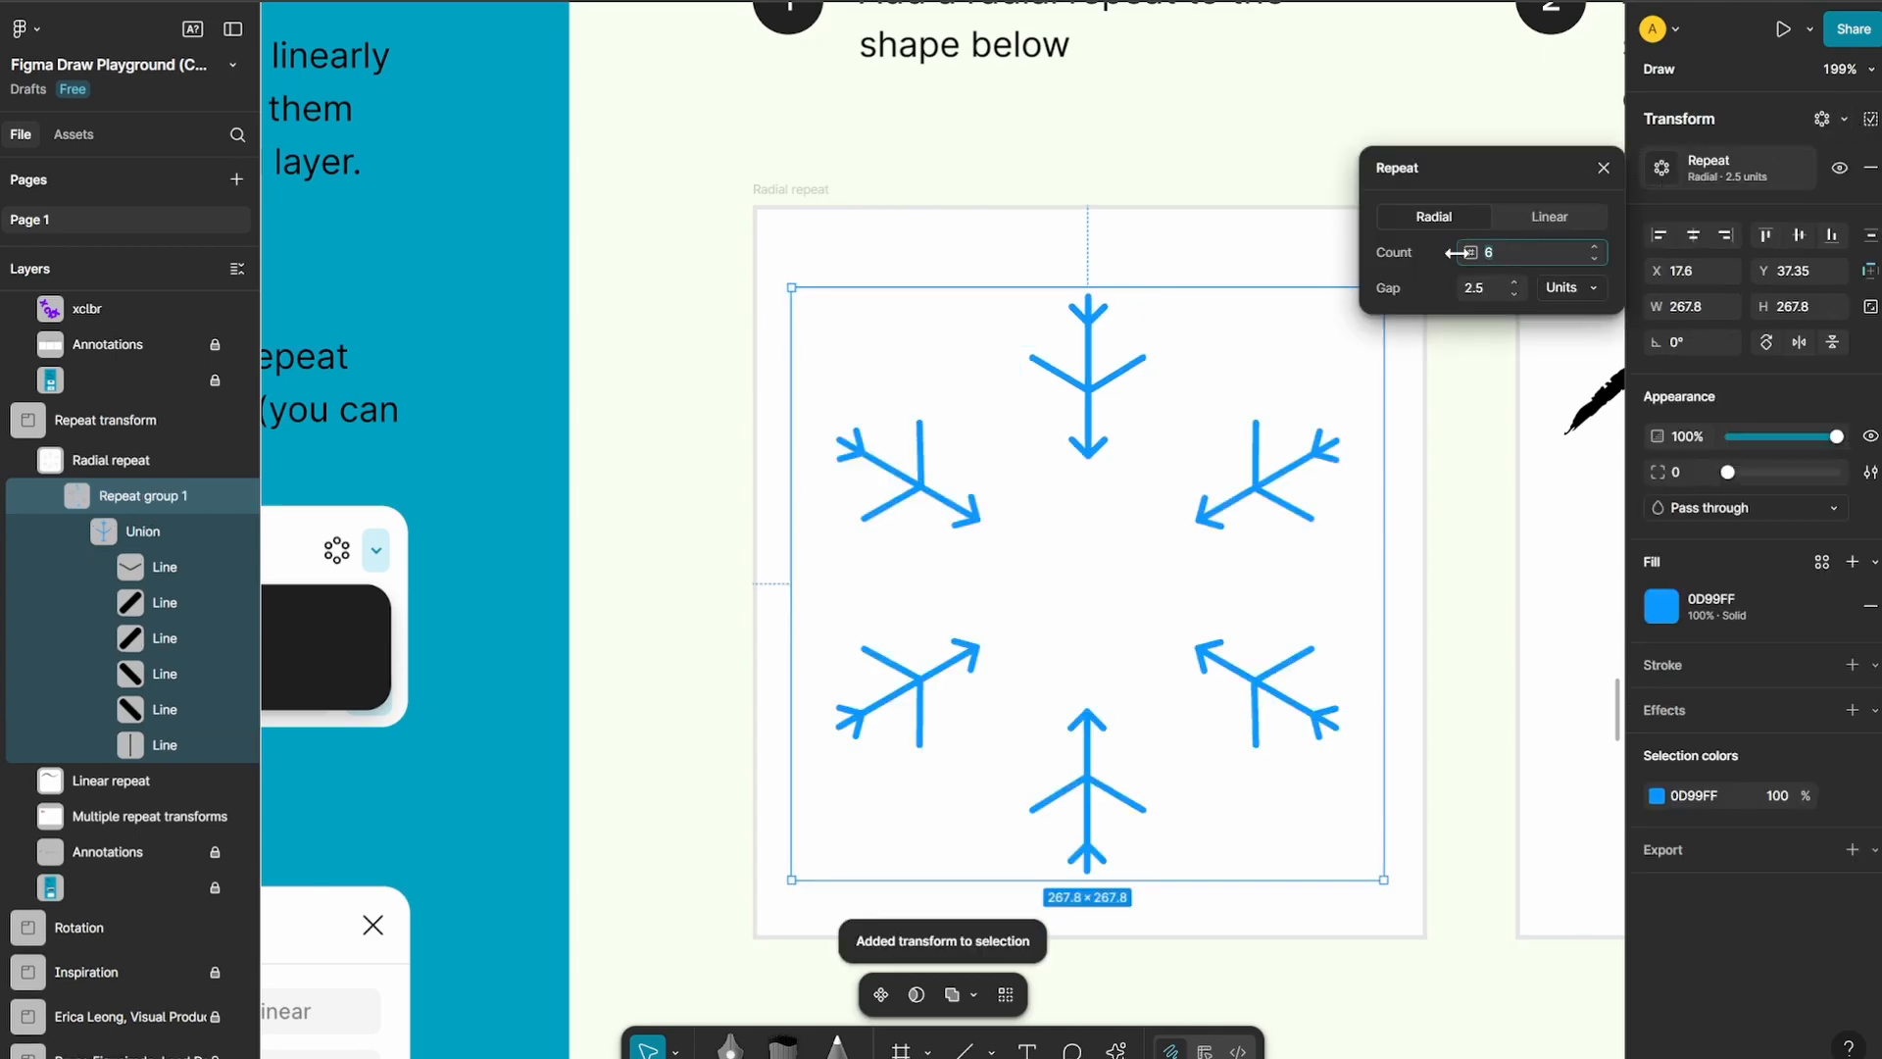
pyautogui.moveTo(1468, 252); pyautogui.dragTo(1498, 251)
pyautogui.click(1518, 284)
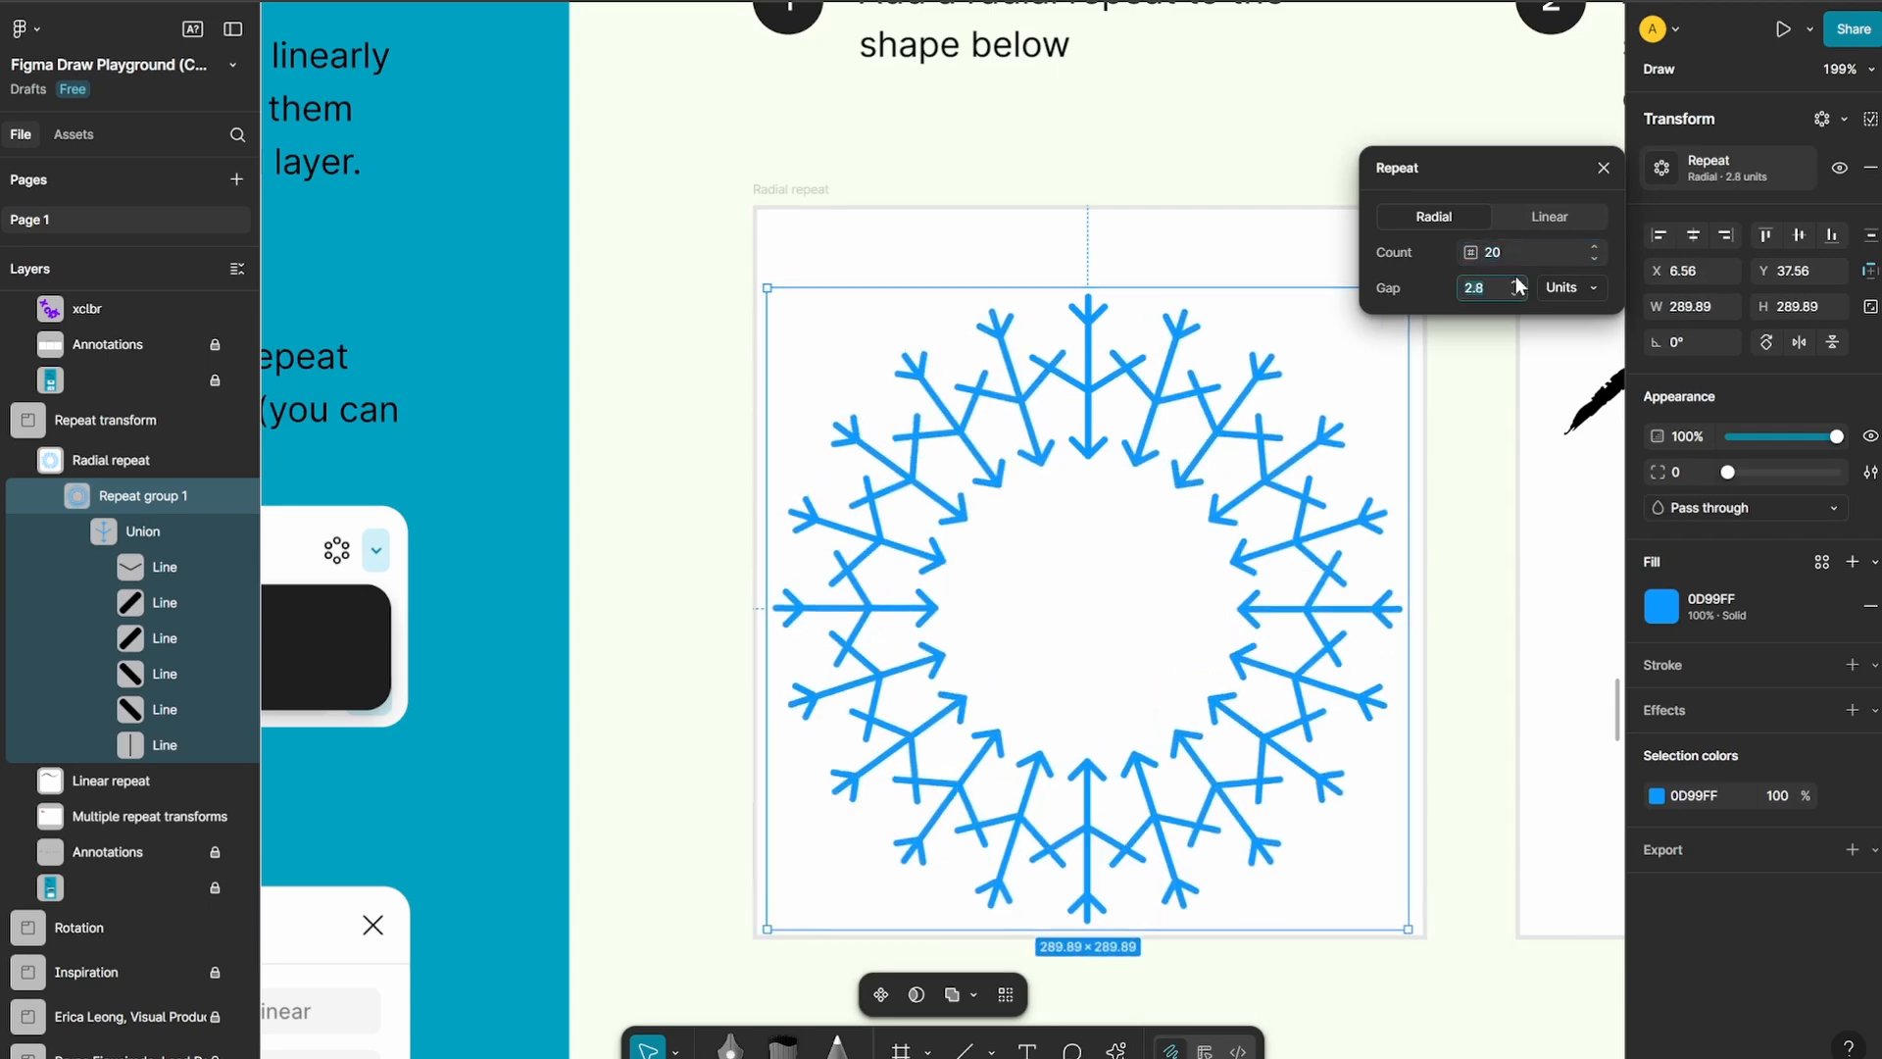
pyautogui.click(1516, 282)
pyautogui.click(1517, 282)
pyautogui.click(1516, 283)
pyautogui.click(1517, 283)
pyautogui.click(1516, 282)
pyautogui.click(1517, 283)
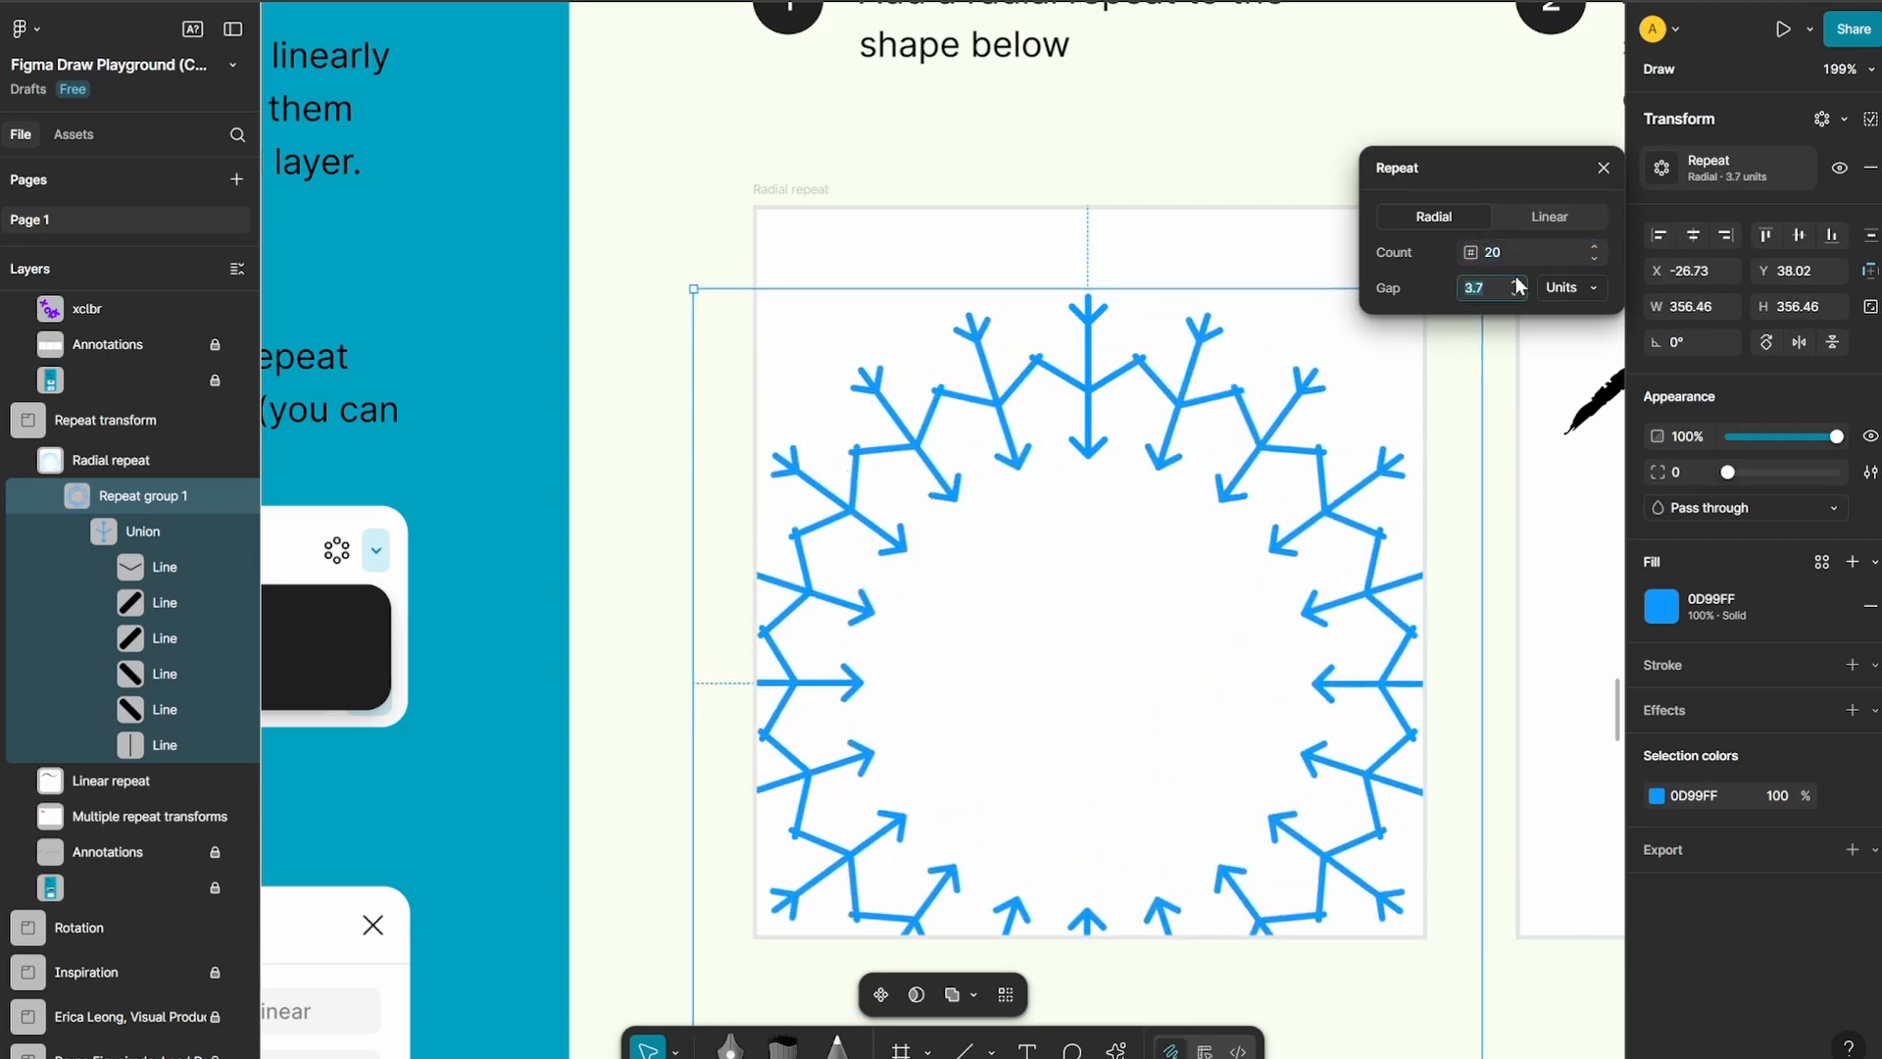
# Switch the arrow shape's repeat to linear in the vertical direction with a gap of 1 unit
pyautogui.click(1544, 218)
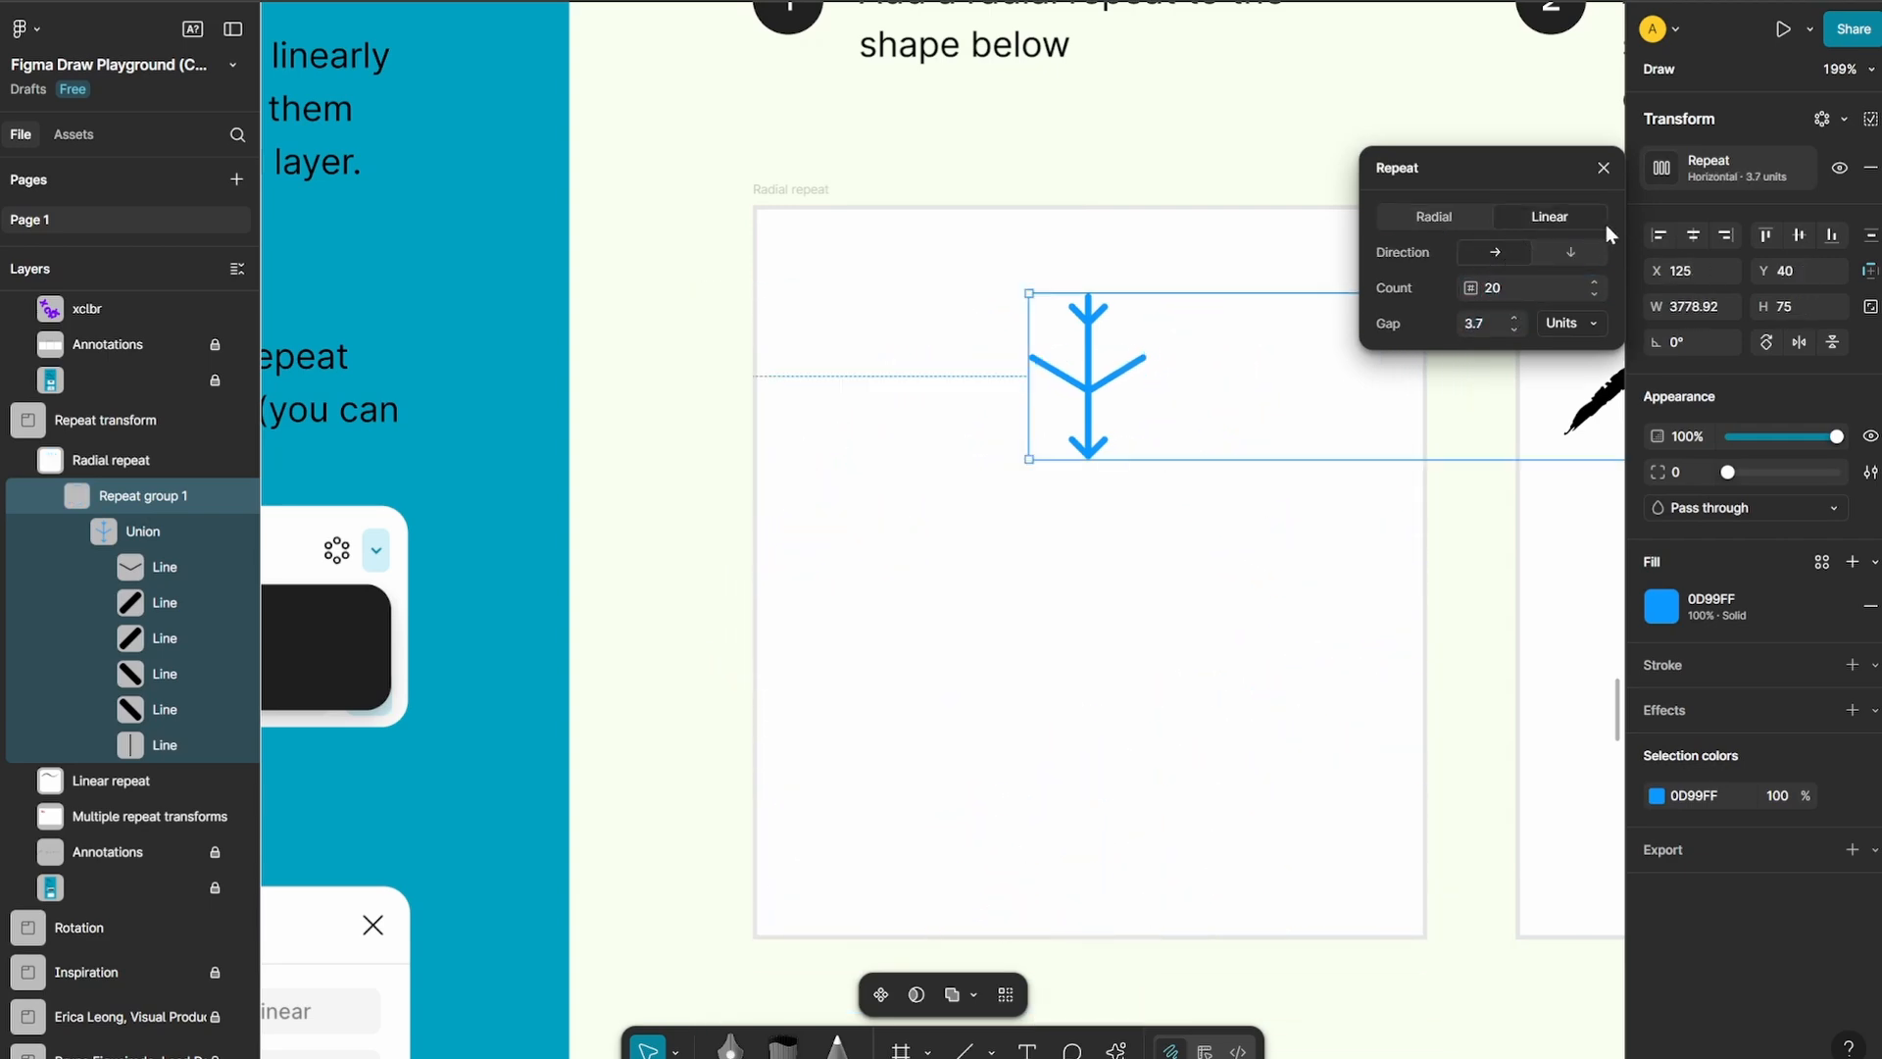
pyautogui.click(1568, 253)
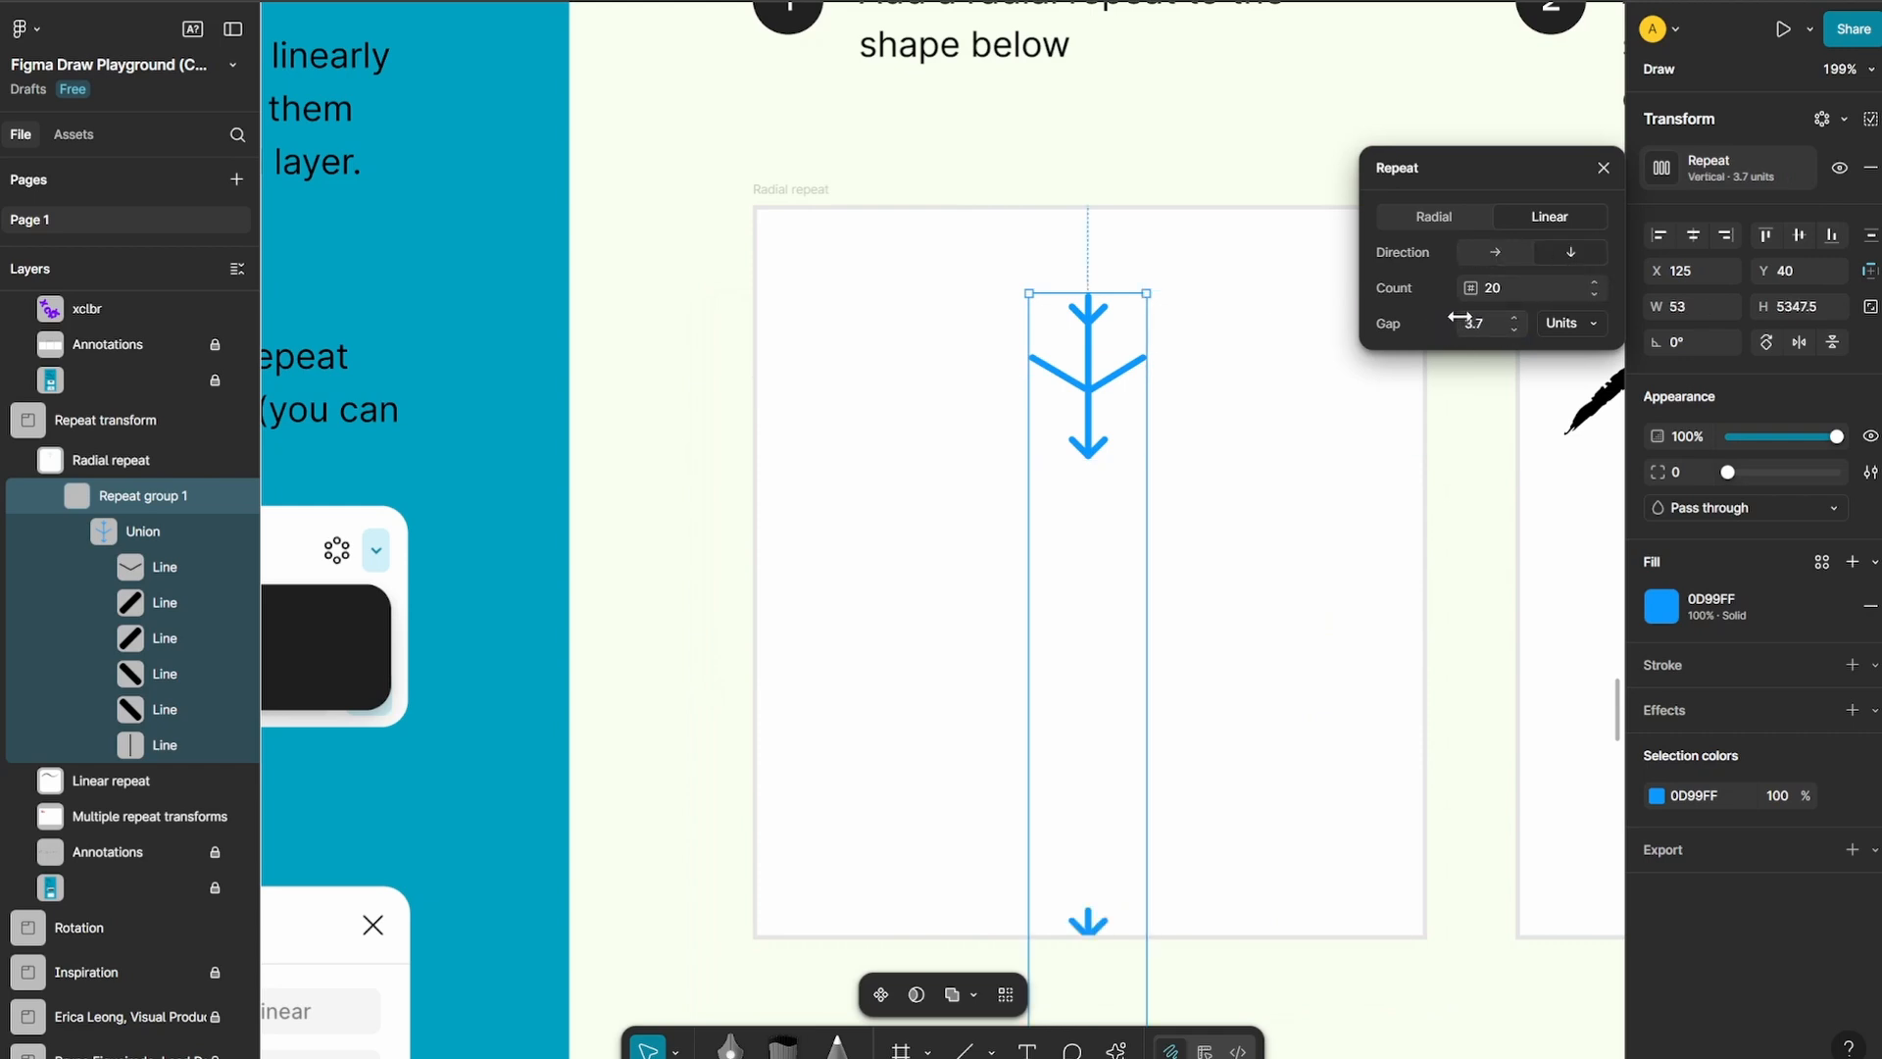
pyautogui.moveTo(1460, 319)
pyautogui.mouseDown()
pyautogui.moveTo(1404, 321)
pyautogui.moveTo(1453, 324)
pyautogui.mouseUp()
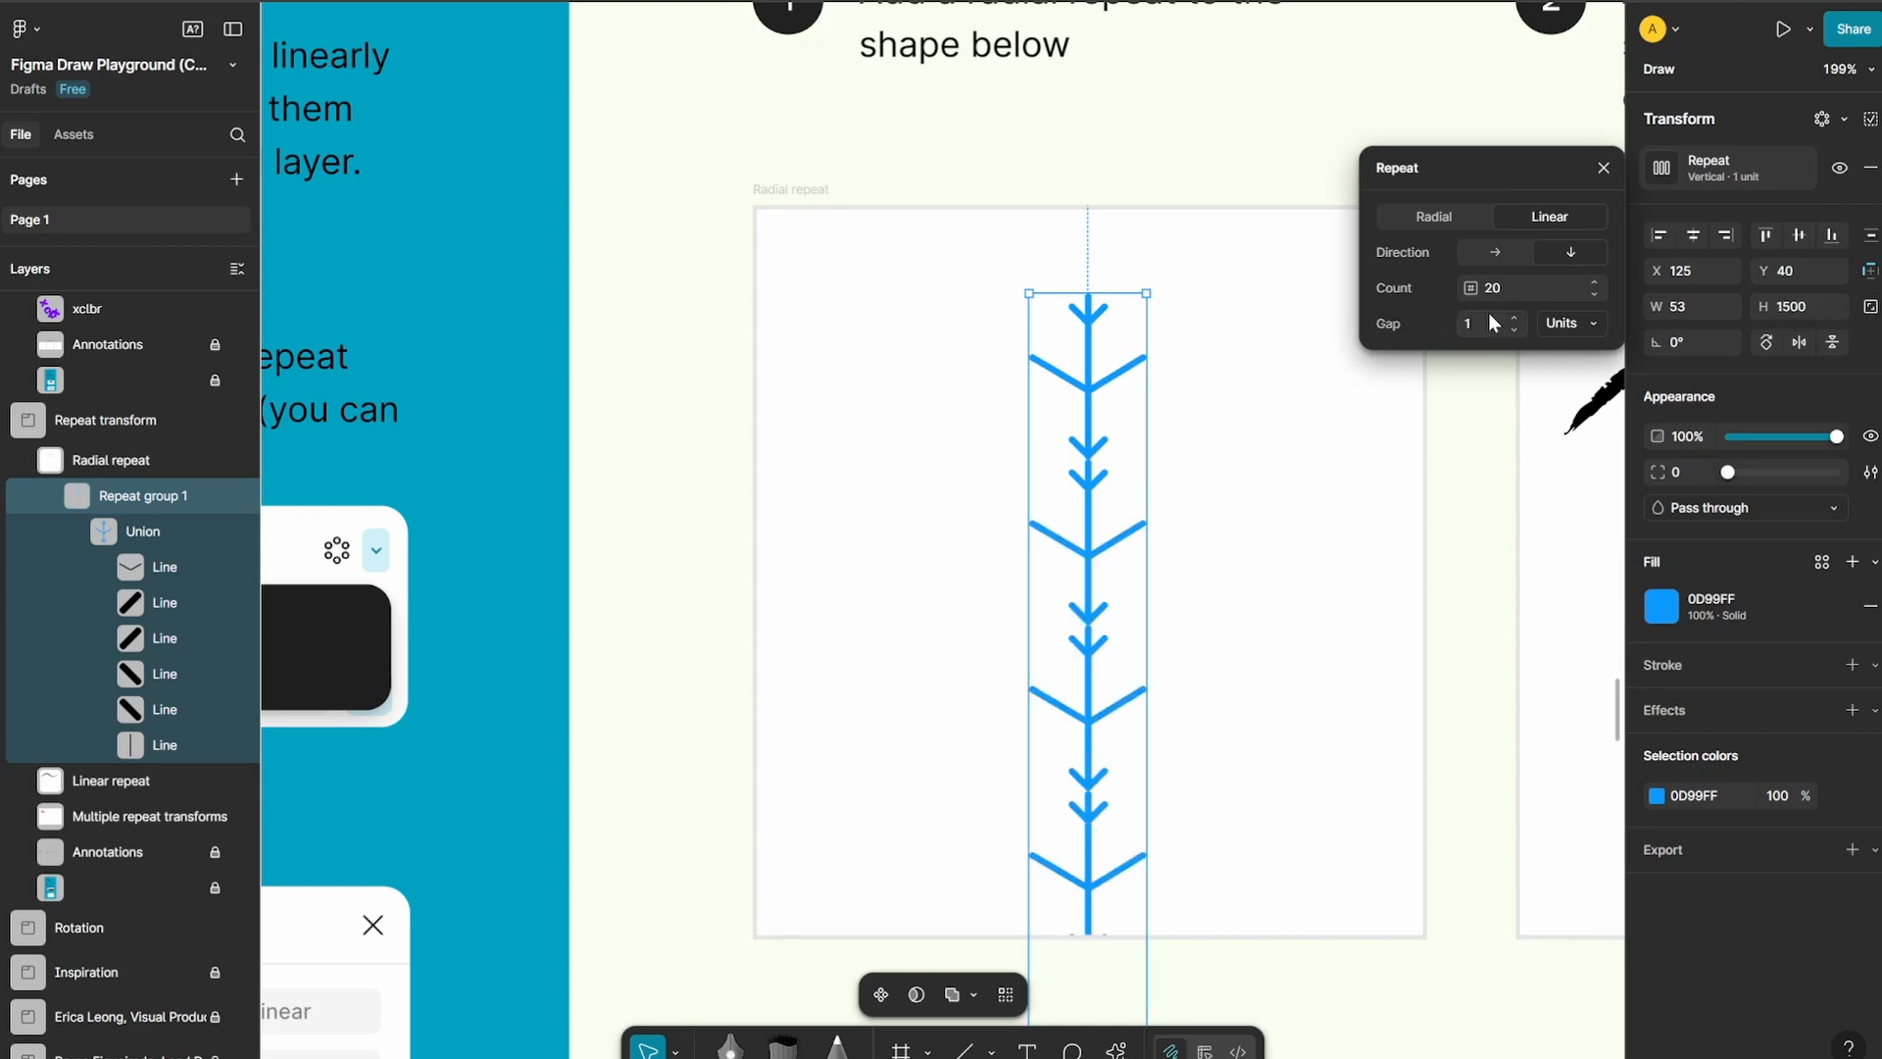
pyautogui.click(1603, 169)
# Apply a linear repeat to the black brush stroke in the Linear repeat frame, make its direction vertical, and deselect it
pyautogui.moveTo(1273, 184); pyautogui.dragTo(518, 160)
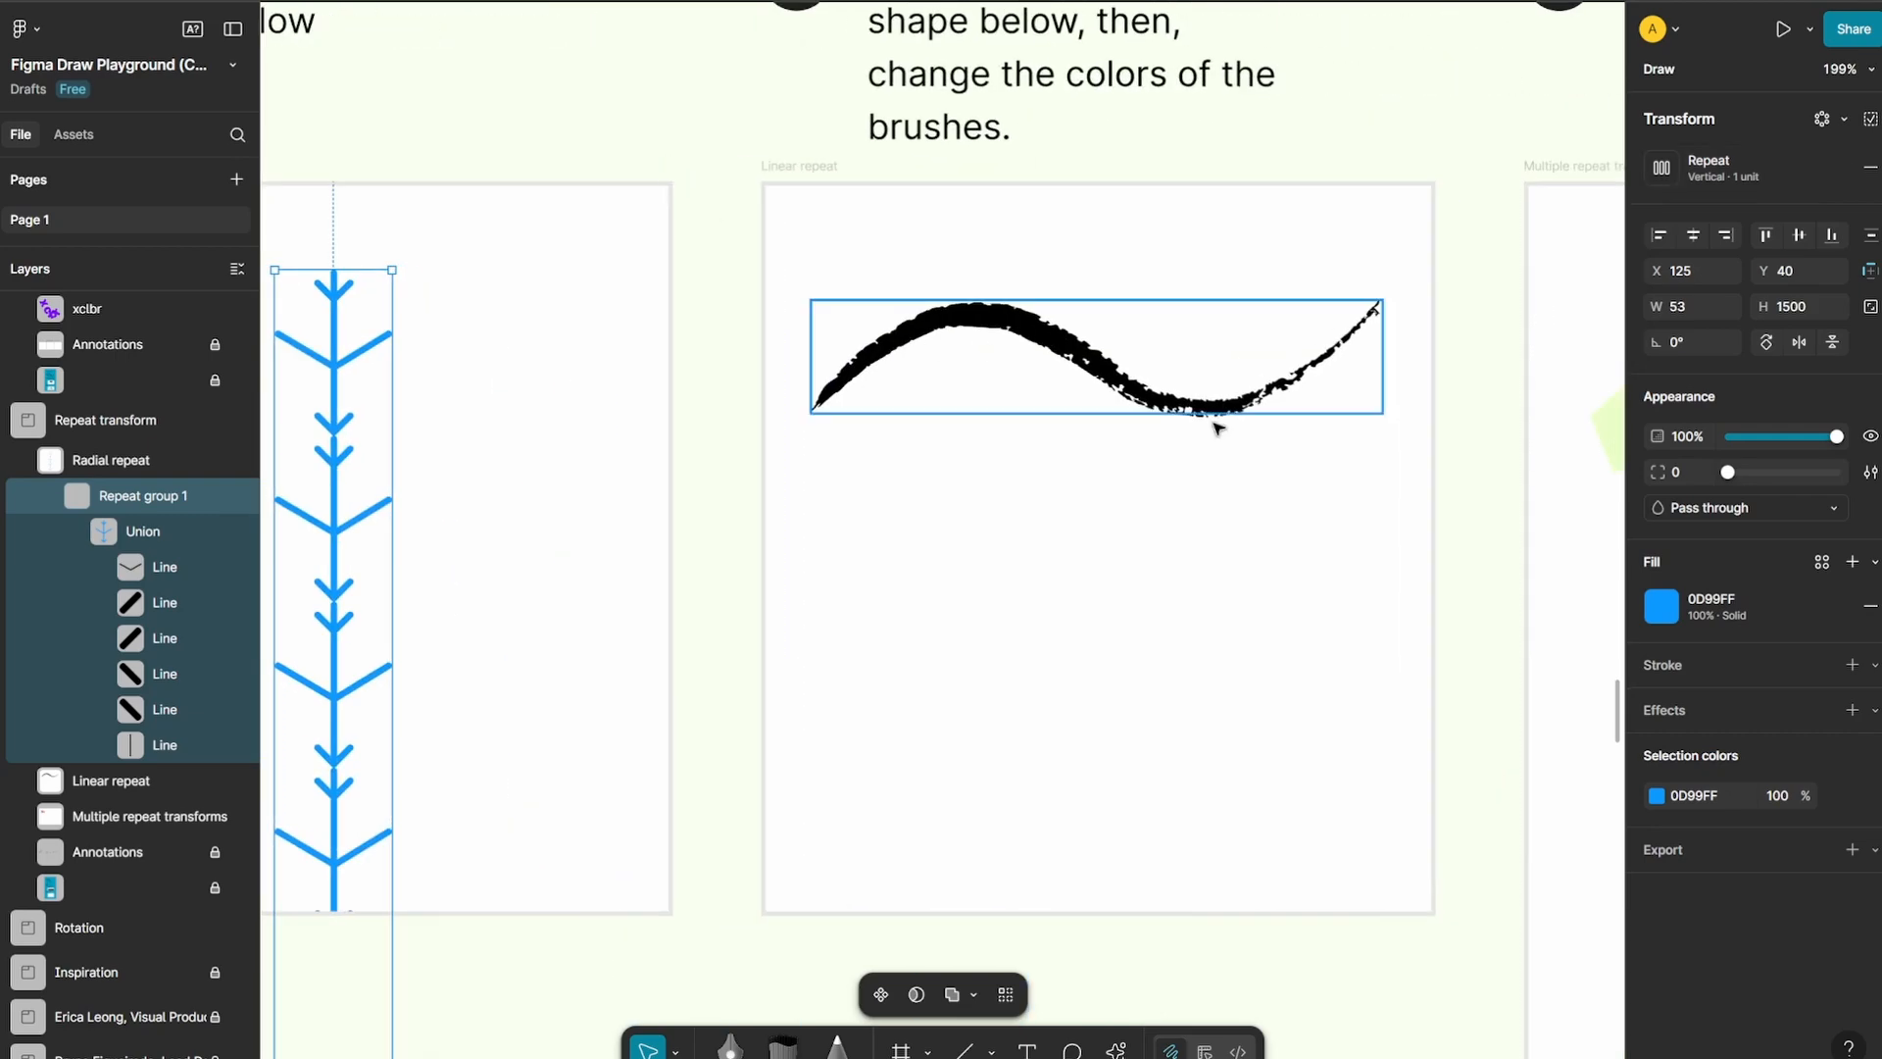
pyautogui.click(1218, 408)
pyautogui.click(1841, 119)
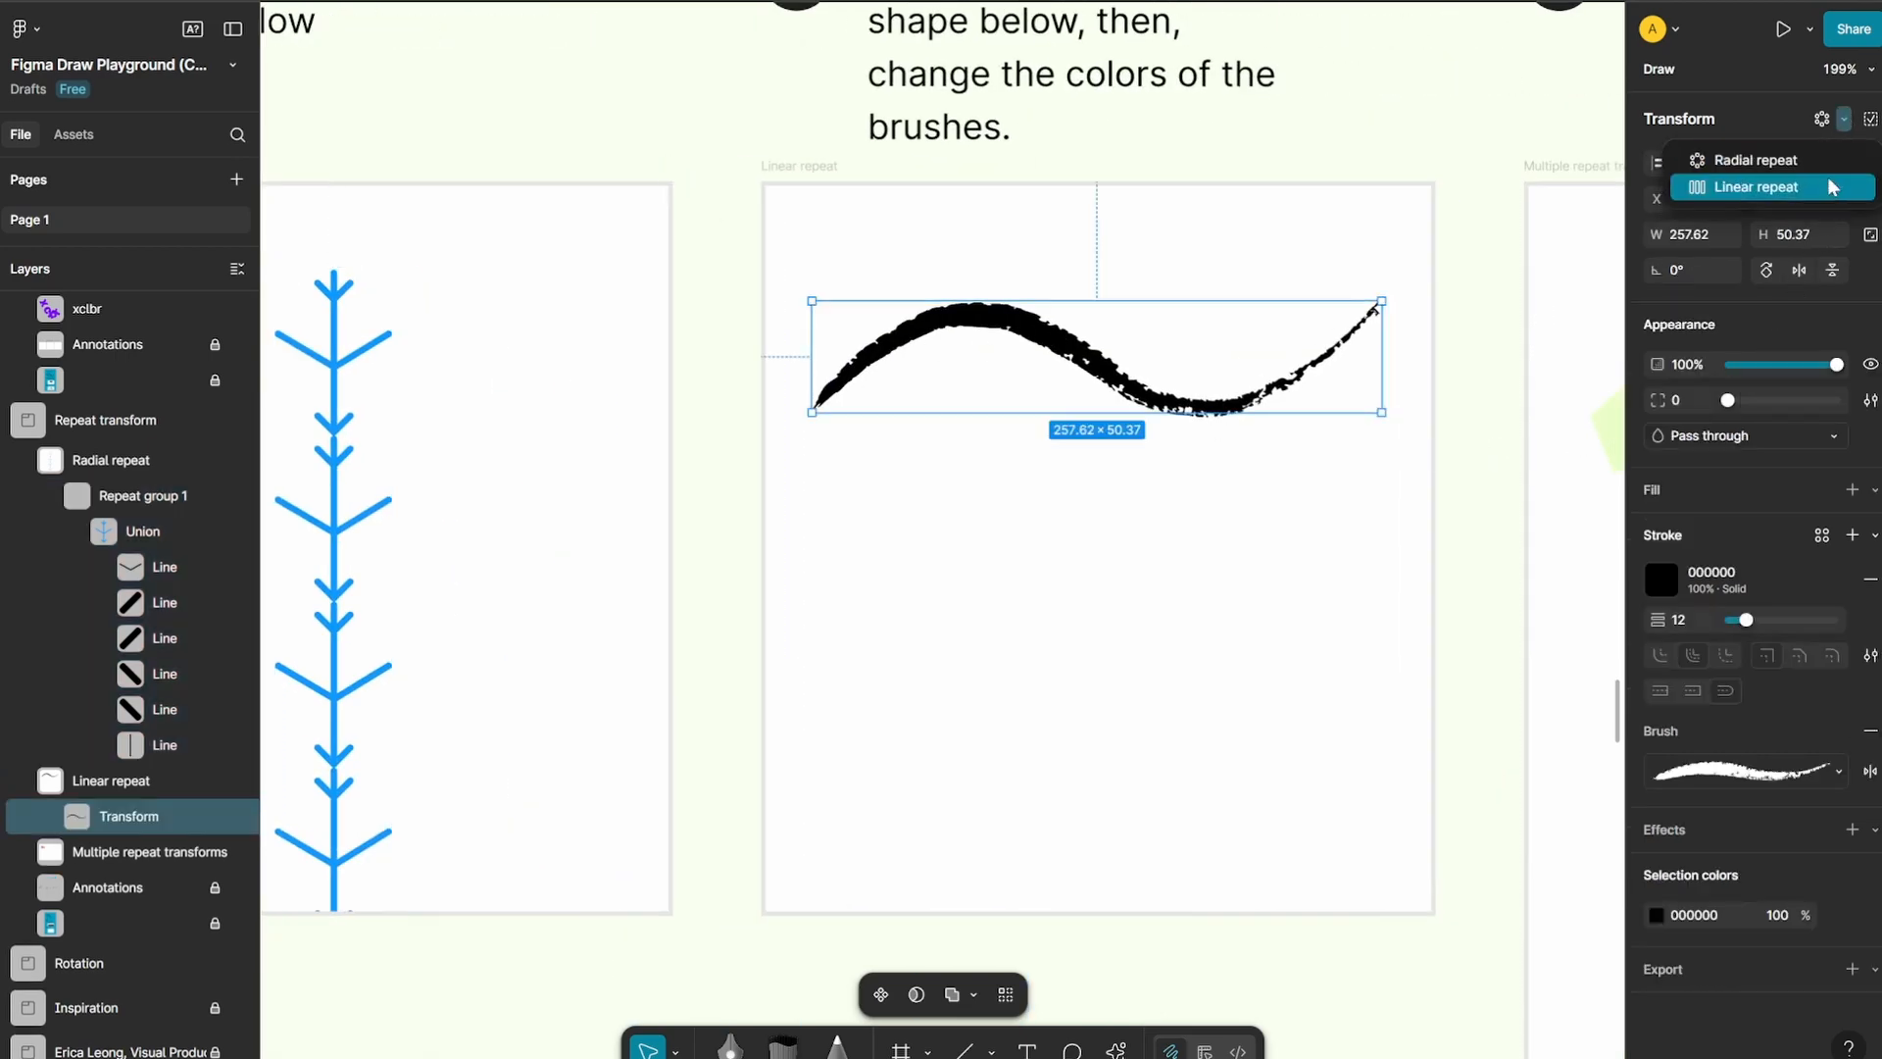
pyautogui.click(1833, 187)
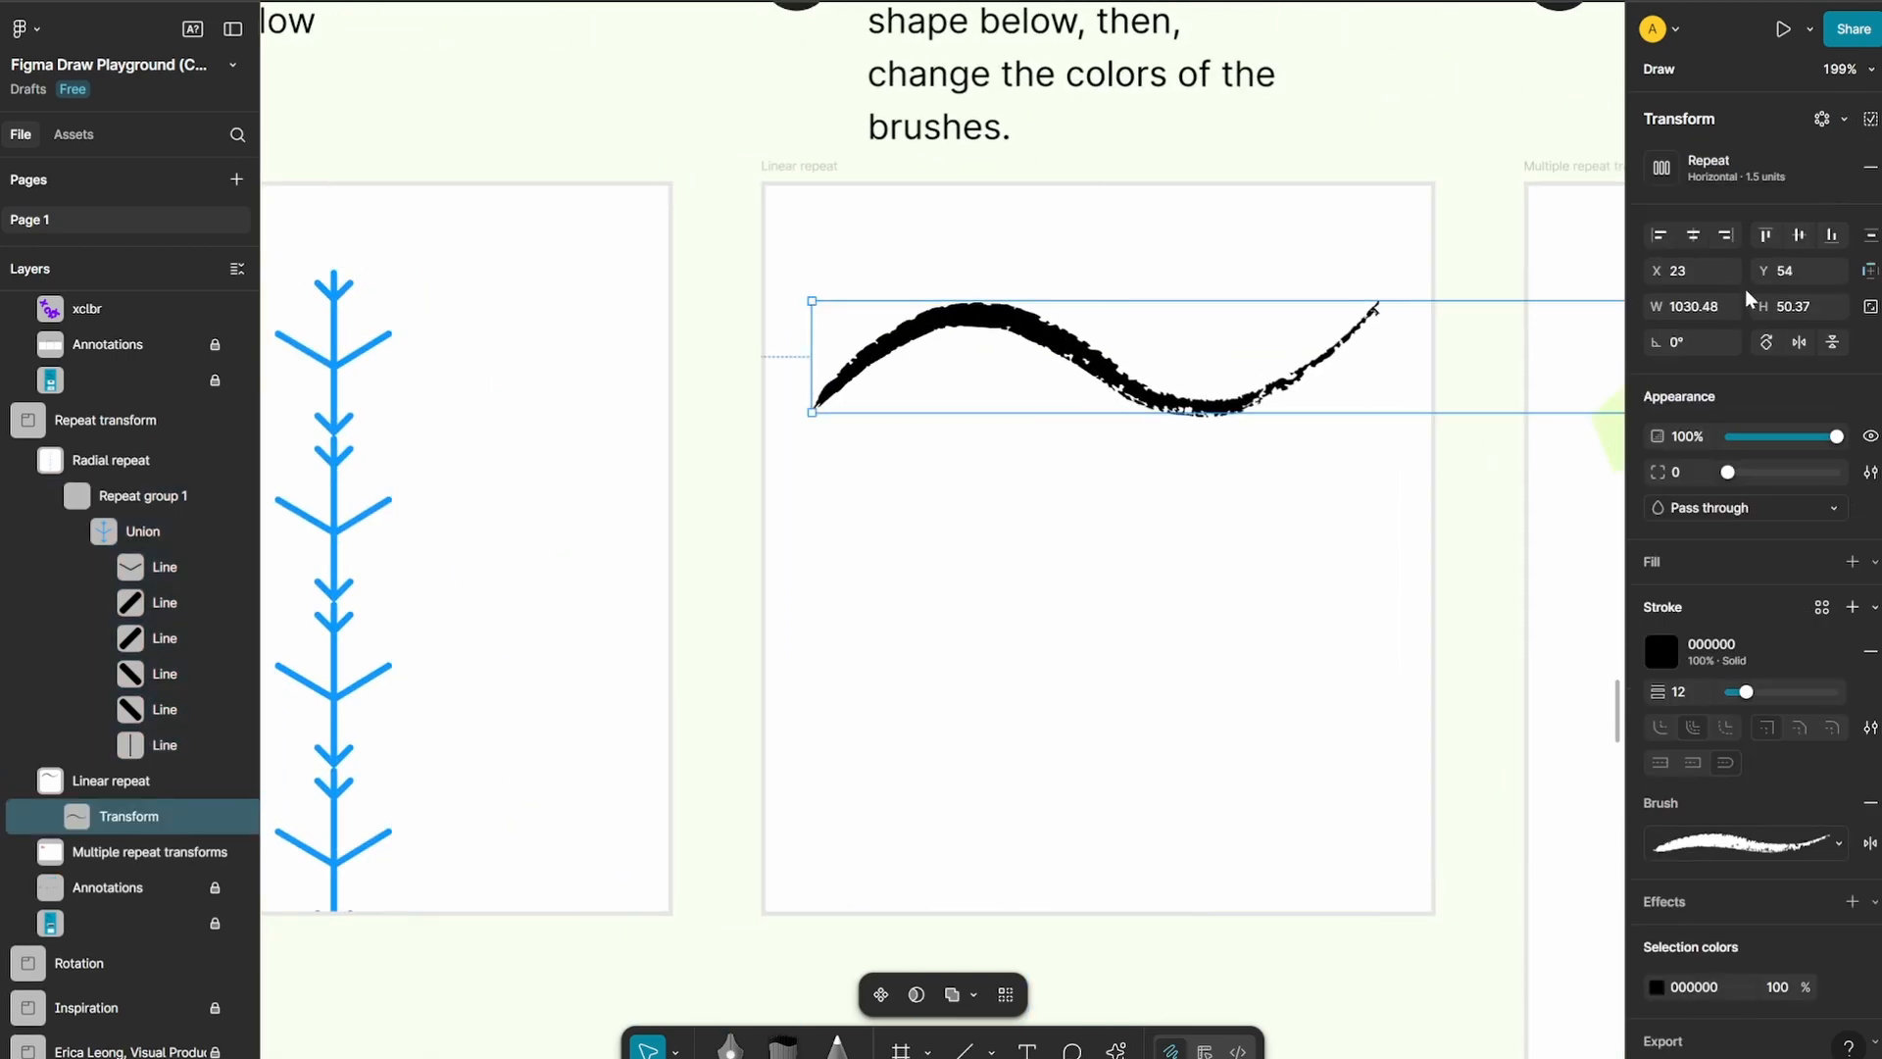
pyautogui.click(1663, 169)
pyautogui.click(1568, 245)
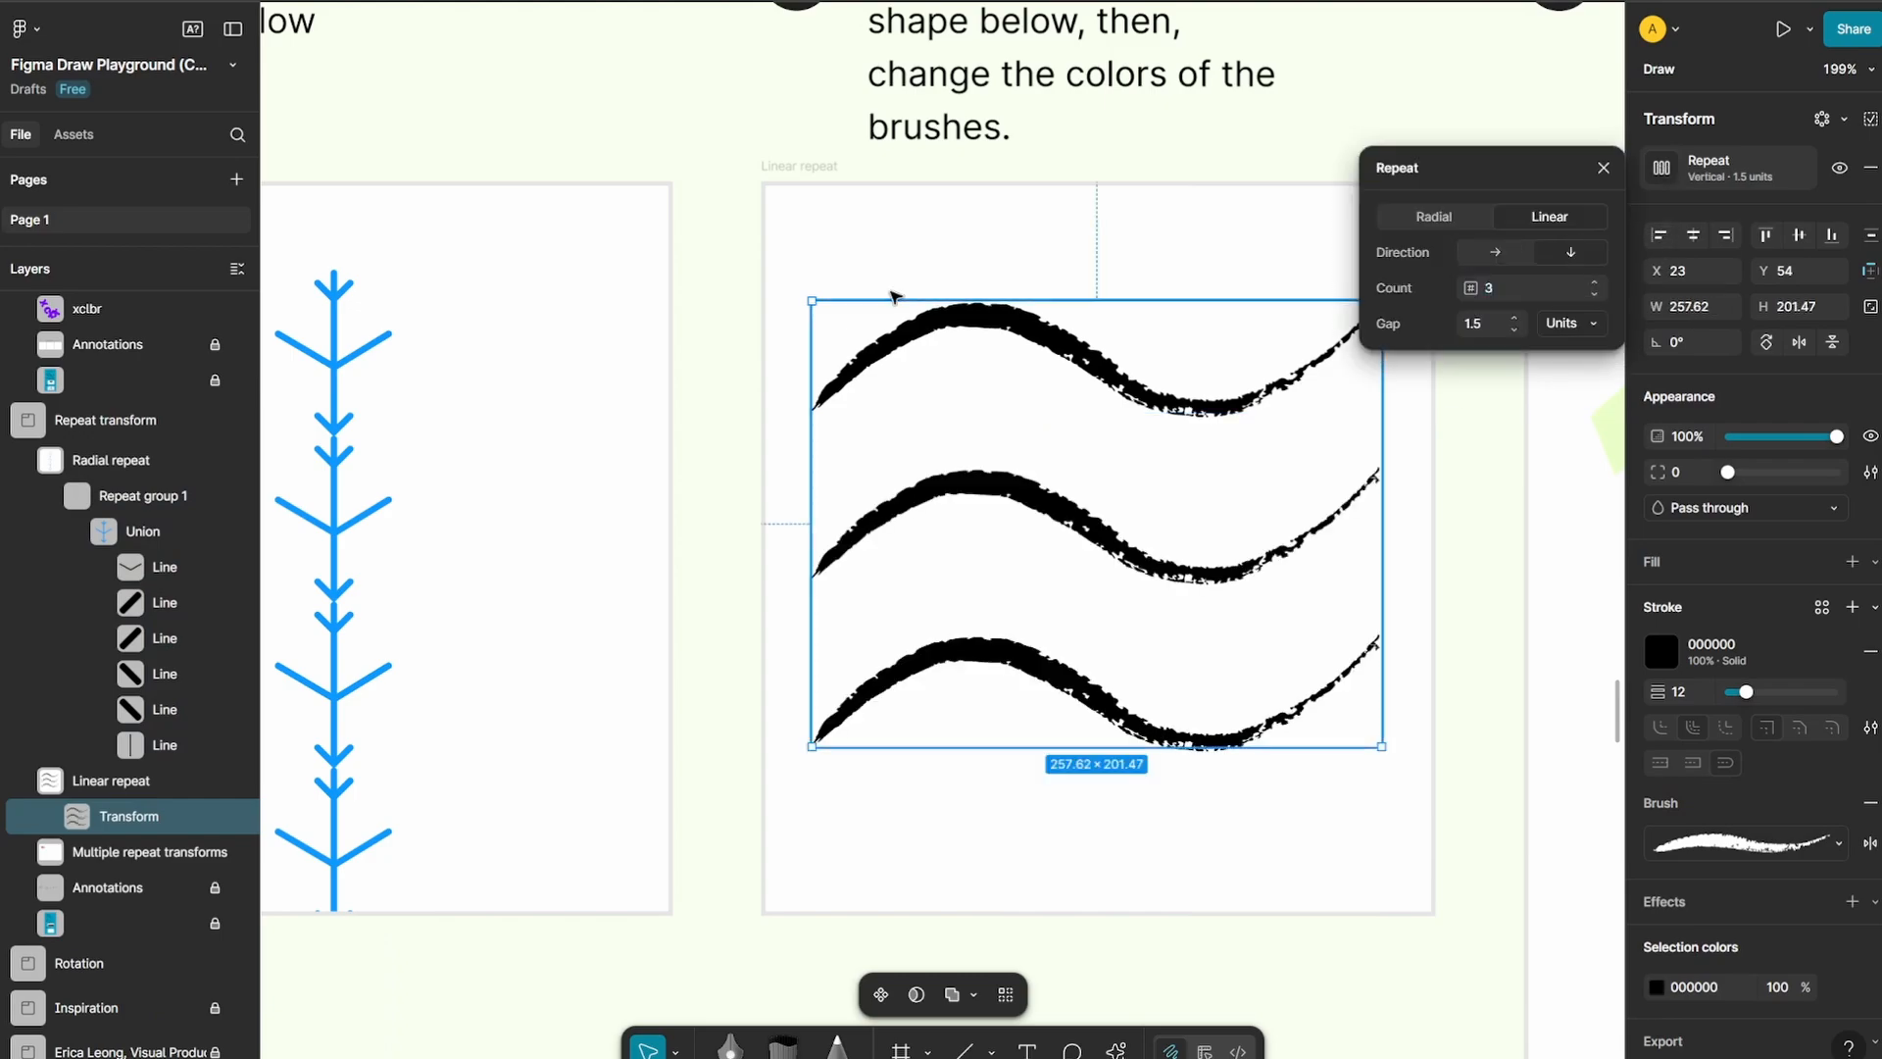
pyautogui.click(684, 147)
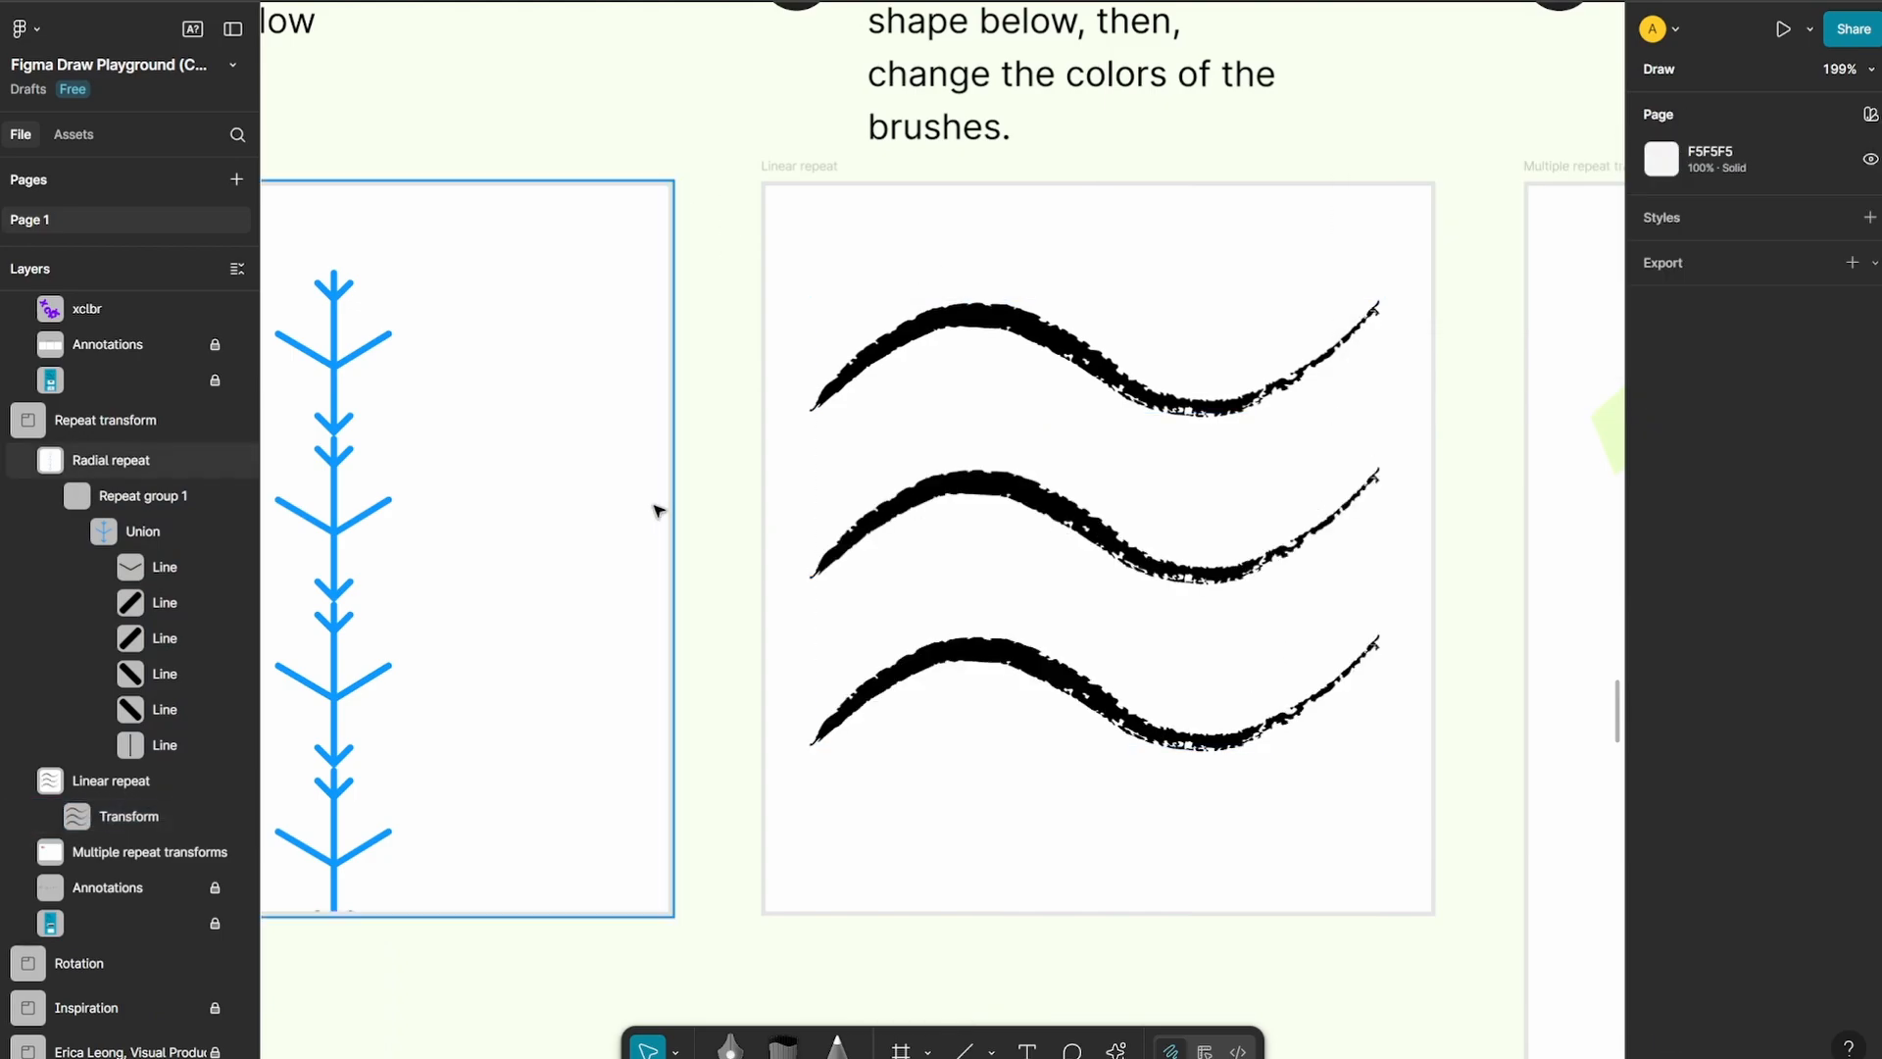
# Move the rotation anchor of the first purple star in the Rotation section to its lower-left tip and rotate the star to about -19.75°
pyautogui.scroll(-5, 656, 513)
pyautogui.scroll(-5, 1232, 457)
pyautogui.hscroll(8, 980, 490)
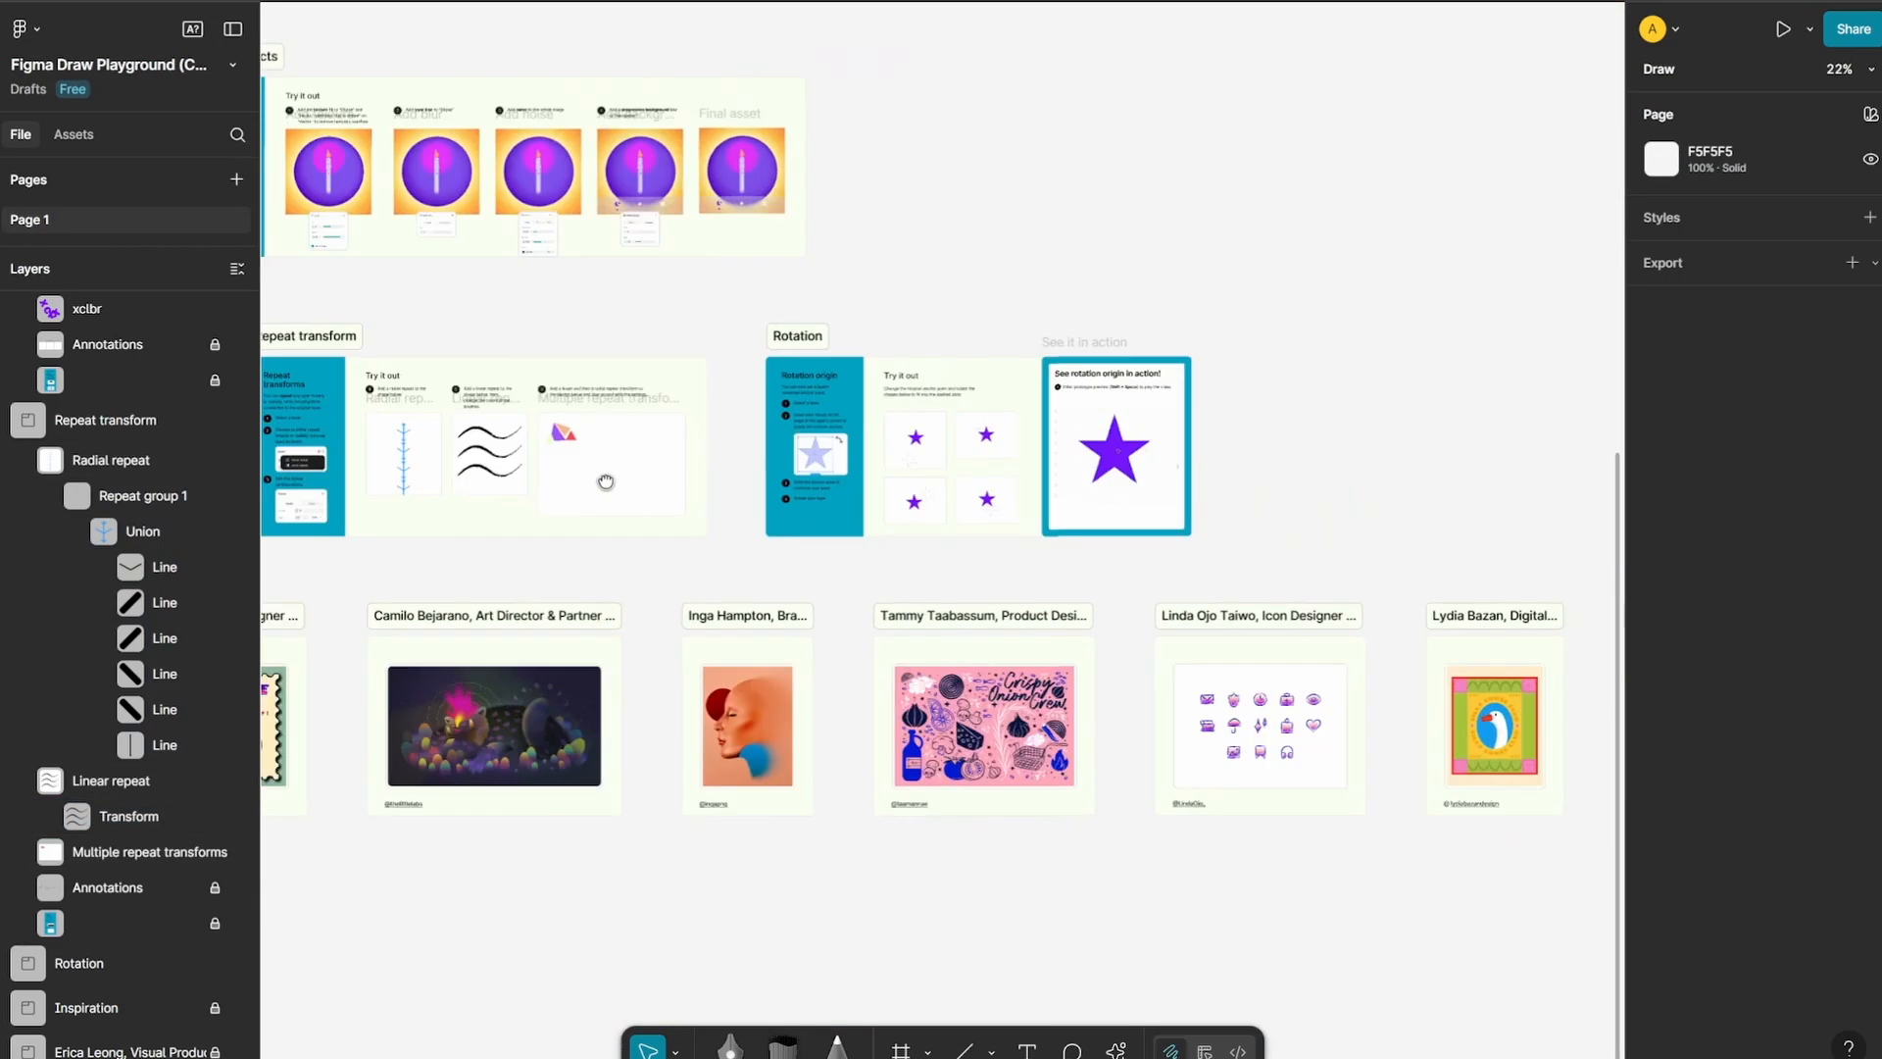
pyautogui.scroll(5, 852, 438)
pyautogui.scroll(5, 863, 437)
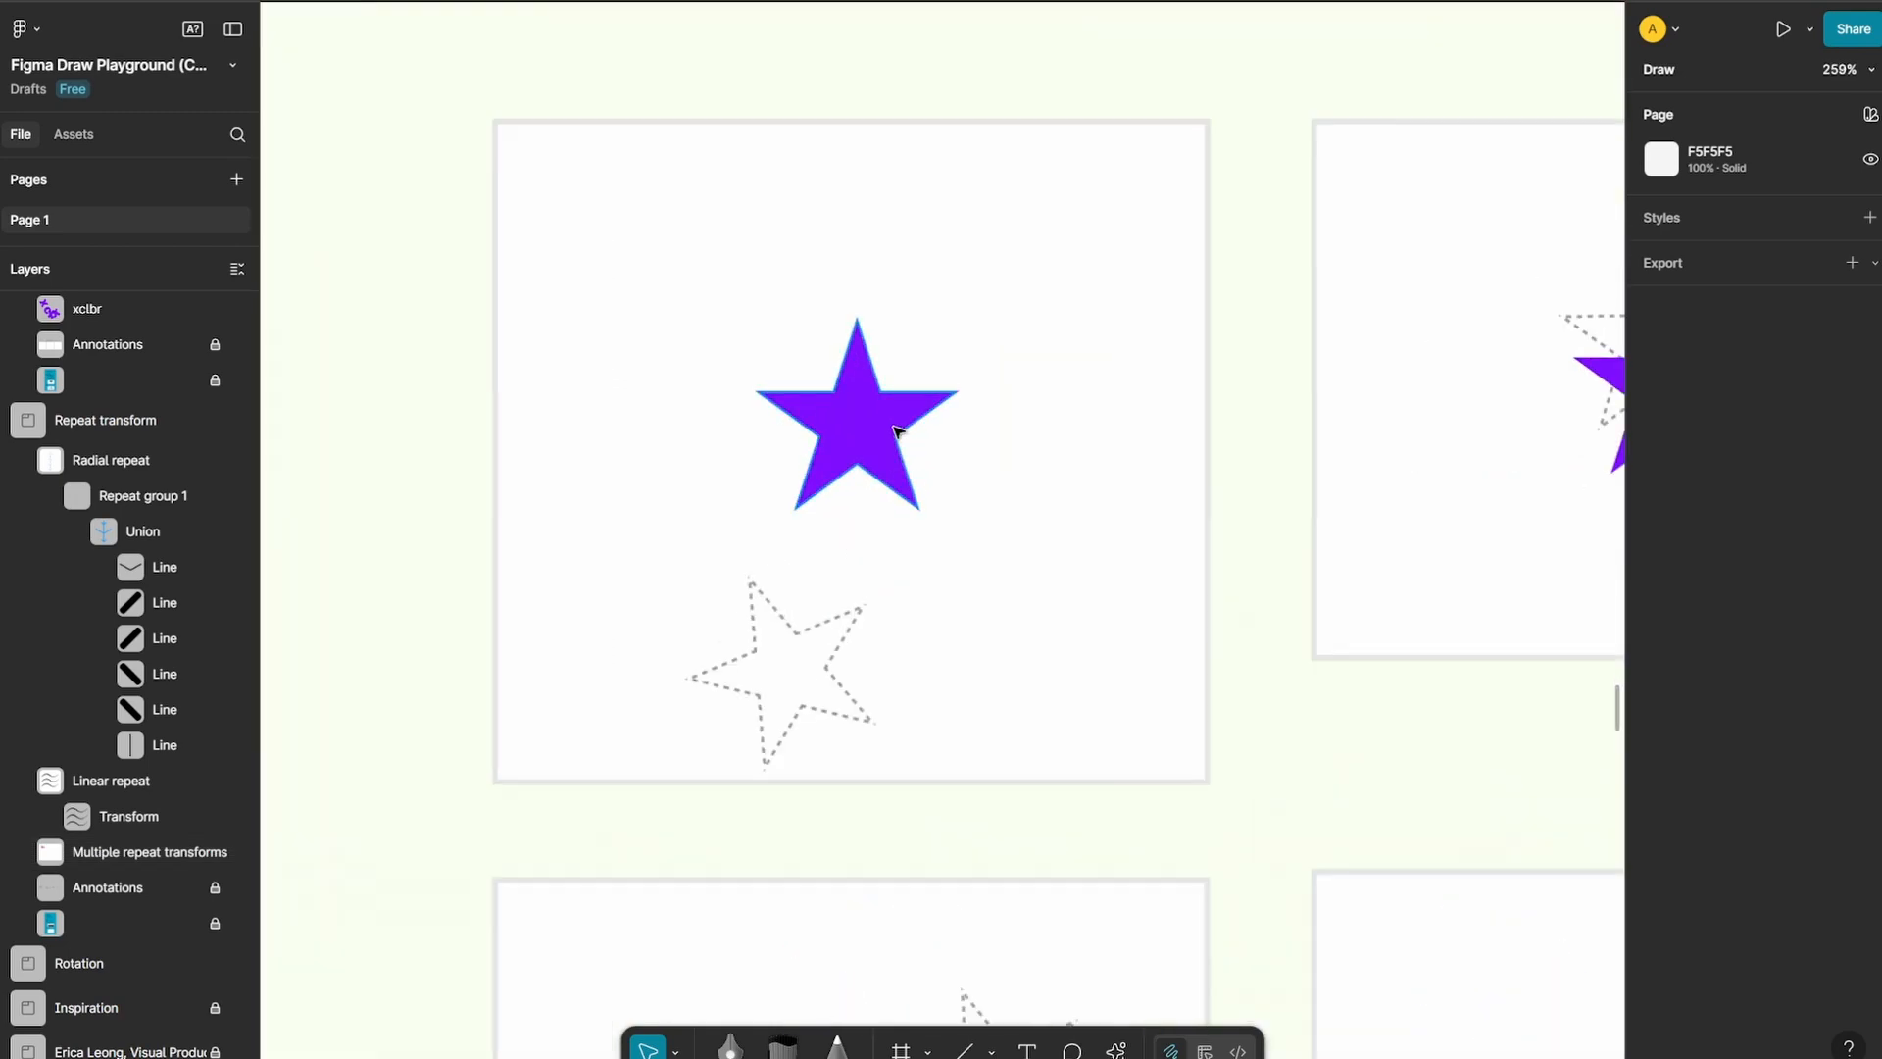
pyautogui.click(894, 429)
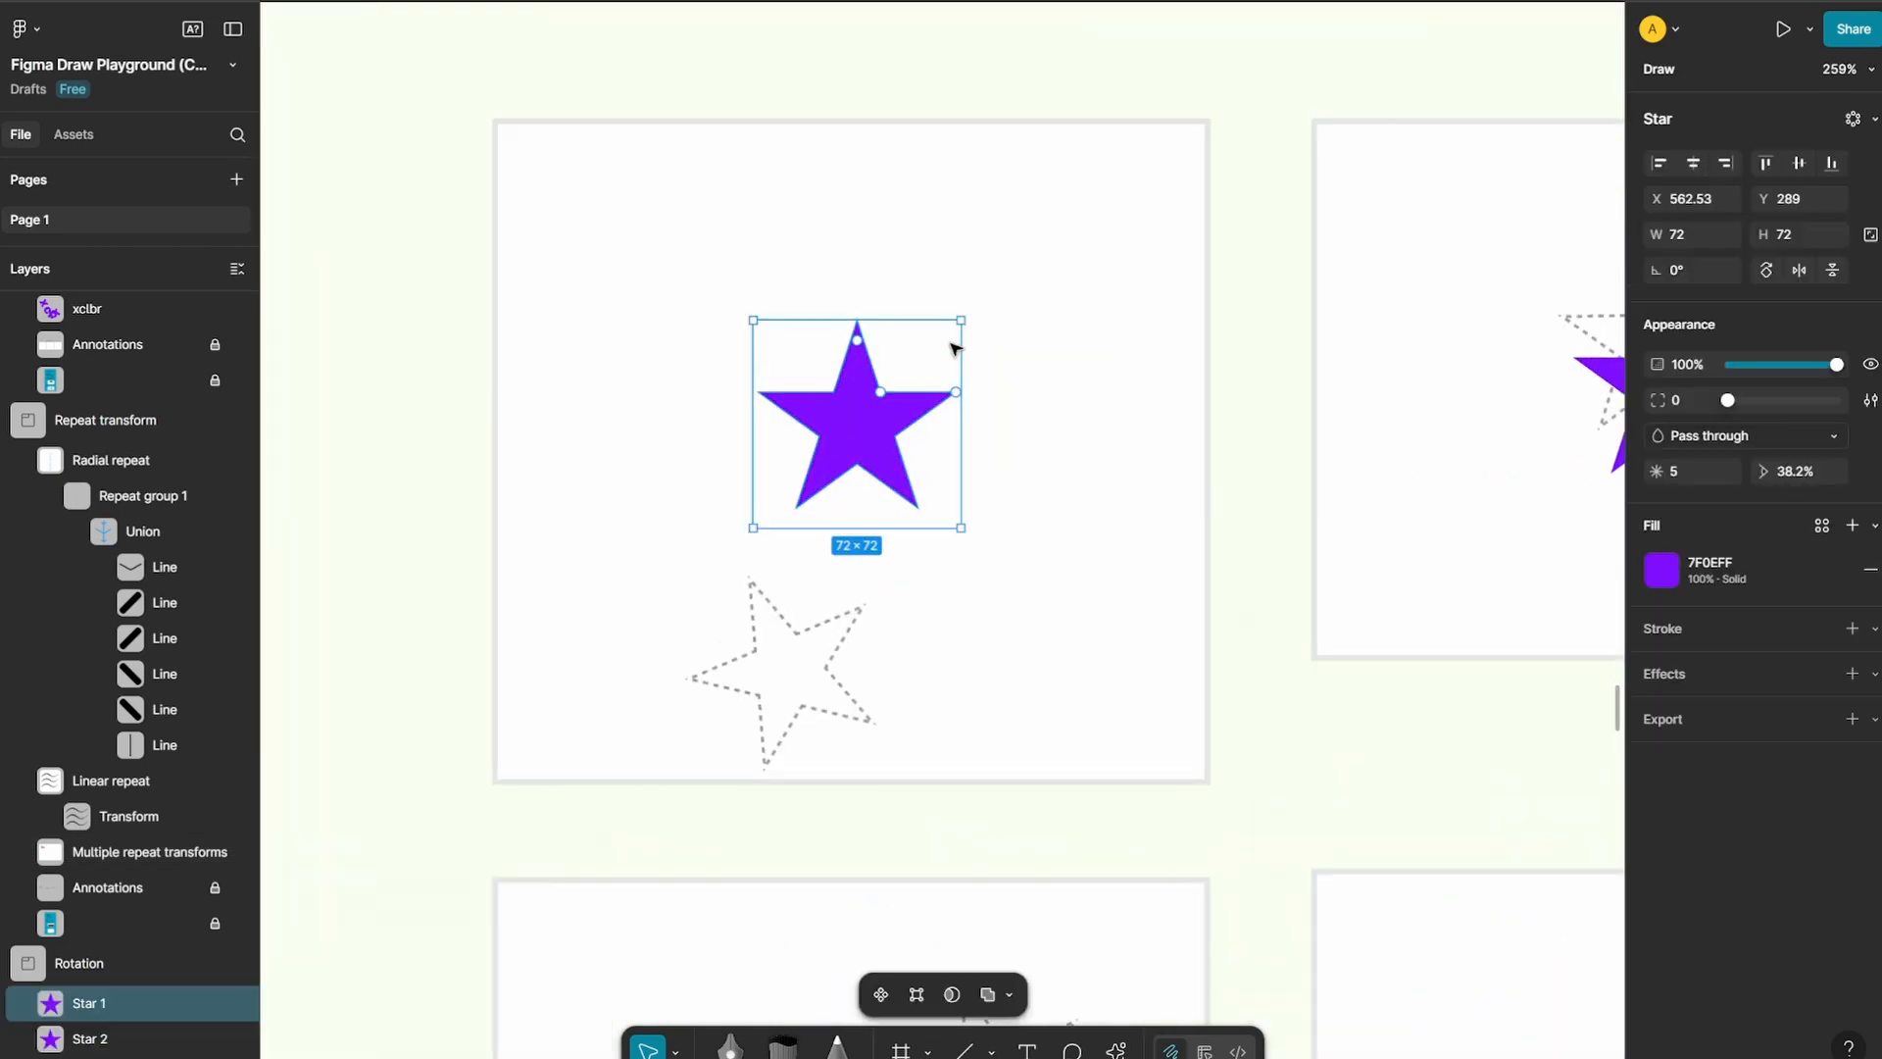
pyautogui.moveTo(970, 316); pyautogui.dragTo(970, 300)
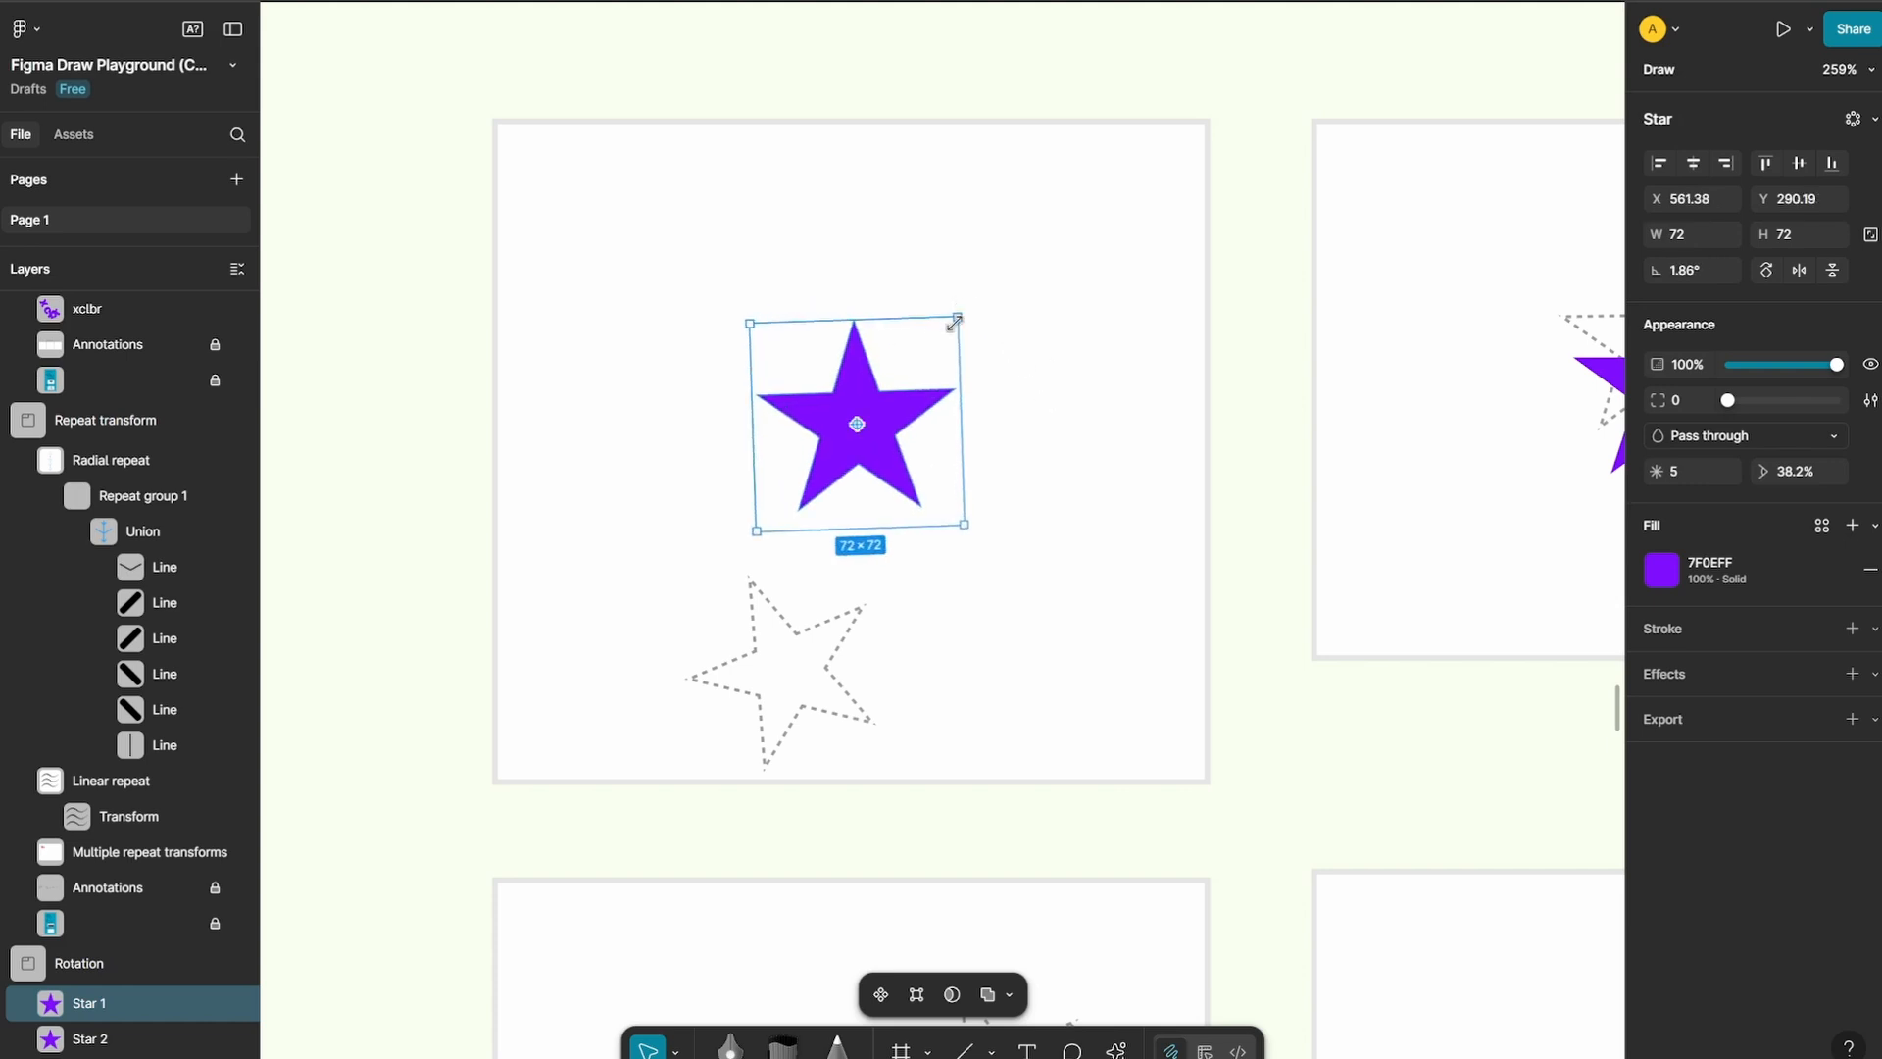
pyautogui.moveTo(857, 424); pyautogui.dragTo(802, 496)
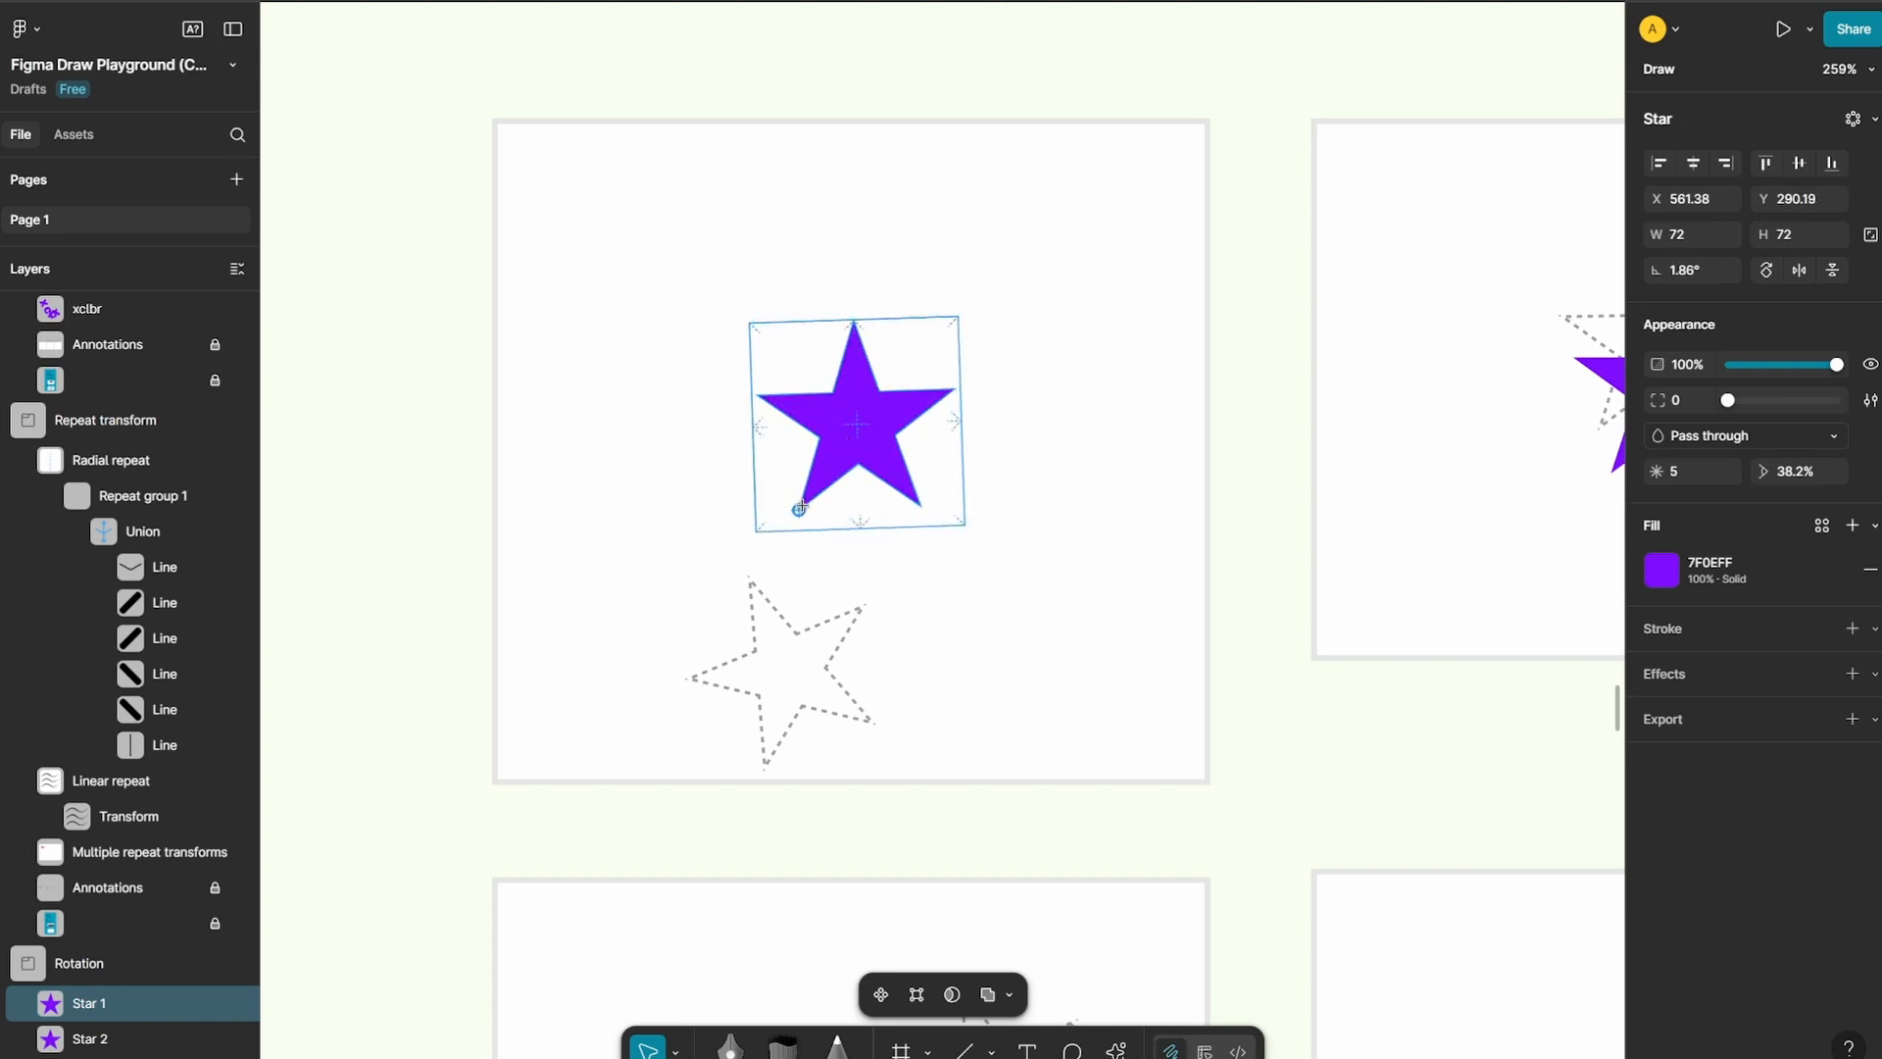
pyautogui.moveTo(966, 303); pyautogui.dragTo(1310, 408)
# Look over the community artworks in the Inspiration section and the cards in the Figma Draw Resources section
pyautogui.scroll(-5, 1551, 332)
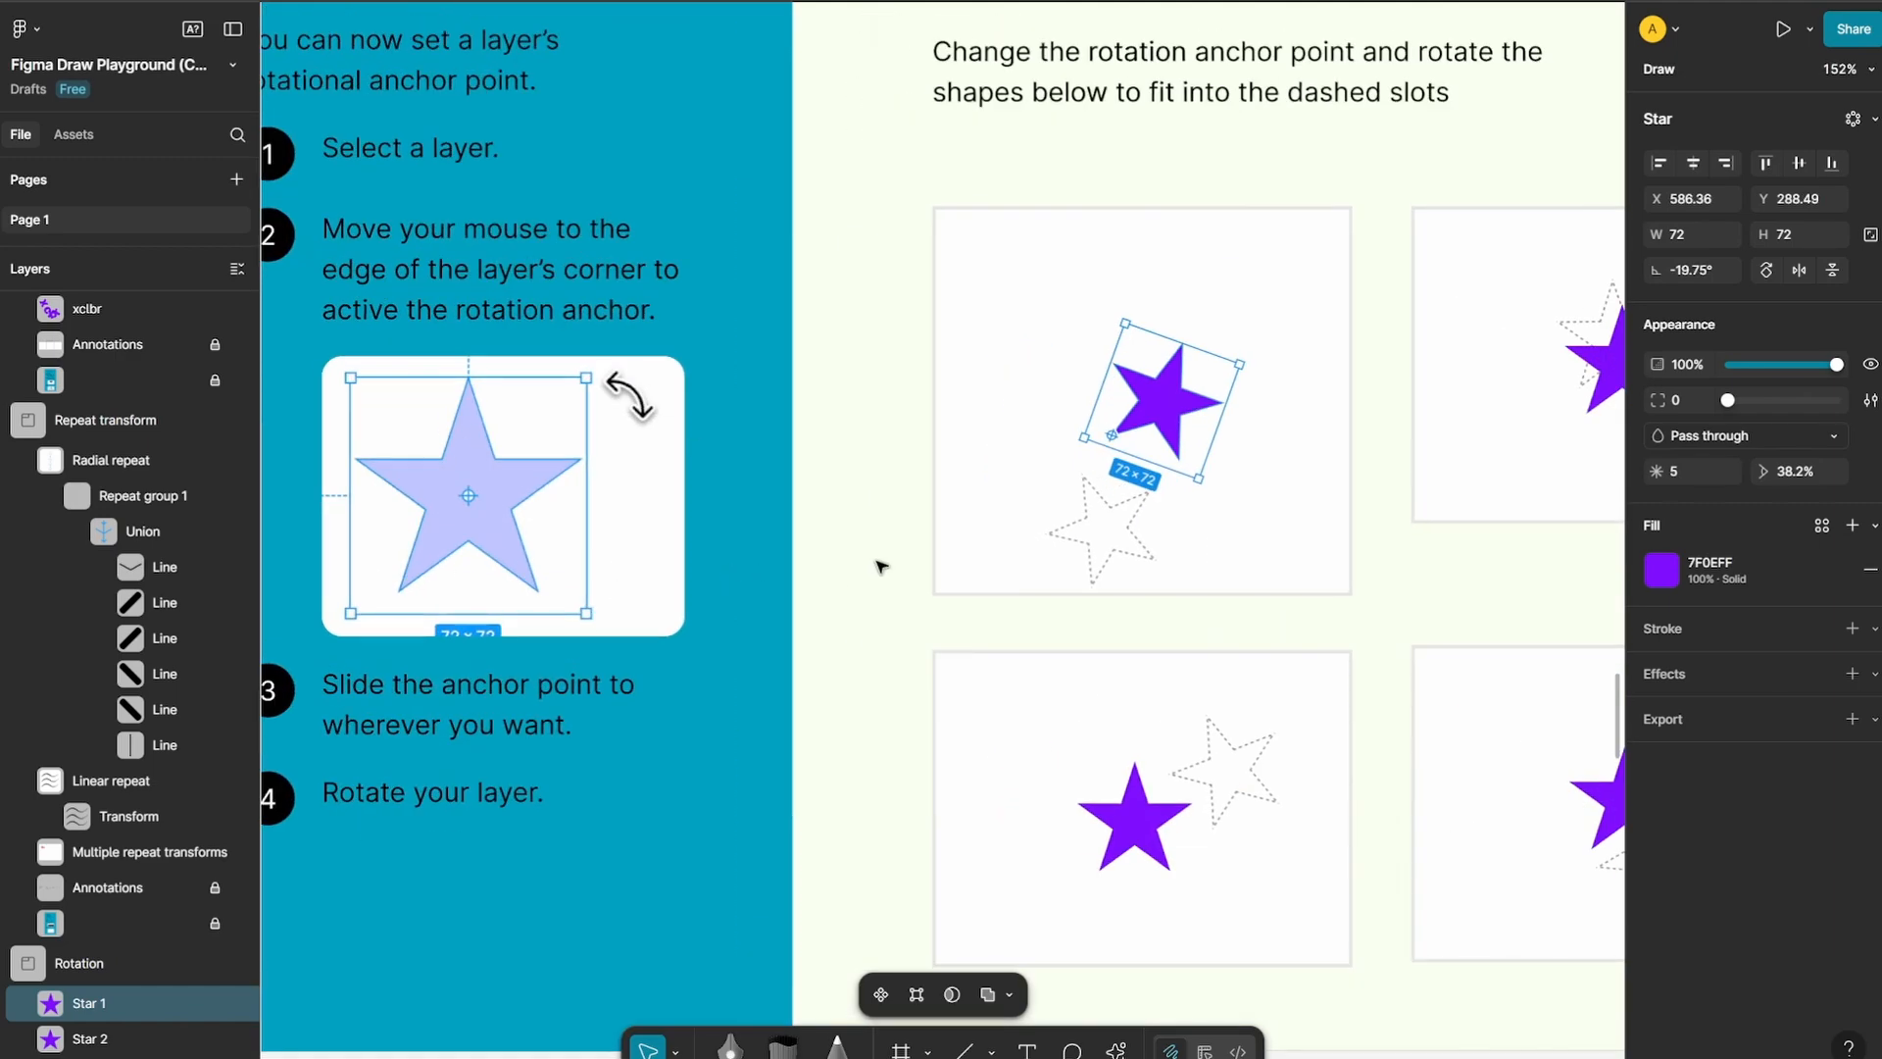
pyautogui.scroll(-10, 735, 457)
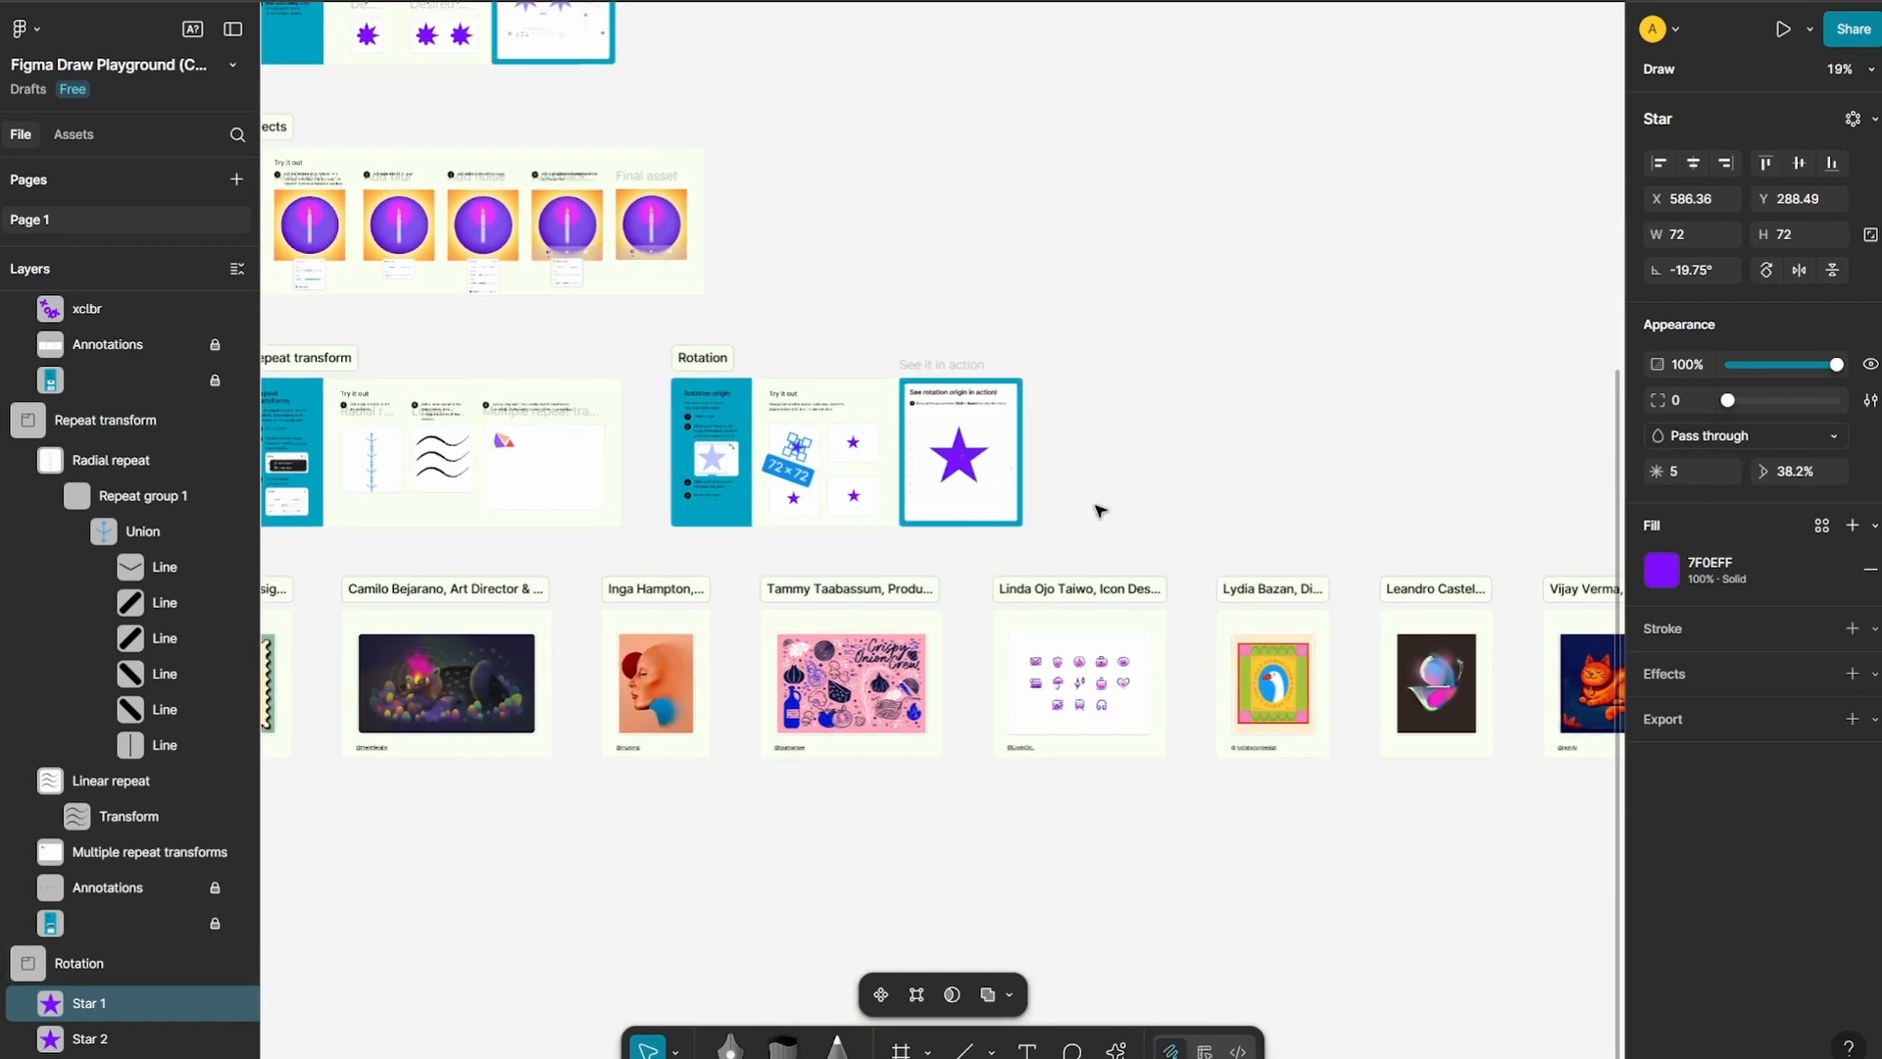
pyautogui.scroll(5, 686, 488)
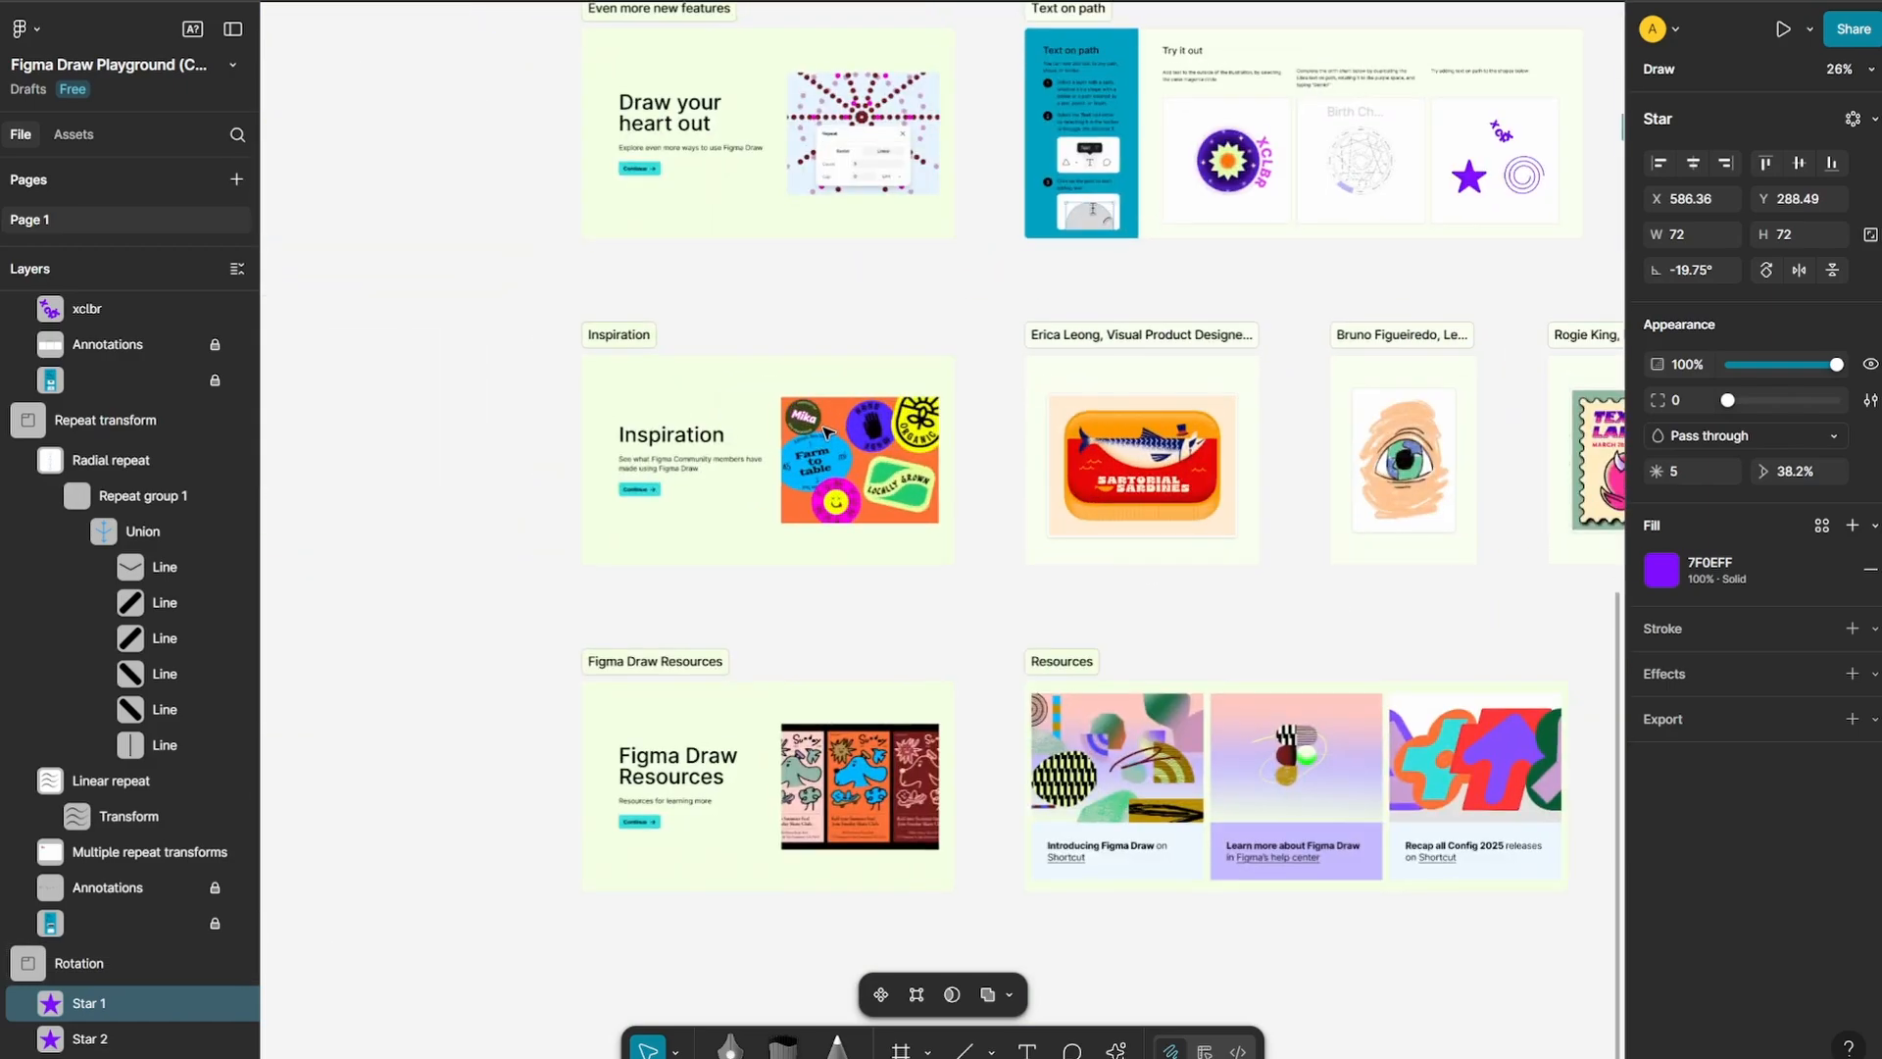
pyautogui.moveTo(1238, 582); pyautogui.dragTo(722, 567)
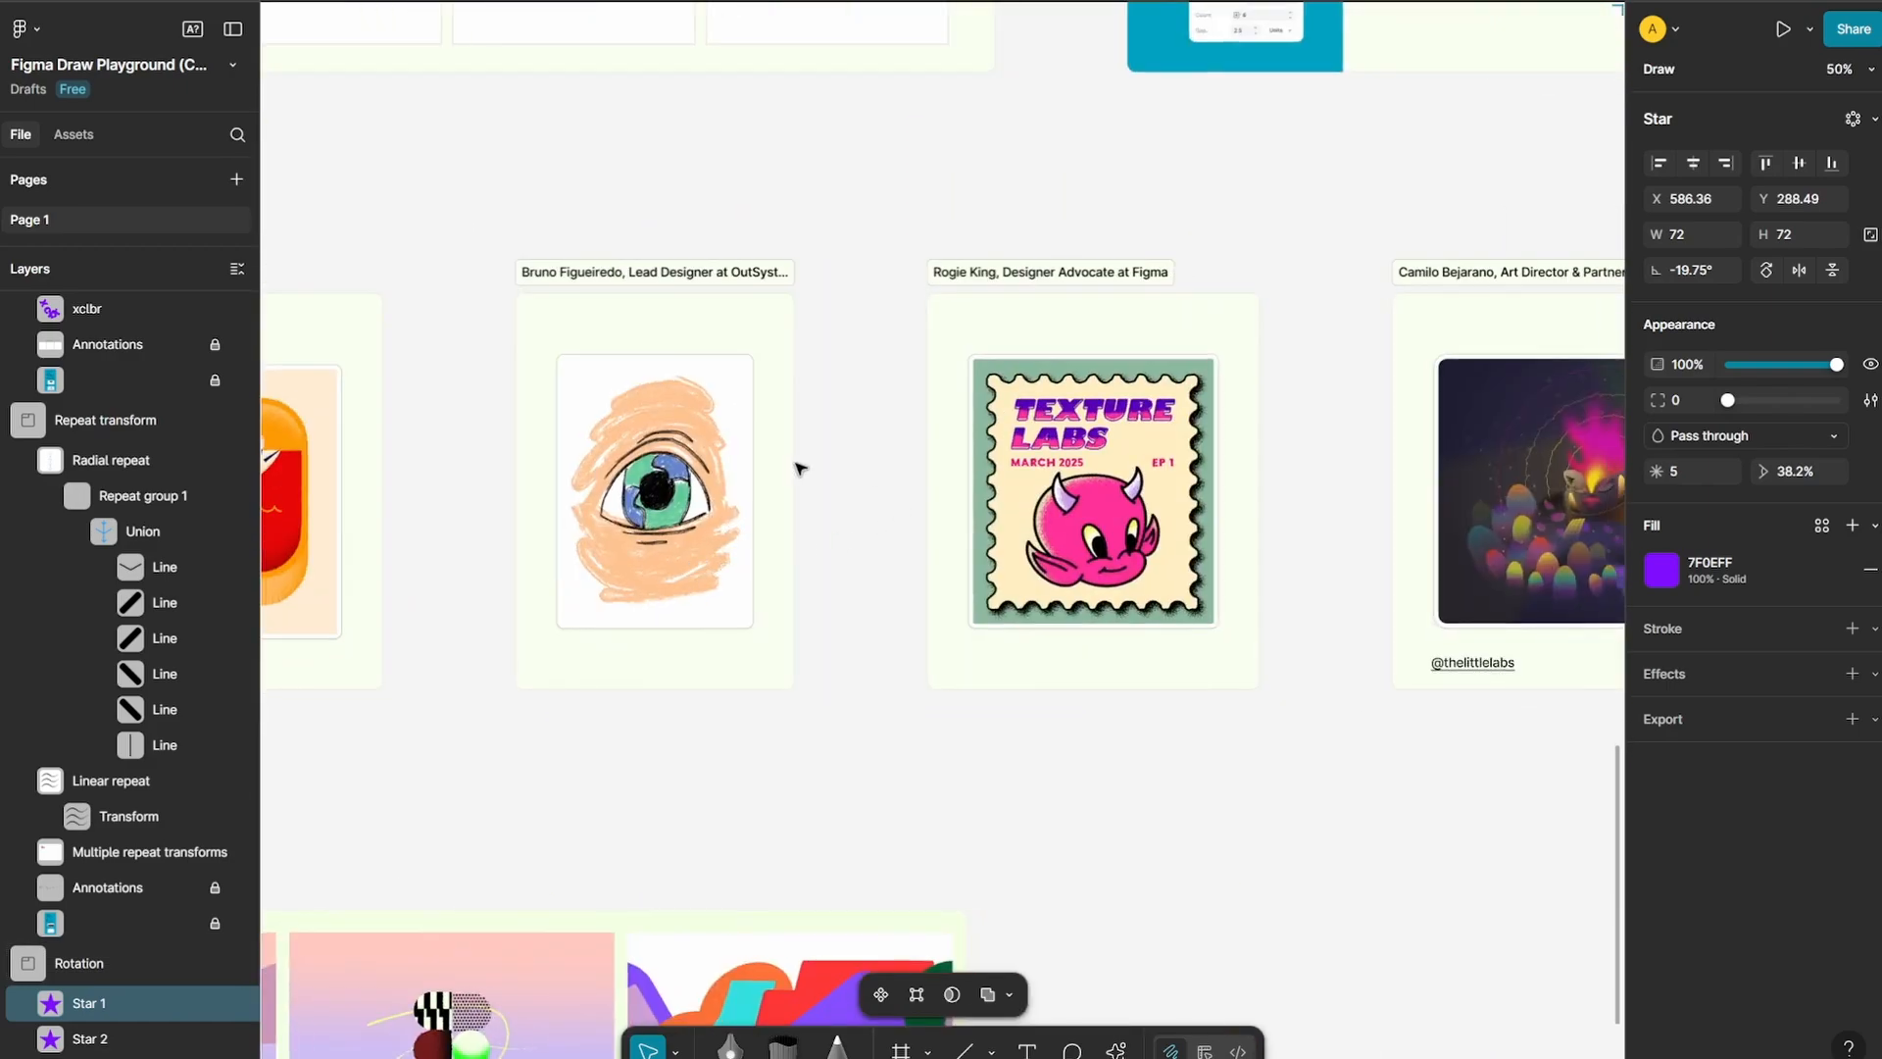
pyautogui.scroll(3, 745, 463)
pyautogui.scroll(-5, 647, 451)
pyautogui.scroll(-4, 647, 450)
pyautogui.moveTo(1049, 642); pyautogui.dragTo(915, 504)
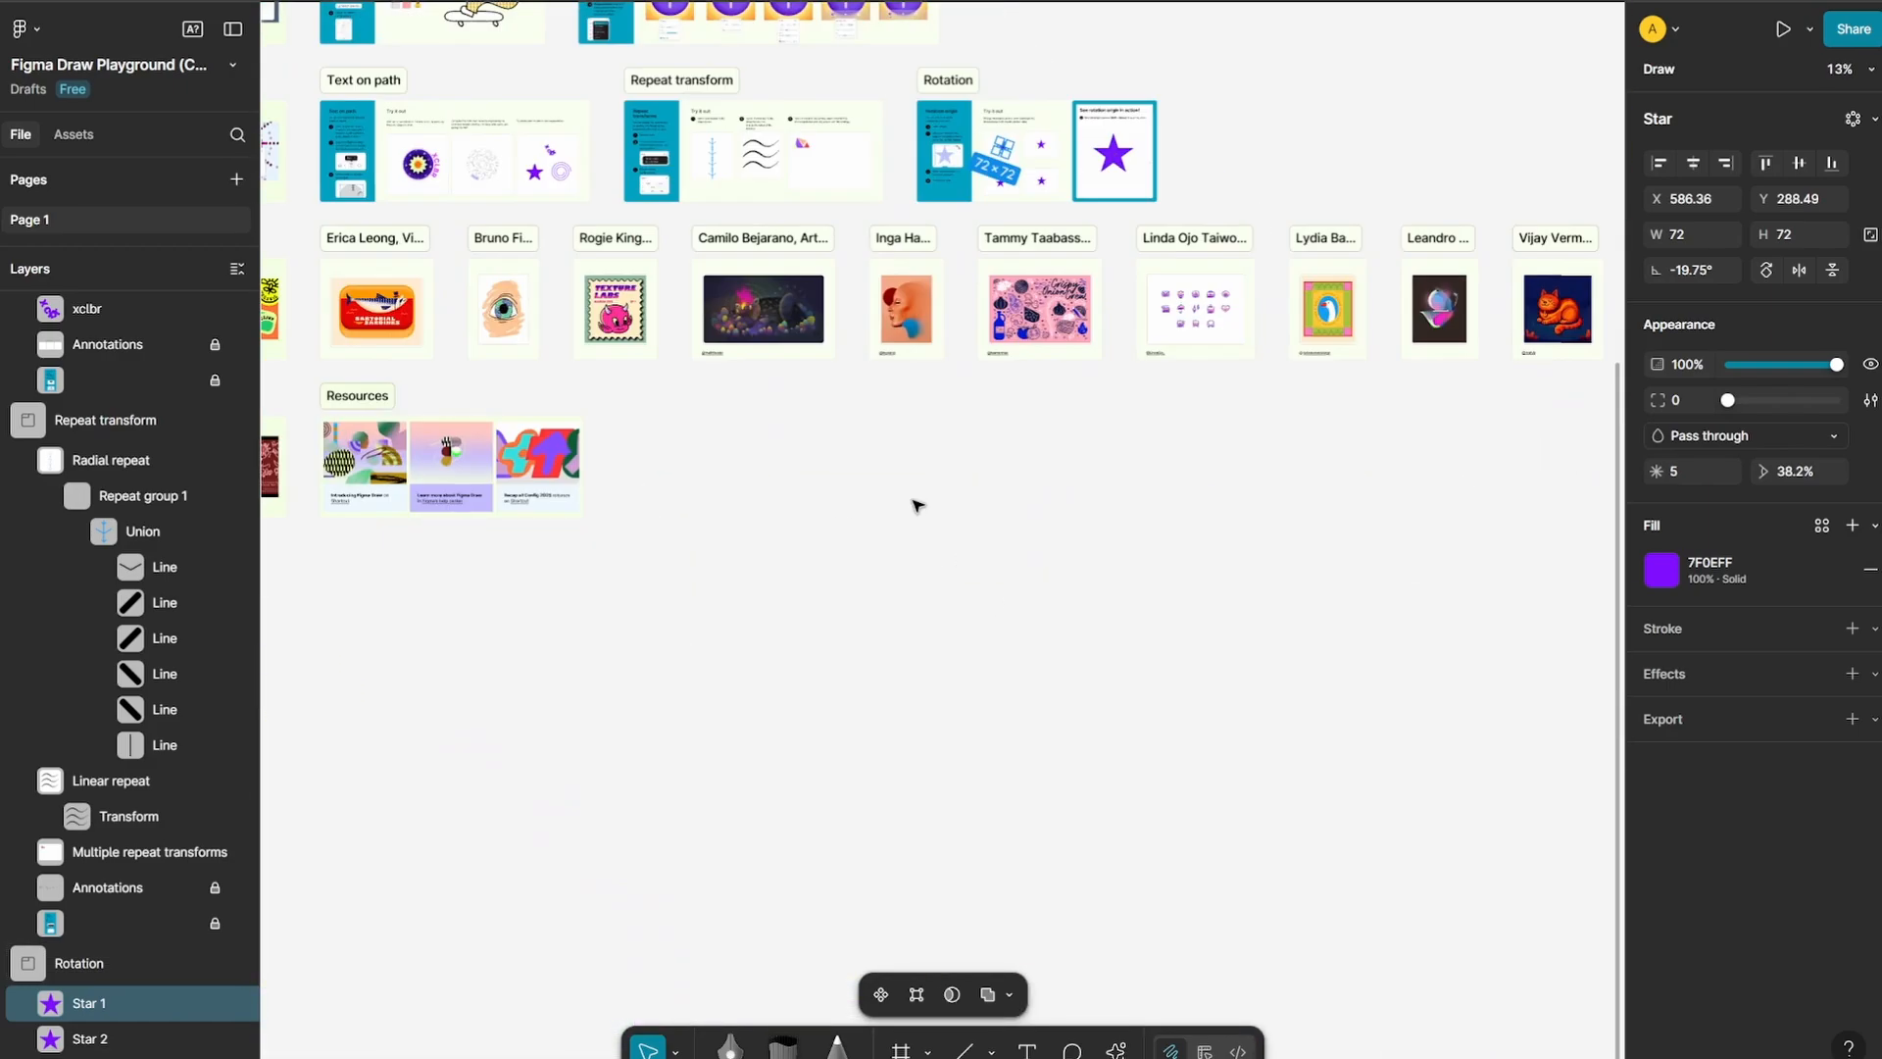
pyautogui.scroll(4, 723, 517)
# Switch from Draw to Design mode, draw a 1242 × 1242 frame on the empty canvas beside the Resources section, and select it
pyautogui.moveTo(623, 474); pyautogui.dragTo(841, 498)
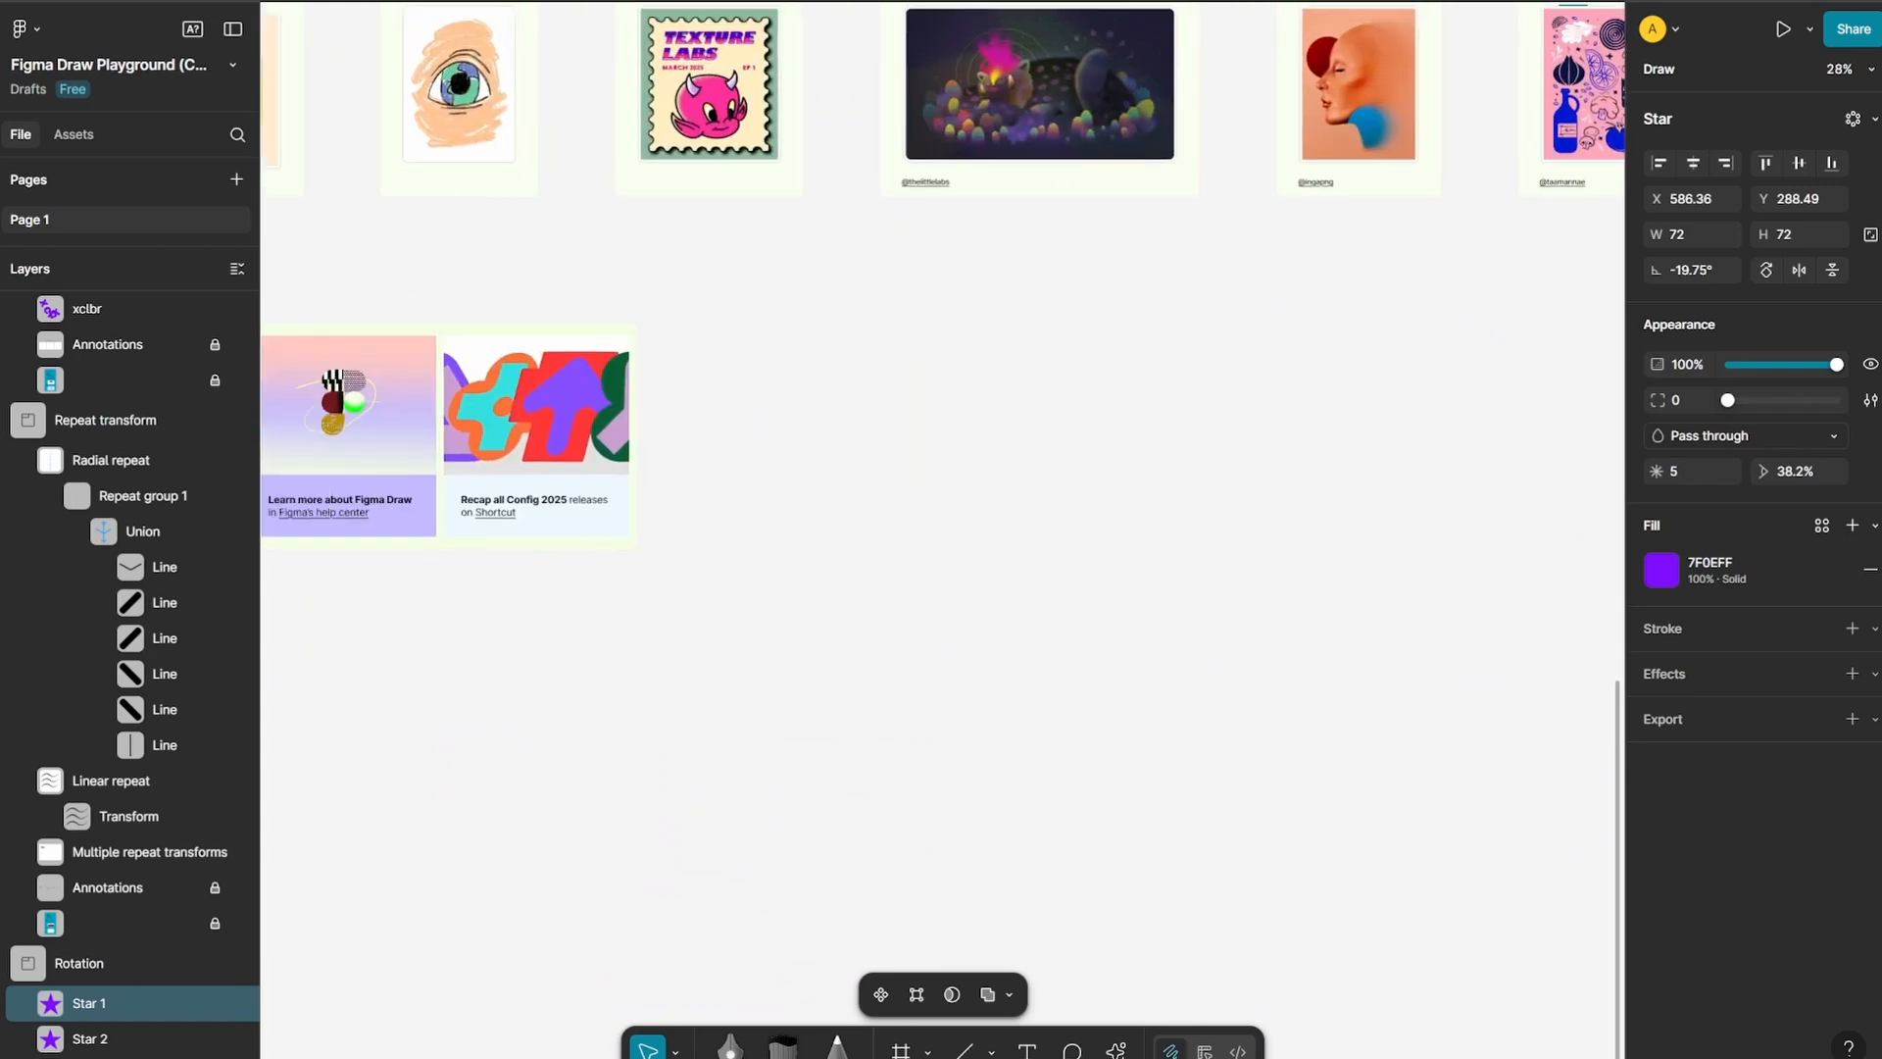
pyautogui.scroll(2, 878, 392)
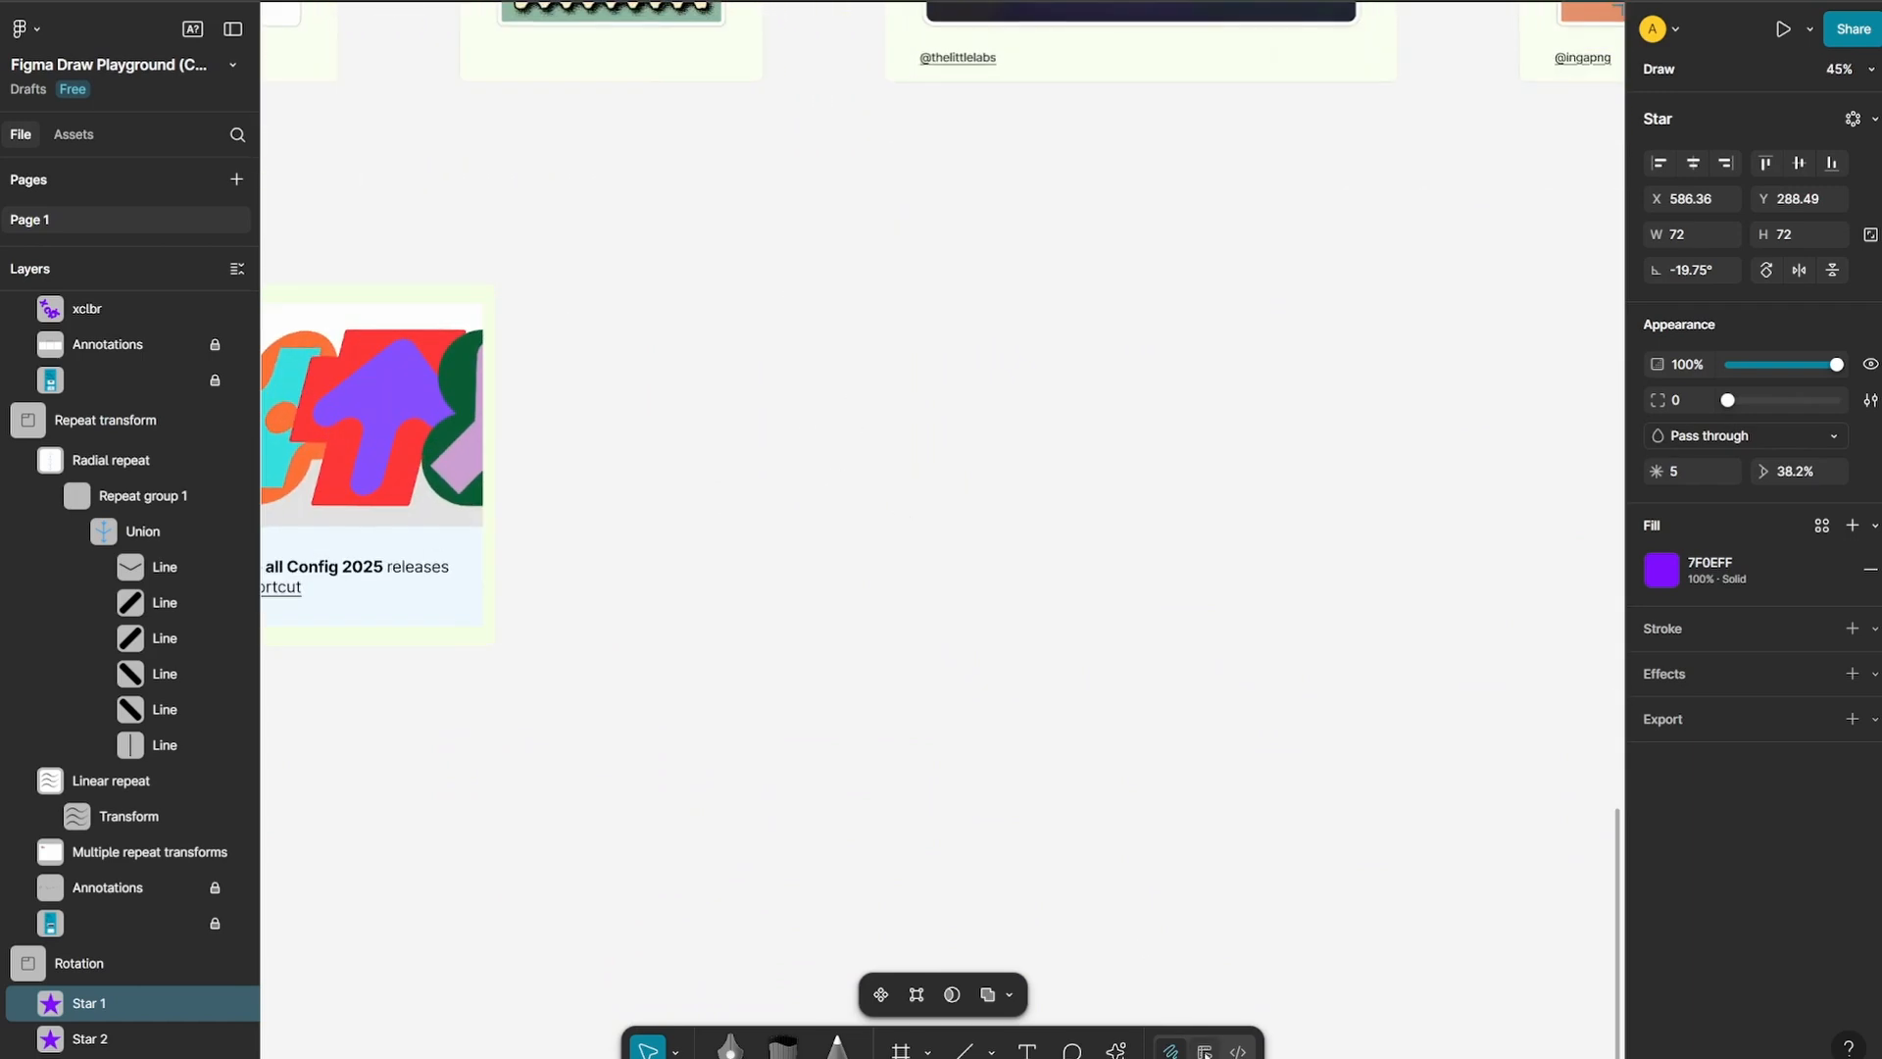
pyautogui.click(1204, 1052)
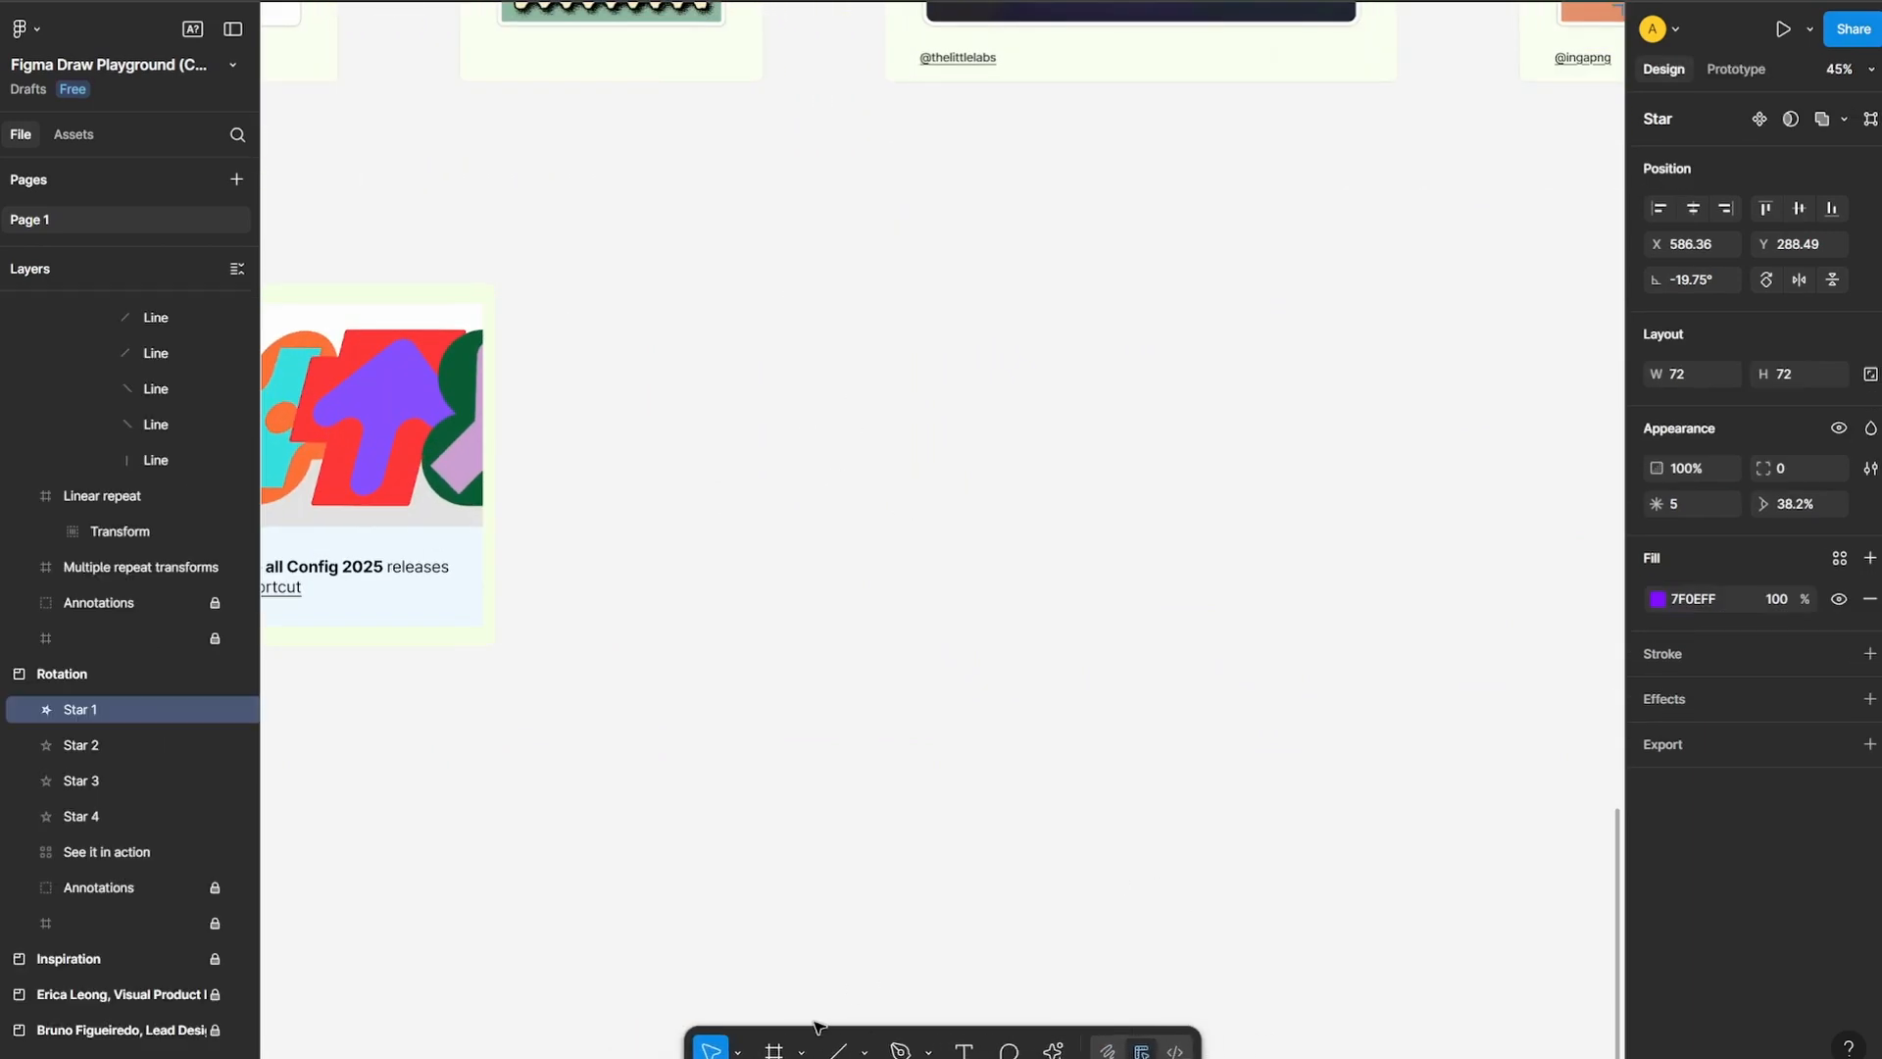
pyautogui.click(774, 1051)
pyautogui.moveTo(702, 244); pyautogui.dragTo(1329, 869)
pyautogui.click(1481, 560)
pyautogui.scroll(1, 1451, 574)
pyautogui.click(1180, 785)
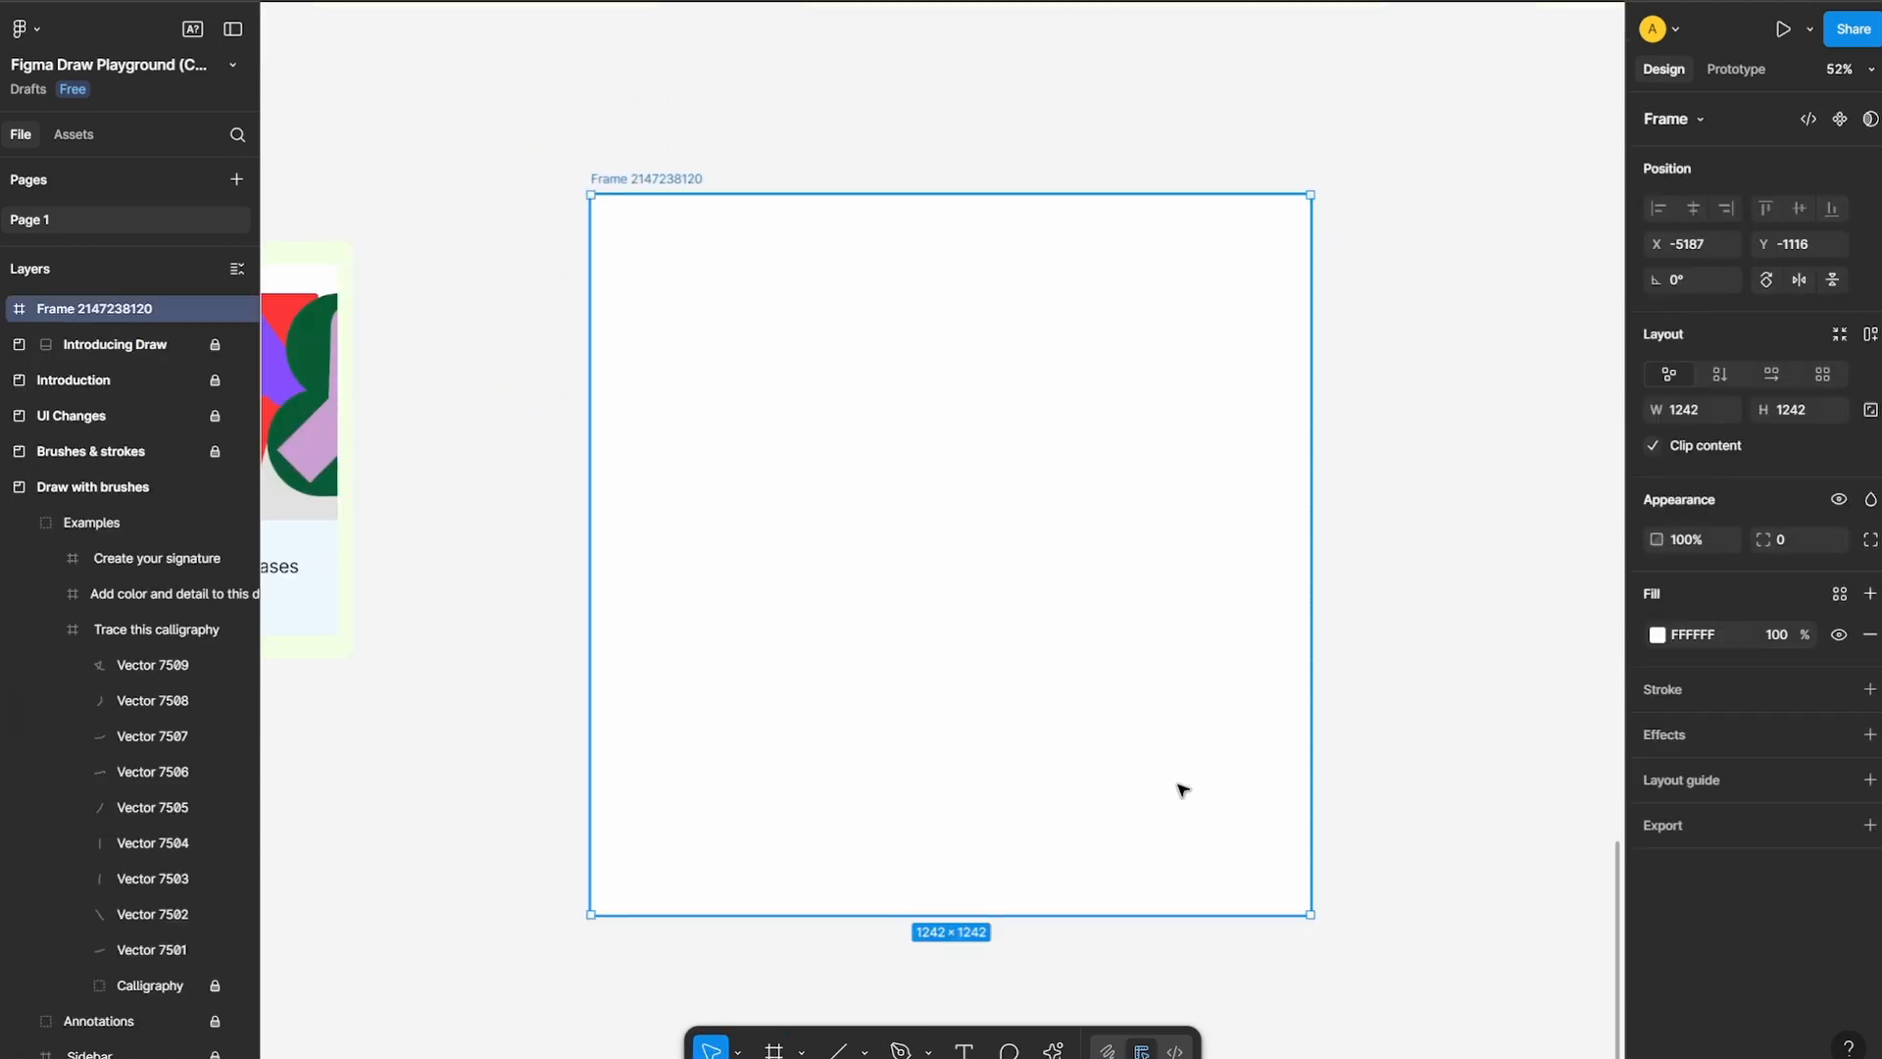
# Generate an AI image in the new frame with the gpt-image-1 model and the prompt "photograph of a dog"
pyautogui.click(1059, 1051)
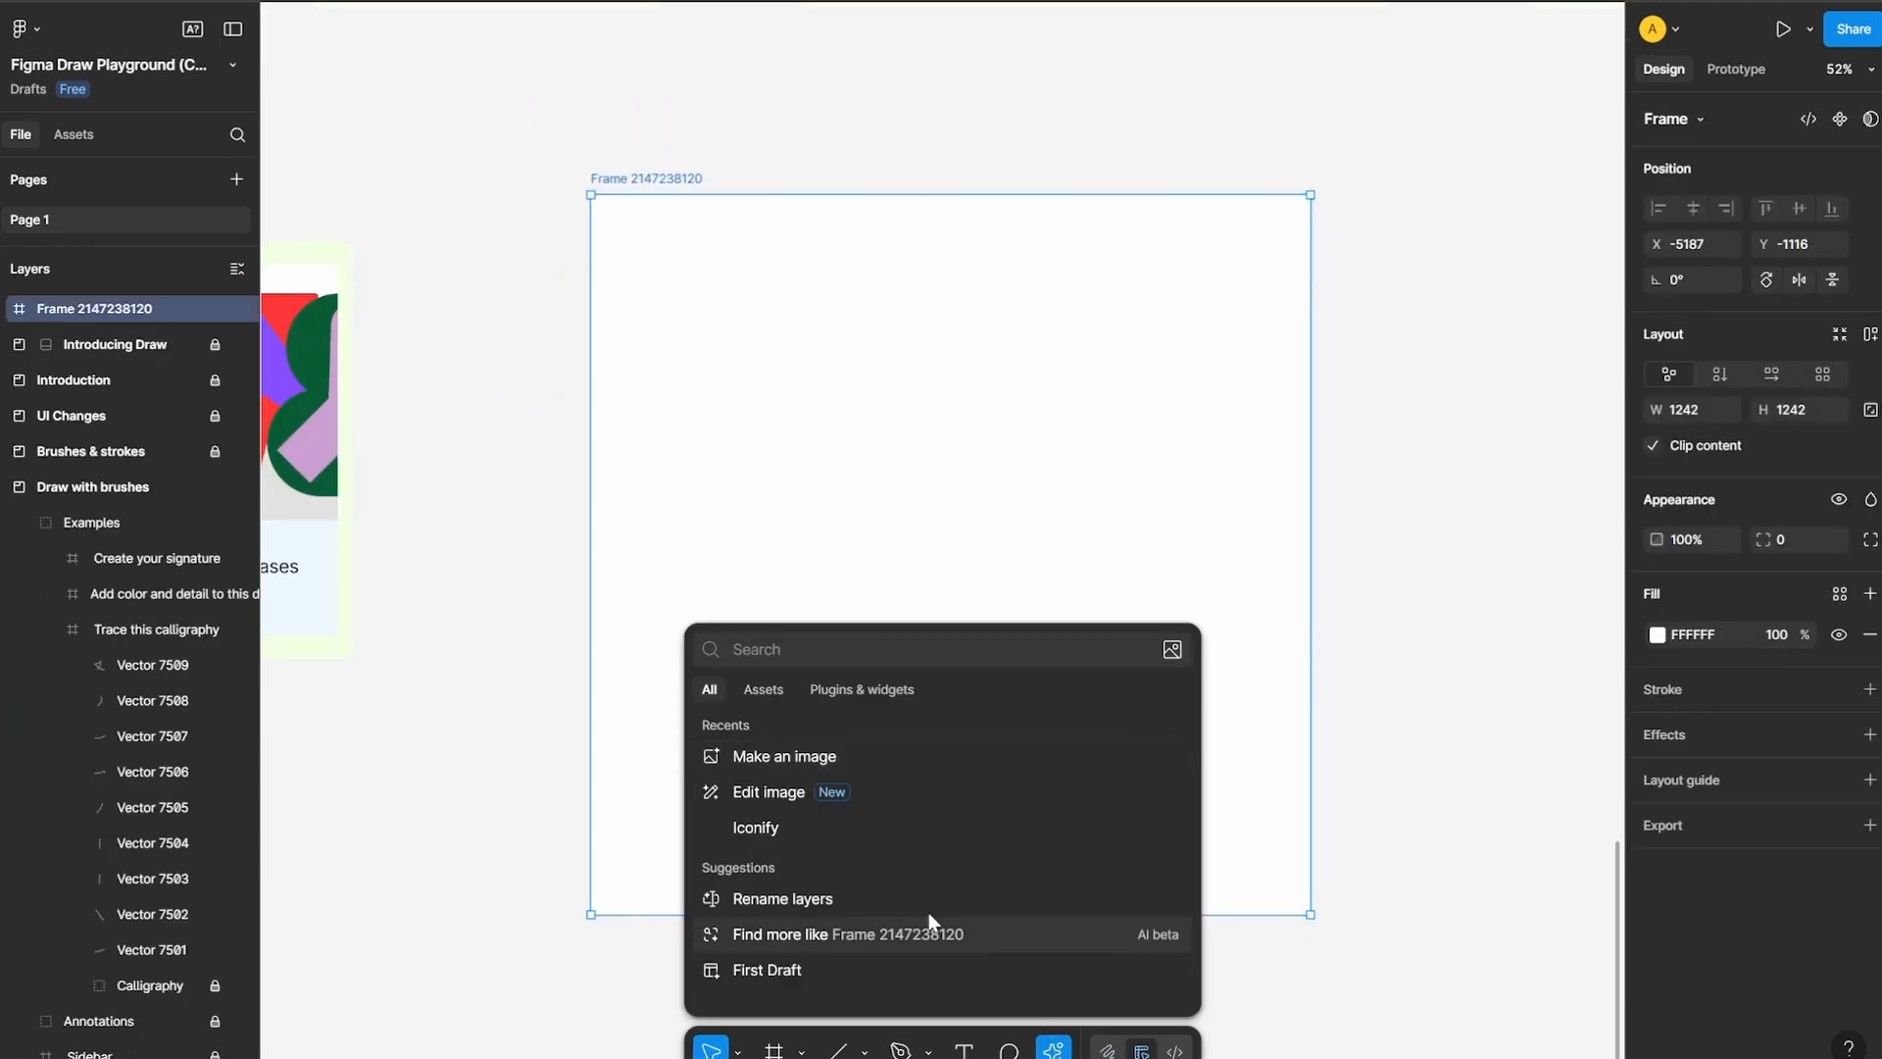
pyautogui.click(864, 755)
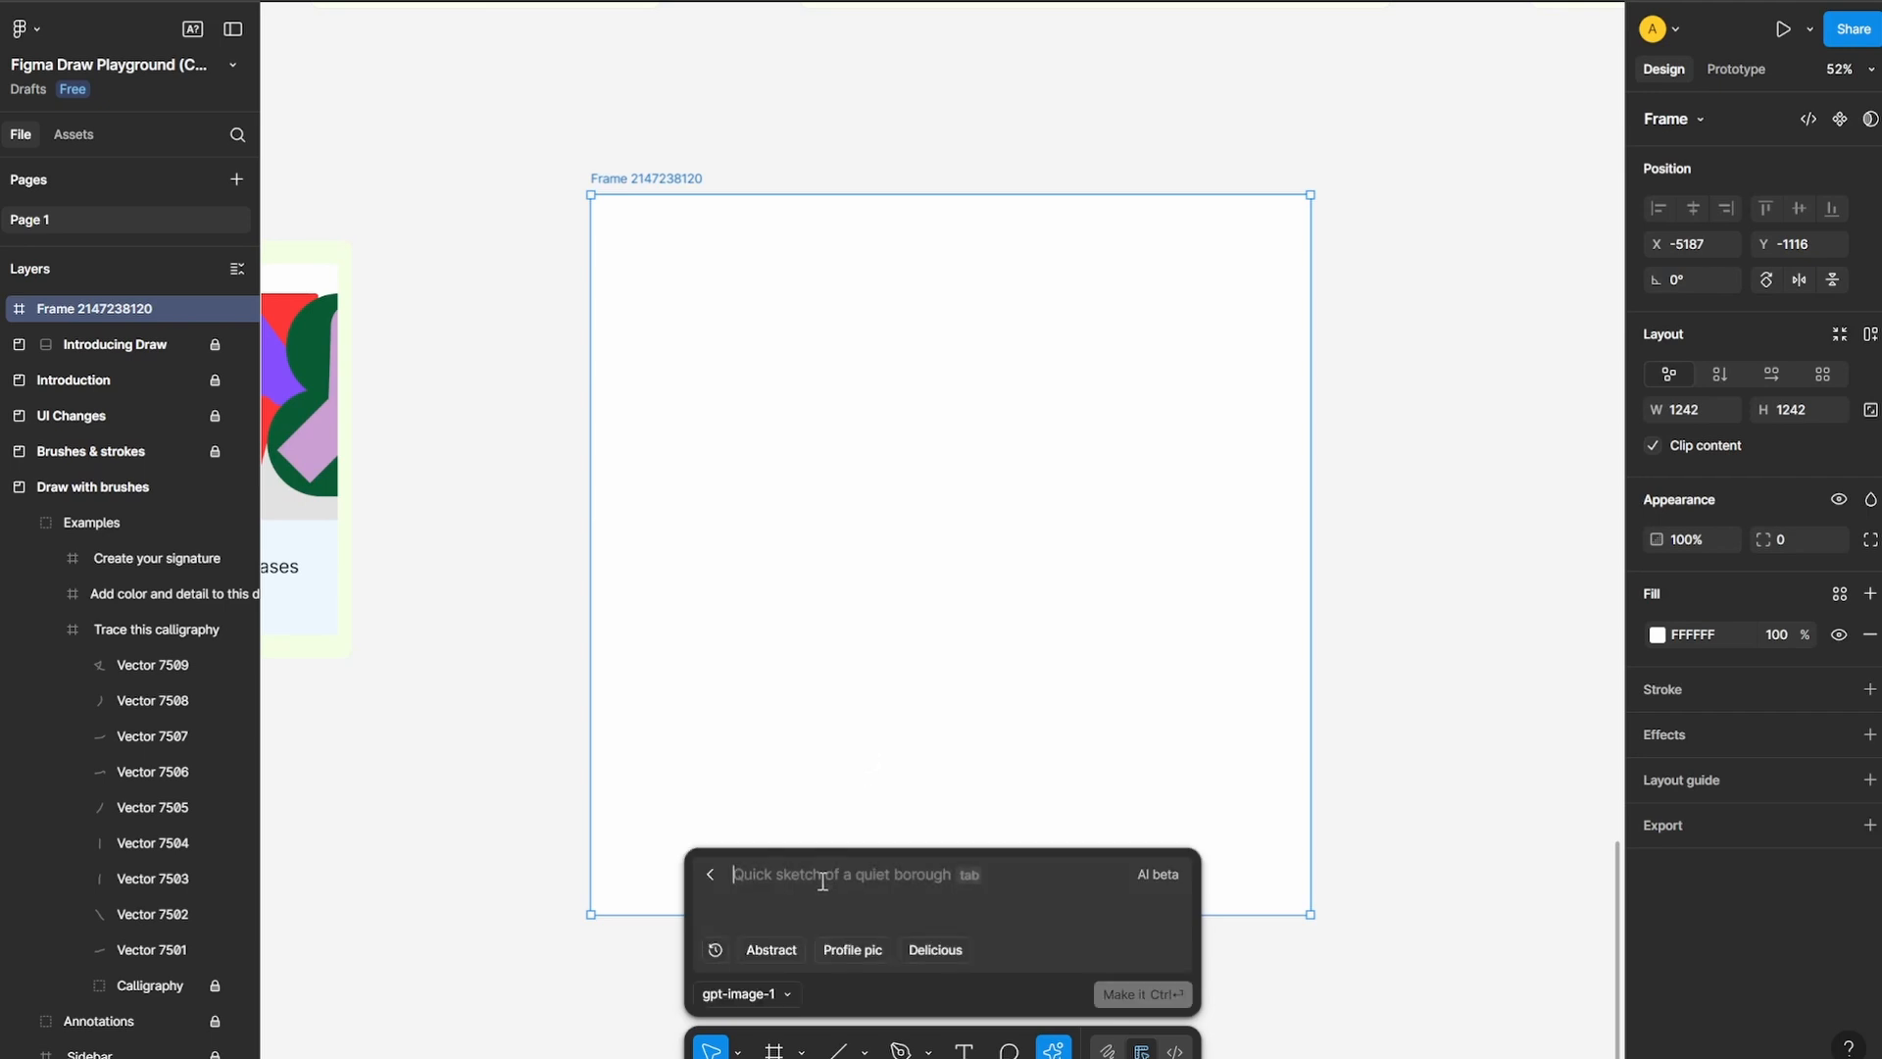
pyautogui.click(773, 996)
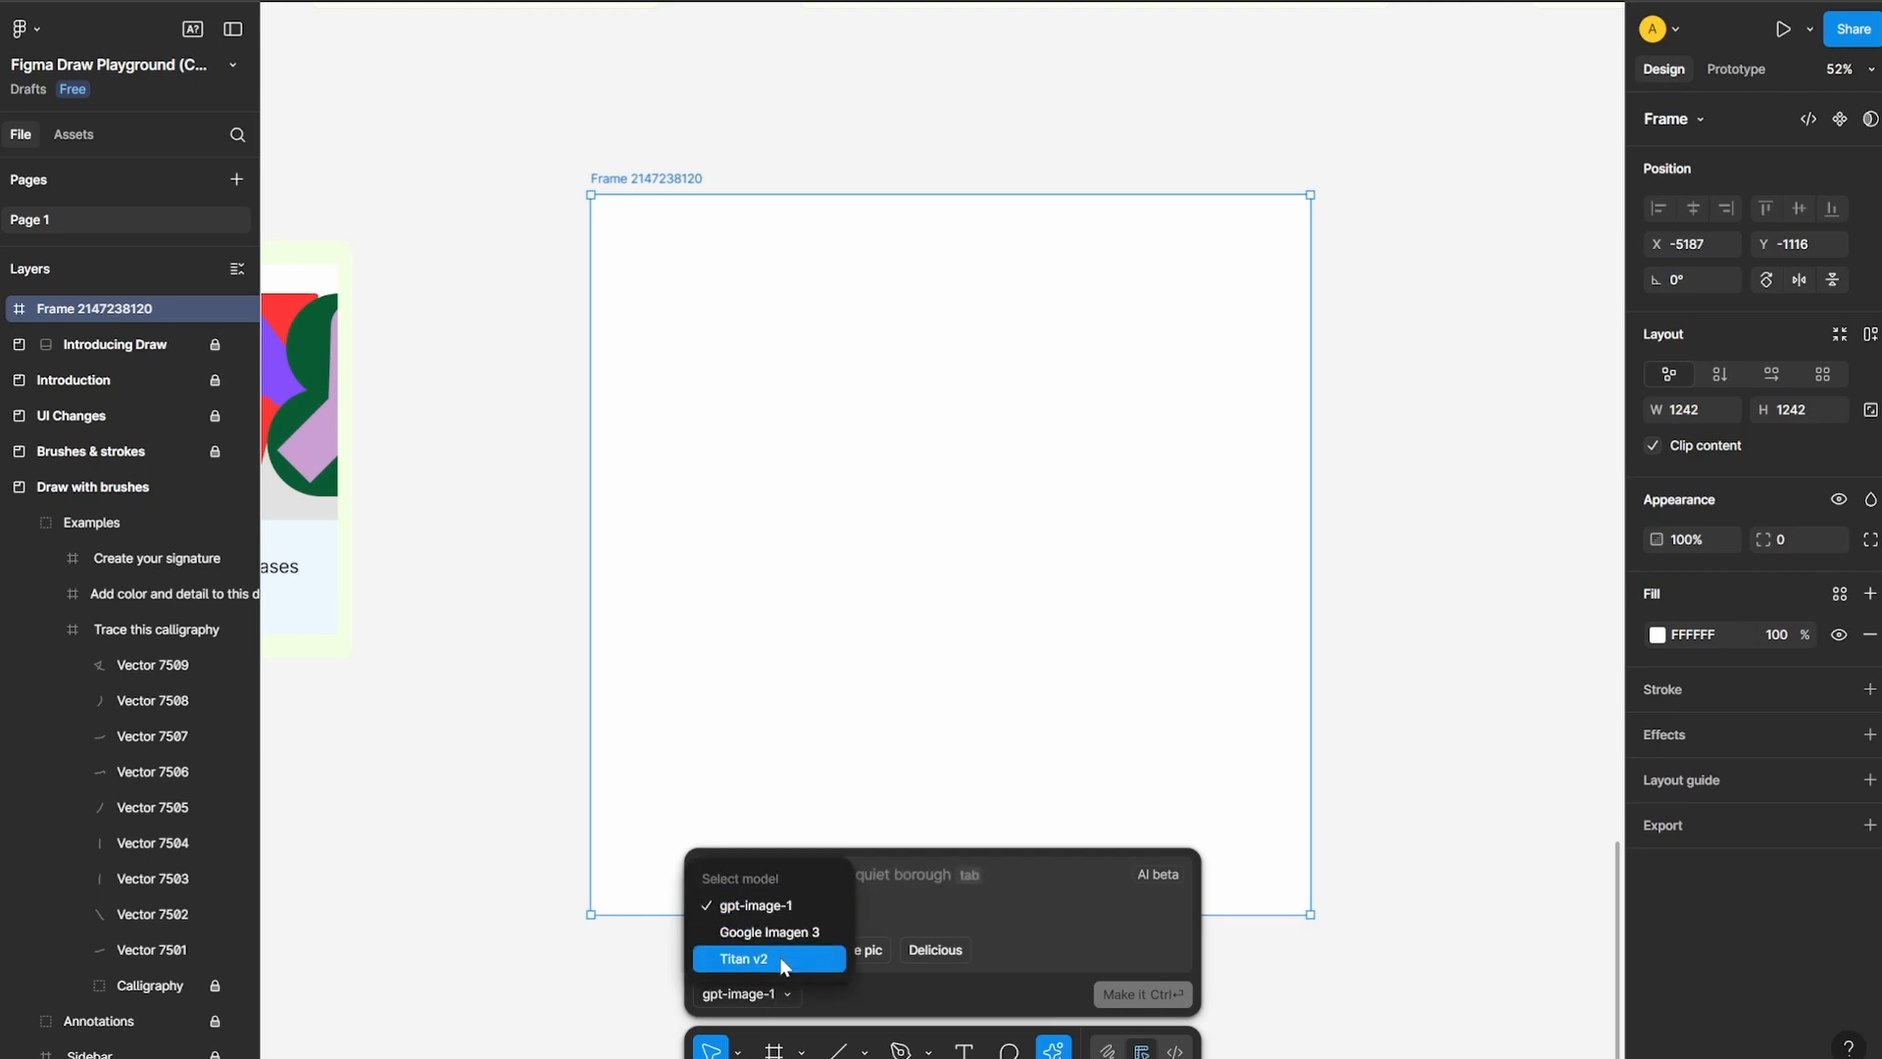
pyautogui.click(775, 902)
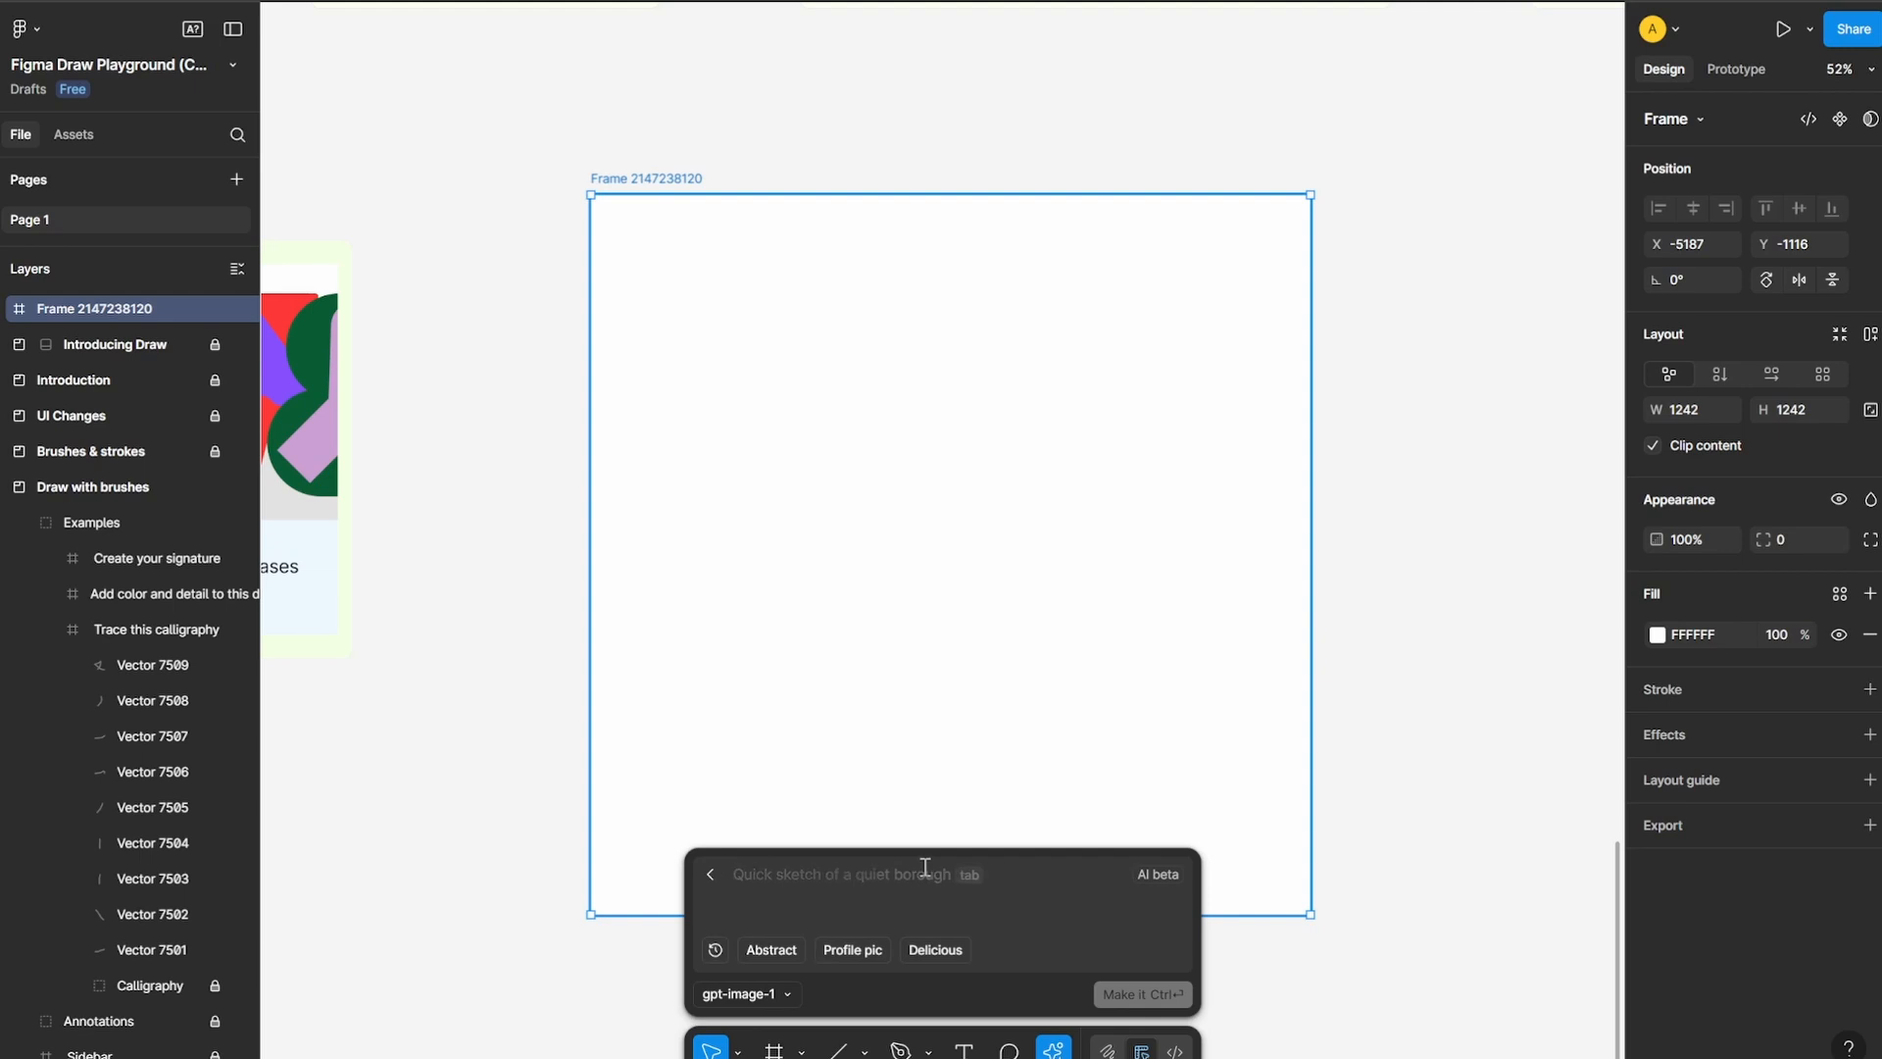
pyautogui.write('photograph of a dog')
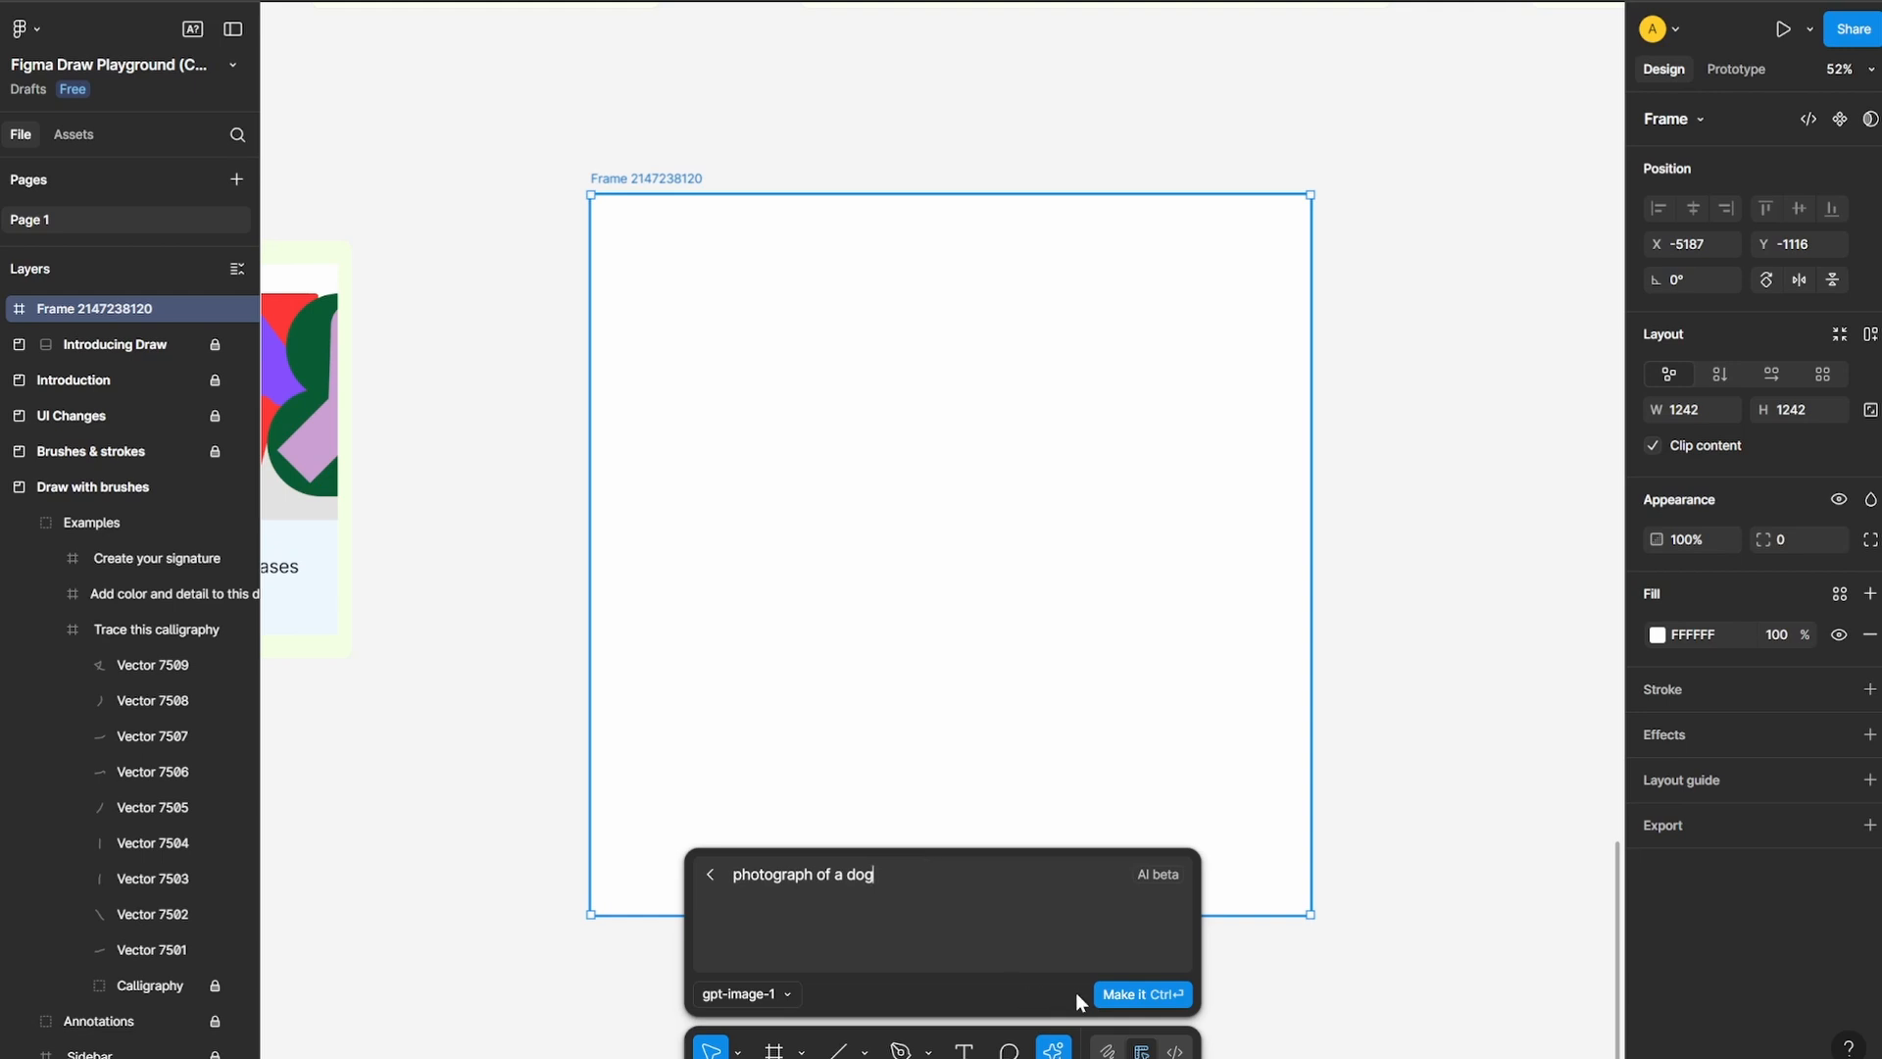
pyautogui.click(1137, 993)
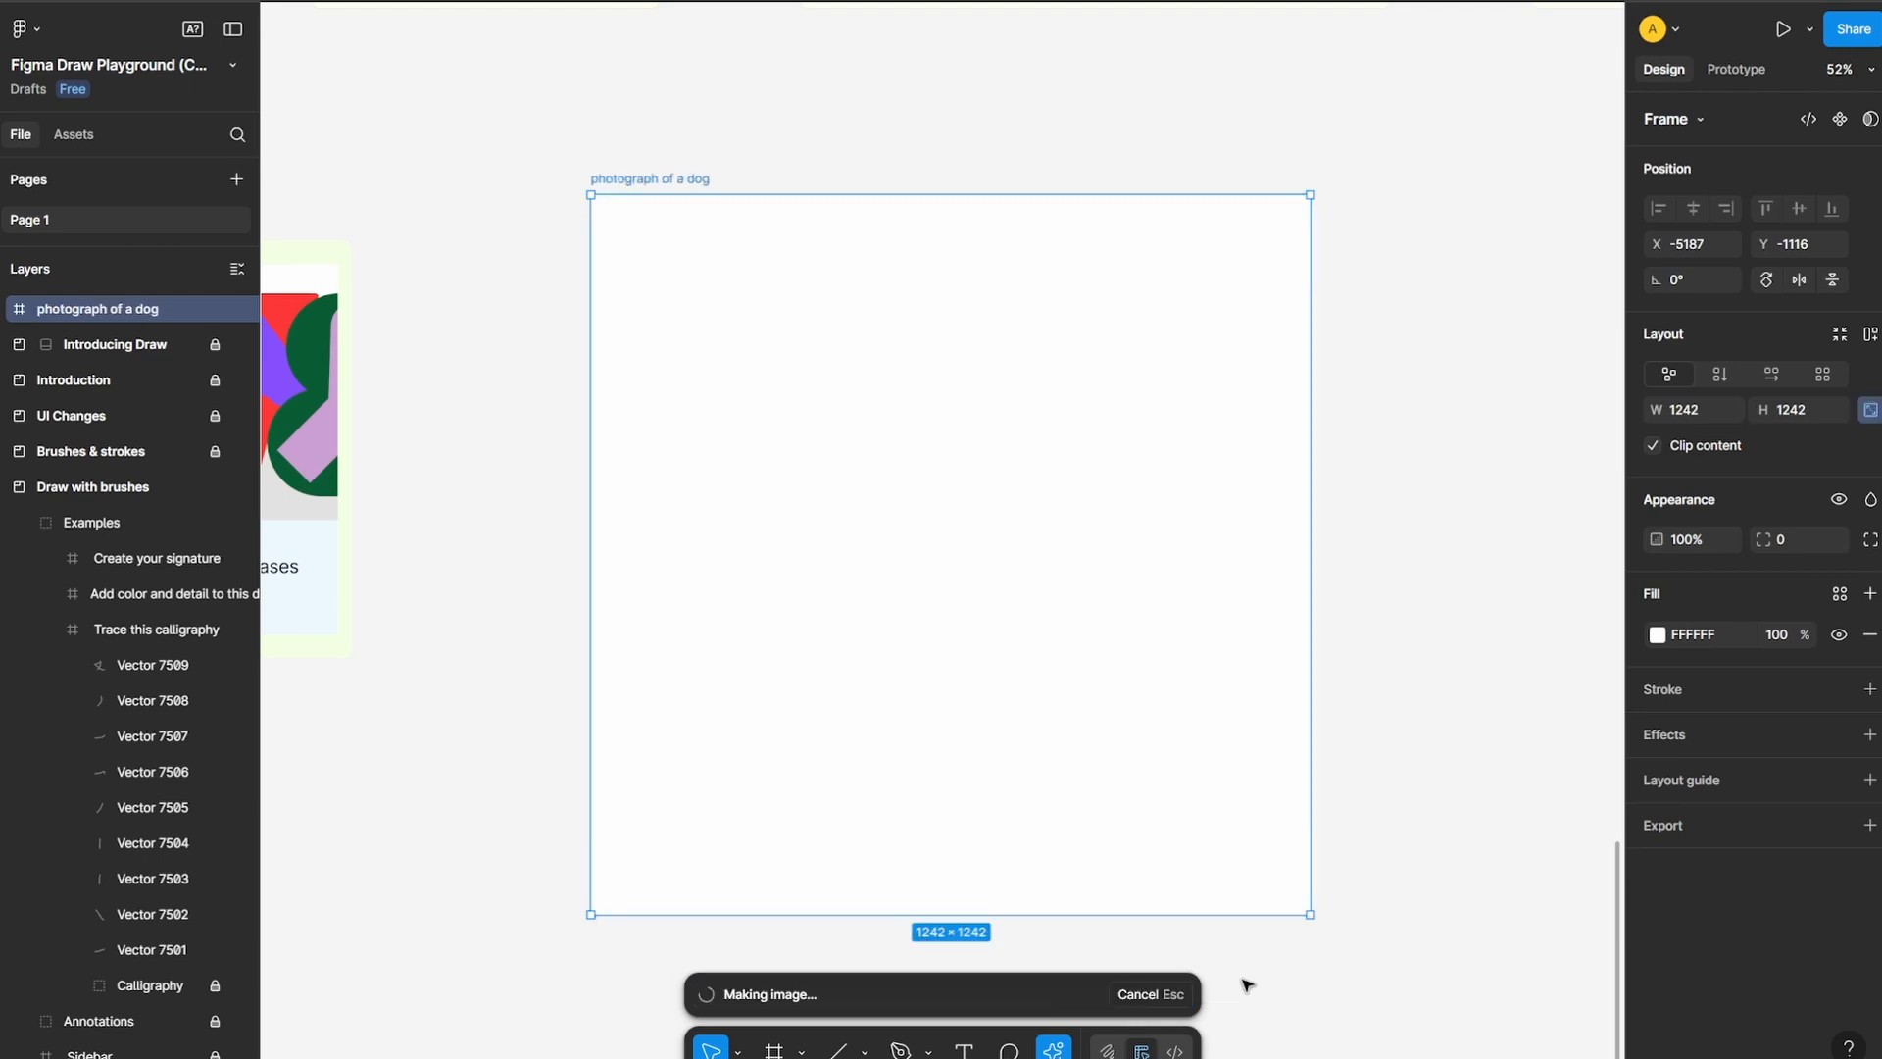
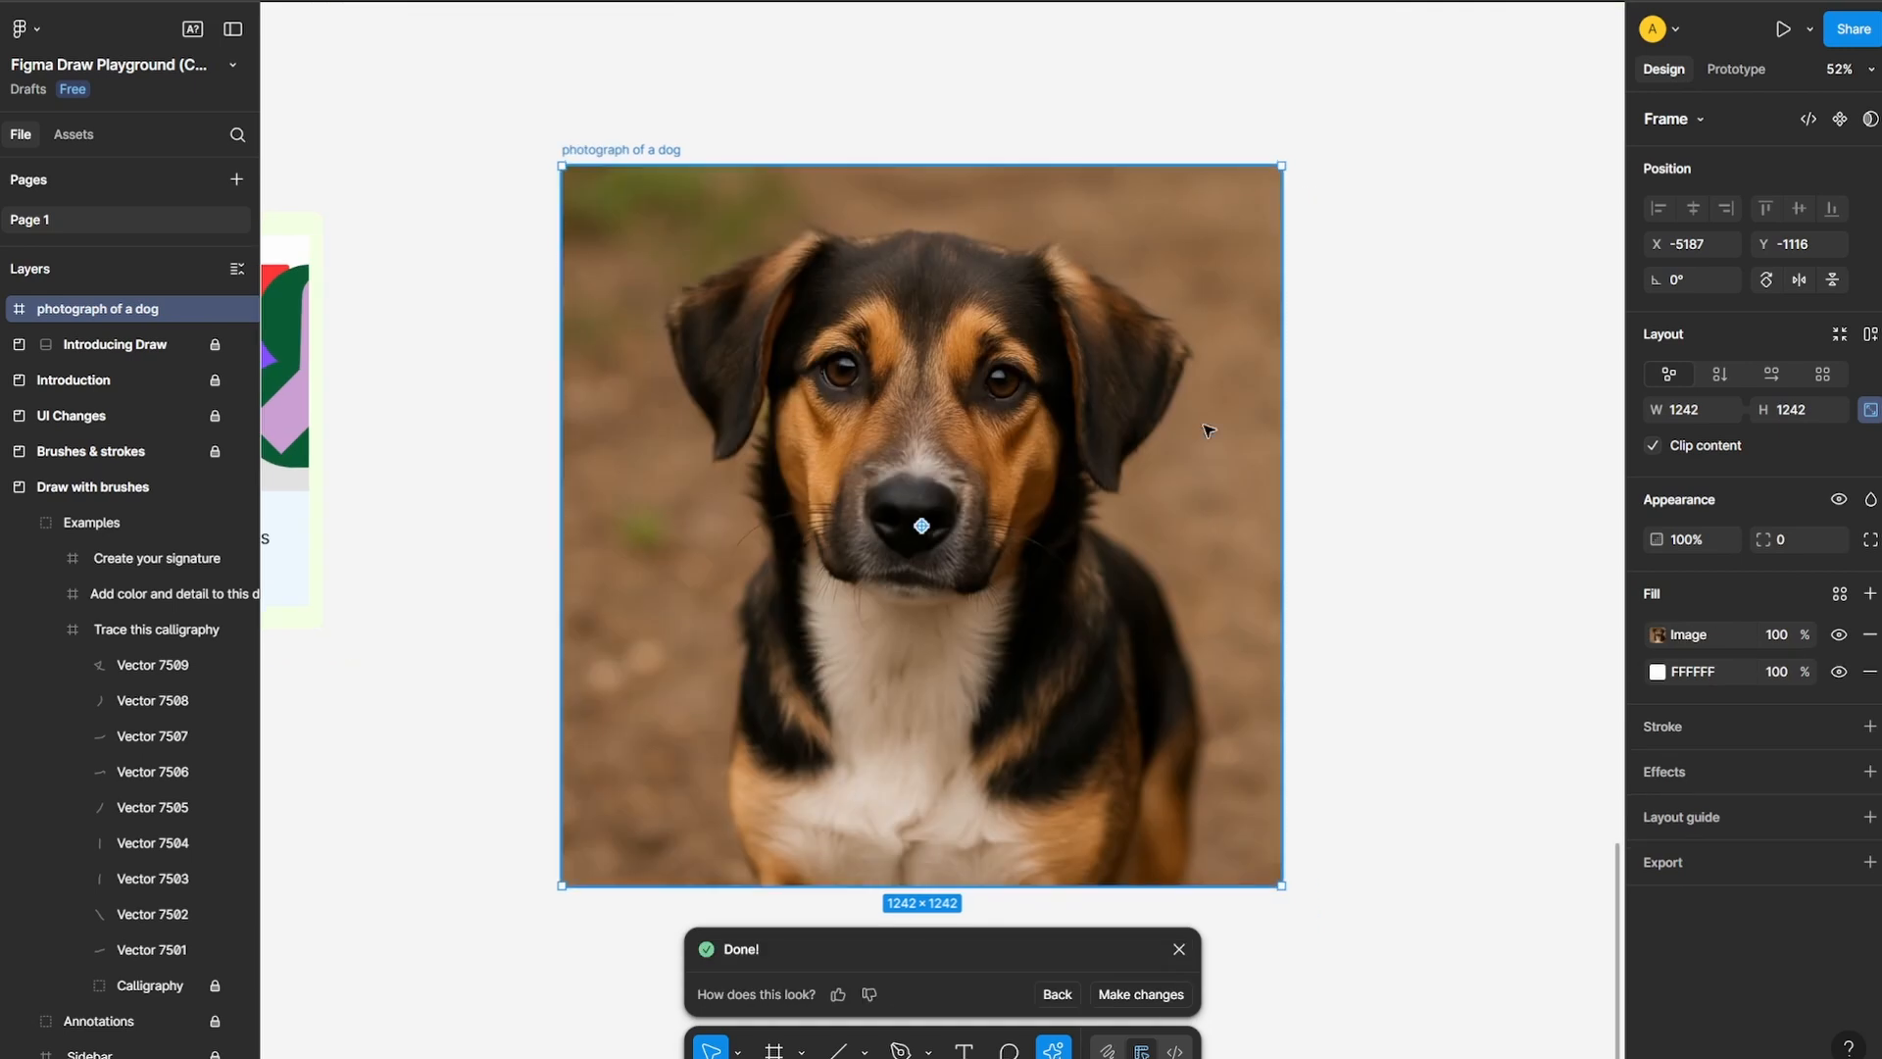
# Duplicate the "photograph of a dog" frame onto the empty canvas beside the original, keeping both aligned in a row
pyautogui.moveTo(1308, 451); pyautogui.dragTo(1139, 405)
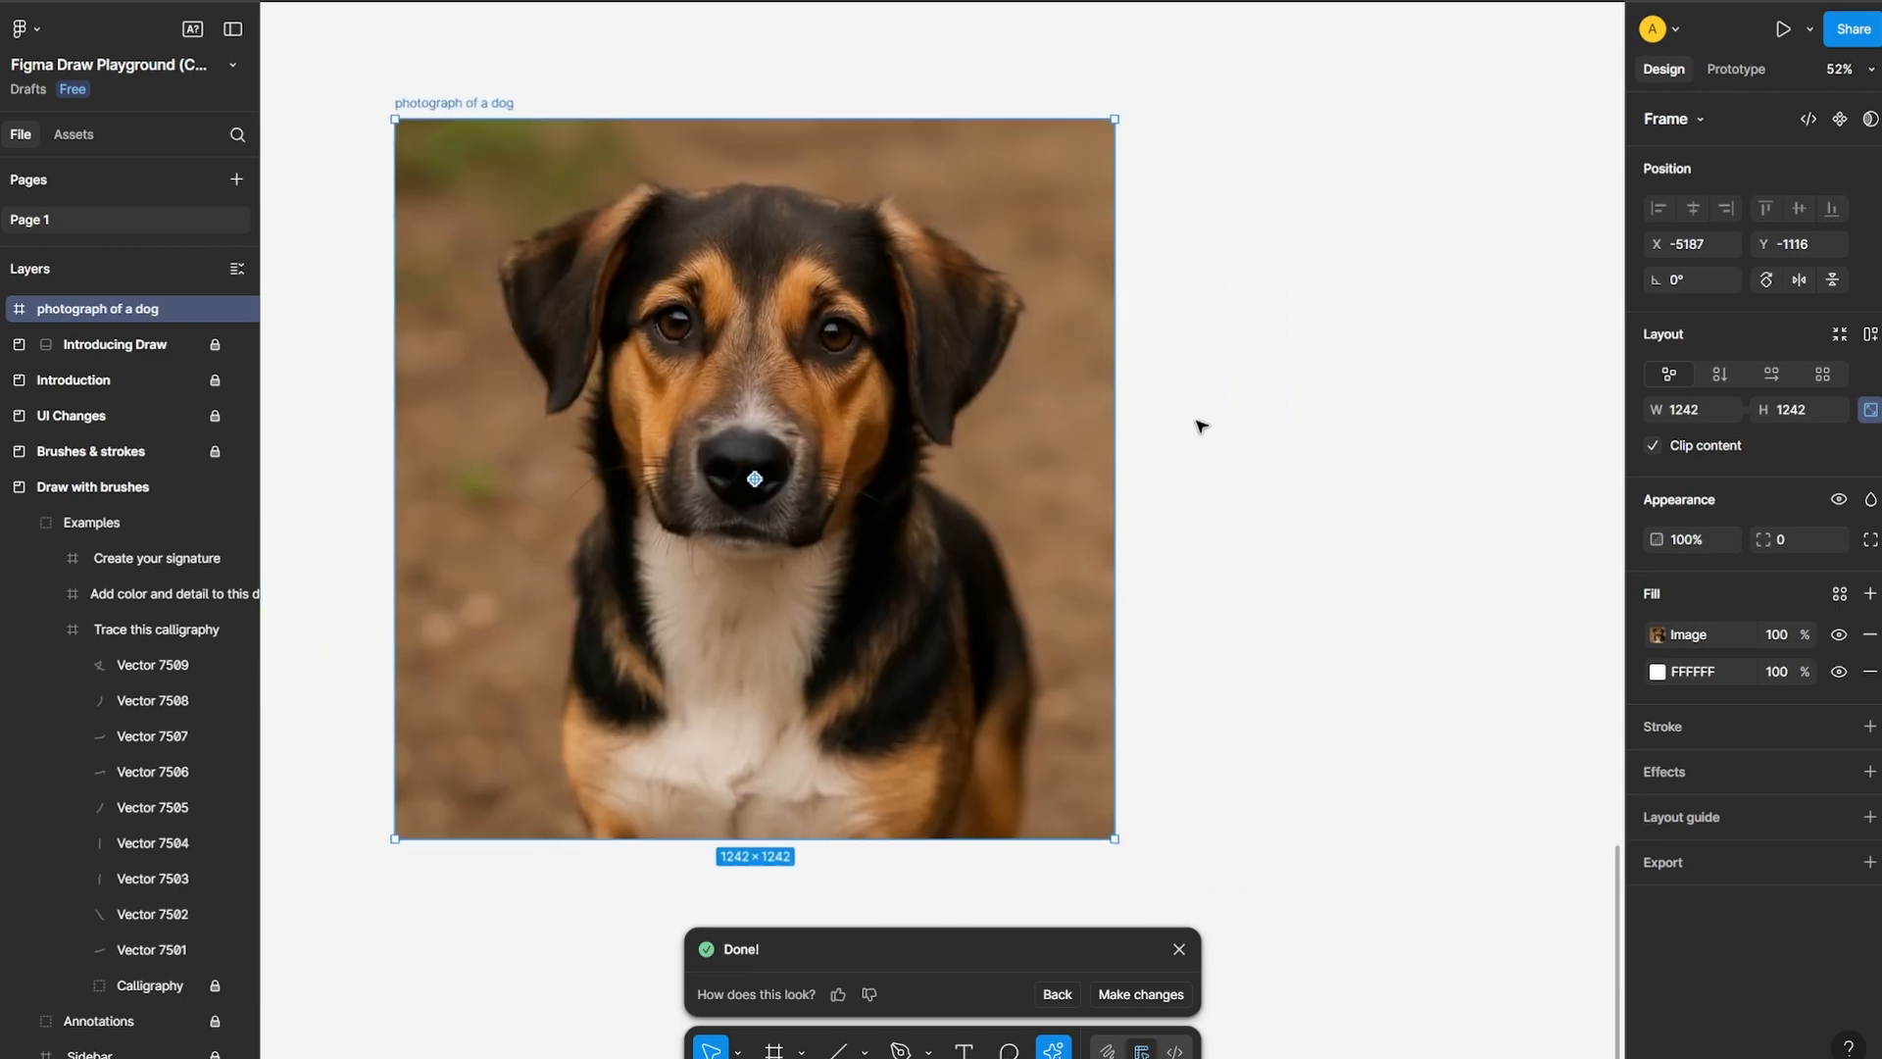
pyautogui.scroll(-3, 1201, 426)
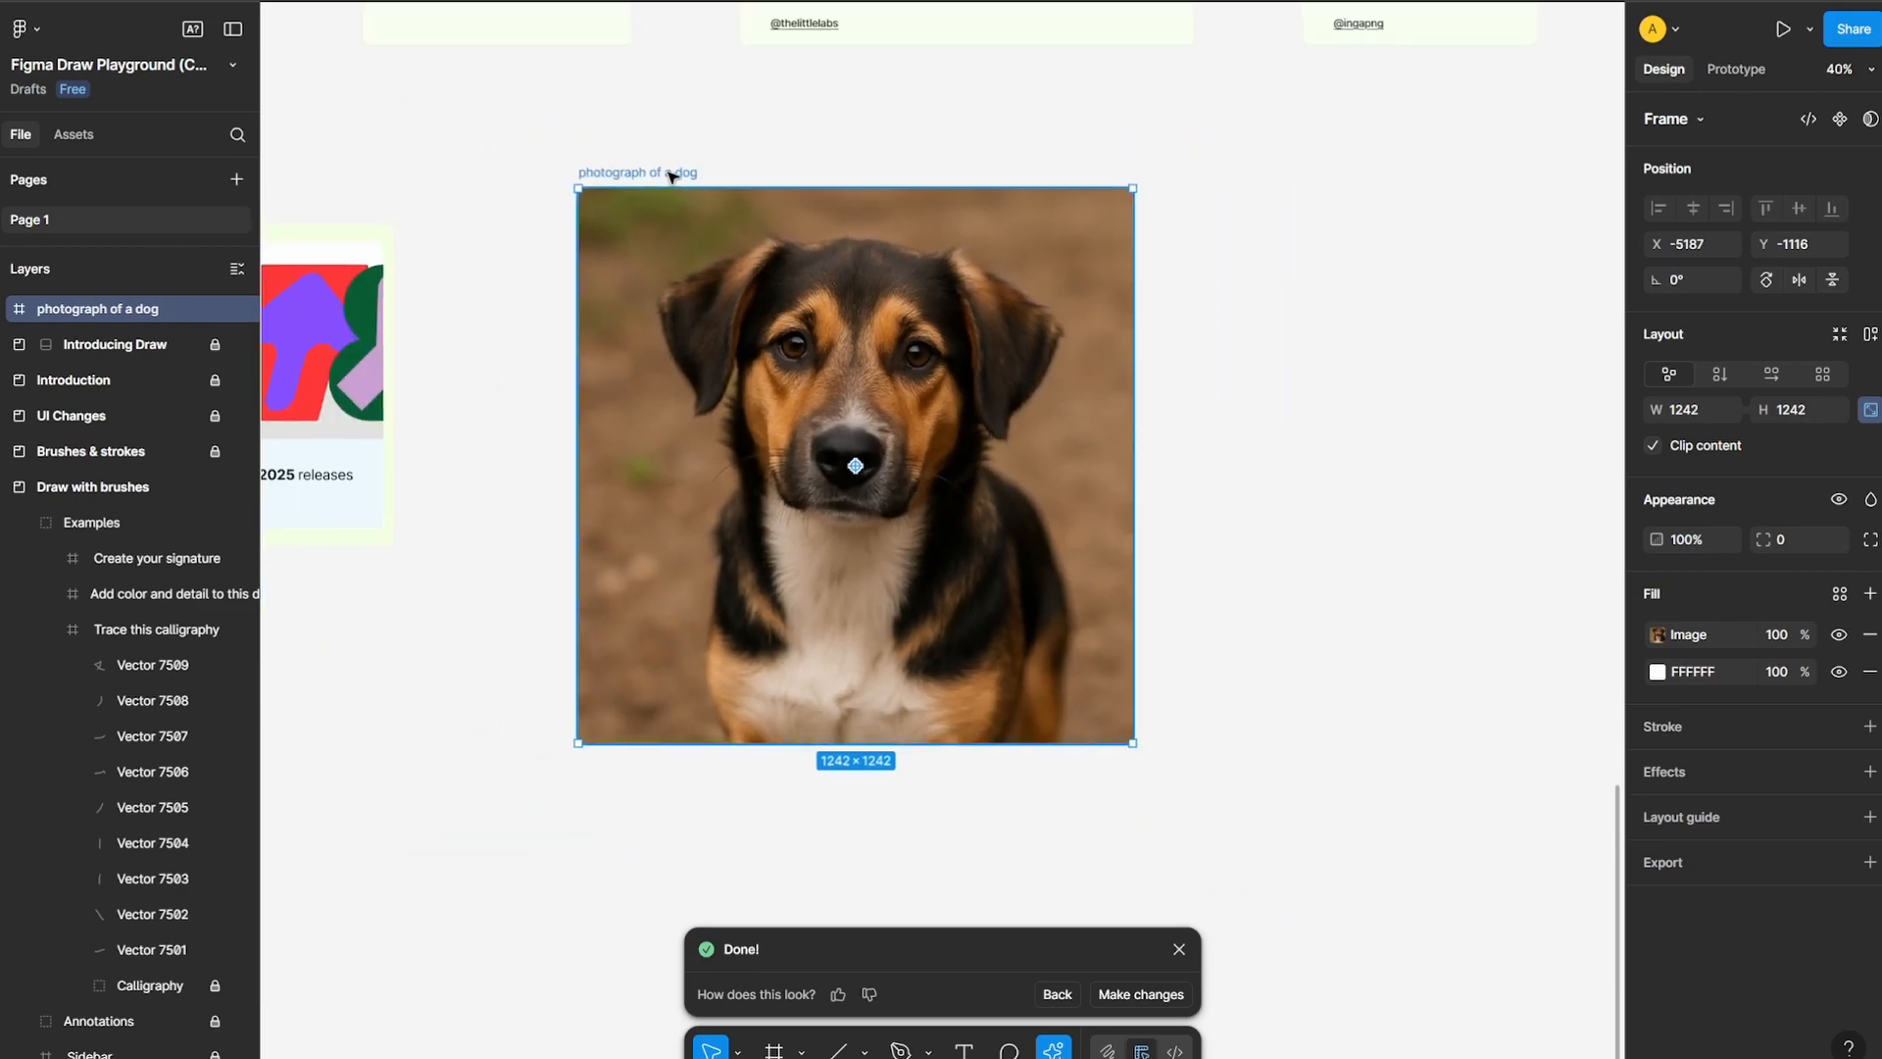
pyautogui.moveTo(673, 177); pyautogui.dragTo(1289, 187)
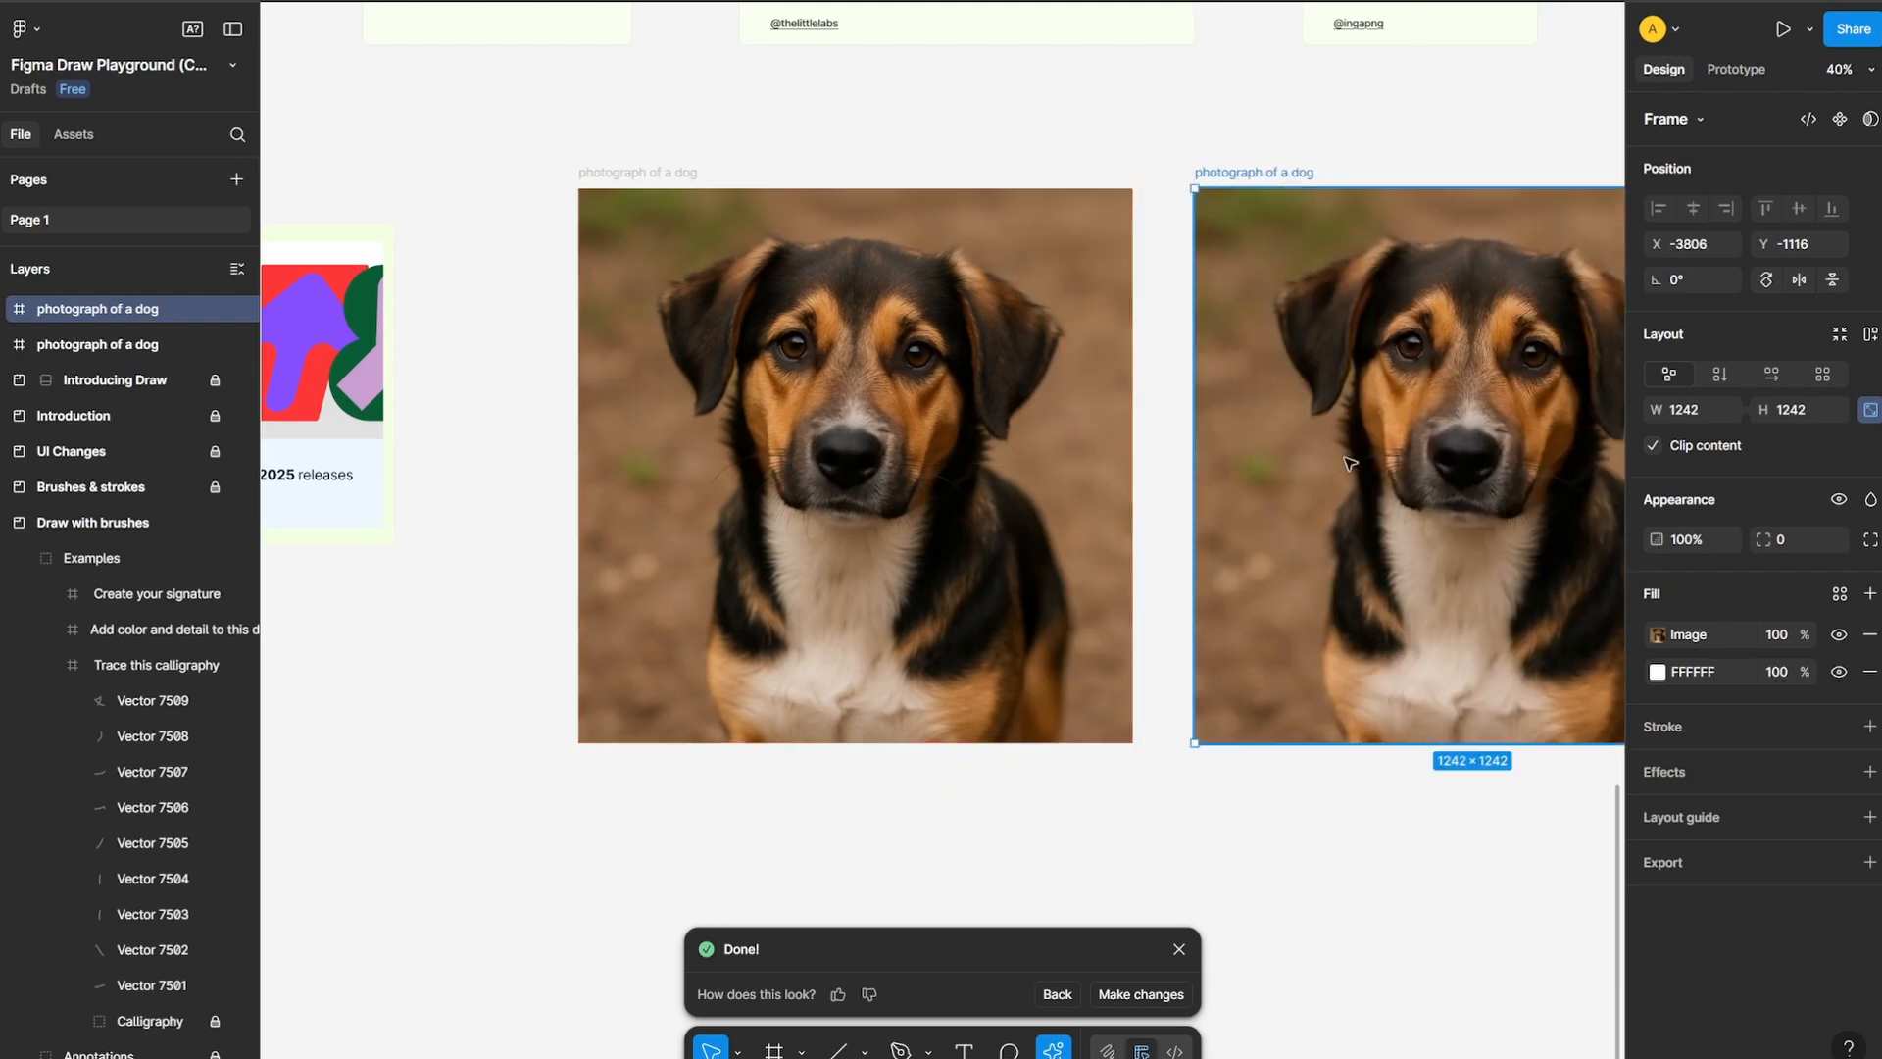
pyautogui.hscroll(5, 812, 449)
pyautogui.click(1403, 382)
pyautogui.click(1013, 369)
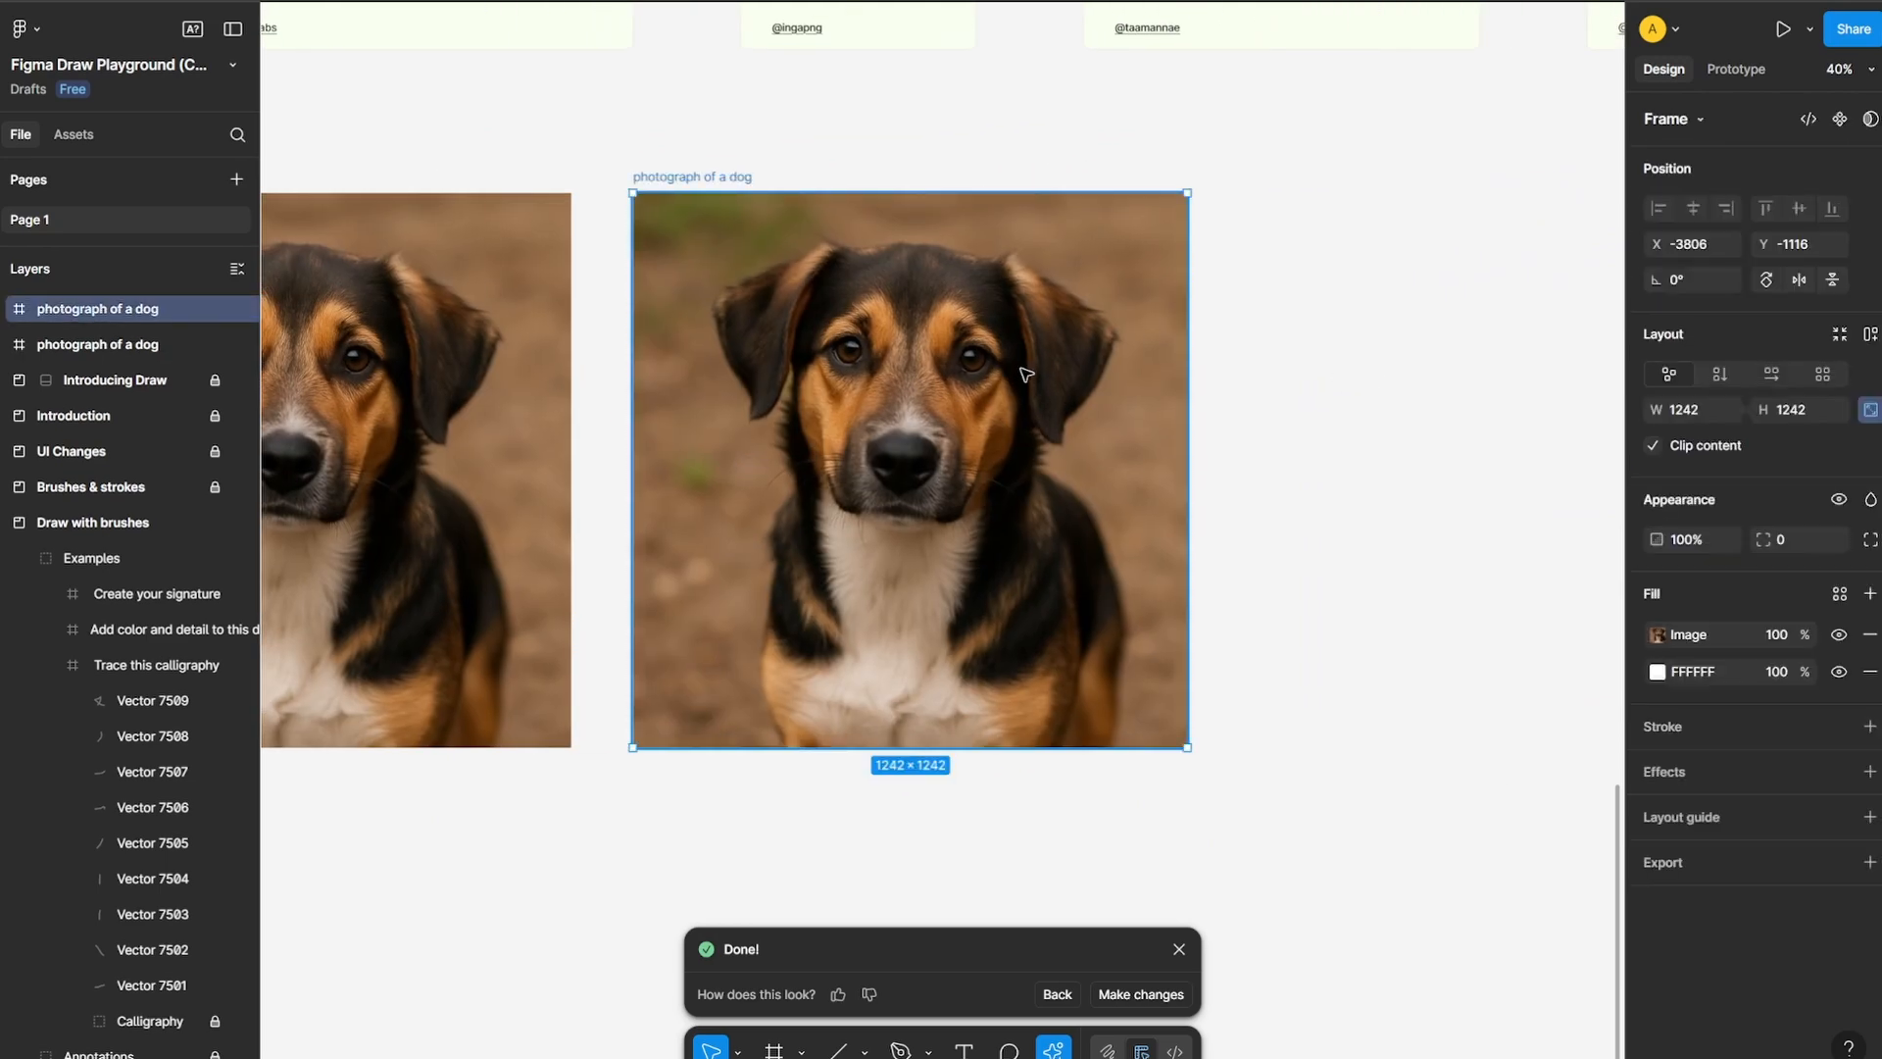
# Regenerate the duplicate frame's AI image with gpt-image-1 and the prompt "make this dog a labrador"
pyautogui.click(1058, 992)
pyautogui.press('Escape')
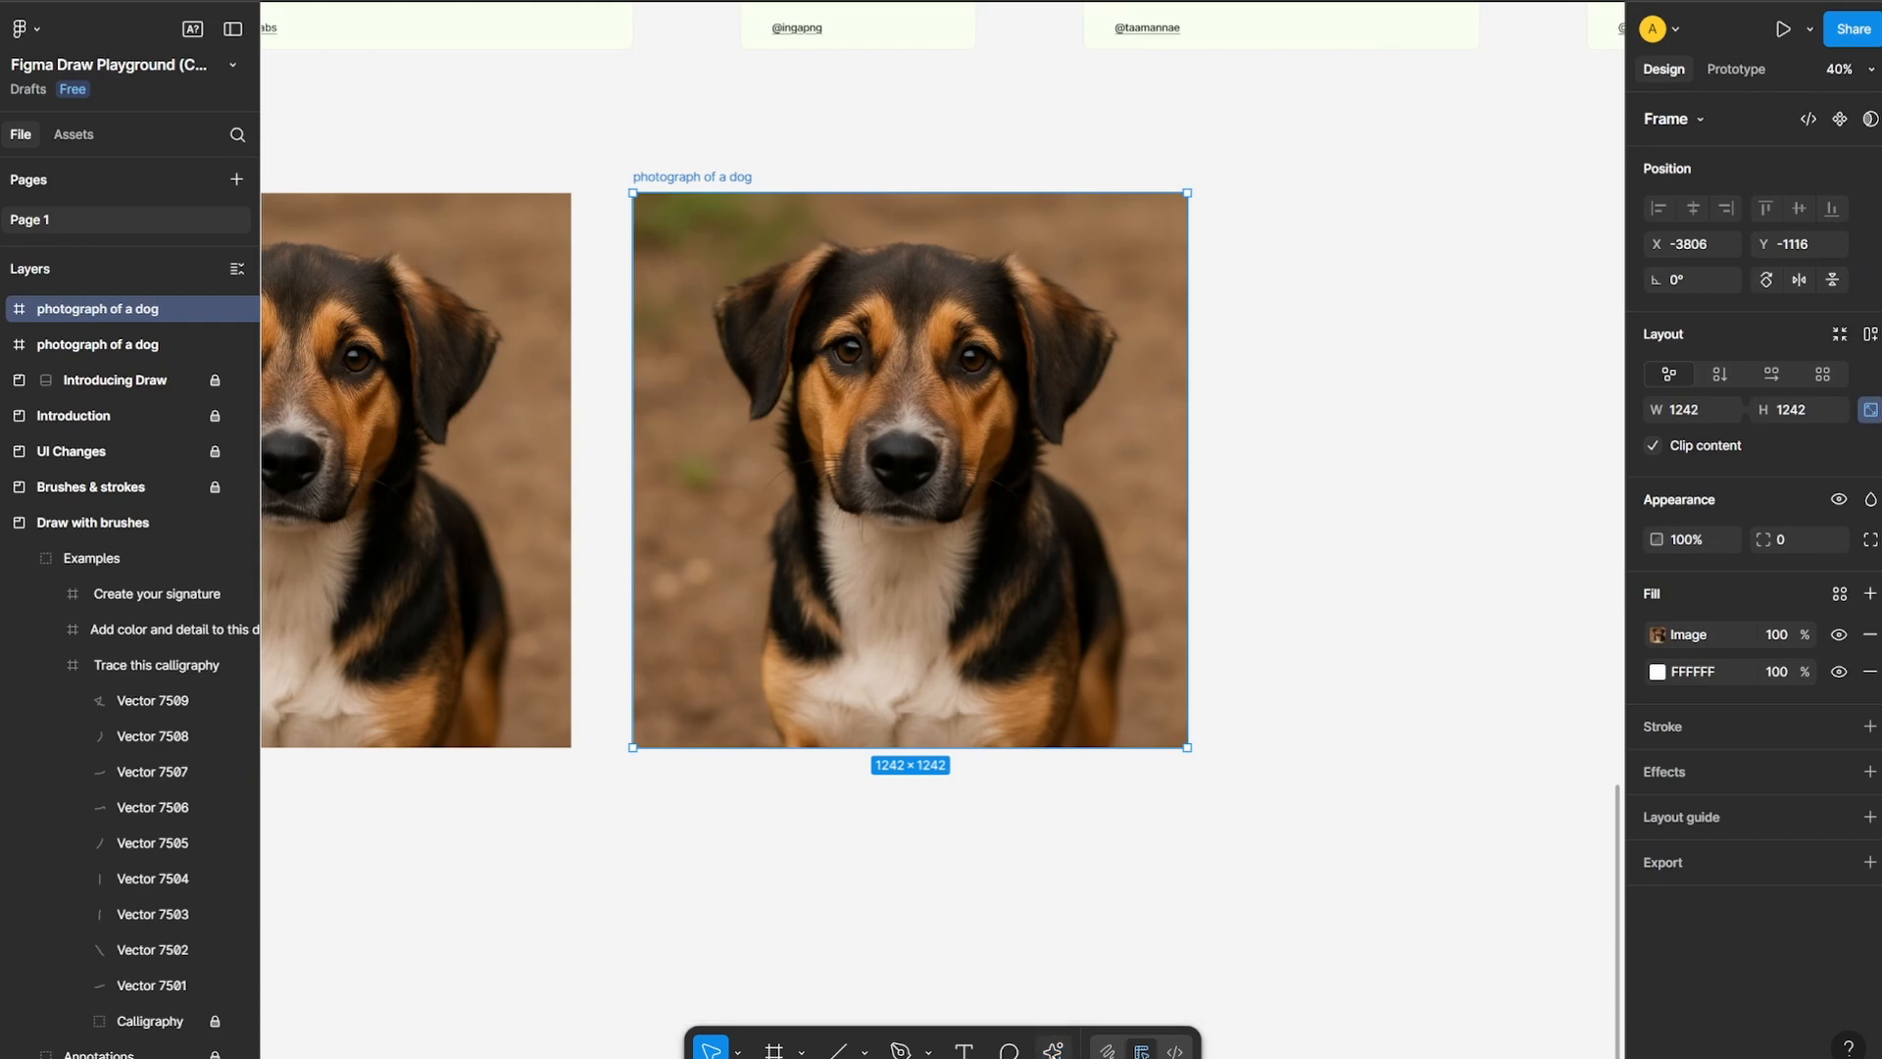
pyautogui.hotkey('ctrl', 'k')
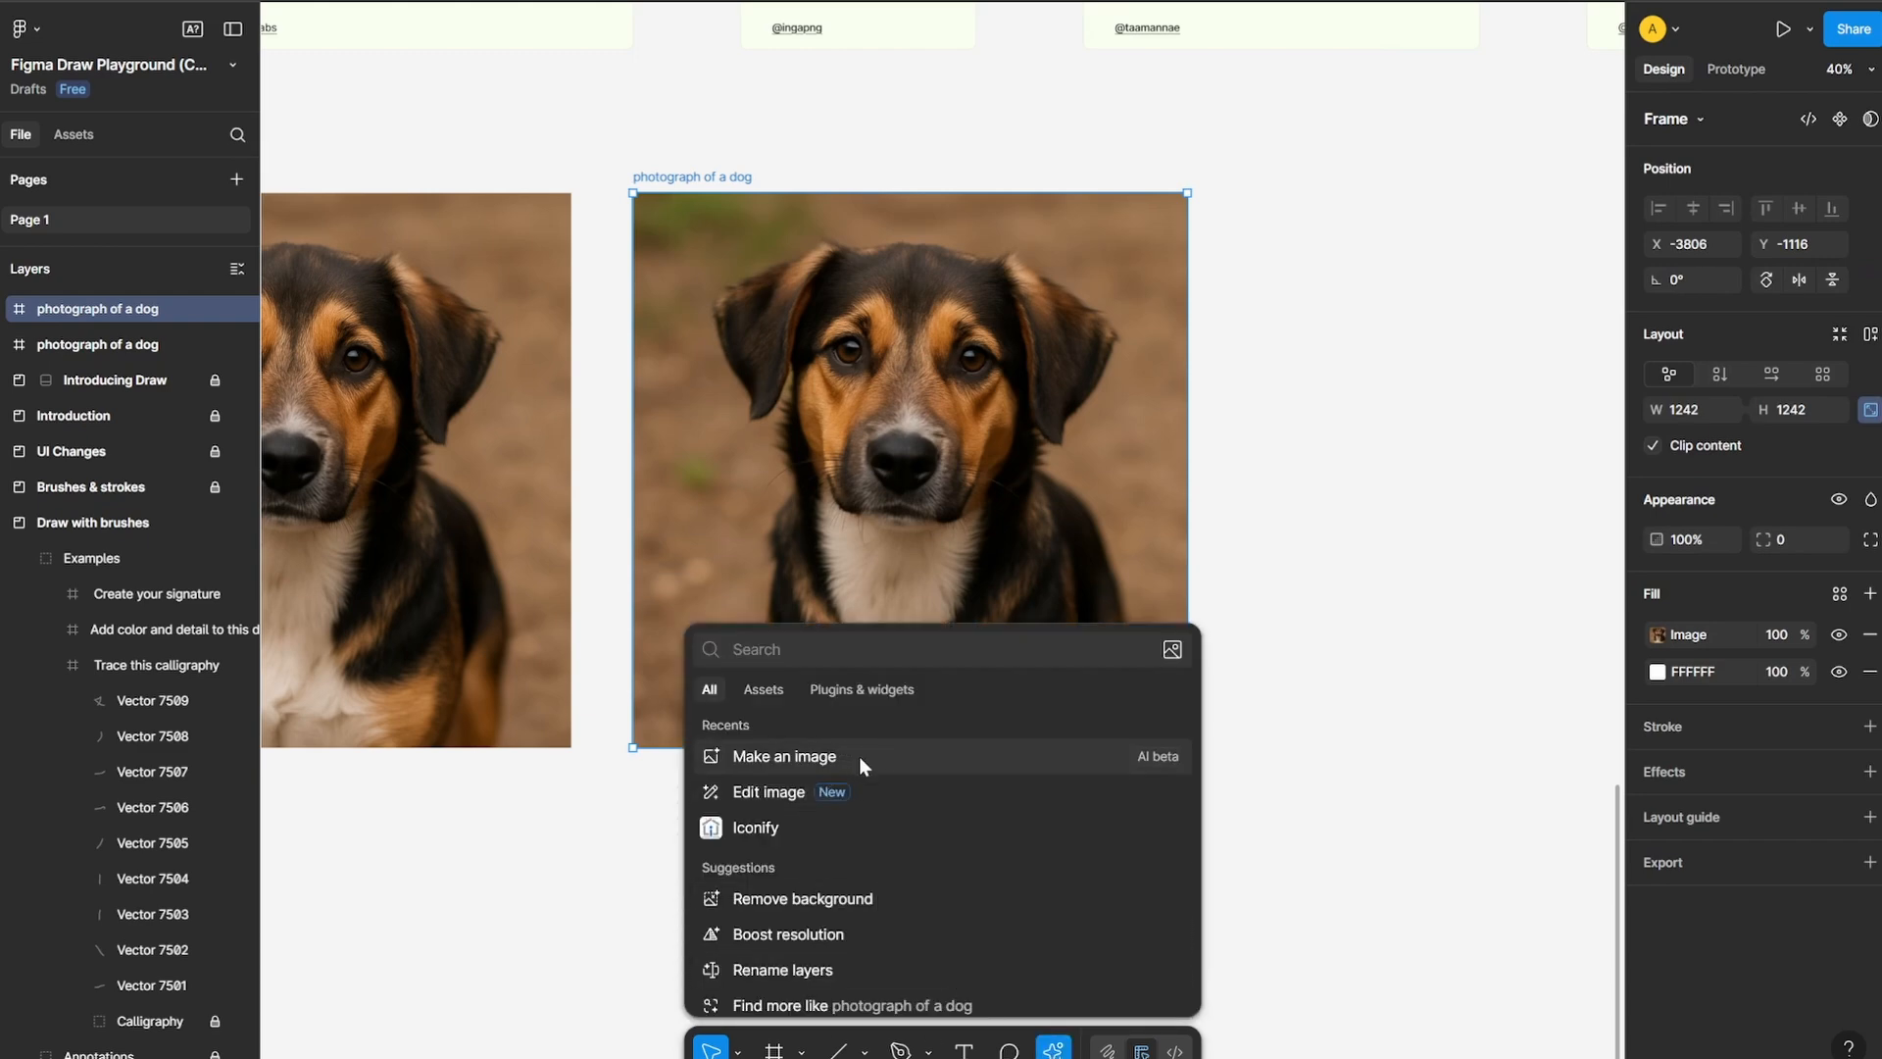
pyautogui.click(859, 756)
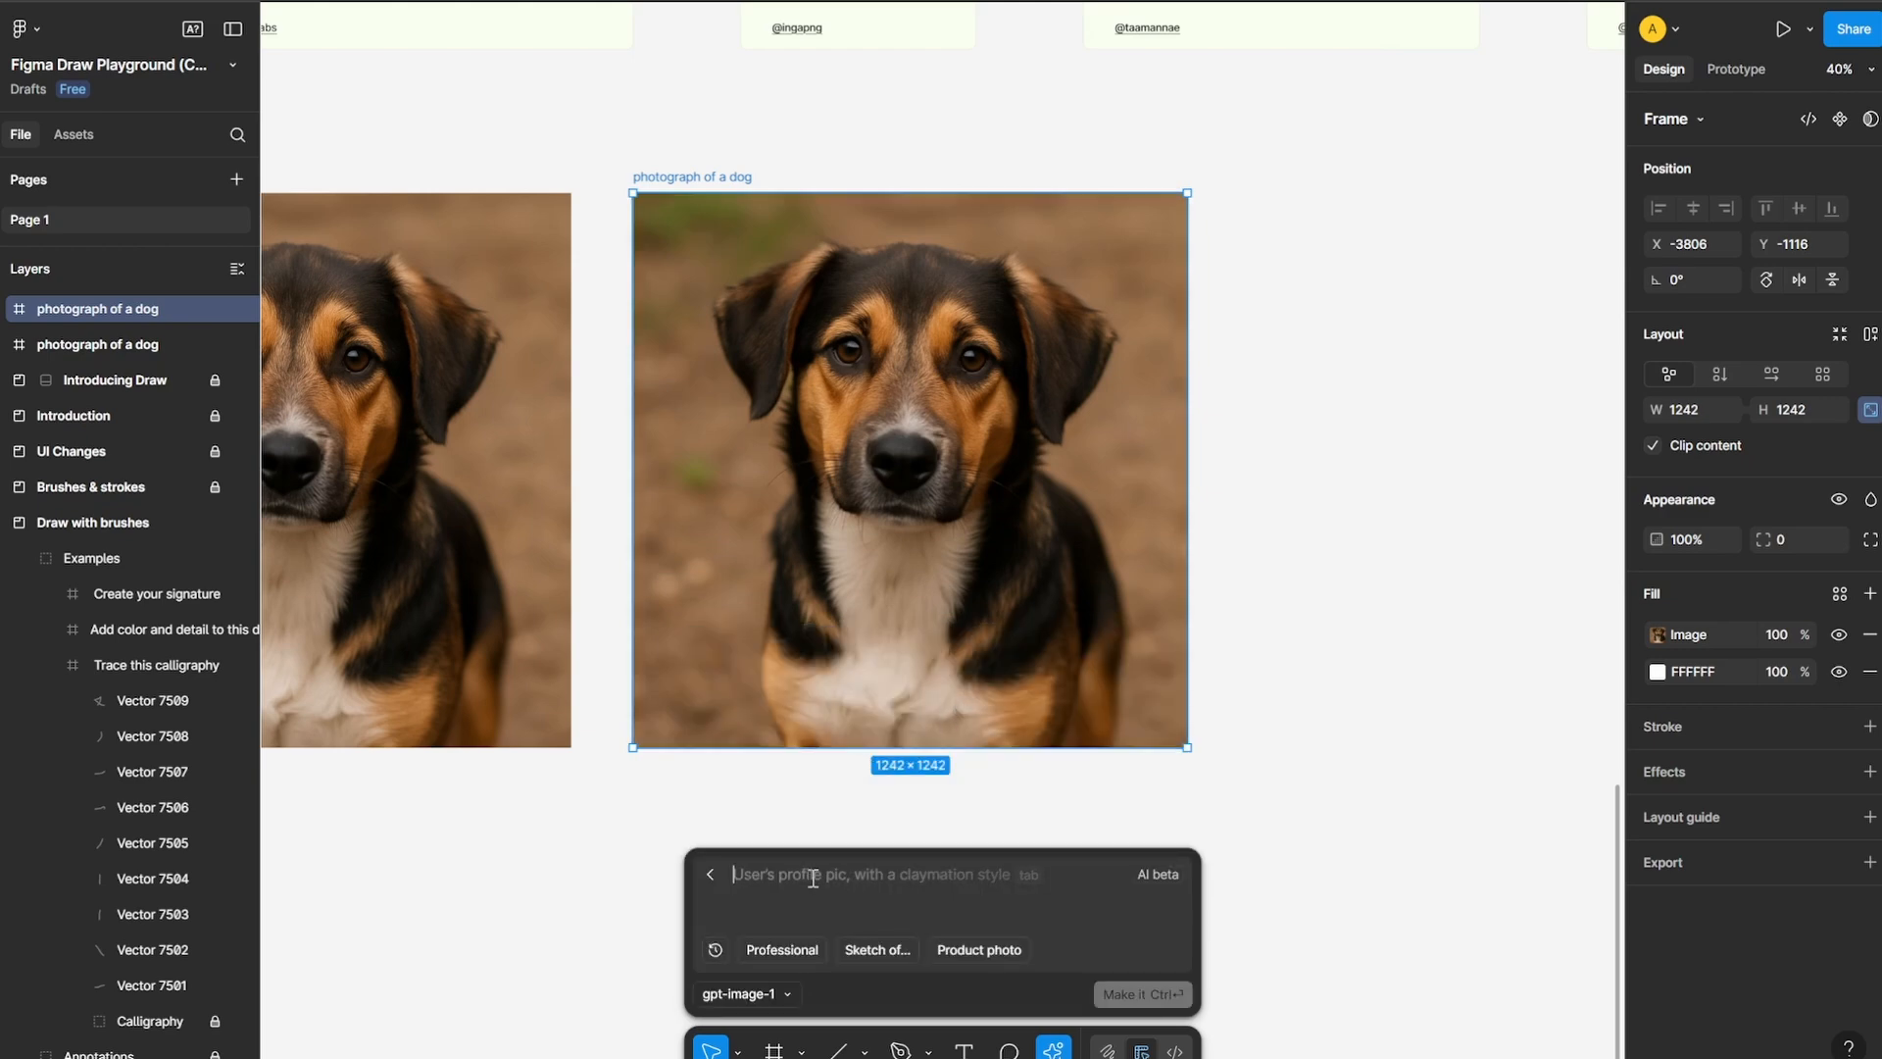
pyautogui.write('make this dog a labrador')
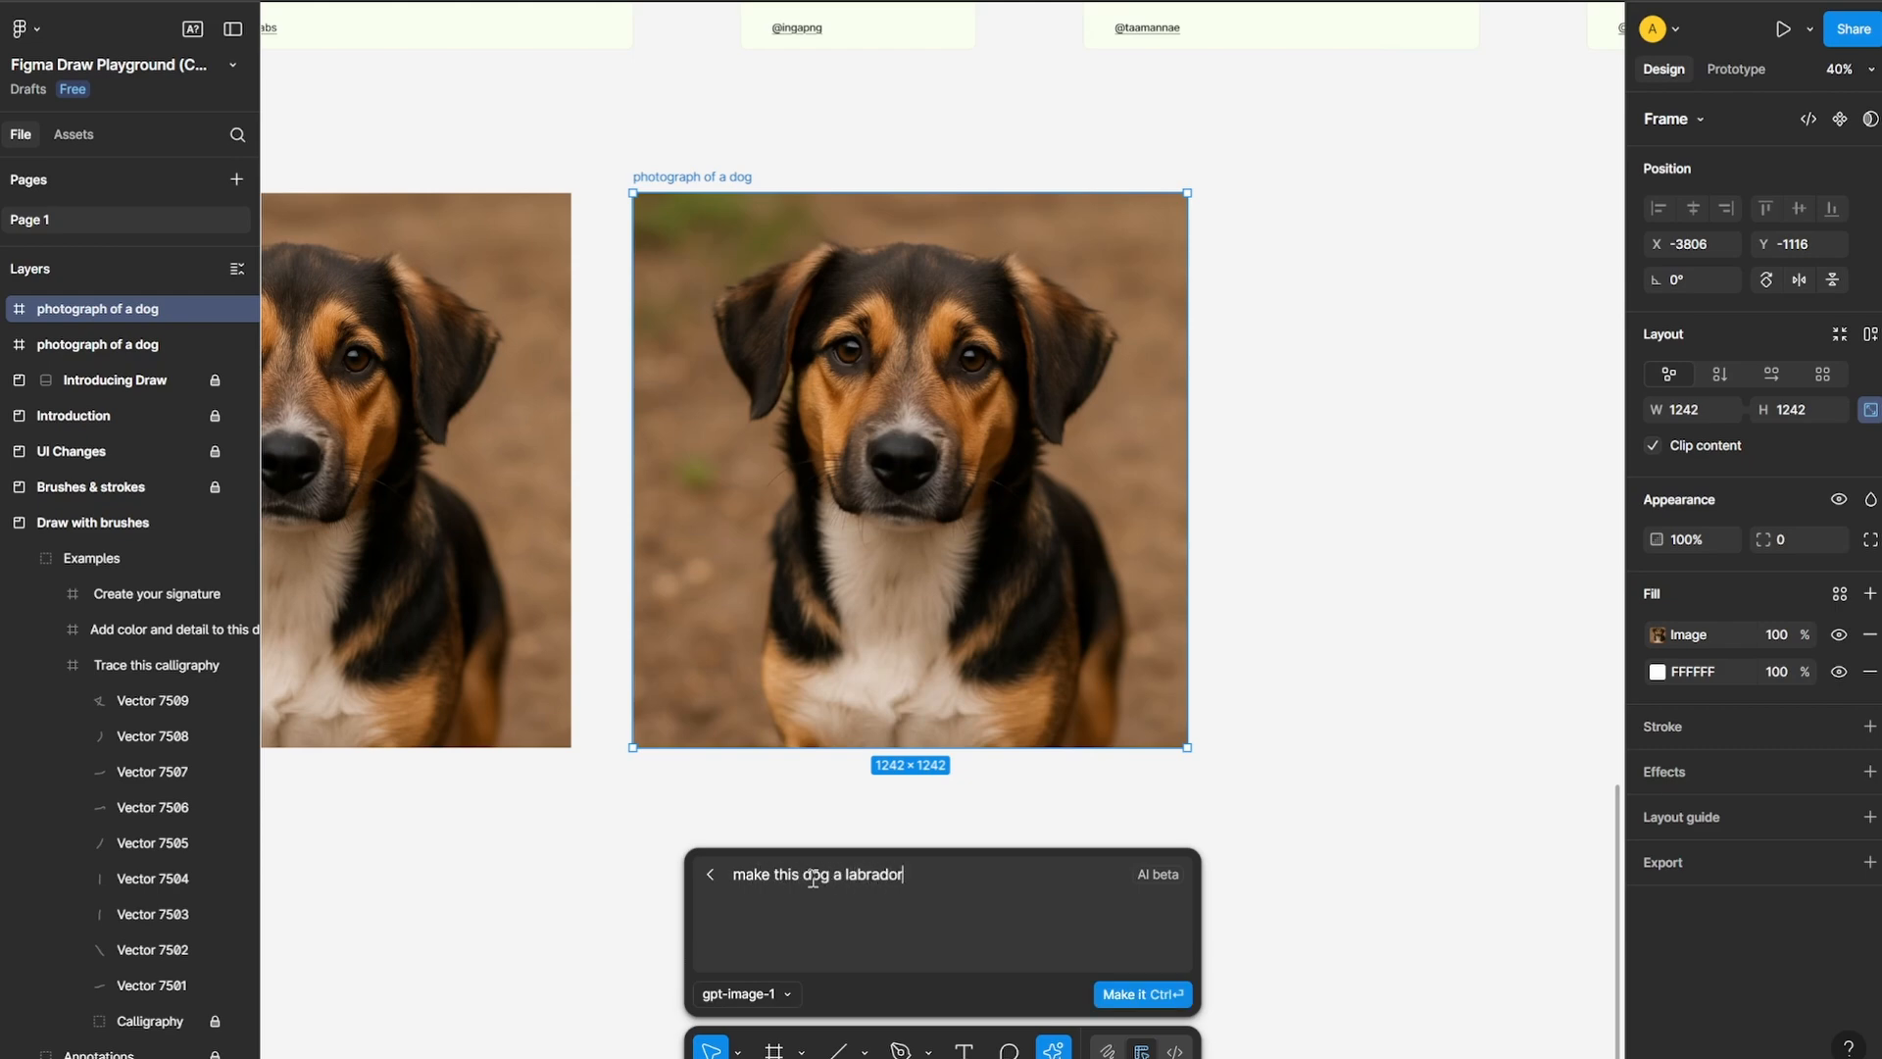
pyautogui.hotkey('ctrl', 'Return')
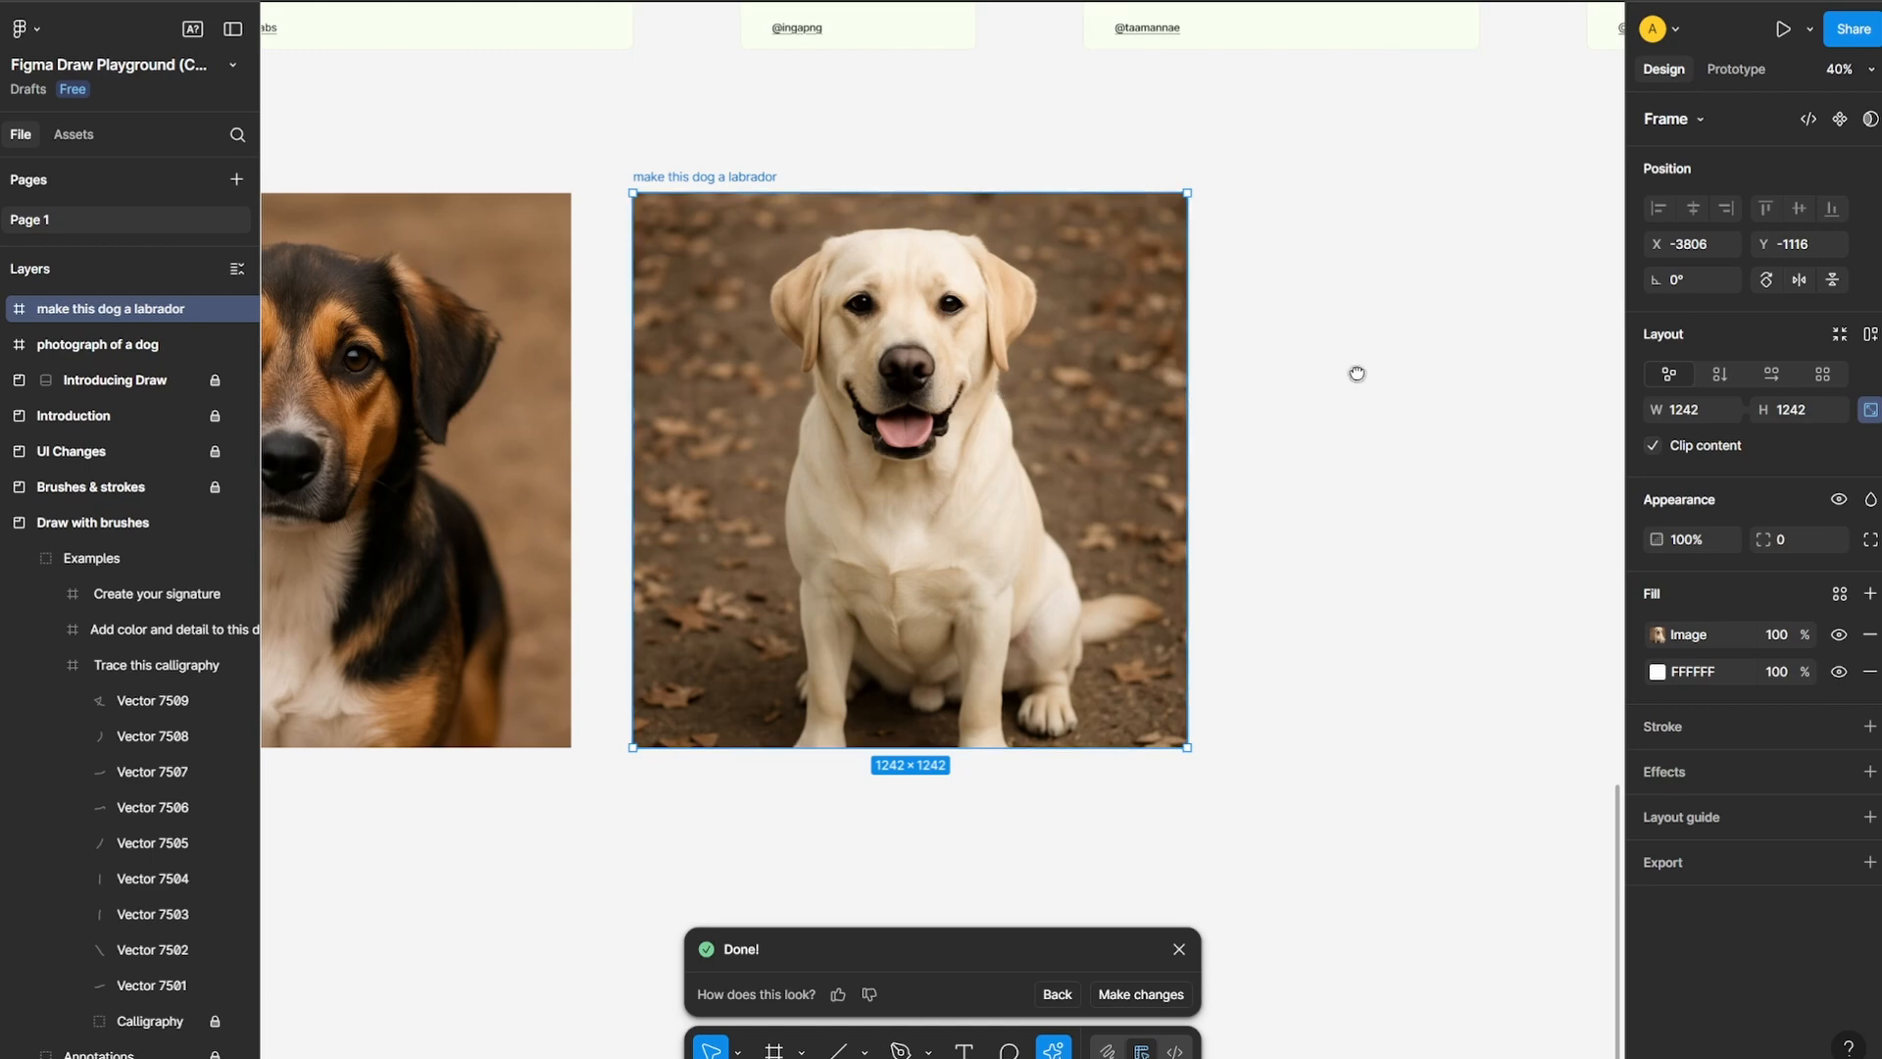
# Draw a 1263 × 1263 frame beside the labrador image and generate an image in it with the gpt-image-1 prompt "photograph of a woman in office"
pyautogui.hscroll(5, 1356, 373)
pyautogui.click(775, 1047)
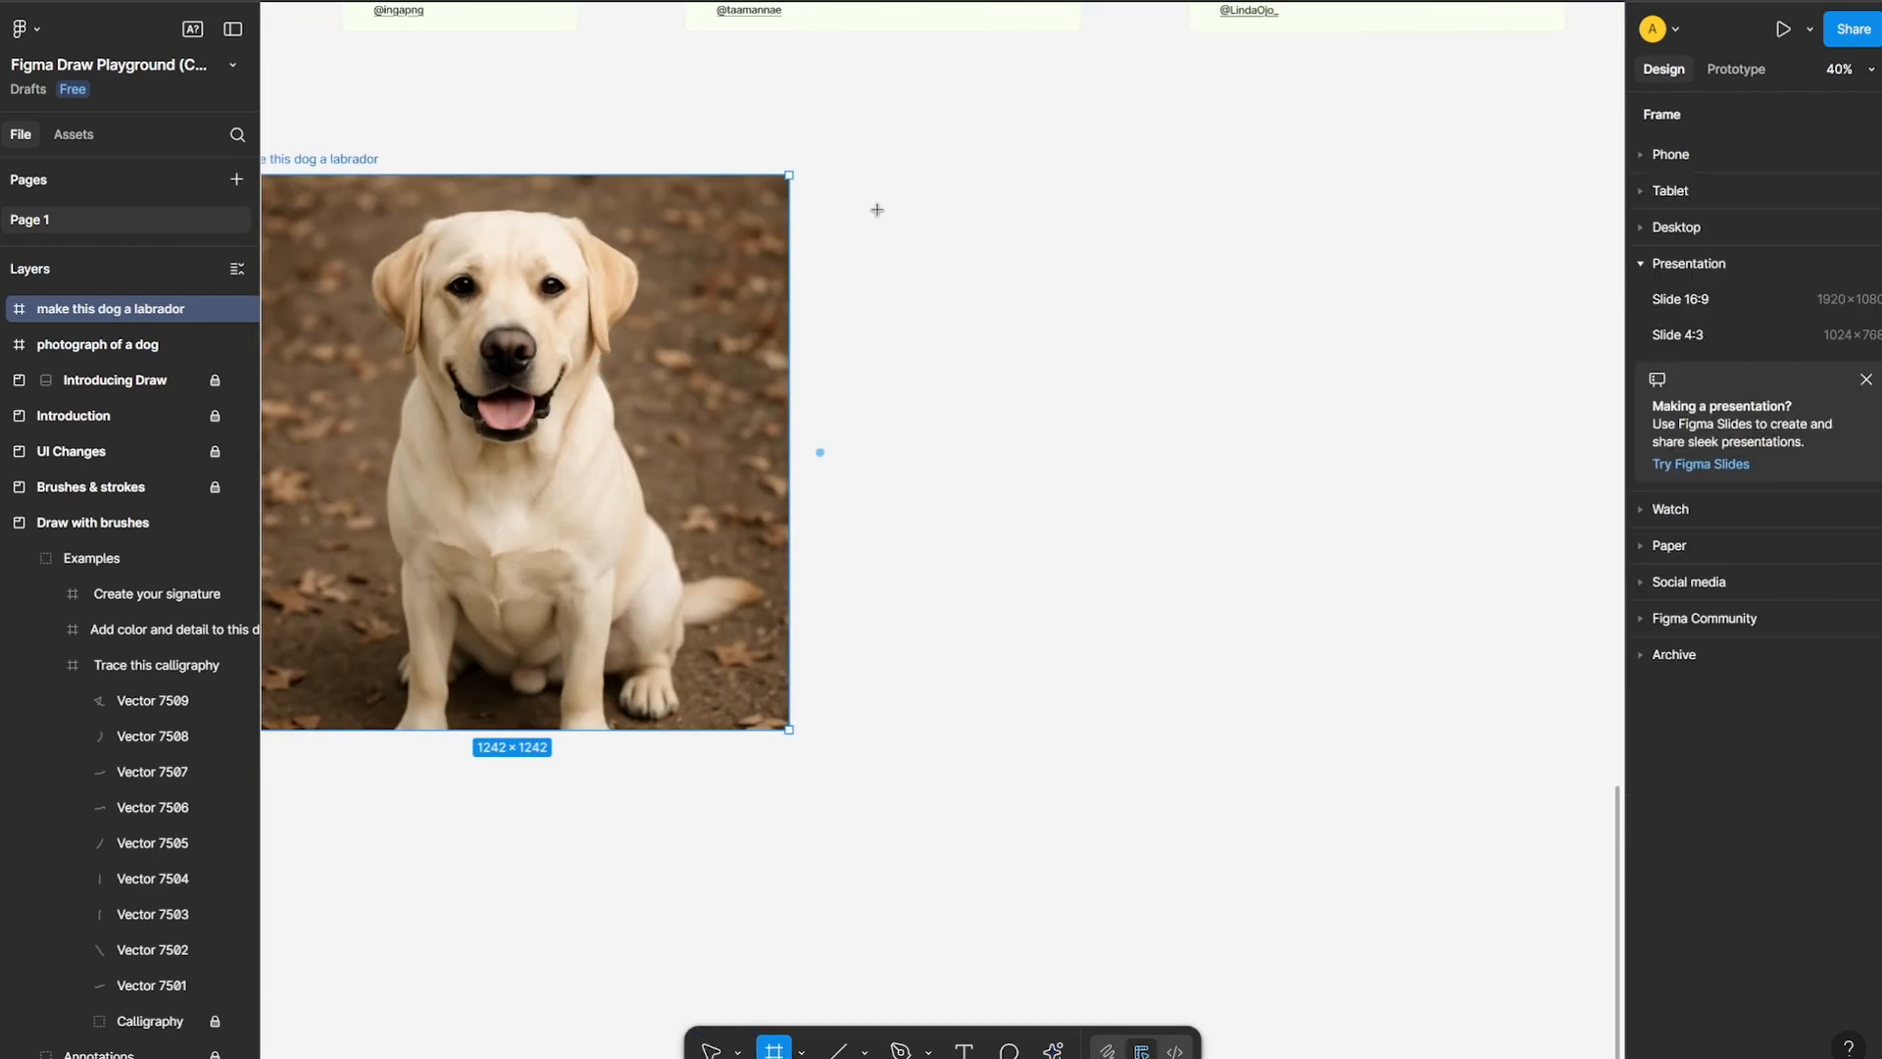
pyautogui.moveTo(857, 169); pyautogui.dragTo(1339, 729)
pyautogui.click(1054, 1051)
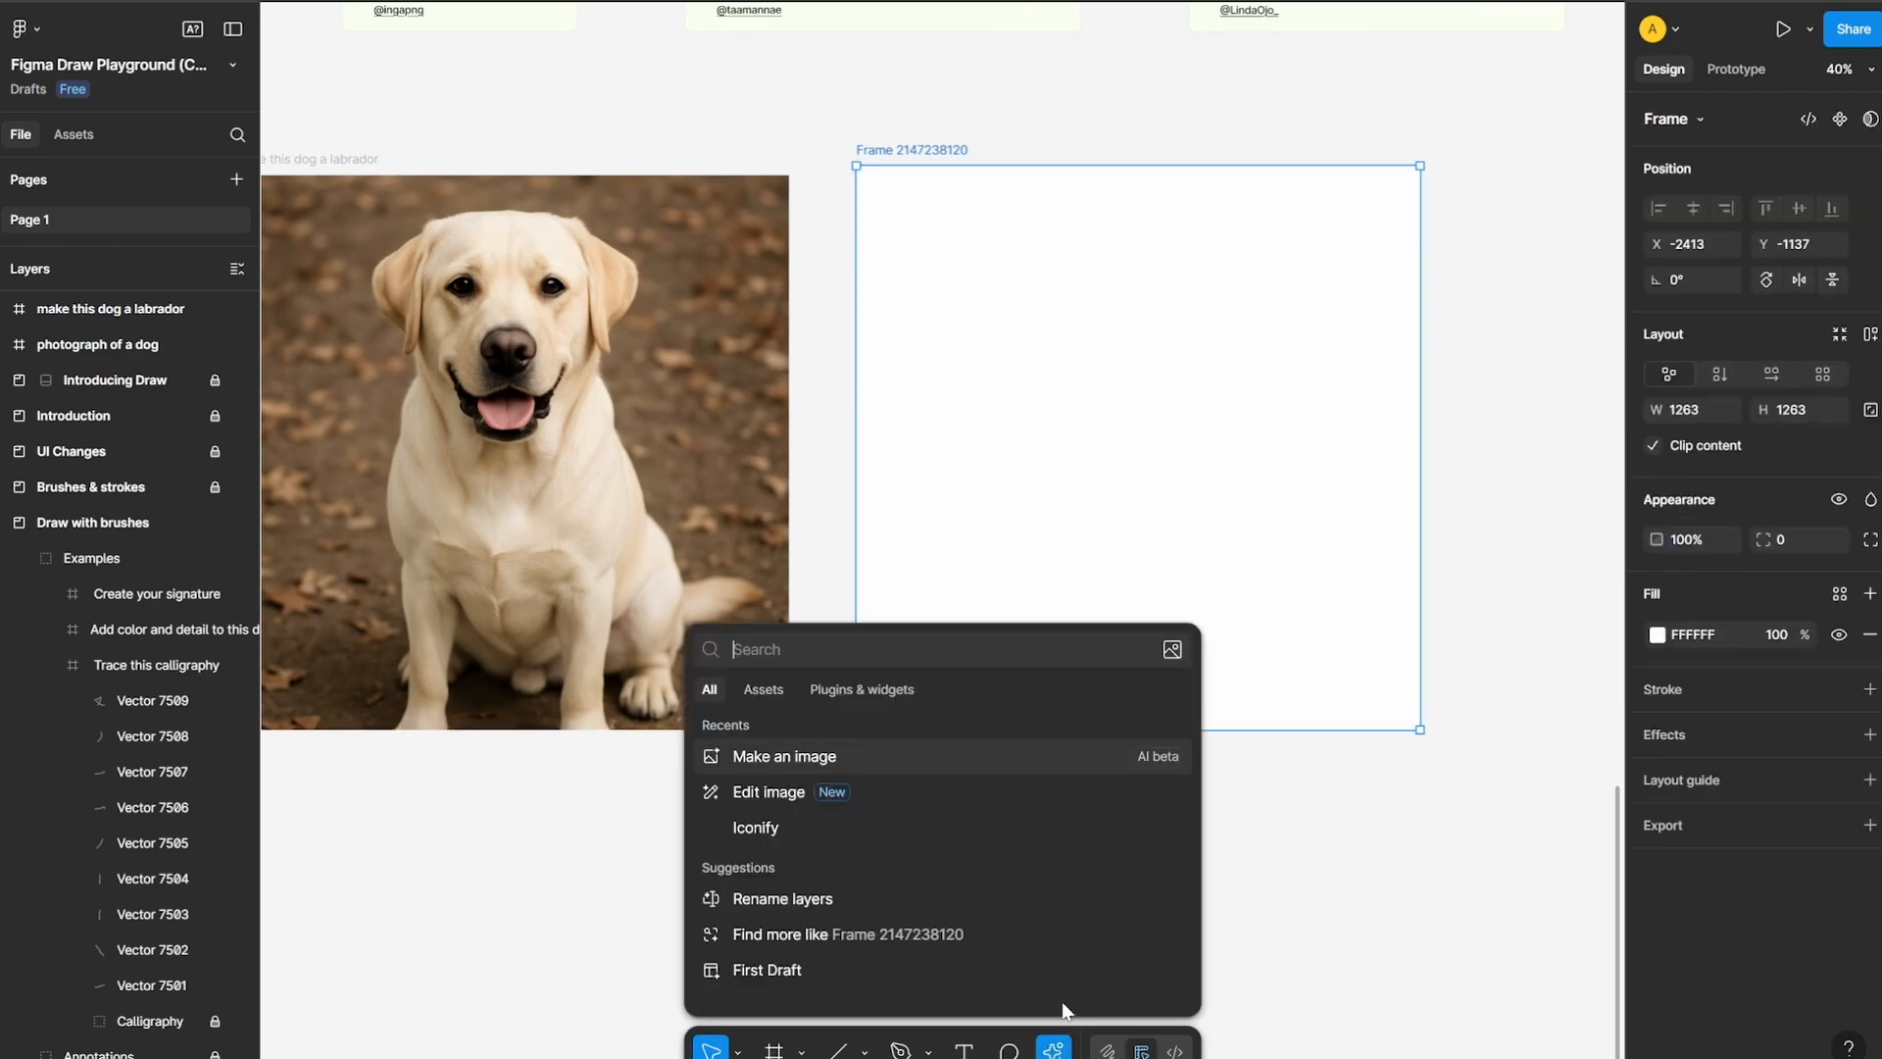
pyautogui.click(849, 747)
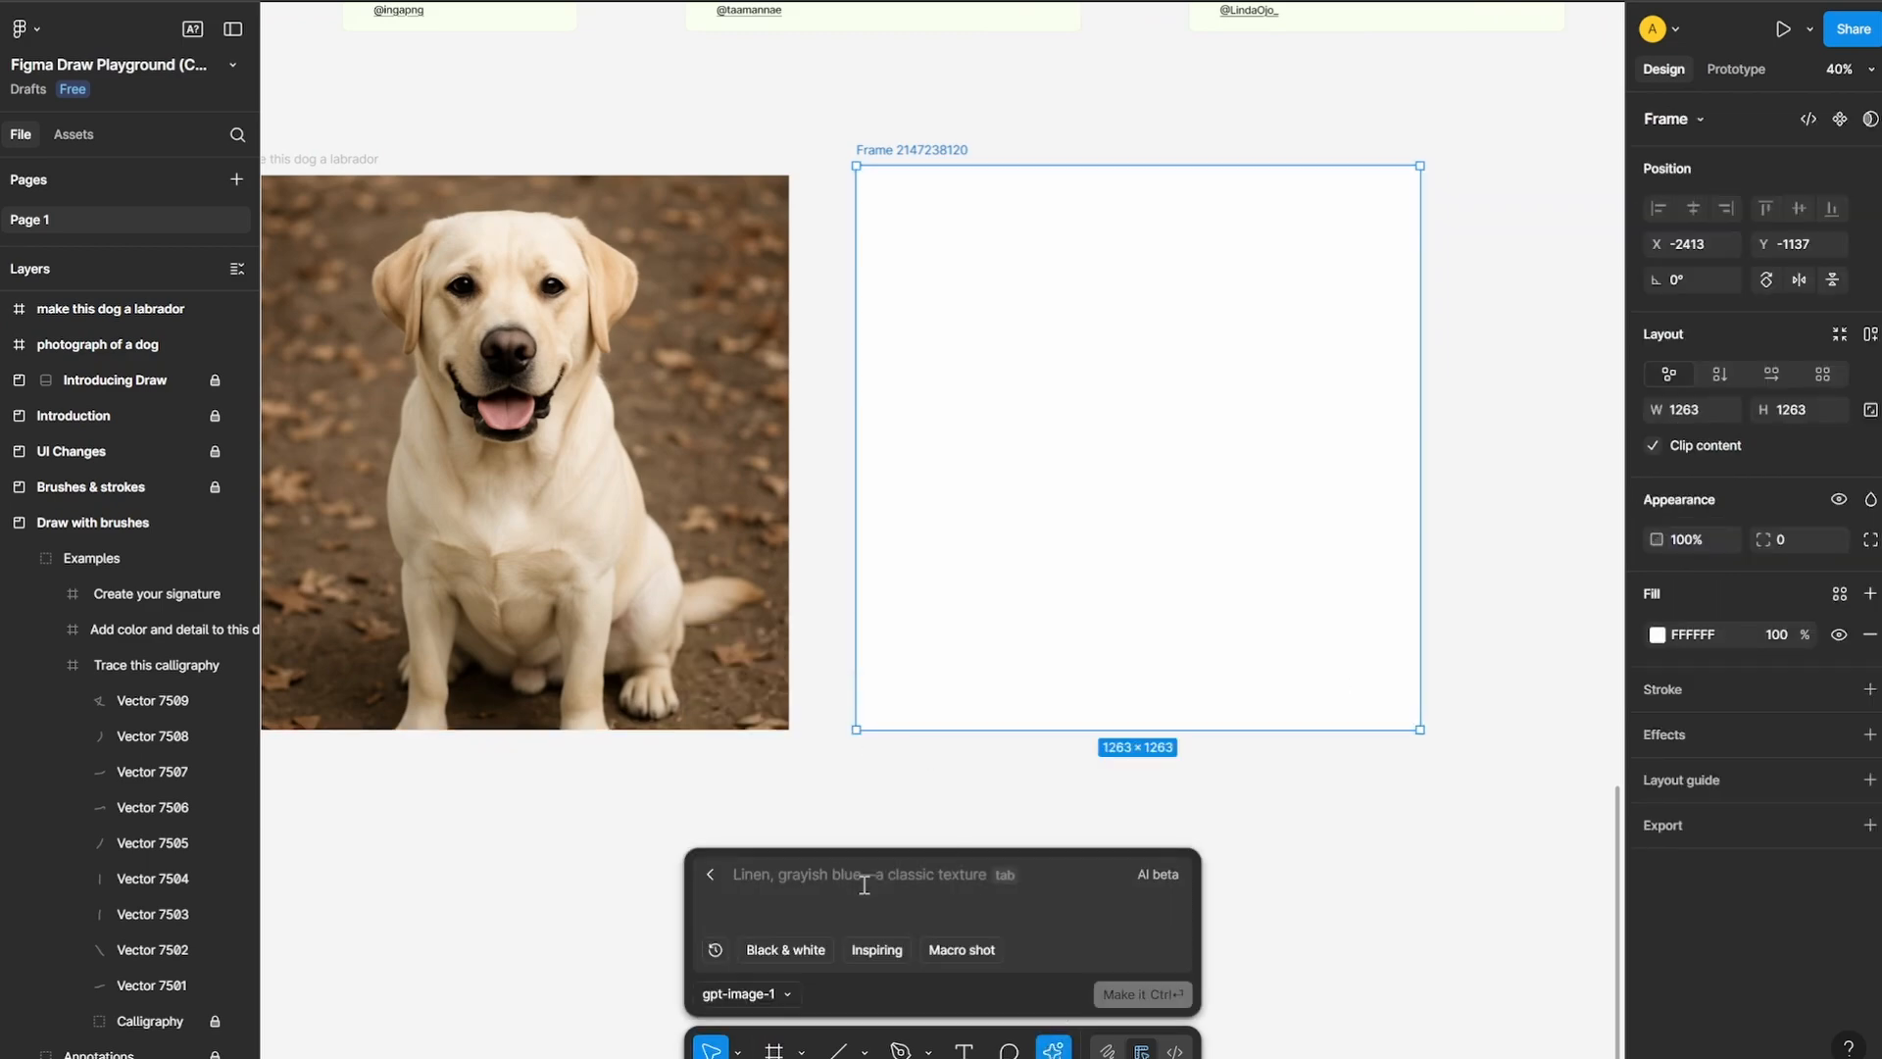
pyautogui.write('photograph of a woman in office')
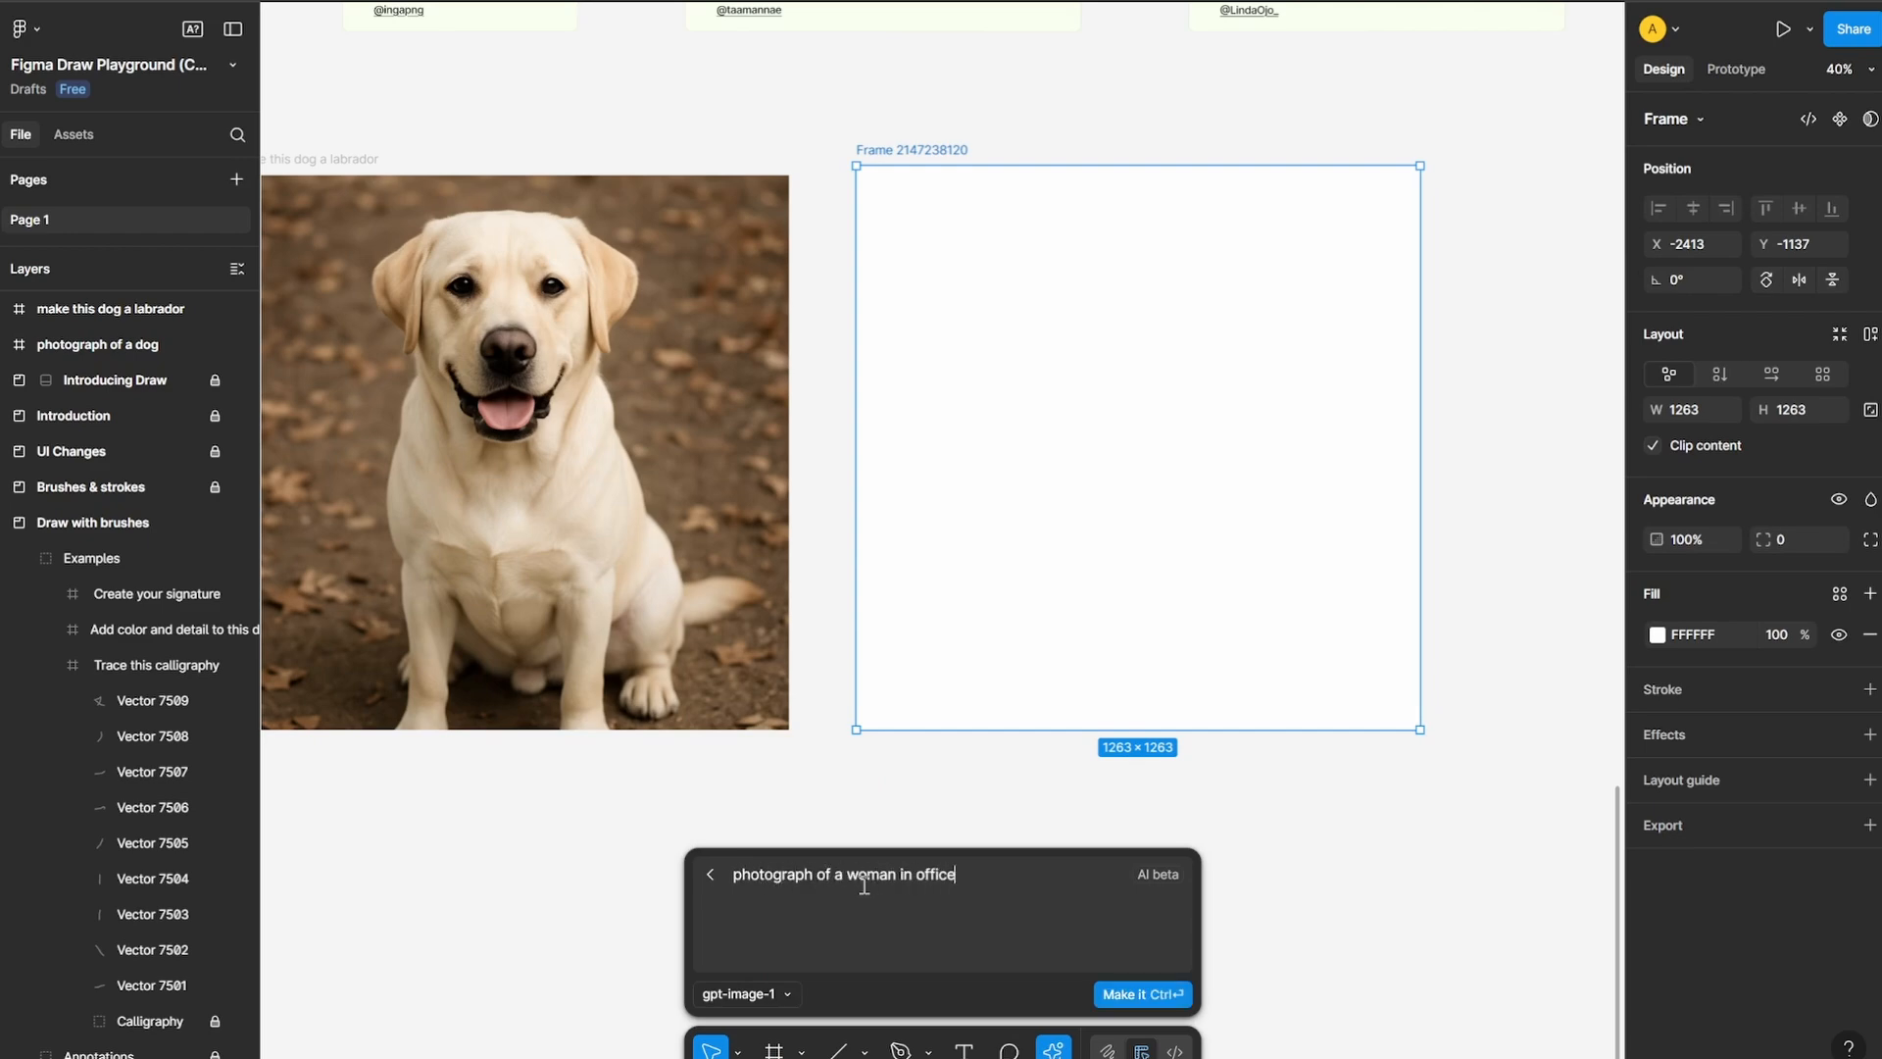
pyautogui.hotkey('ctrl', 'Return')
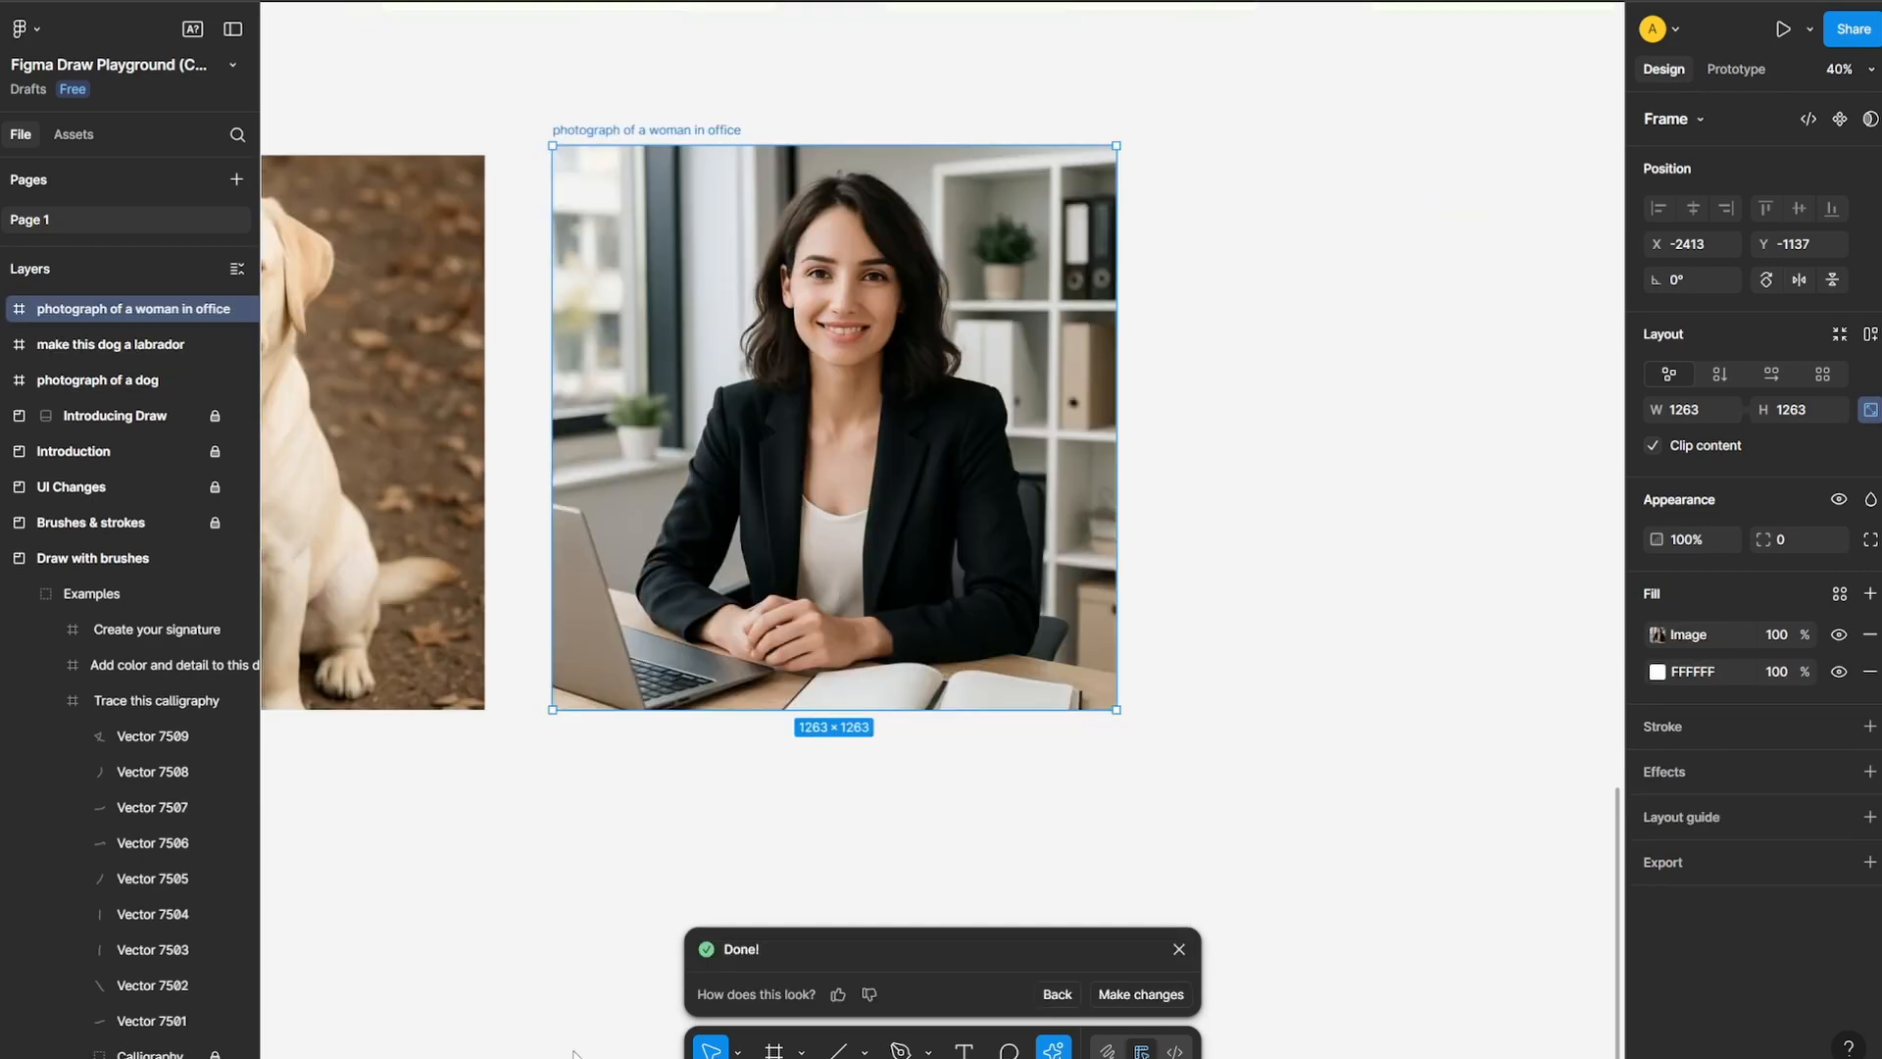
pyautogui.click(1179, 948)
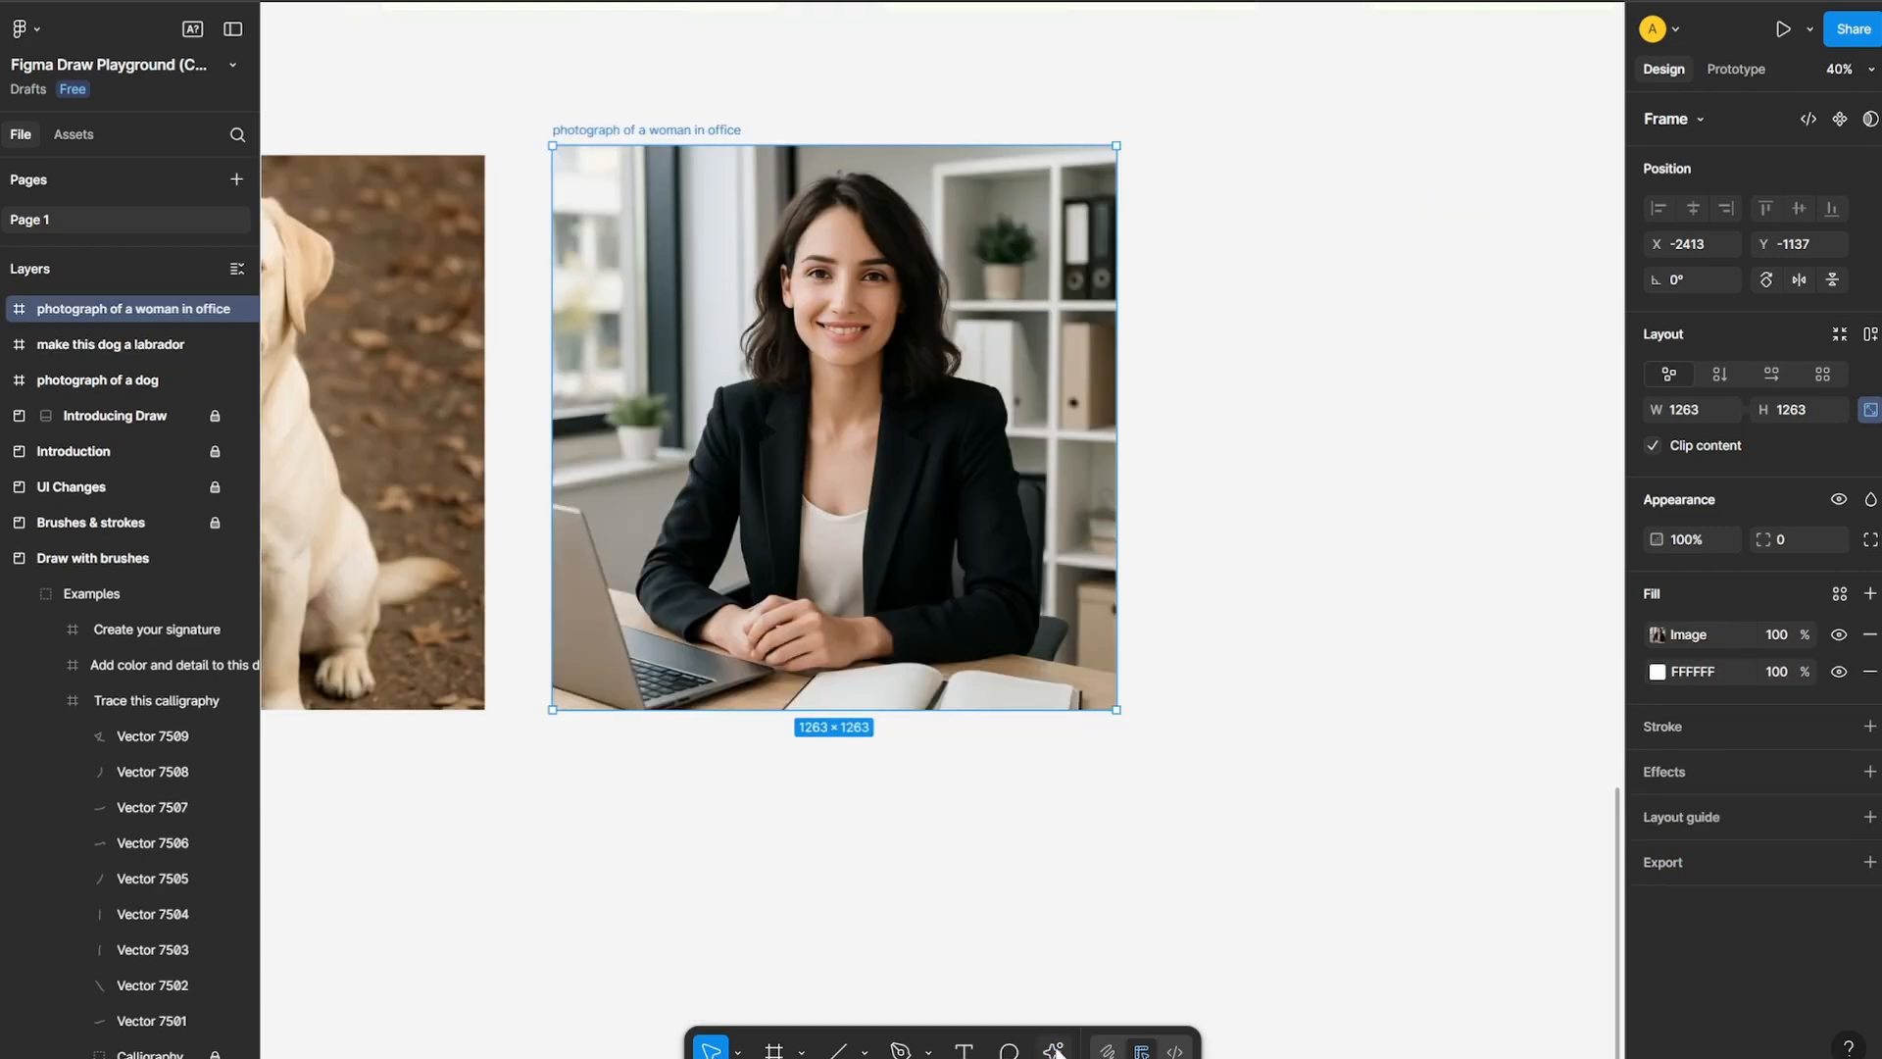
# Edit the woman-in-office image with the AI prompt "make the coat red colored"
pyautogui.click(1053, 1049)
pyautogui.click(785, 756)
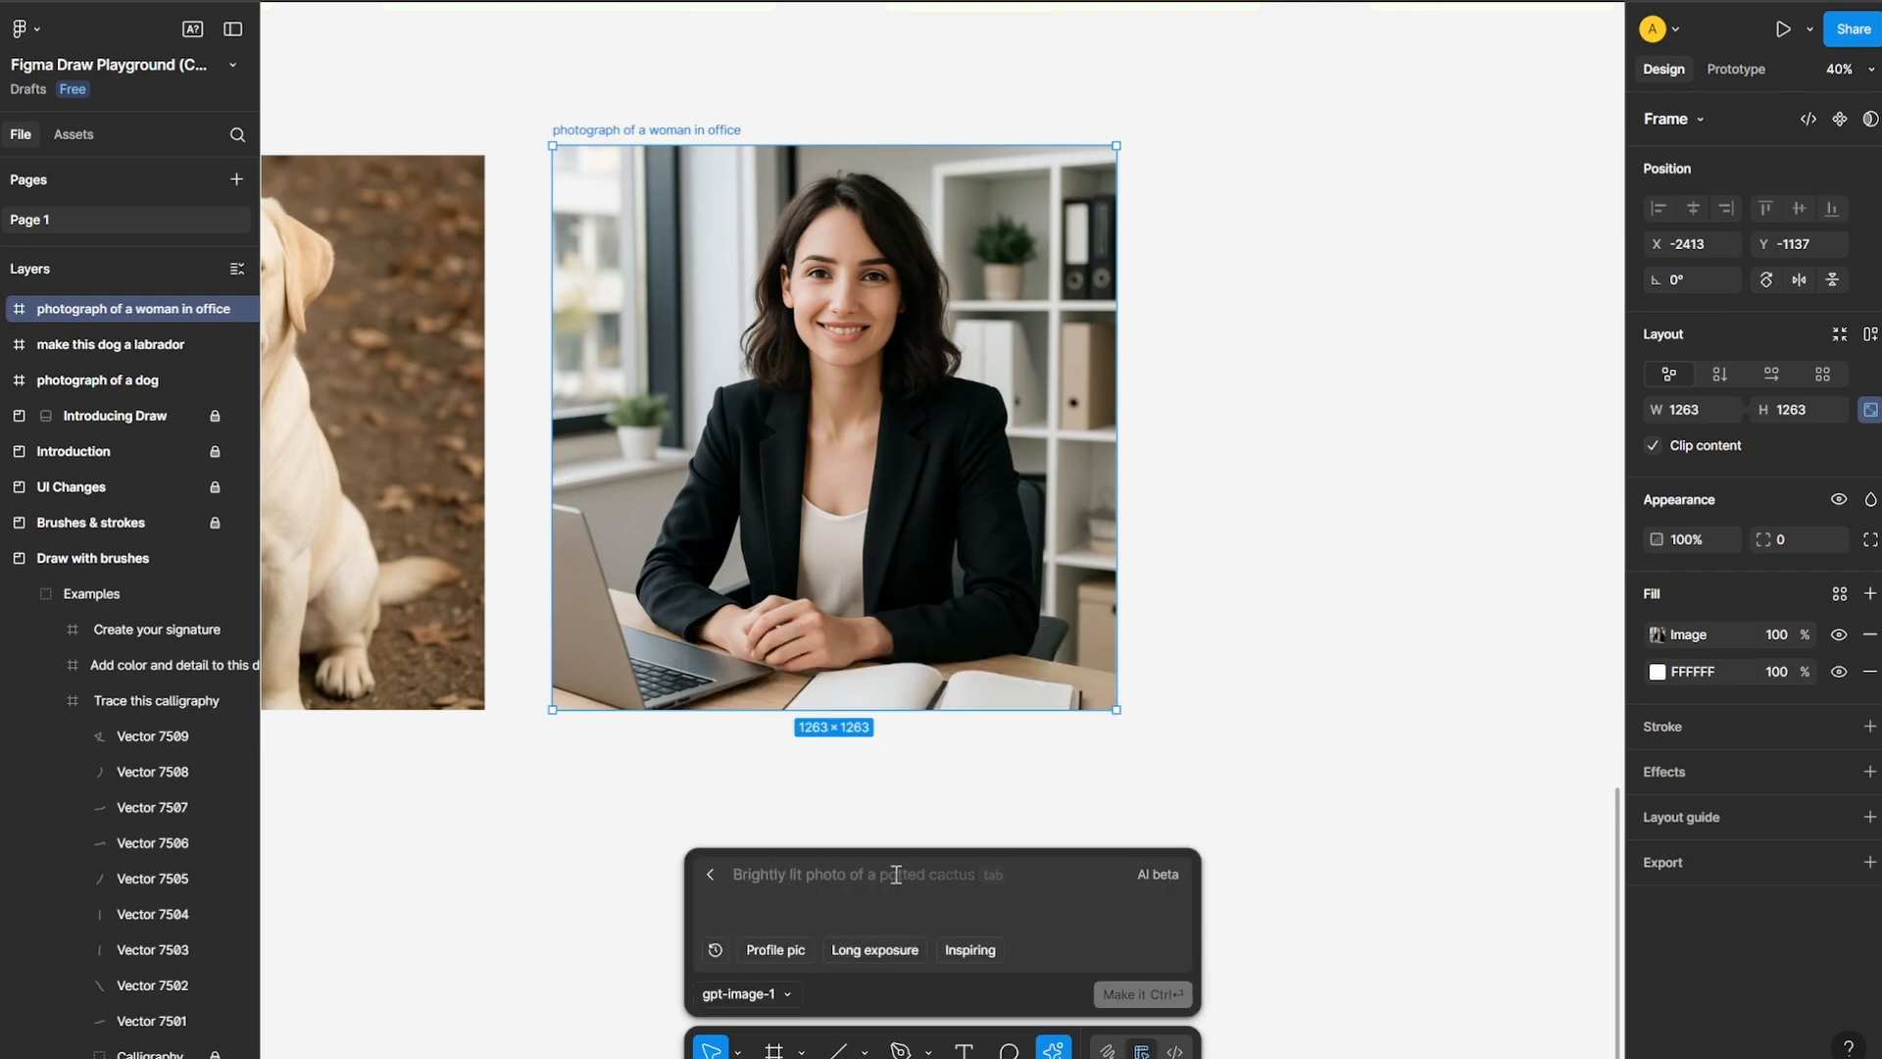
pyautogui.click(710, 874)
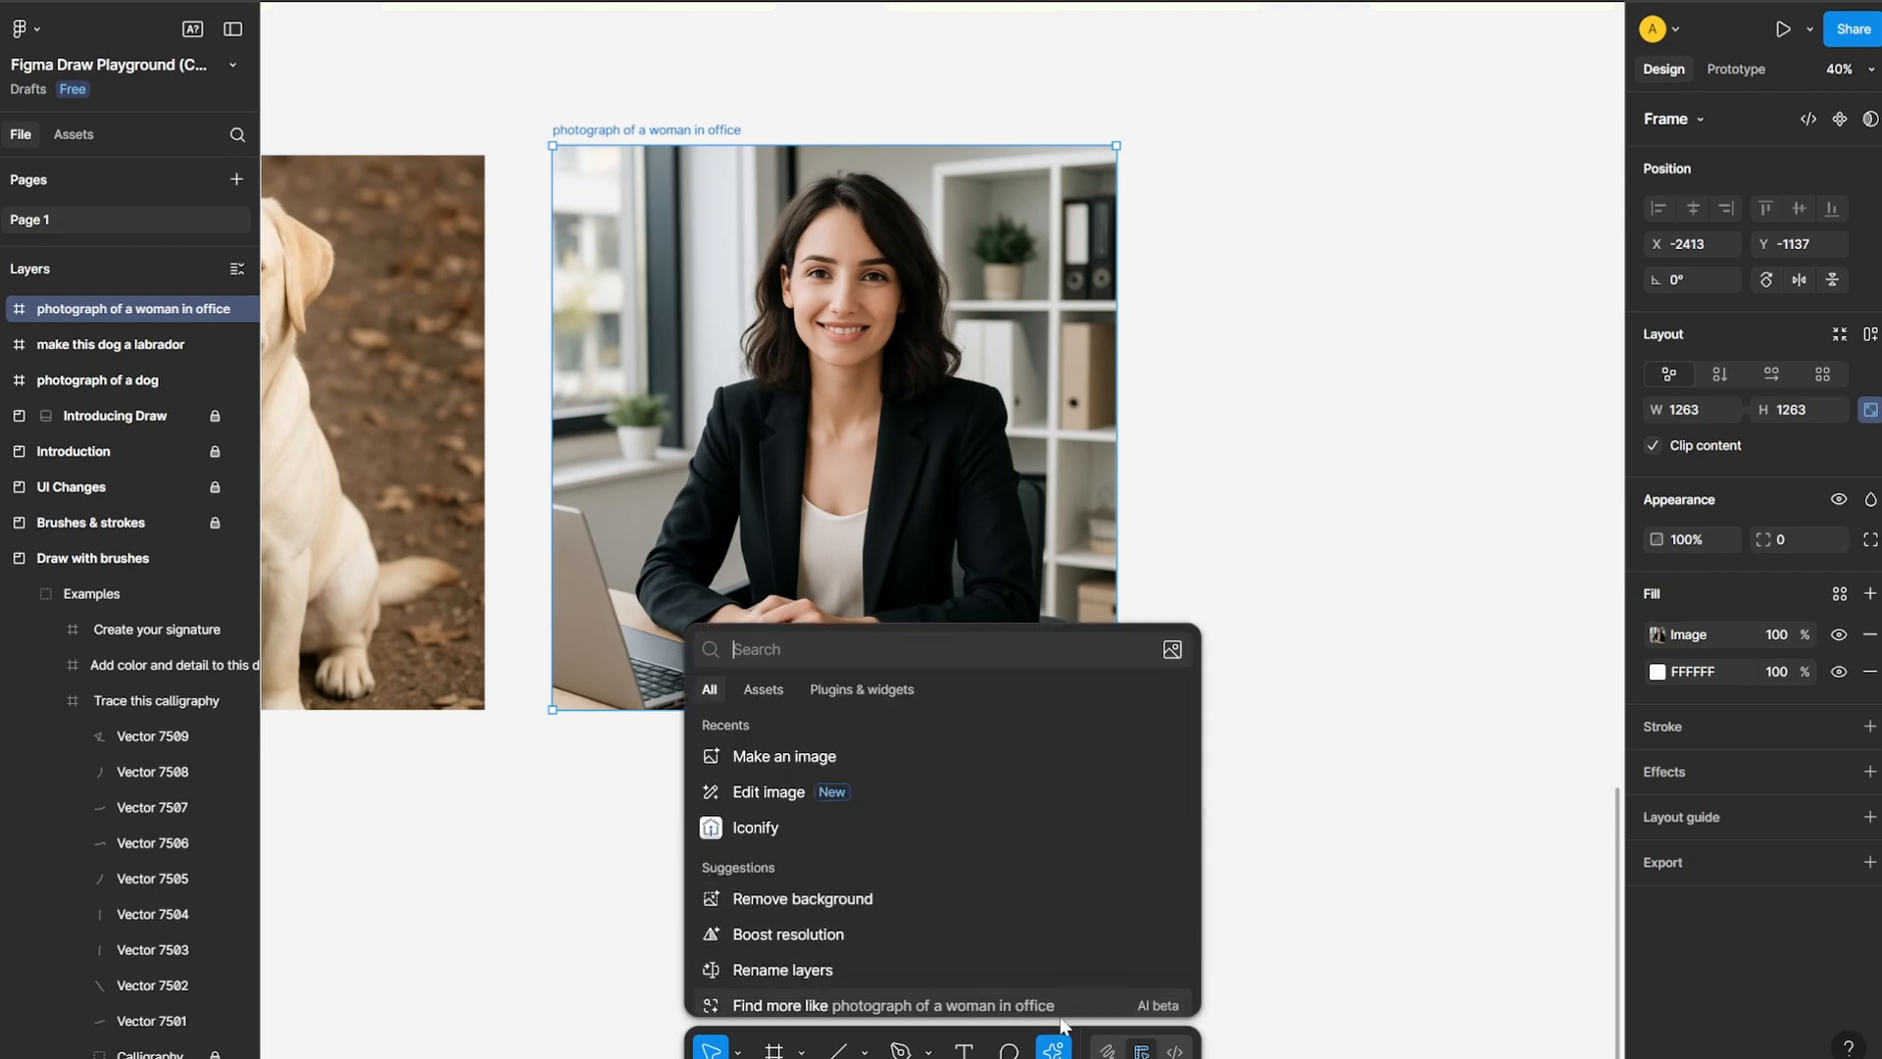
pyautogui.click(799, 792)
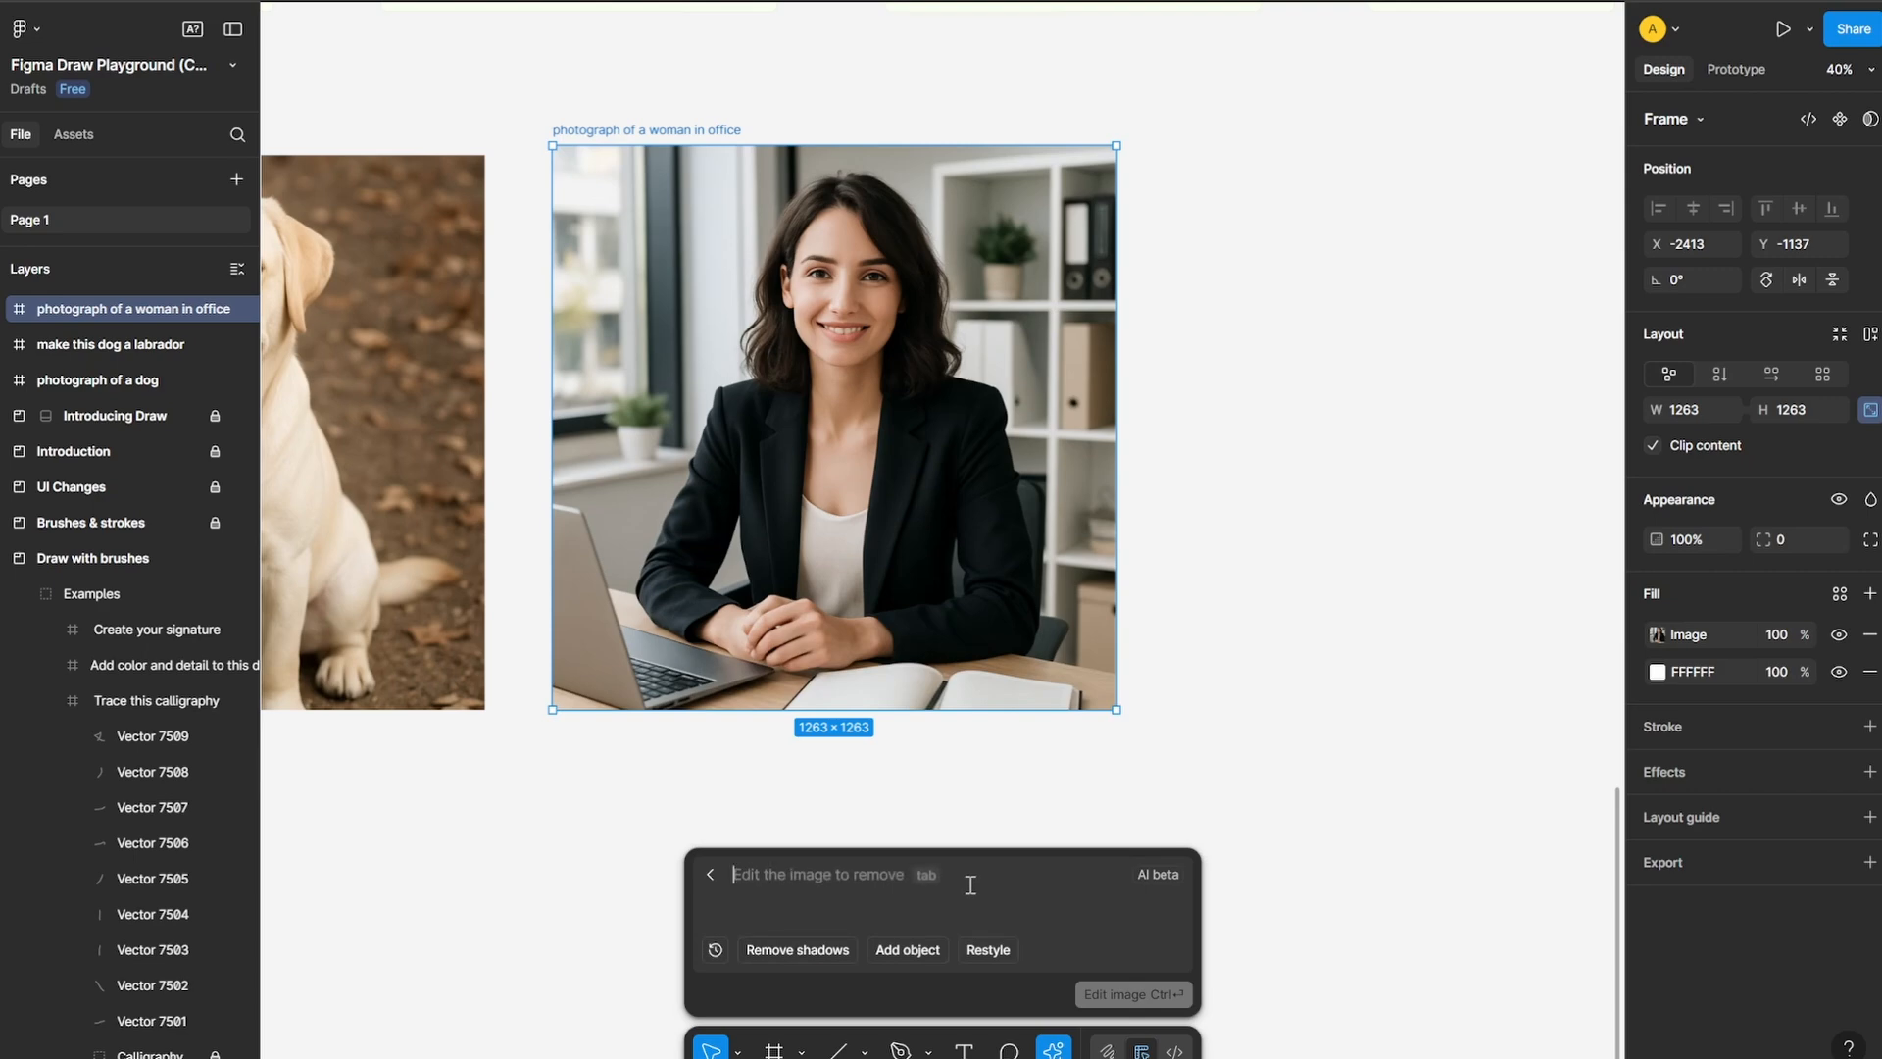
pyautogui.write('make th')
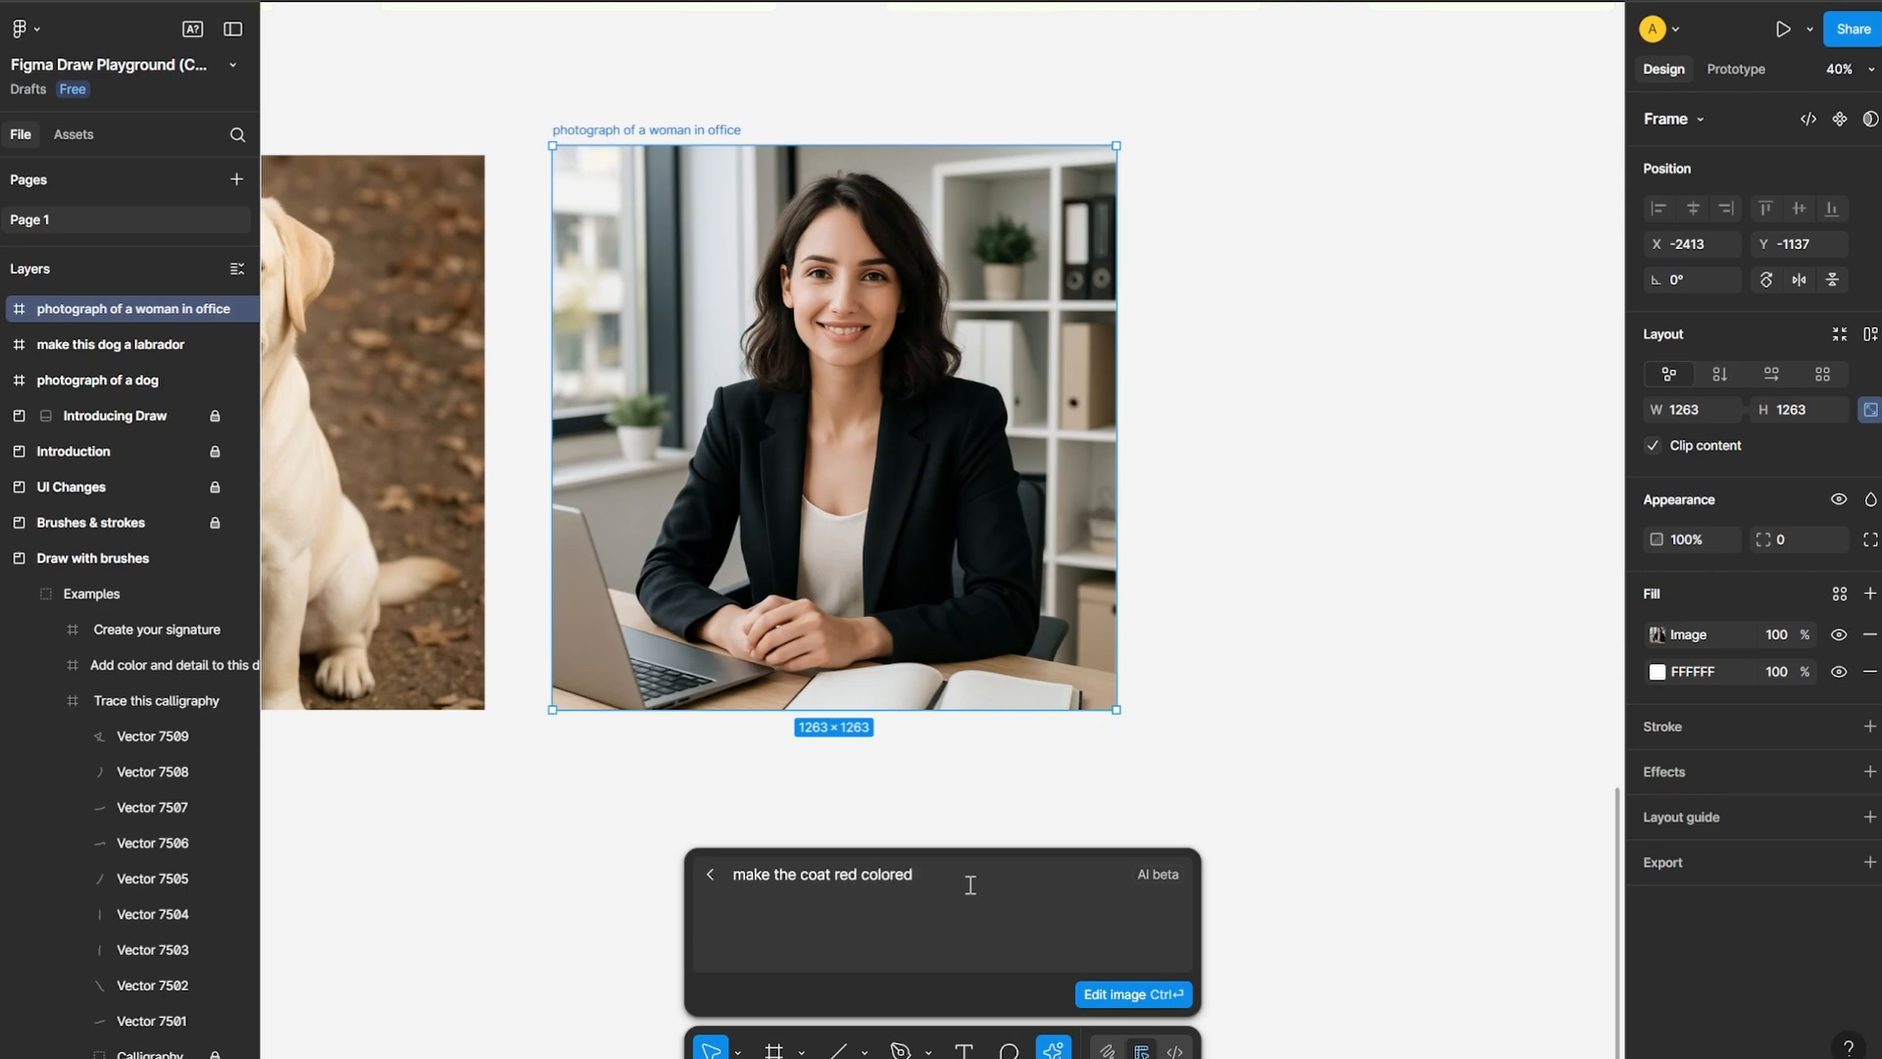
pyautogui.write('e coat red colored')
pyautogui.hotkey('ctrl', 'Return')
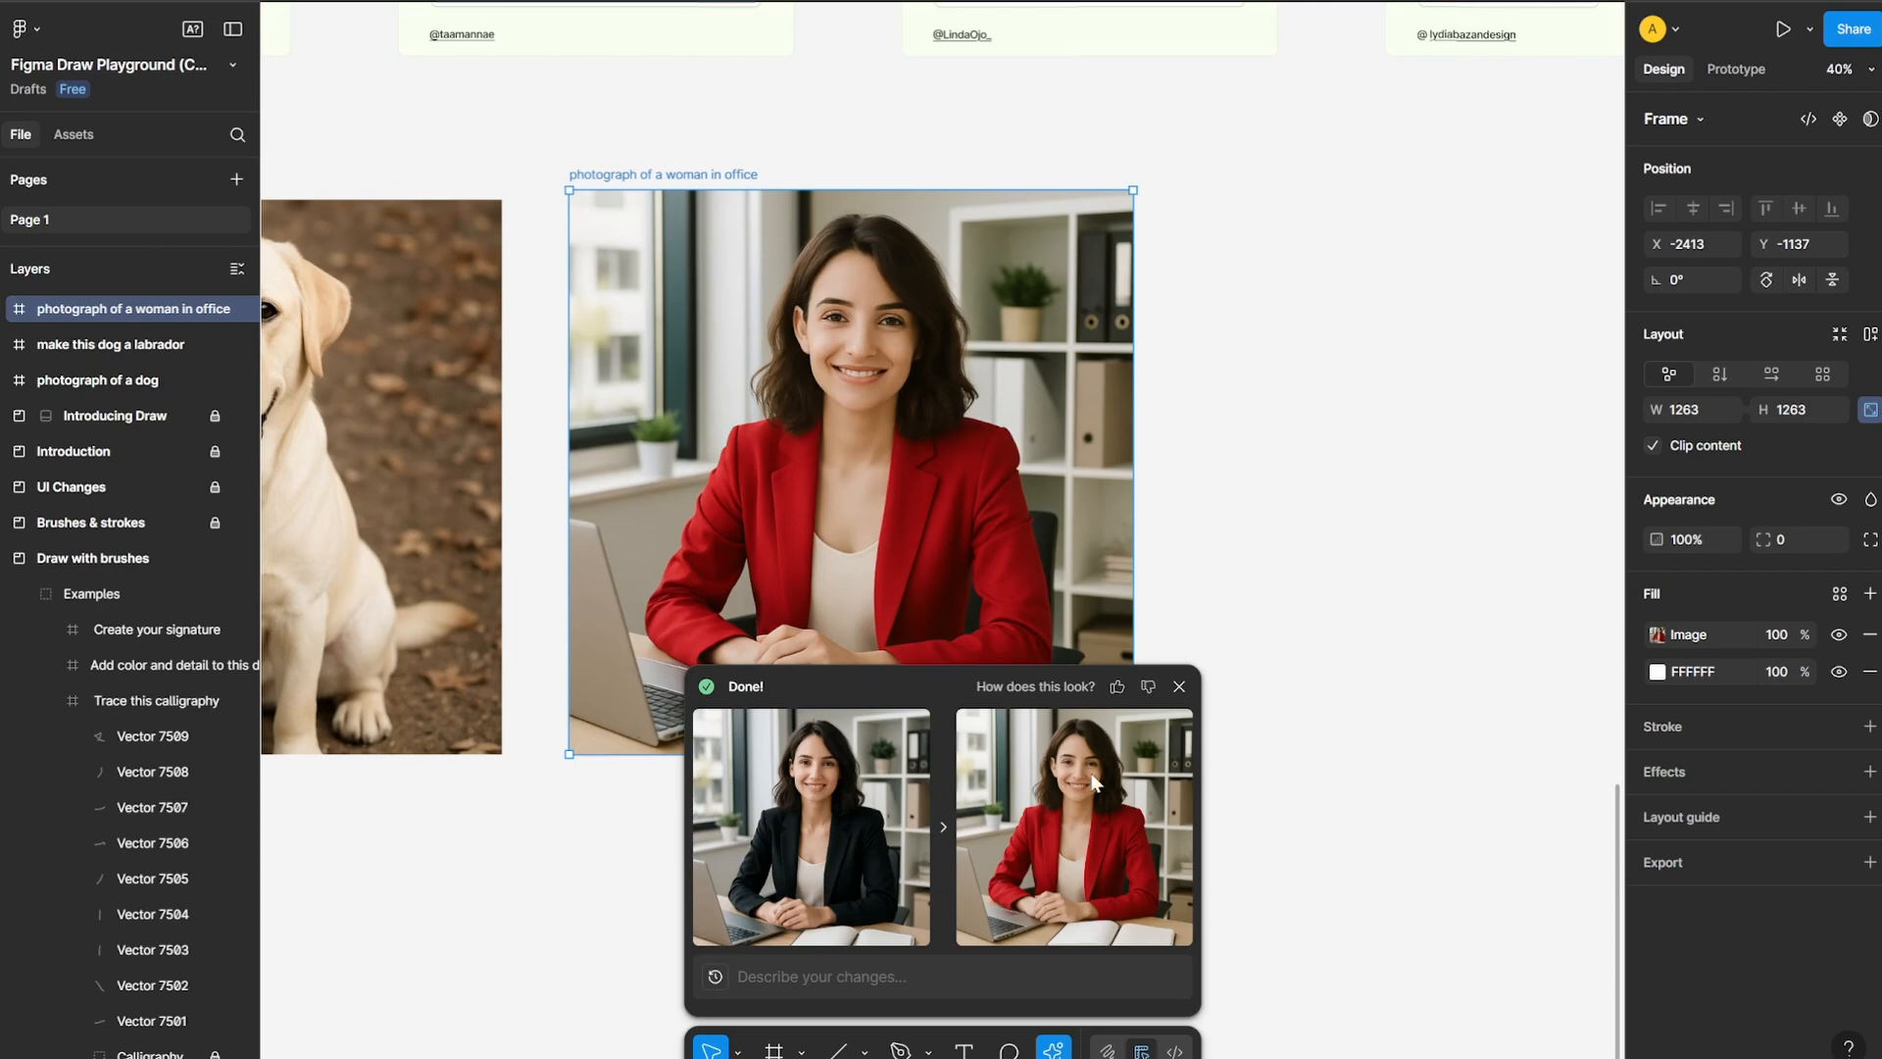
pyautogui.press('Escape')
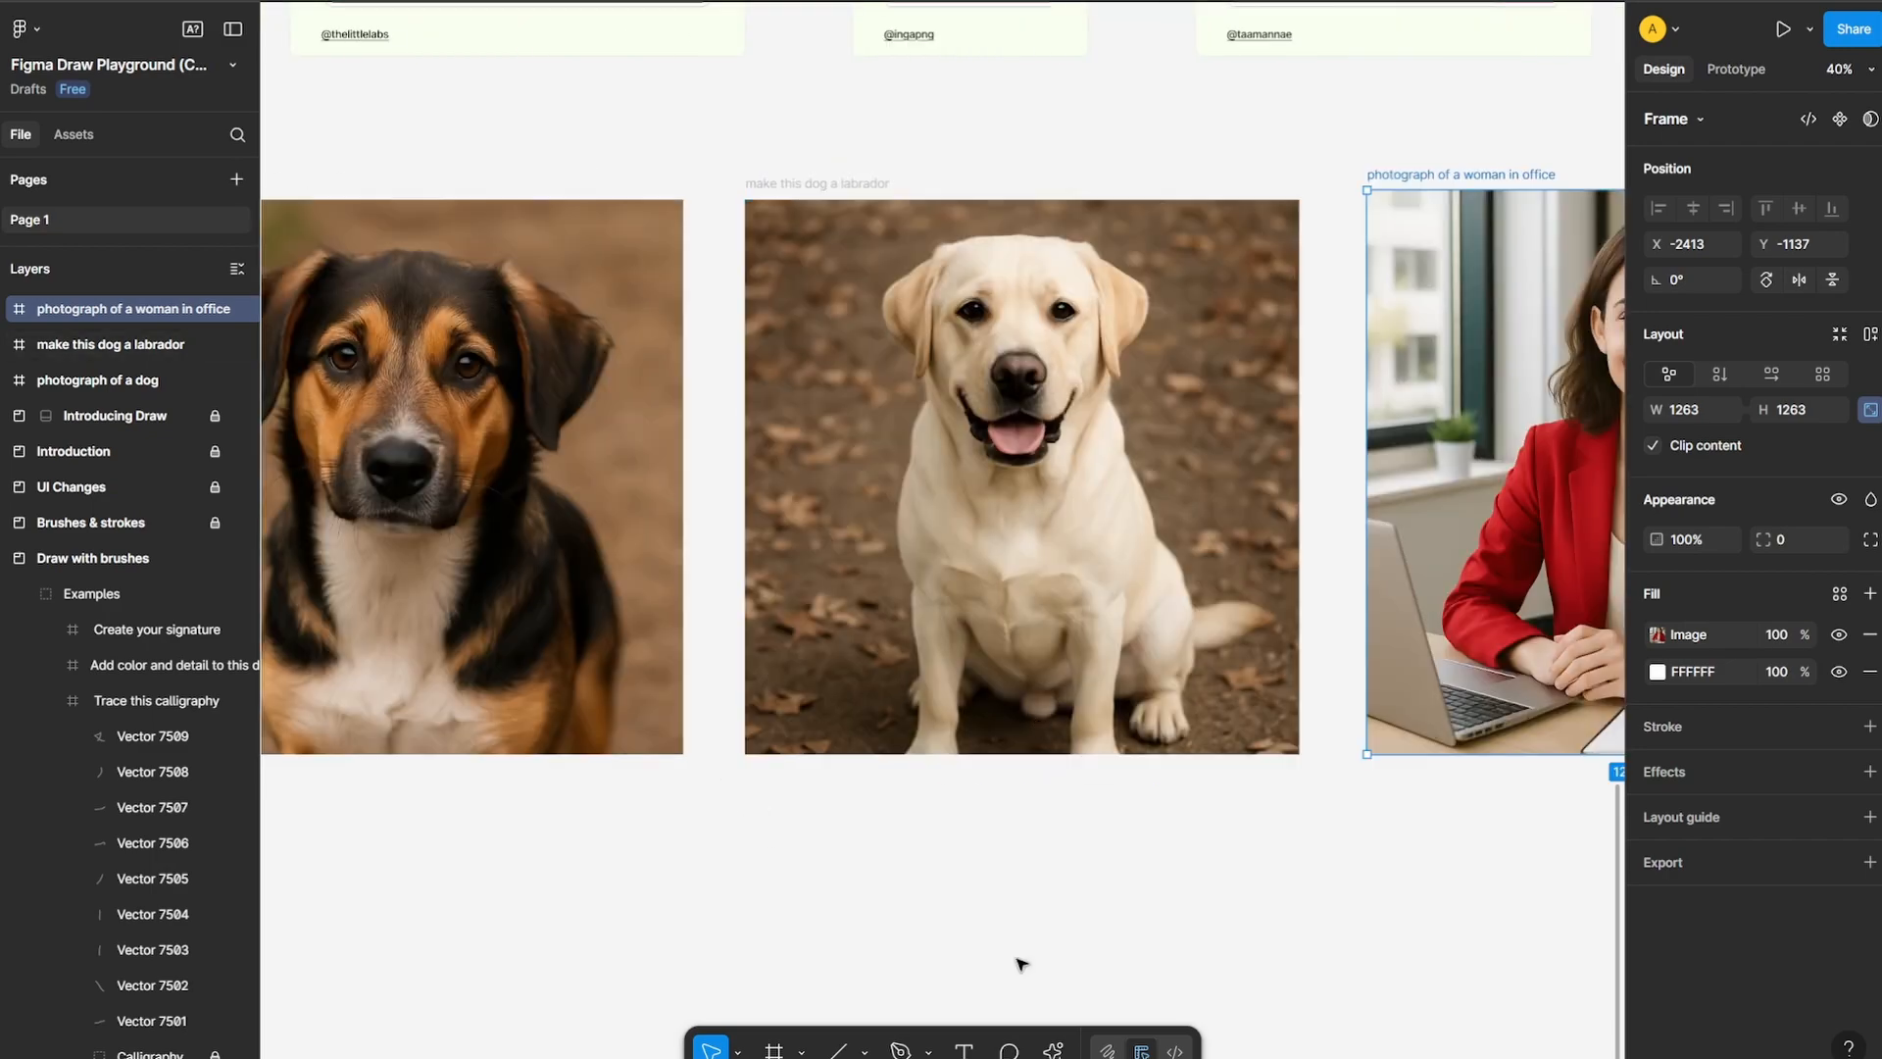
# Examine the details of the edited woman-in-office image and compare the three generated images
pyautogui.moveTo(1166, 912); pyautogui.dragTo(819, 890)
pyautogui.scroll(-1, 816, 894)
pyautogui.scroll(6, 1204, 757)
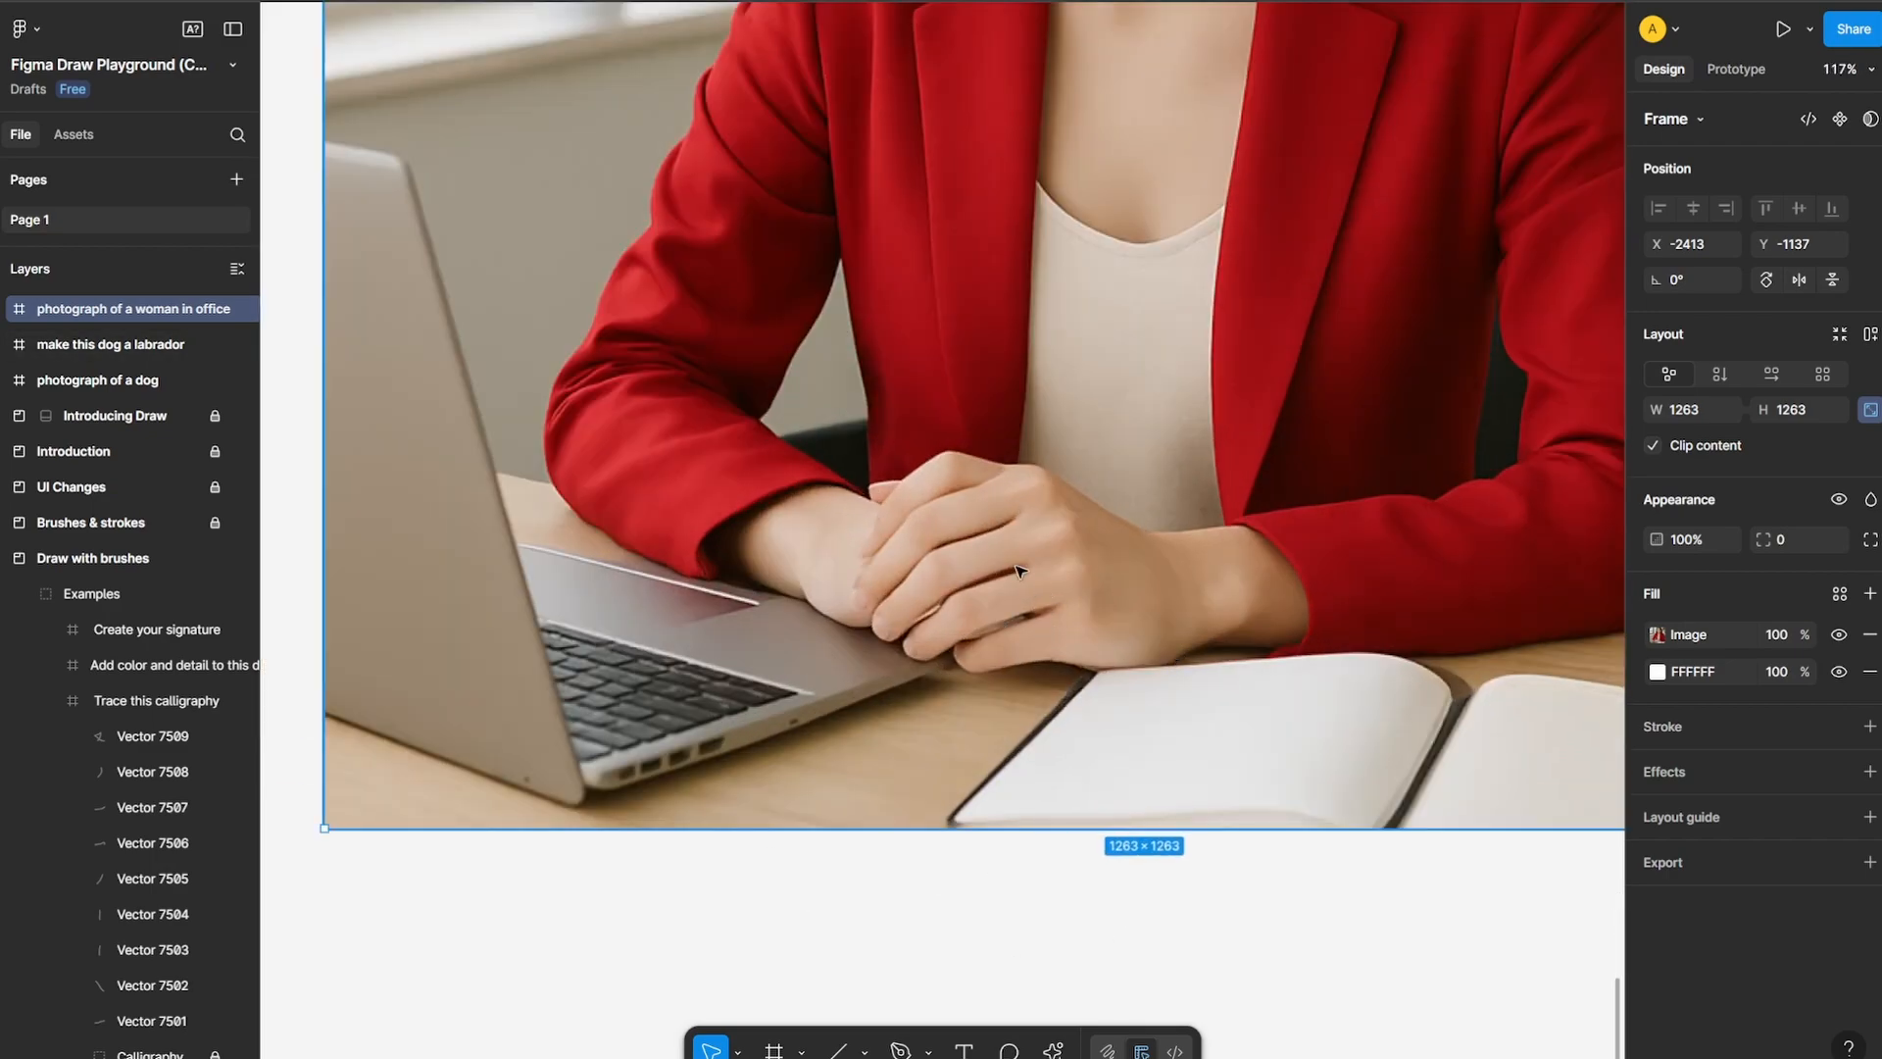
pyautogui.scroll(-5, 1138, 550)
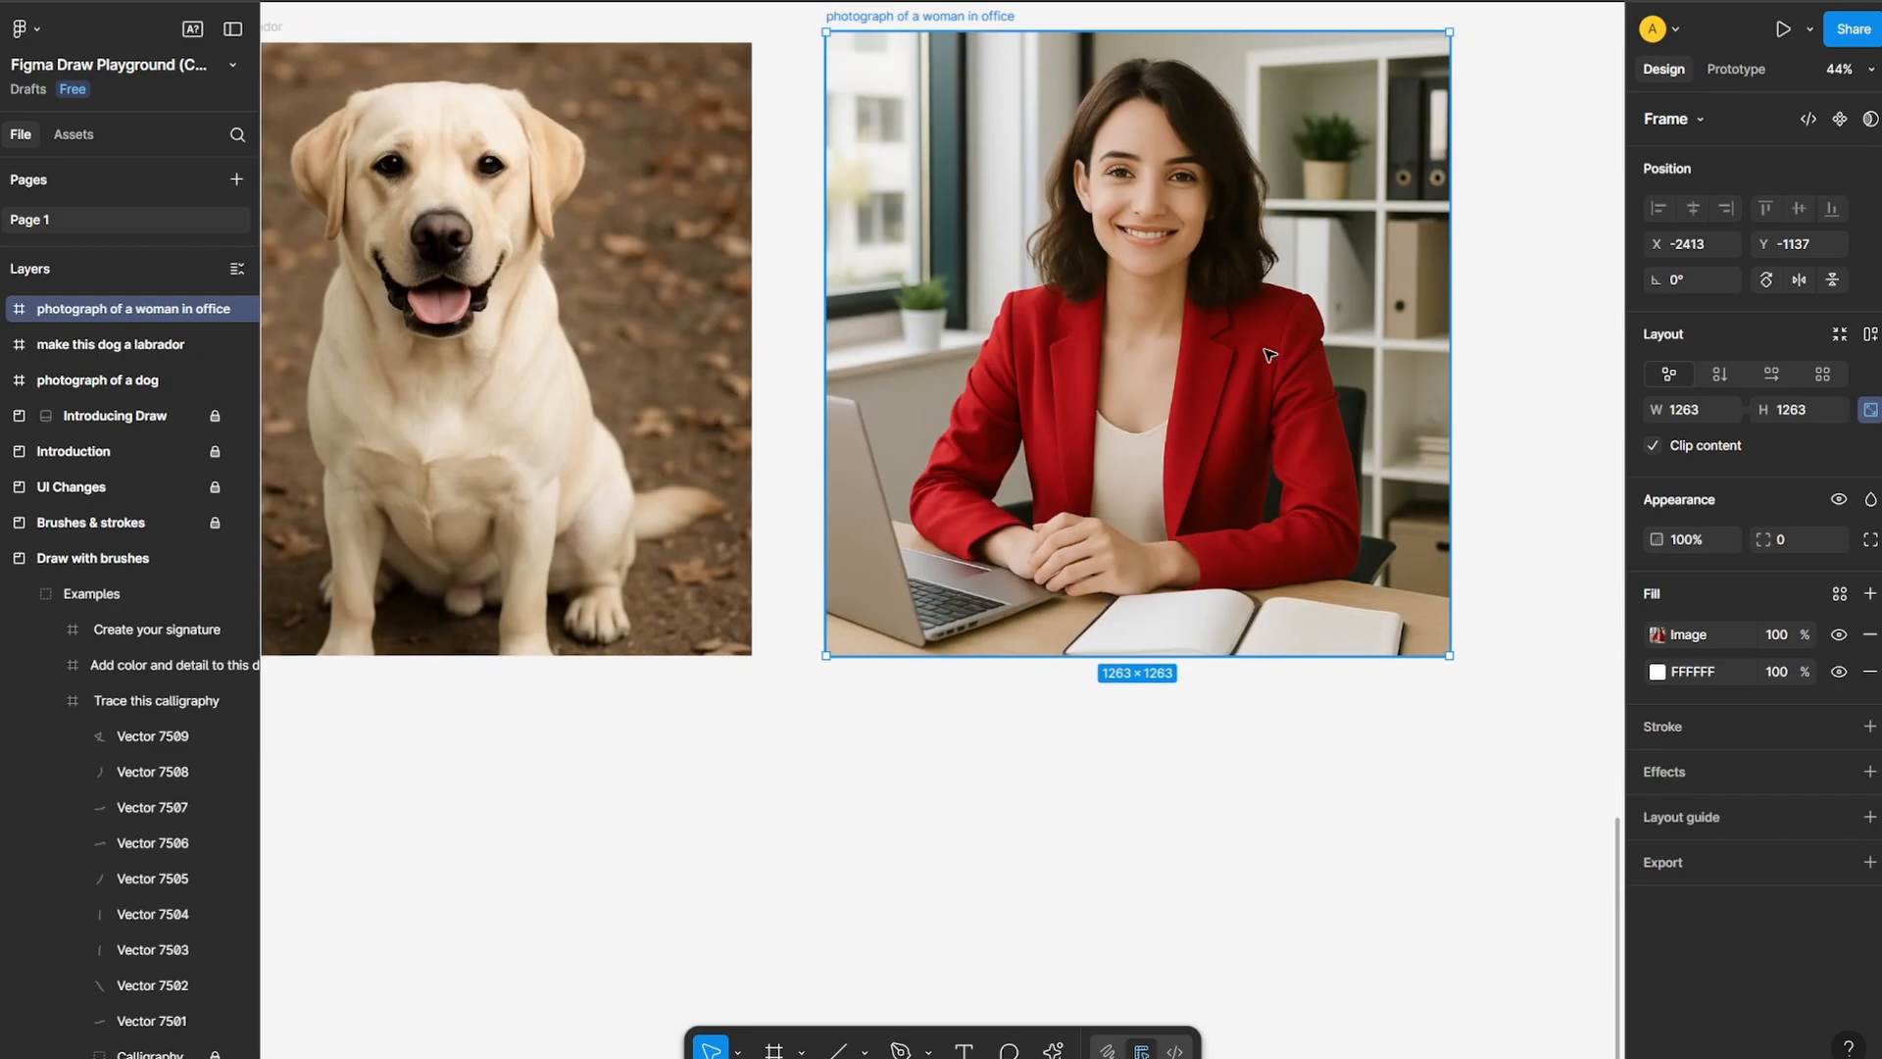
pyautogui.scroll(-3, 1323, 325)
pyautogui.moveTo(1025, 634); pyautogui.dragTo(1131, 802)
pyautogui.scroll(2, 770, 638)
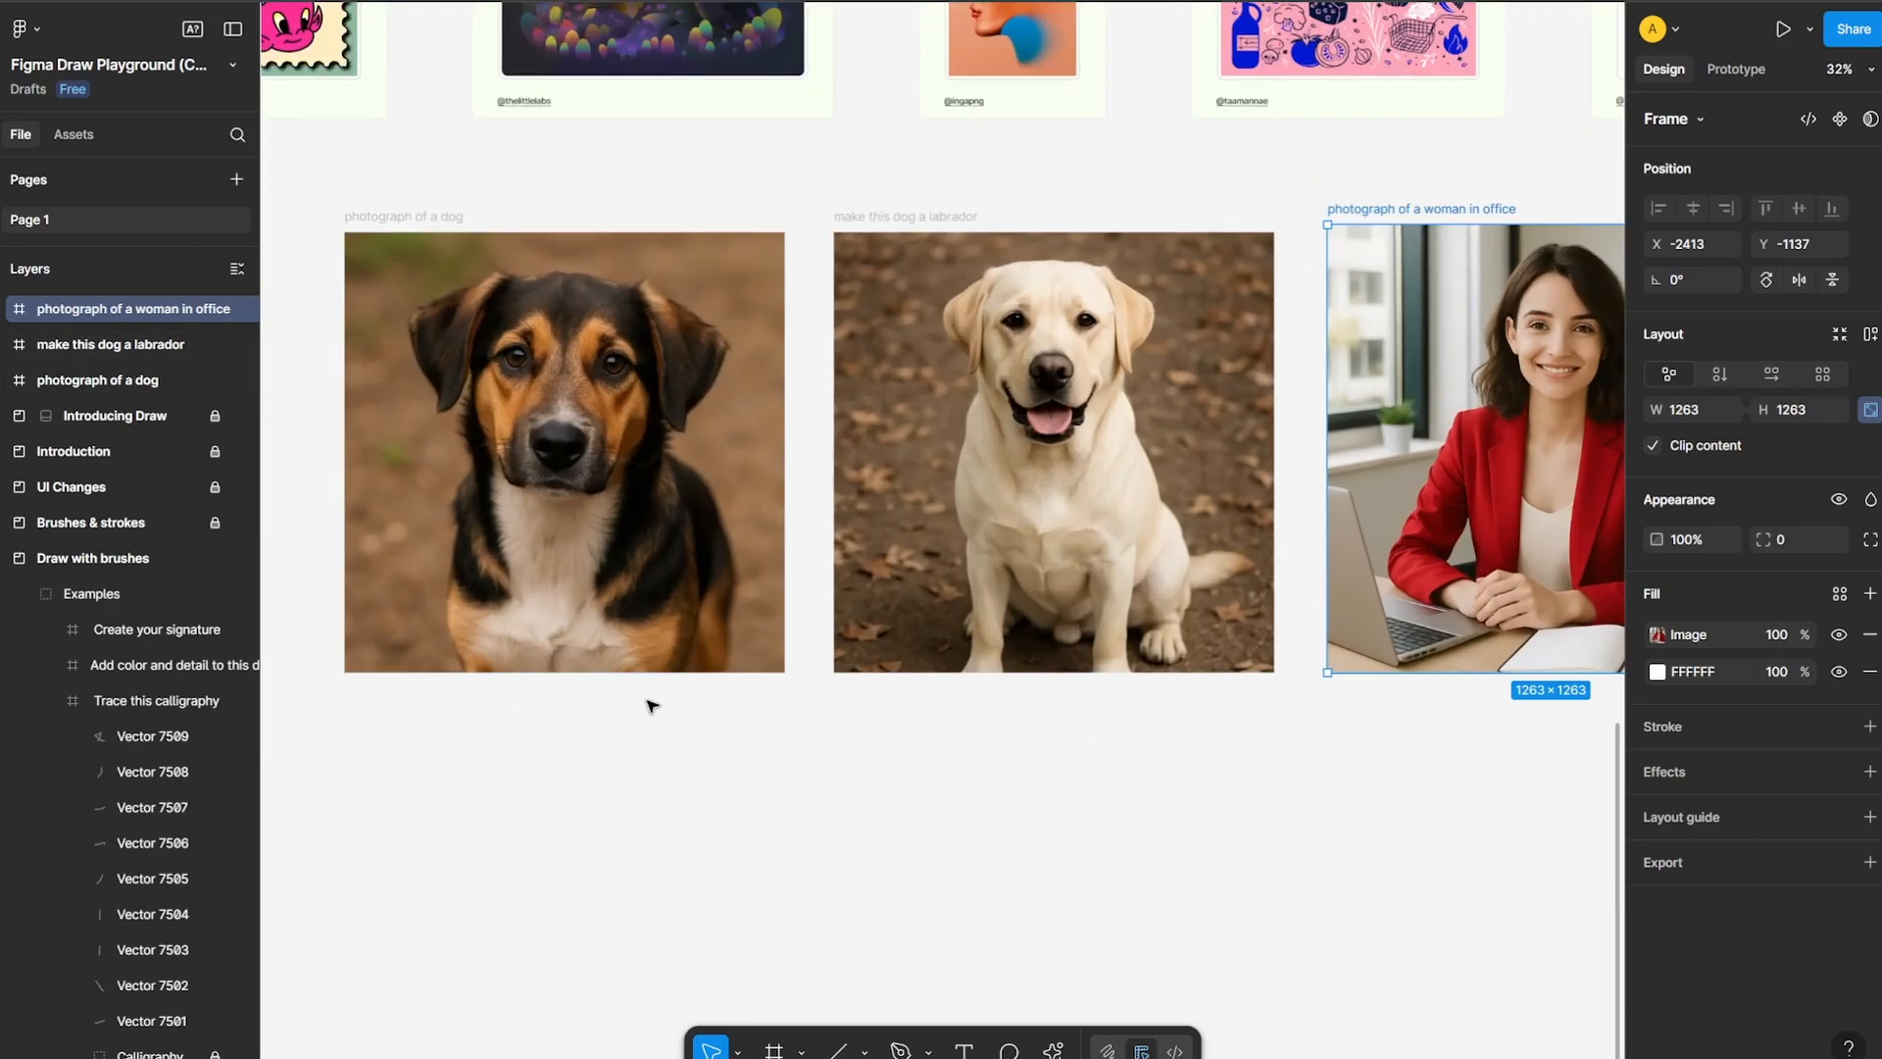
pyautogui.moveTo(693, 703); pyautogui.dragTo(870, 713)
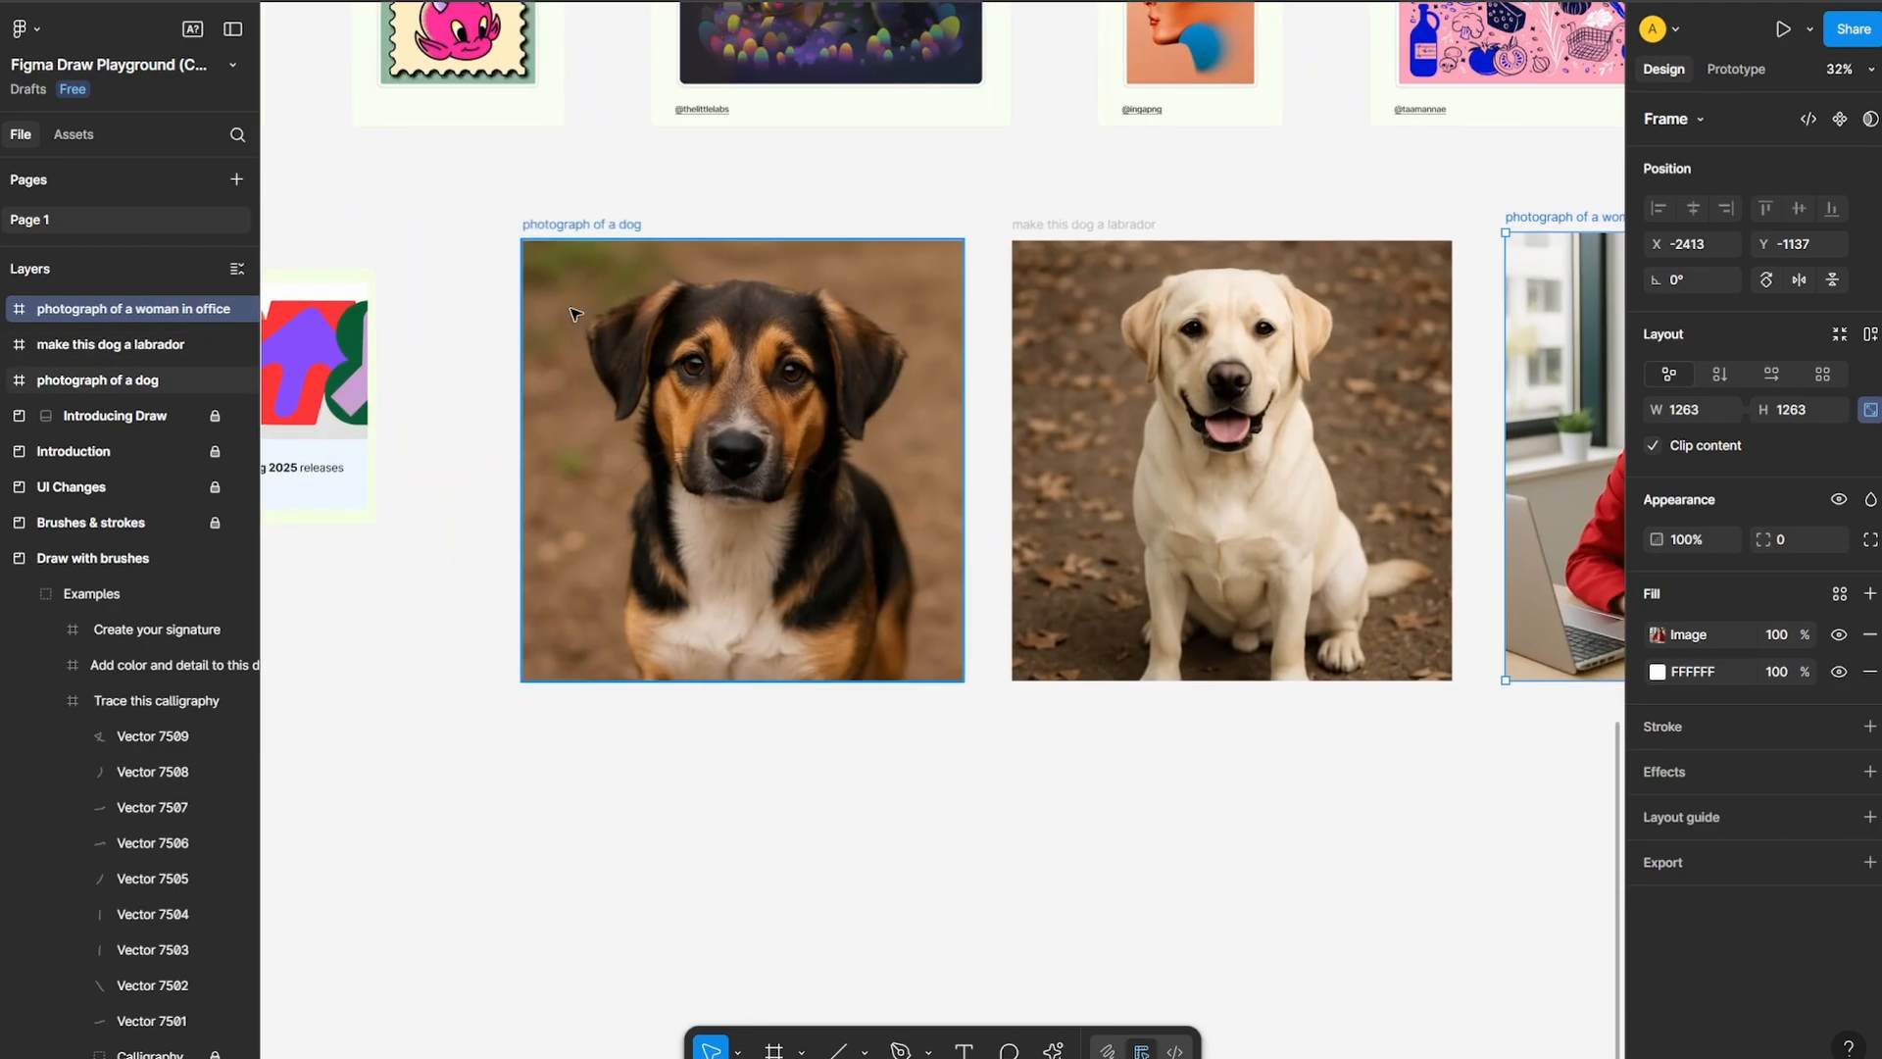
# Copy the "photograph of a dog" frame as PNG
pyautogui.rightClick(594, 235)
pyautogui.moveTo(733, 328)
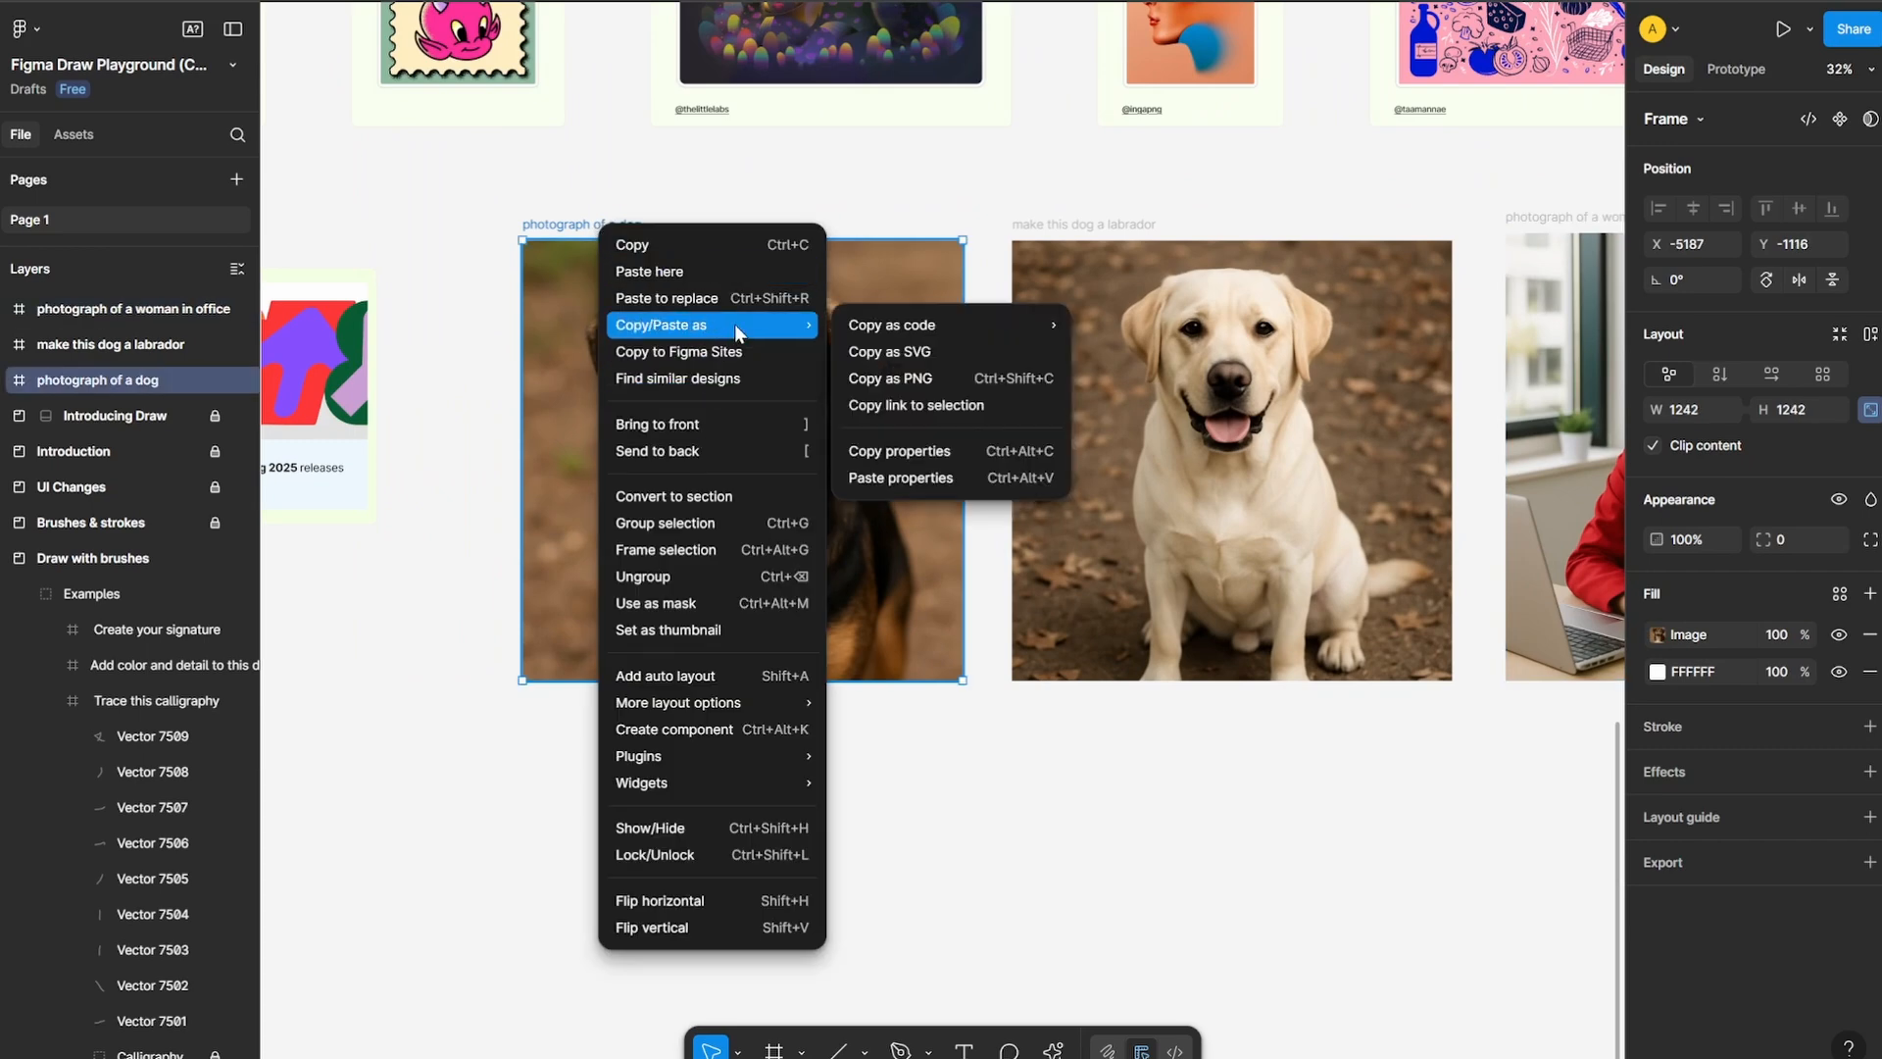
pyautogui.click(967, 376)
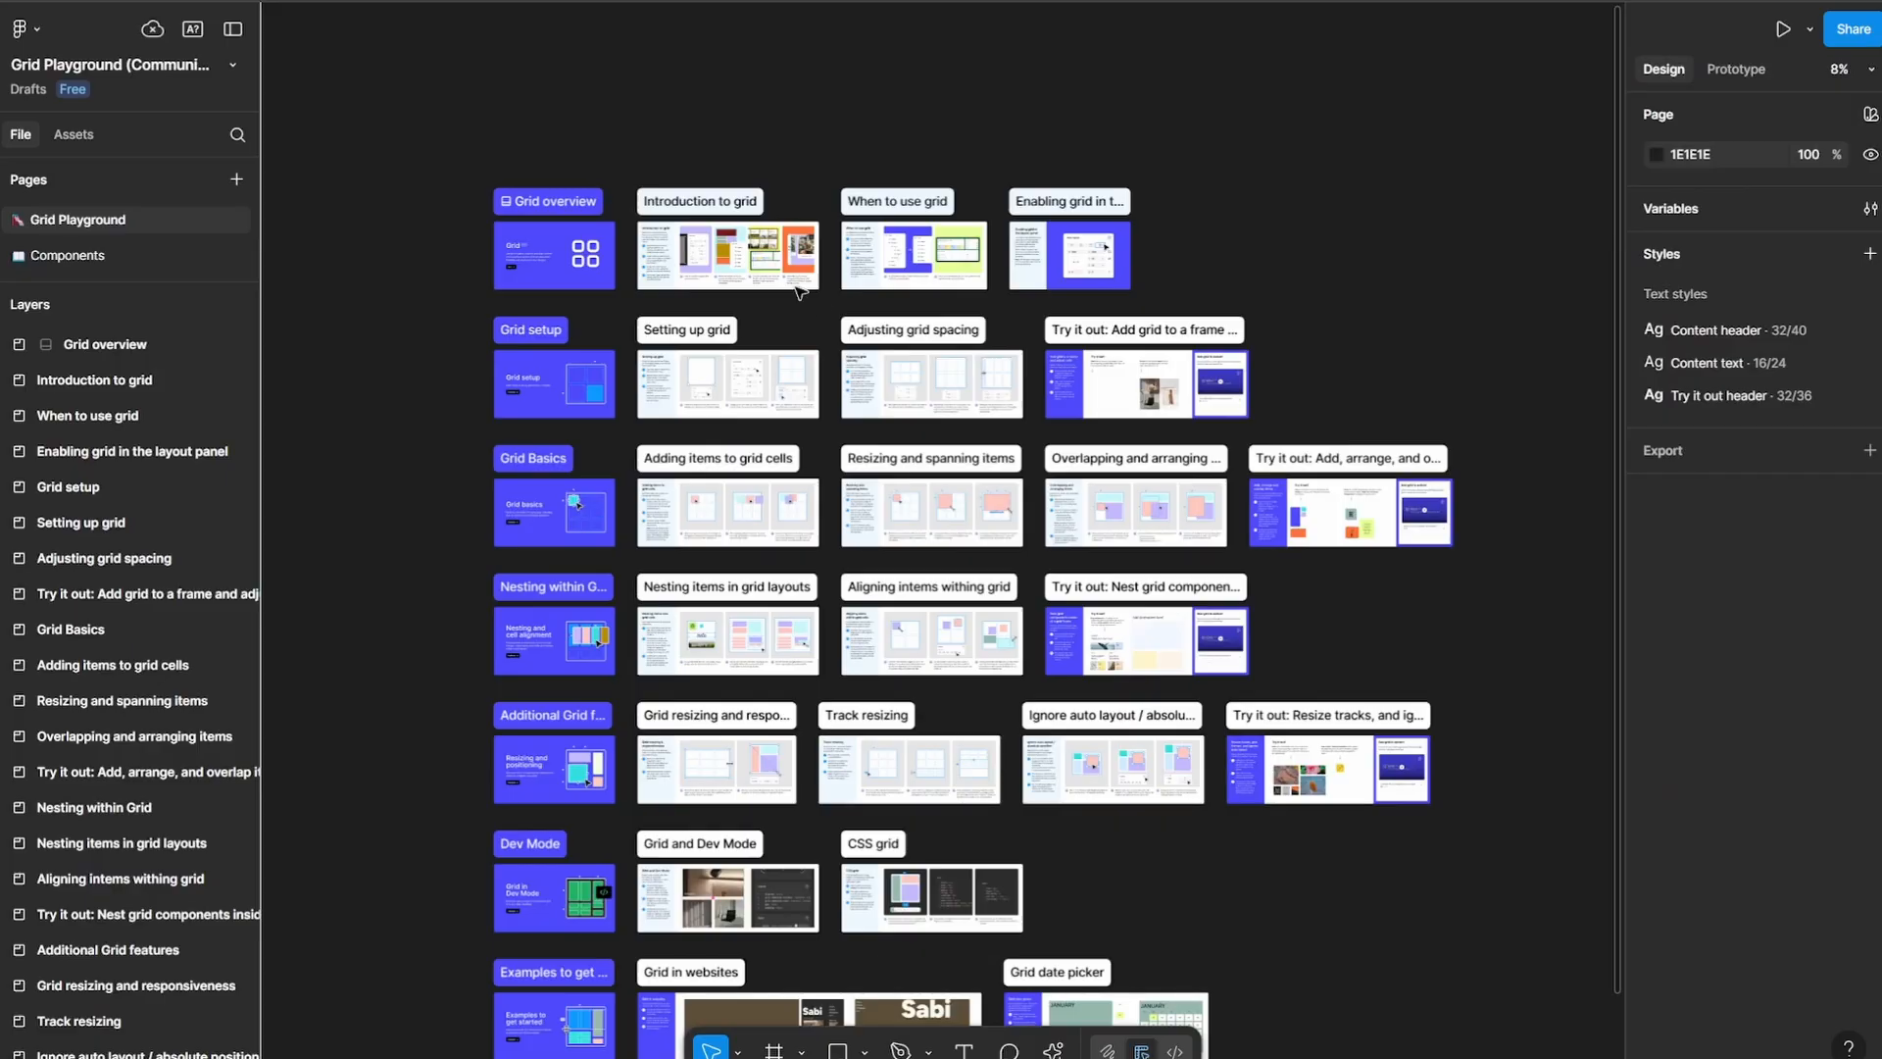
# Look over the Grid Playground file's setup, adjusting grid spacing and "Try it out: Add grid to a frame" sections, including the empty practice frame
pyautogui.scroll(5, 642, 259)
pyautogui.scroll(-3, 982, 466)
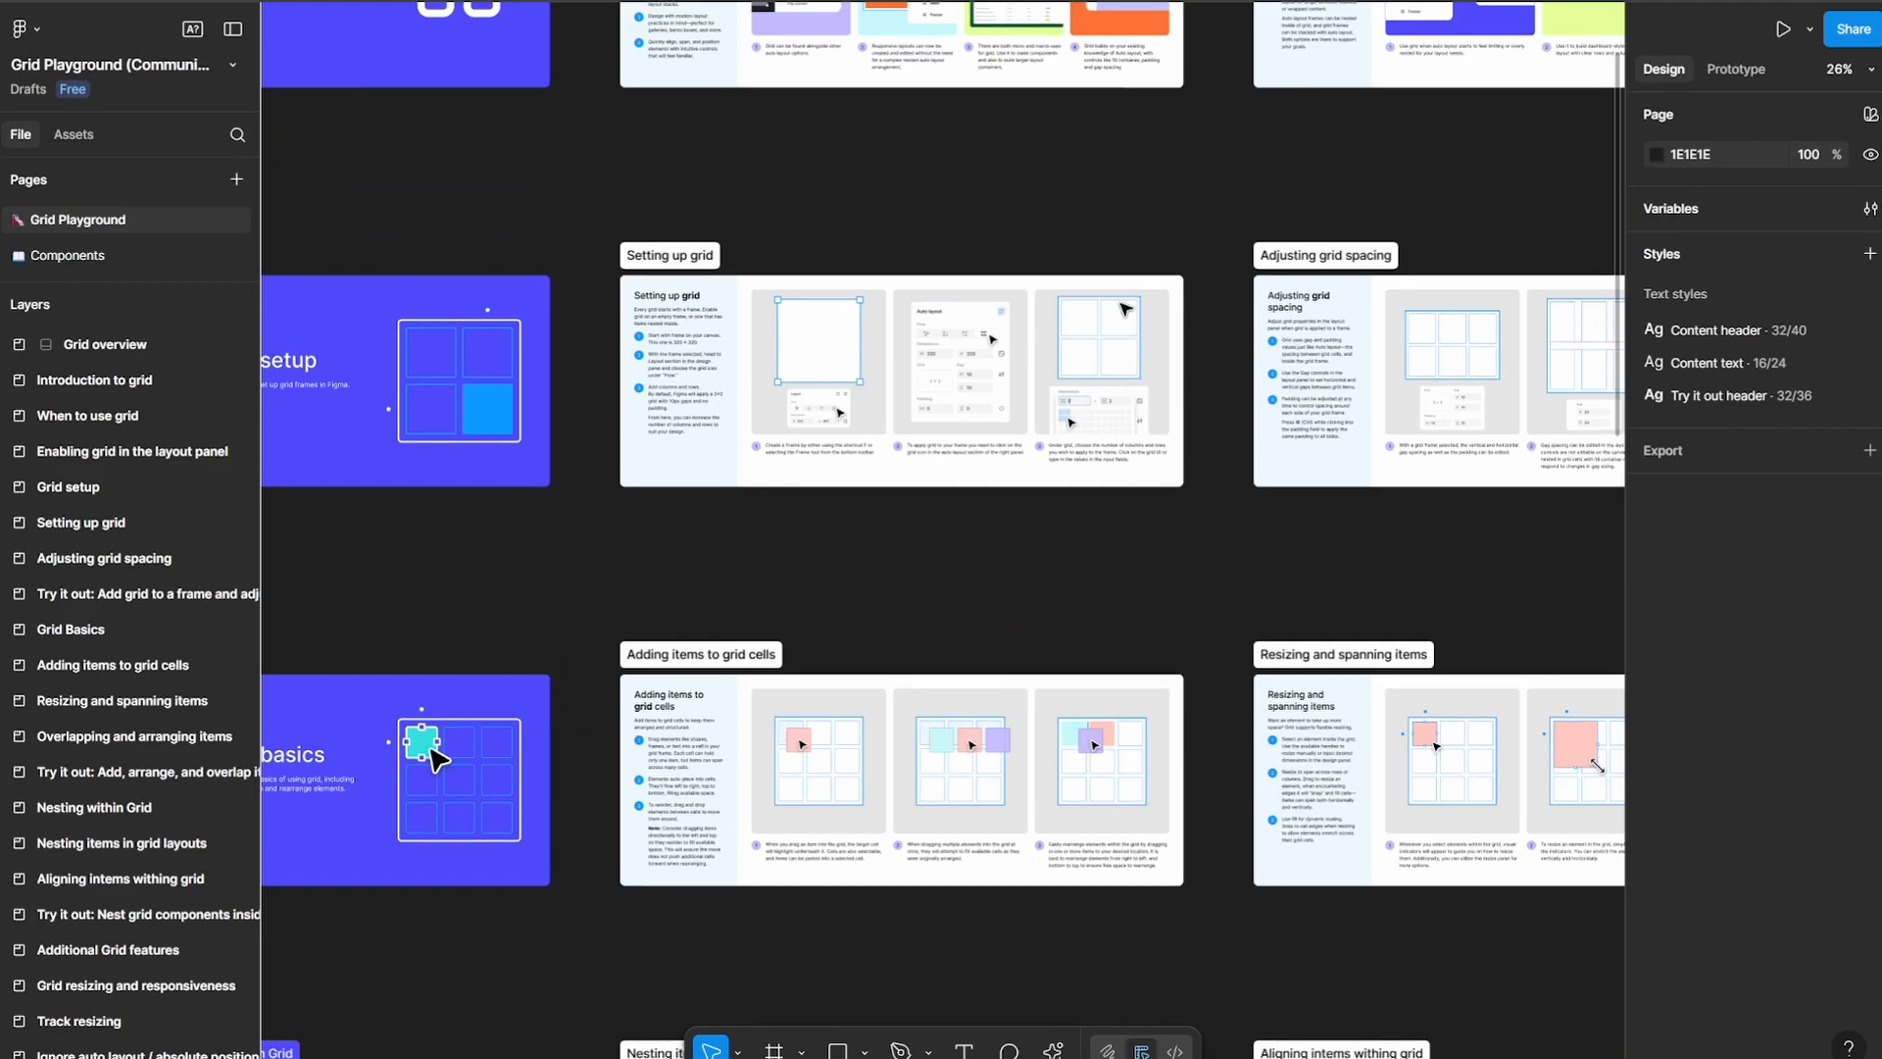
pyautogui.scroll(4, 1126, 311)
pyautogui.scroll(2, 1131, 380)
pyautogui.scroll(-6, 480, 328)
pyautogui.moveTo(618, 600); pyautogui.dragTo(1009, 366)
pyautogui.scroll(4, 1017, 371)
pyautogui.moveTo(1419, 211); pyautogui.dragTo(546, 773)
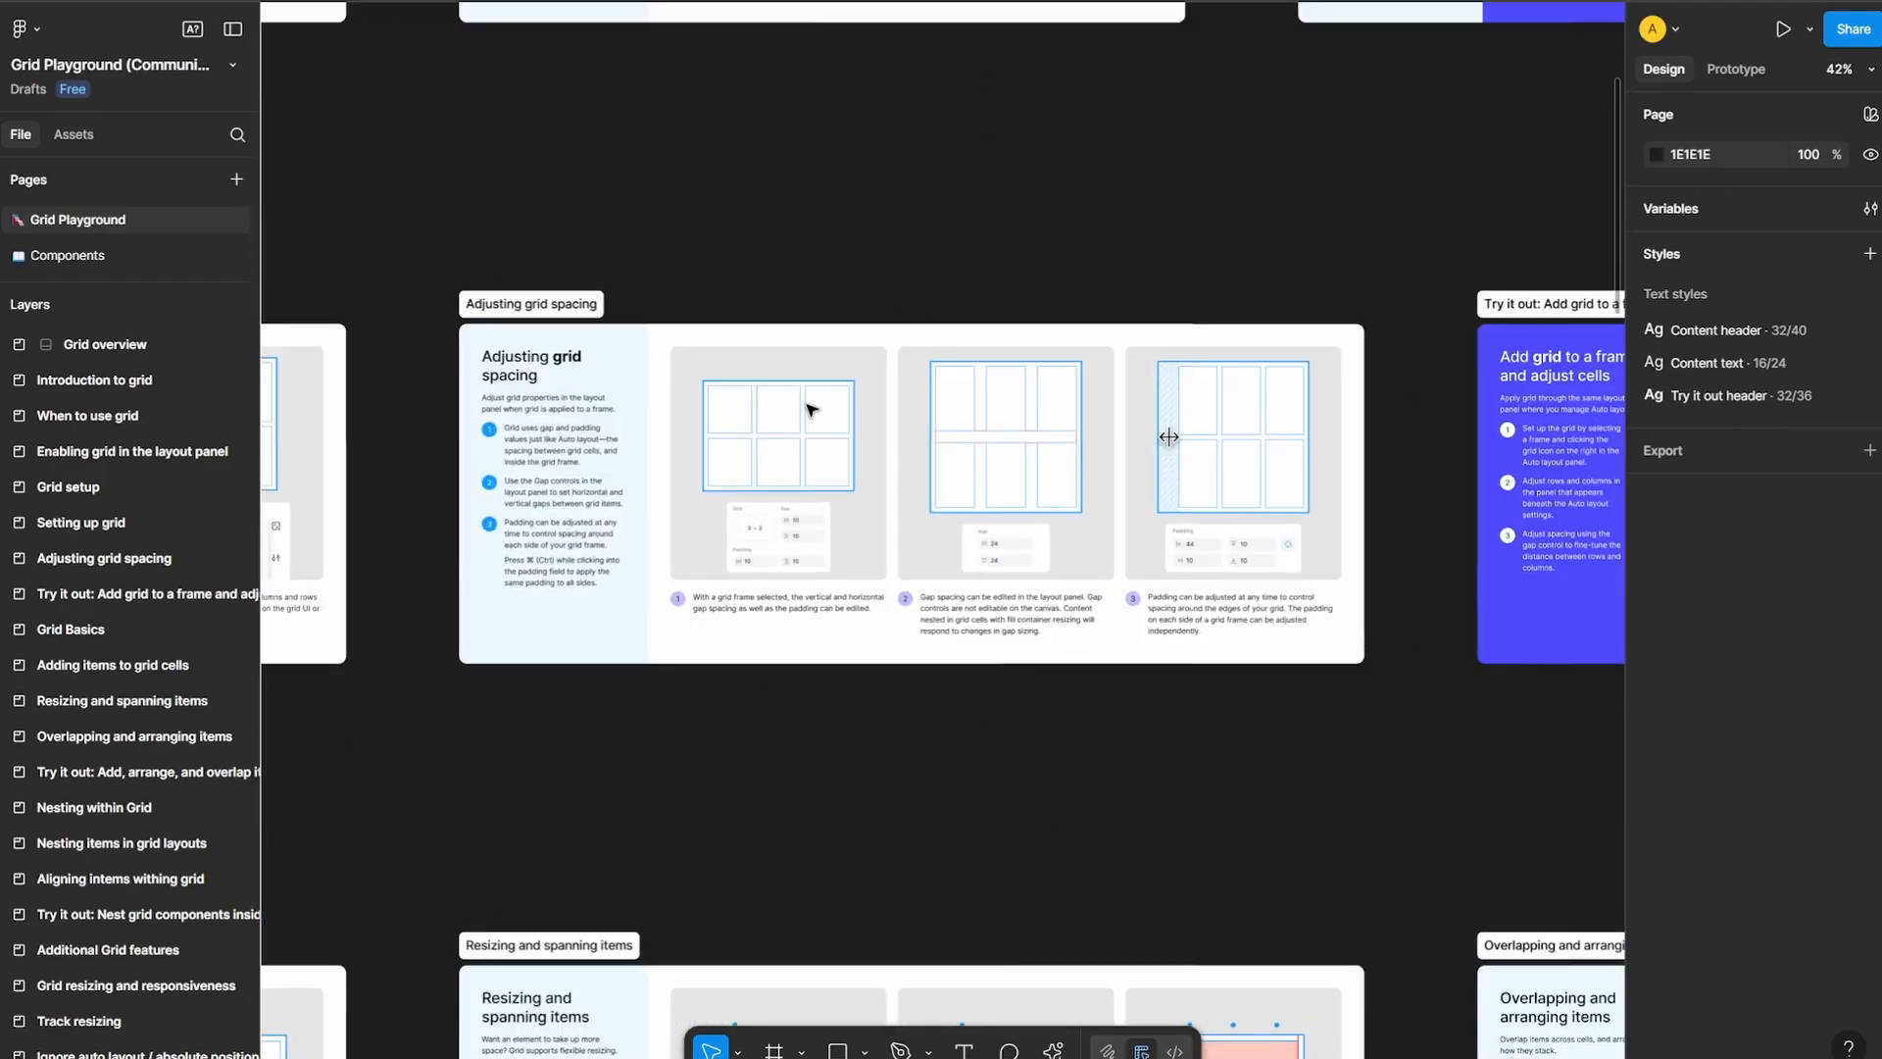
pyautogui.scroll(-5, 647, 561)
pyautogui.moveTo(976, 609); pyautogui.dragTo(588, 565)
pyautogui.scroll(6, 784, 521)
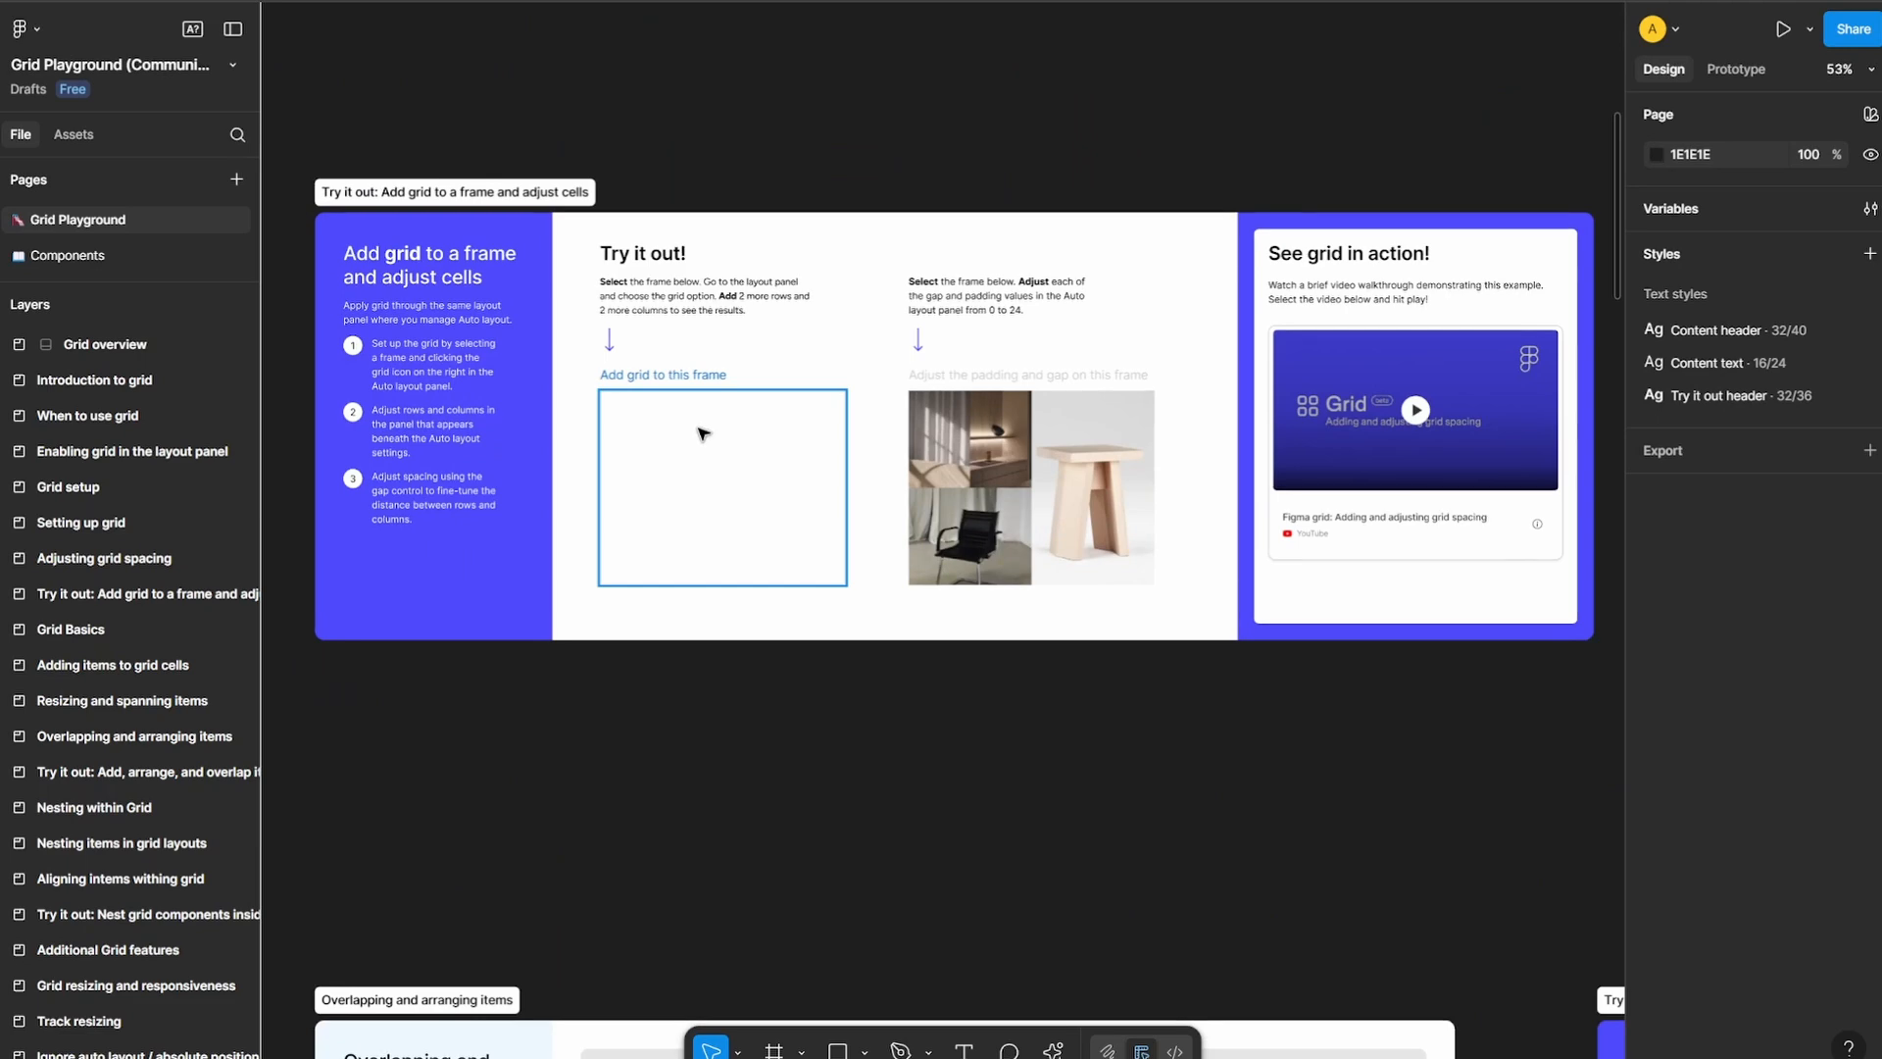
pyautogui.scroll(5, 702, 434)
pyautogui.click(756, 512)
# Draw a 1169 × 1169 frame on the empty canvas beside the "Add grid to a frame" try-it-out section and add auto layout to it
pyautogui.scroll(-5, 459, 555)
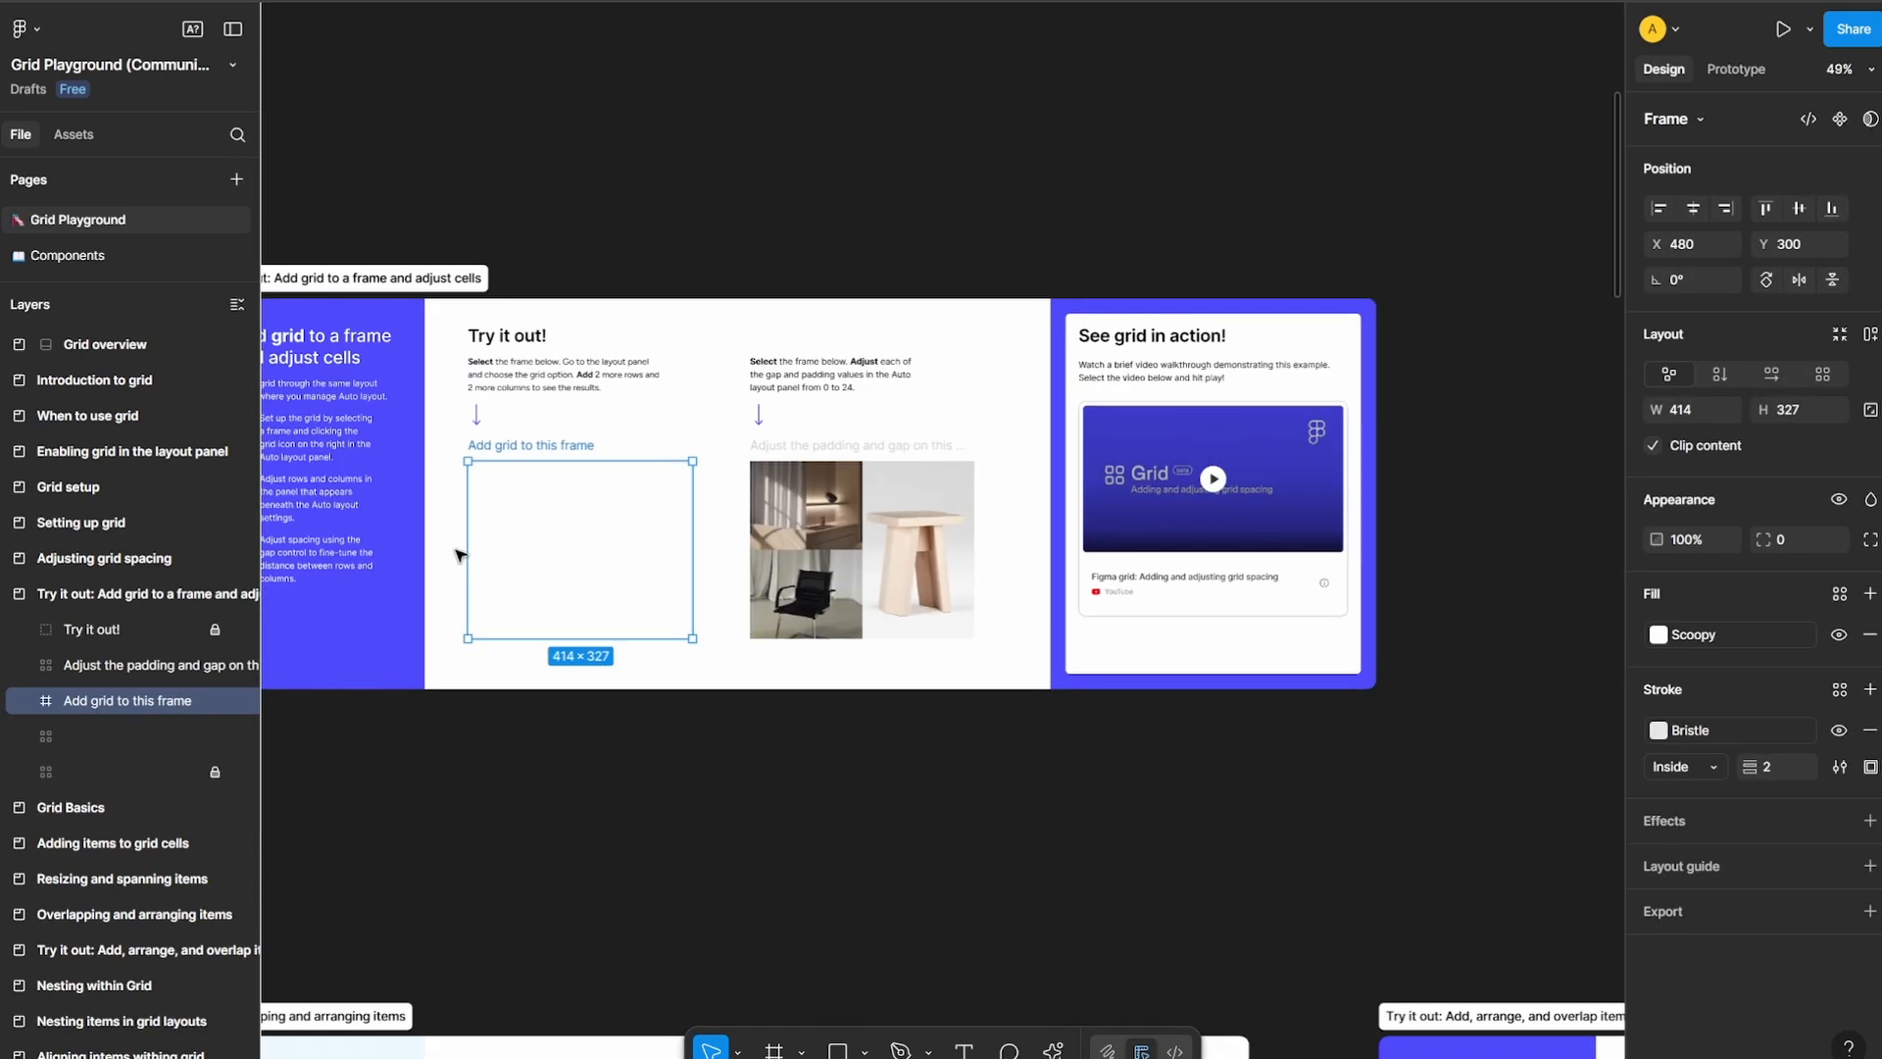
pyautogui.scroll(-3, 459, 555)
pyautogui.moveTo(1328, 522); pyautogui.dragTo(711, 642)
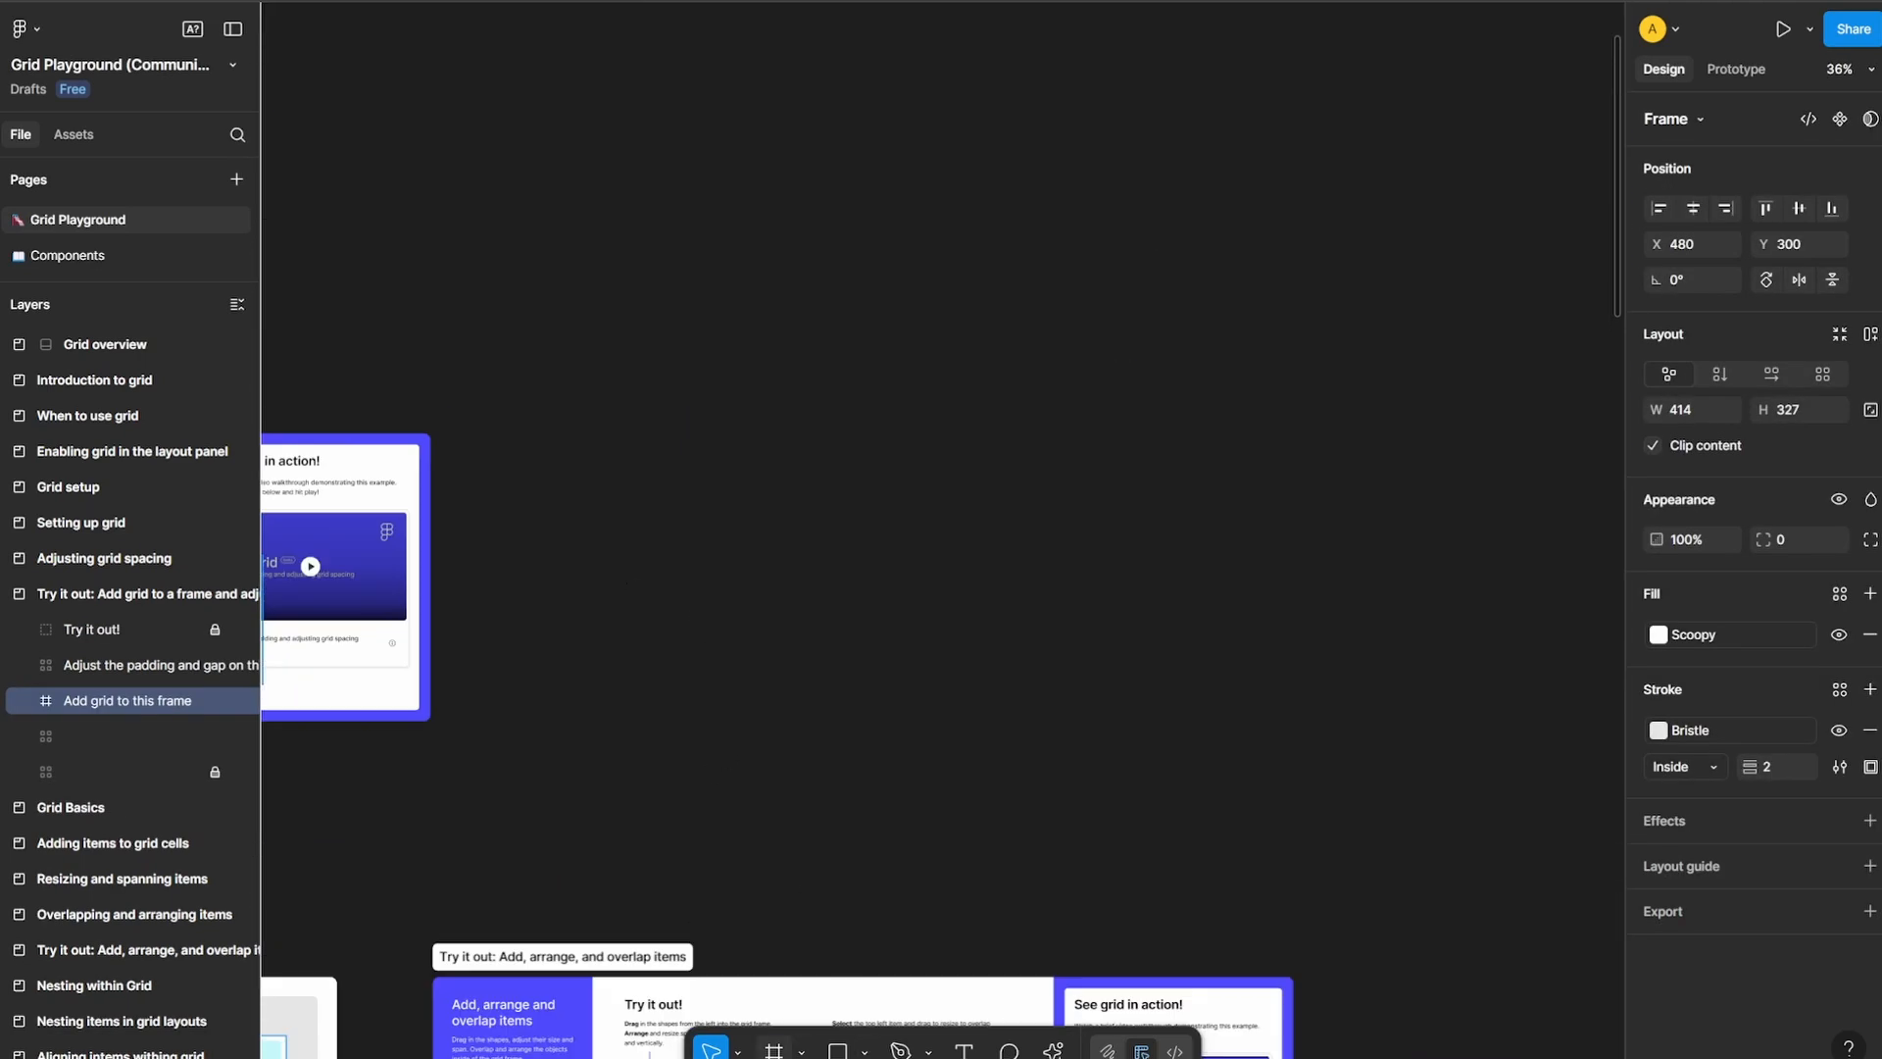
pyautogui.press('f')
pyautogui.moveTo(659, 383)
pyautogui.mouseDown()
pyautogui.moveTo(1138, 722)
pyautogui.moveTo(1127, 638)
pyautogui.mouseUp()
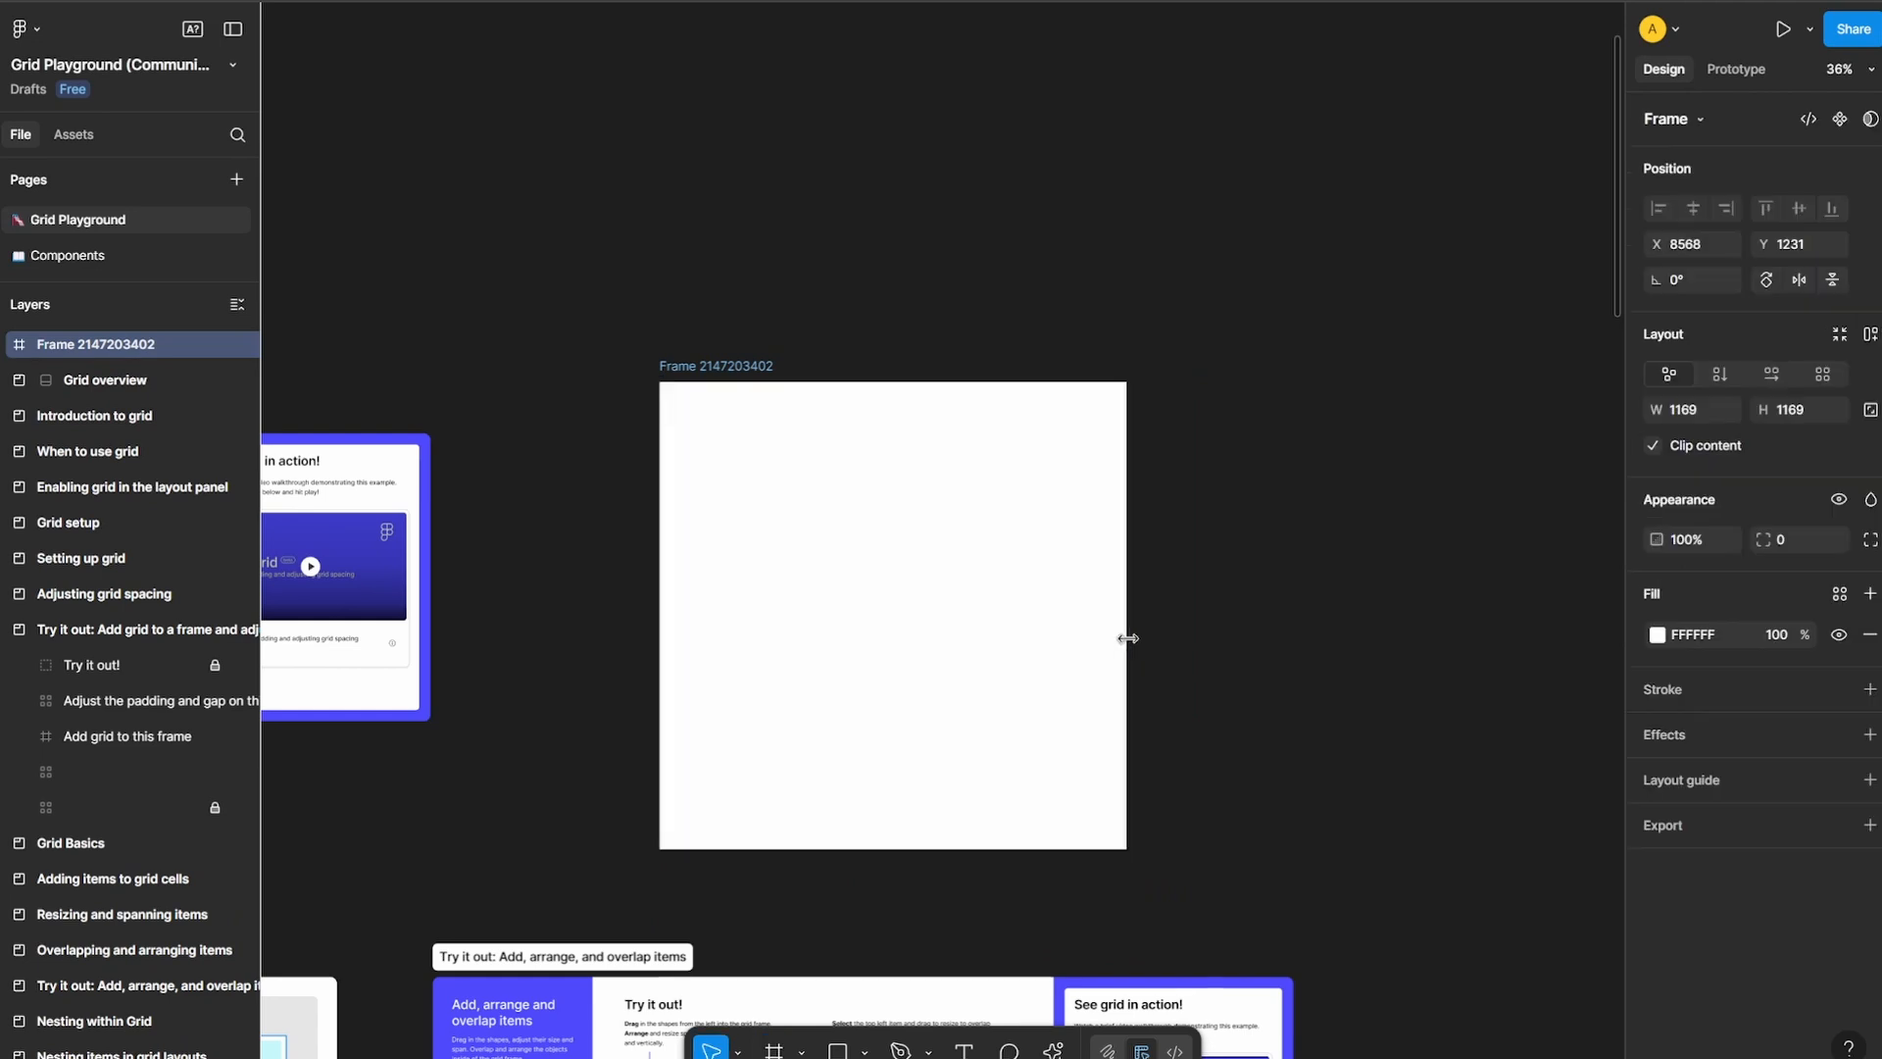
pyautogui.scroll(4, 1078, 622)
pyautogui.scroll(-3, 1034, 617)
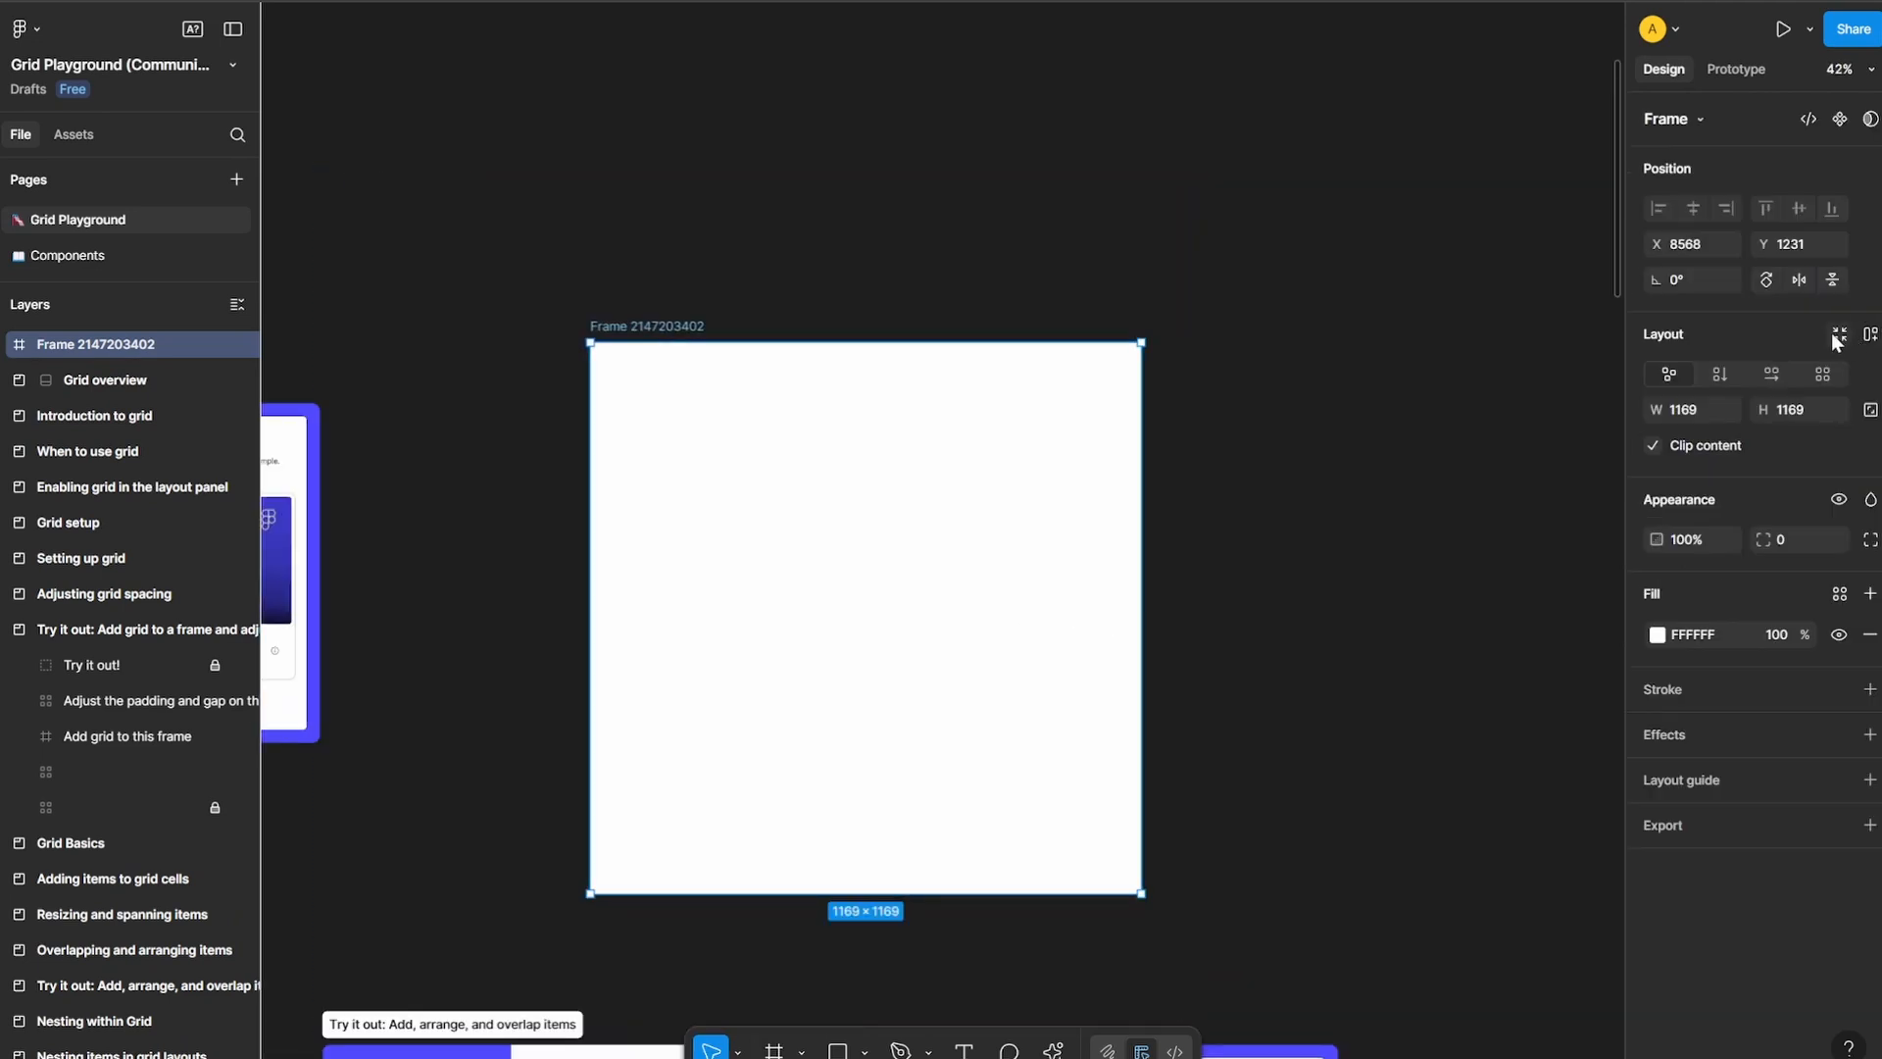
pyautogui.click(1872, 346)
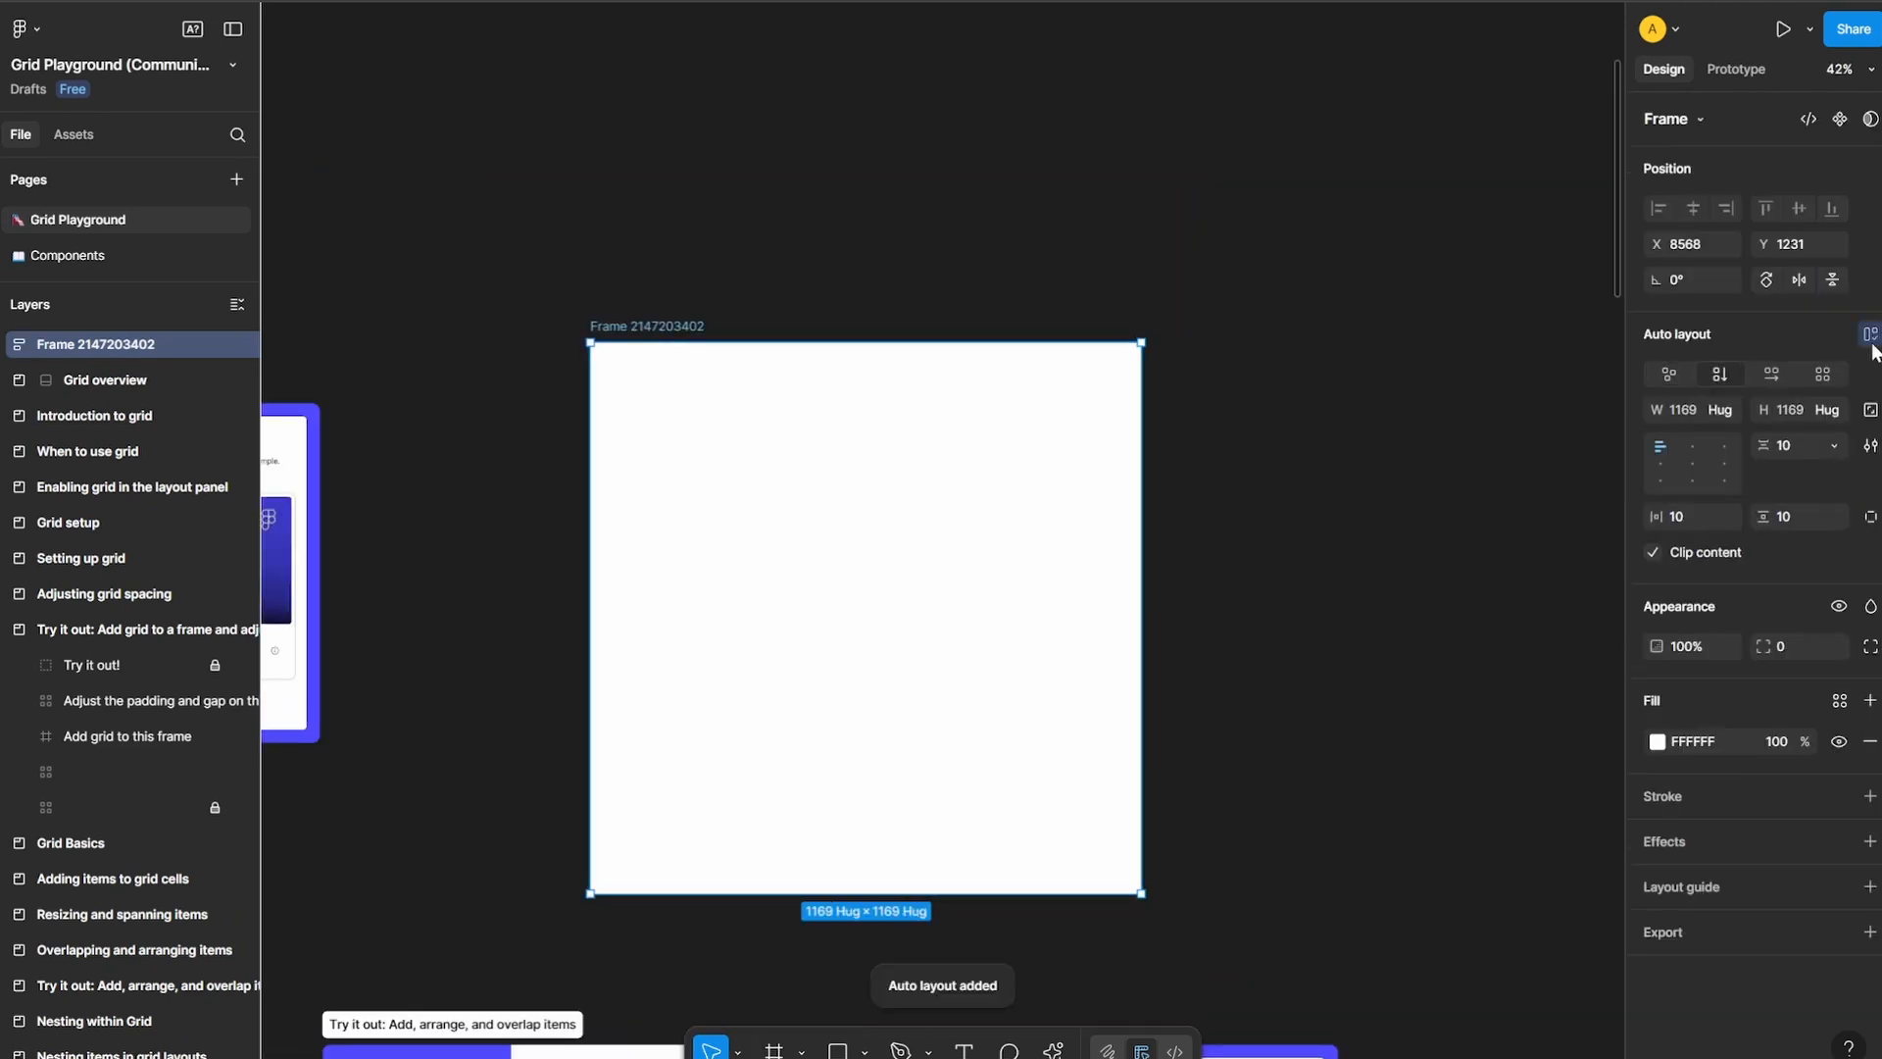
# Switch the new frame's auto layout to grid and set it to 4 columns by 3 rows
pyautogui.click(1823, 375)
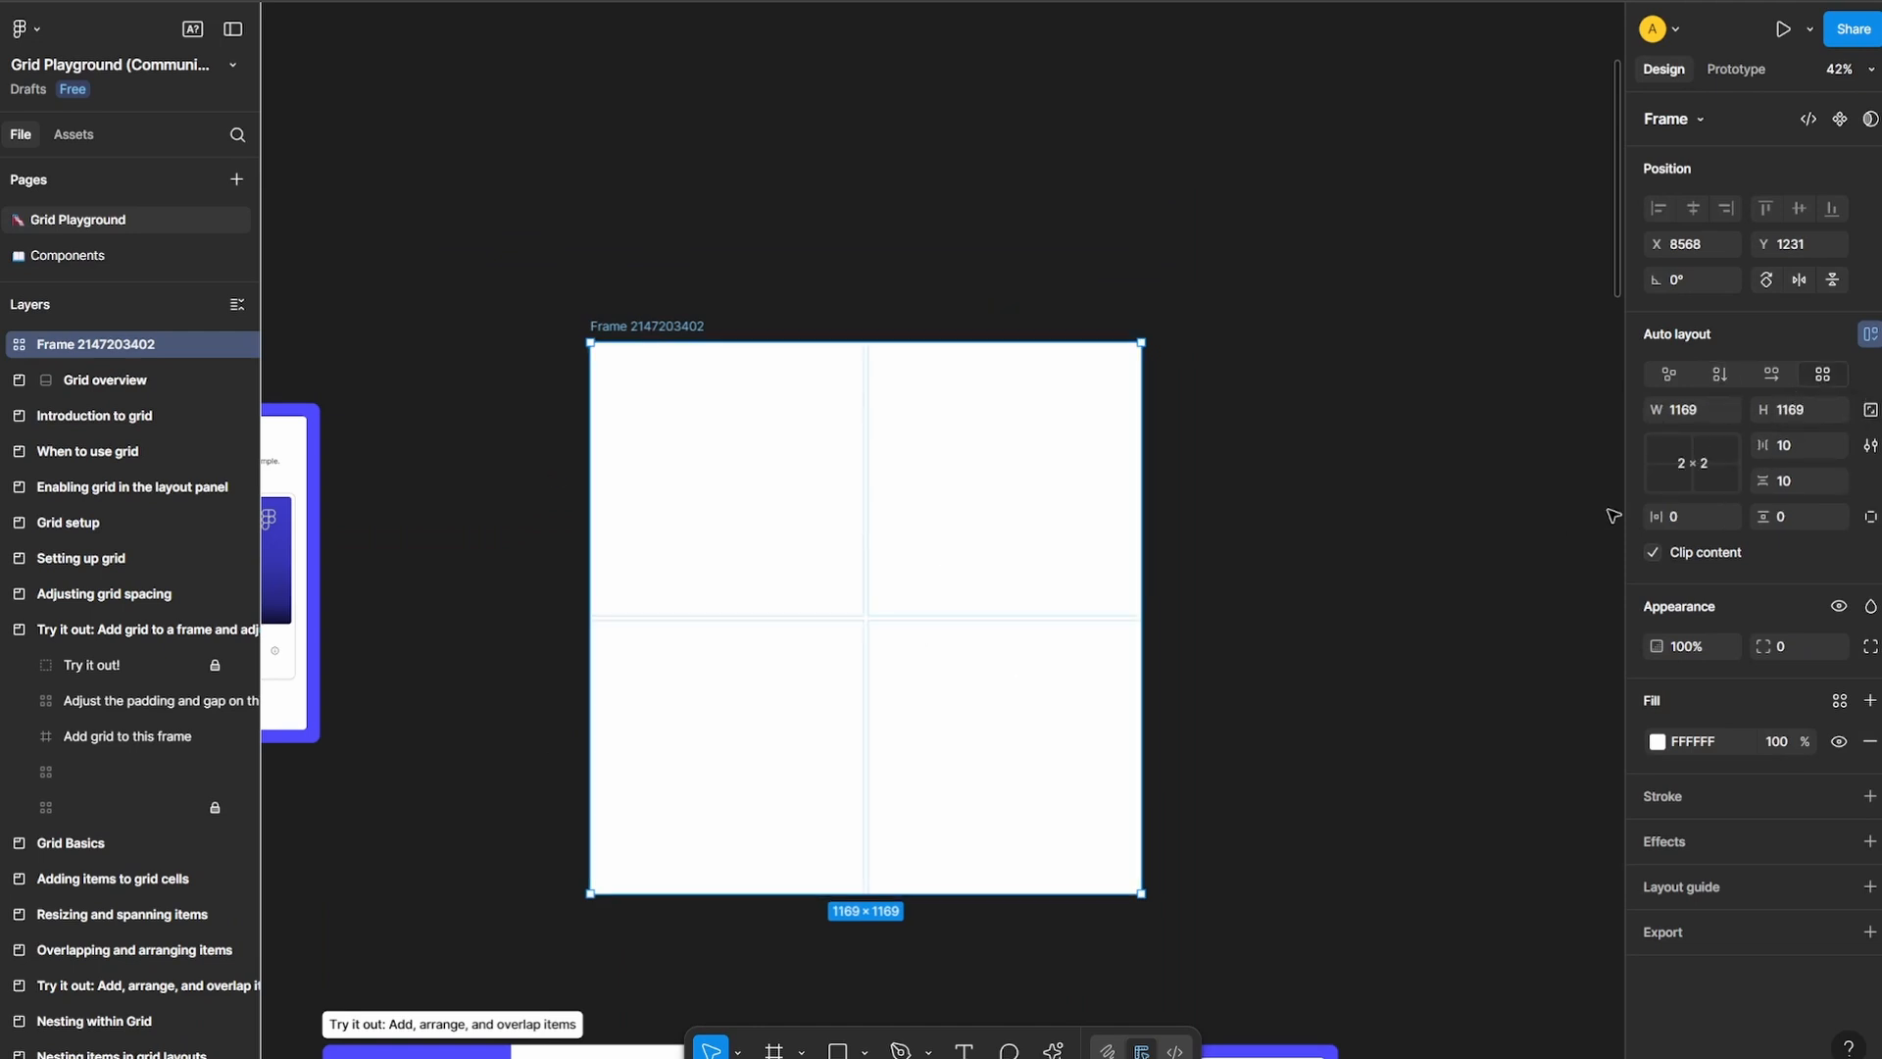
pyautogui.click(1701, 465)
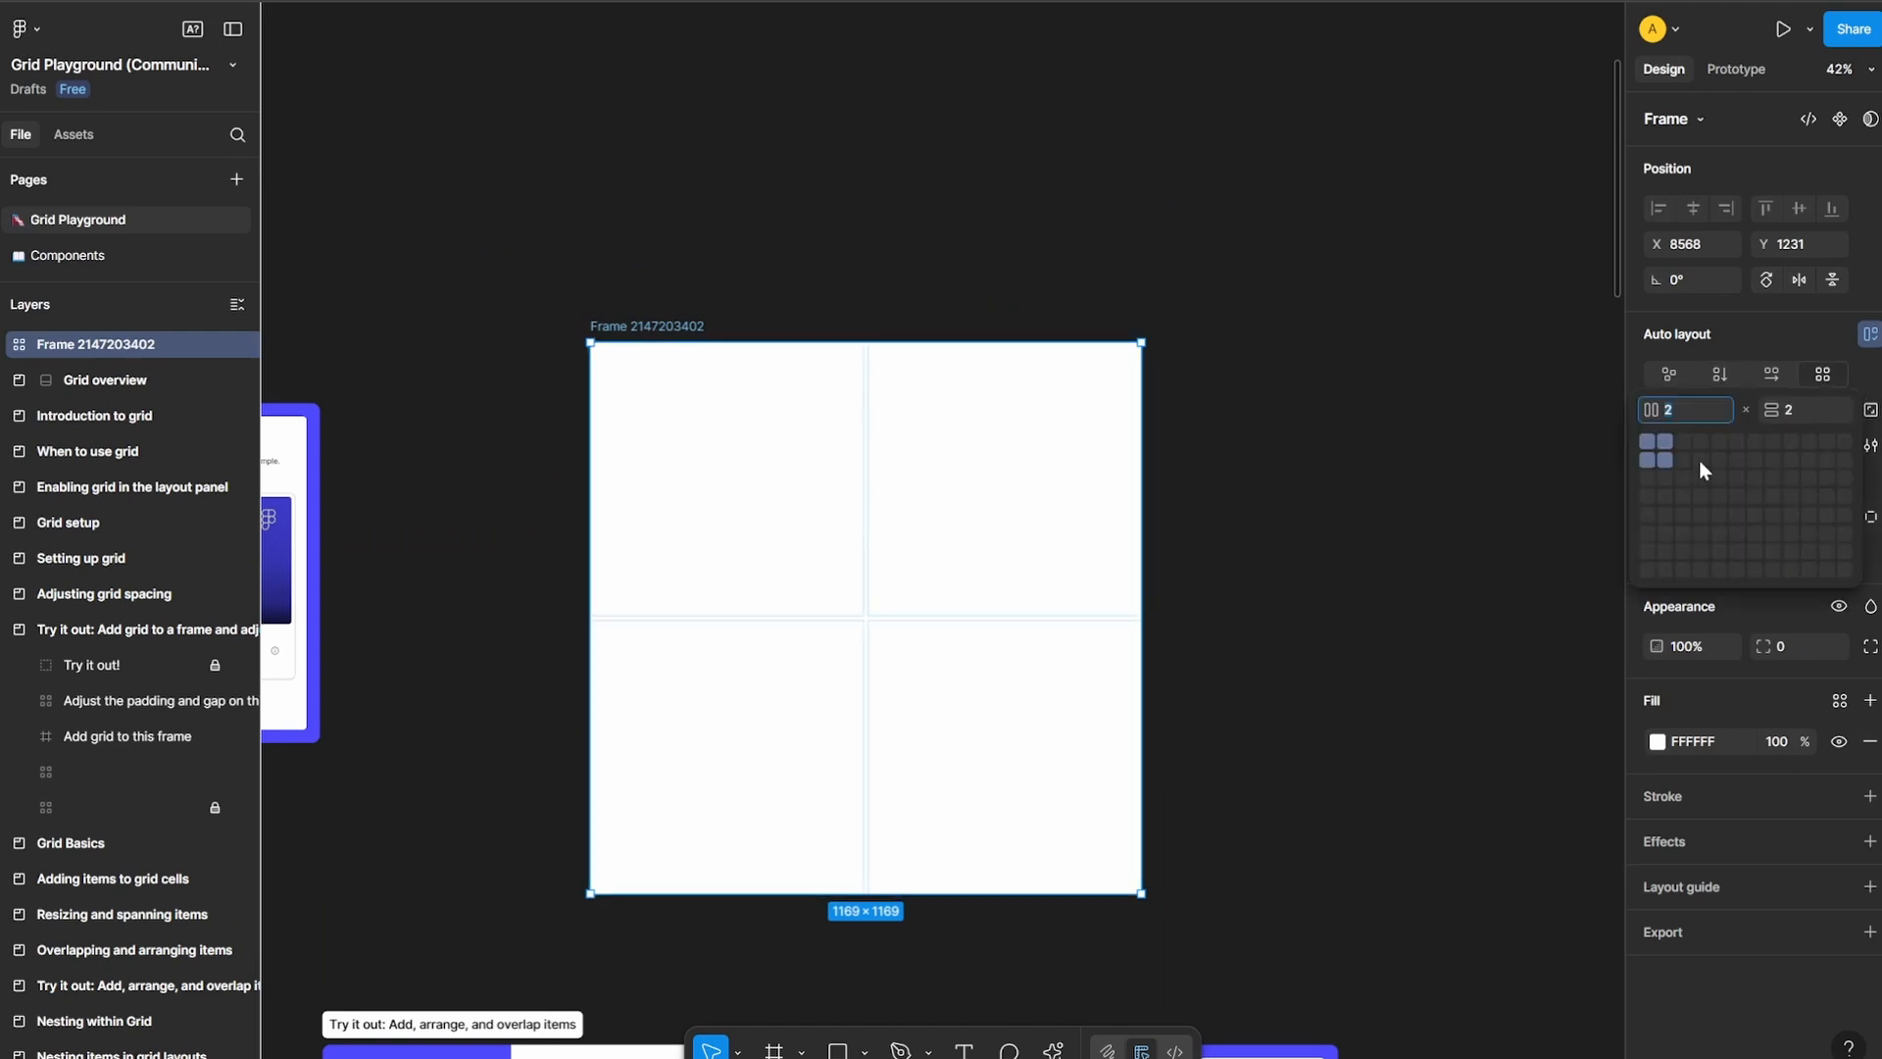
pyautogui.click(1700, 448)
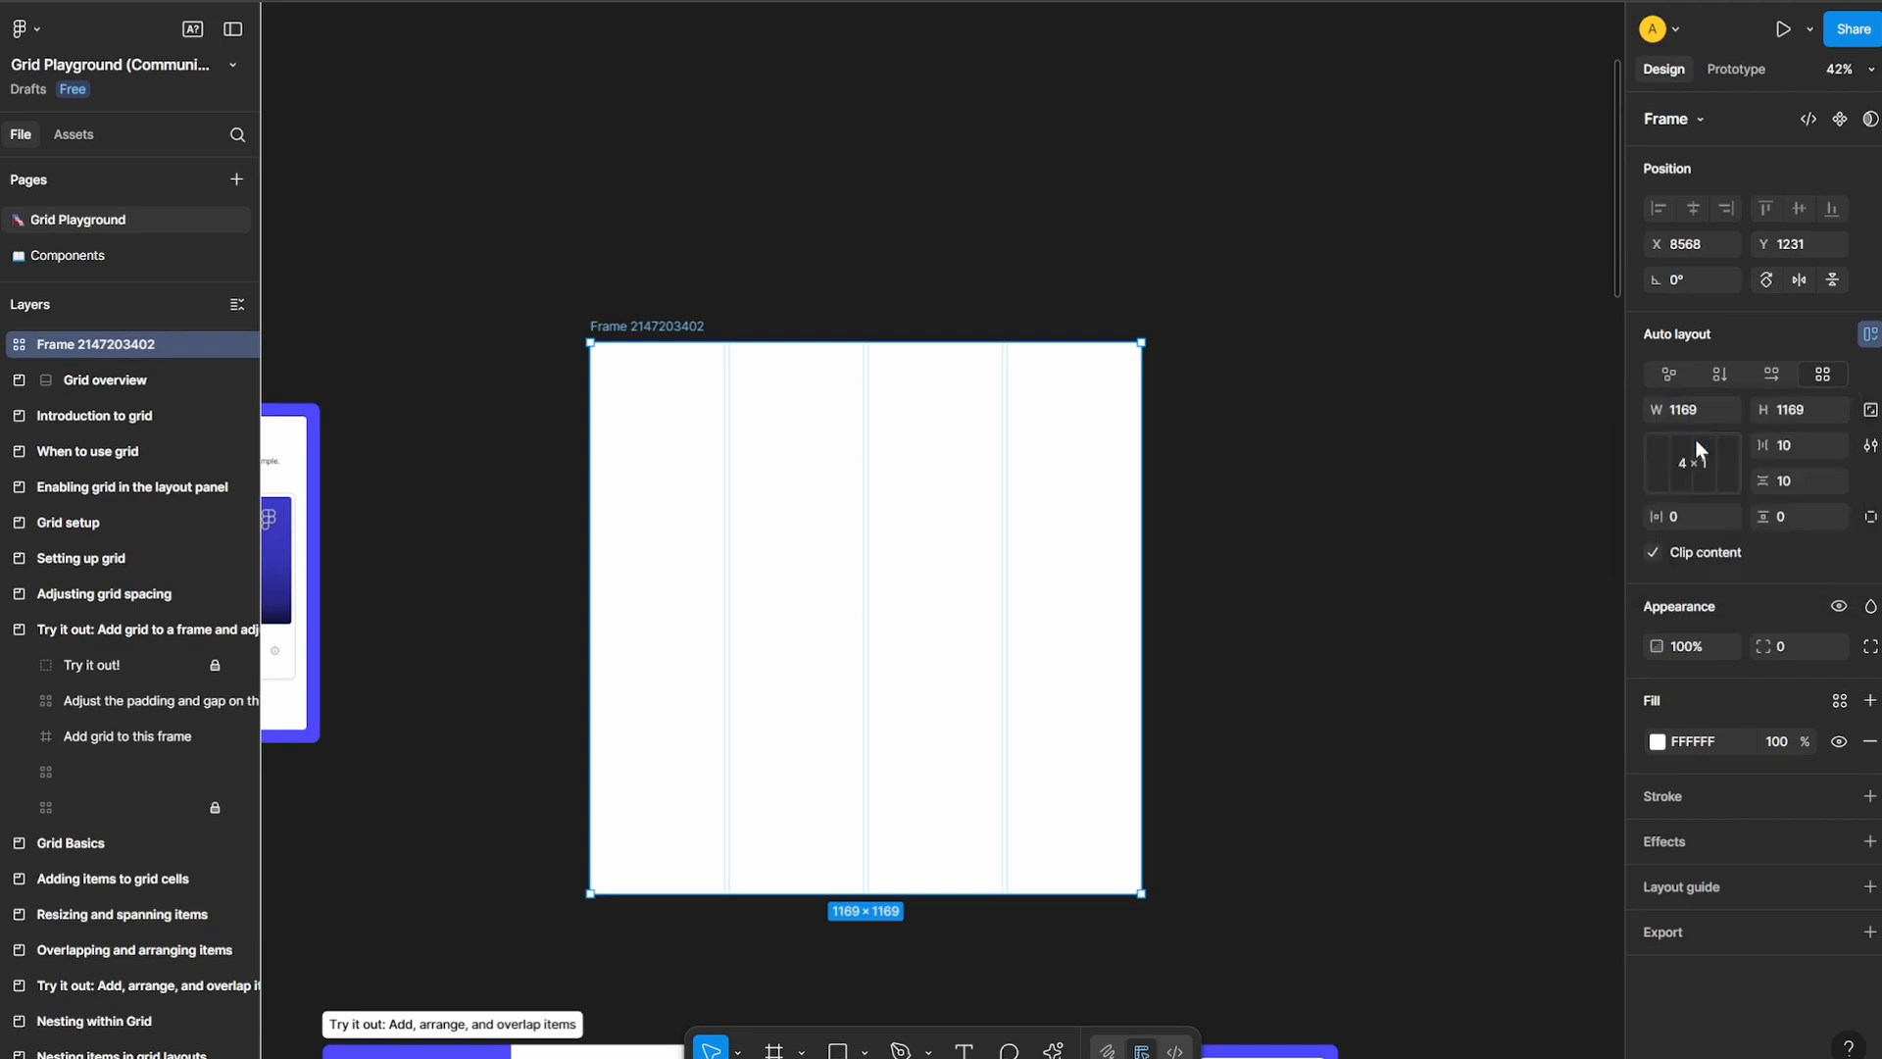
pyautogui.click(1722, 466)
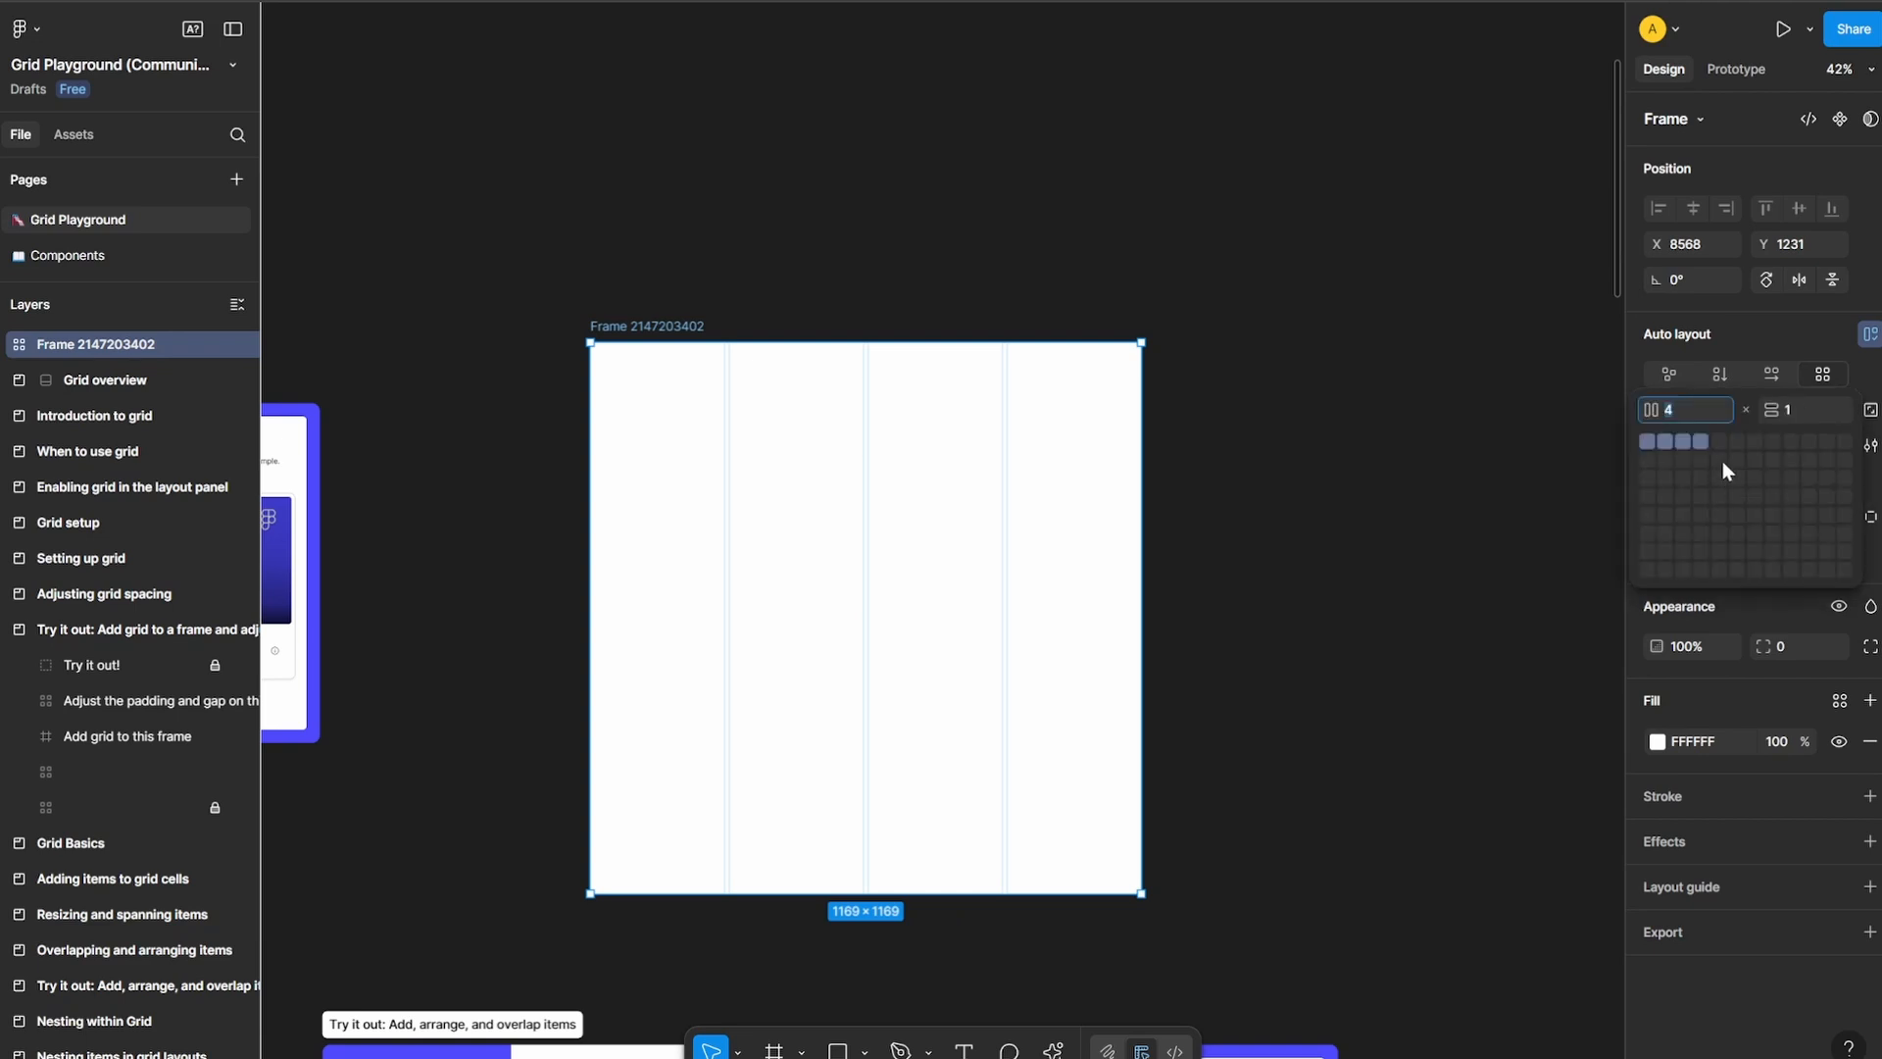
pyautogui.click(1701, 472)
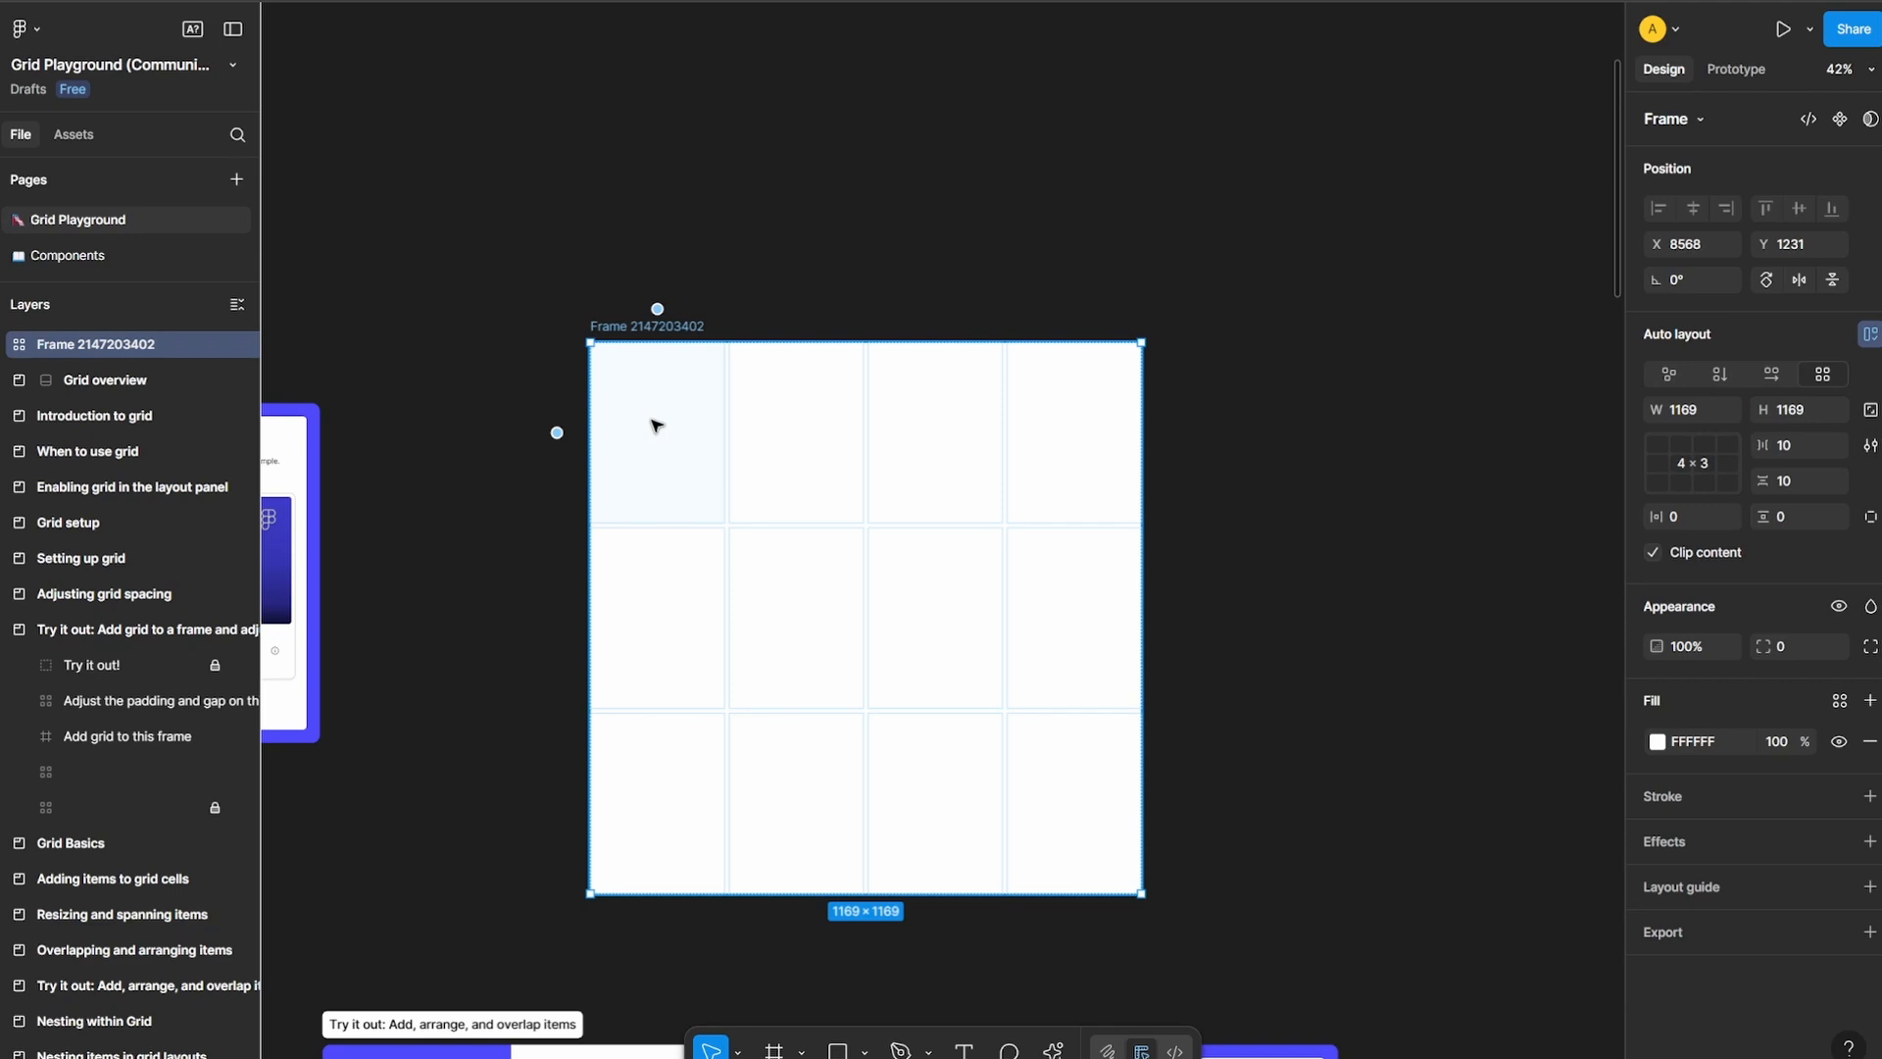
# Paste the dog image into the grid's first cell and resize it to fill the cell, 284.75 × 382.66
pyautogui.hotkey('ctrl', 'v')
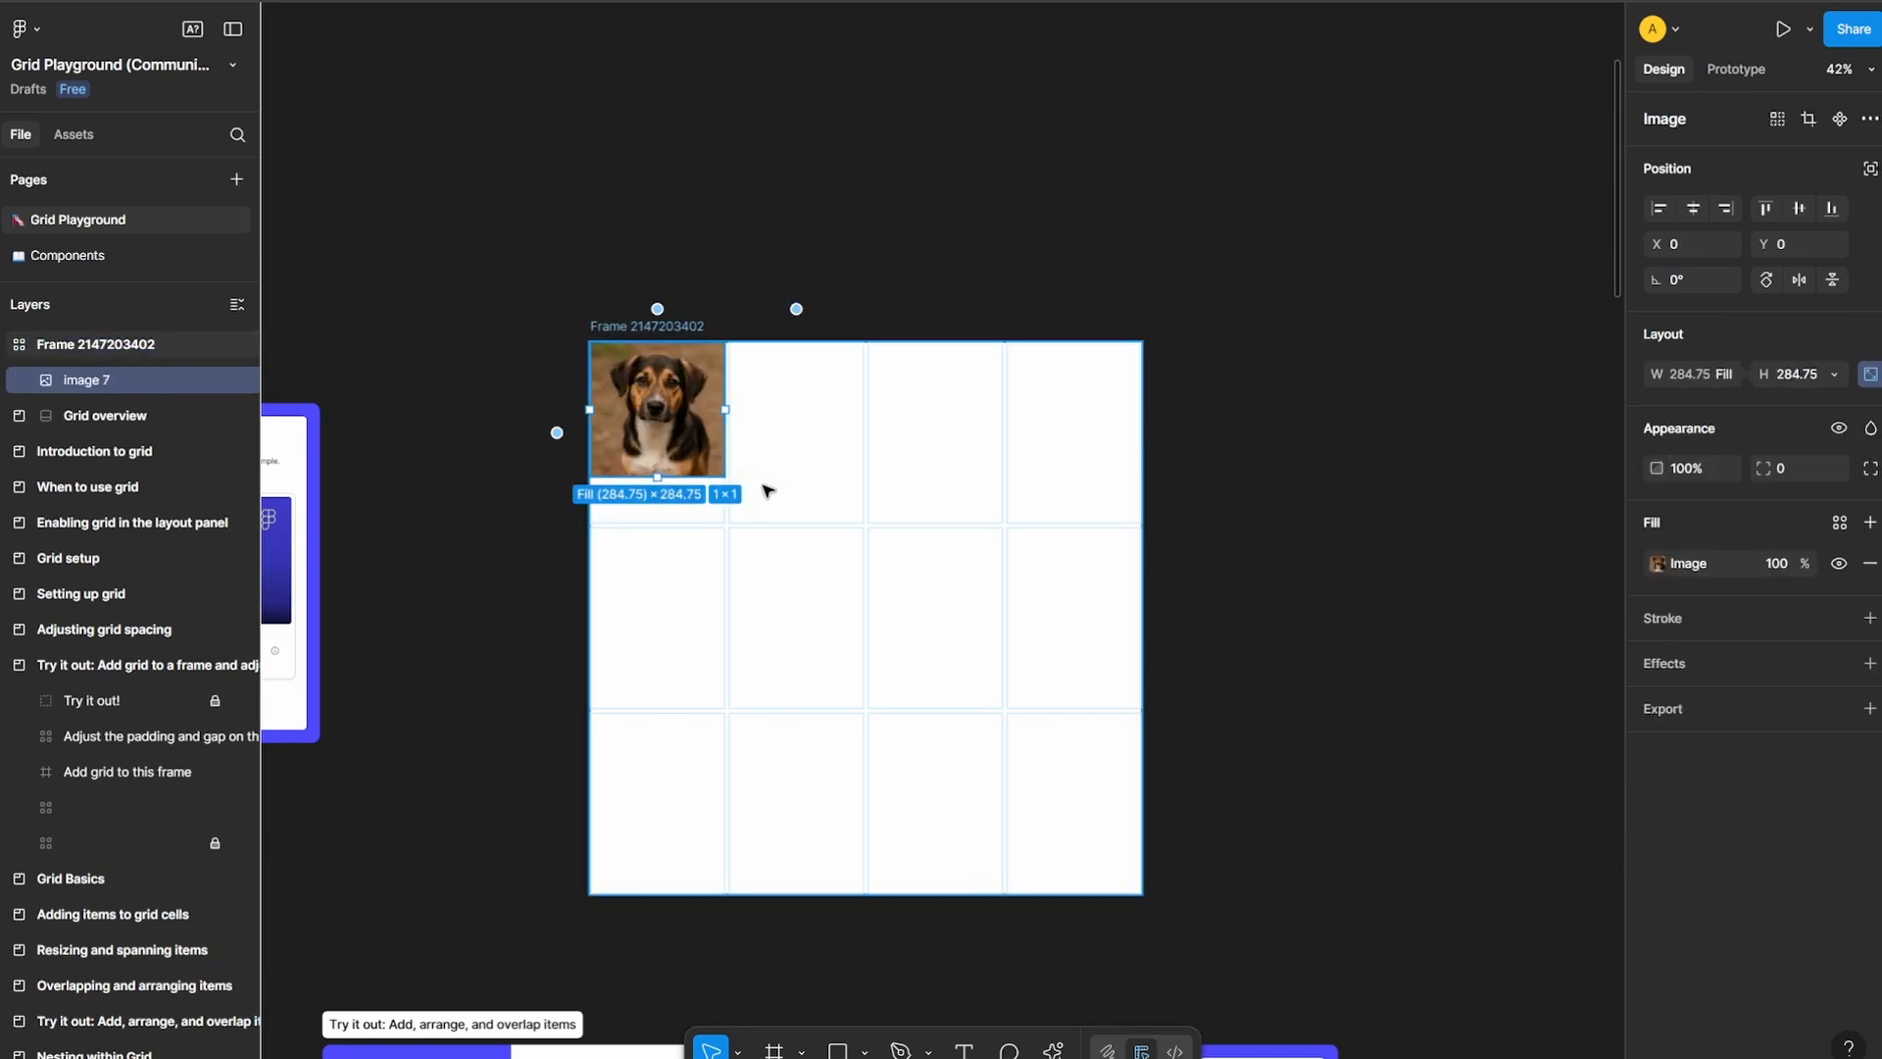
pyautogui.scroll(5, 767, 490)
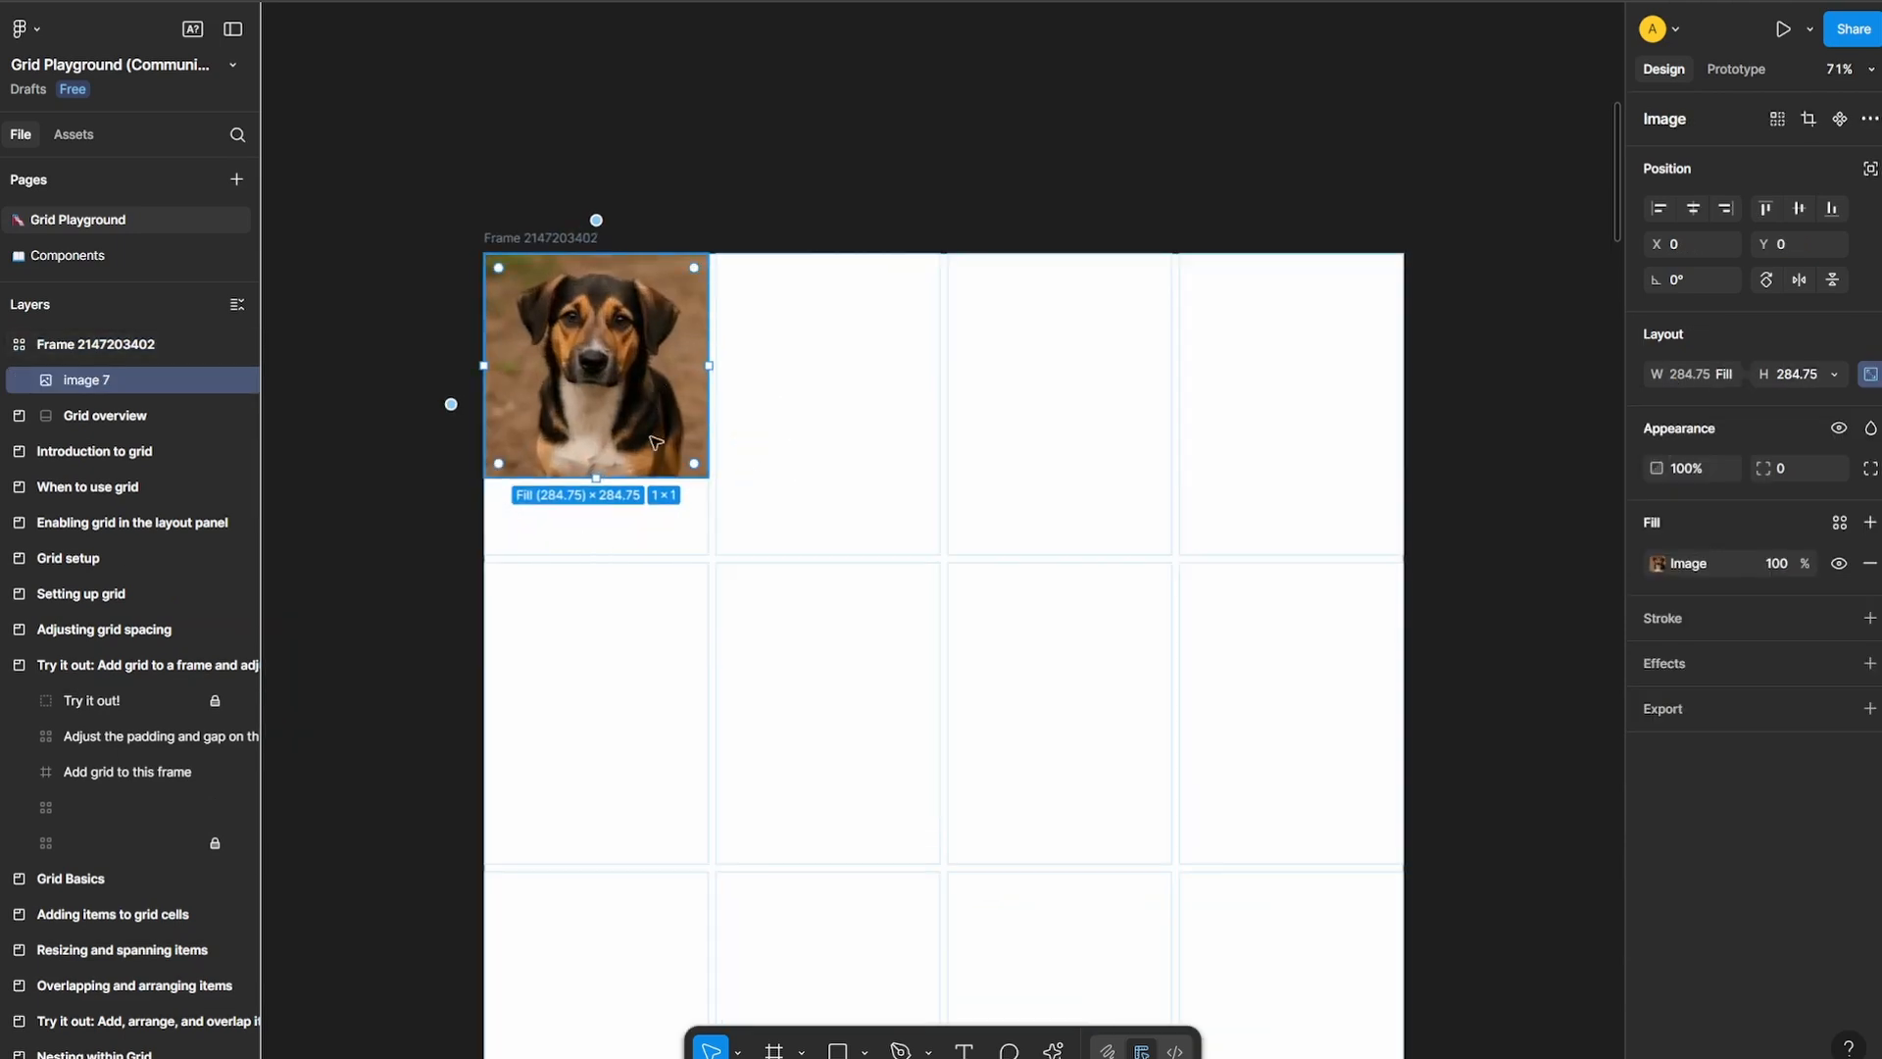
pyautogui.moveTo(596, 477); pyautogui.dragTo(595, 552)
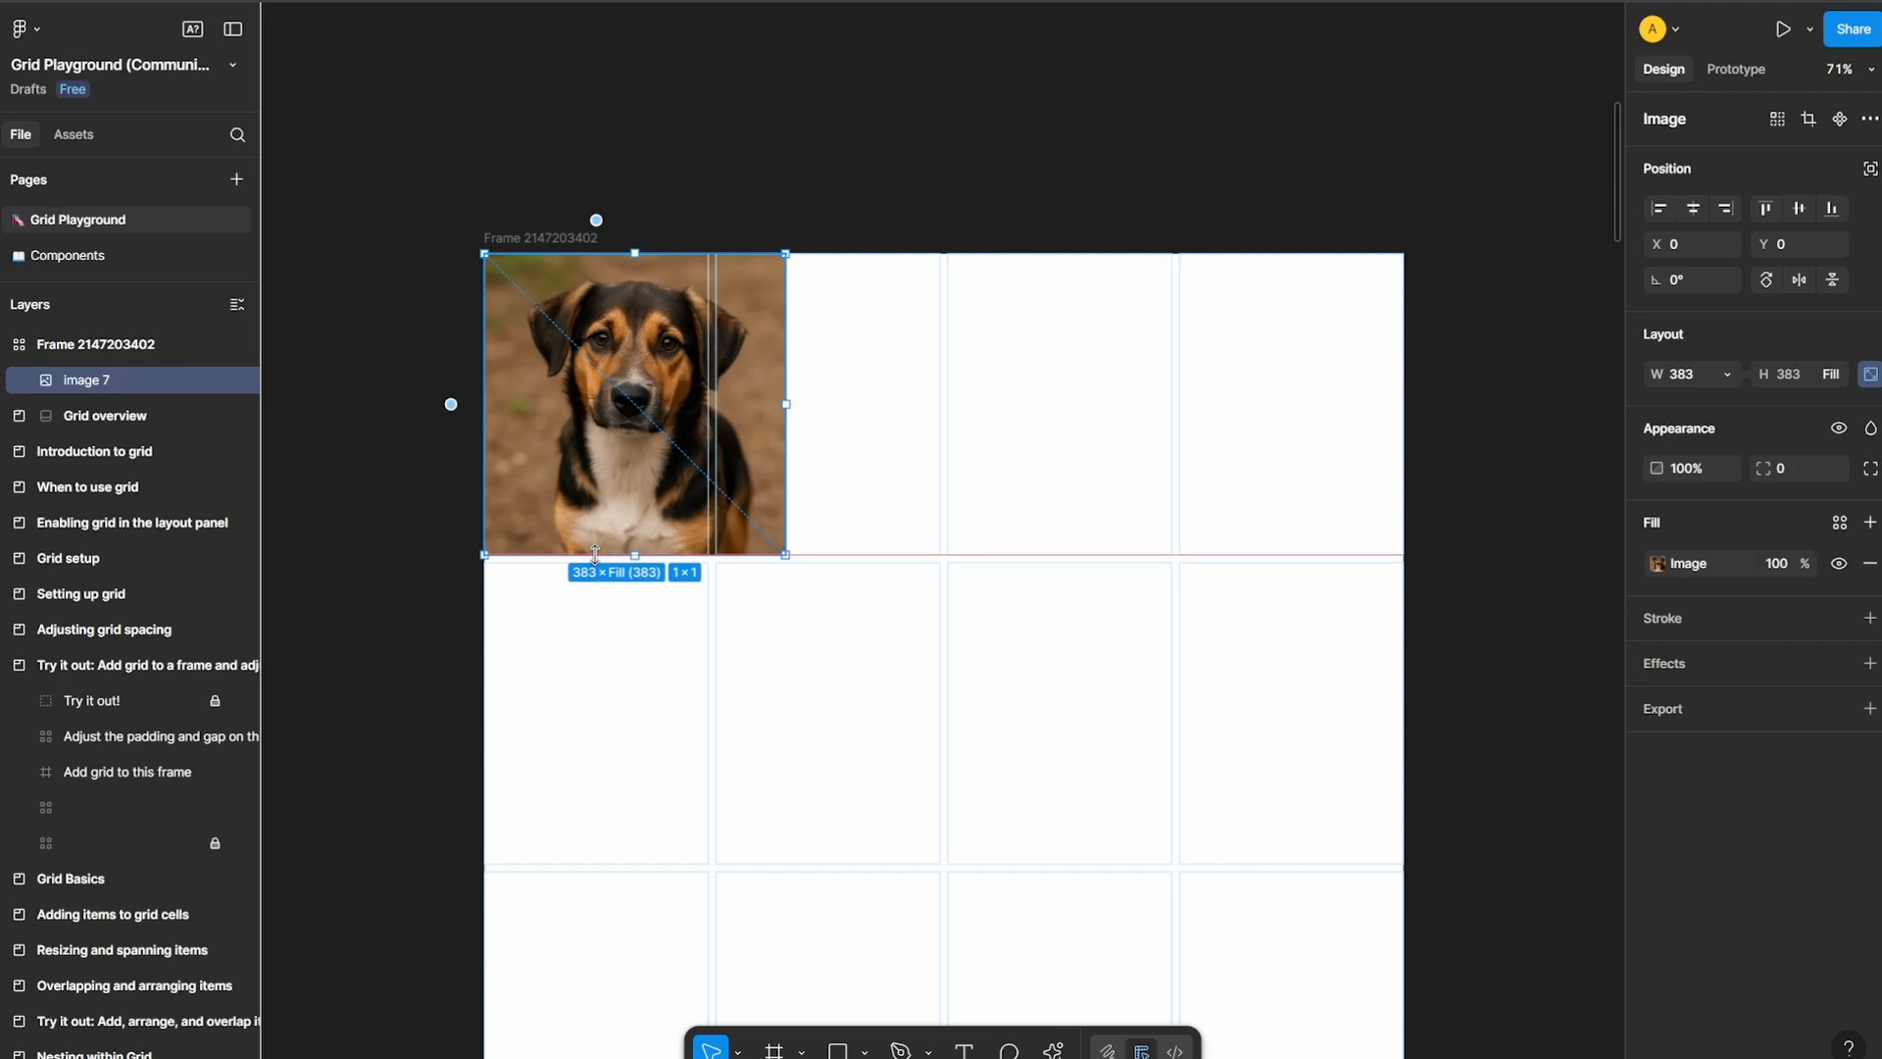
pyautogui.moveTo(788, 401); pyautogui.dragTo(714, 408)
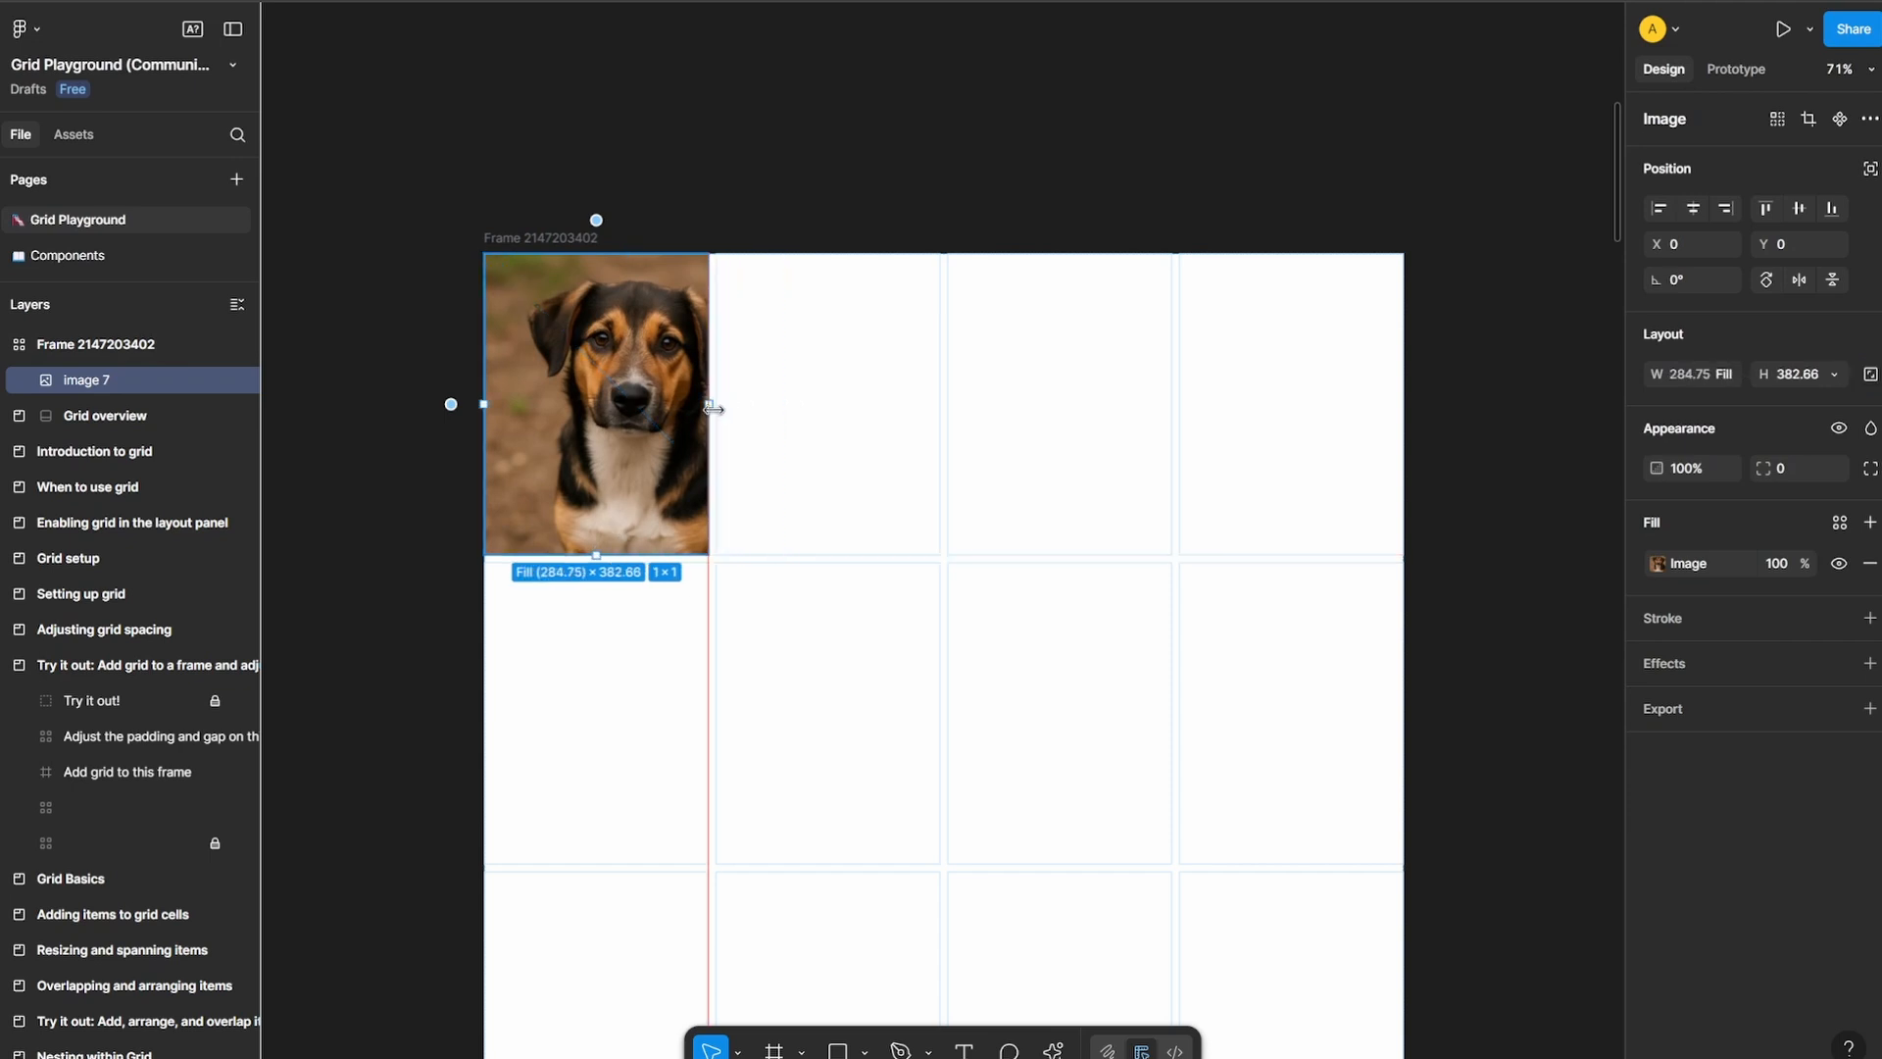
pyautogui.click(851, 183)
pyautogui.click(609, 383)
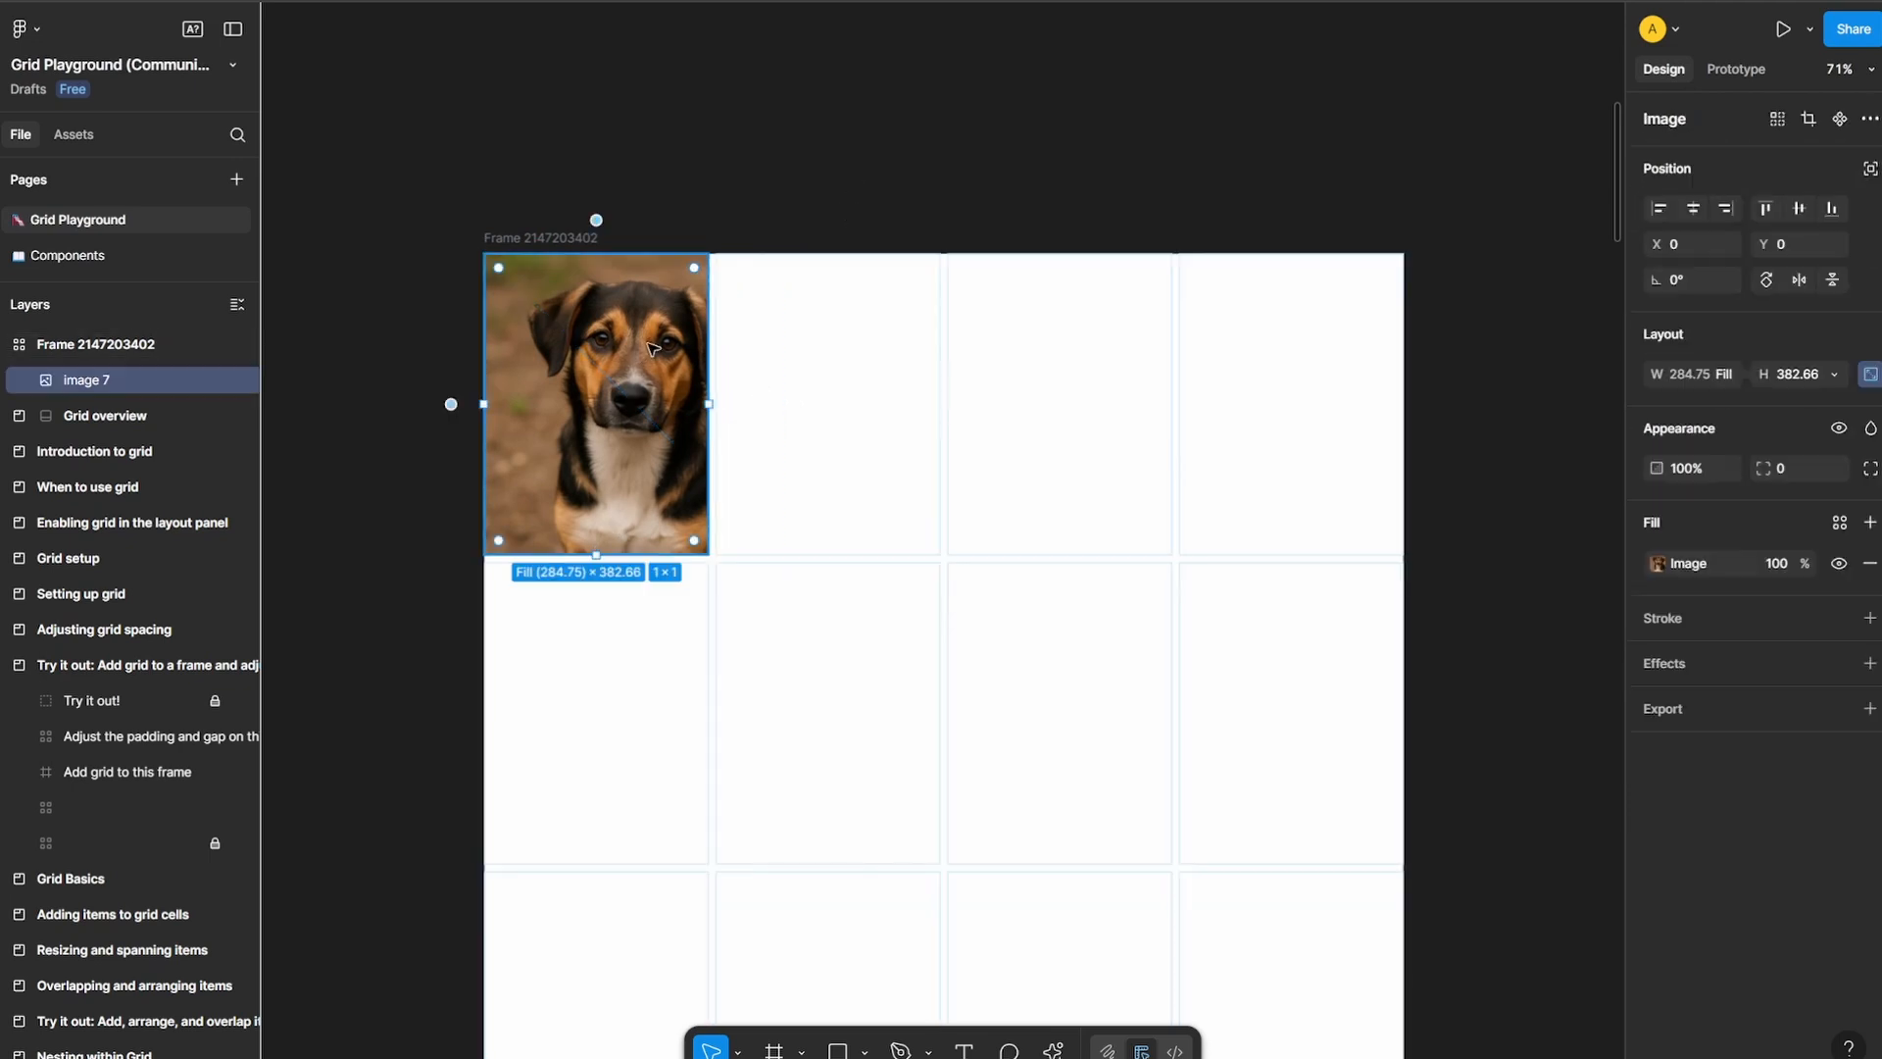
# Paste a second dog image into the third cell of the middle row and enlarge it to the row's height, 383
pyautogui.click(985, 659)
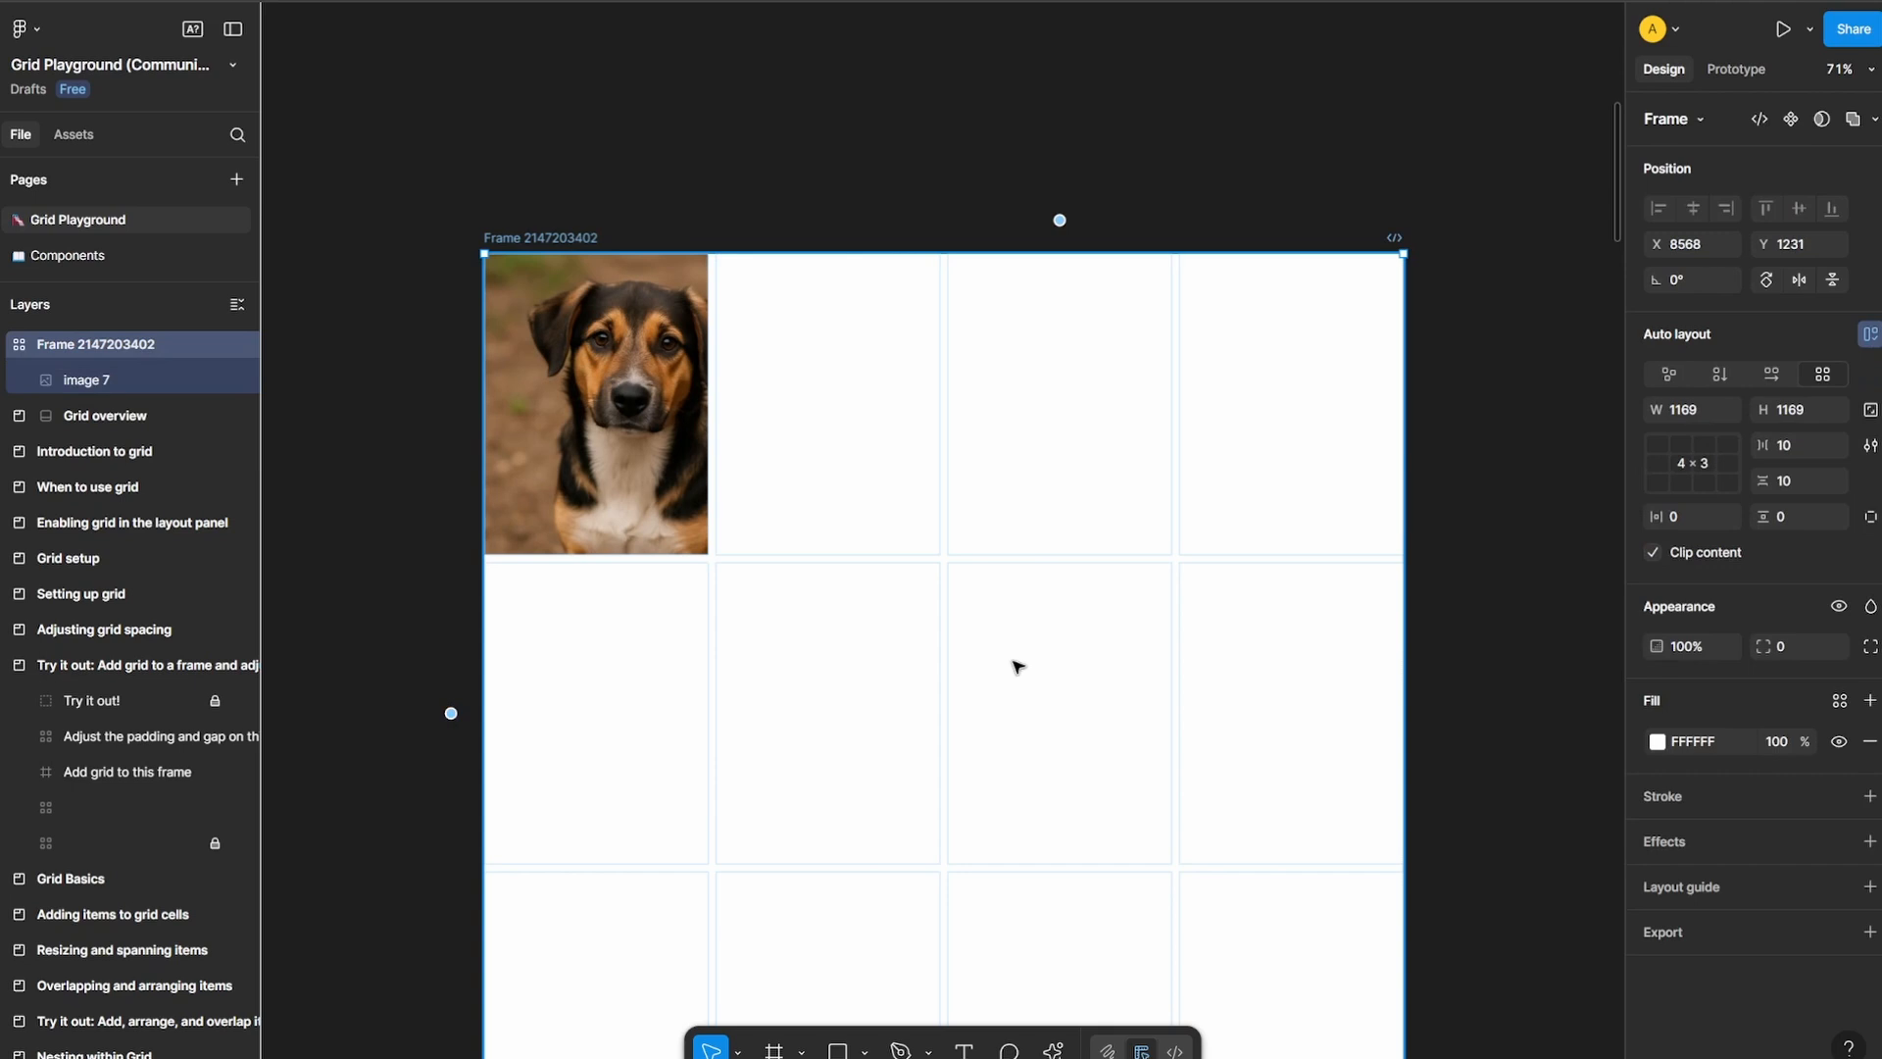
pyautogui.hotkey('ctrl', 'v')
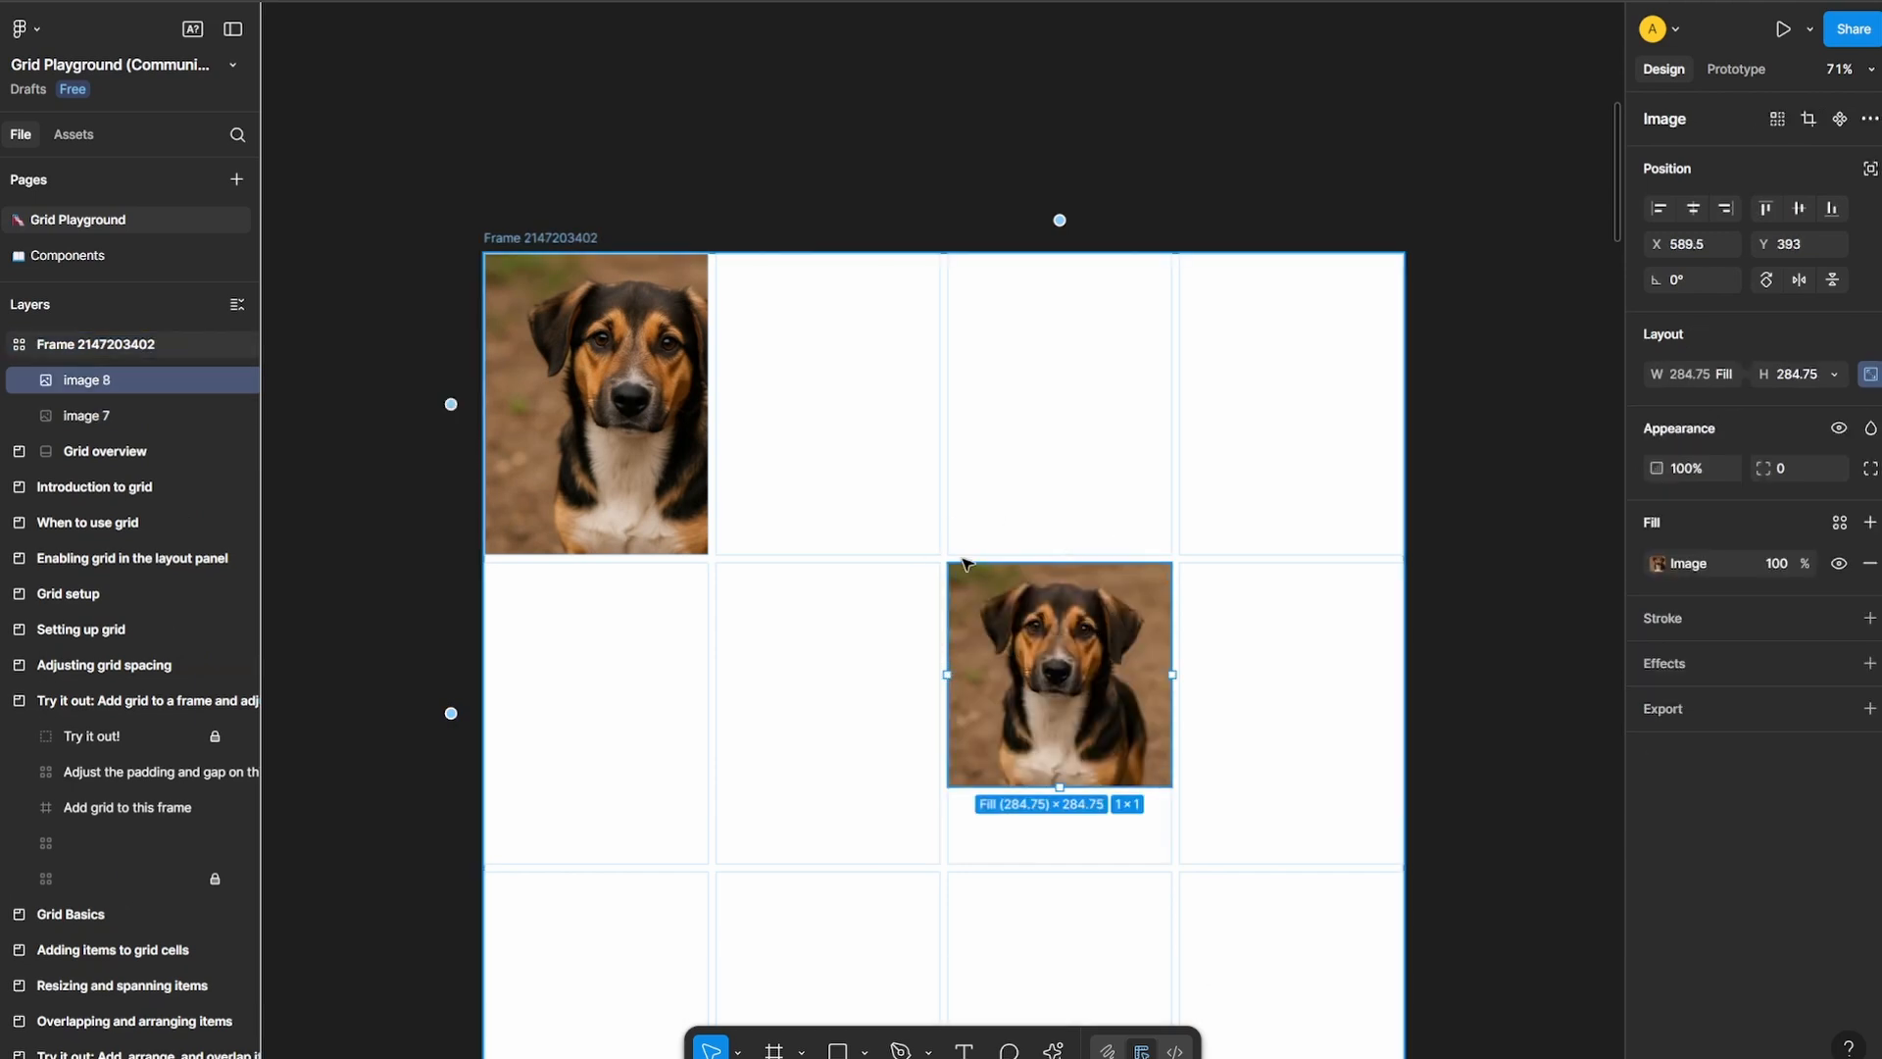
pyautogui.scroll(-2, 1402, 407)
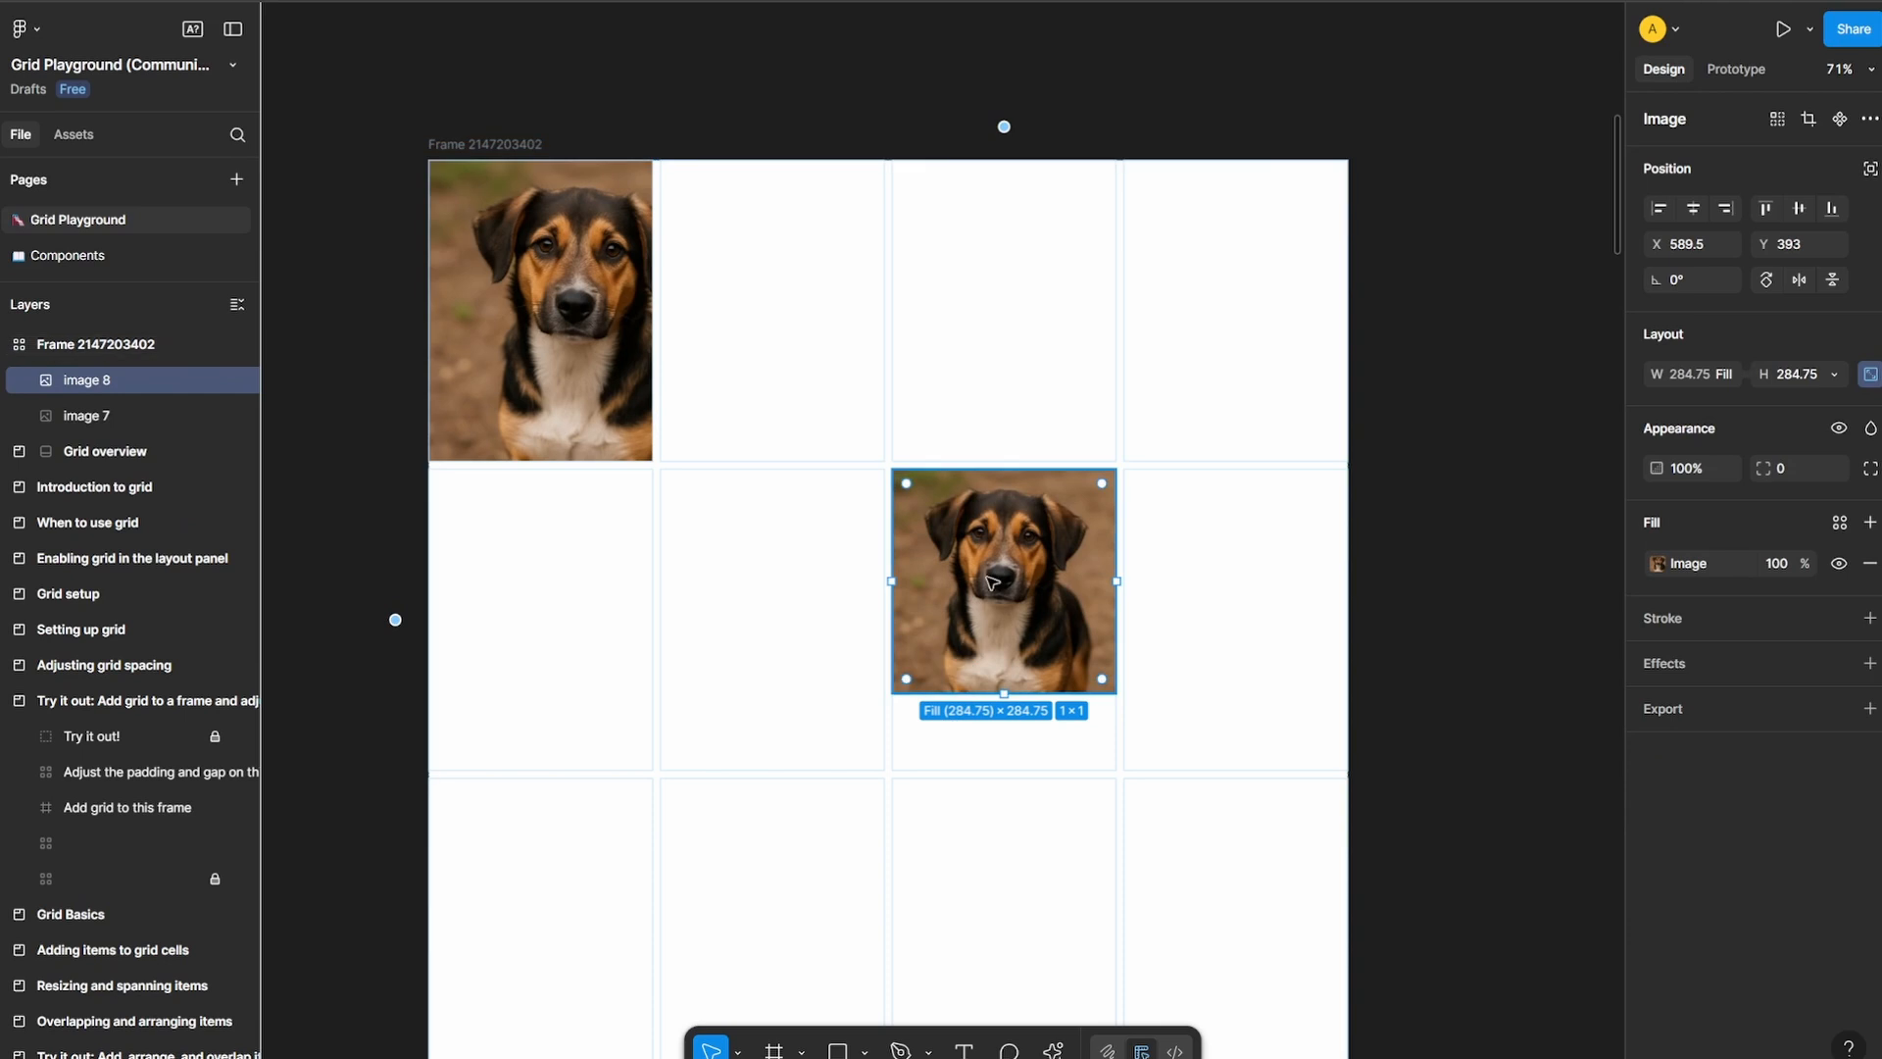
pyautogui.moveTo(1008, 731); pyautogui.dragTo(1009, 784)
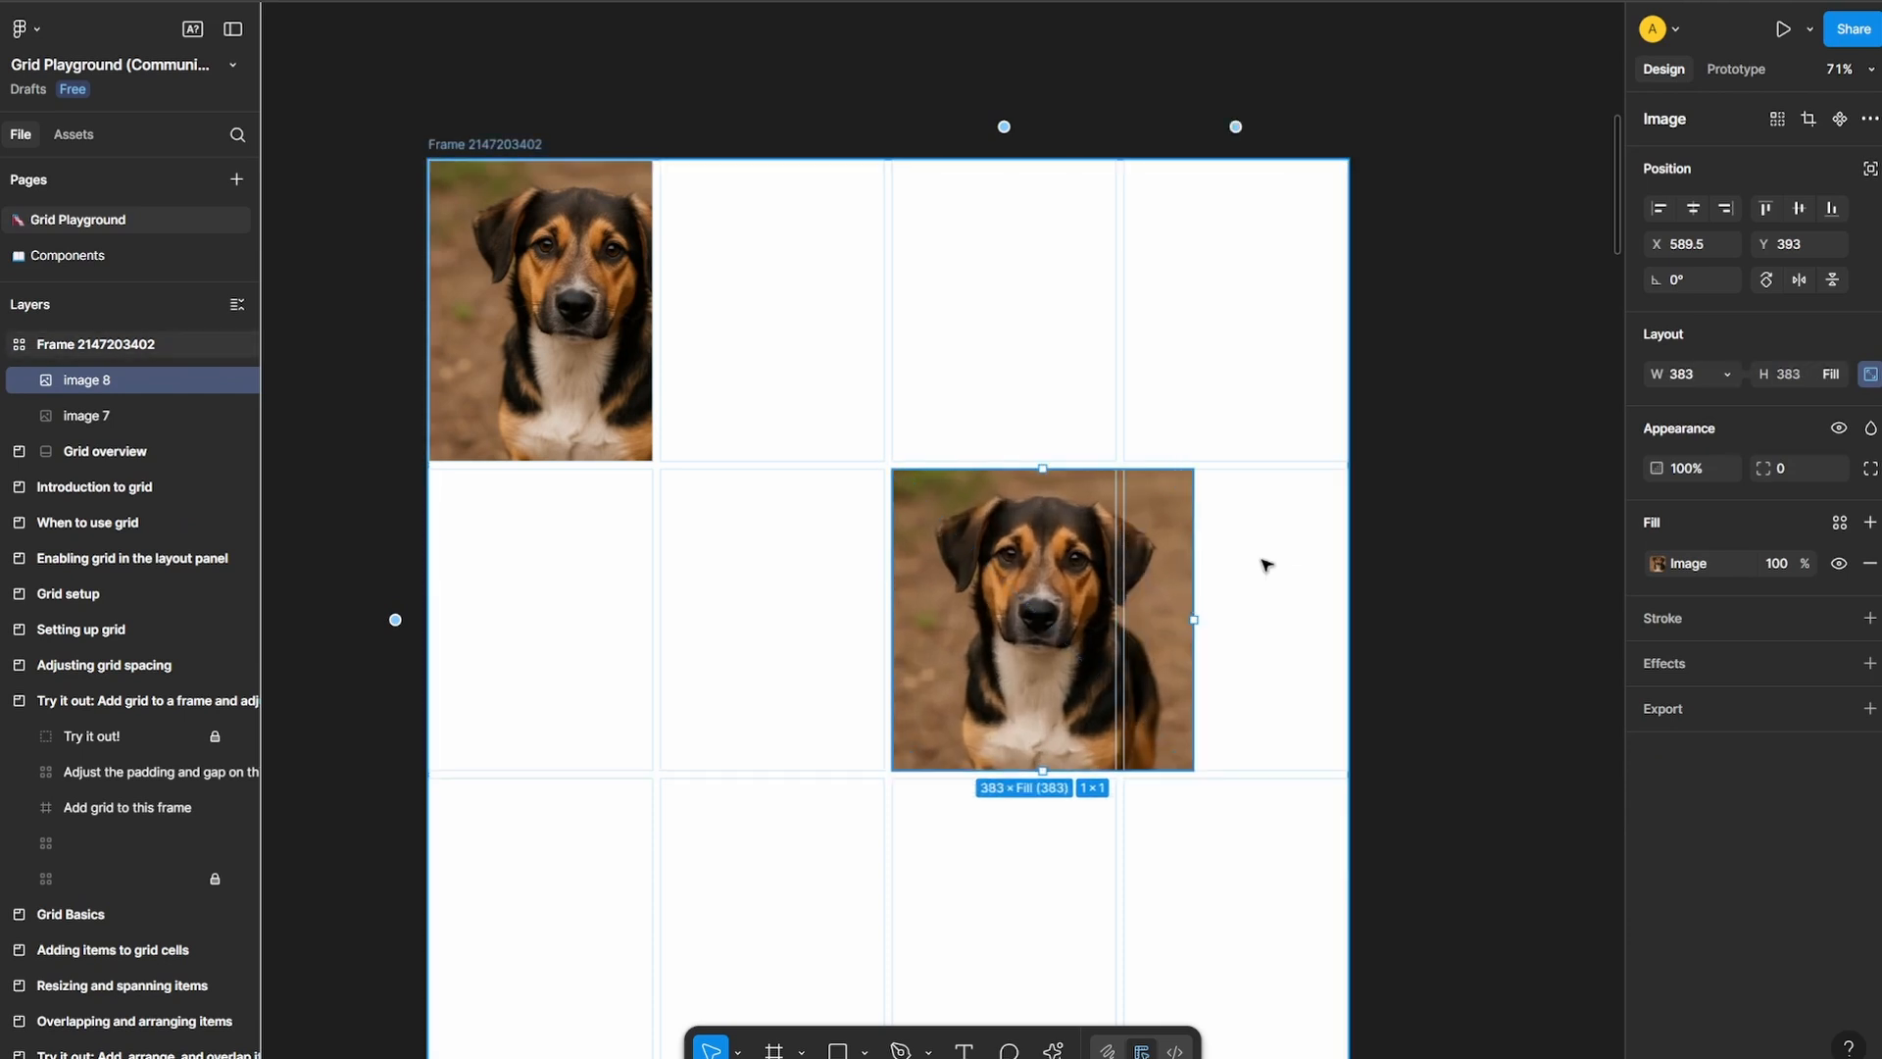
# Move the middle-row dog image to the second column and stretch it across 3 columns and 2 rows, with a height of 776
pyautogui.moveTo(1024, 593); pyautogui.dragTo(823, 591)
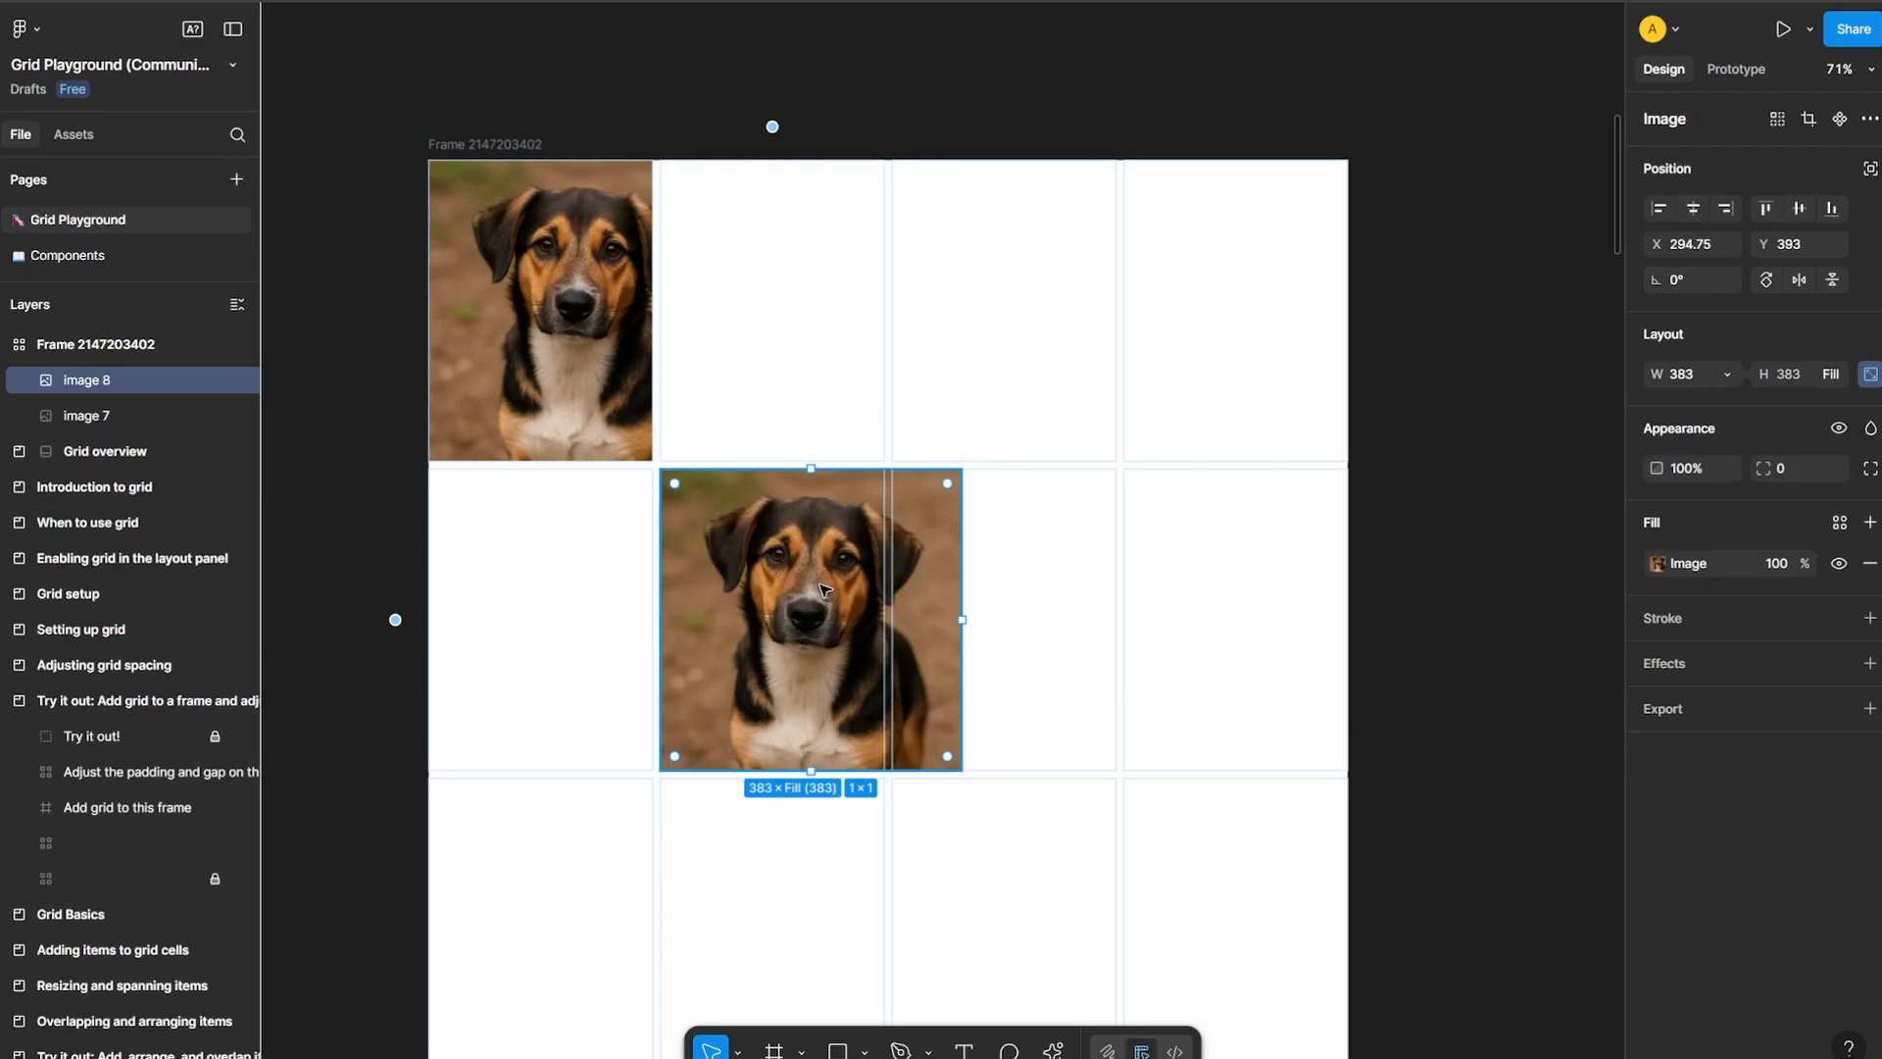
pyautogui.moveTo(959, 622); pyautogui.dragTo(1341, 617)
pyautogui.scroll(-3, 1448, 504)
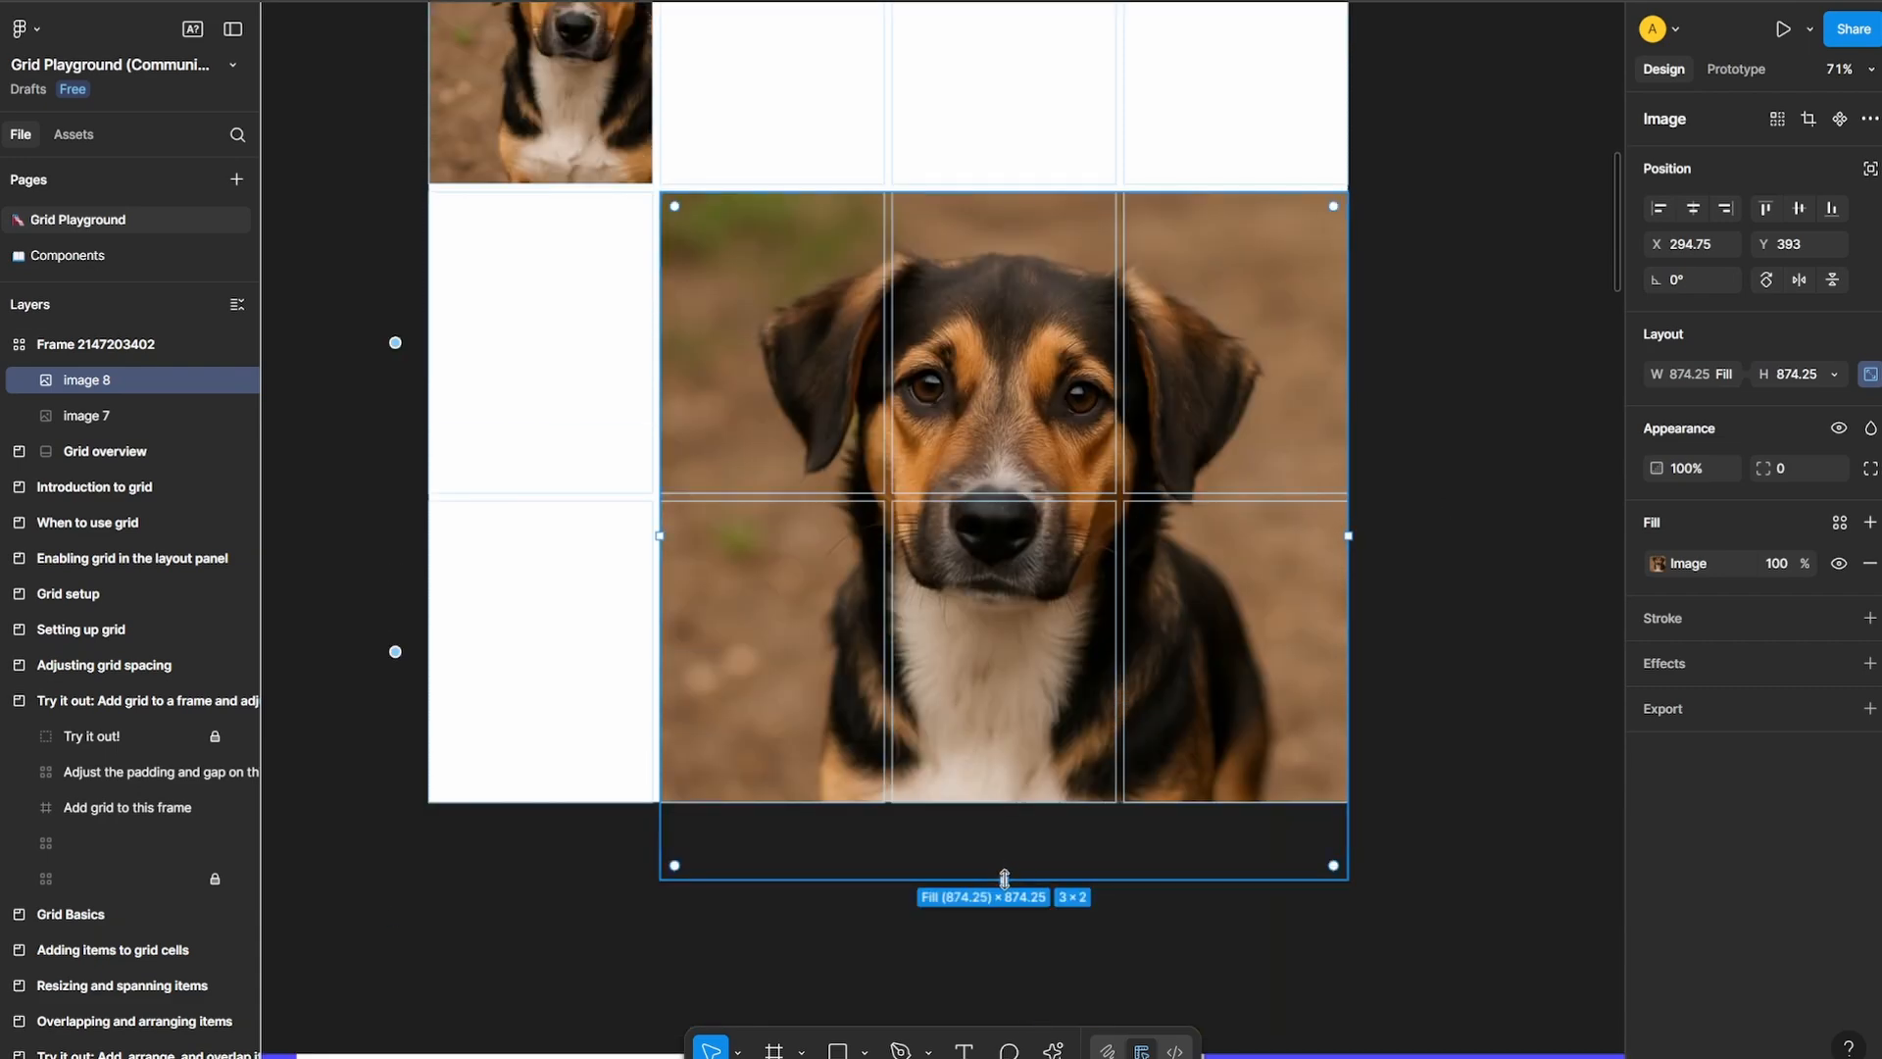
pyautogui.moveTo(1004, 874); pyautogui.dragTo(1001, 805)
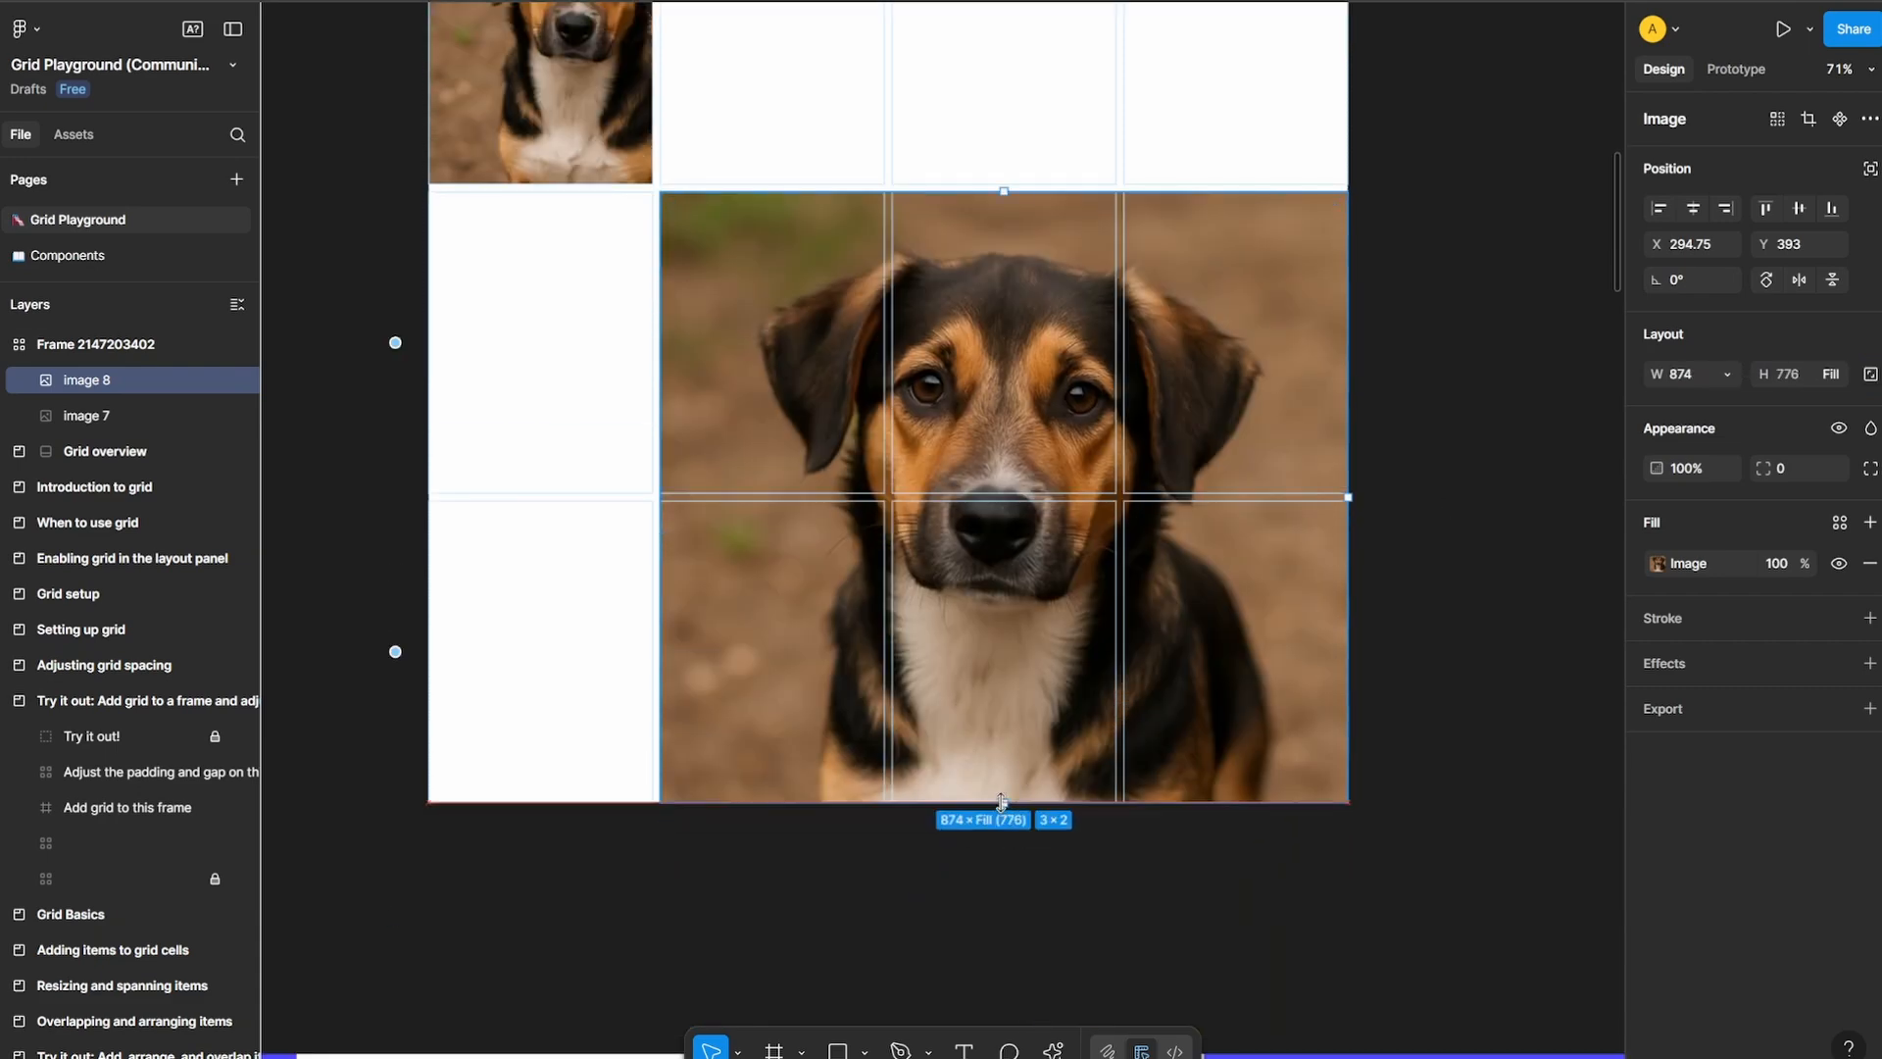
pyautogui.scroll(-4, 1231, 410)
pyautogui.click(1343, 455)
pyautogui.scroll(1, 1350, 449)
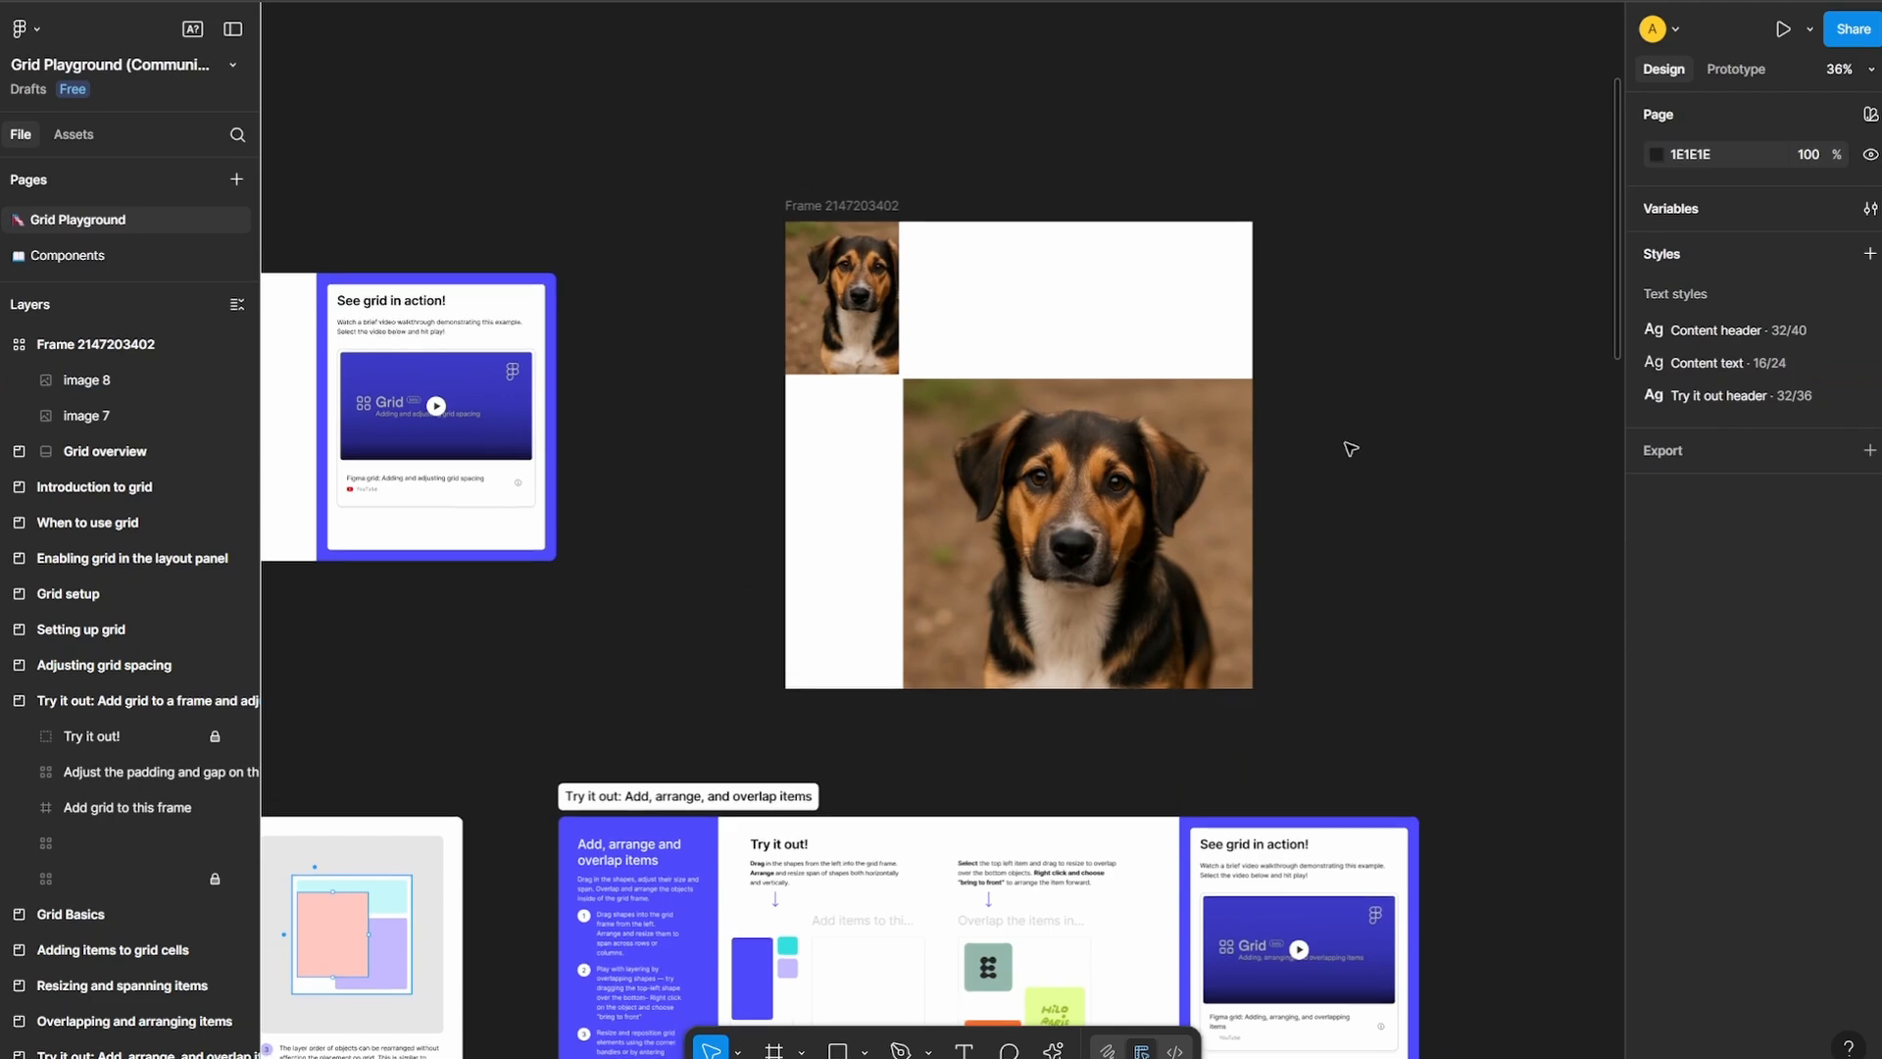
# Paste a third dog image into the second cell of the first row and resize it to fill the cell, 284.75 × 382.66
pyautogui.click(1098, 366)
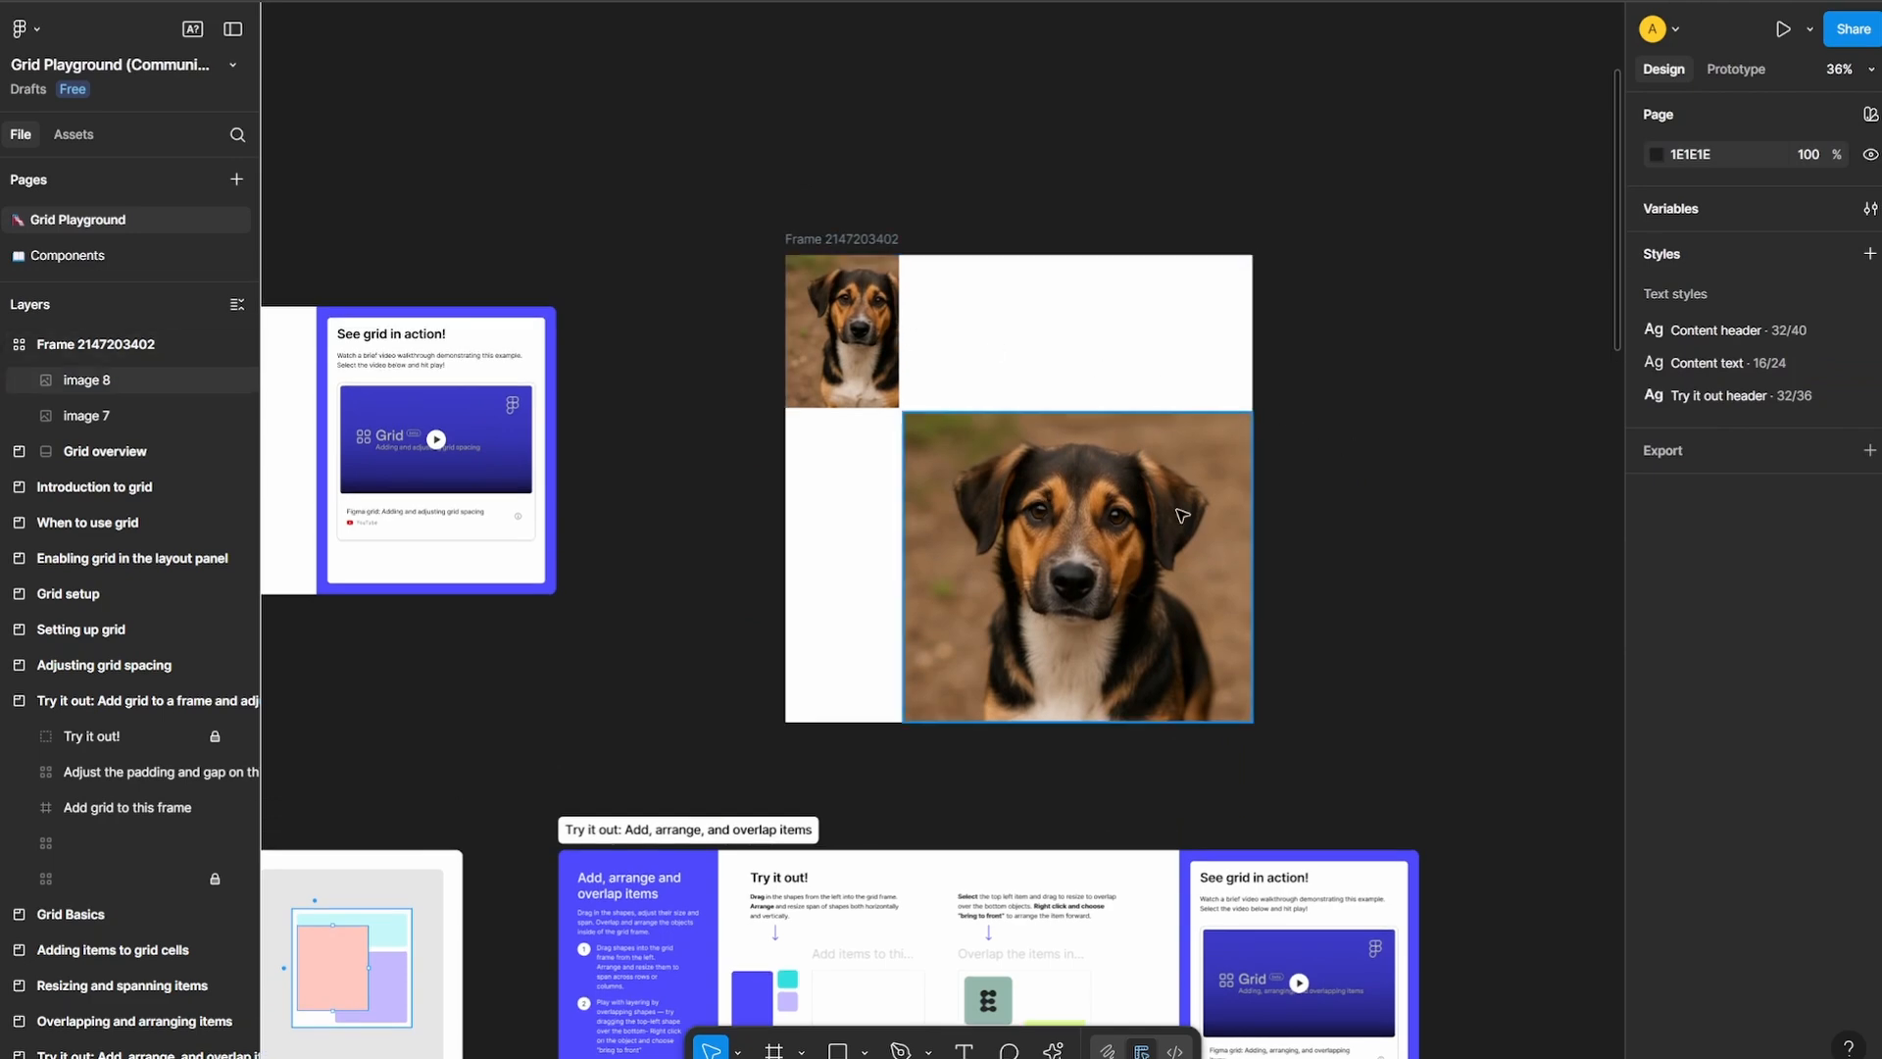
pyautogui.scroll(4, 1174, 512)
pyautogui.moveTo(878, 404); pyautogui.dragTo(1025, 660)
pyautogui.scroll(2, 679, 458)
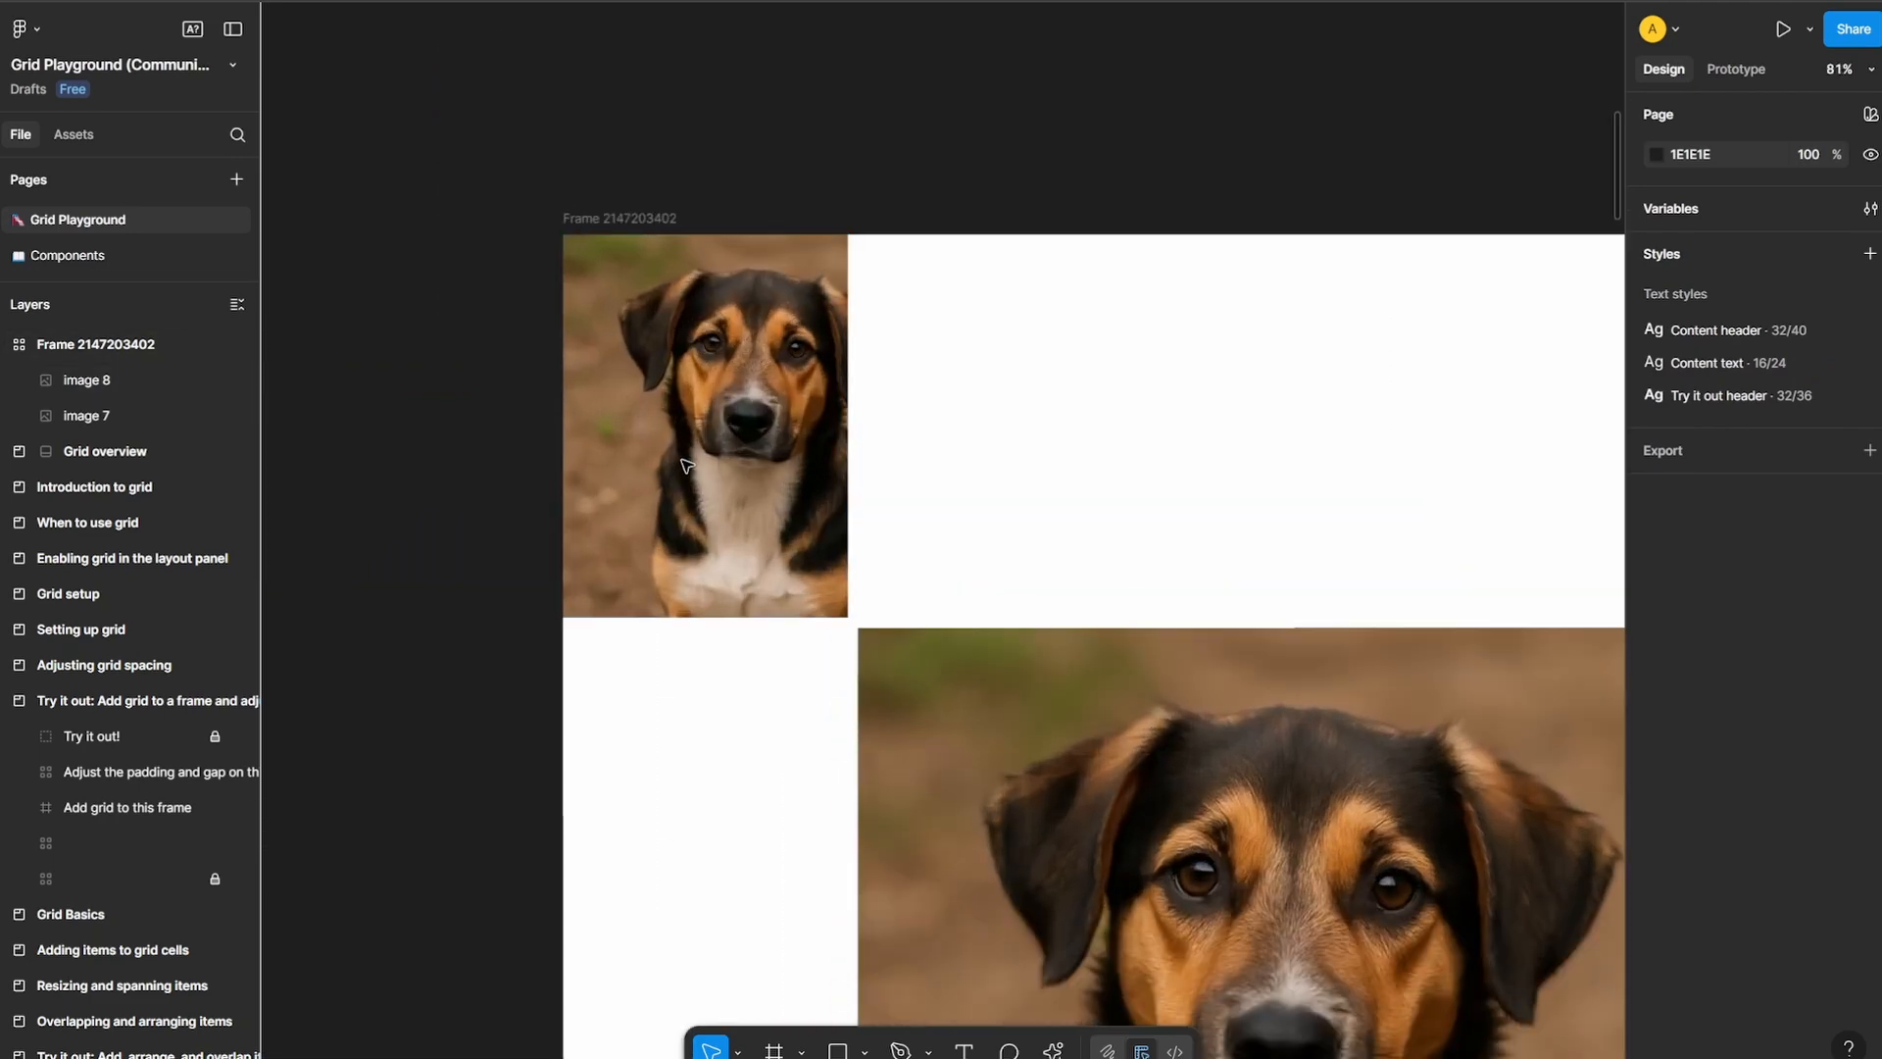
pyautogui.click(936, 360)
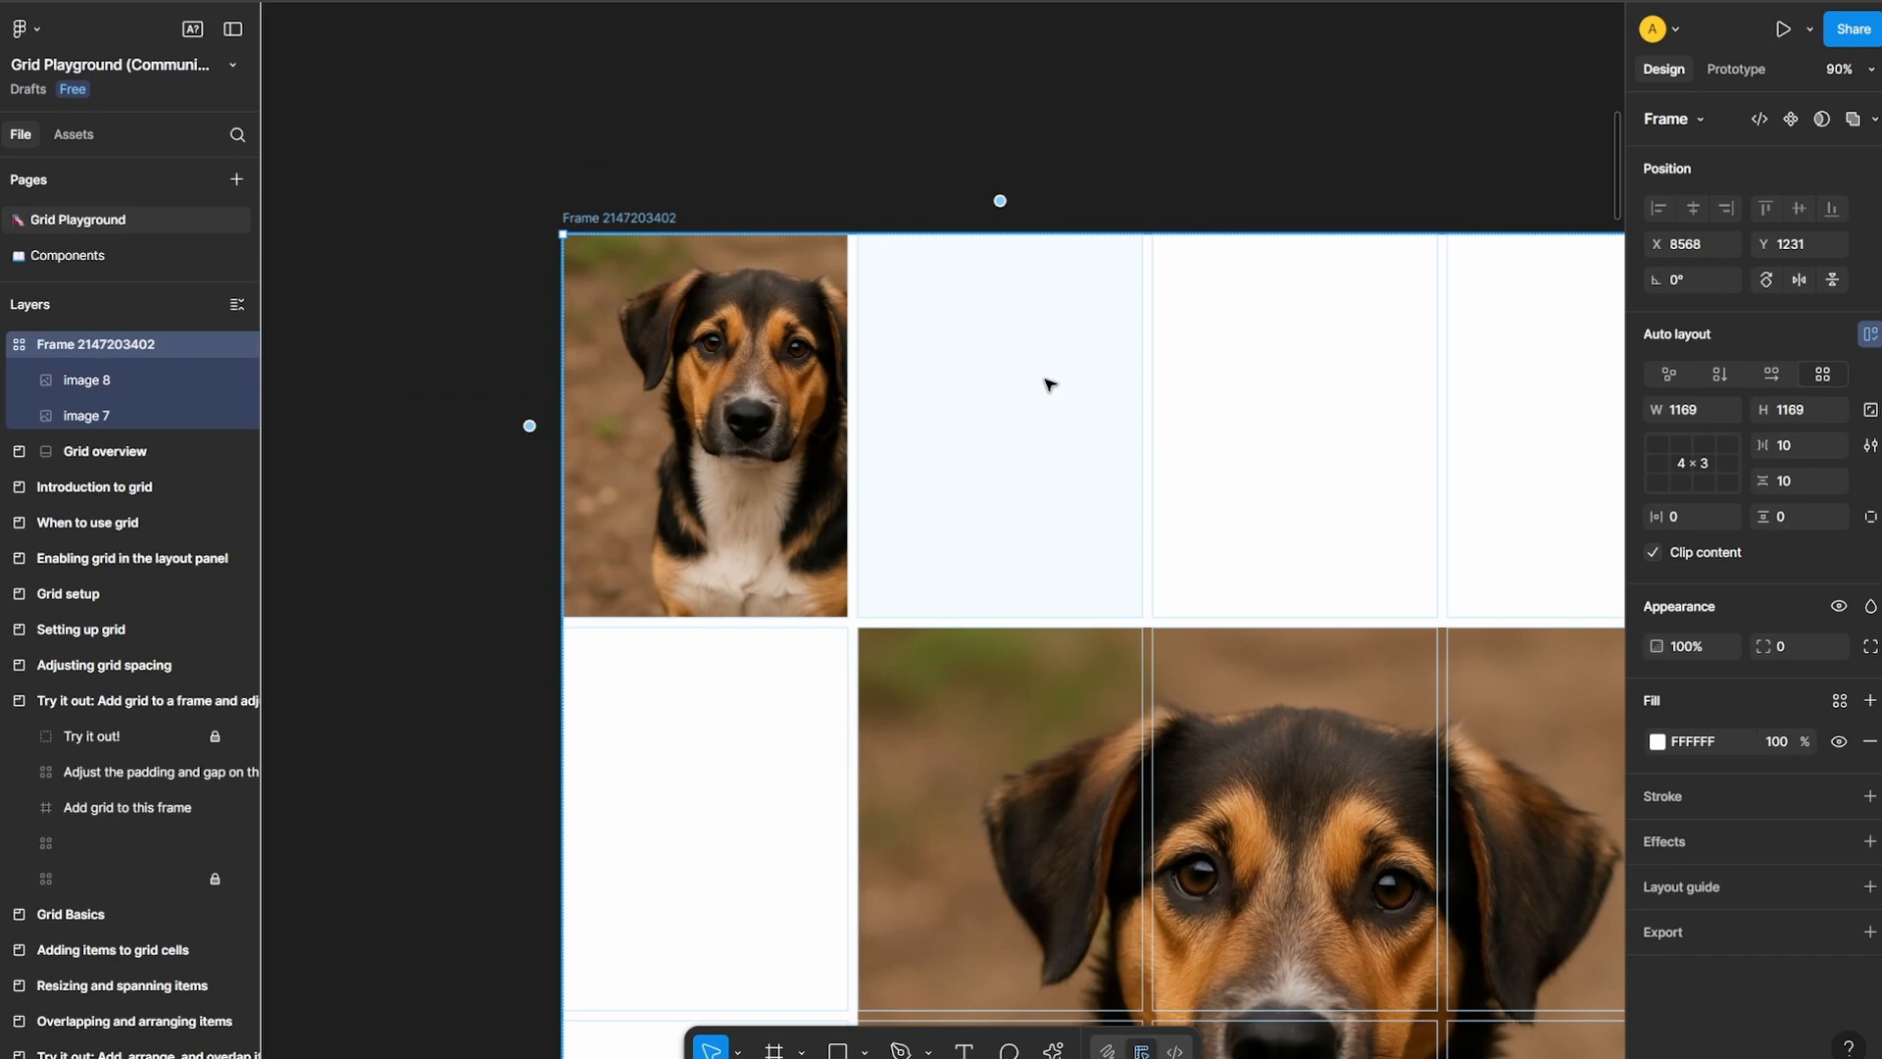
pyautogui.hotkey('ctrl', 'v')
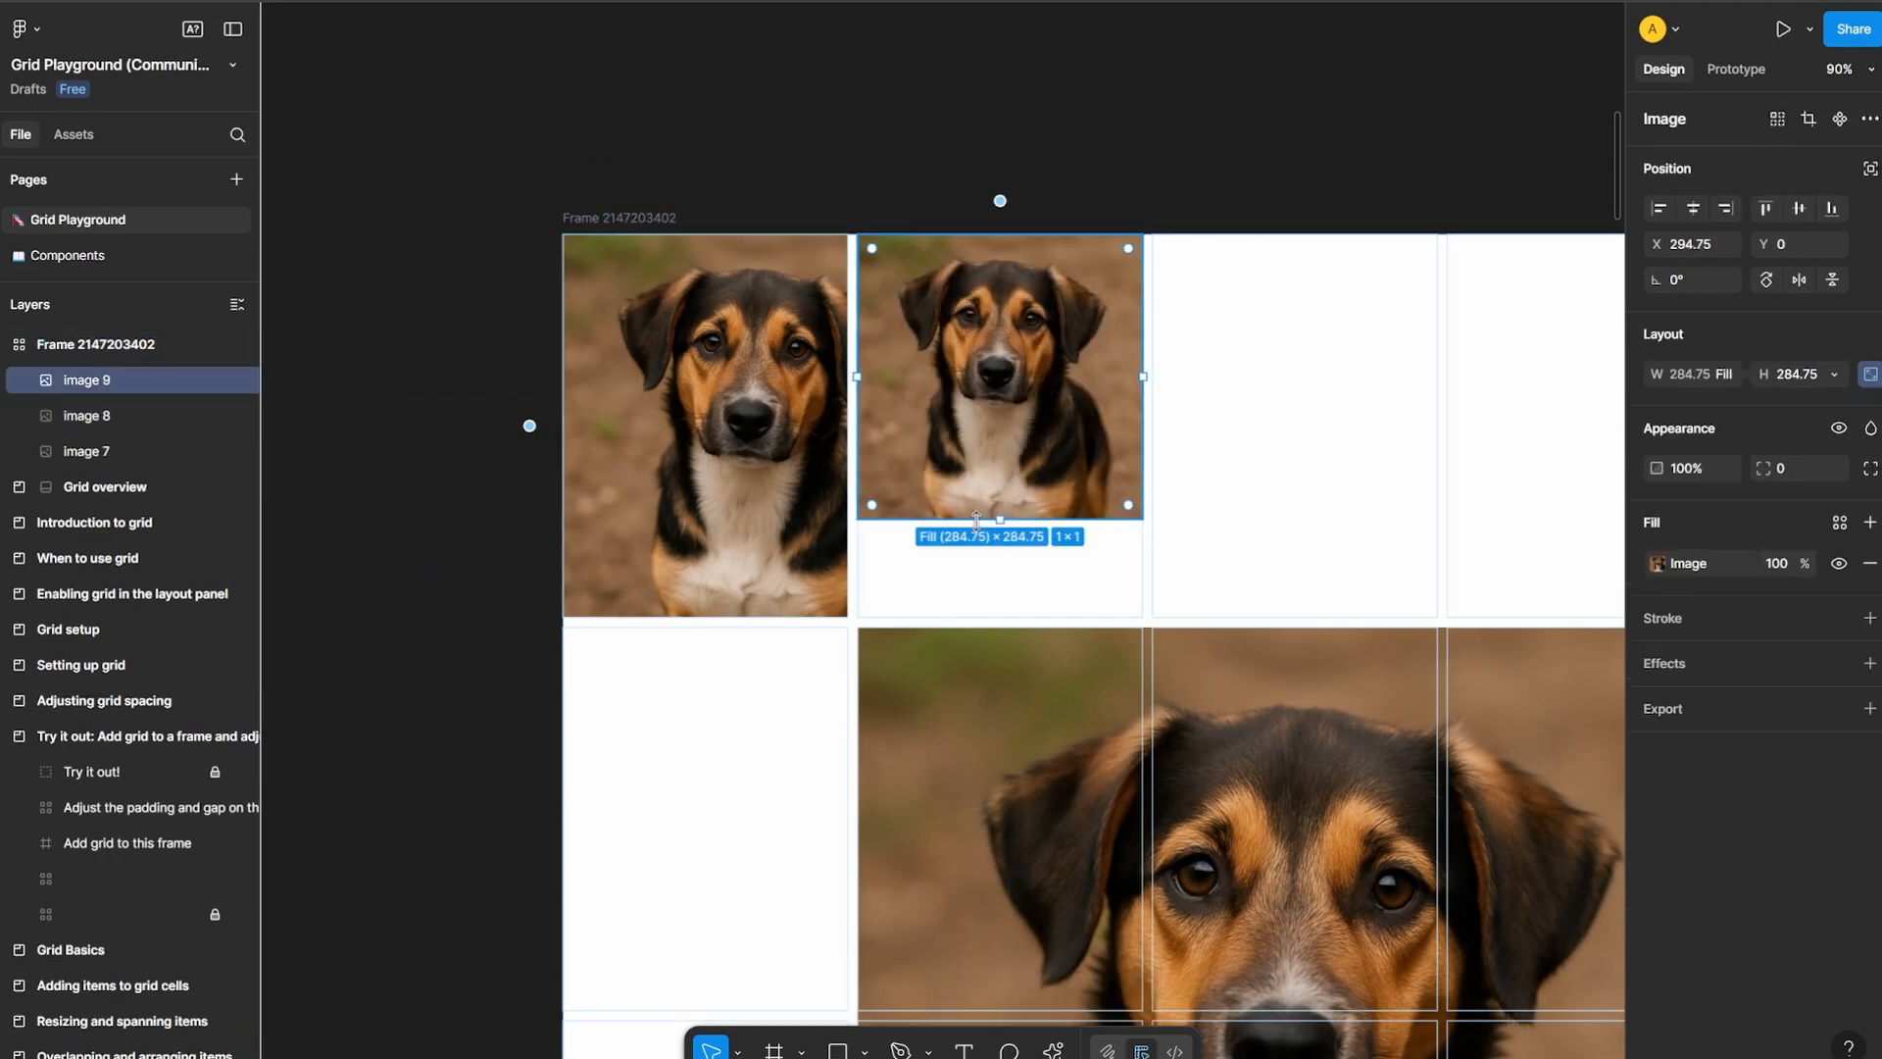
pyautogui.moveTo(1000, 519); pyautogui.dragTo(1000, 615)
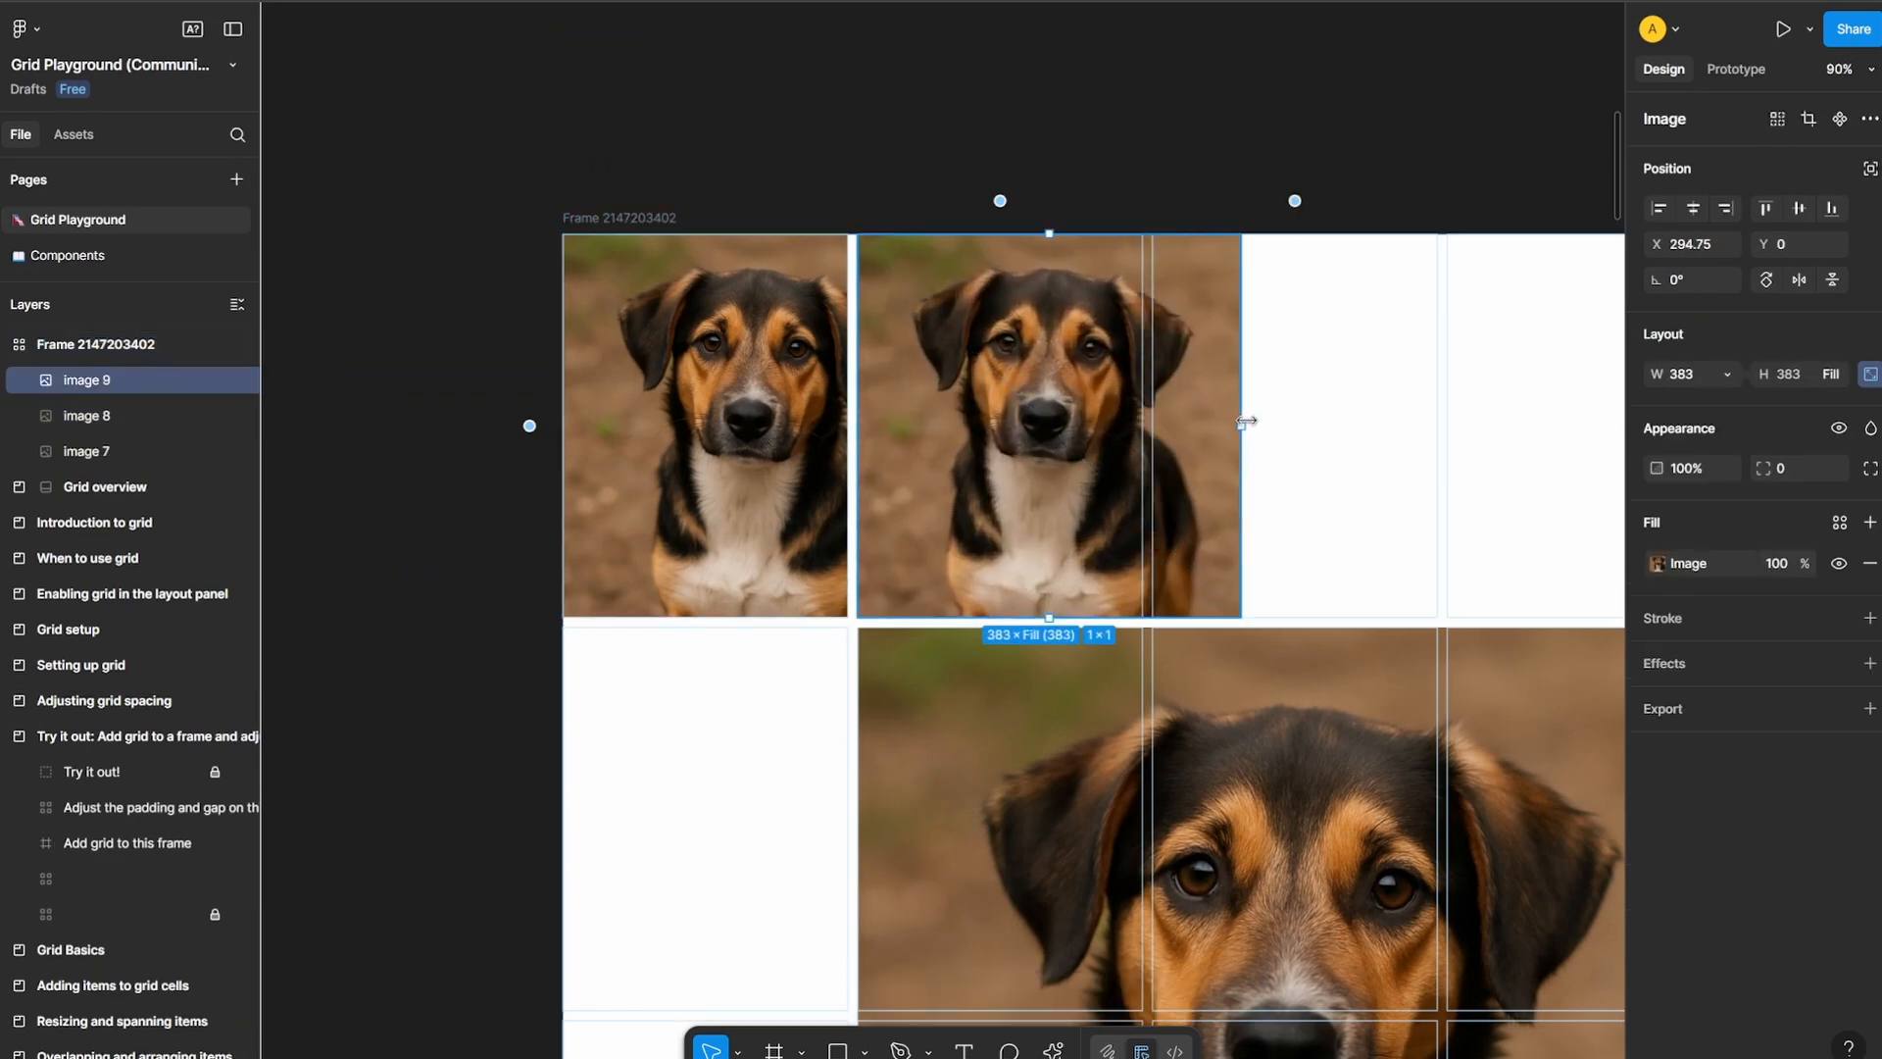
pyautogui.moveTo(1243, 423); pyautogui.dragTo(1143, 424)
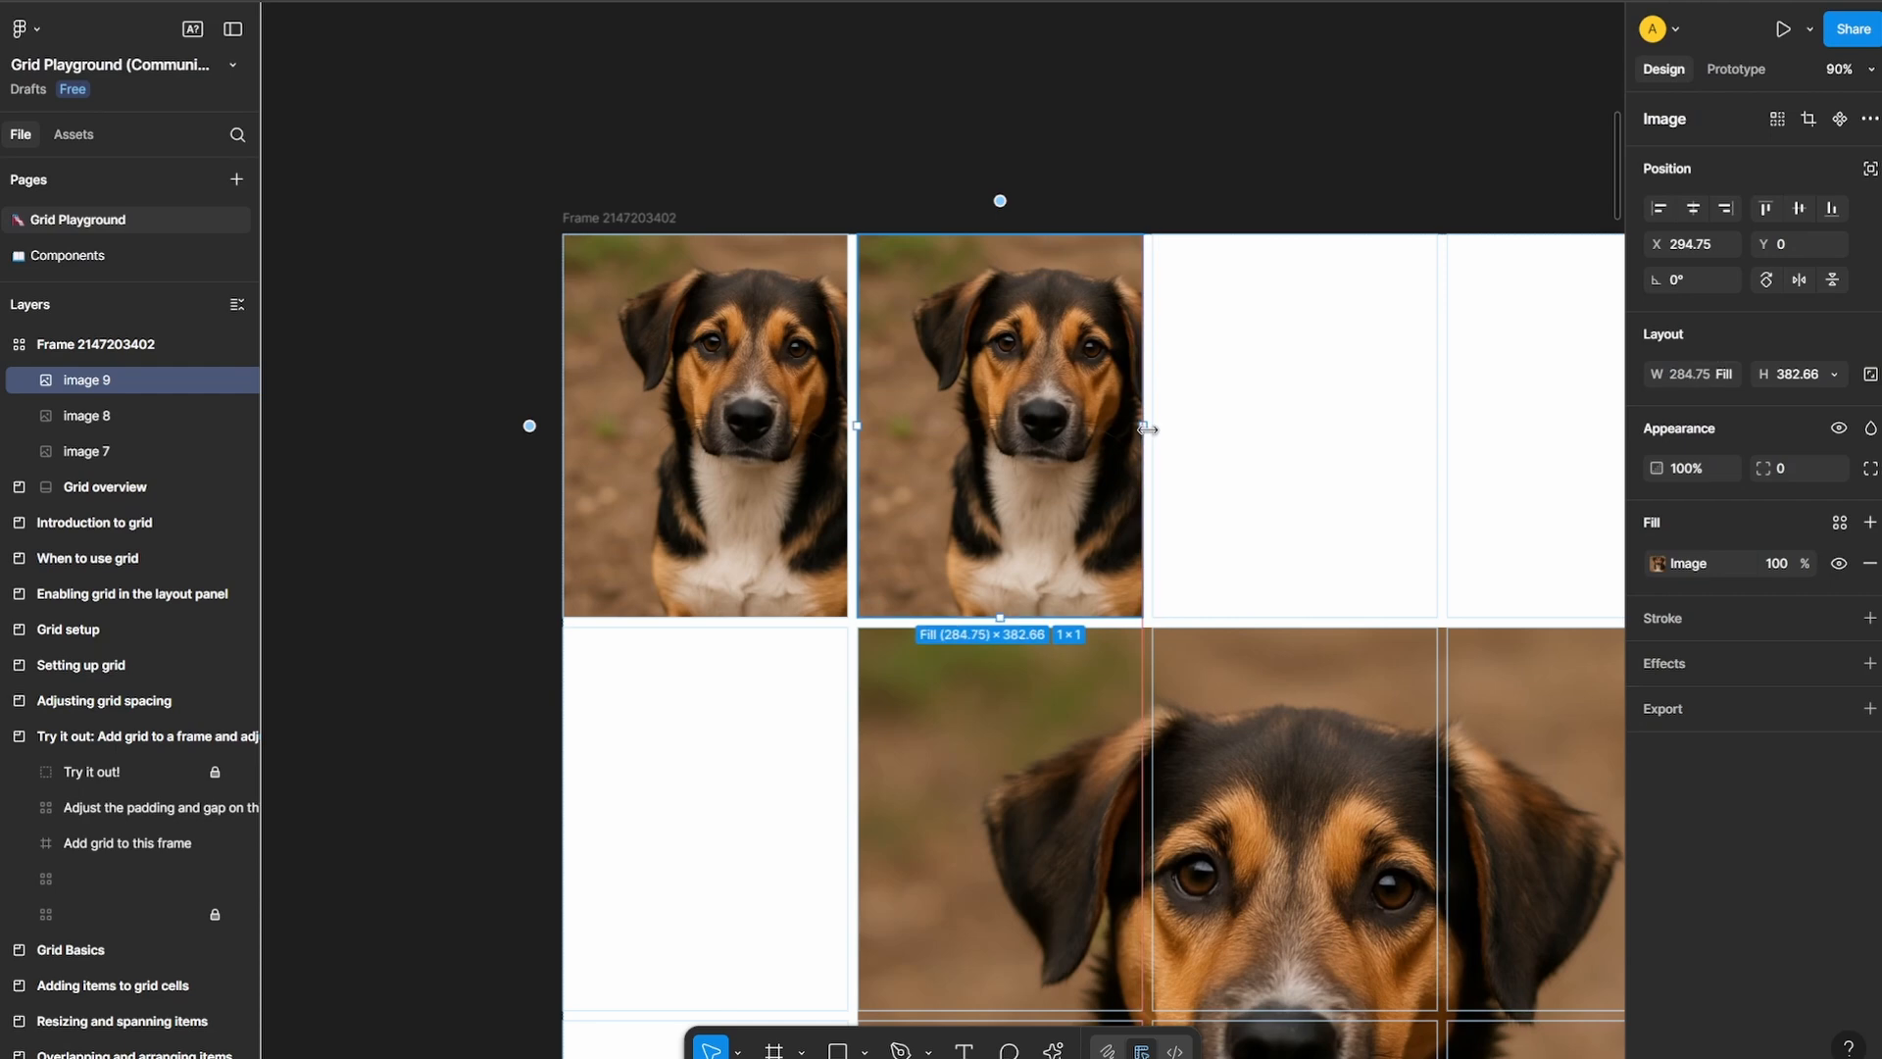
pyautogui.press('Escape')
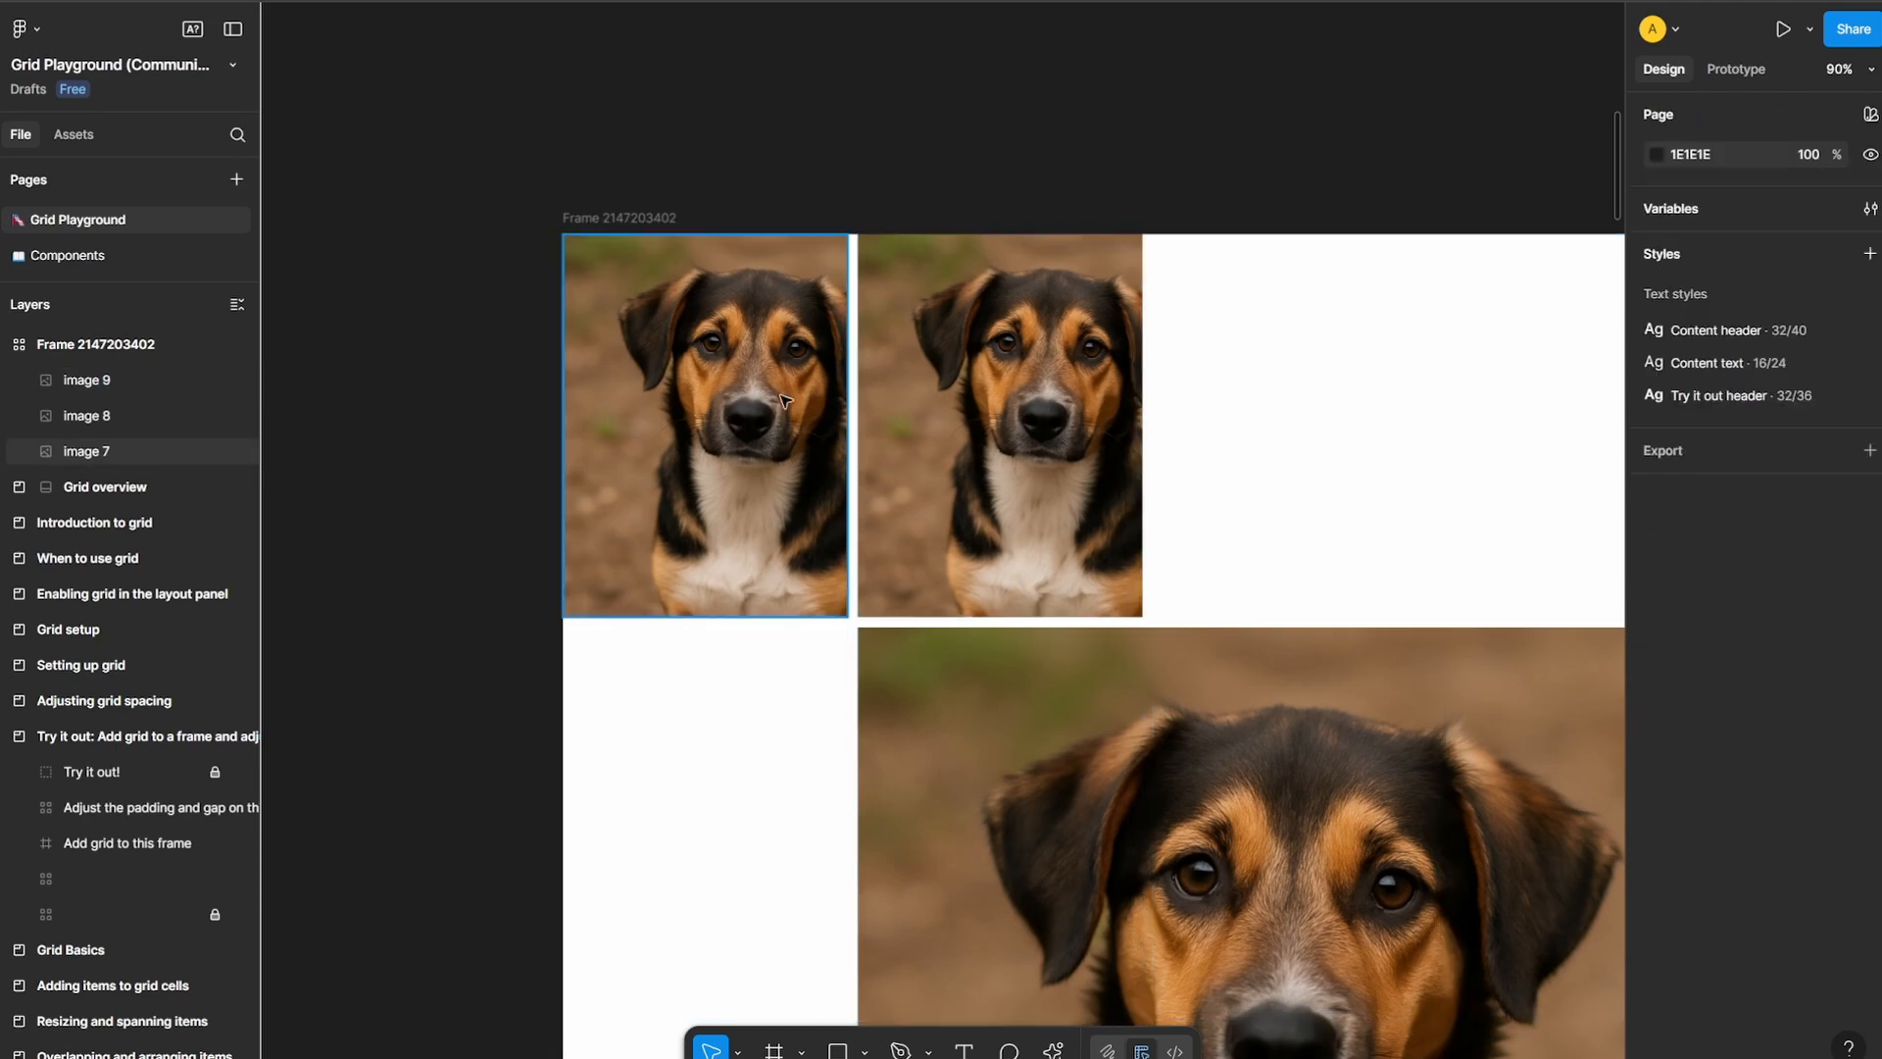
# Set the grid frame's gaps to 29 horizontal and 39 vertical, and its padding to 90 horizontal and 61 vertical
pyautogui.click(654, 220)
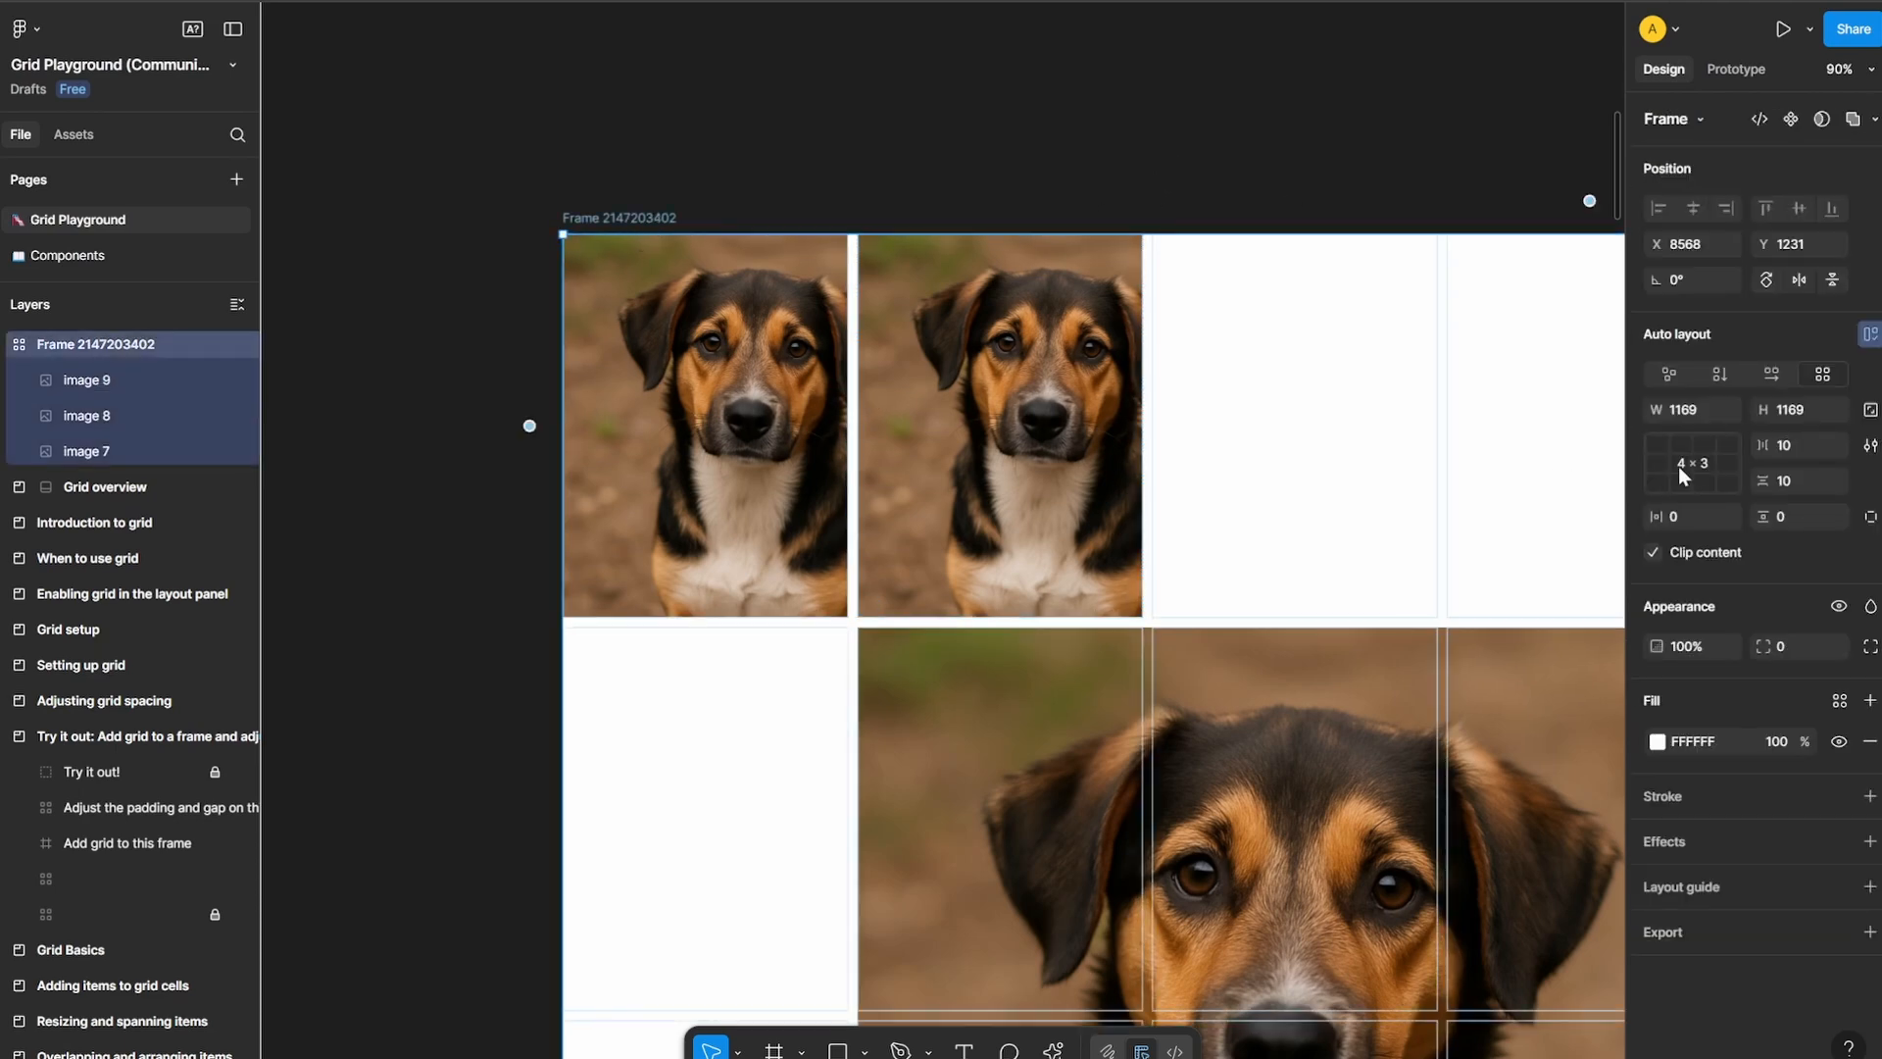
pyautogui.moveTo(1767, 447); pyautogui.dragTo(1798, 518)
pyautogui.moveTo(1659, 516); pyautogui.dragTo(1856, 535)
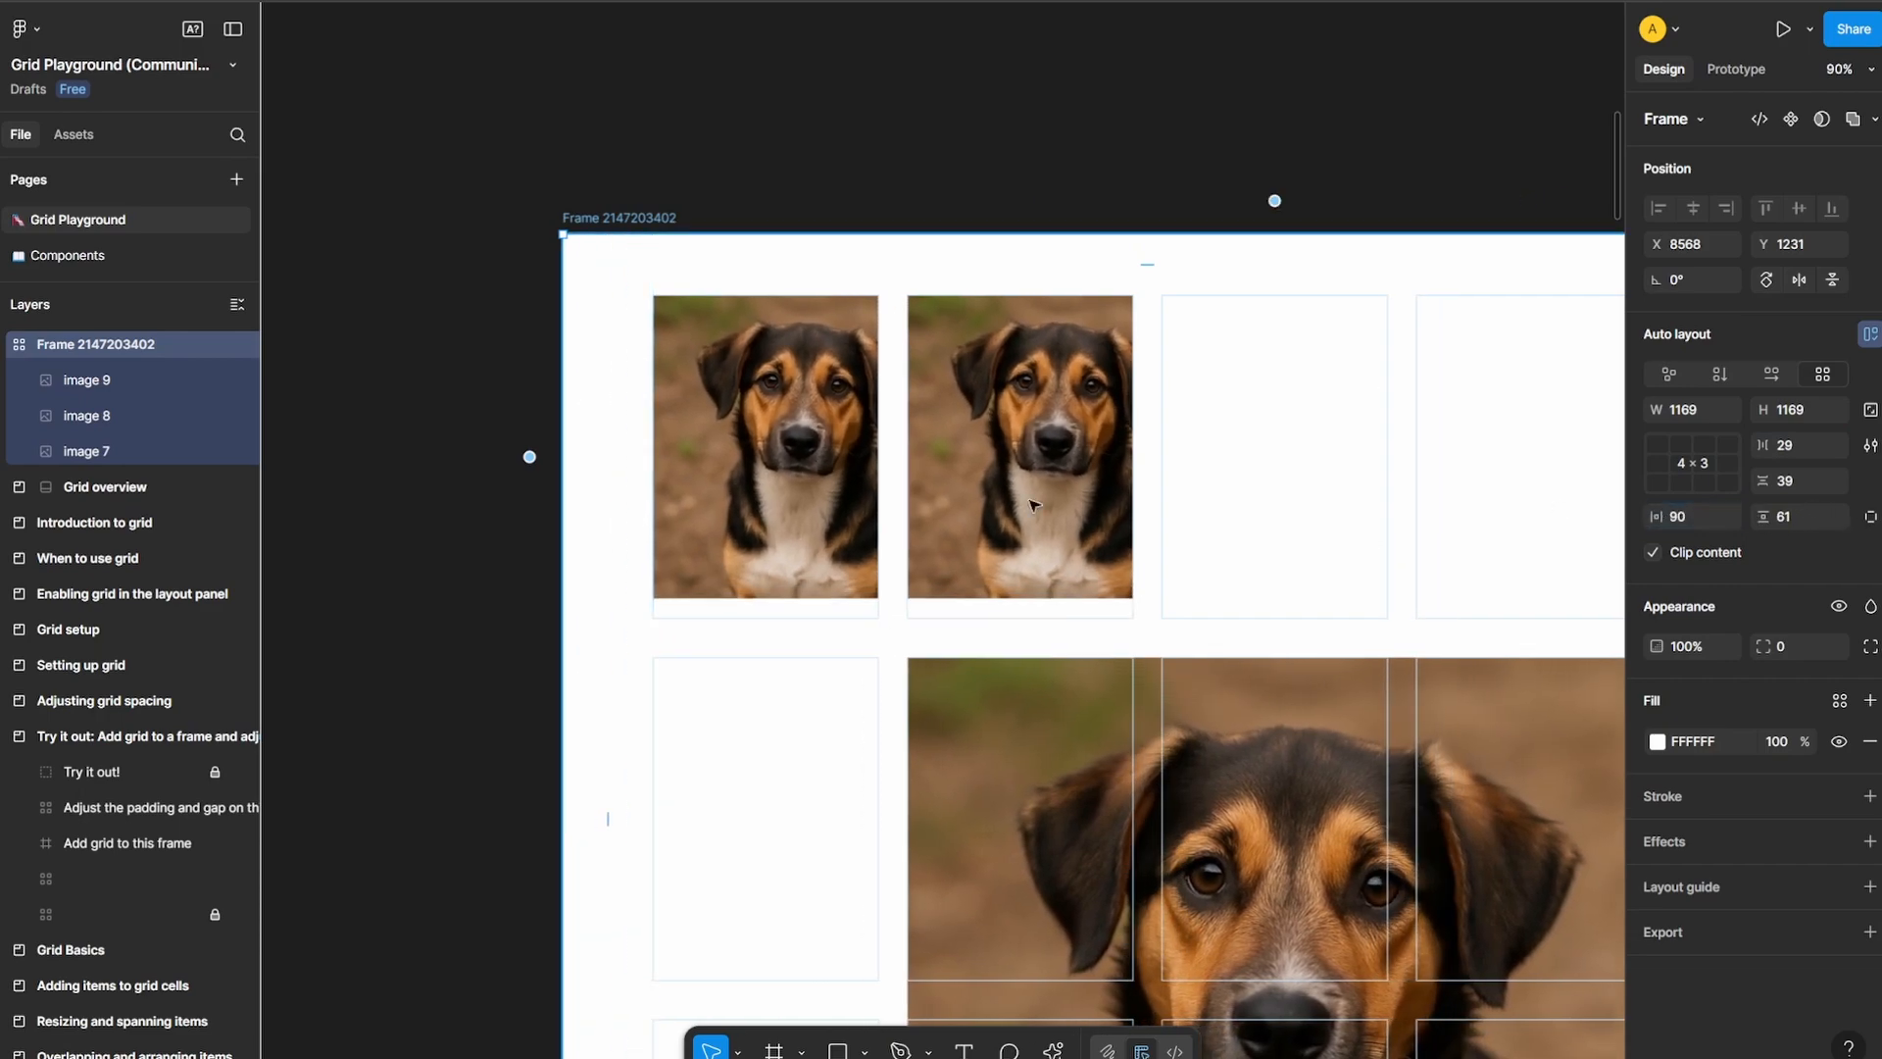
pyautogui.scroll(-5, 674, 474)
pyautogui.scroll(1, 914, 634)
pyautogui.scroll(5, 914, 635)
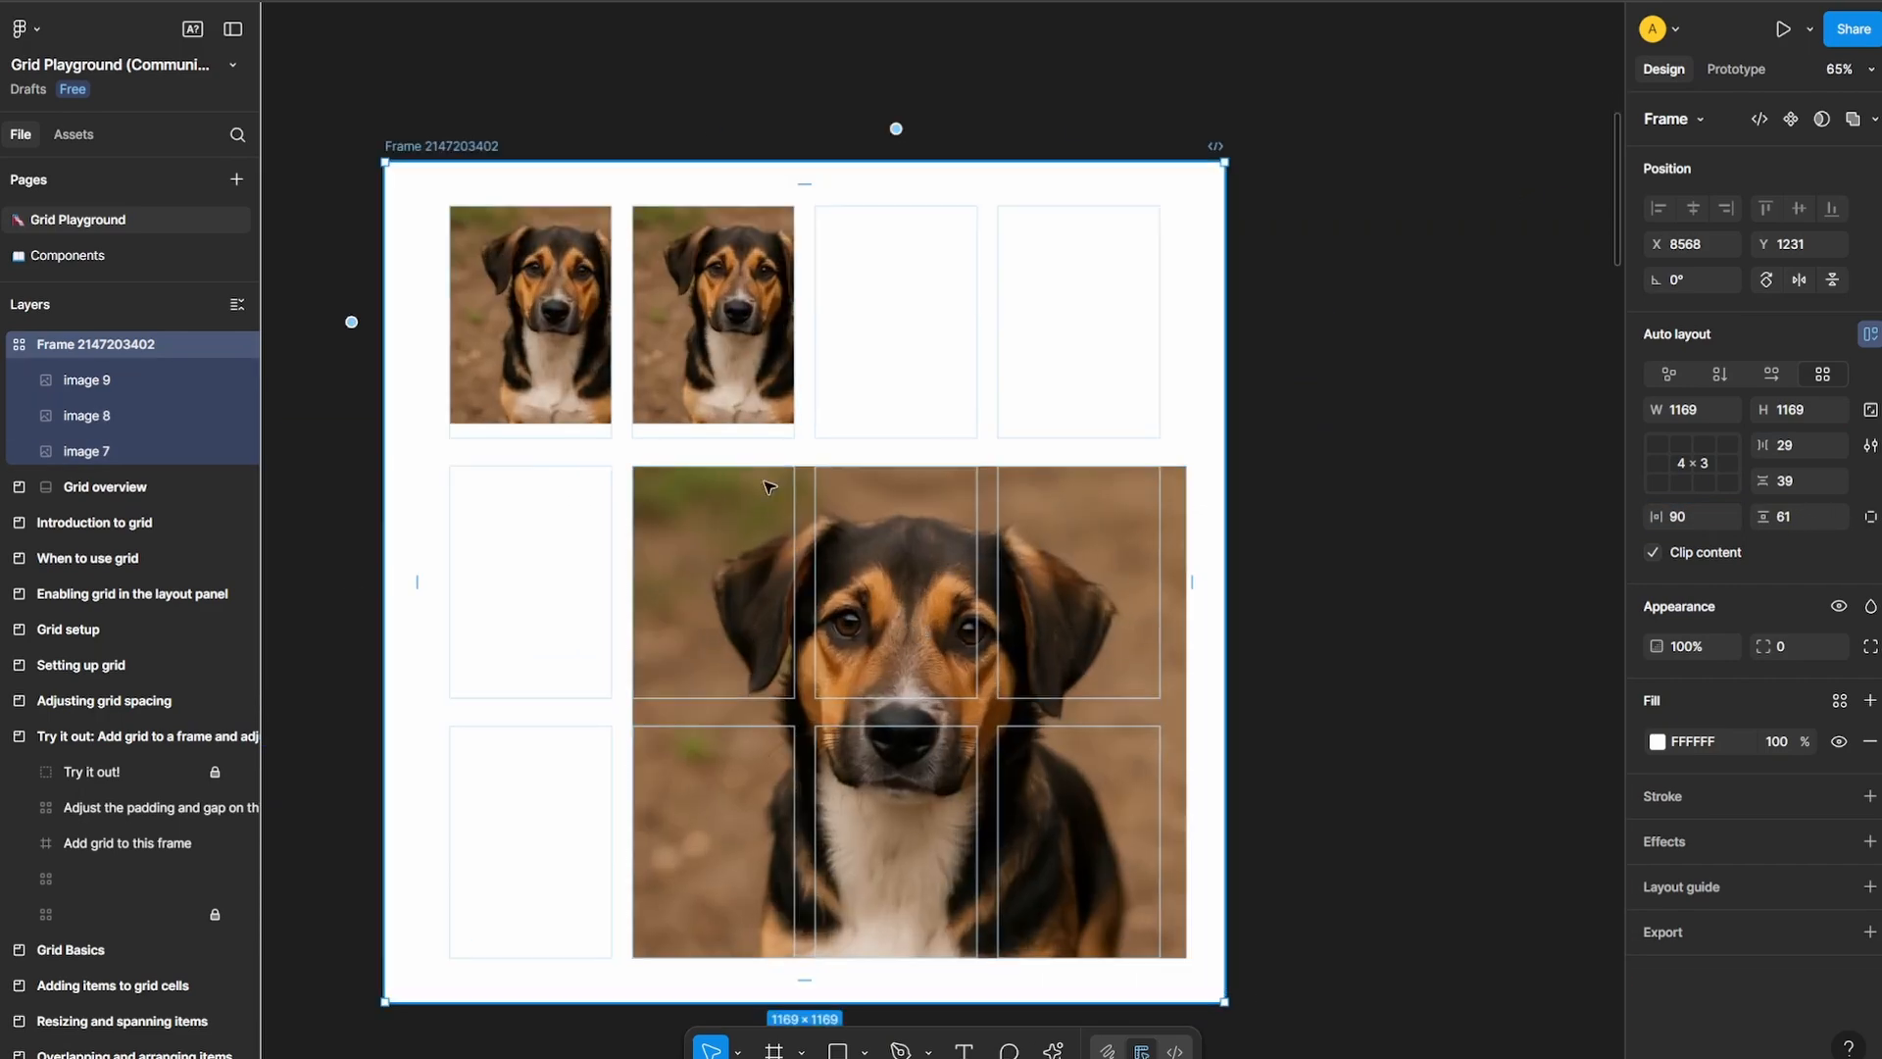
# Add the text "SHGJKDHKJHLJHKLHJKL" in the third cell of the first row, formatted in Inter Extra Bold at size 32
pyautogui.press('t')
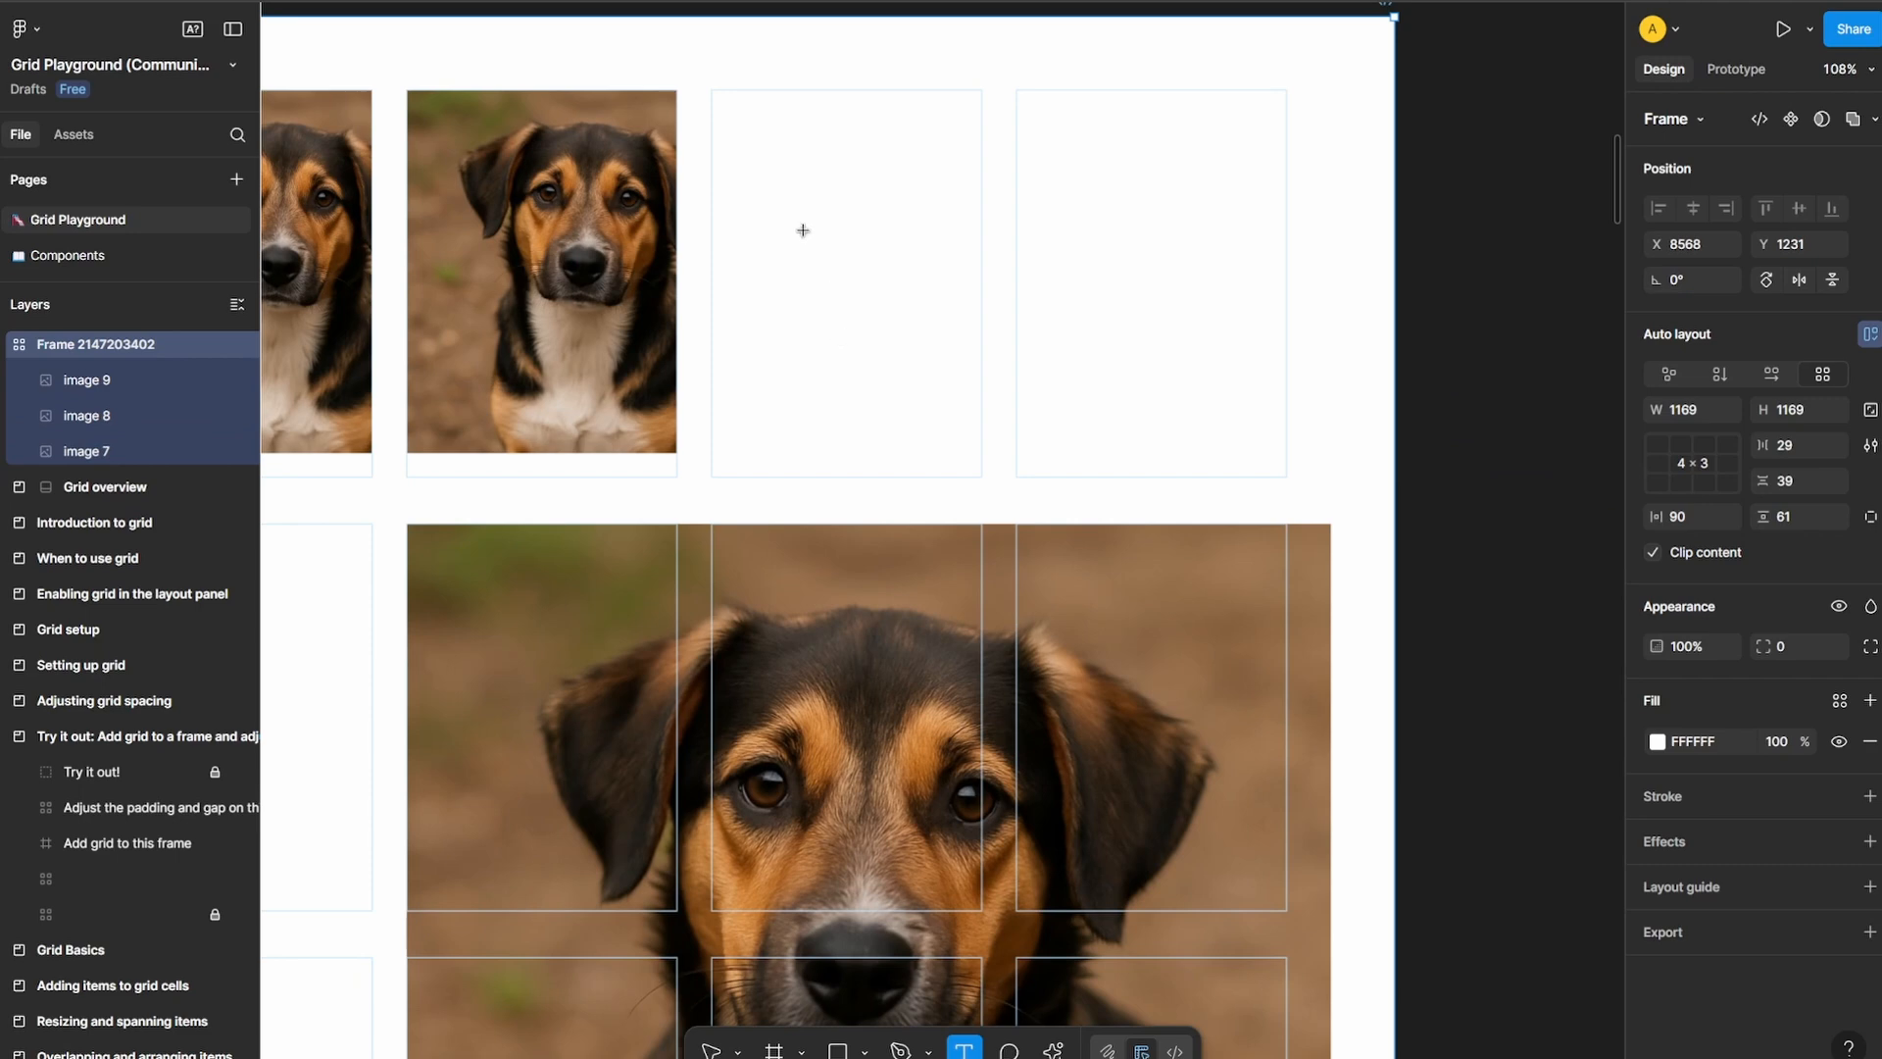
pyautogui.click(909, 233)
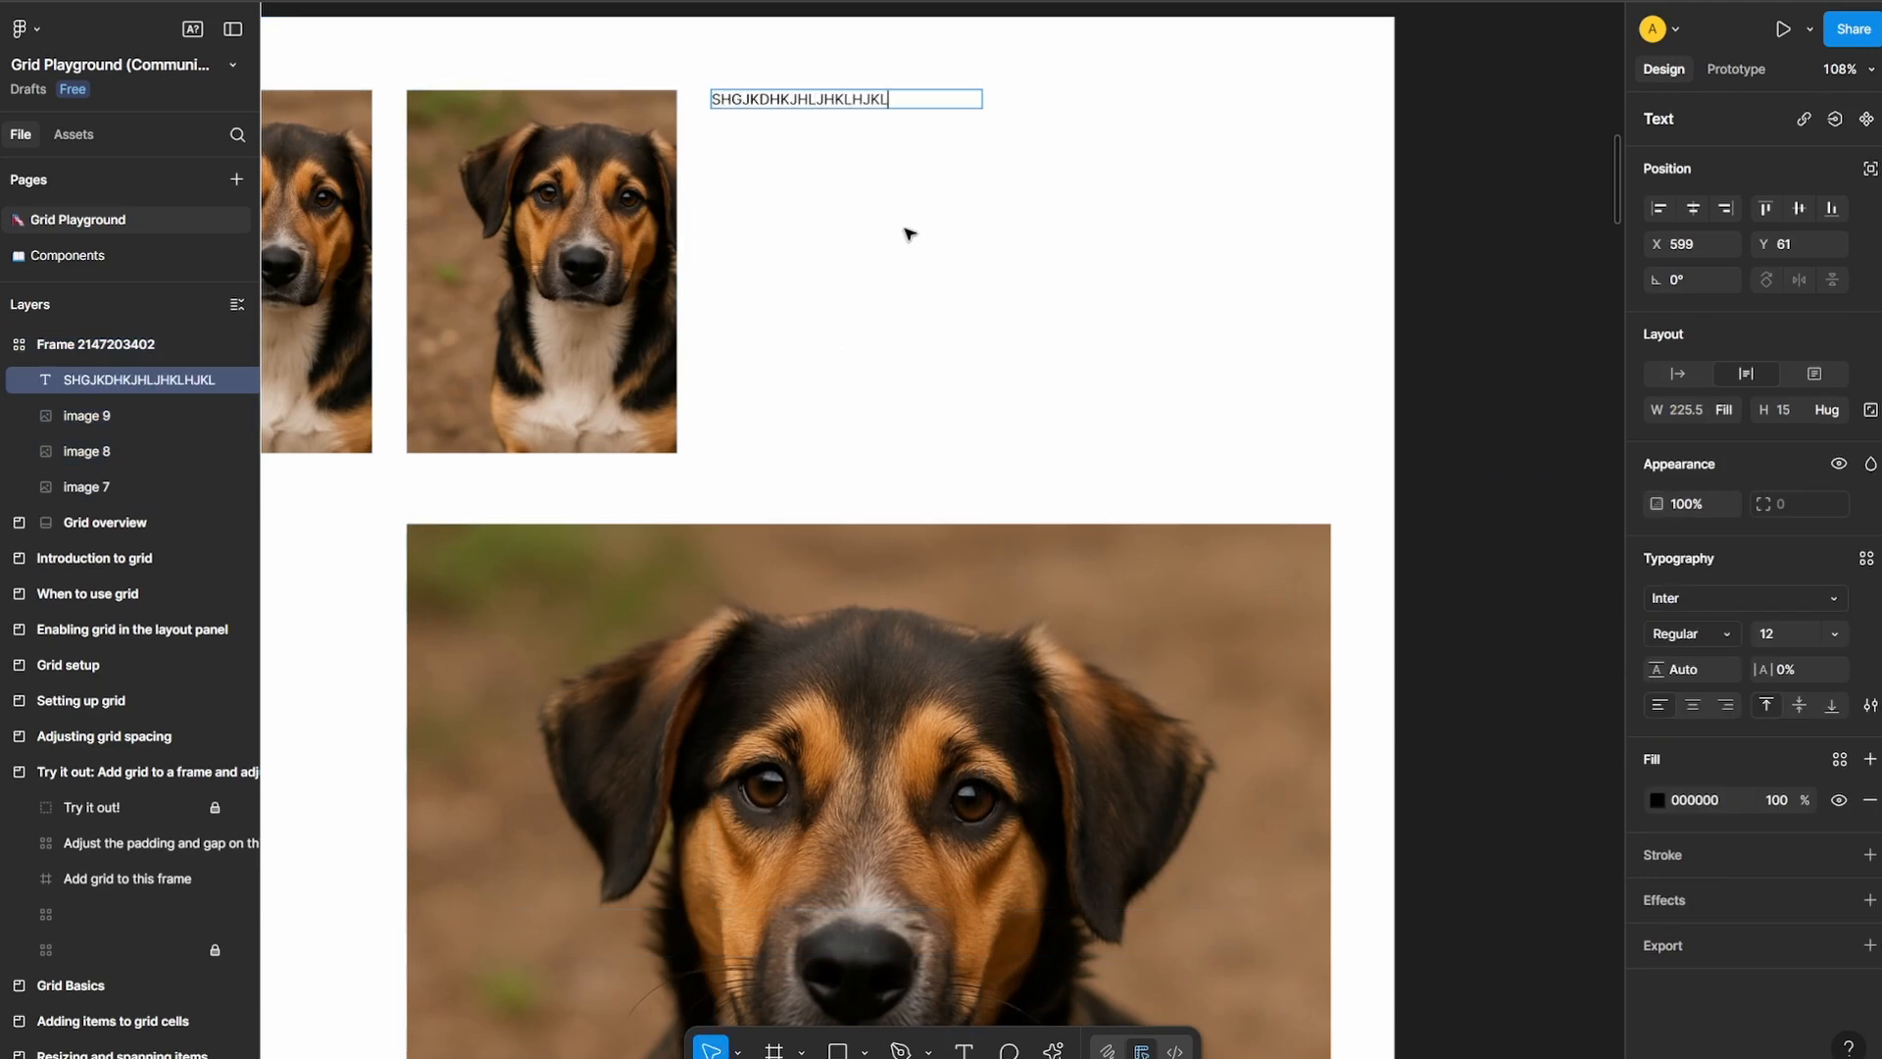
pyautogui.hotkey('ctrl', 'a')
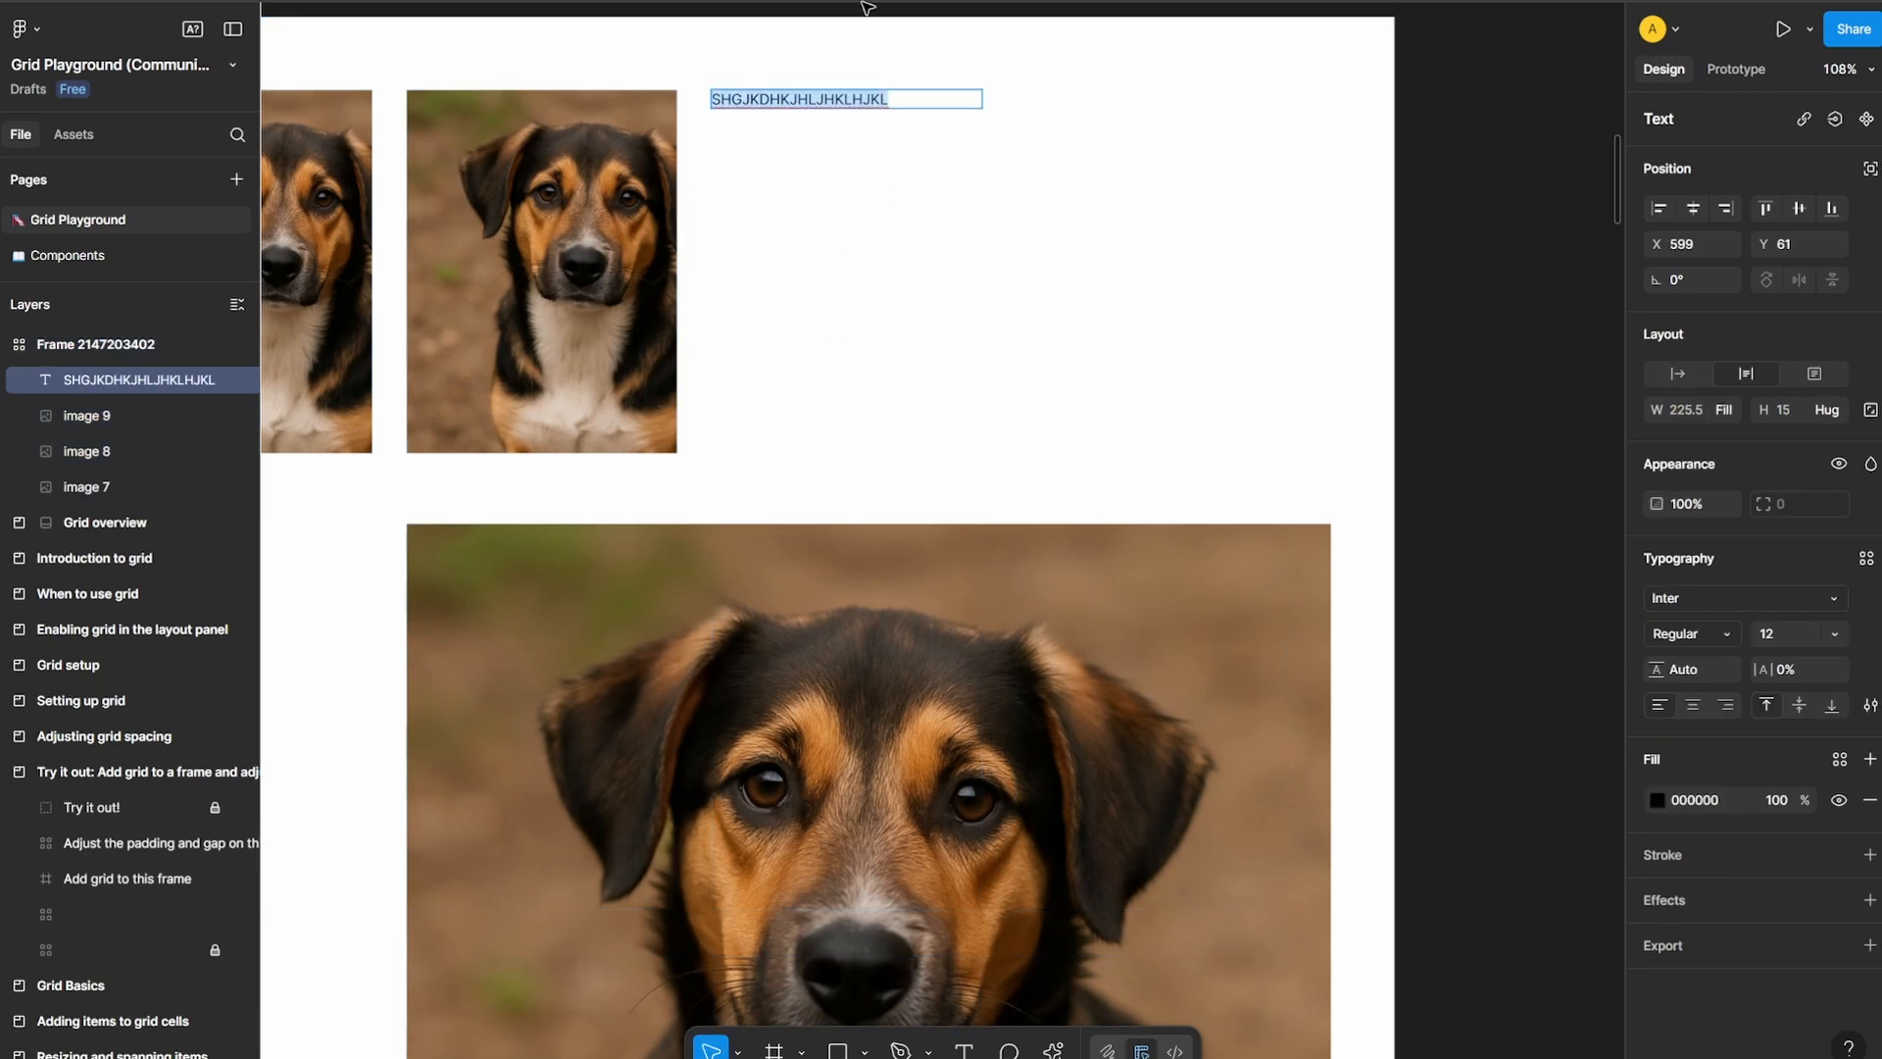
pyautogui.click(1836, 635)
pyautogui.click(1803, 820)
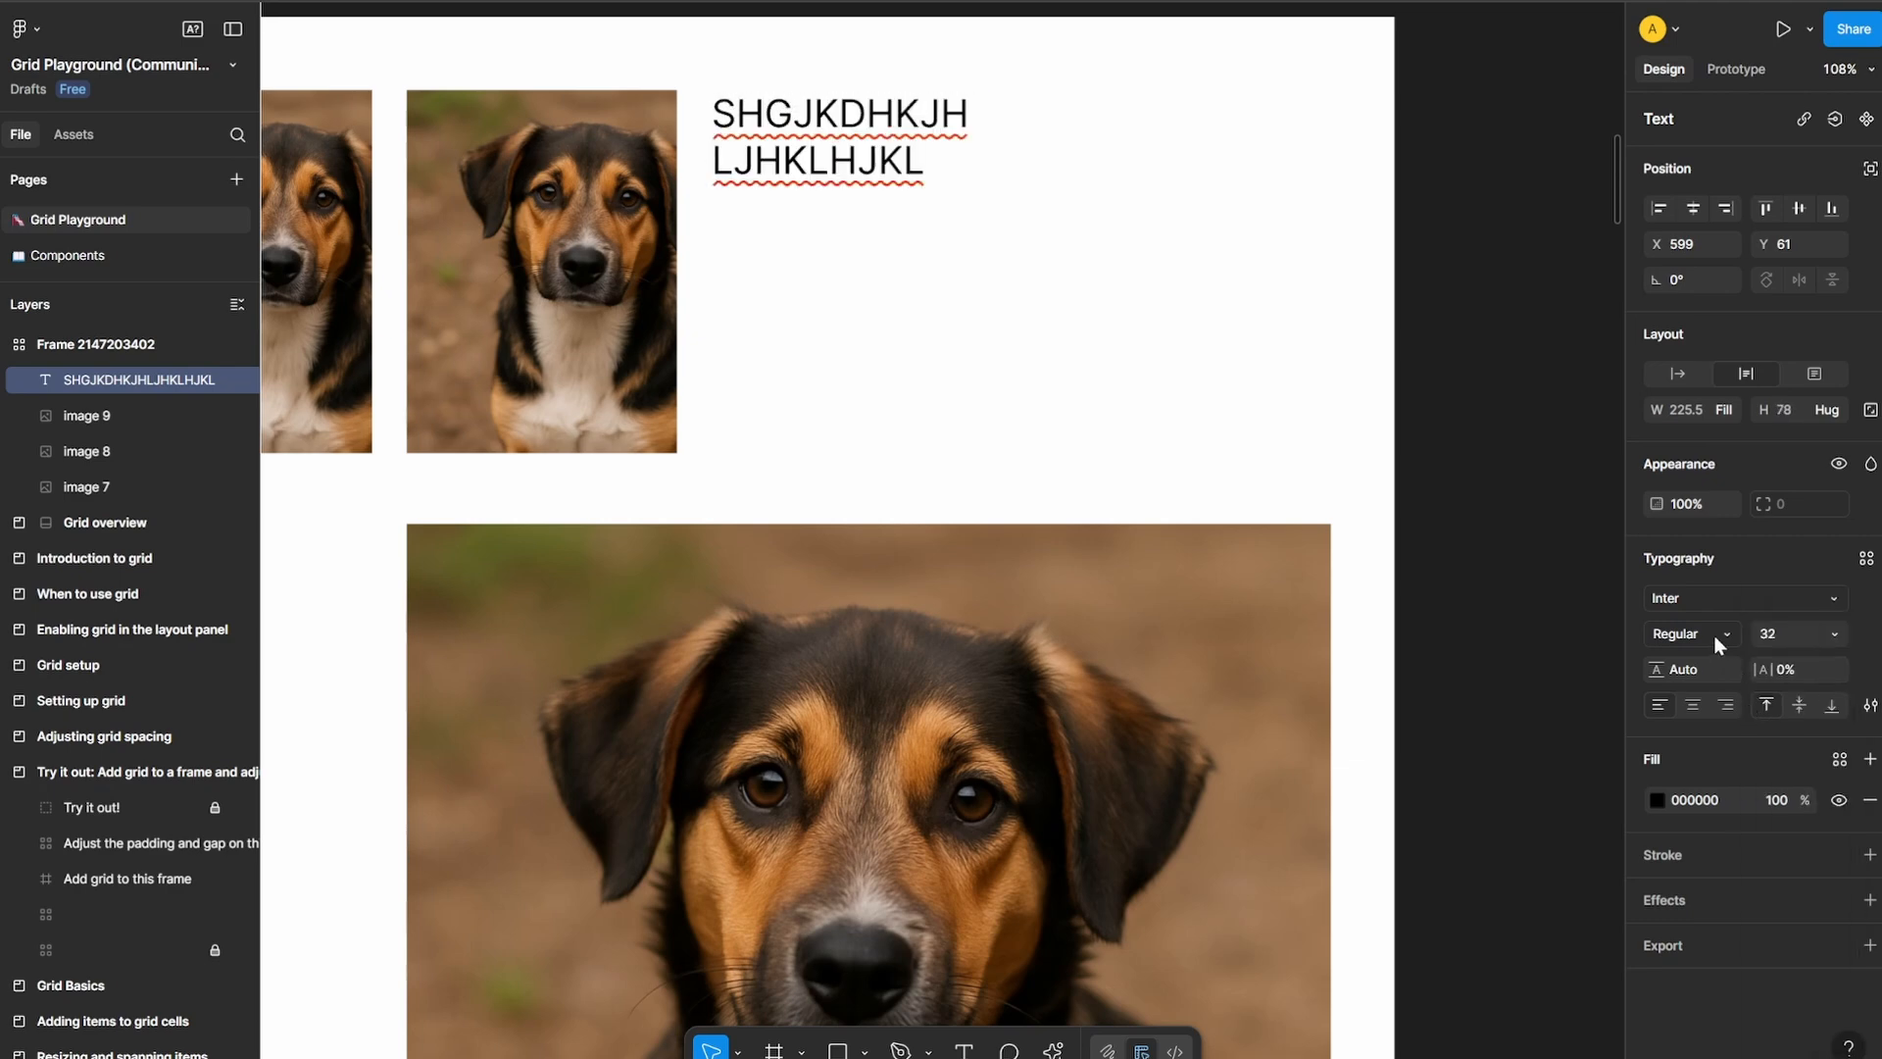
pyautogui.click(1691, 633)
pyautogui.click(1772, 652)
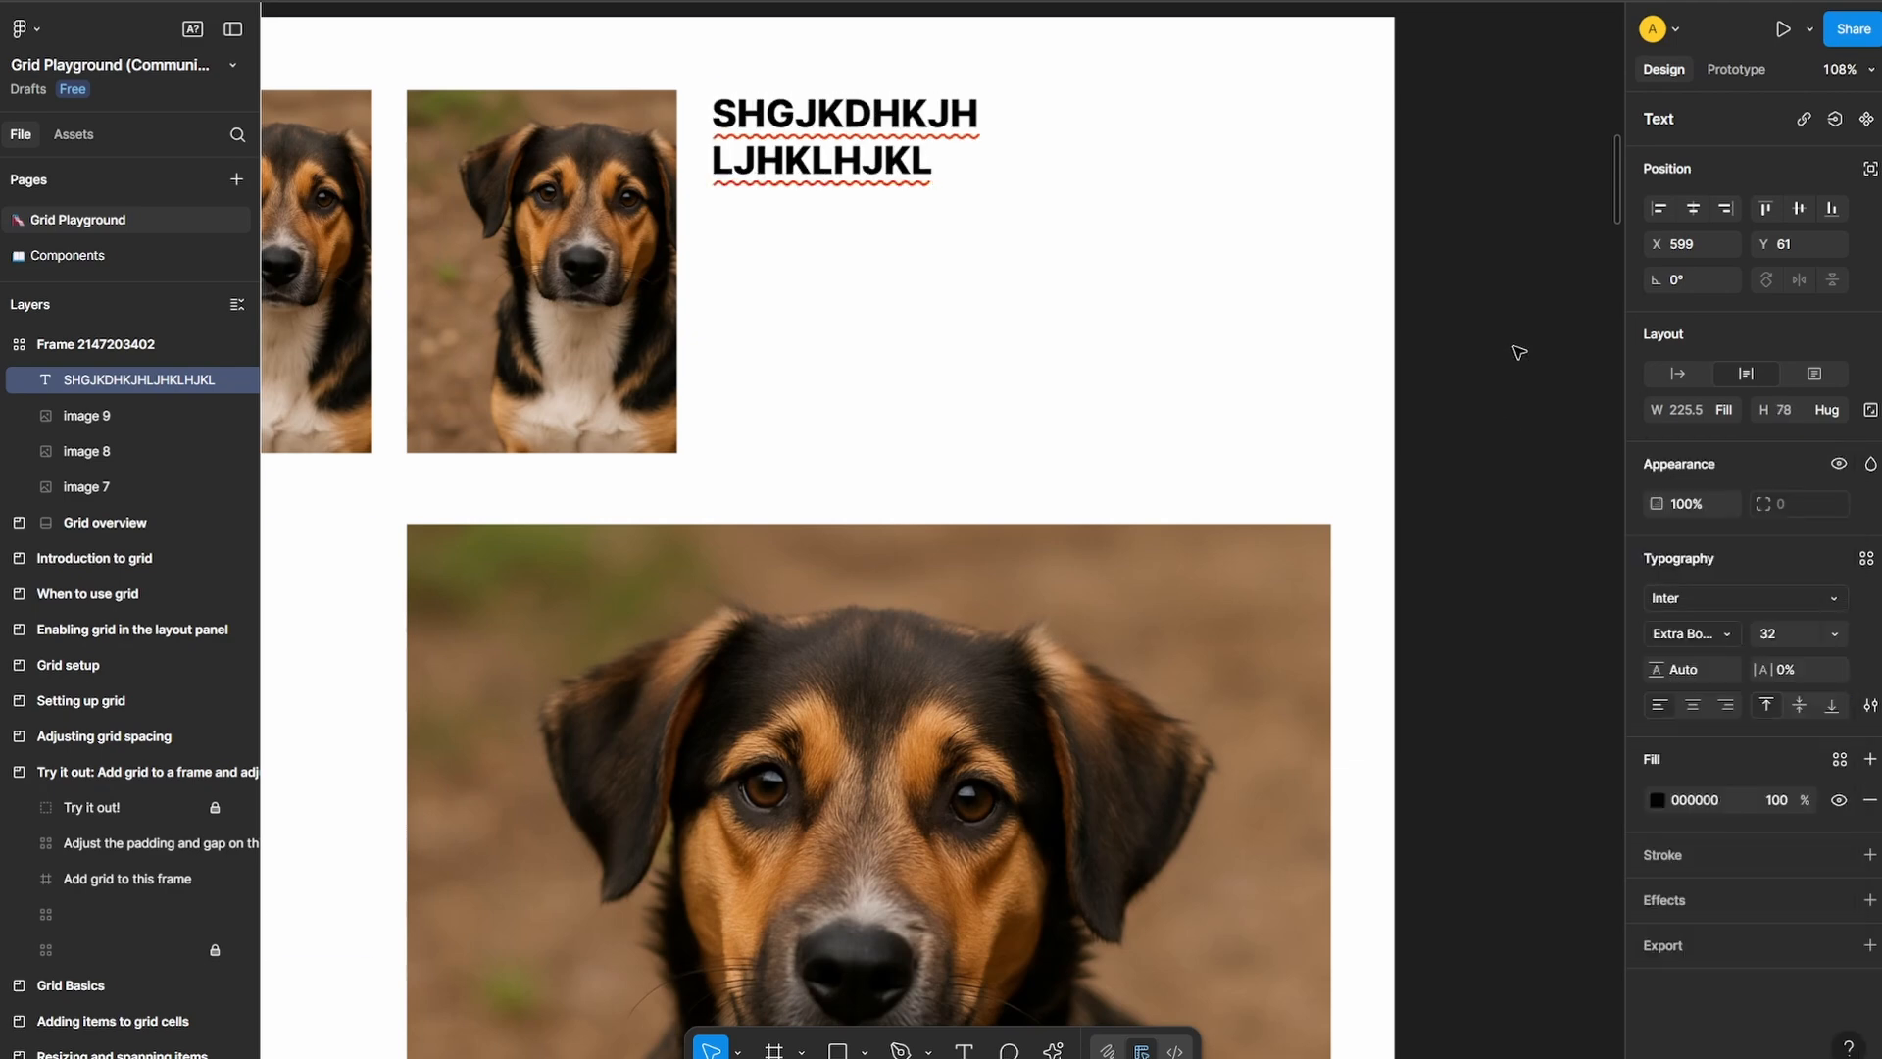
# Widen the text box to span the third and fourth columns of the first row
pyautogui.press('Escape')
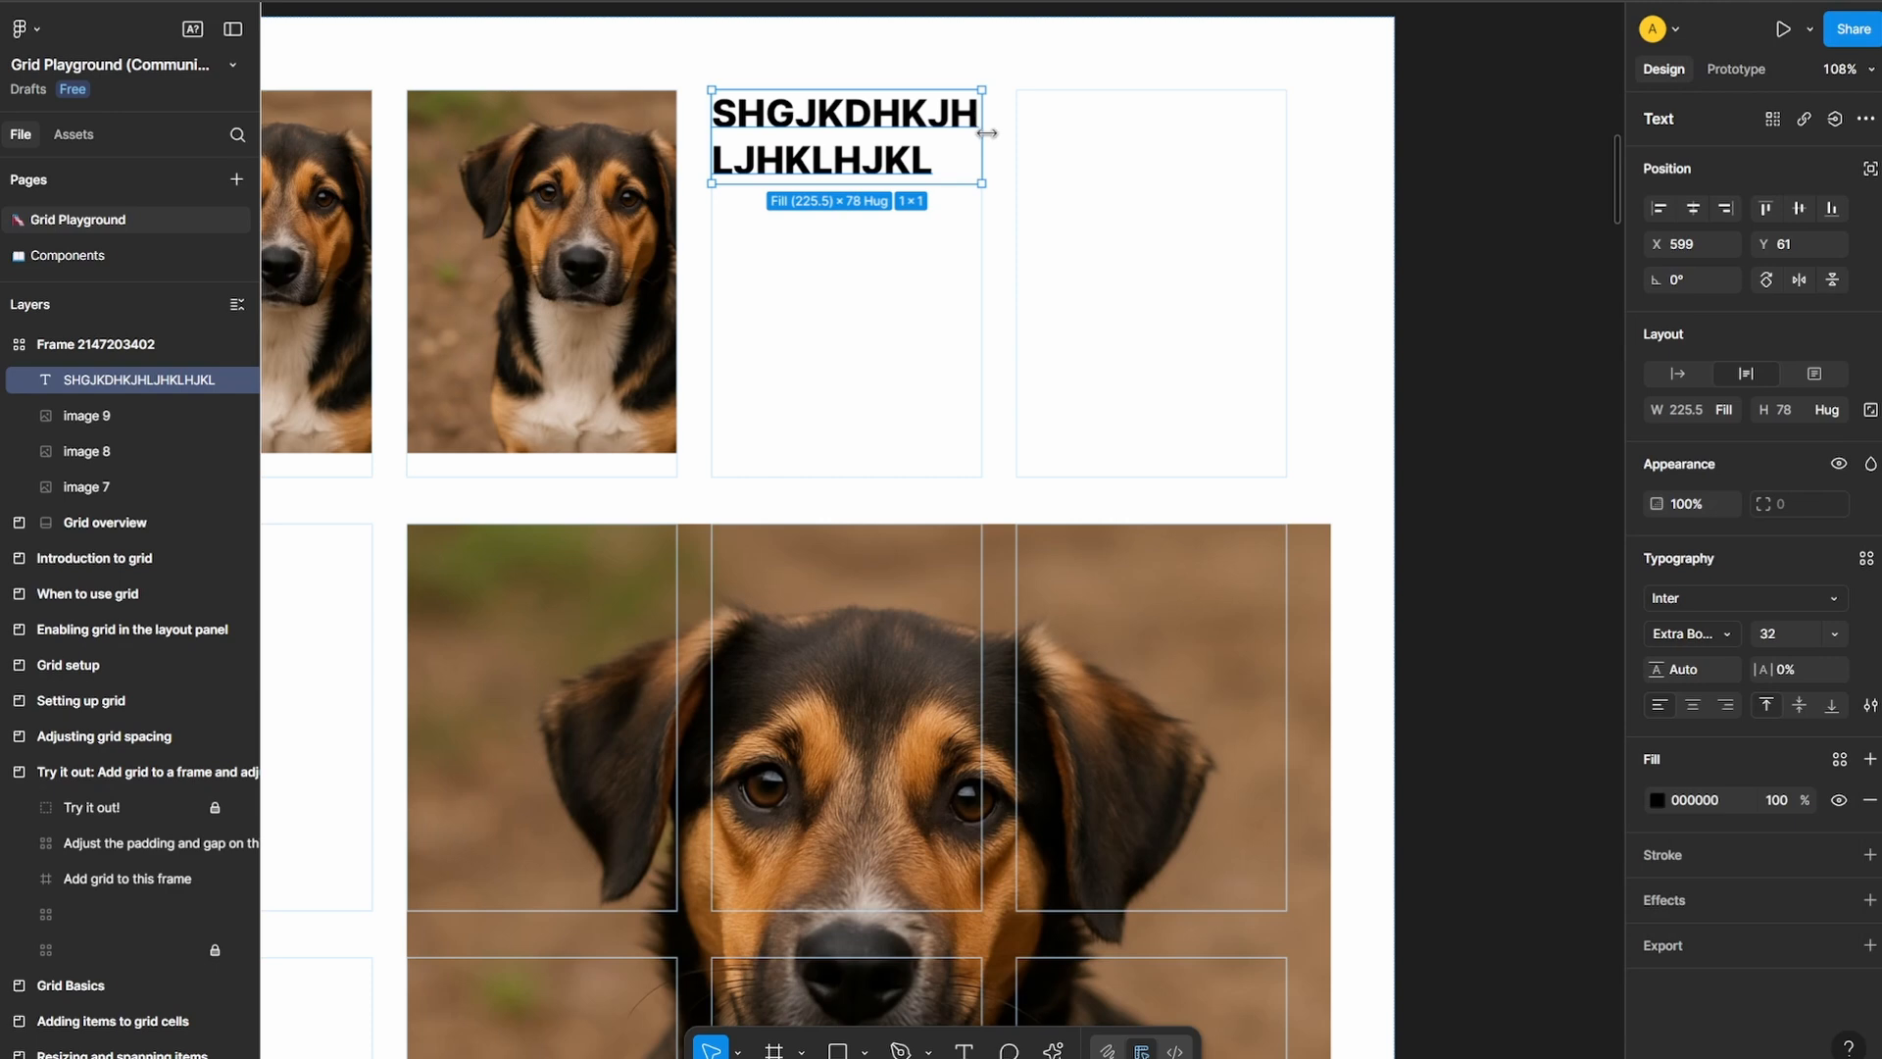
pyautogui.moveTo(986, 132); pyautogui.dragTo(1279, 143)
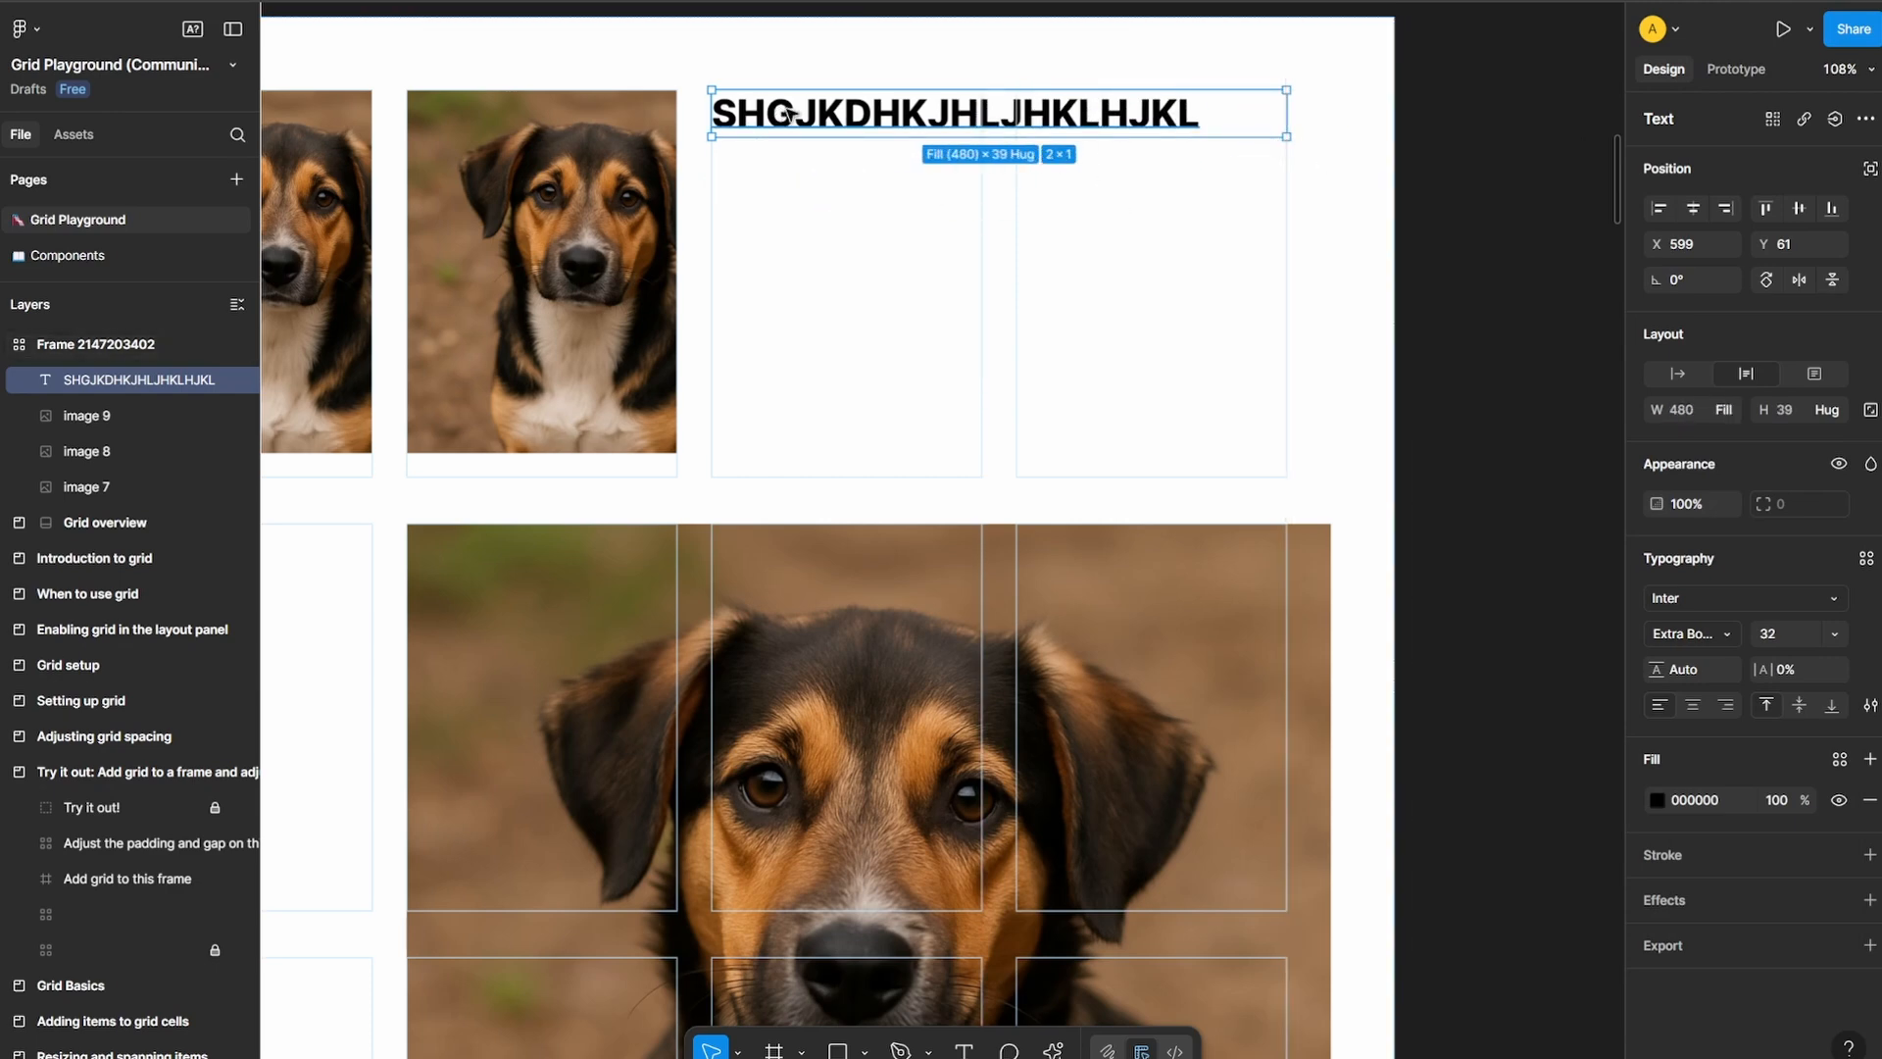
# Move the text box into a single cell at the fourth column of the grid frame's first row and deselect it
pyautogui.moveTo(790, 115); pyautogui.dragTo(1082, 125)
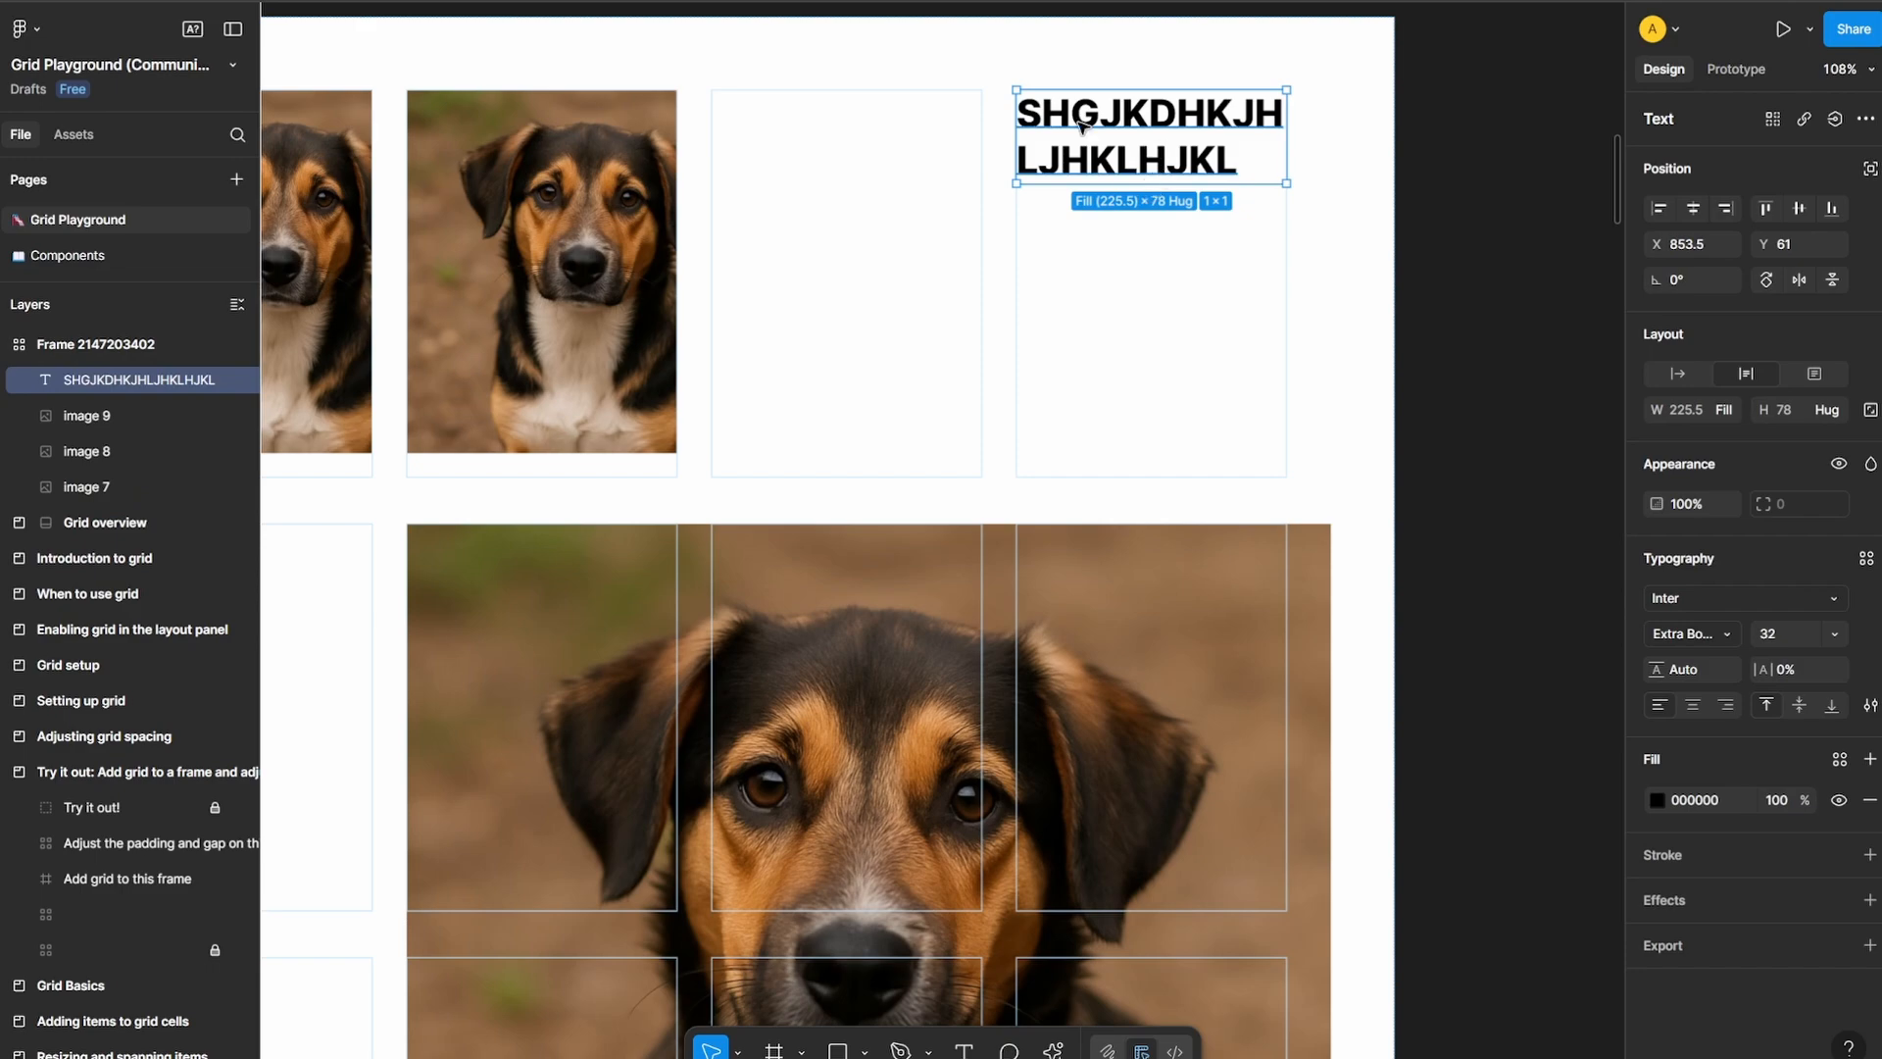
pyautogui.click(1472, 160)
pyautogui.scroll(-5, 1472, 162)
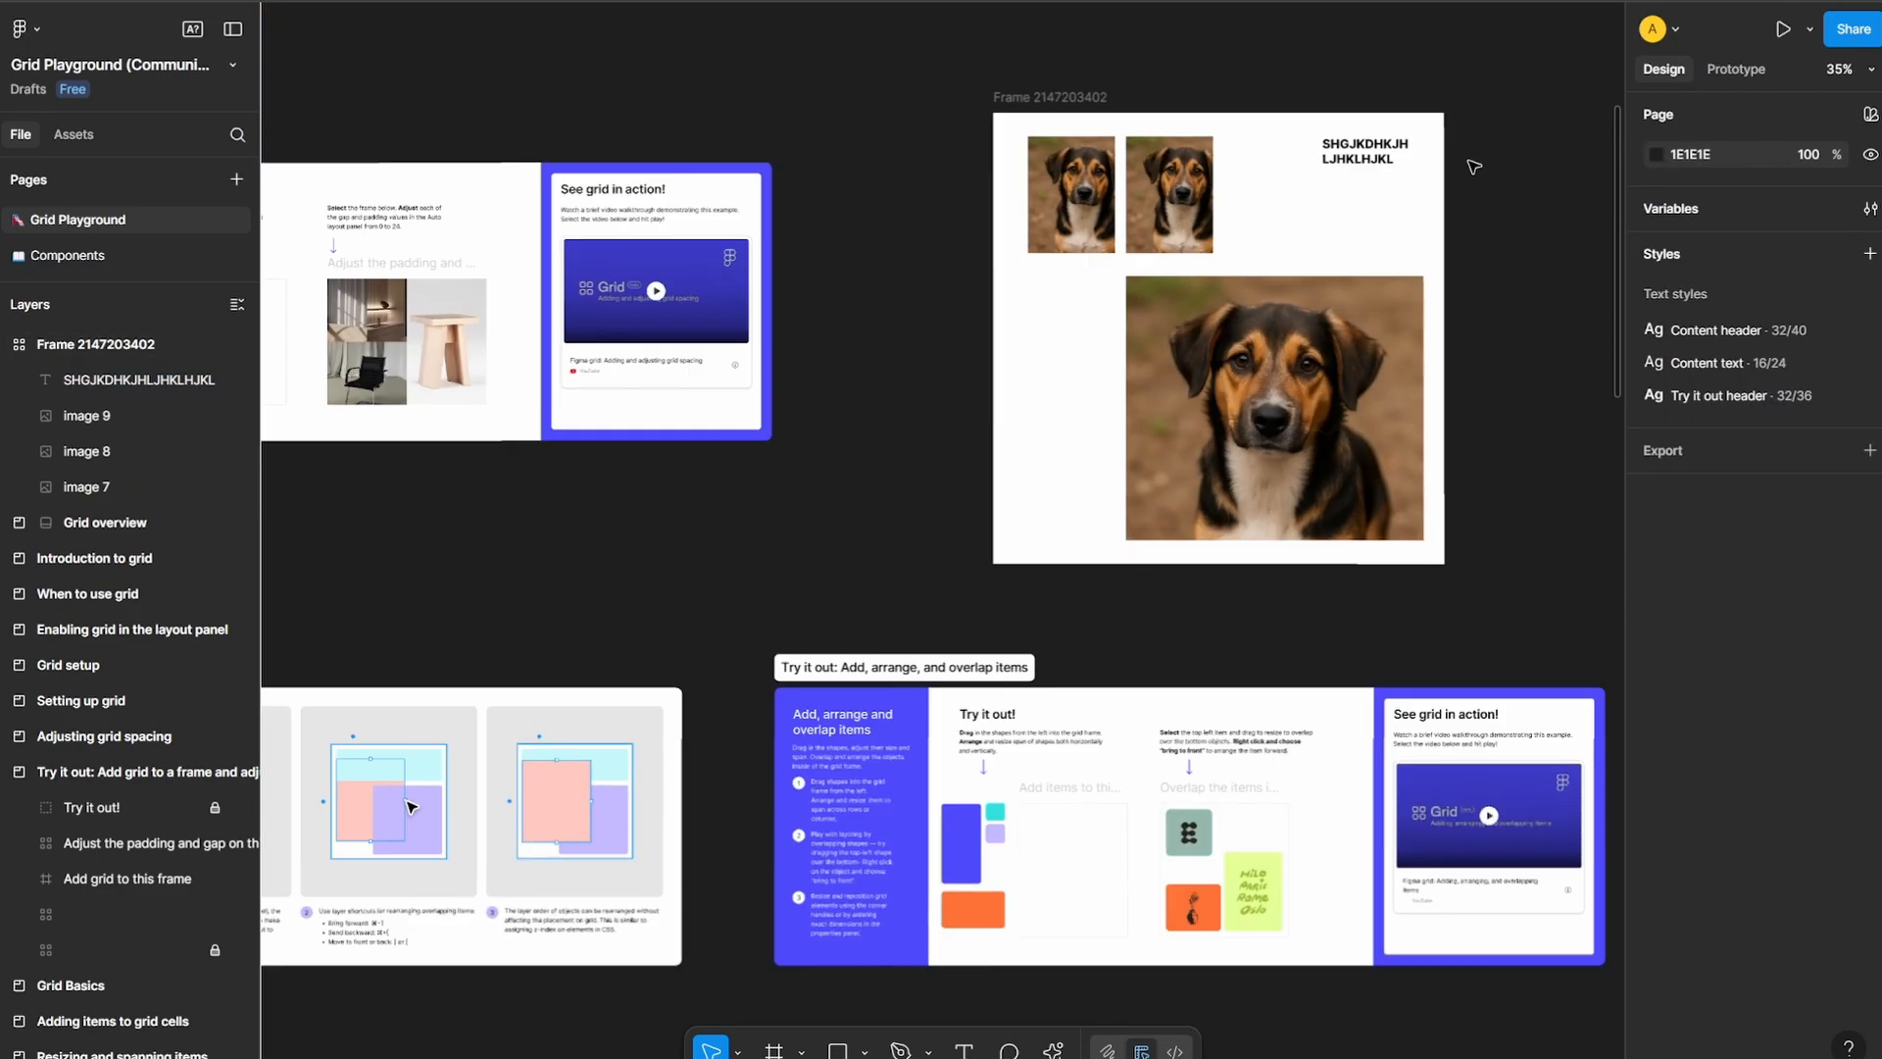
pyautogui.scroll(3, 1472, 162)
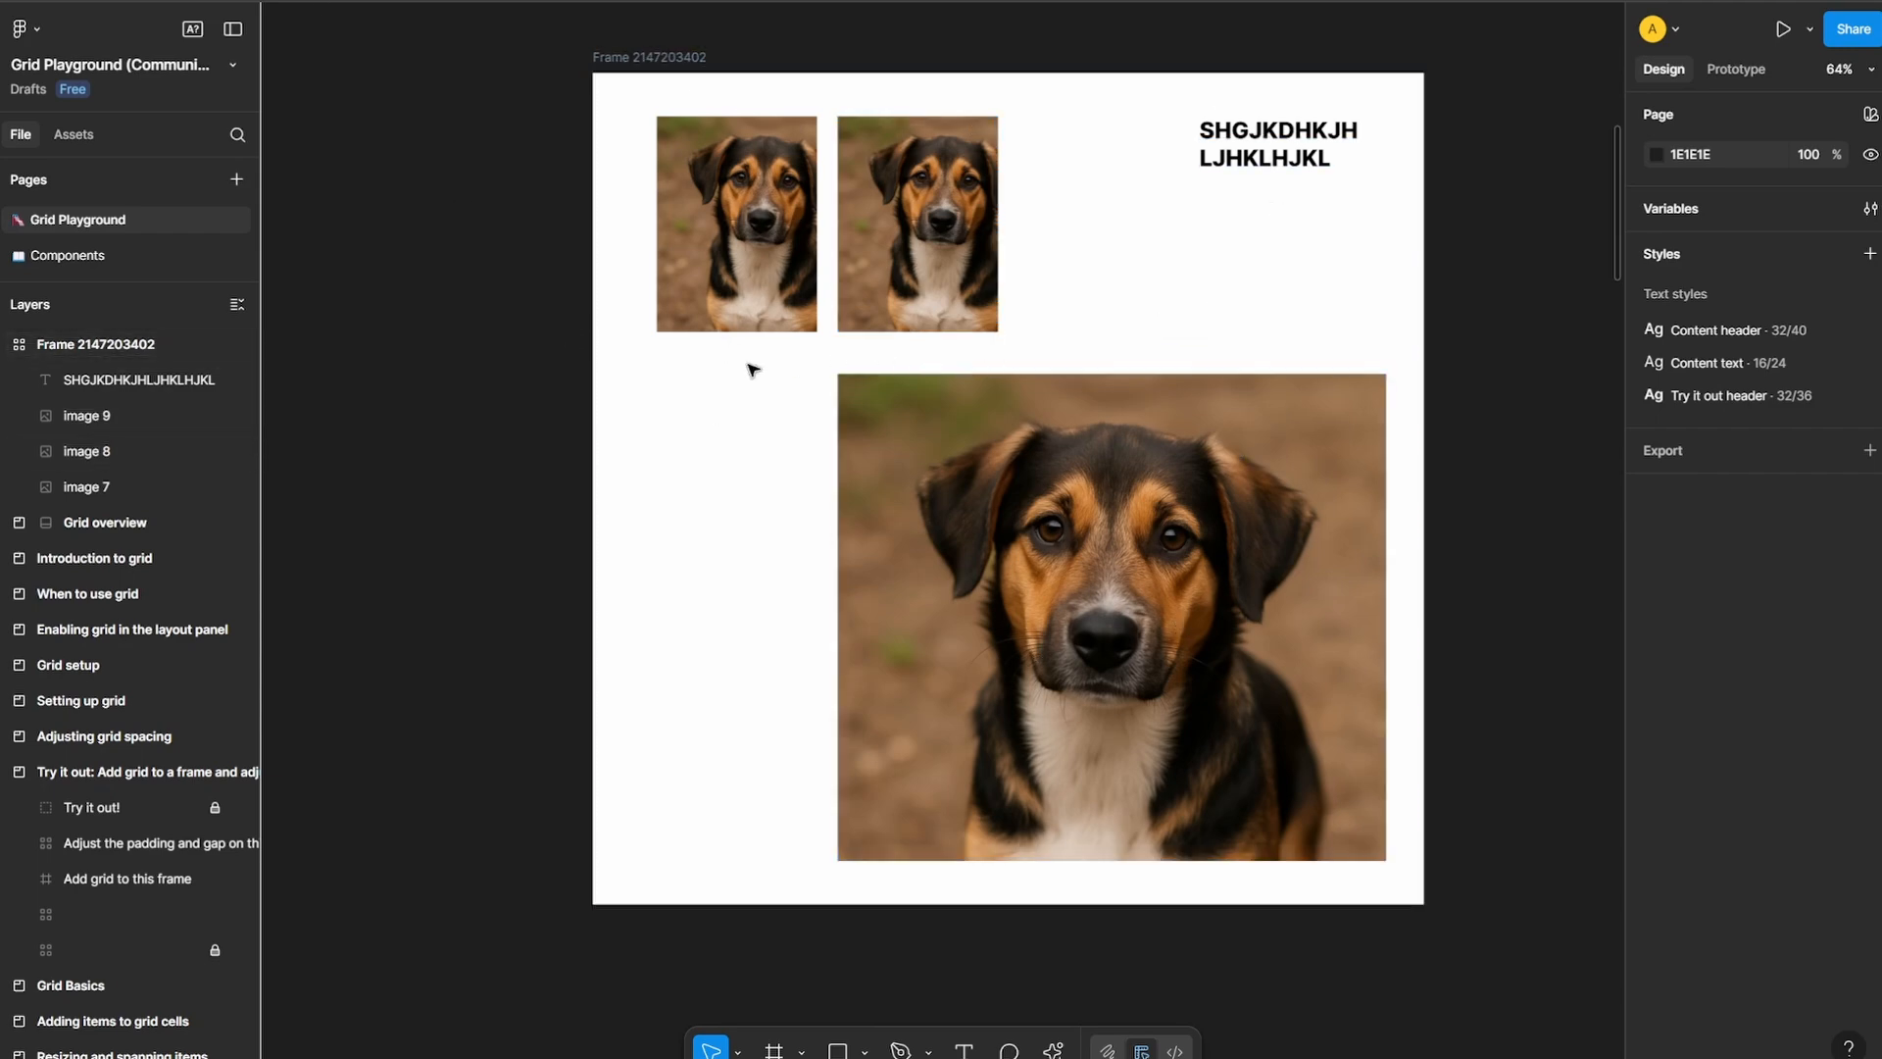
pyautogui.scroll(-5, 534, 377)
pyautogui.hscroll(-3, 1126, 411)
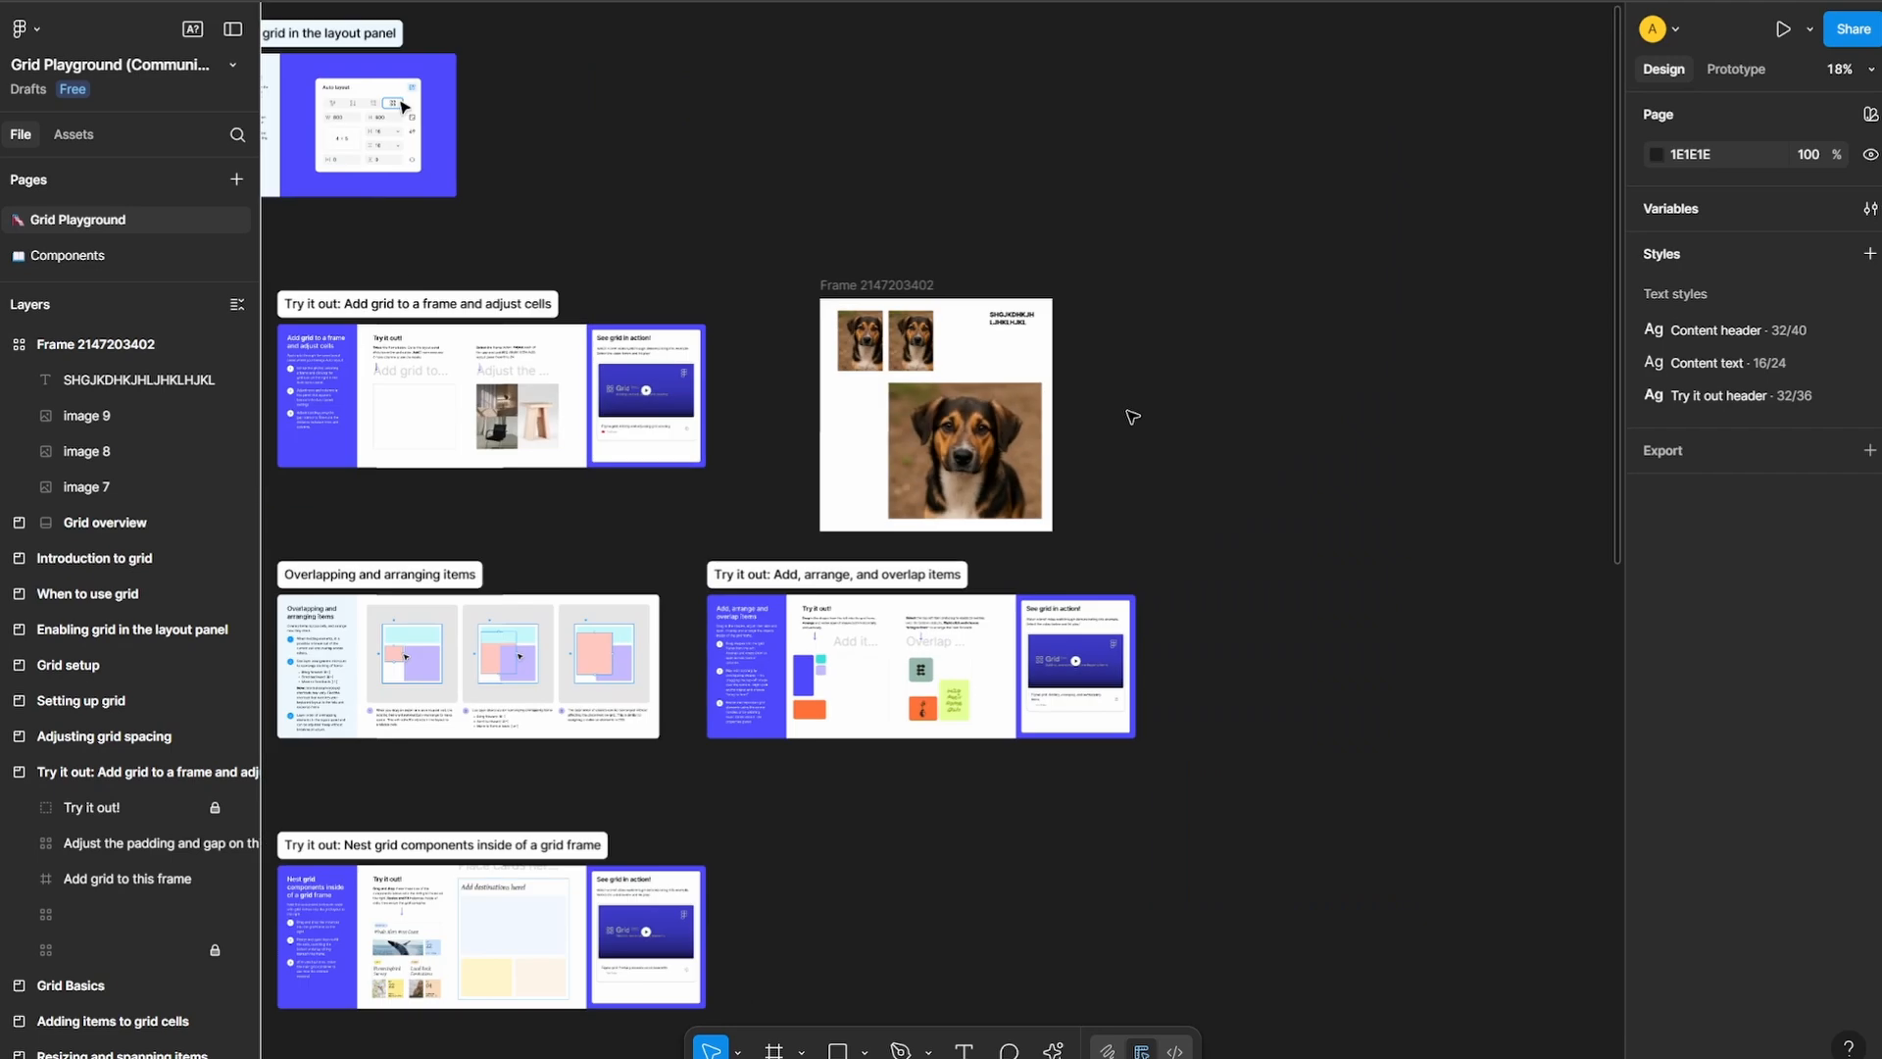
# Draw a blank frame about 1776 × 1176 on the empty canvas beside the grid frame and open AI image generation for it
pyautogui.scroll(3, 1127, 411)
pyautogui.hscroll(5, 1024, 314)
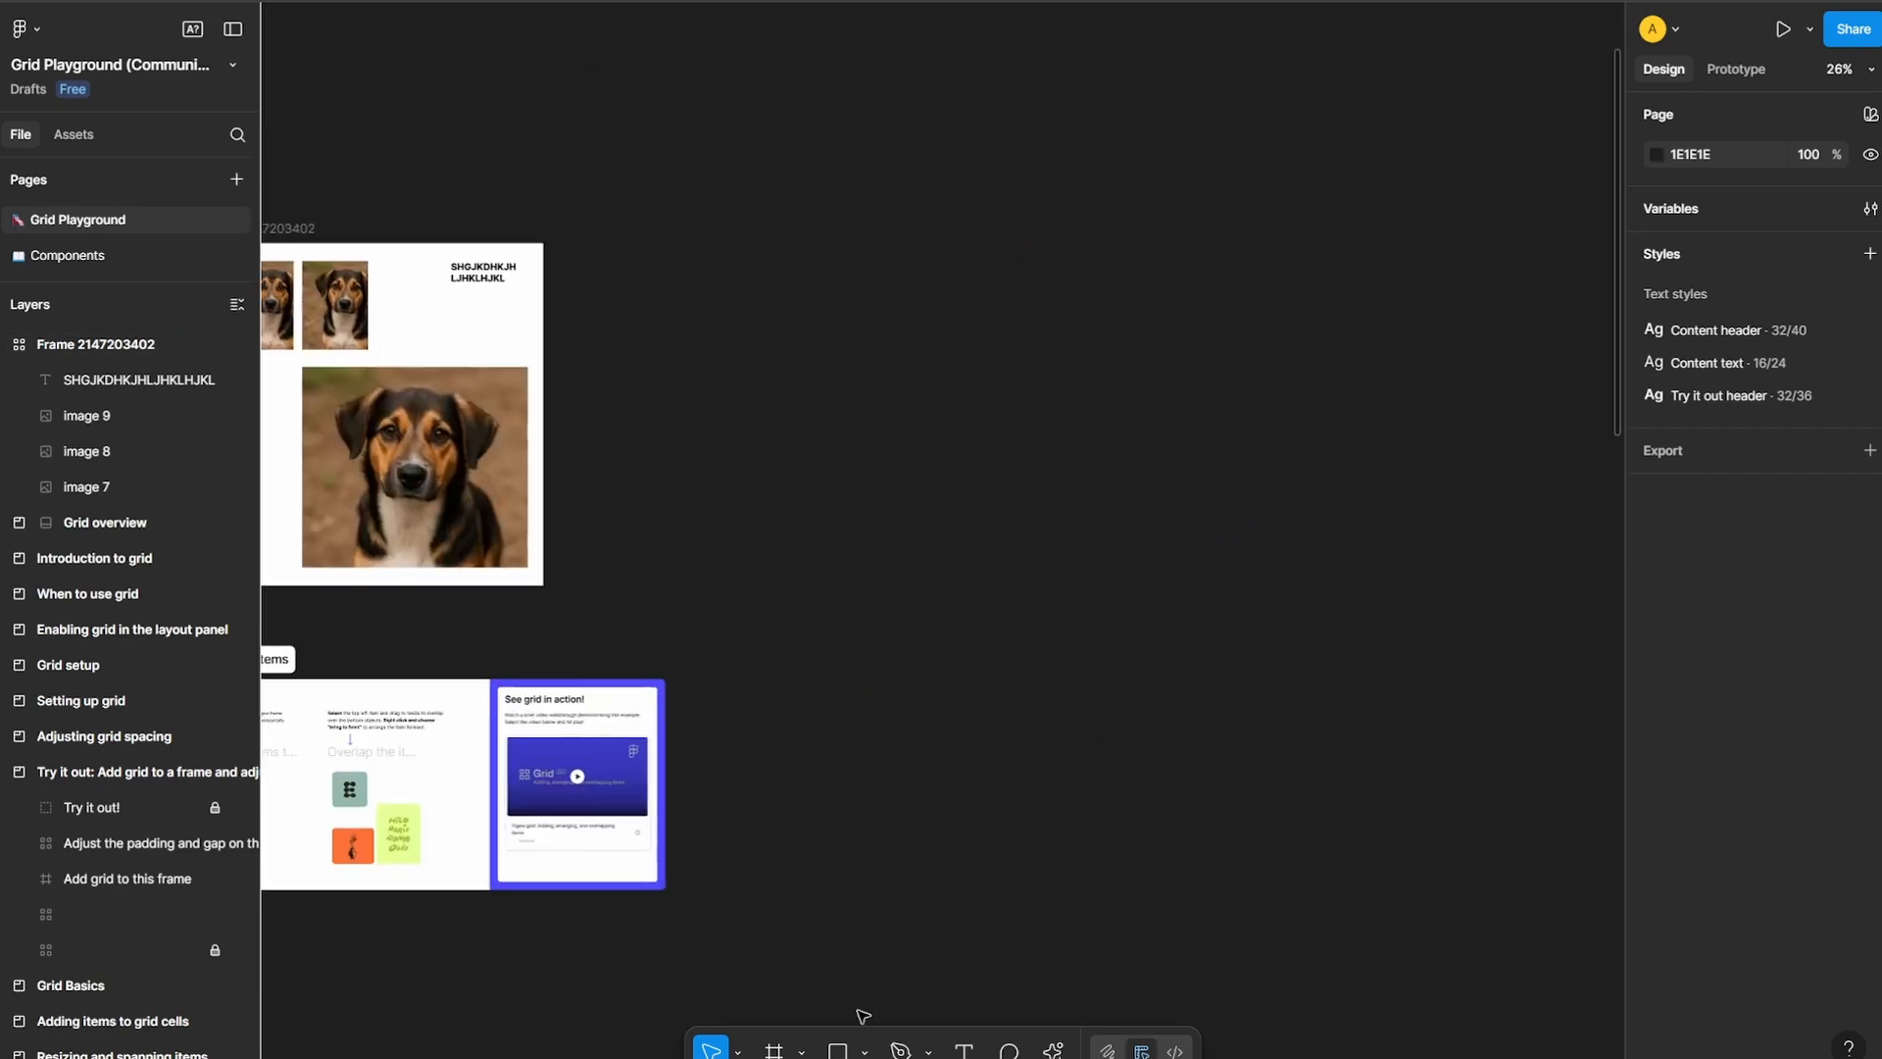
pyautogui.click(773, 1050)
pyautogui.moveTo(821, 162); pyautogui.dragTo(1340, 506)
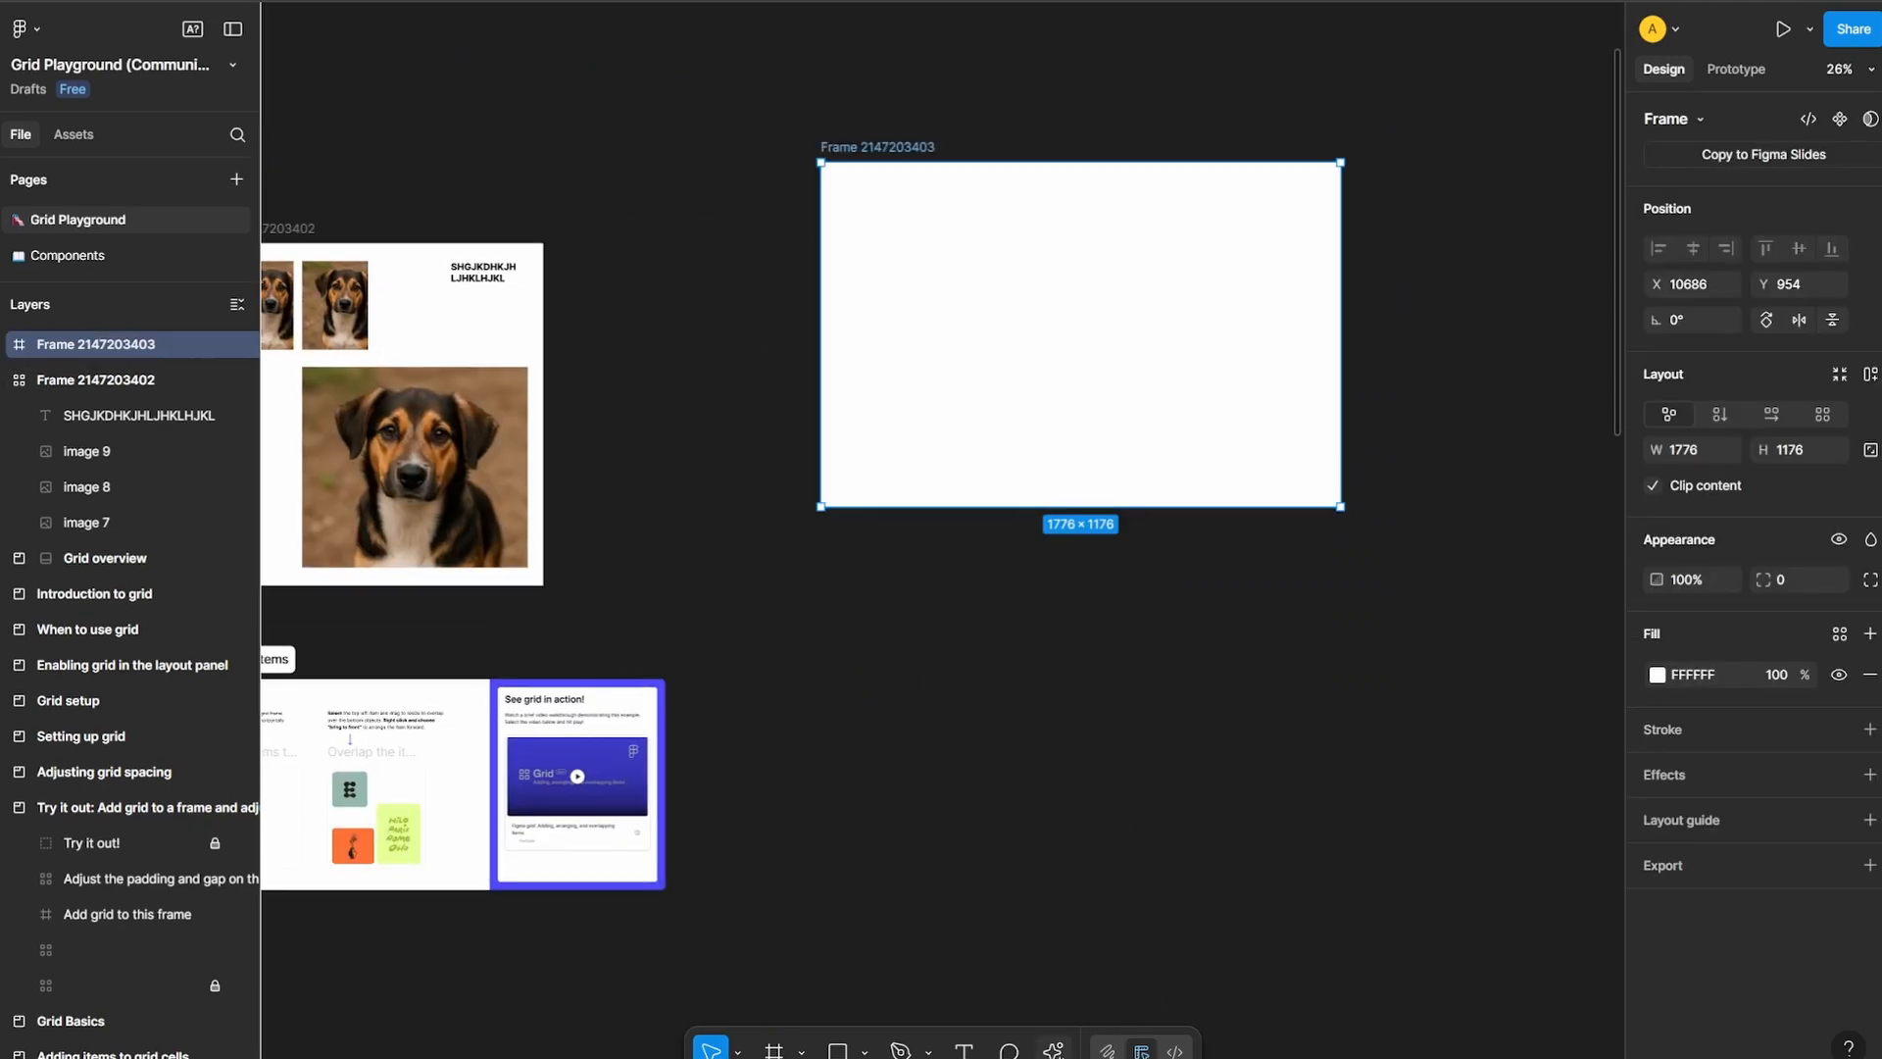
pyautogui.hotkey('ctrl', 'k')
pyautogui.click(851, 792)
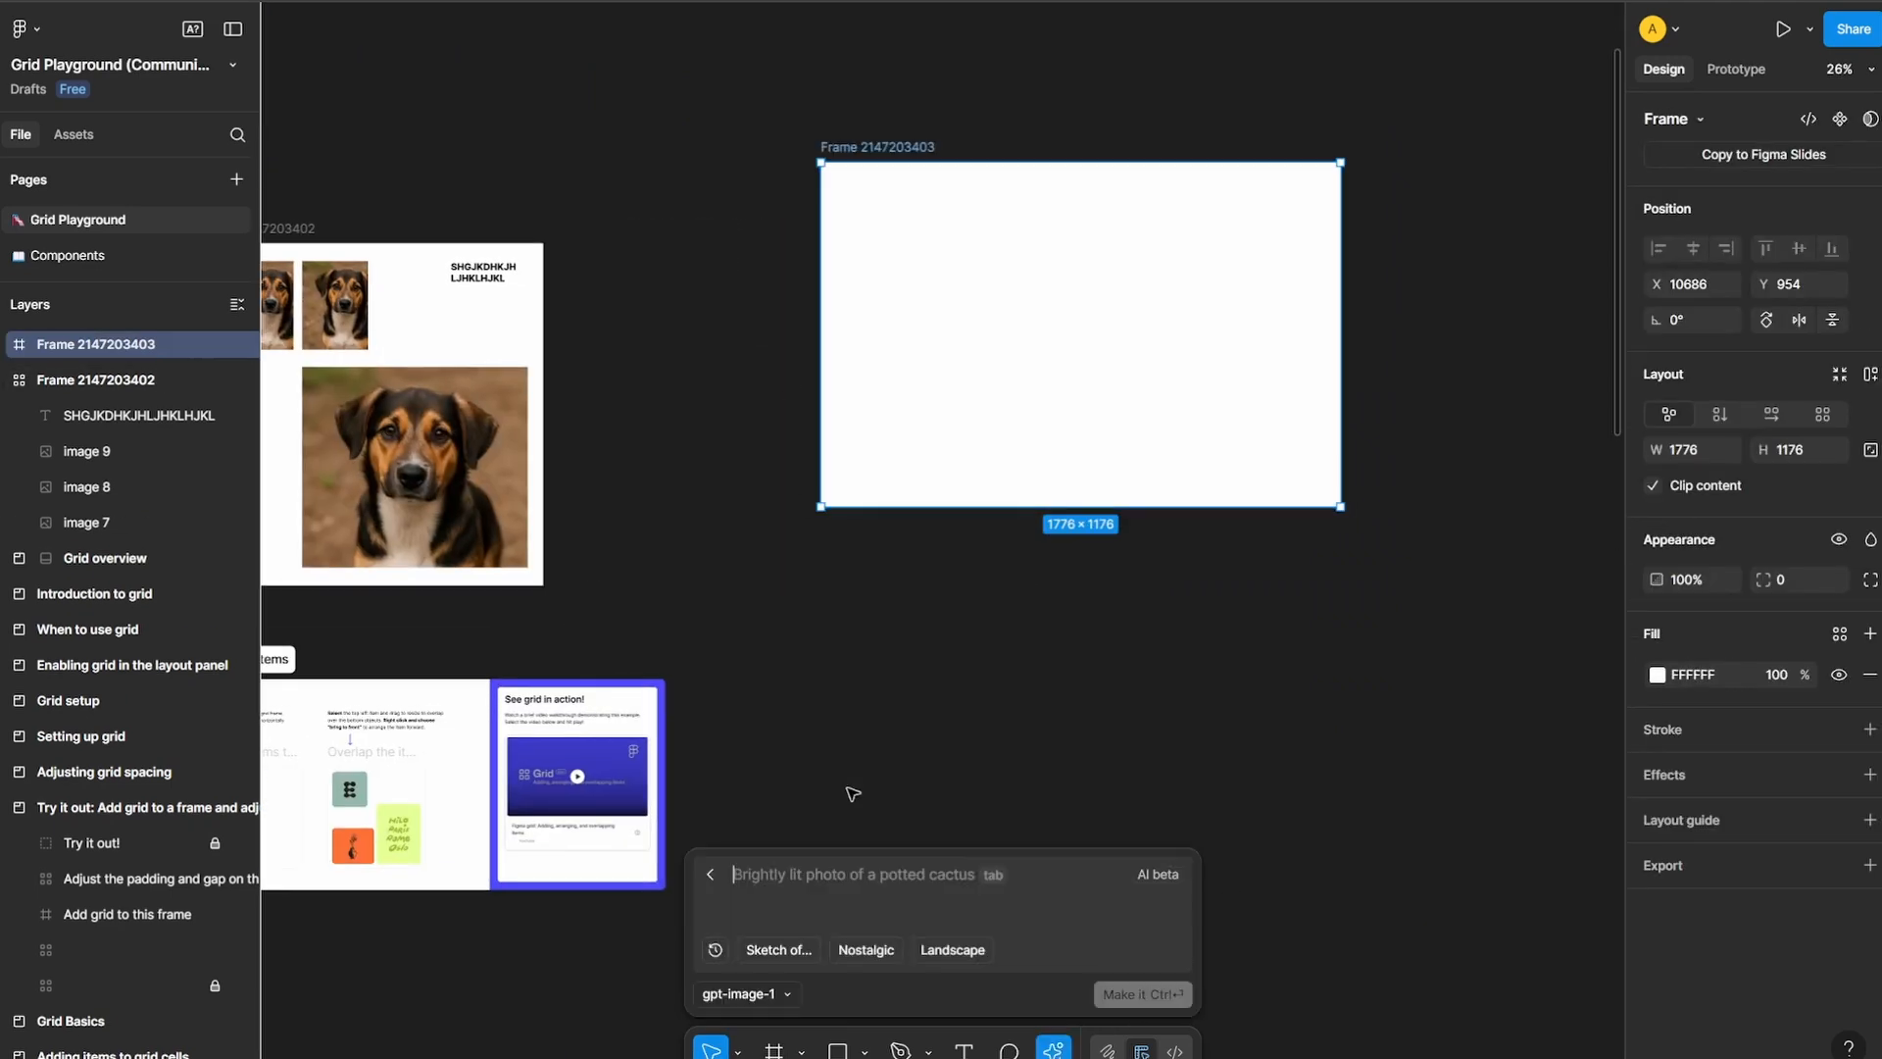
# Try Google Imagen 3 and Titan v2 as the image generation model, ending with gpt-image-1 selected again
pyautogui.click(769, 985)
pyautogui.click(817, 936)
pyautogui.click(778, 993)
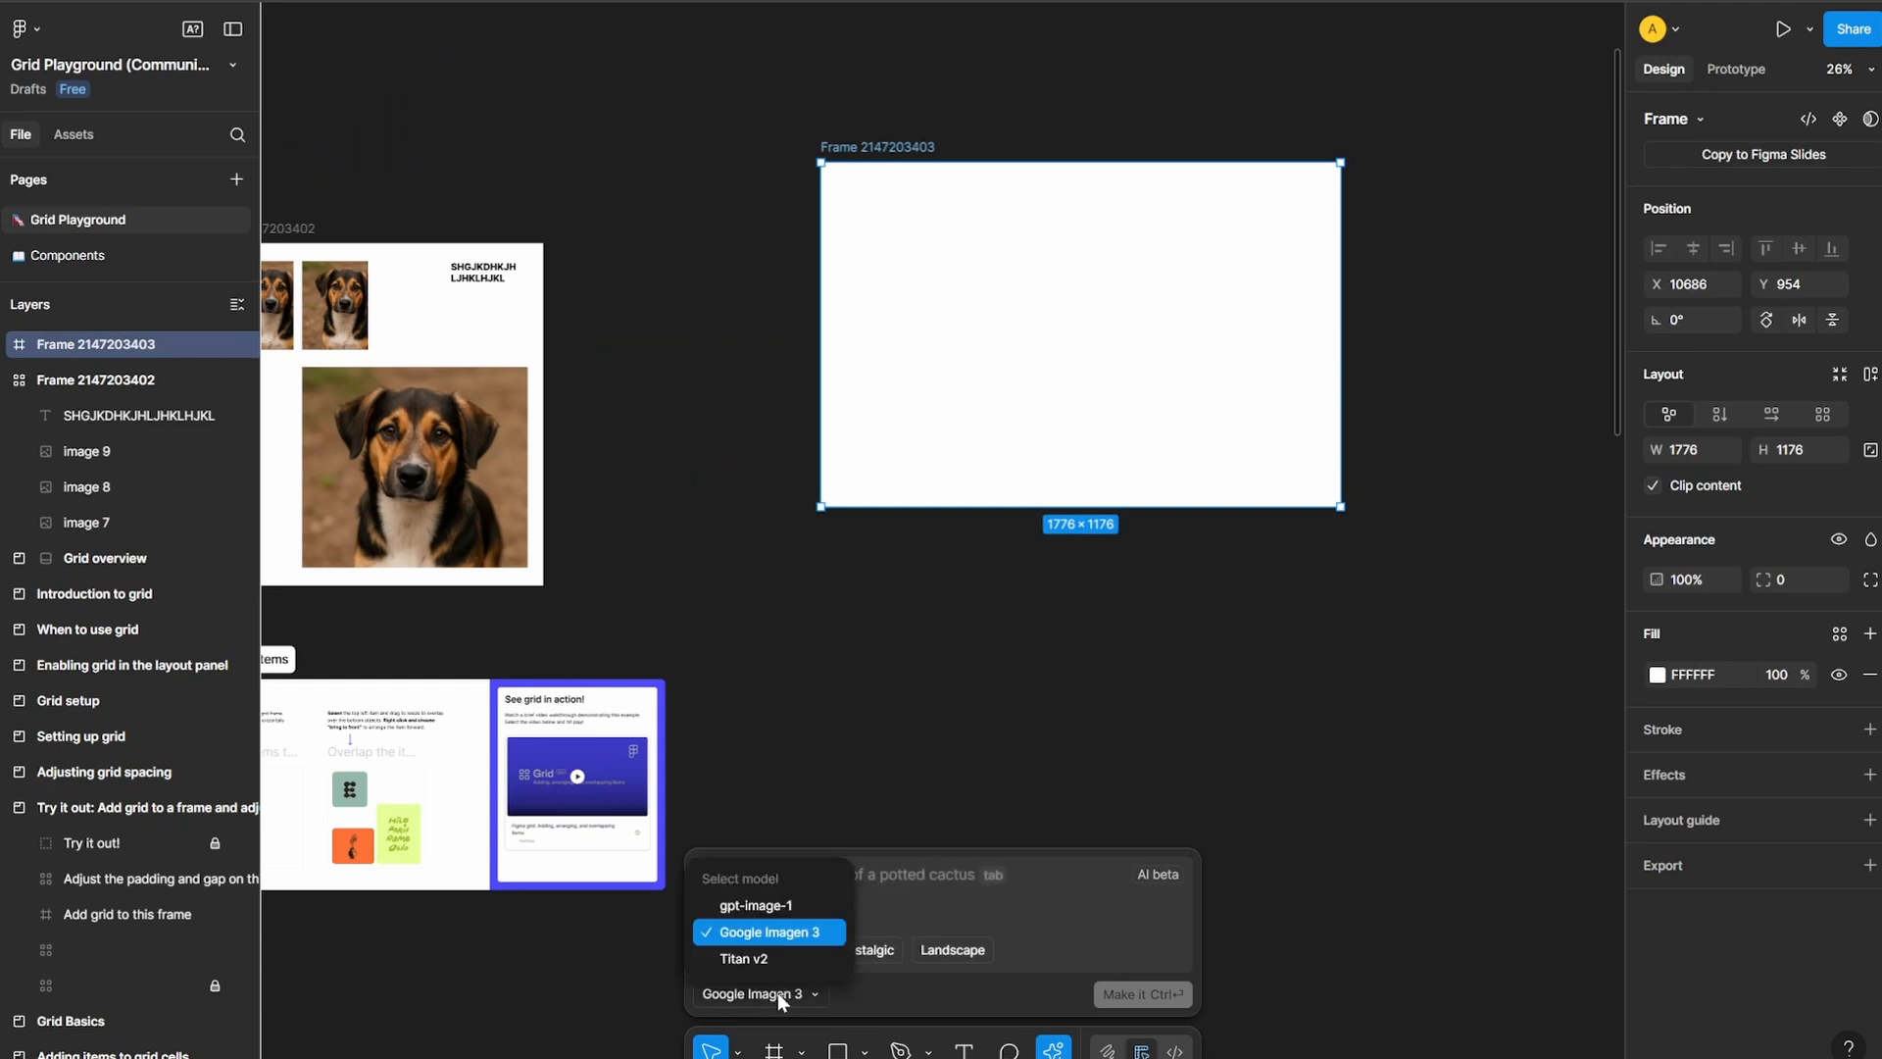
pyautogui.click(801, 958)
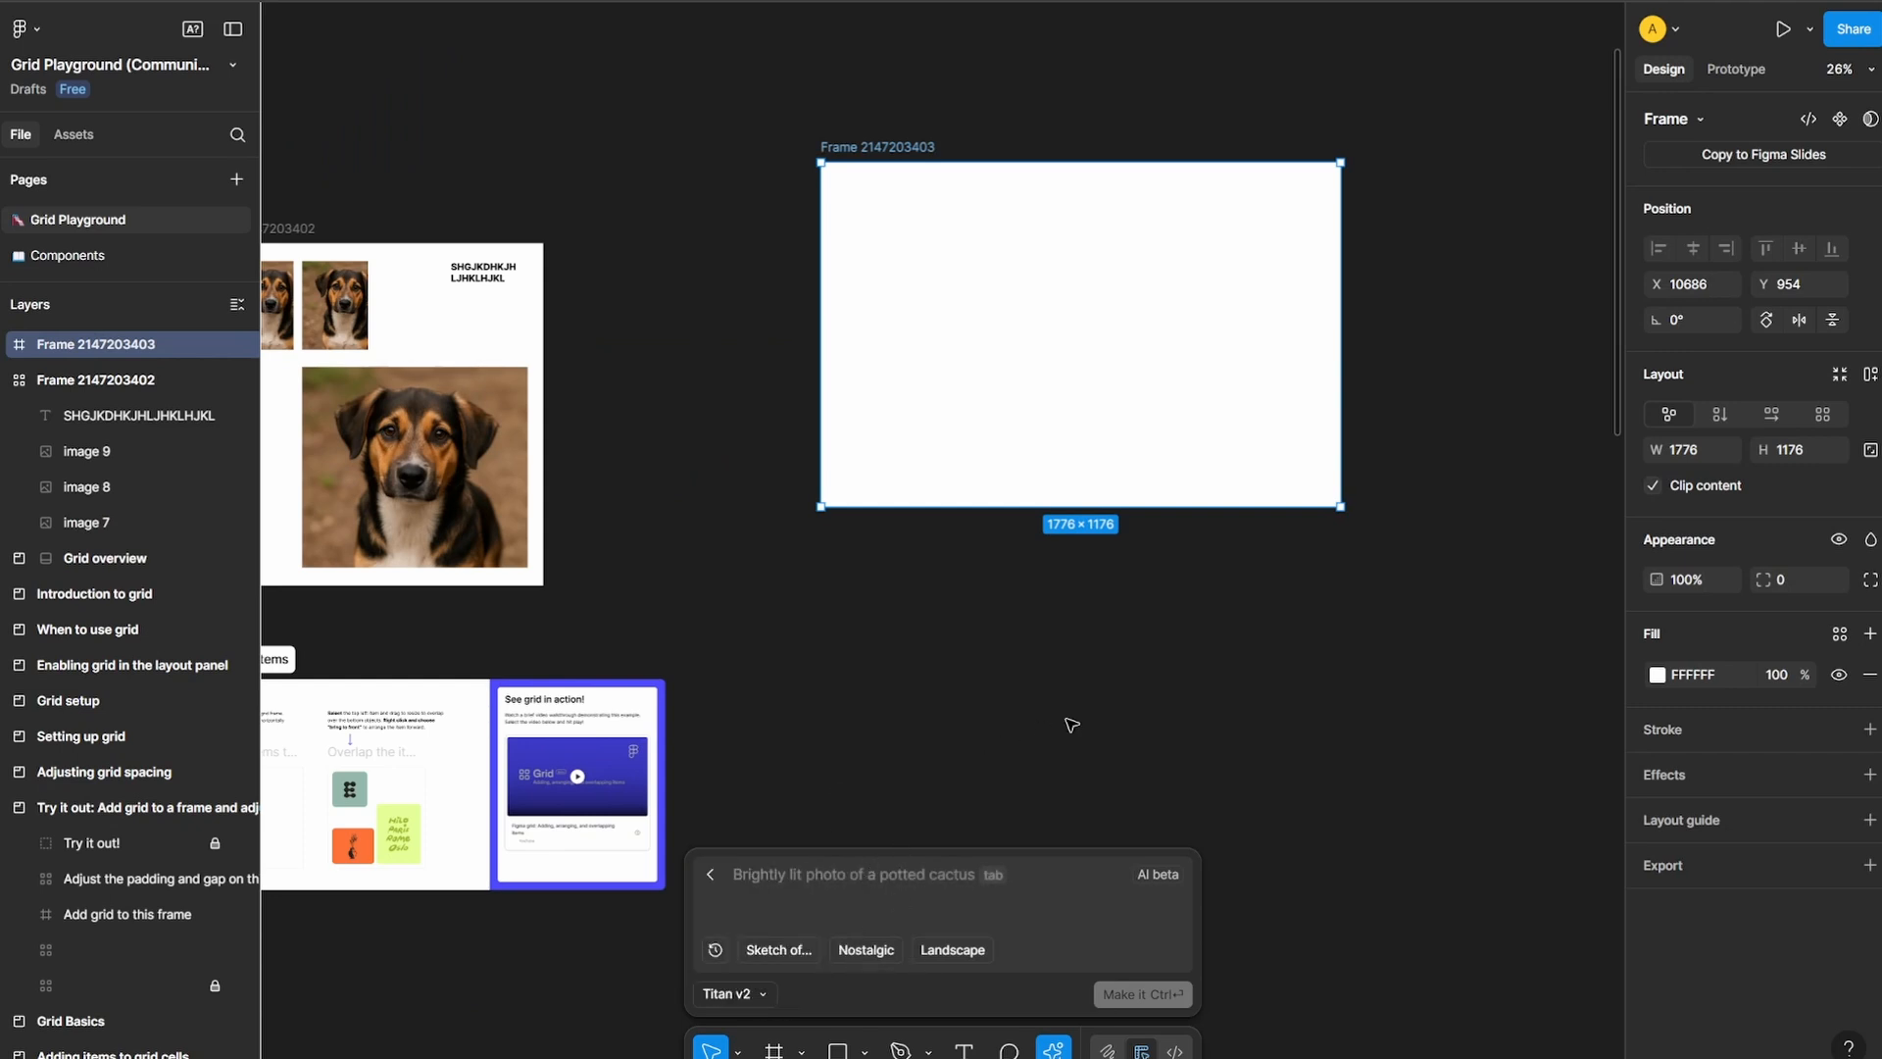
pyautogui.click(775, 994)
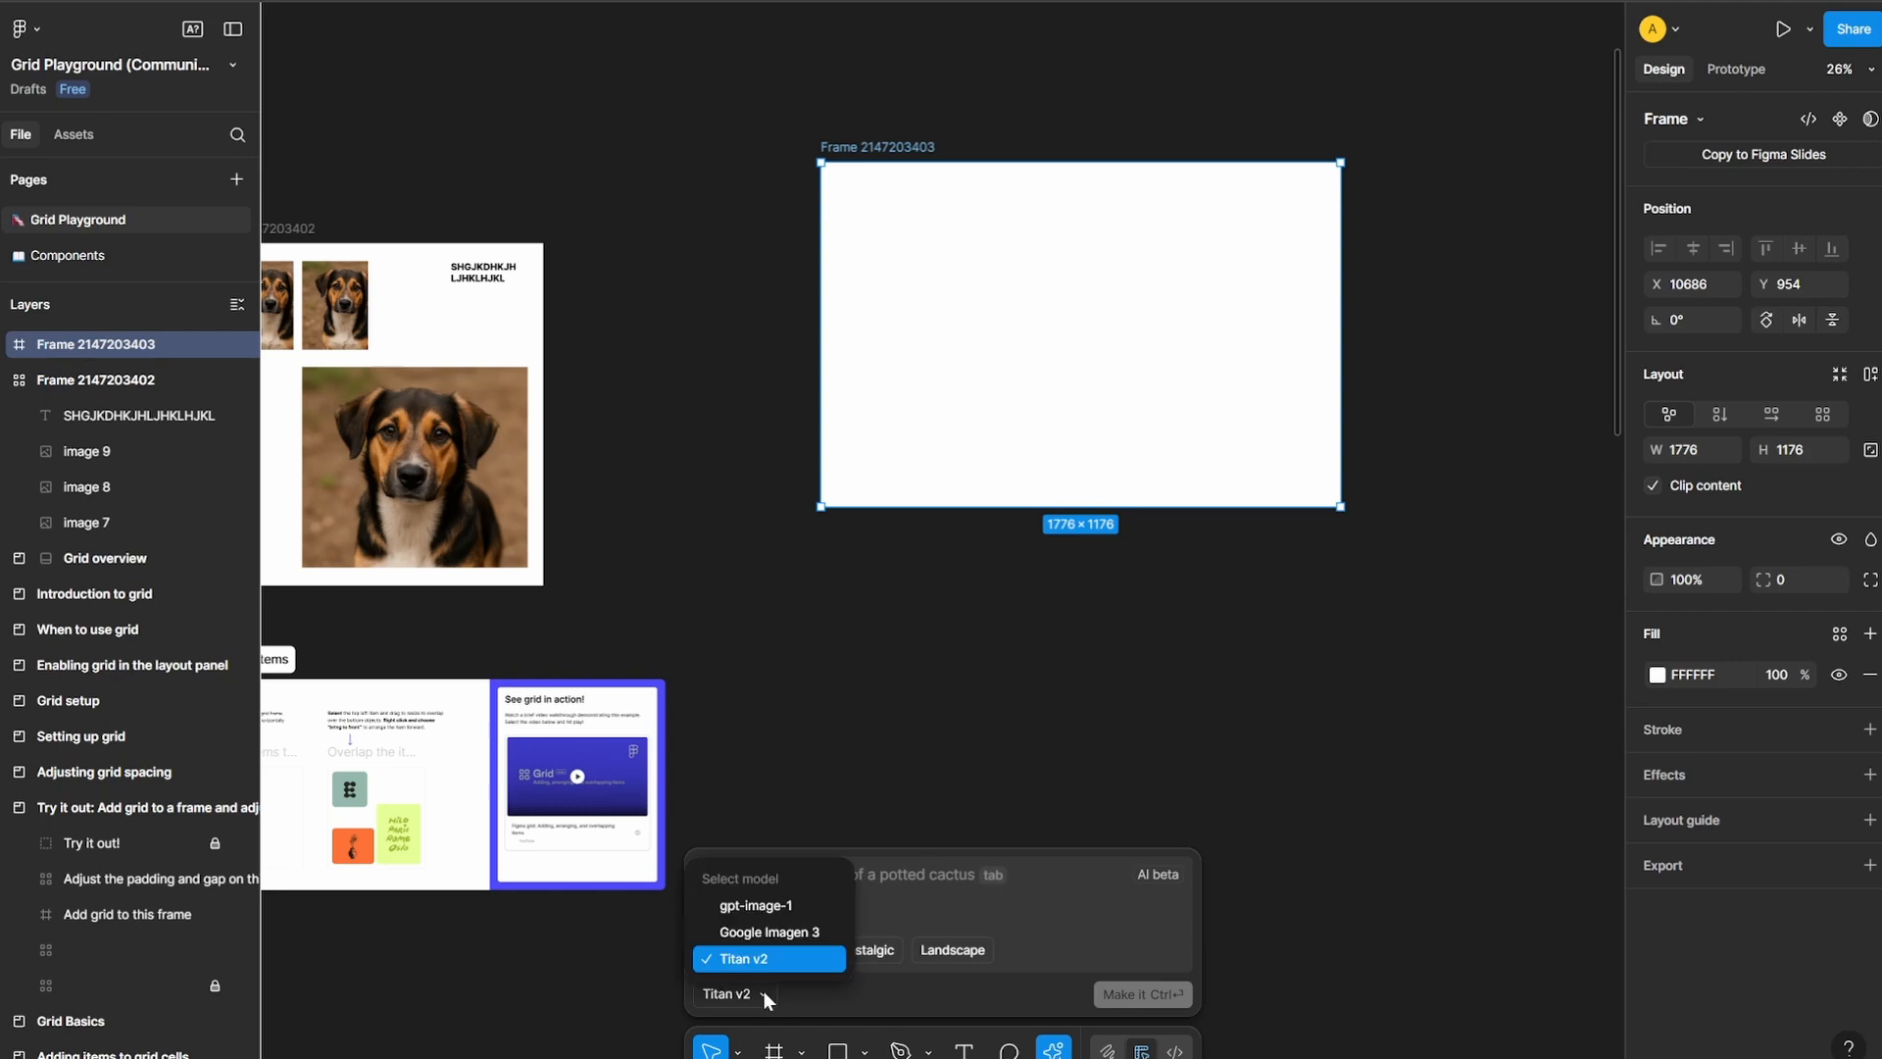
pyautogui.click(796, 903)
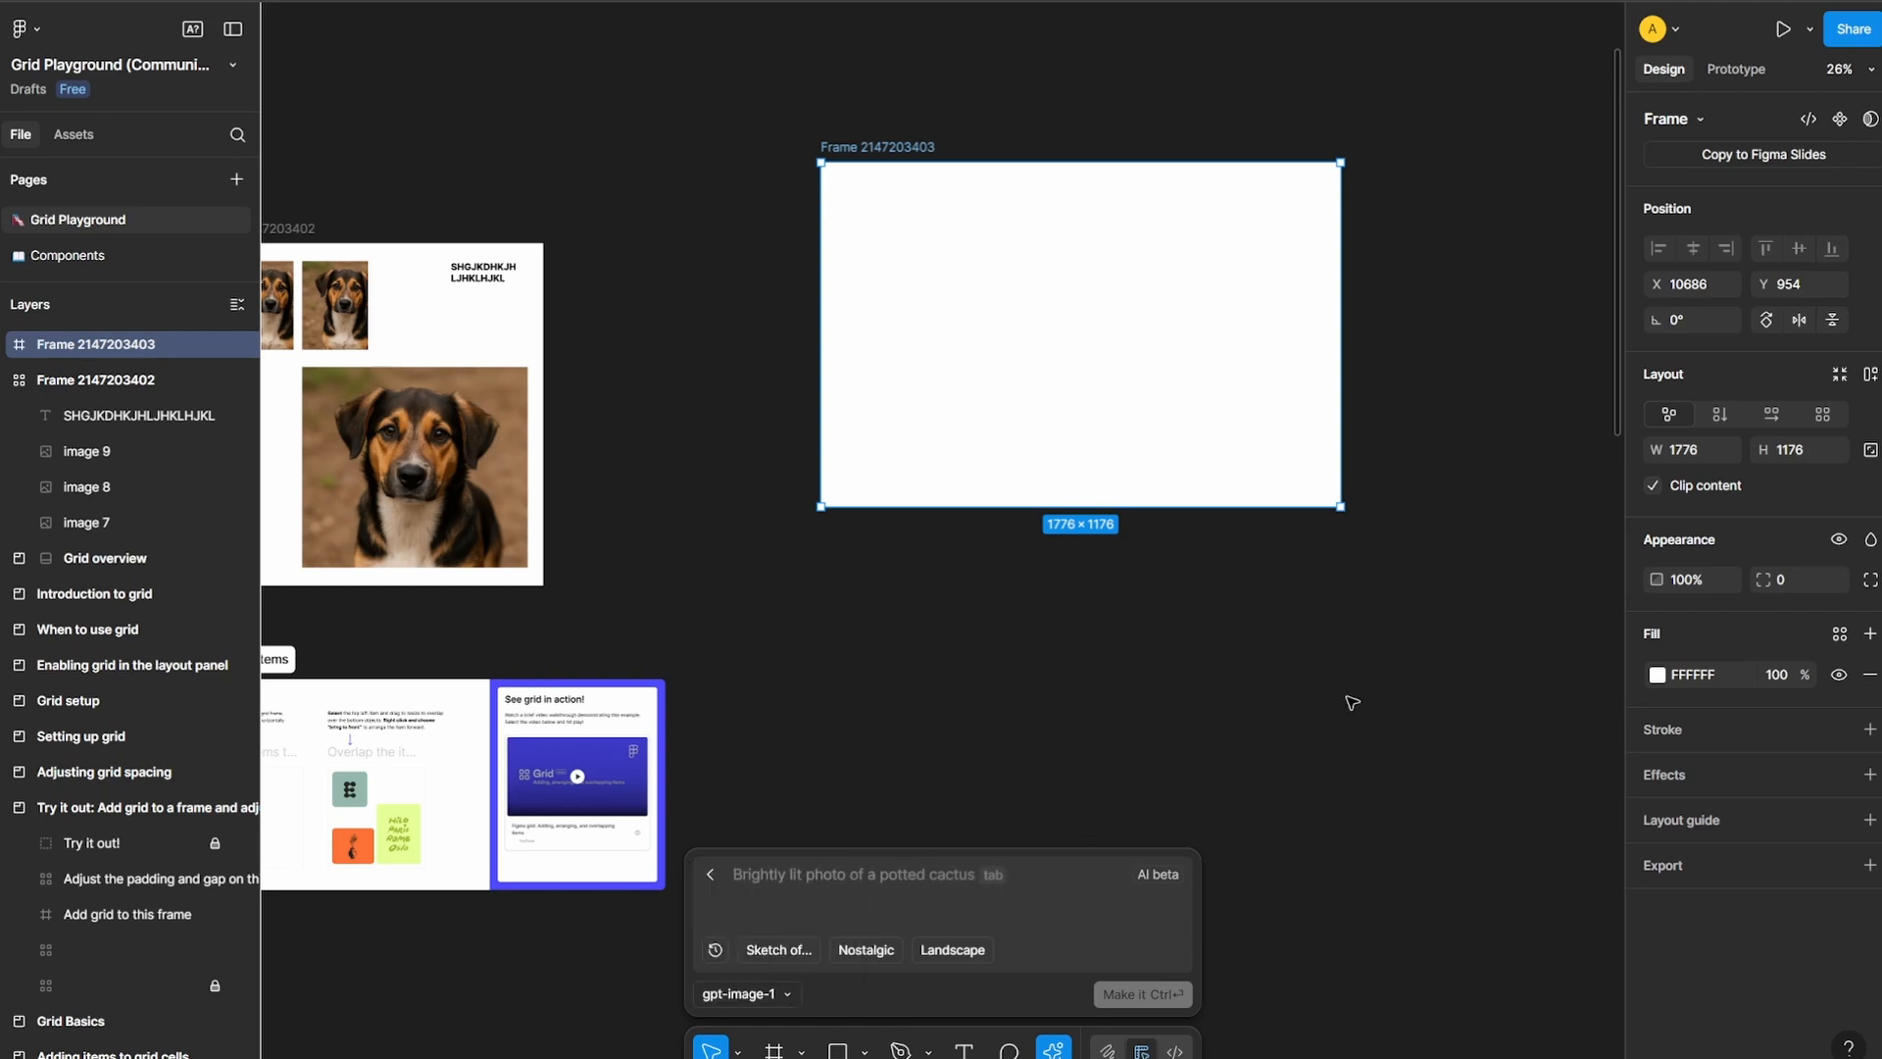